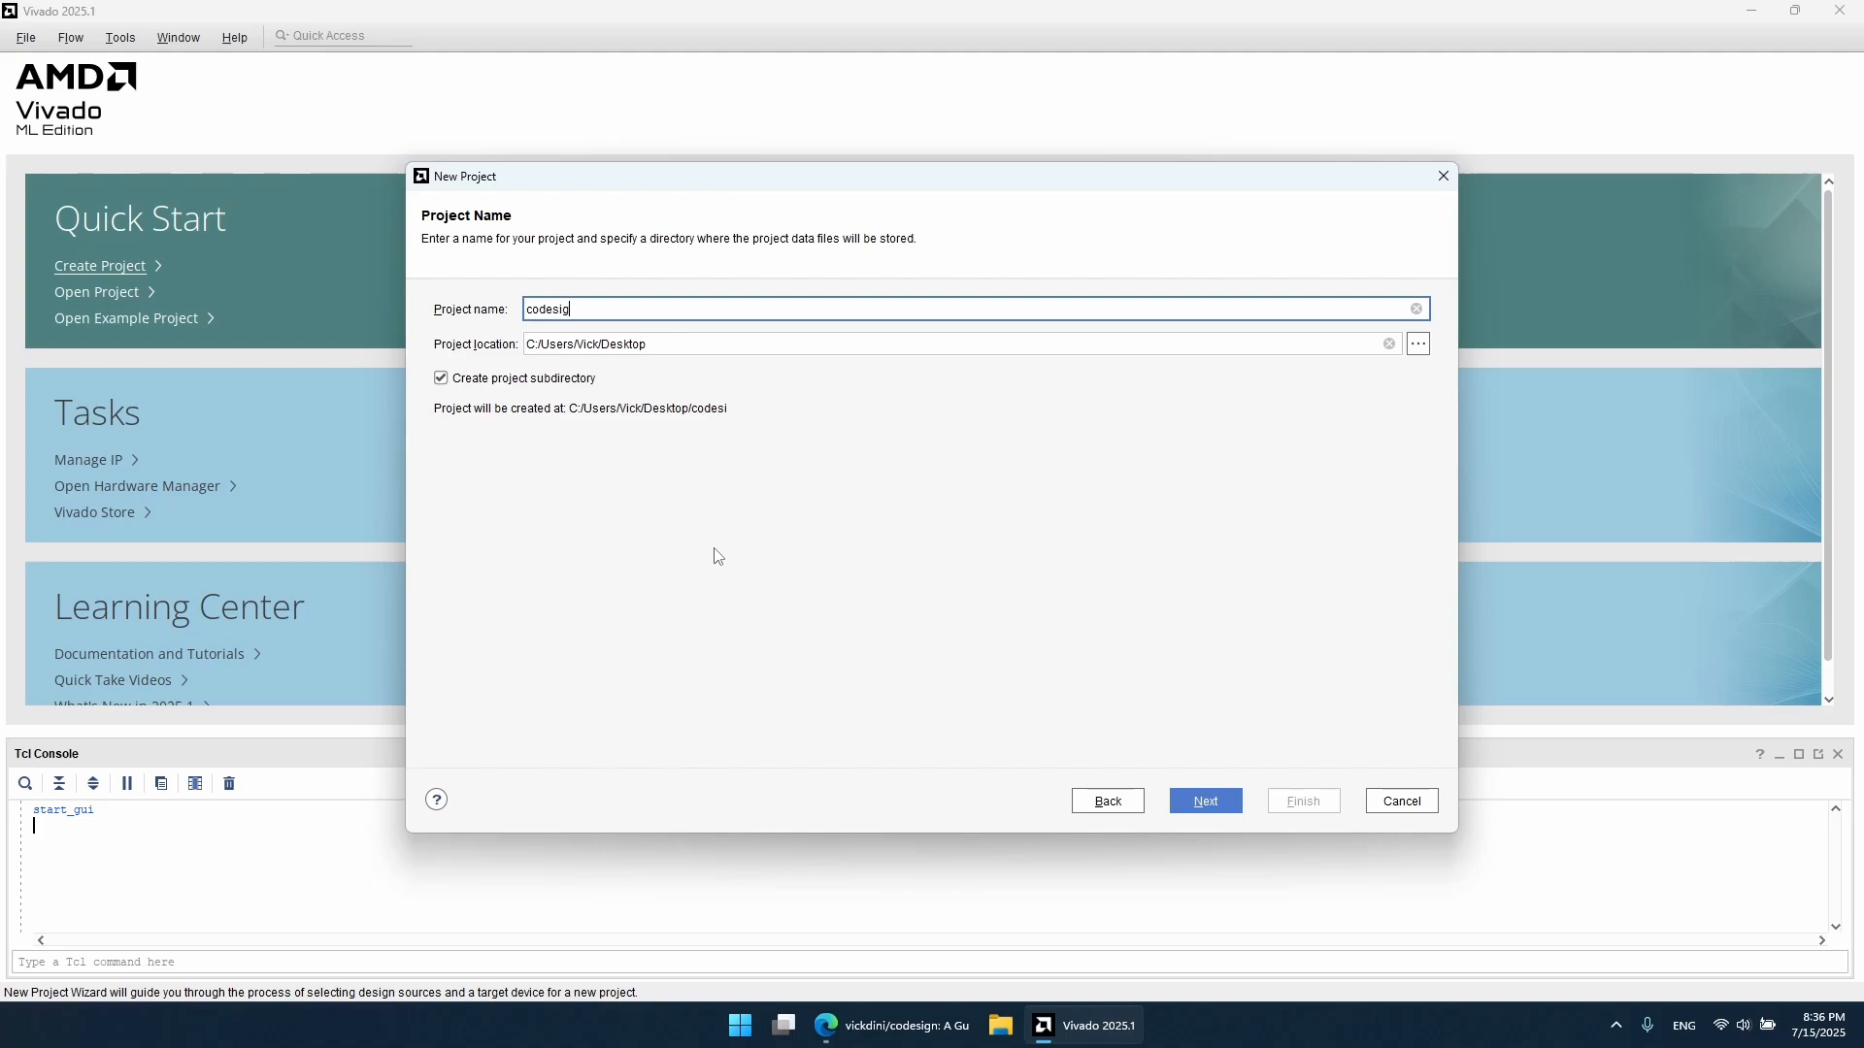
Step: Name the project codesign_vivado and accept the RTL Project type without specifying sources
text(ivado)
click(1203, 802)
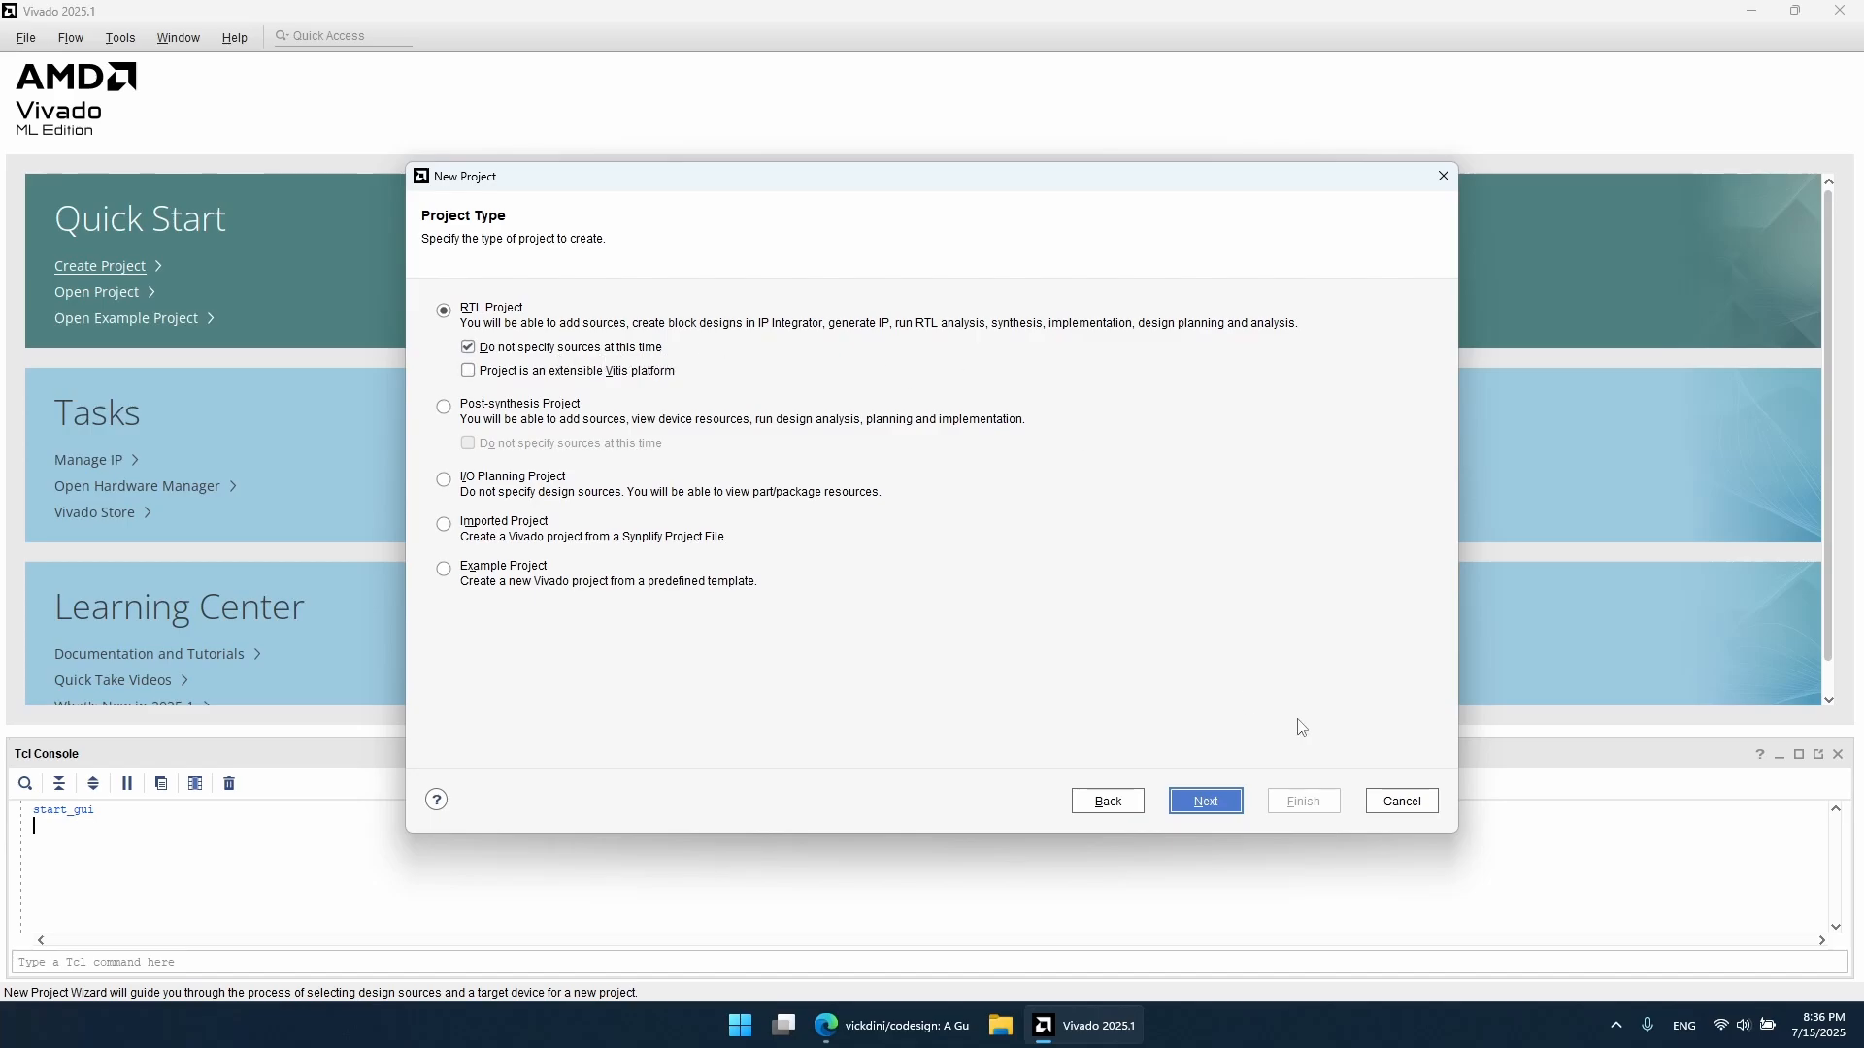
click(1205, 802)
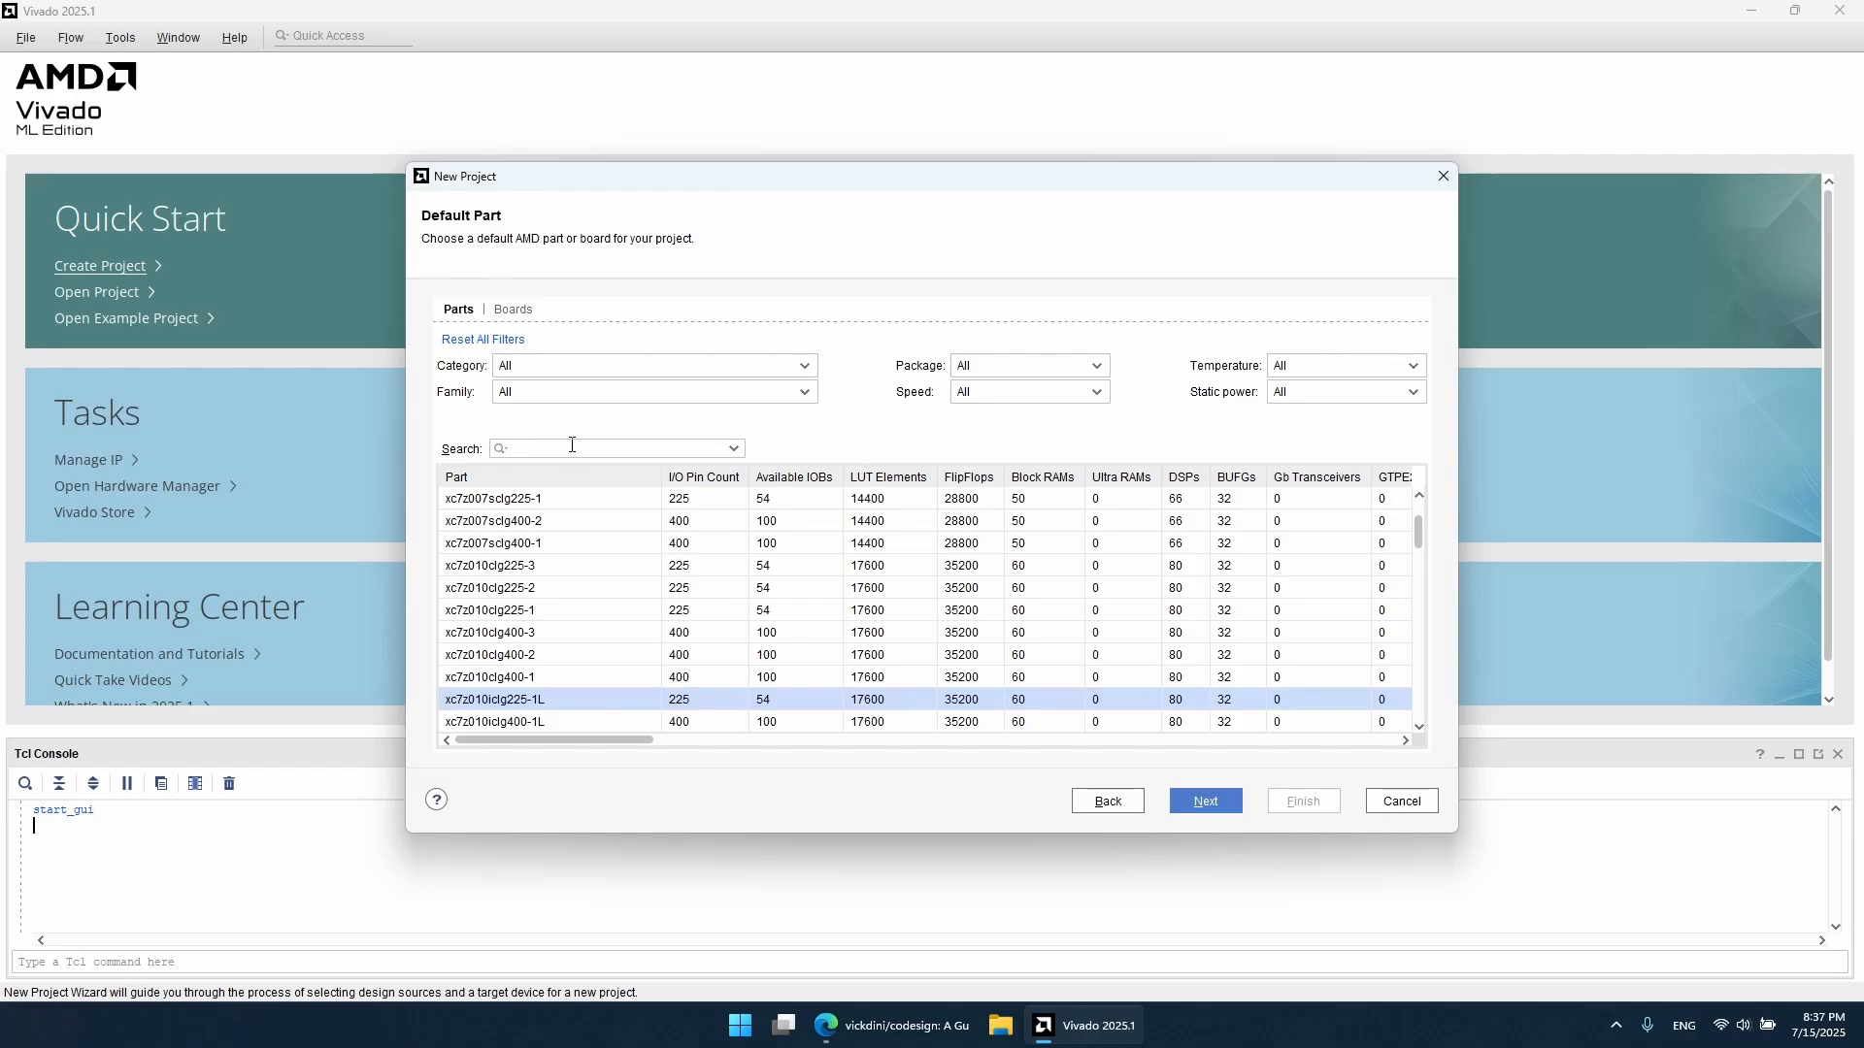
Step: Find and select xczu3eg-sfvc784-2-e as the default part and finish creating the project
text(xczu3)
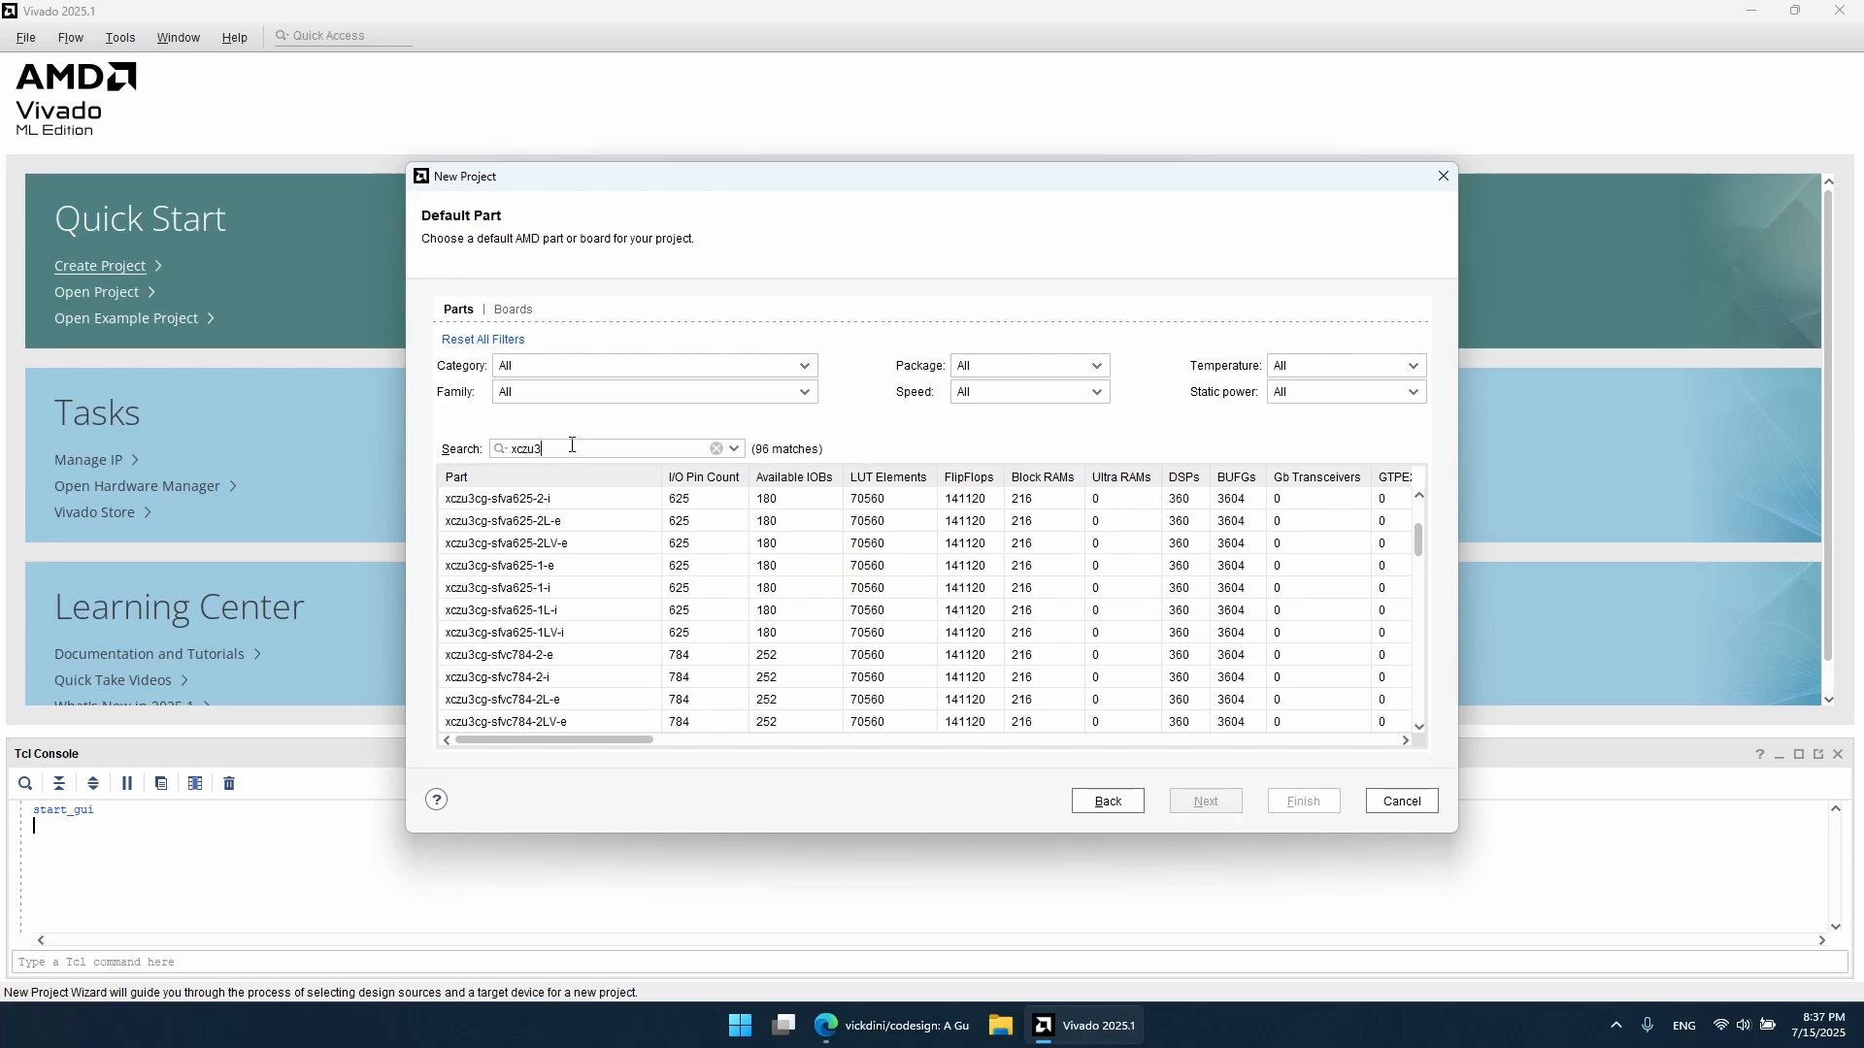
text(eg)
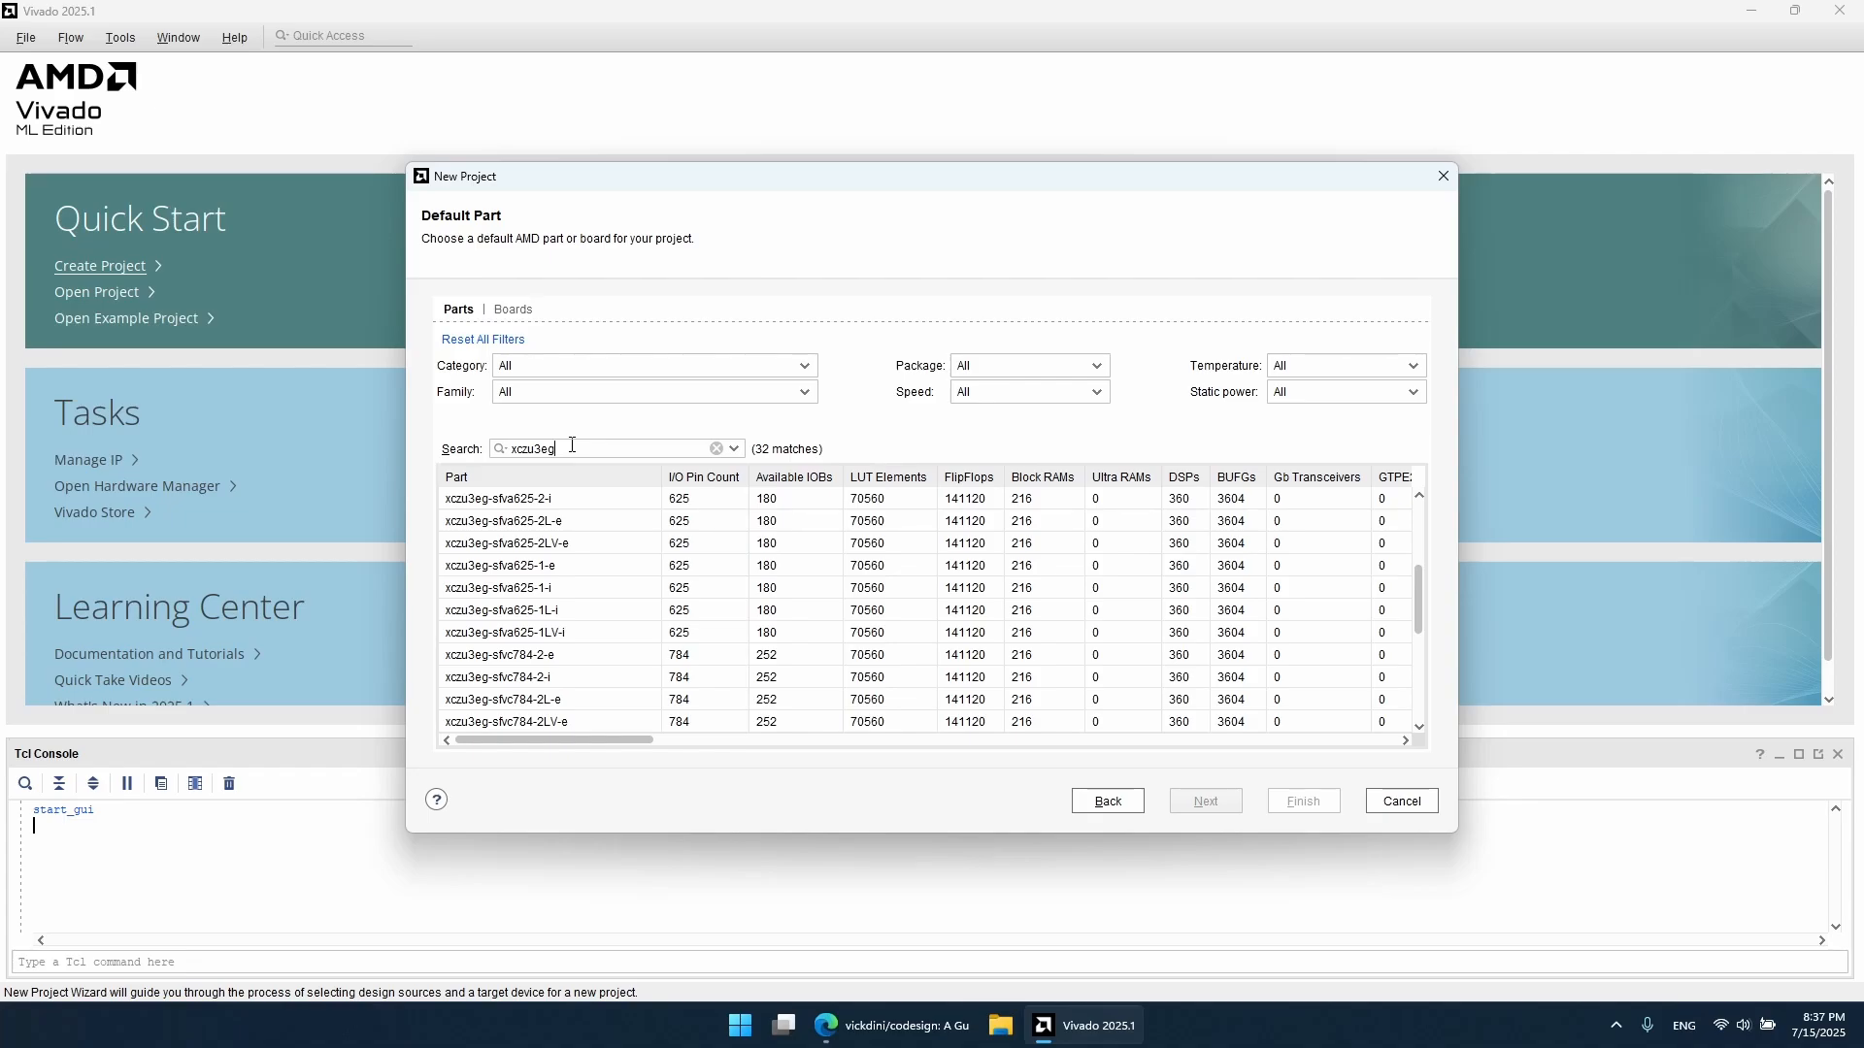
text(-sfvc7)
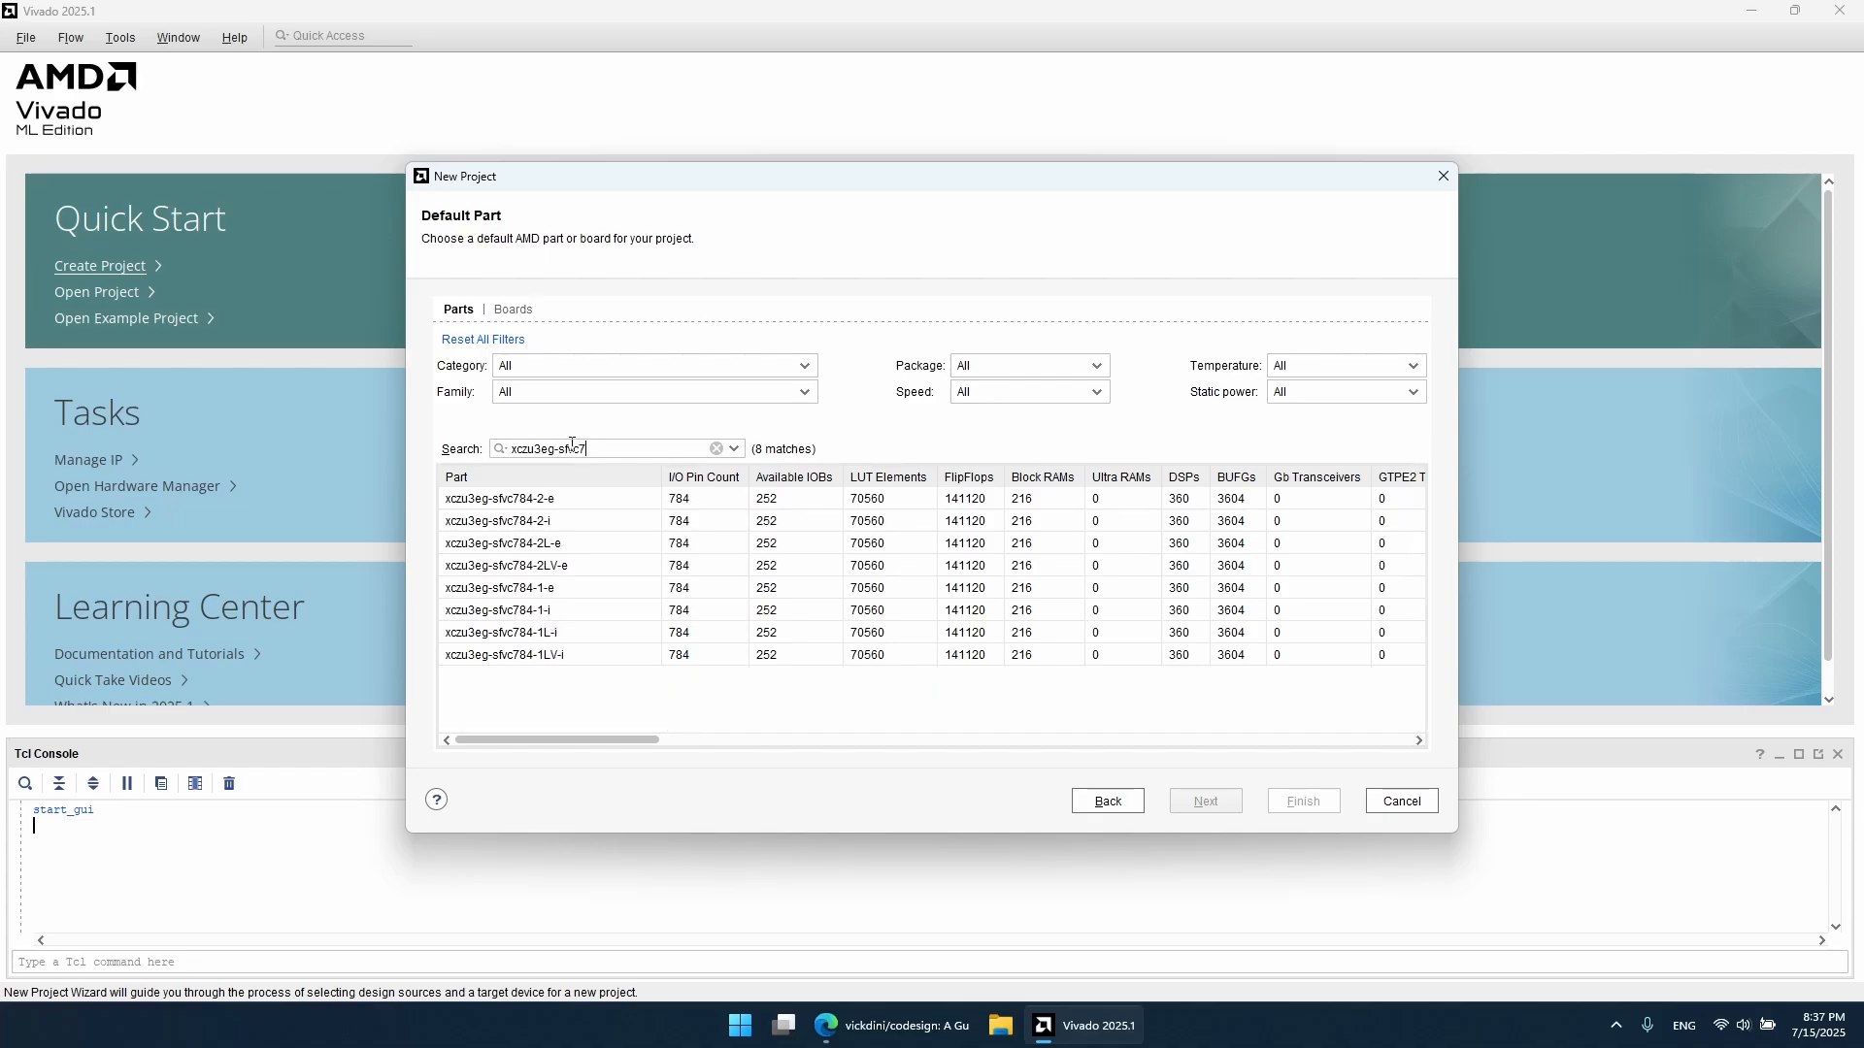
text(84-2-e)
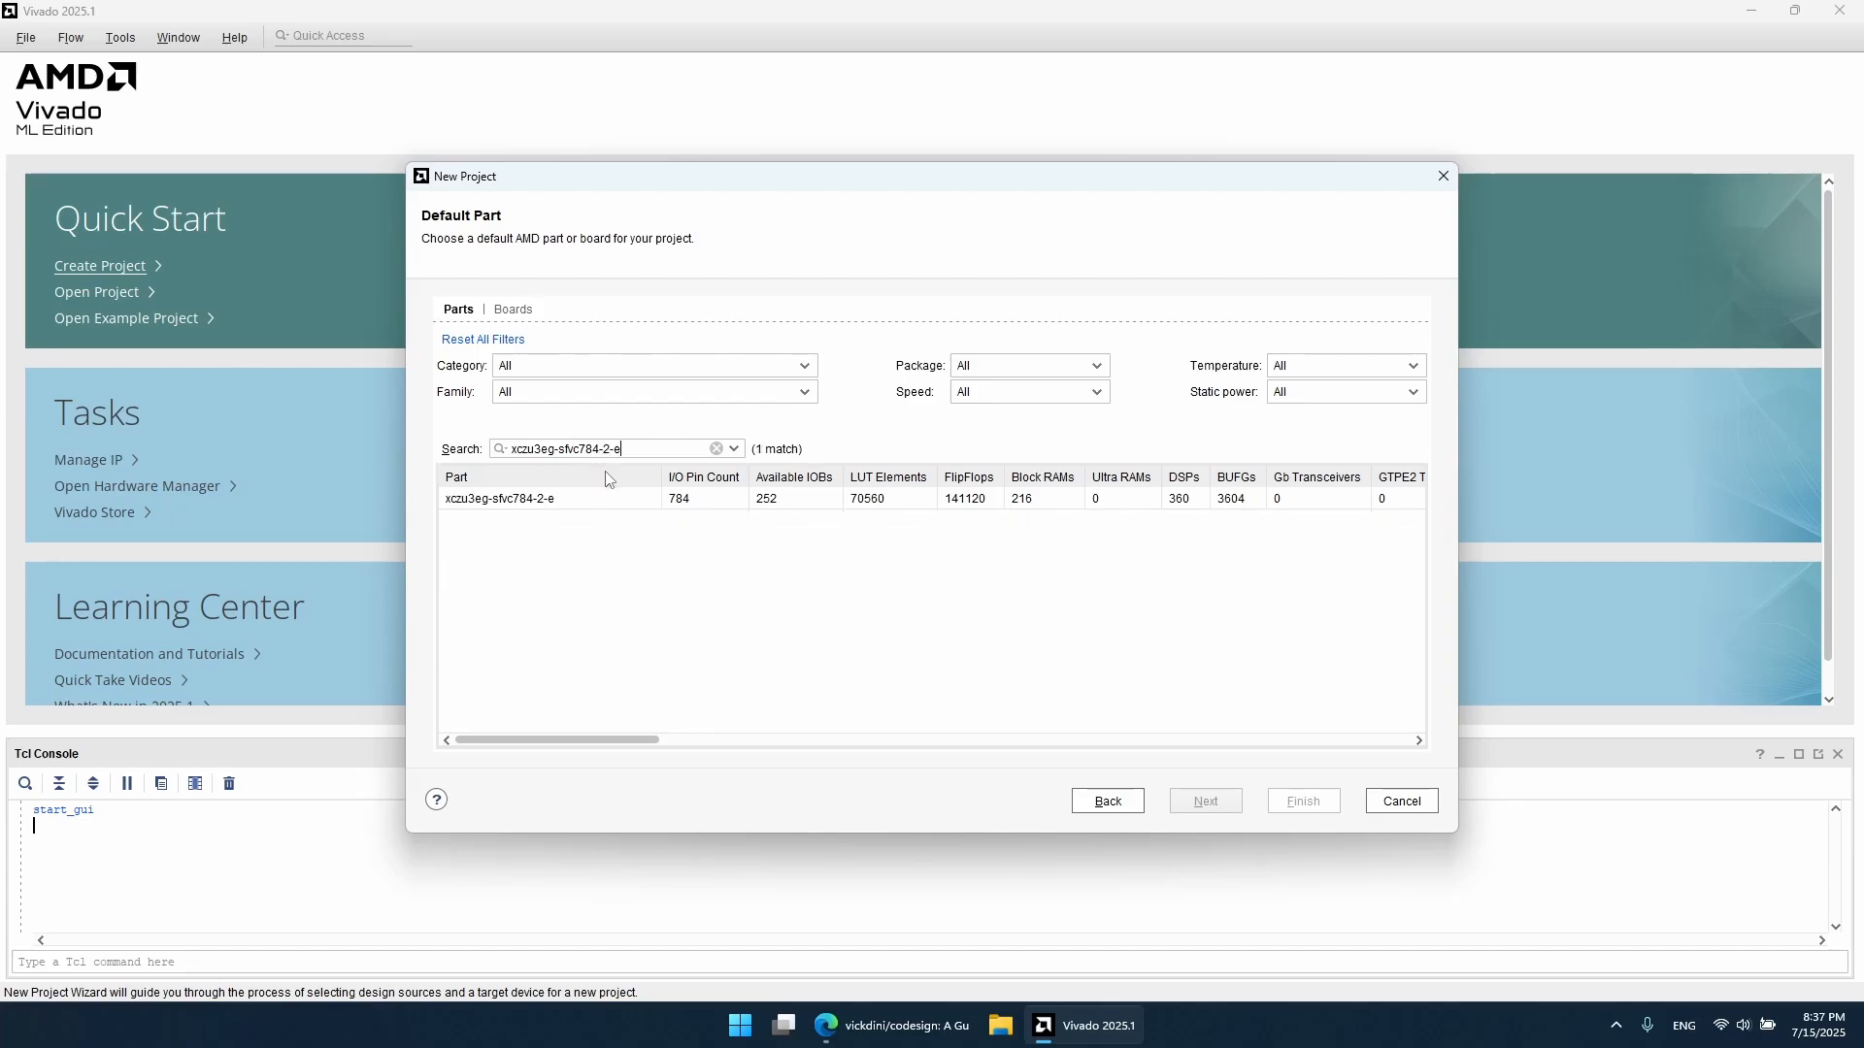
click(604, 498)
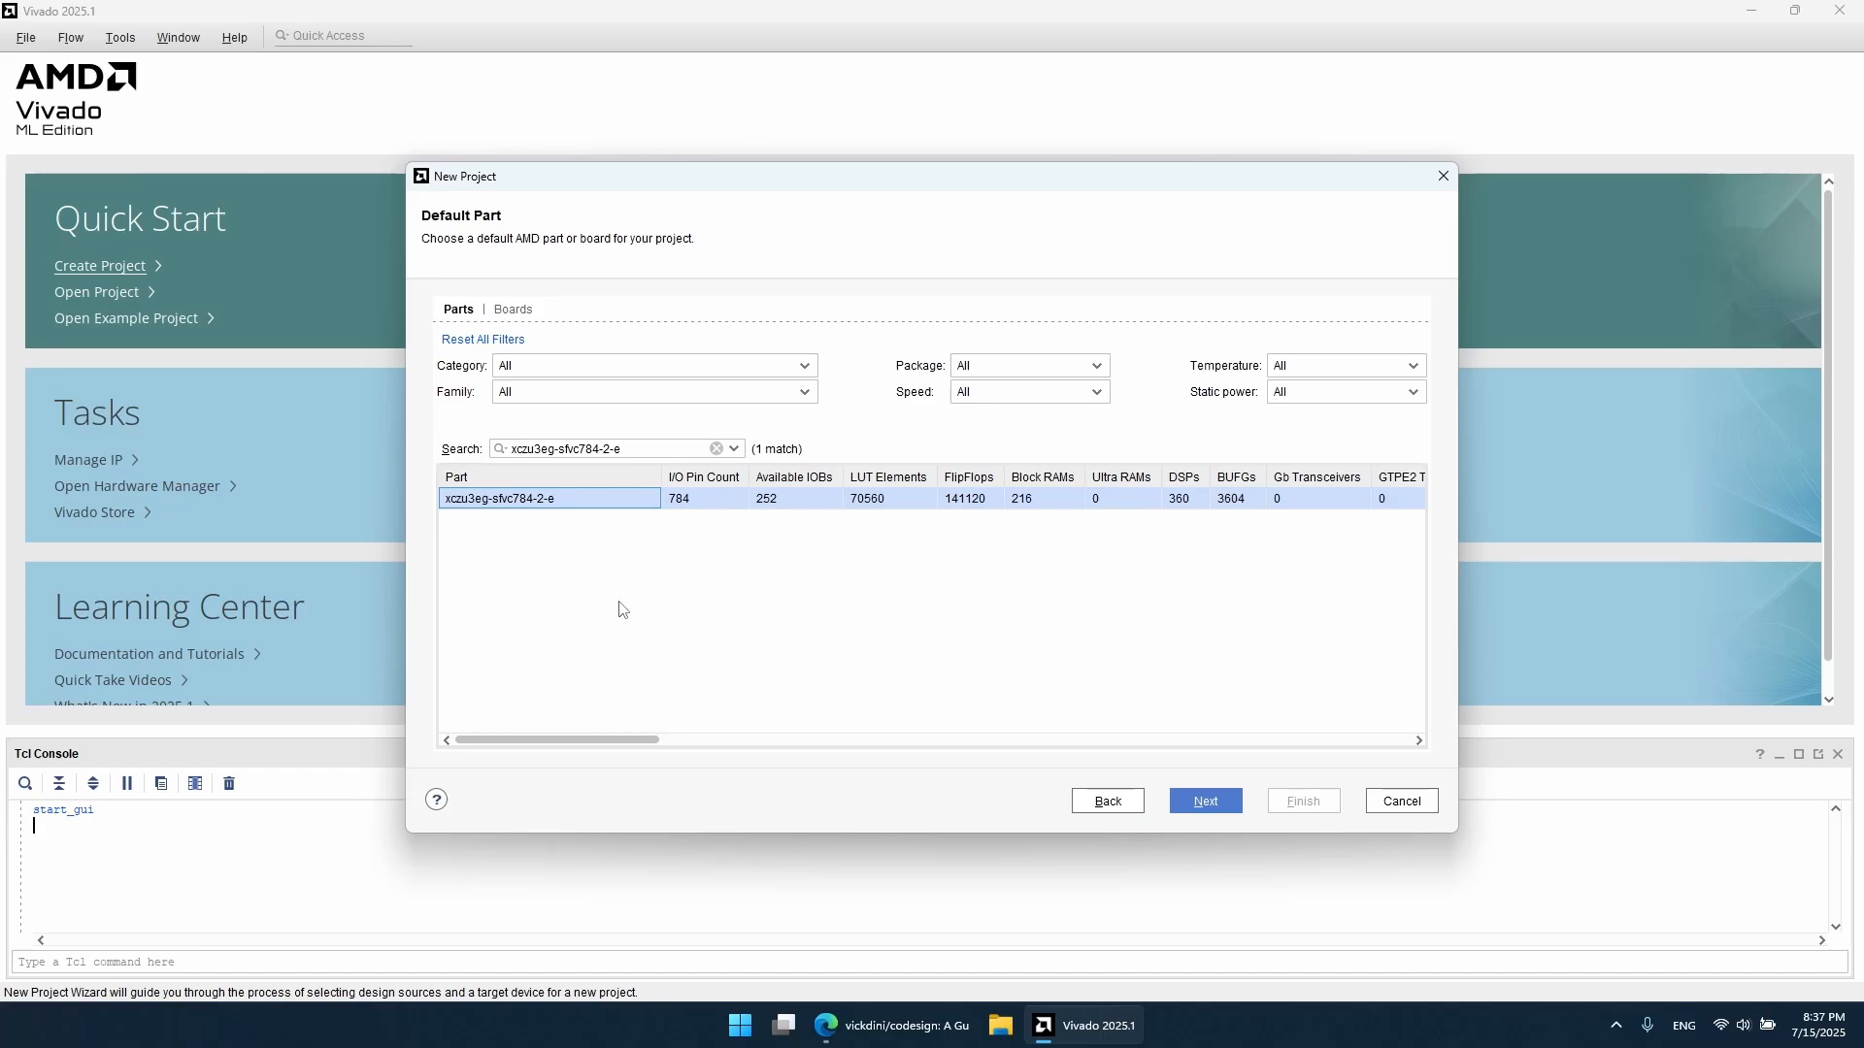
click(1226, 812)
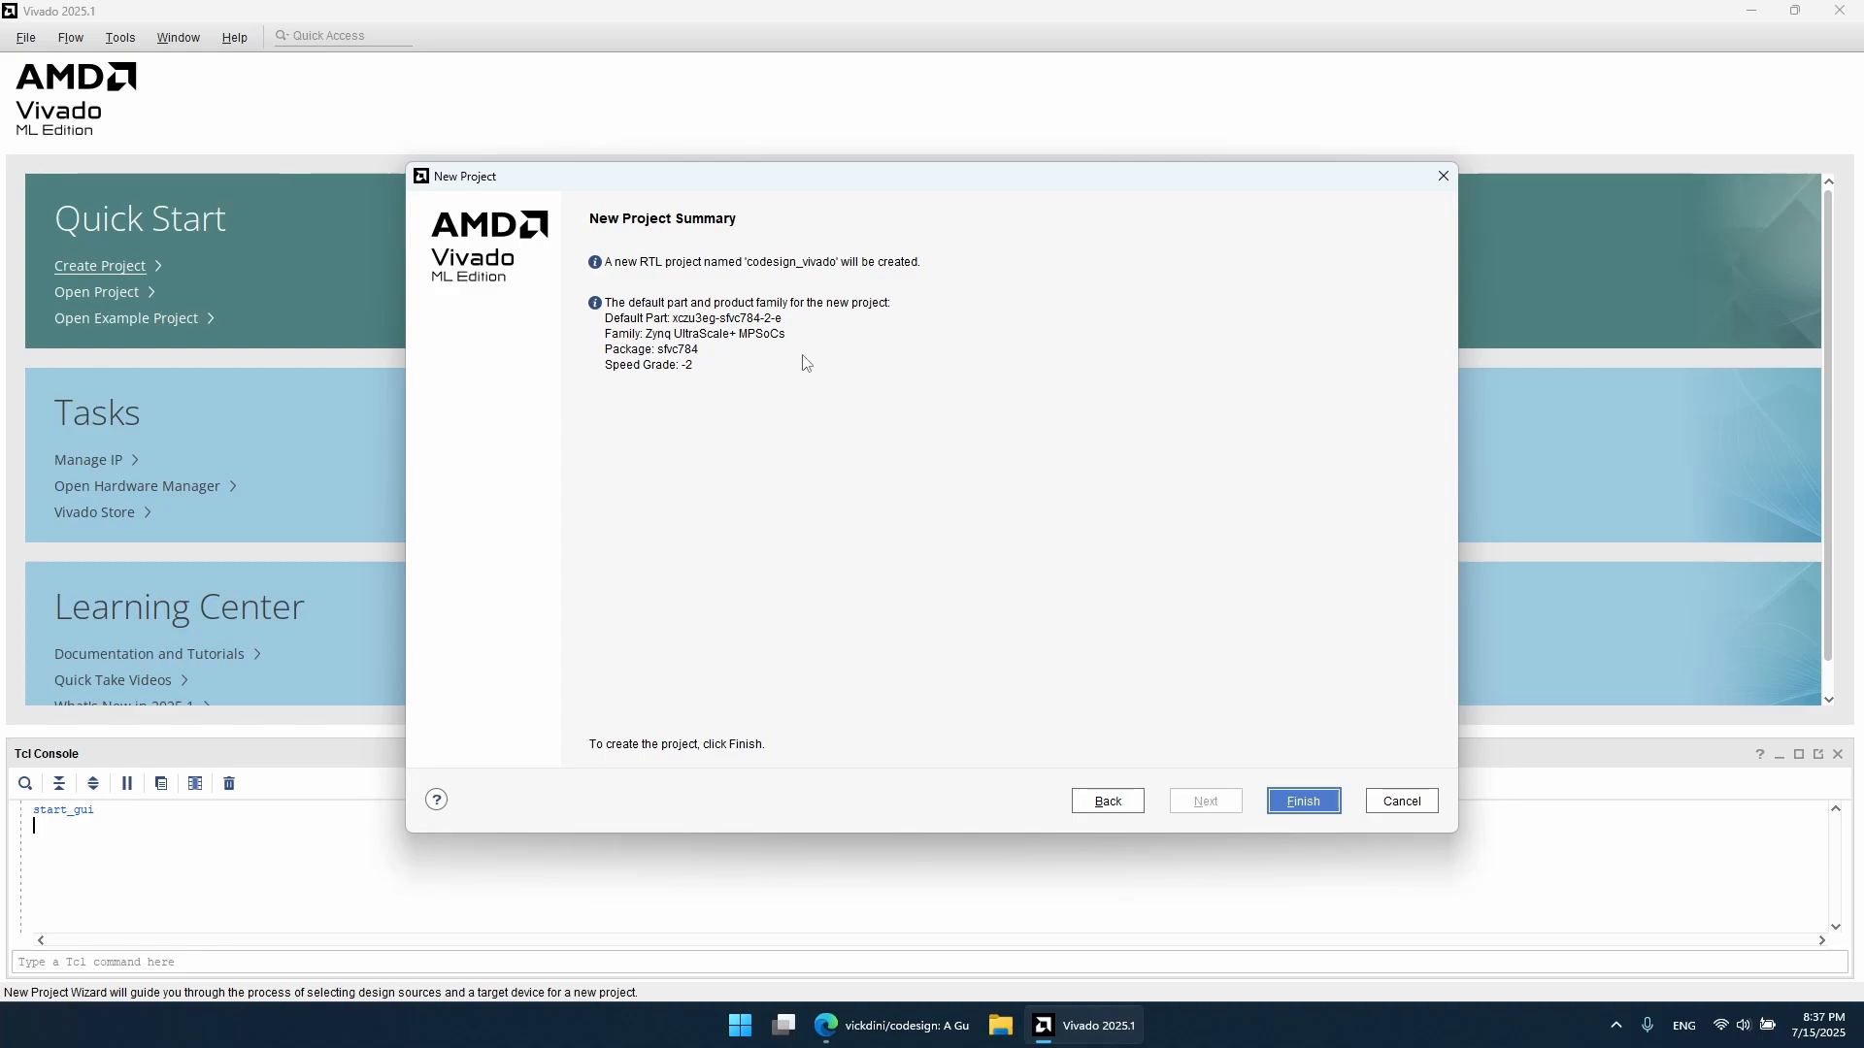
click(1284, 804)
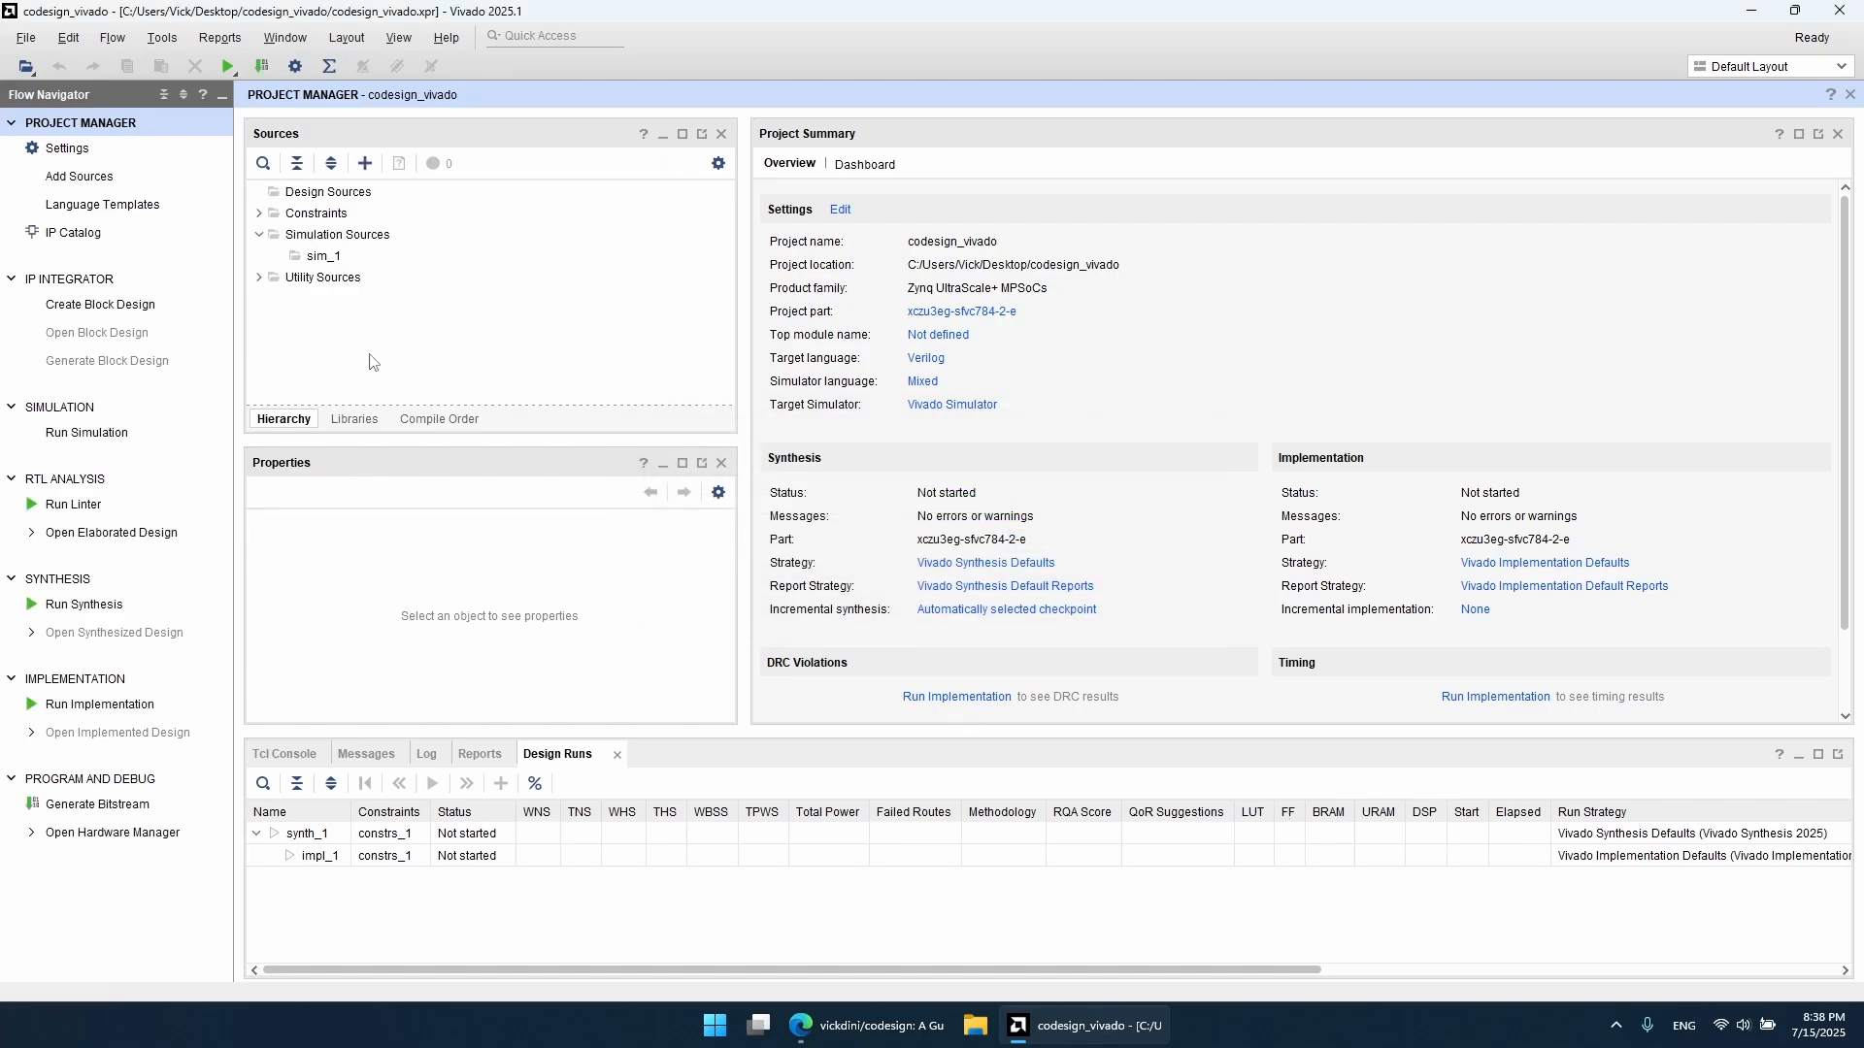
Step: Create a block design named codesign_vivado_bd, local to the project
click(147, 311)
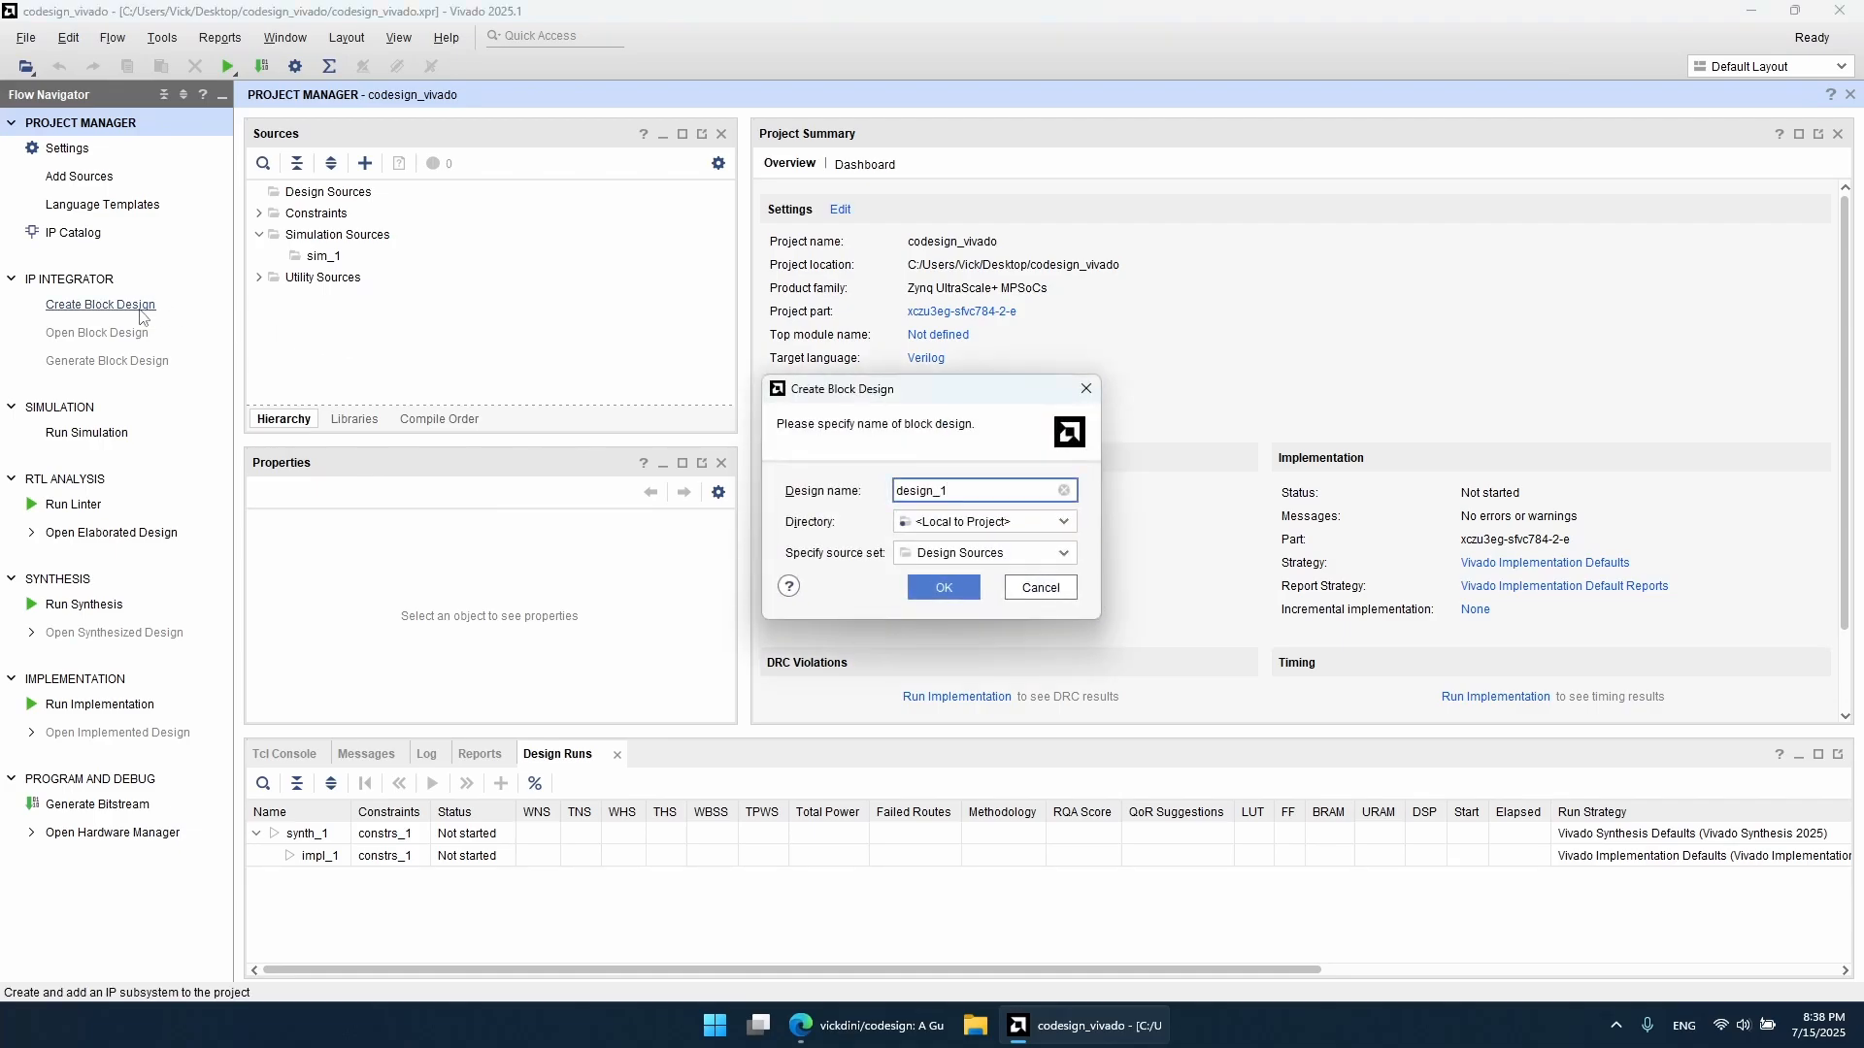
double_click(922, 491)
text(codesign_vivado_bd)
click(935, 588)
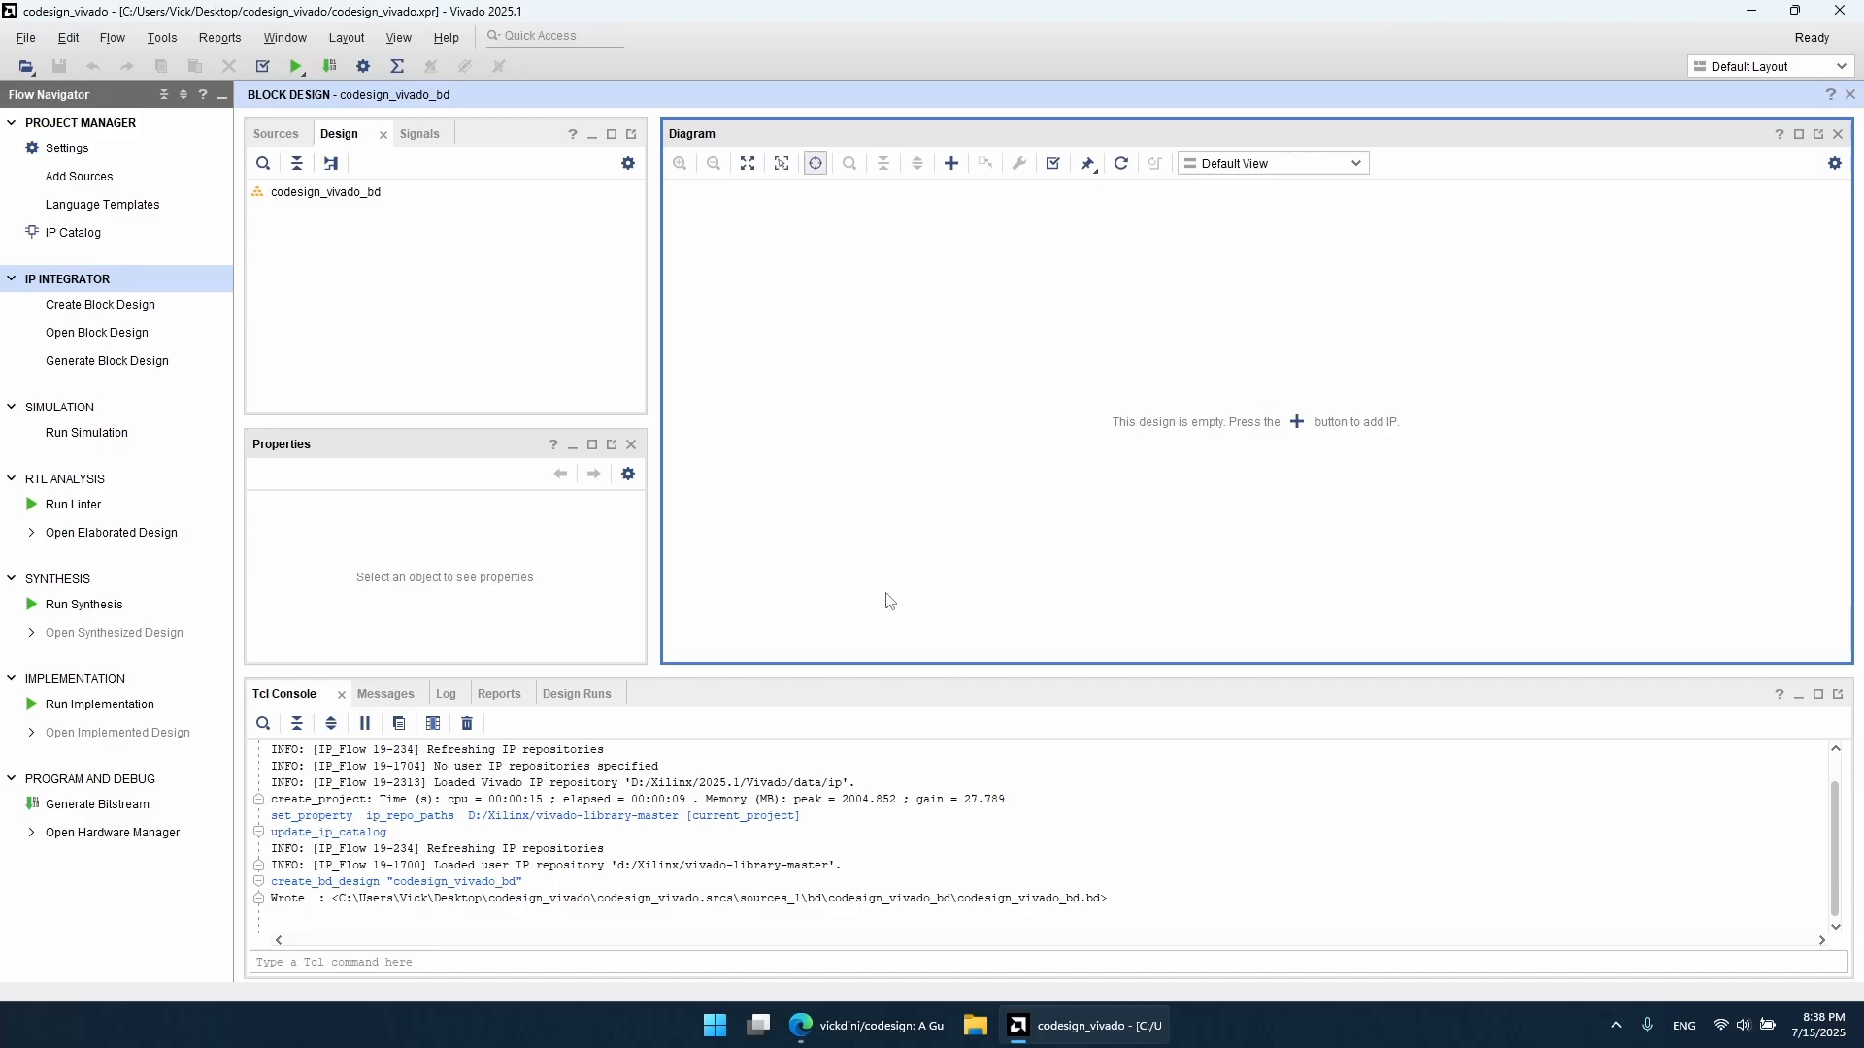
Step: Add a new Verilog design source file named half_adder.v to the project
click(419, 365)
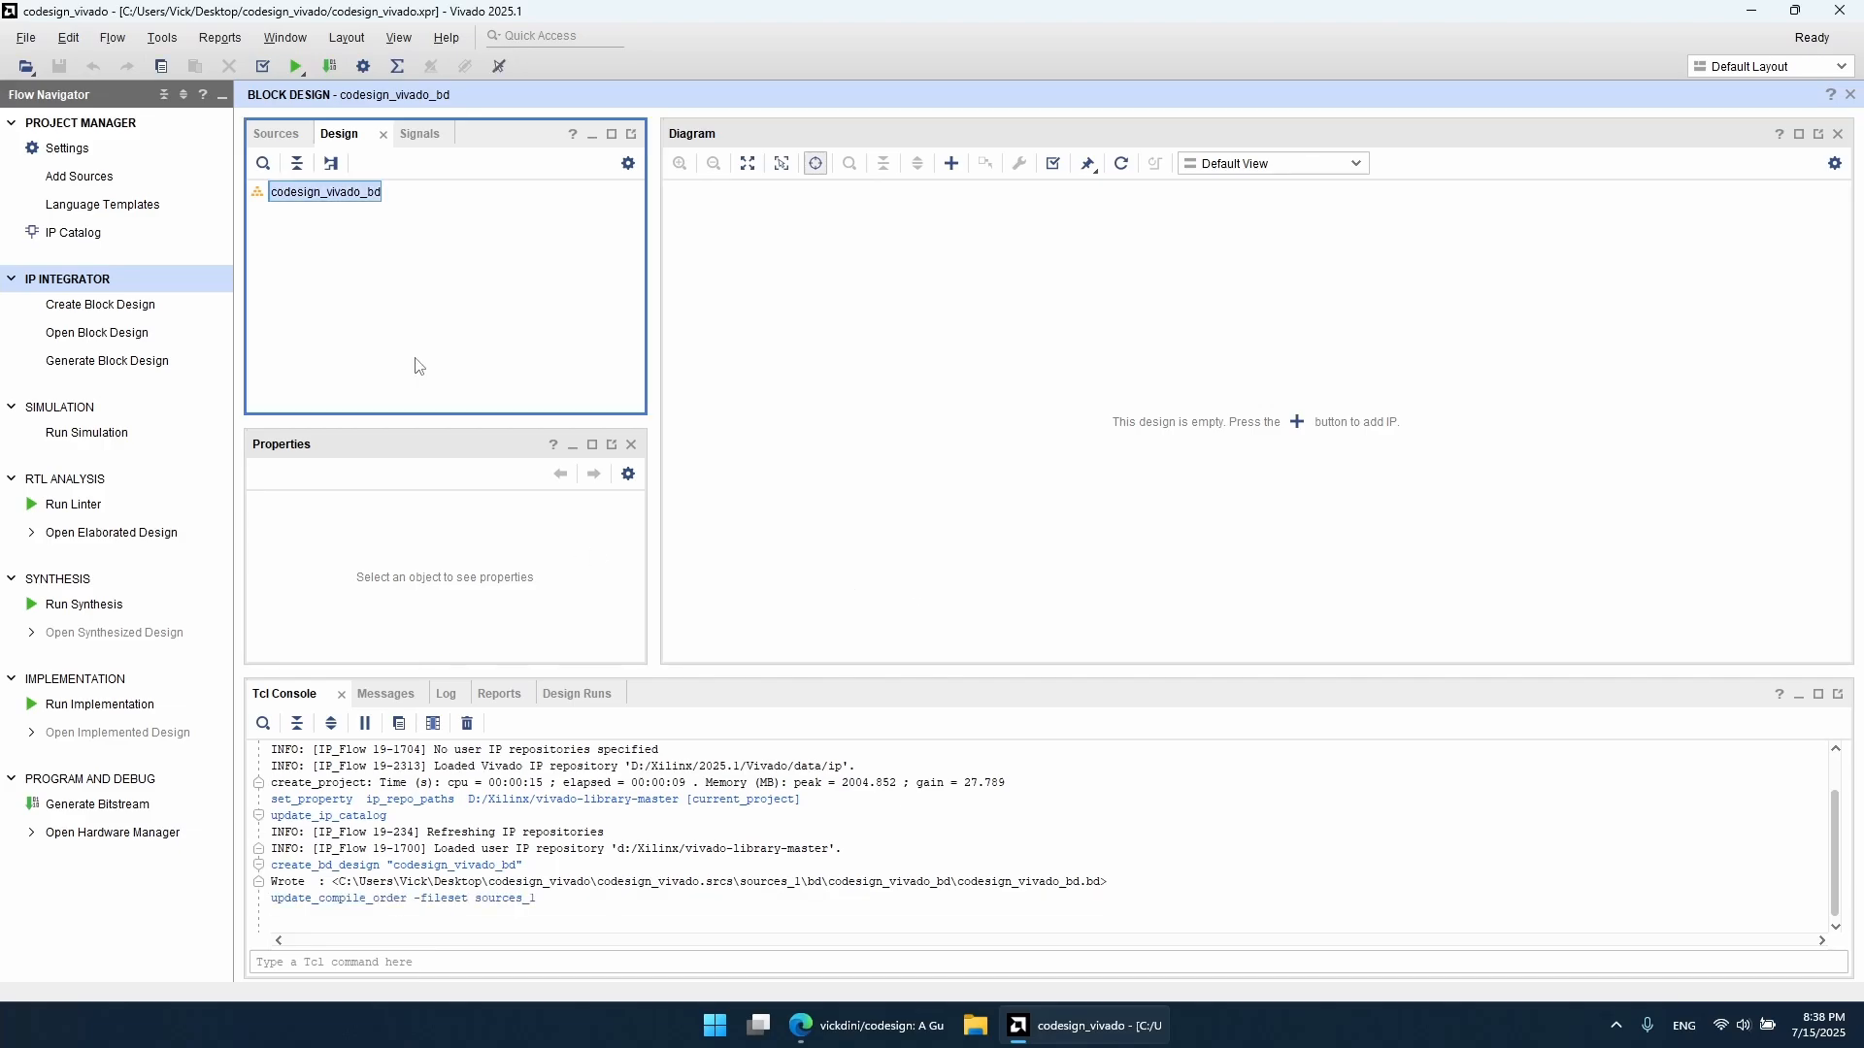
click(276, 134)
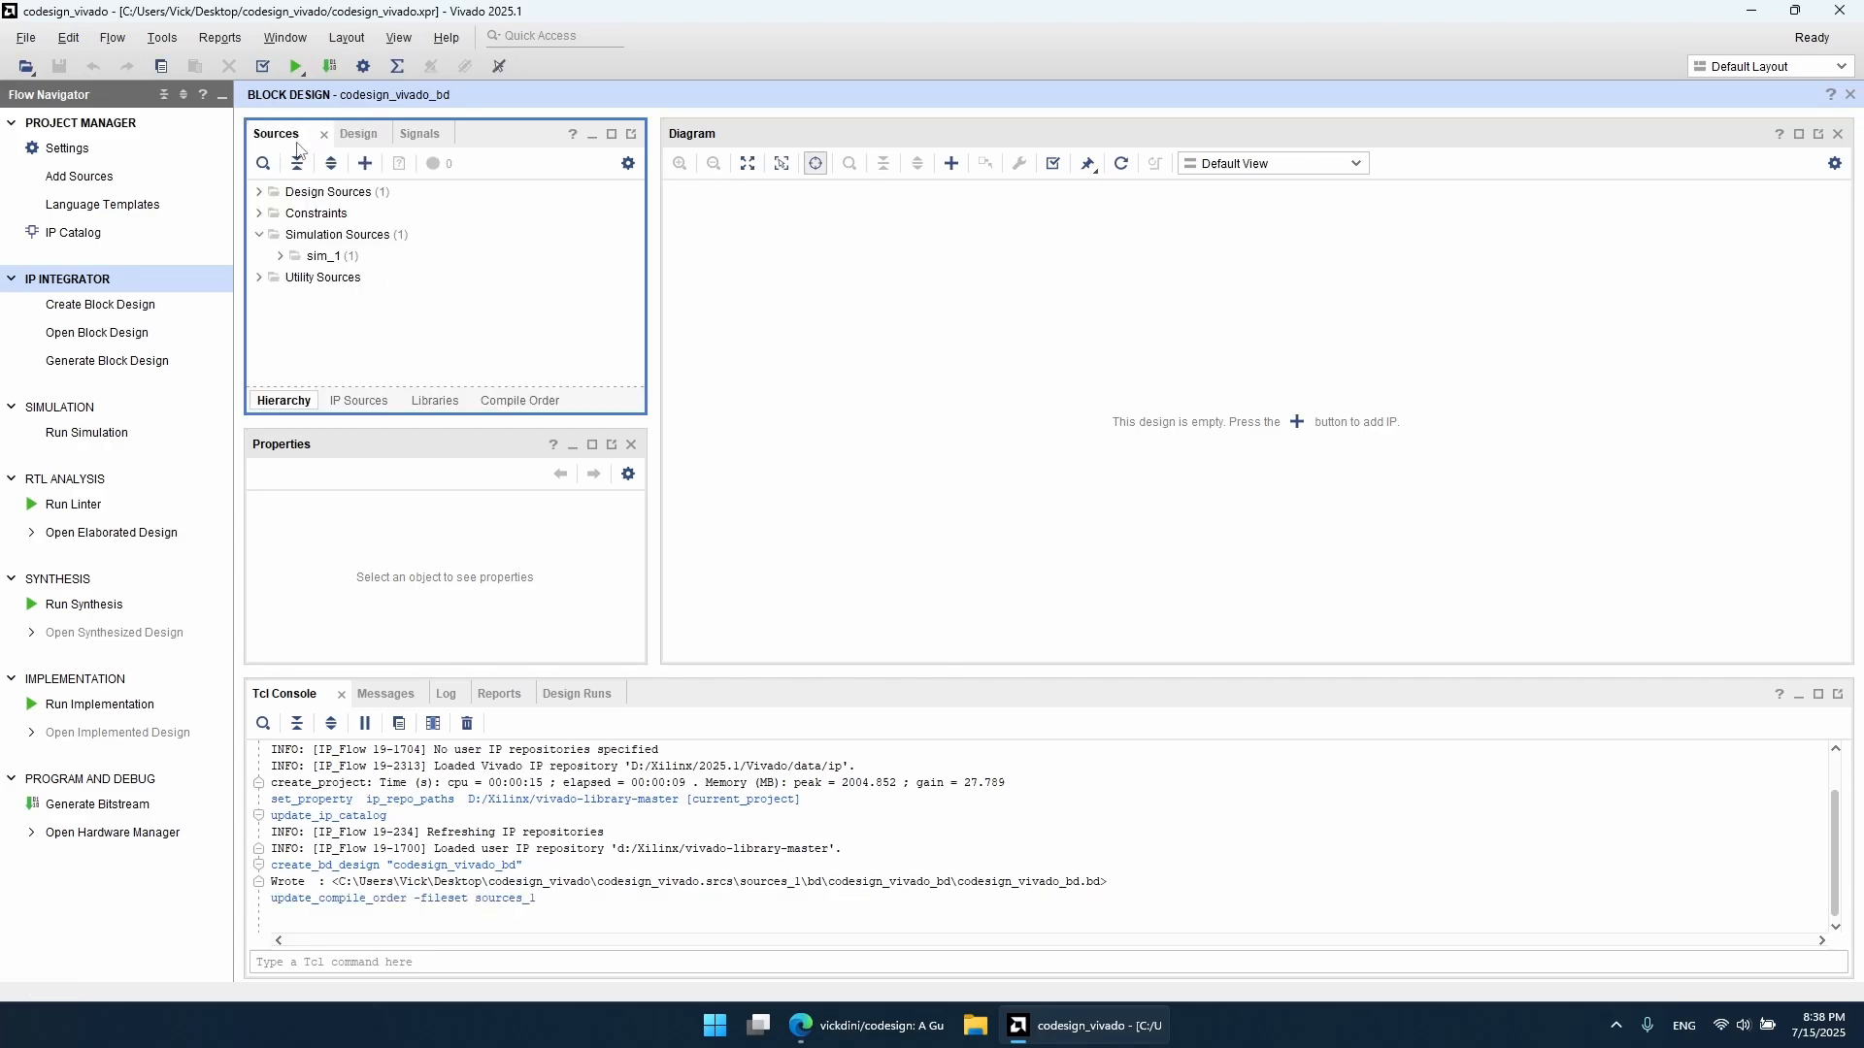
click(367, 171)
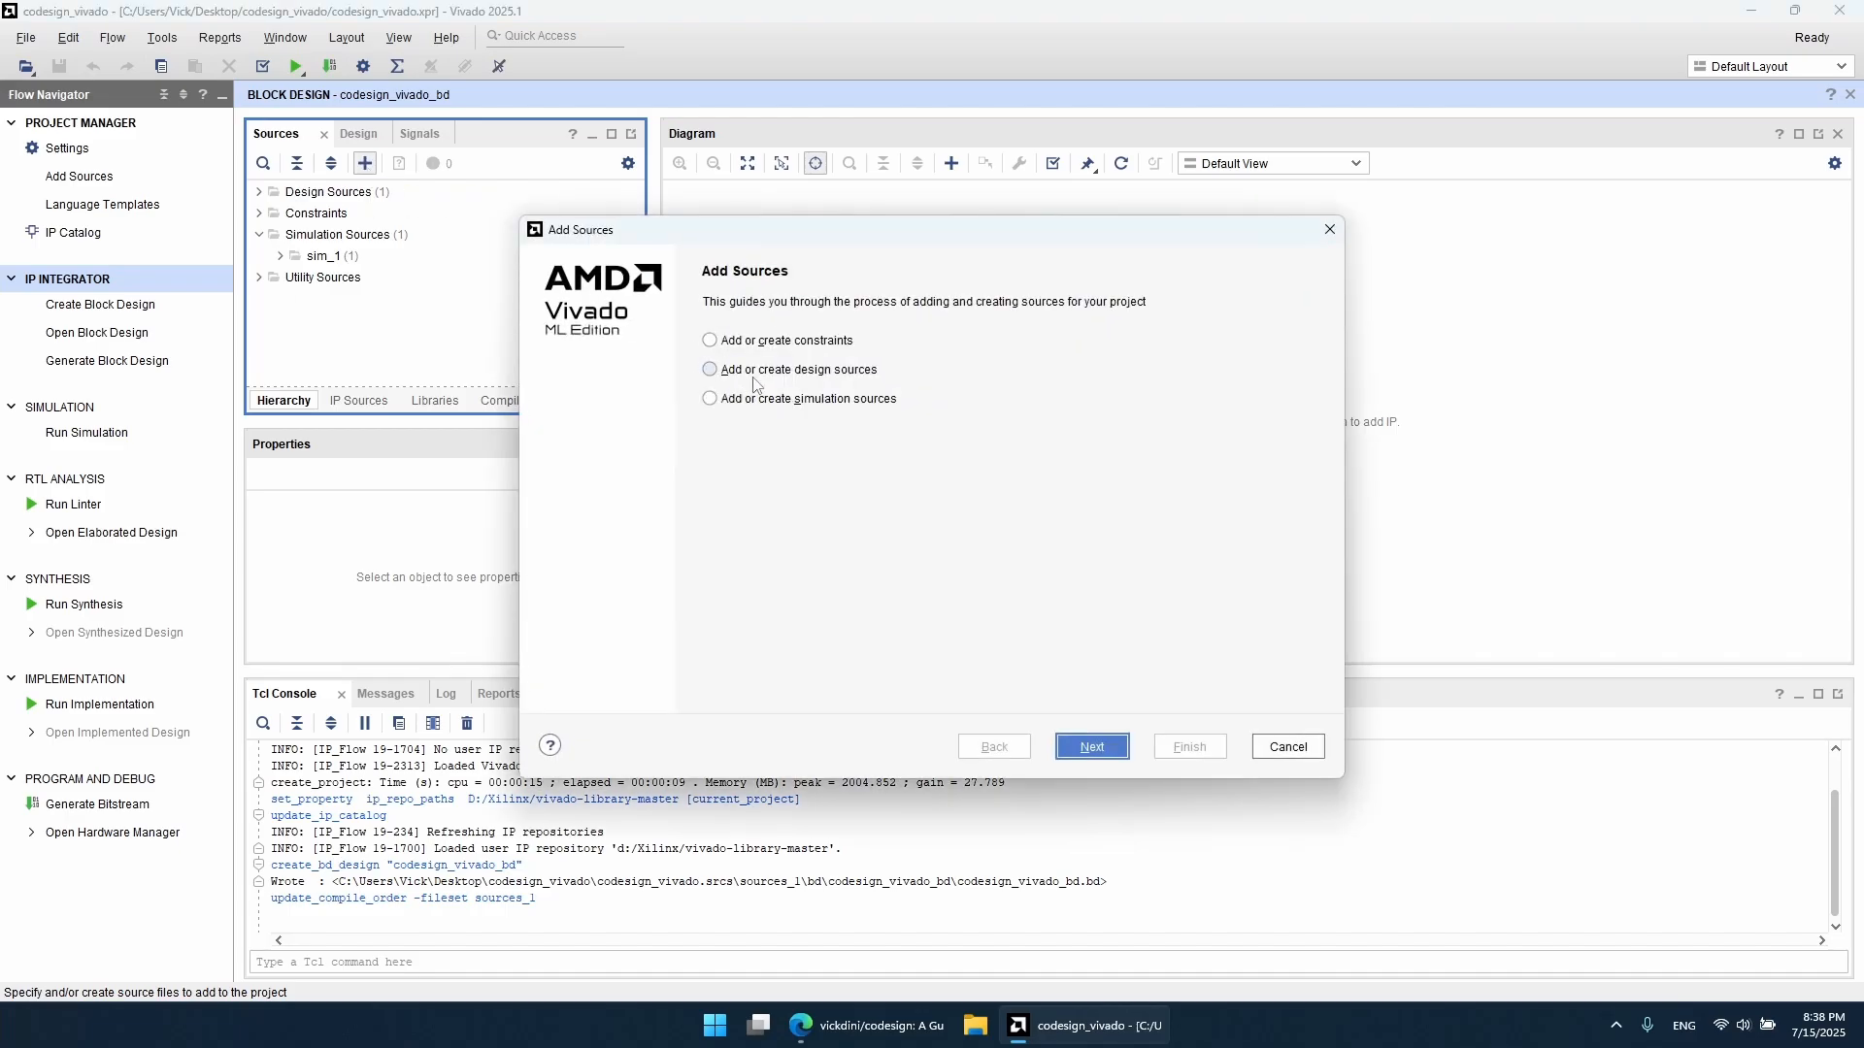
click(1089, 749)
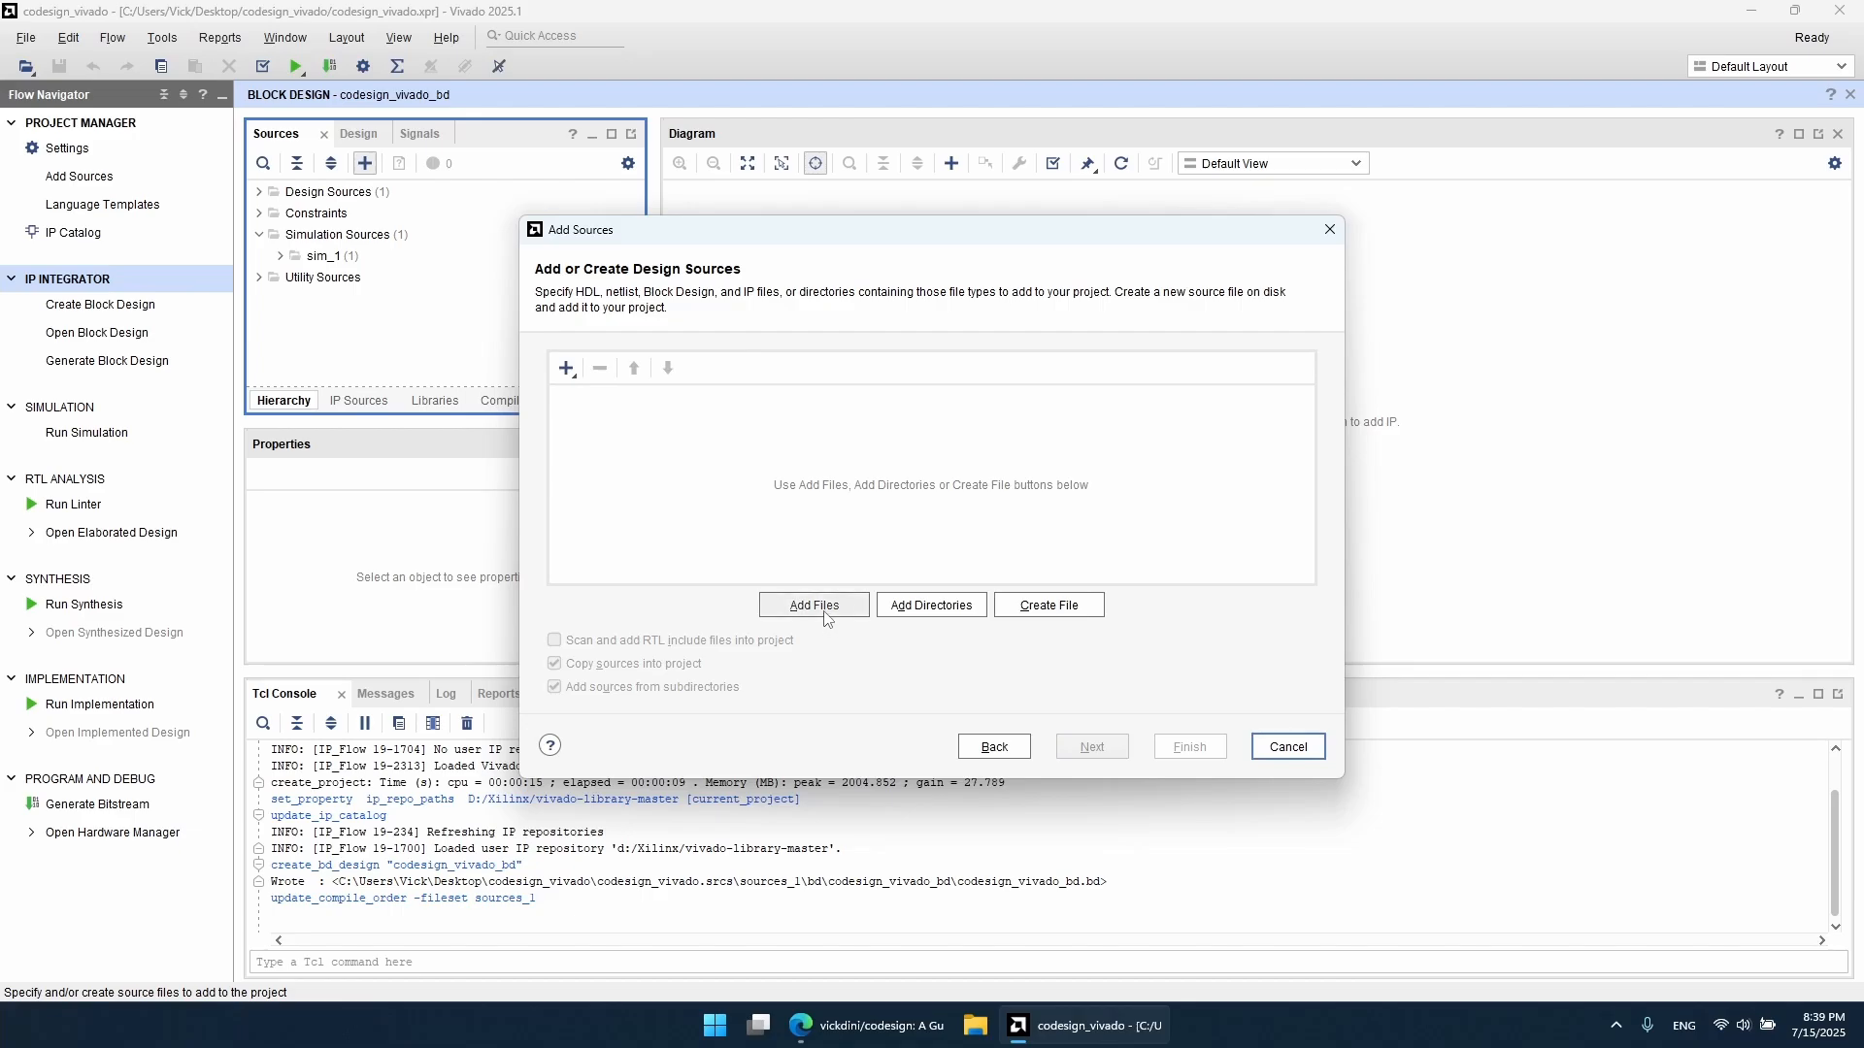
click(1037, 621)
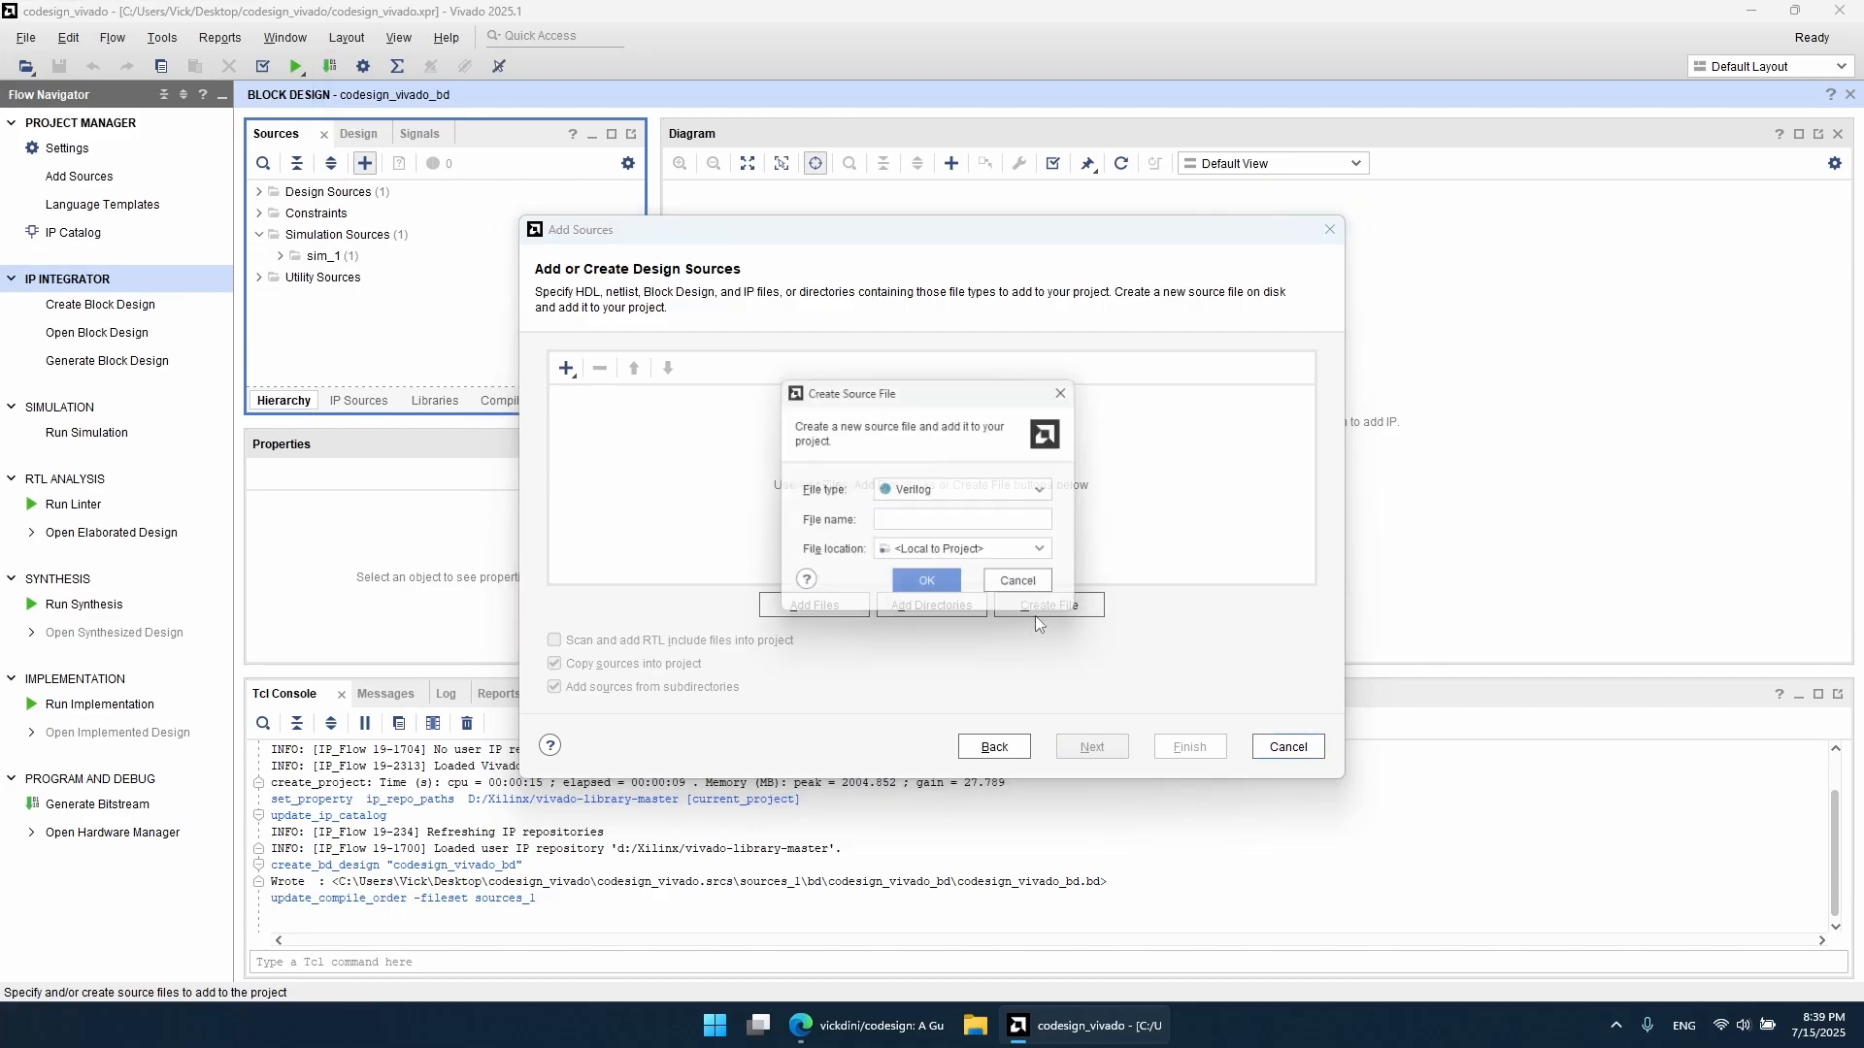
click(968, 497)
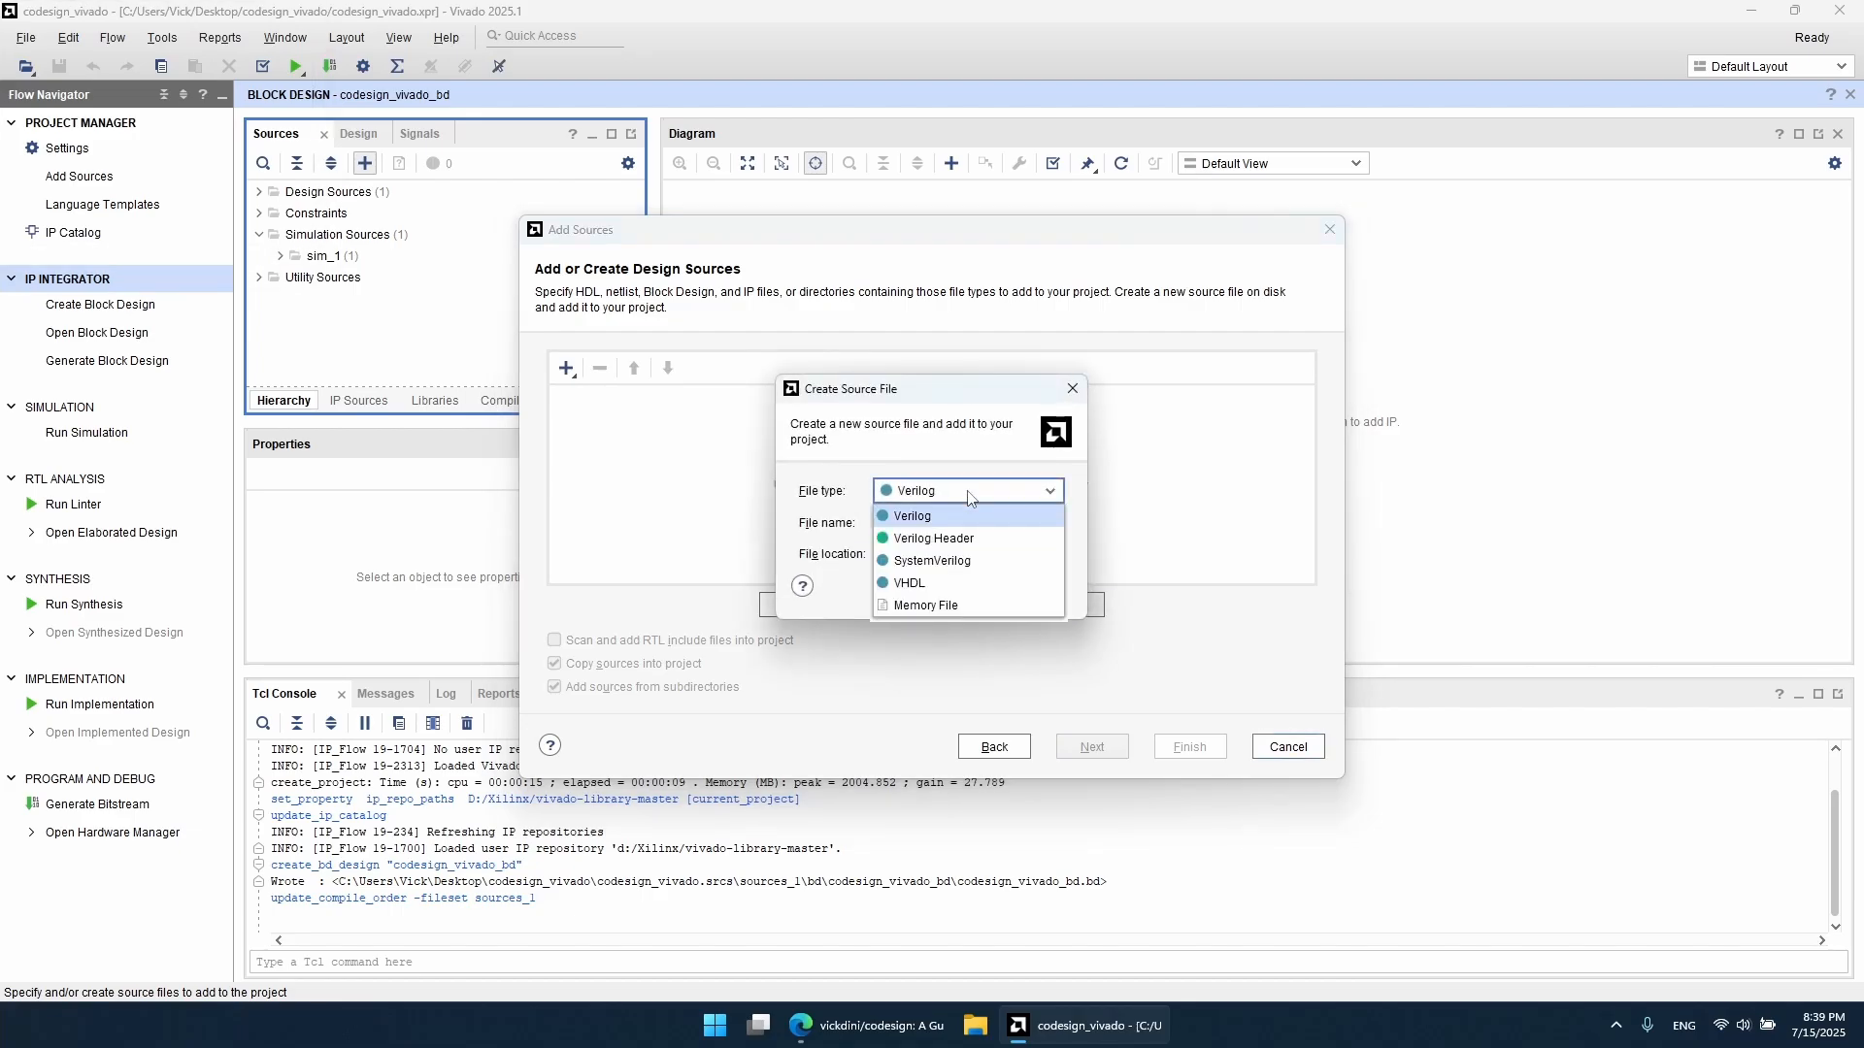
click(966, 515)
click(962, 521)
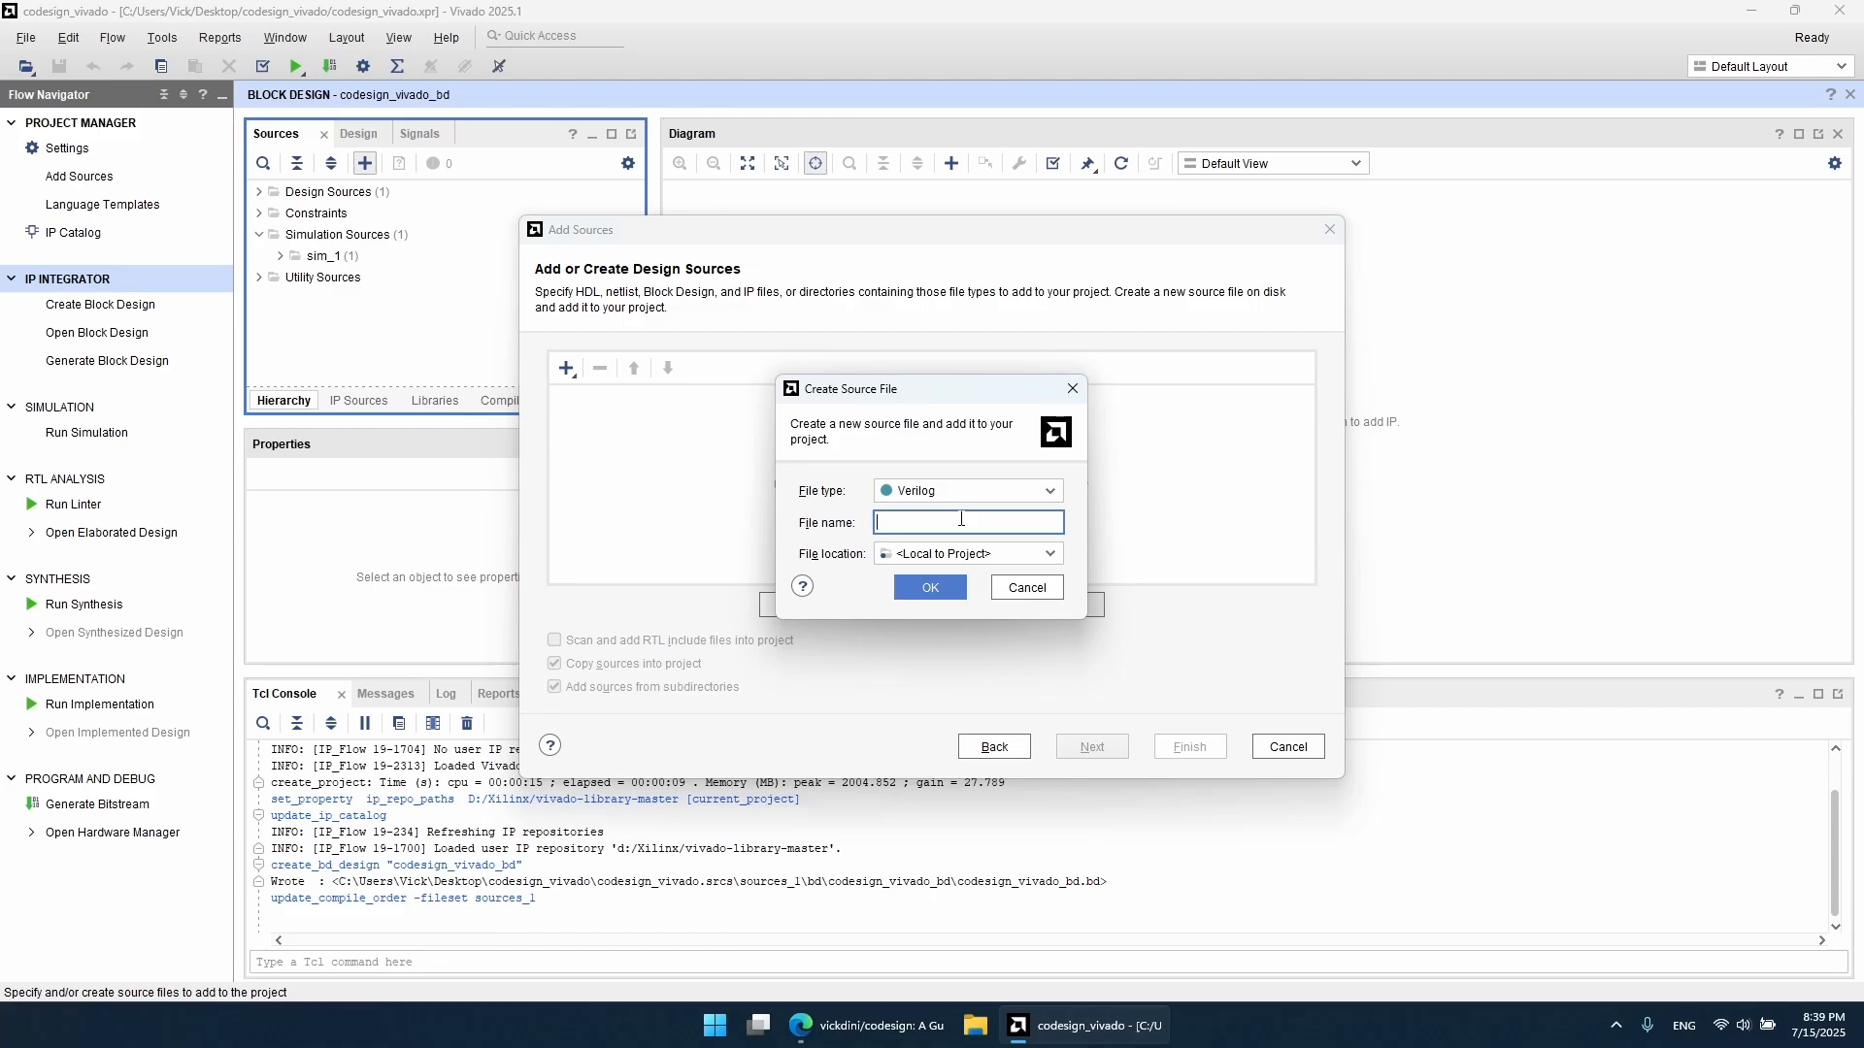
text(half_adder.v)
click(928, 587)
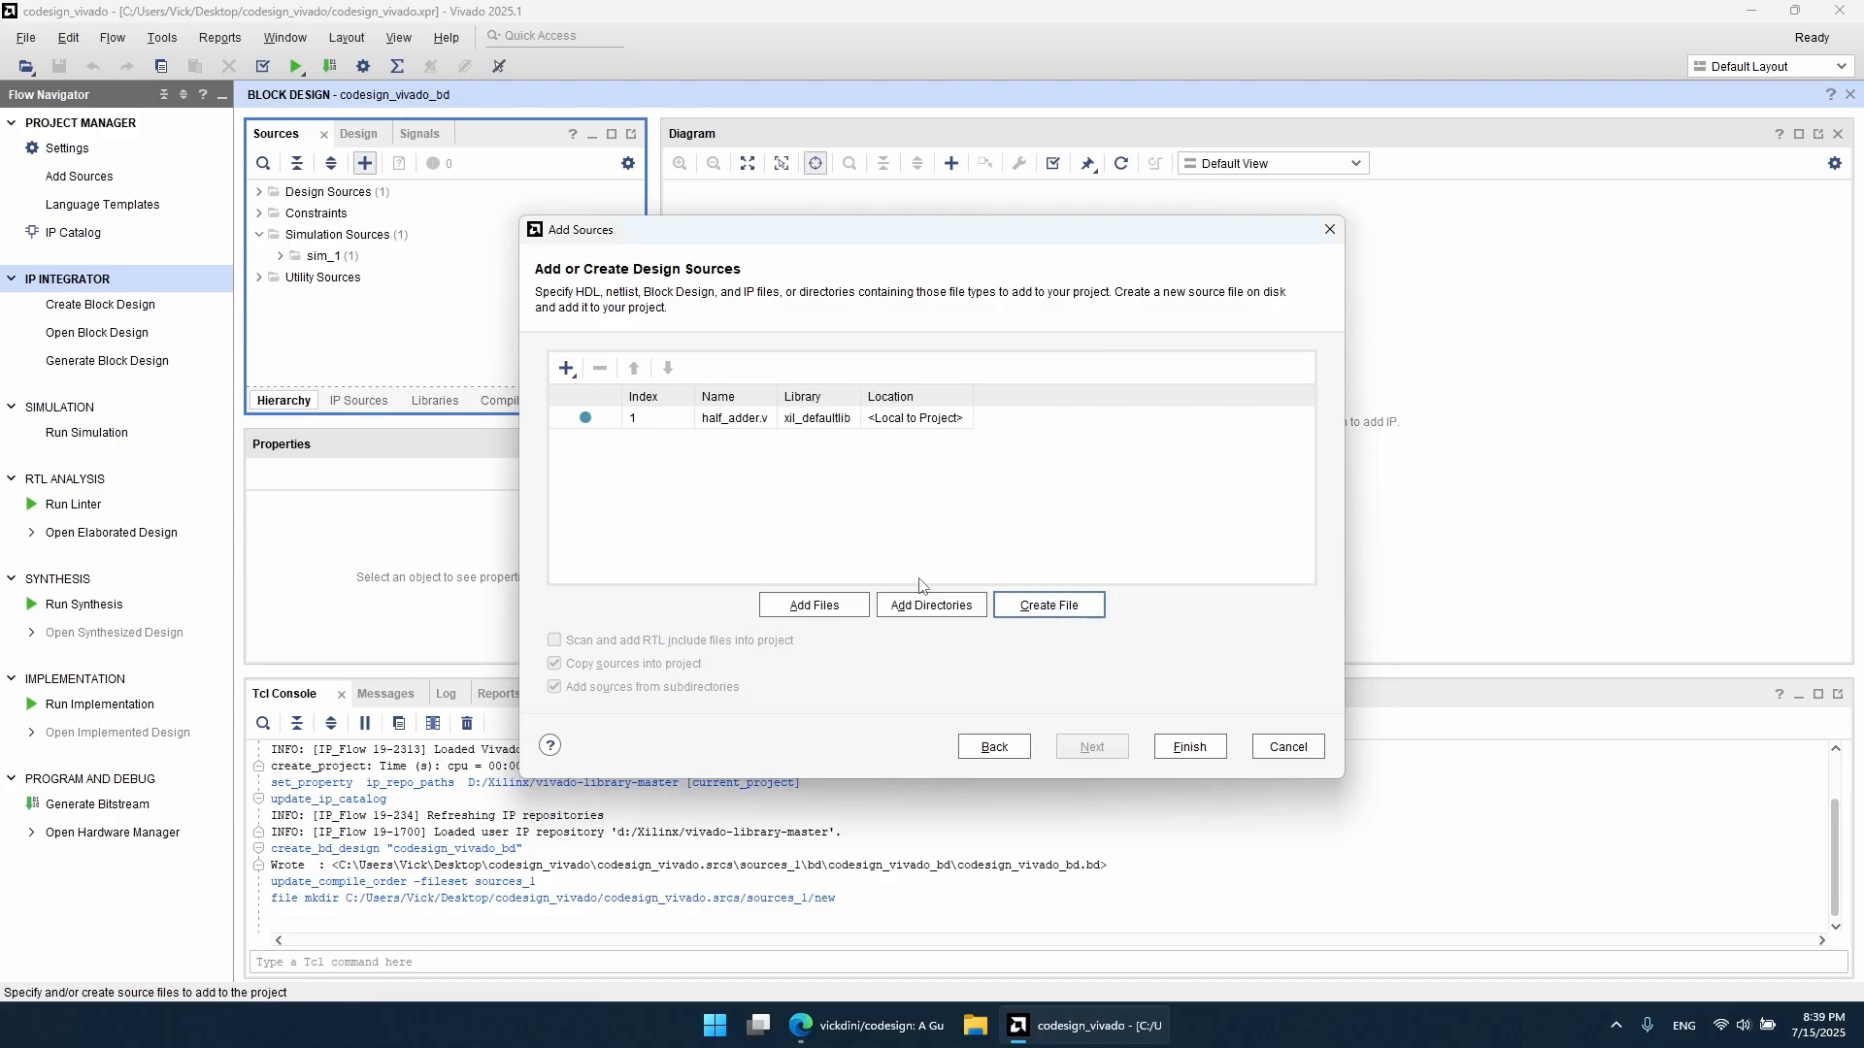
click(1192, 754)
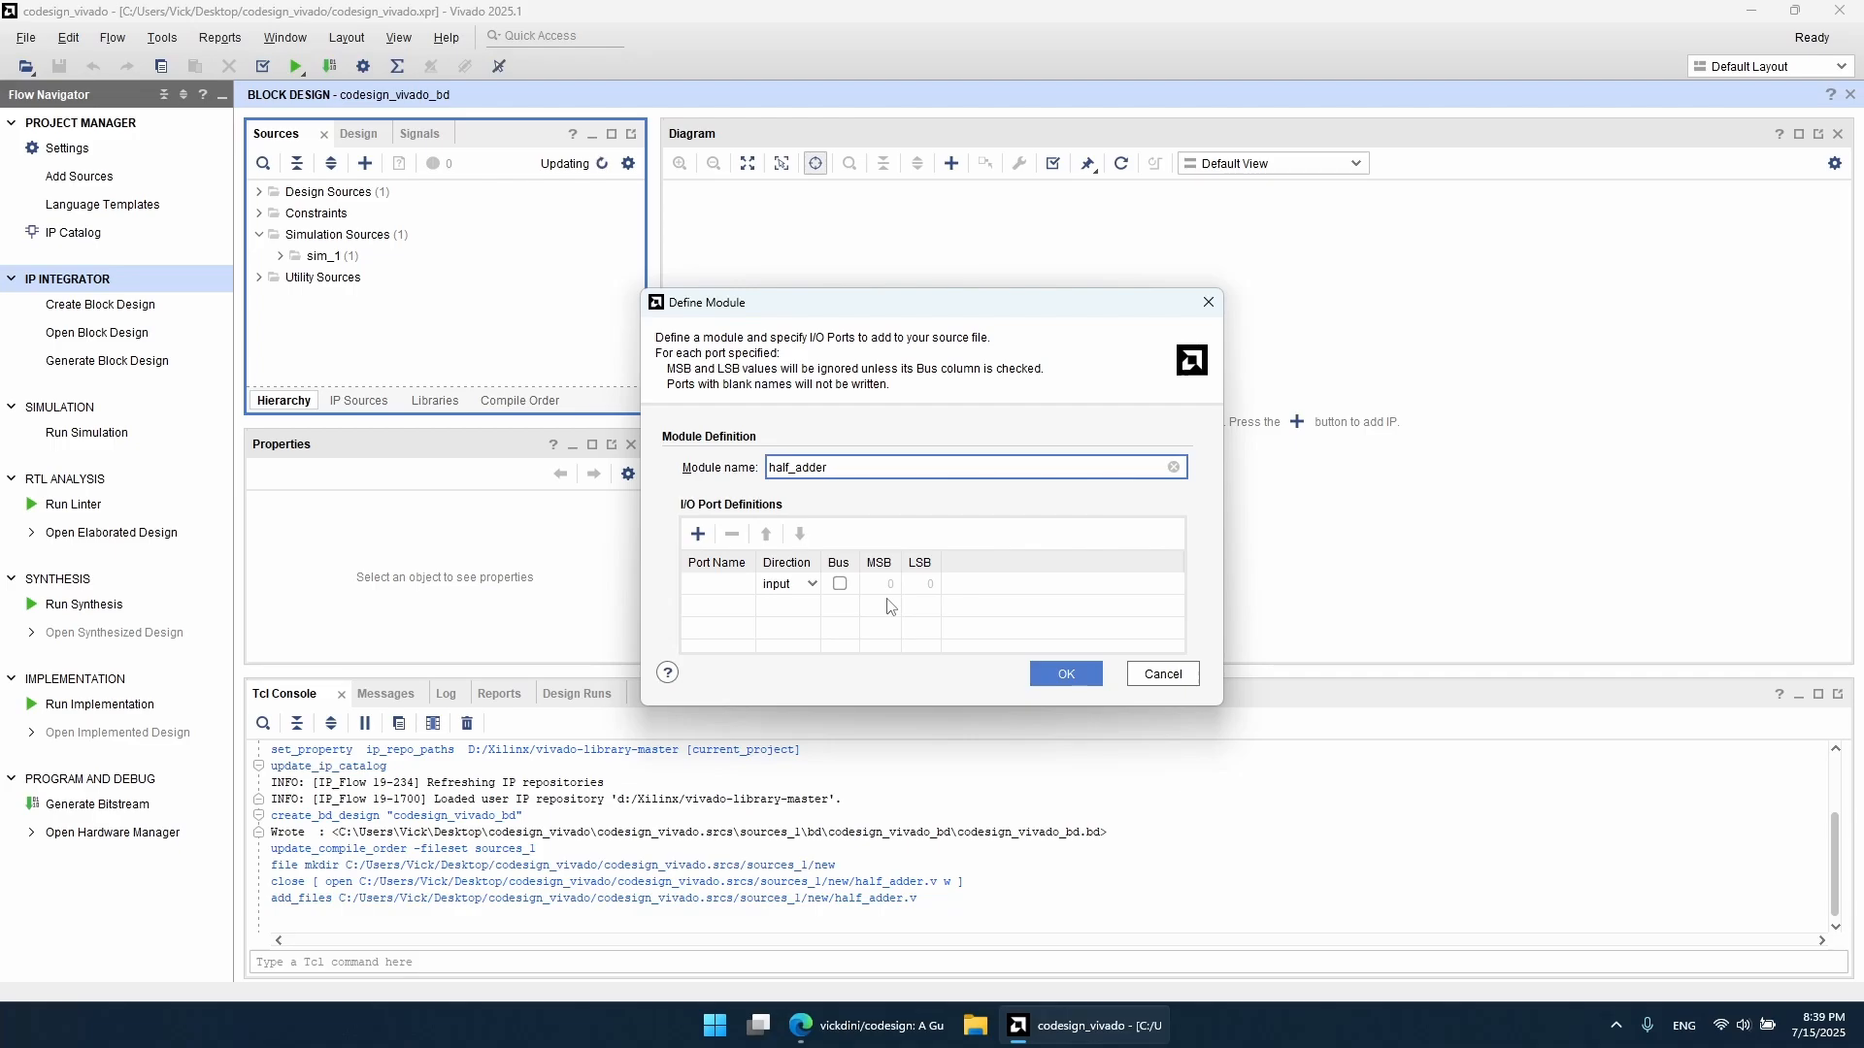
Step: Define three ports for the half_adder module named a, b and sum
click(718, 583)
text(a)
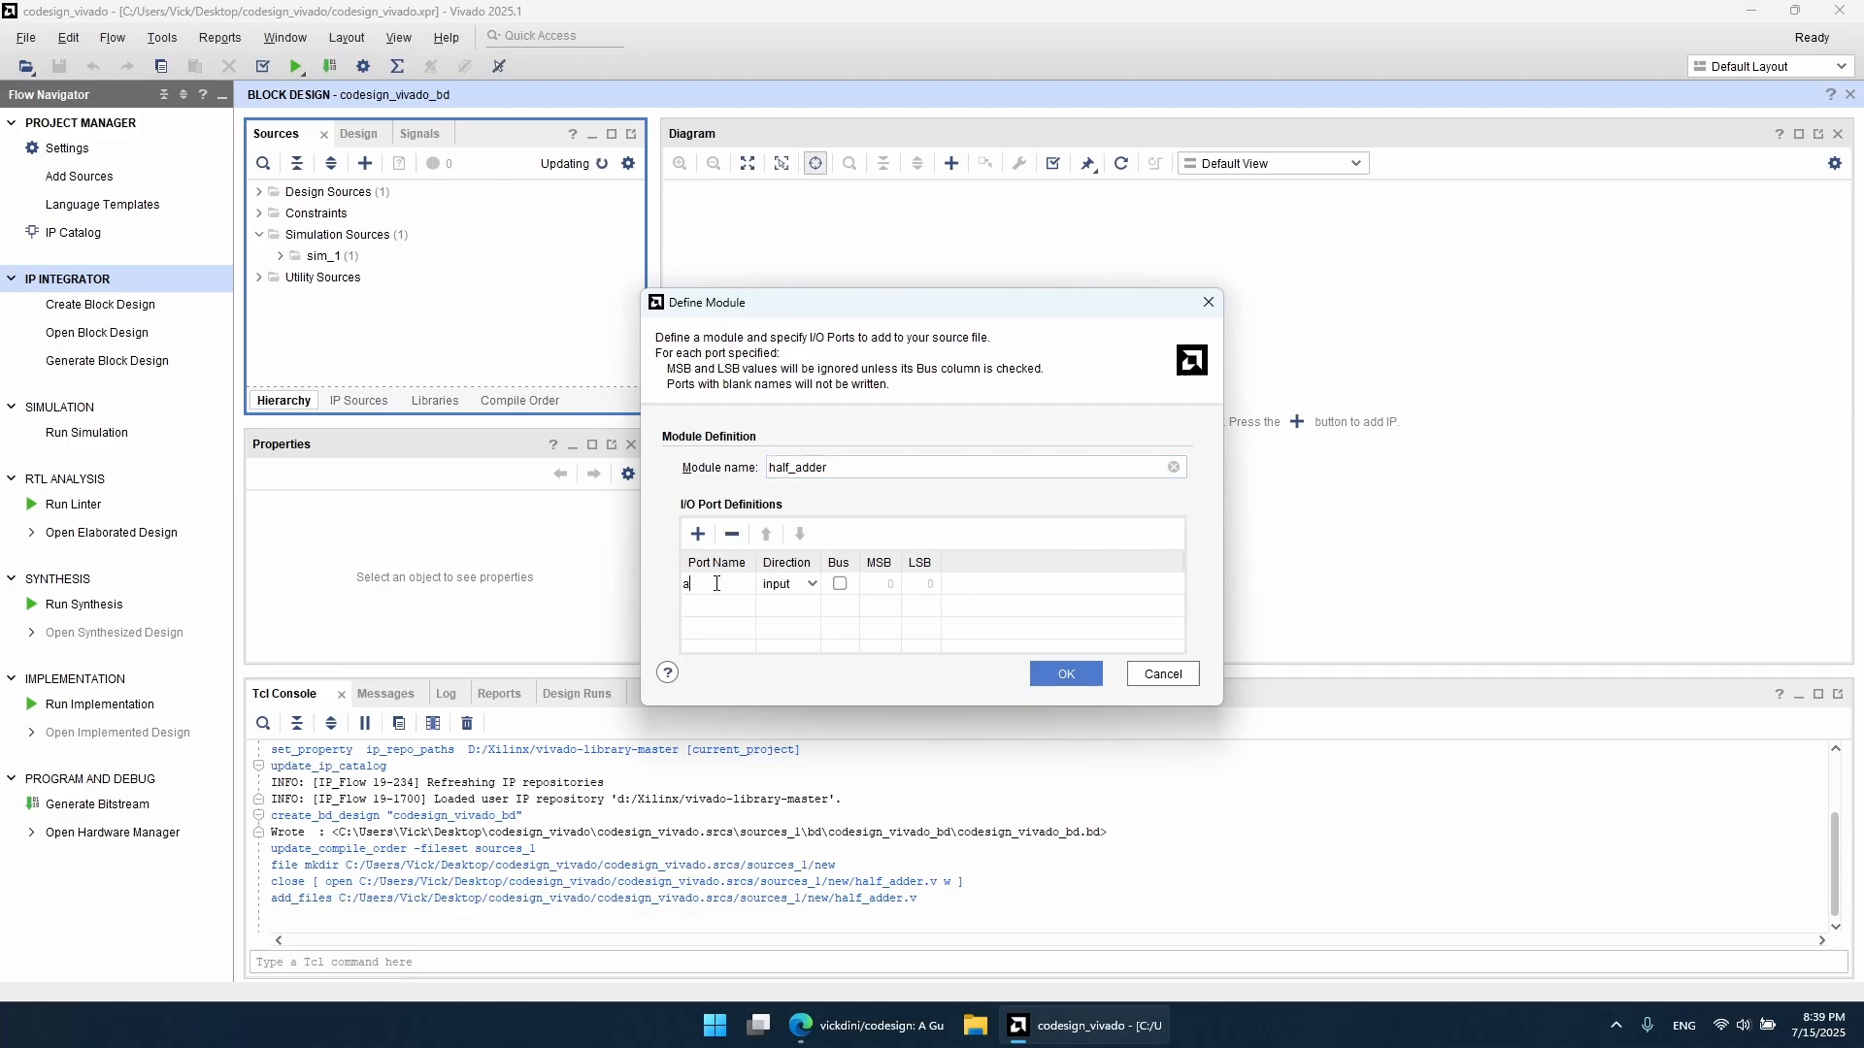
click(720, 607)
click(720, 603)
text(b)
click(718, 631)
text(sum)
Step: Make all three half_adder ports buses with MSB 31, set sum as output, and confirm the module definition
click(841, 586)
click(840, 606)
click(839, 628)
click(806, 629)
click(806, 670)
click(884, 585)
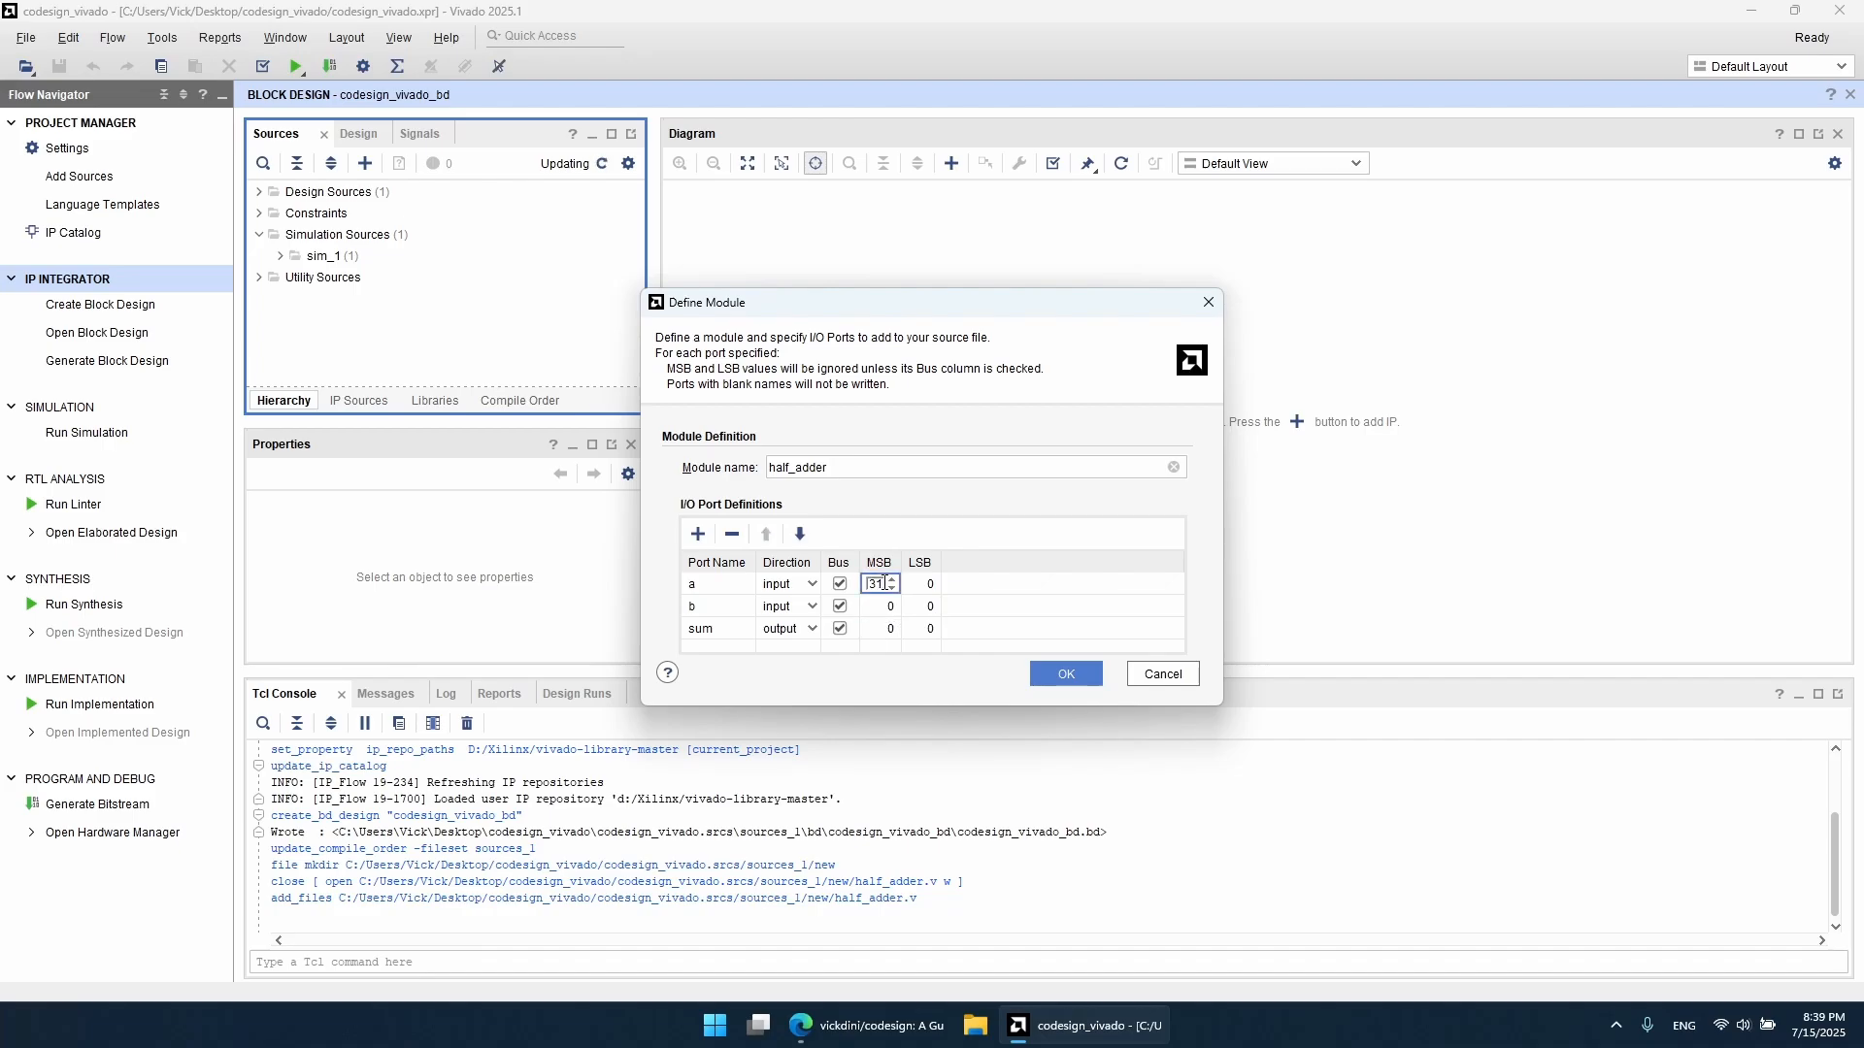
click(885, 611)
click(1062, 672)
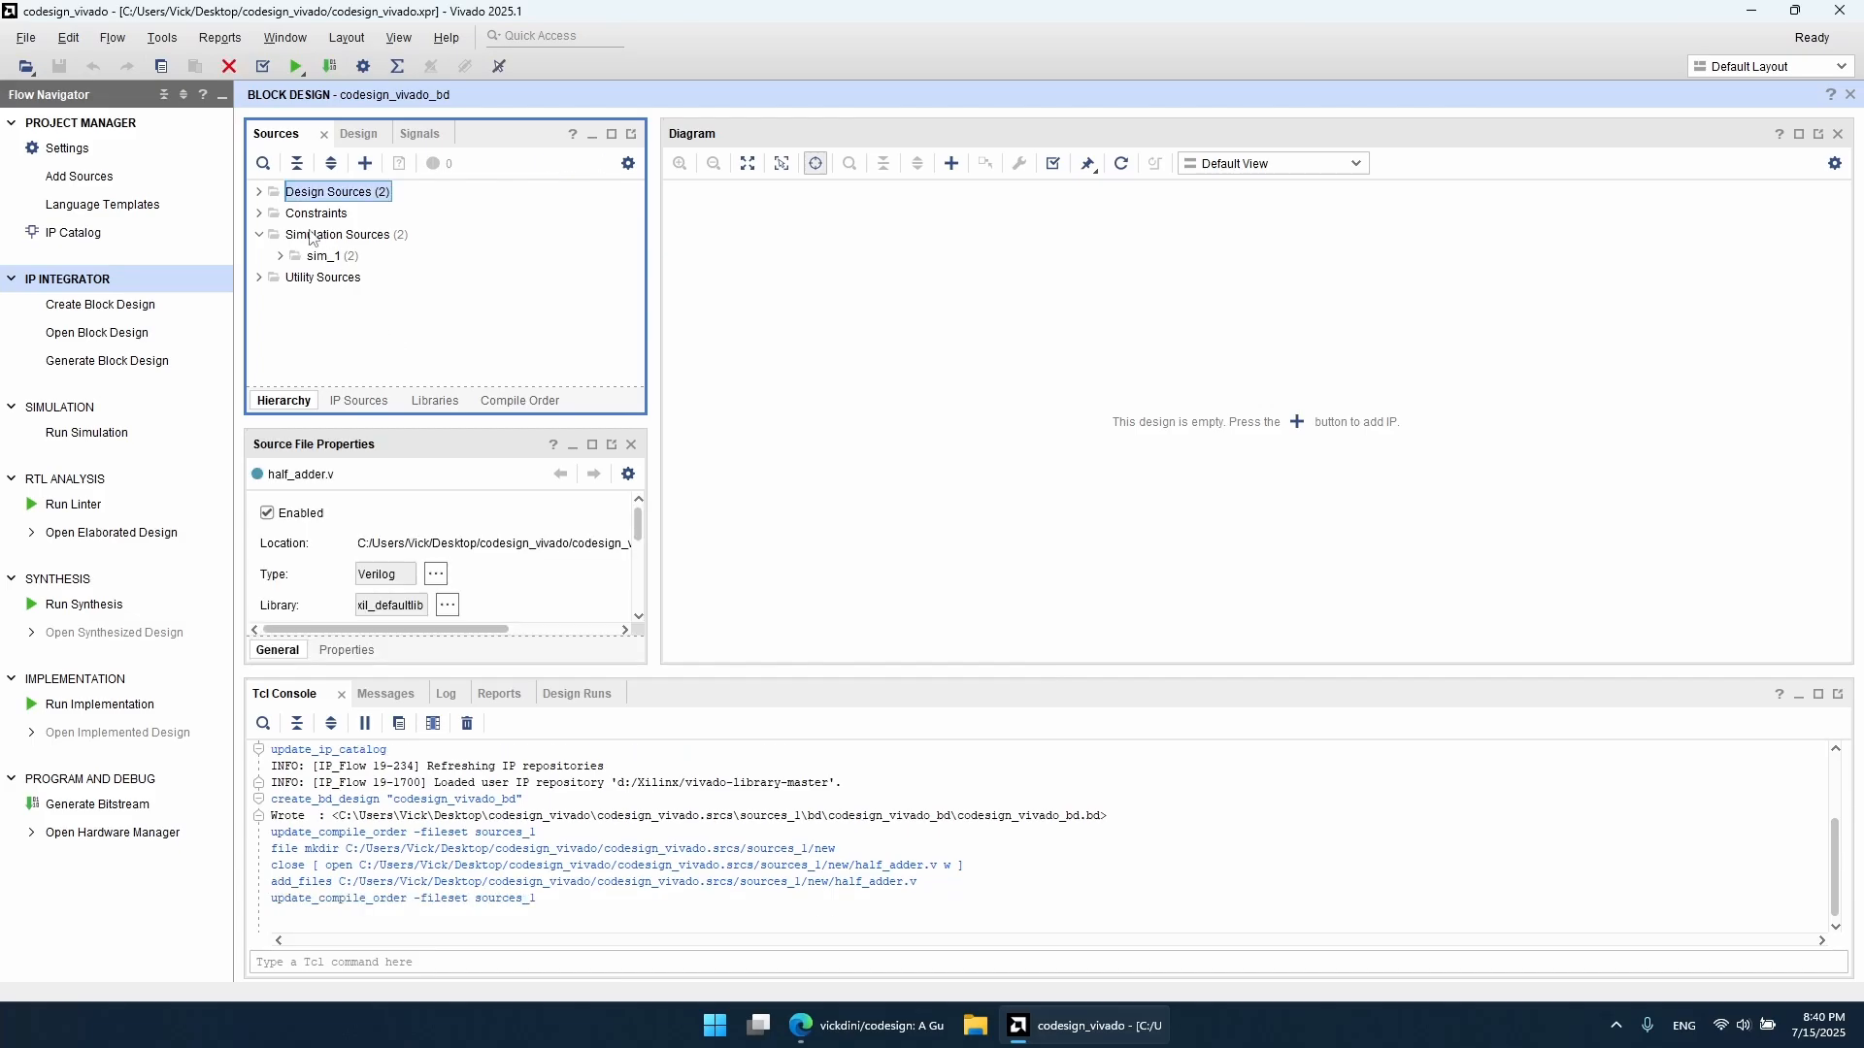
Step: Open half_adder.v from the design sources and review its port declarations
click(259, 192)
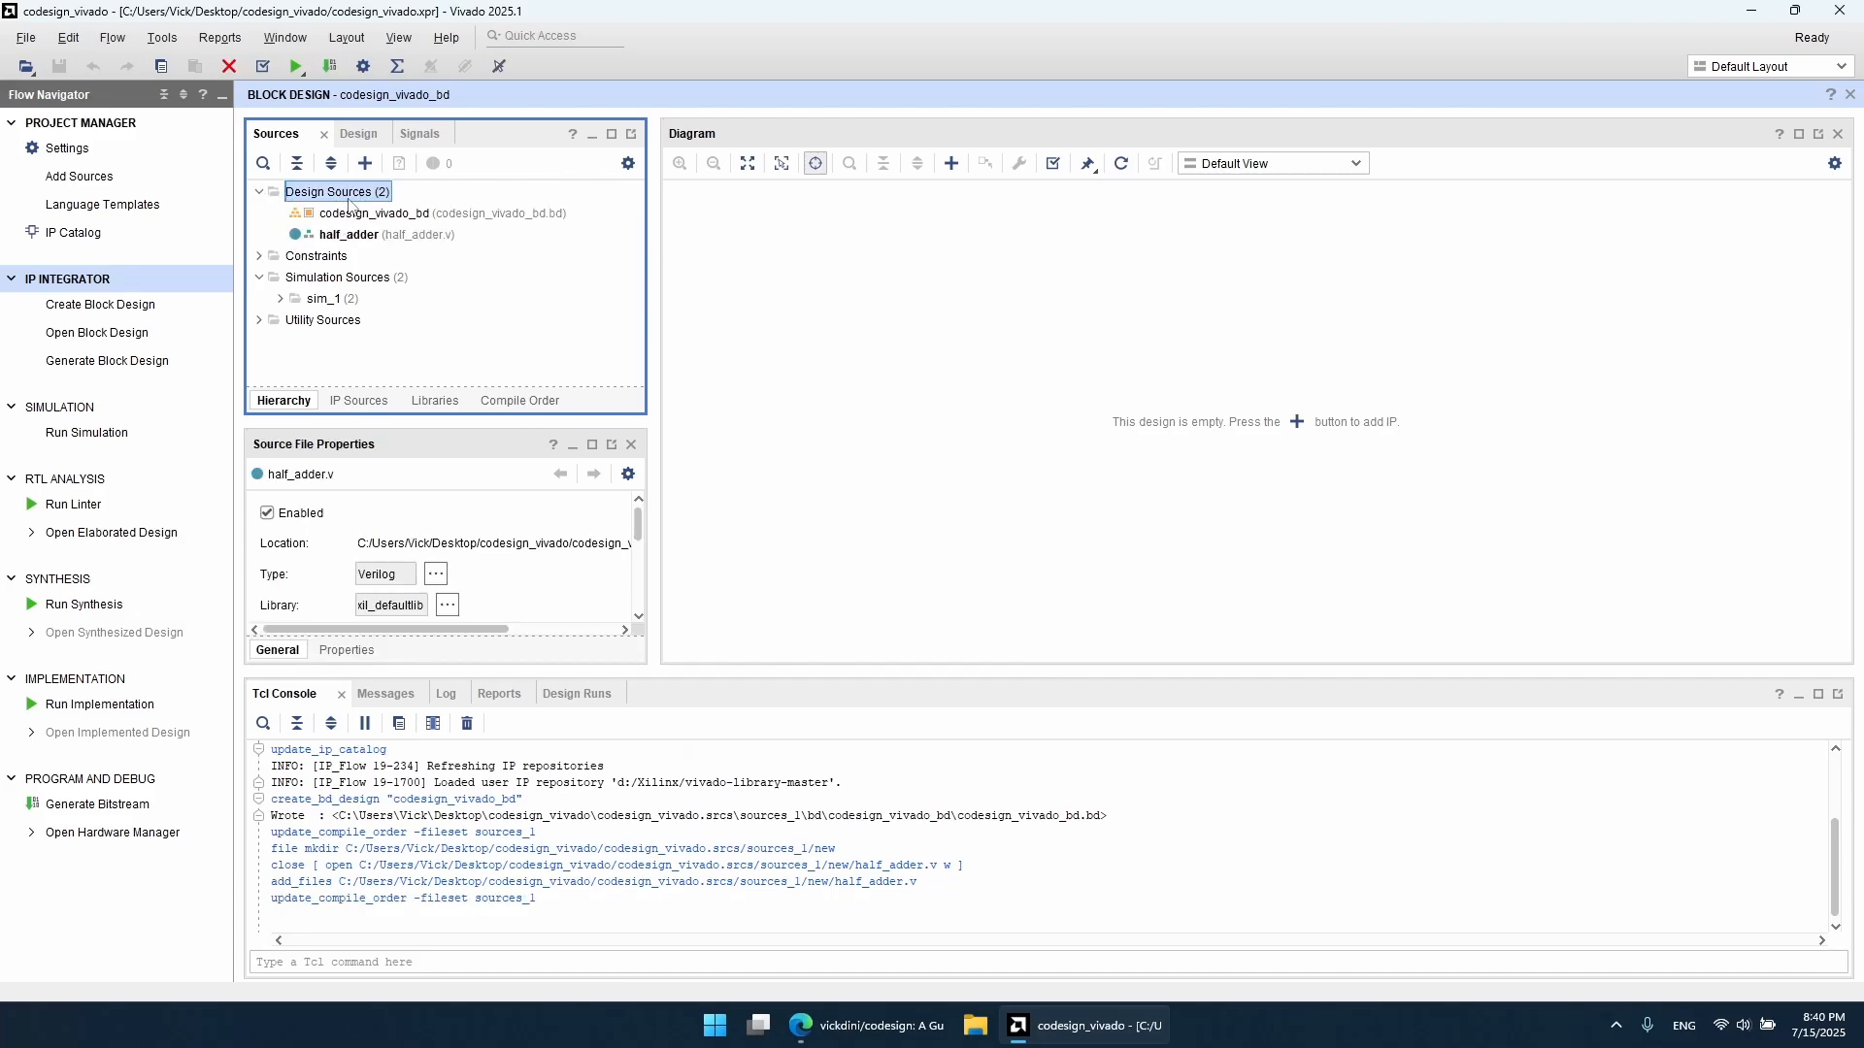
click(375, 238)
double_click(376, 238)
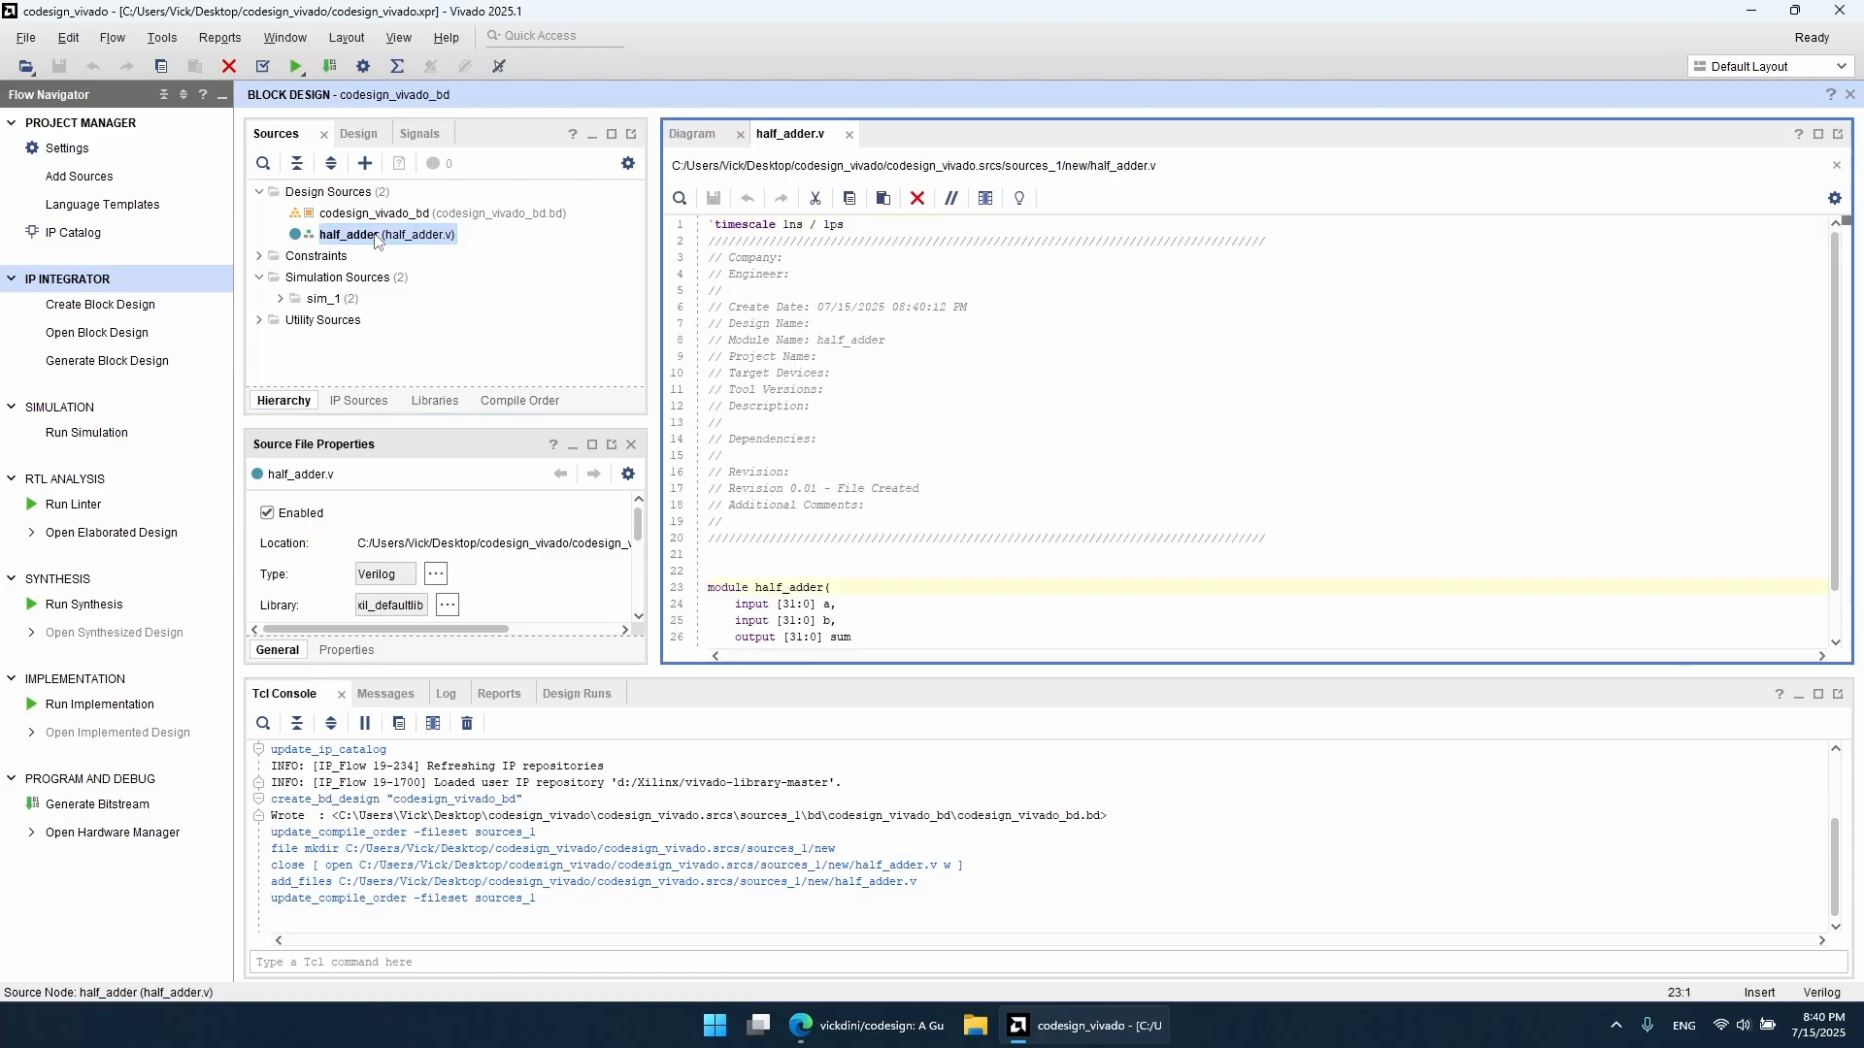
scroll(833, 463, down, 1)
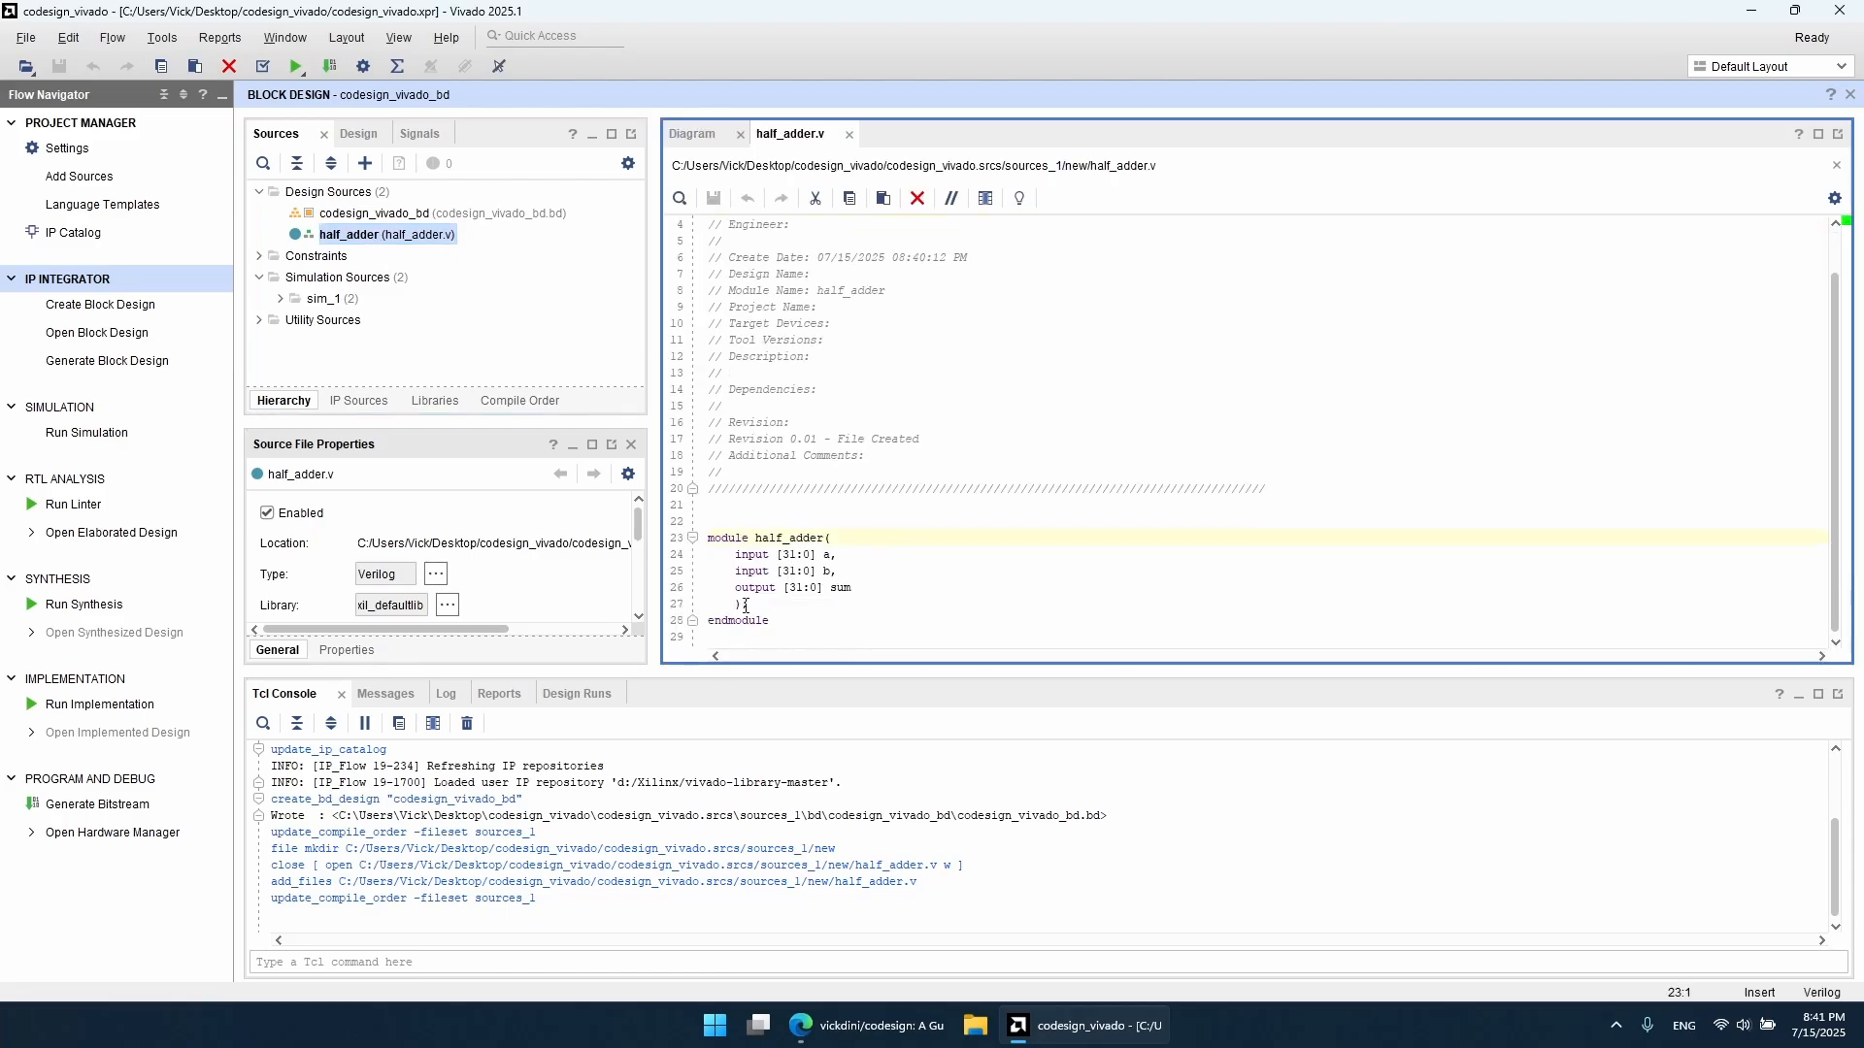
drag(736, 554, 863, 594)
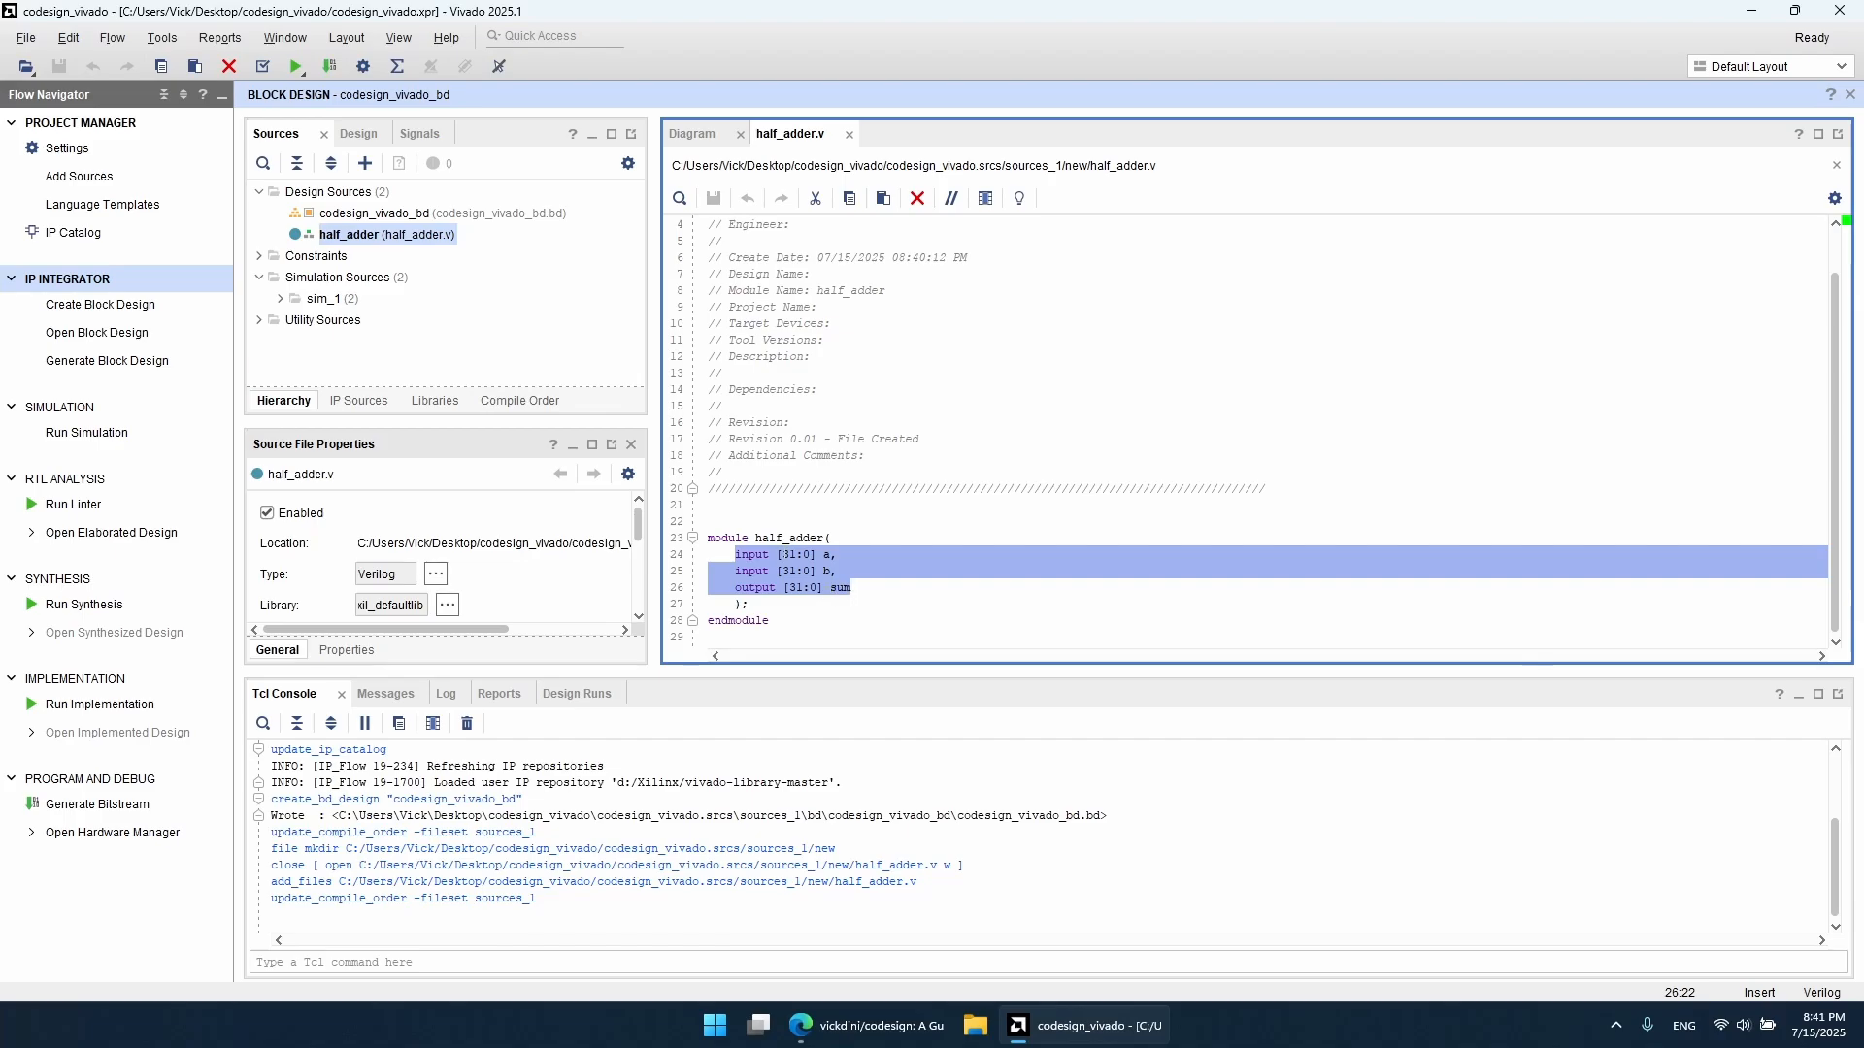
Step: Add the line "assign sum = a + b;" after the half_adder port list and save the file
click(812, 601)
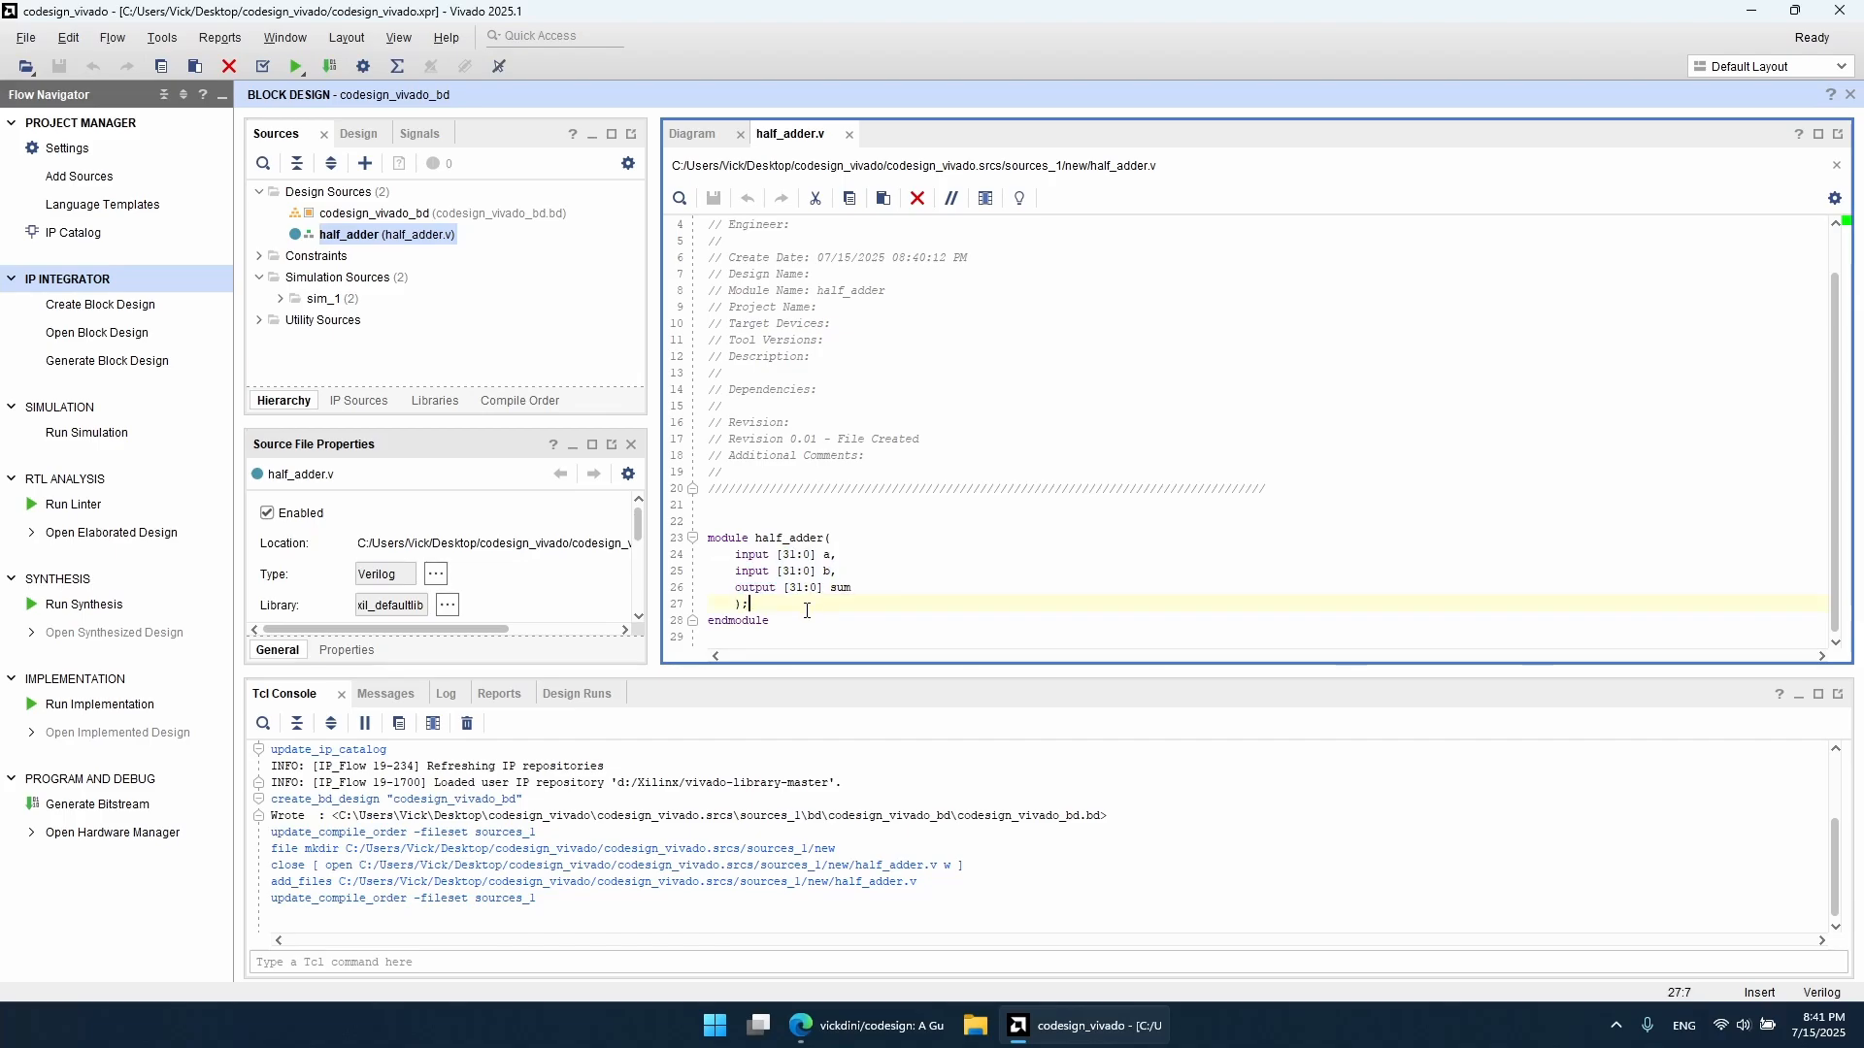
key(Return)
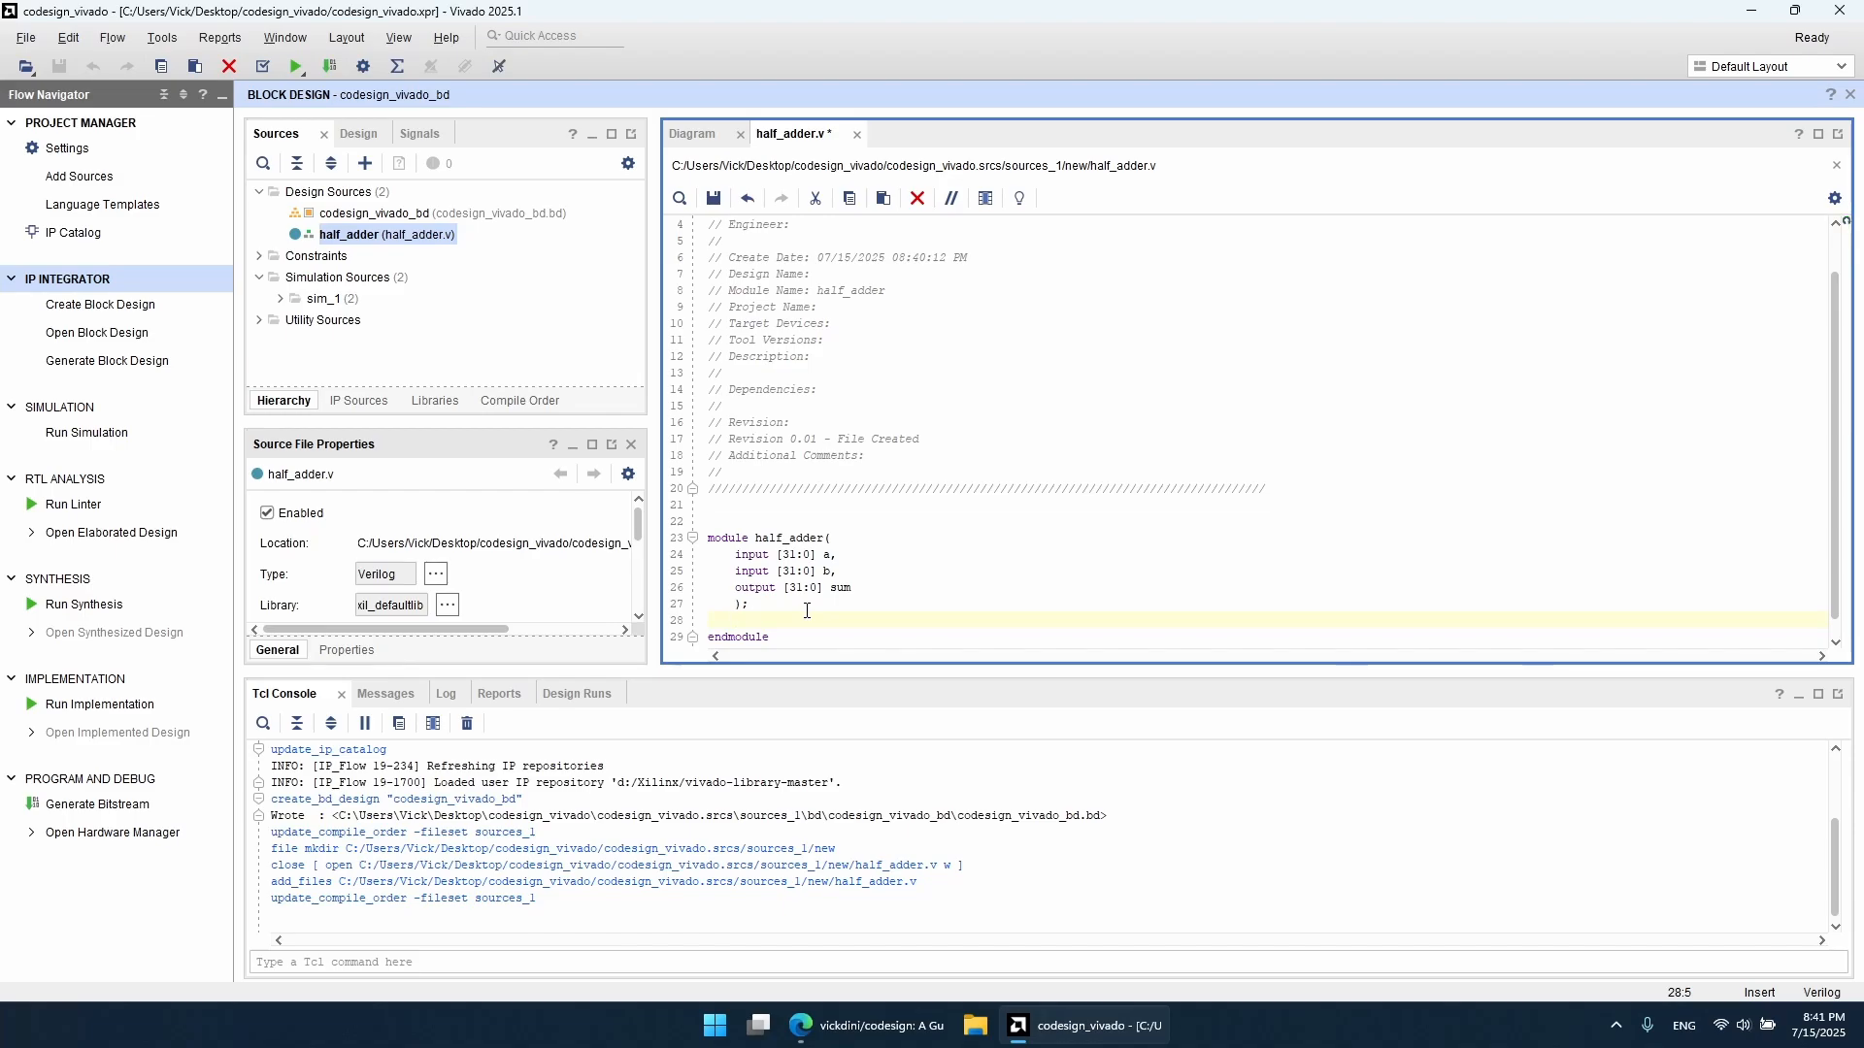
text(assign sum = a+b;)
key(Left)
key(Left)
key(Left)
key(Right)
key(End)
key(ctrl+s)
Step: Check the bit range of the sum output in half_adder.v and close the file
scroll(971, 582, down, 1)
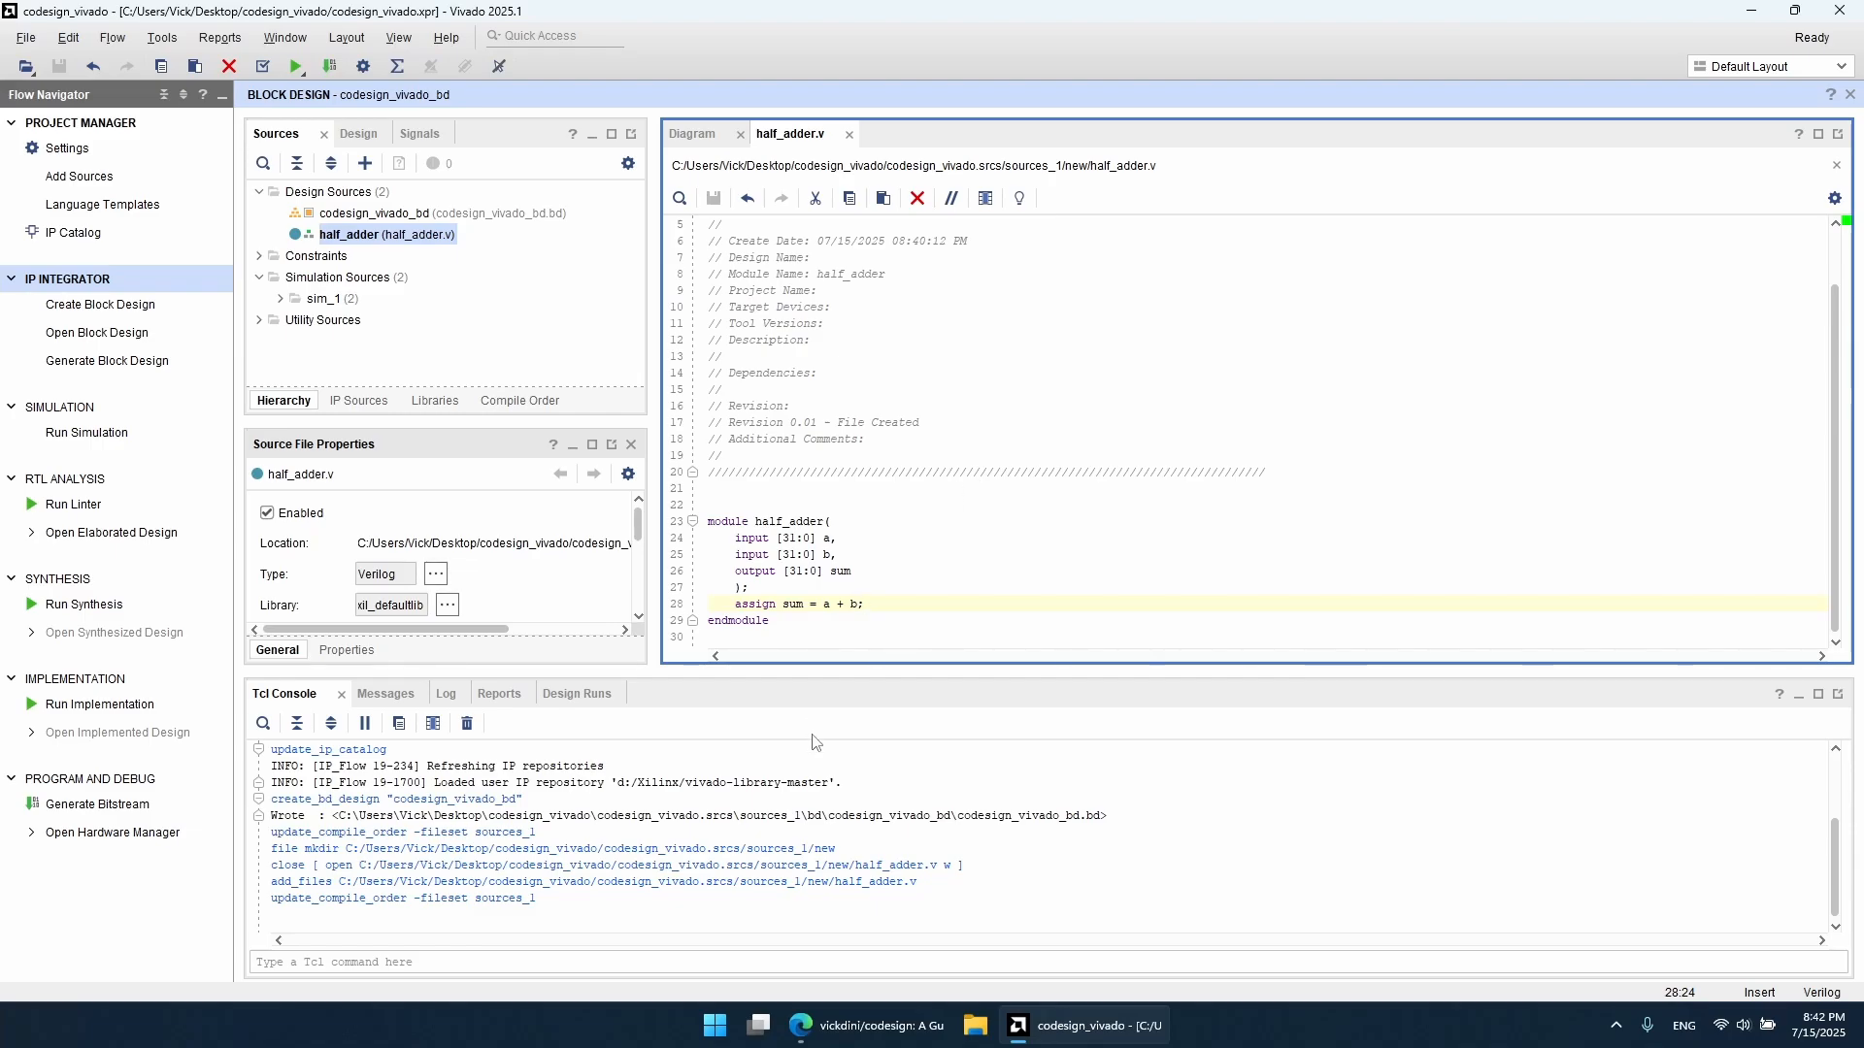
drag(776, 573, 810, 578)
click(823, 575)
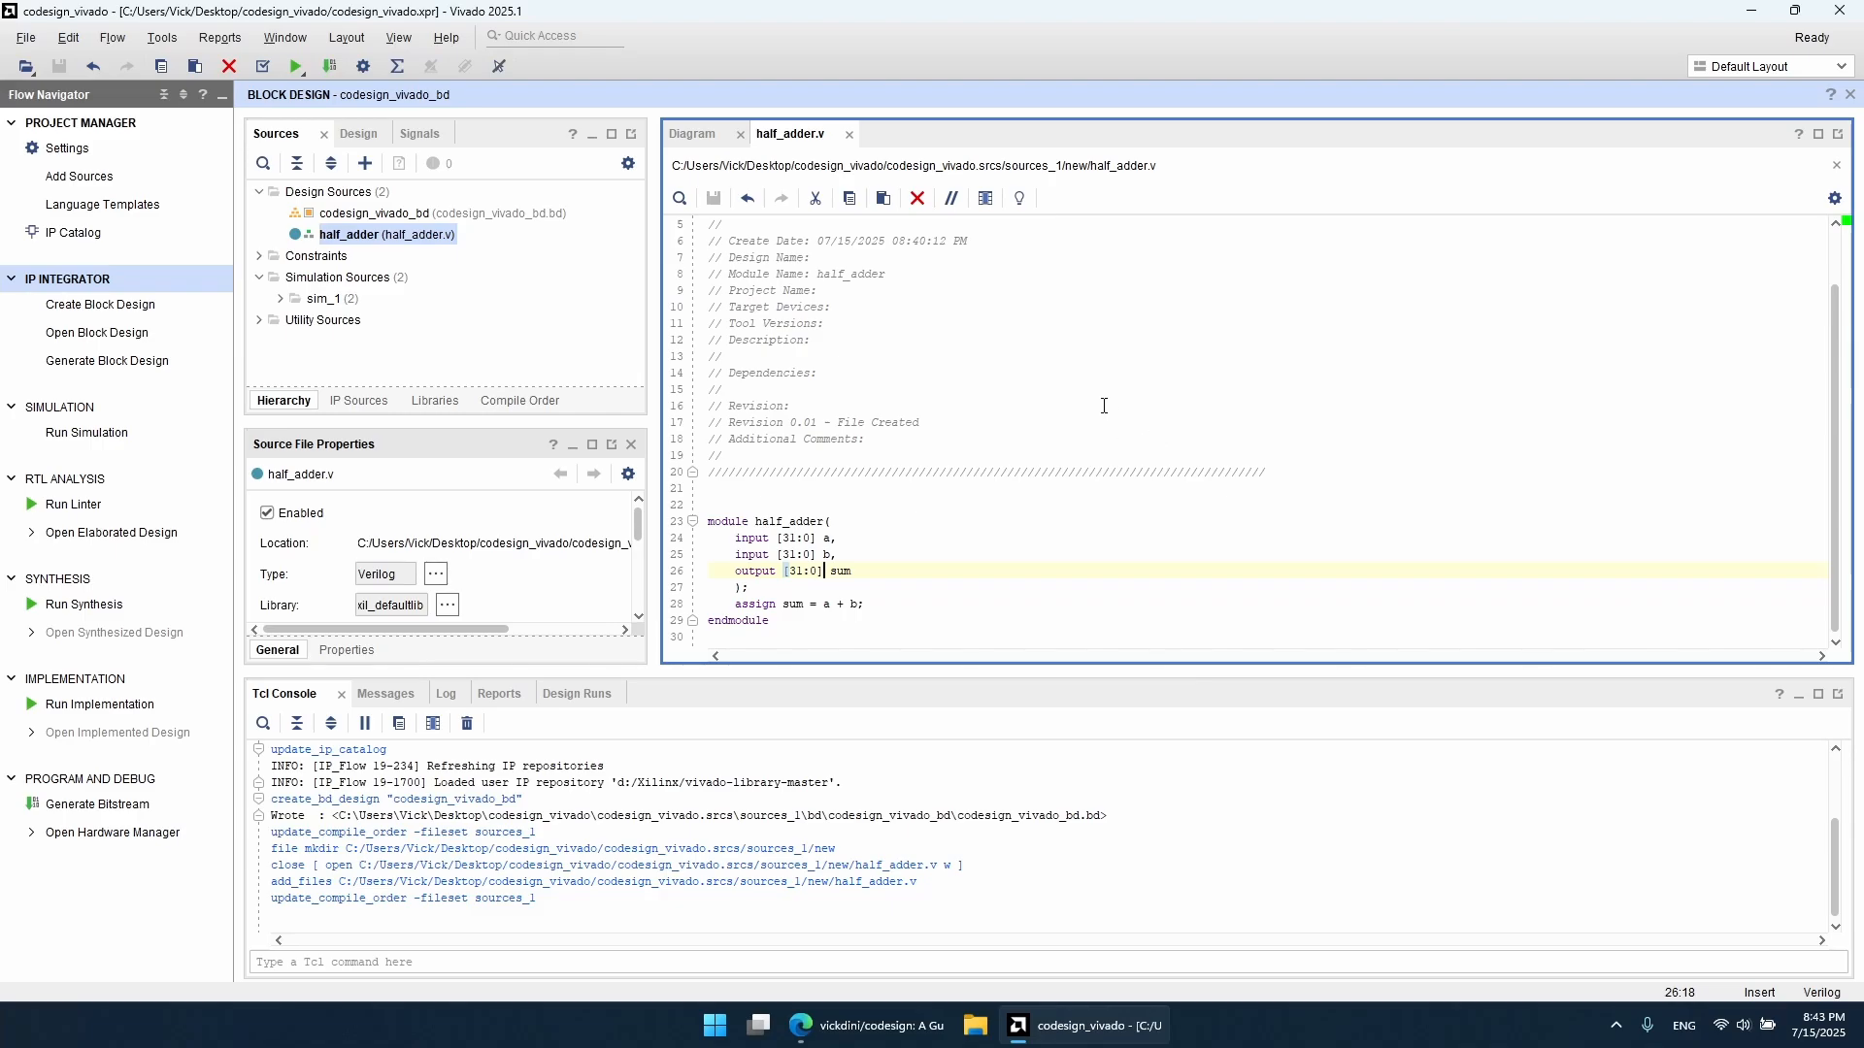
middle_click(800, 128)
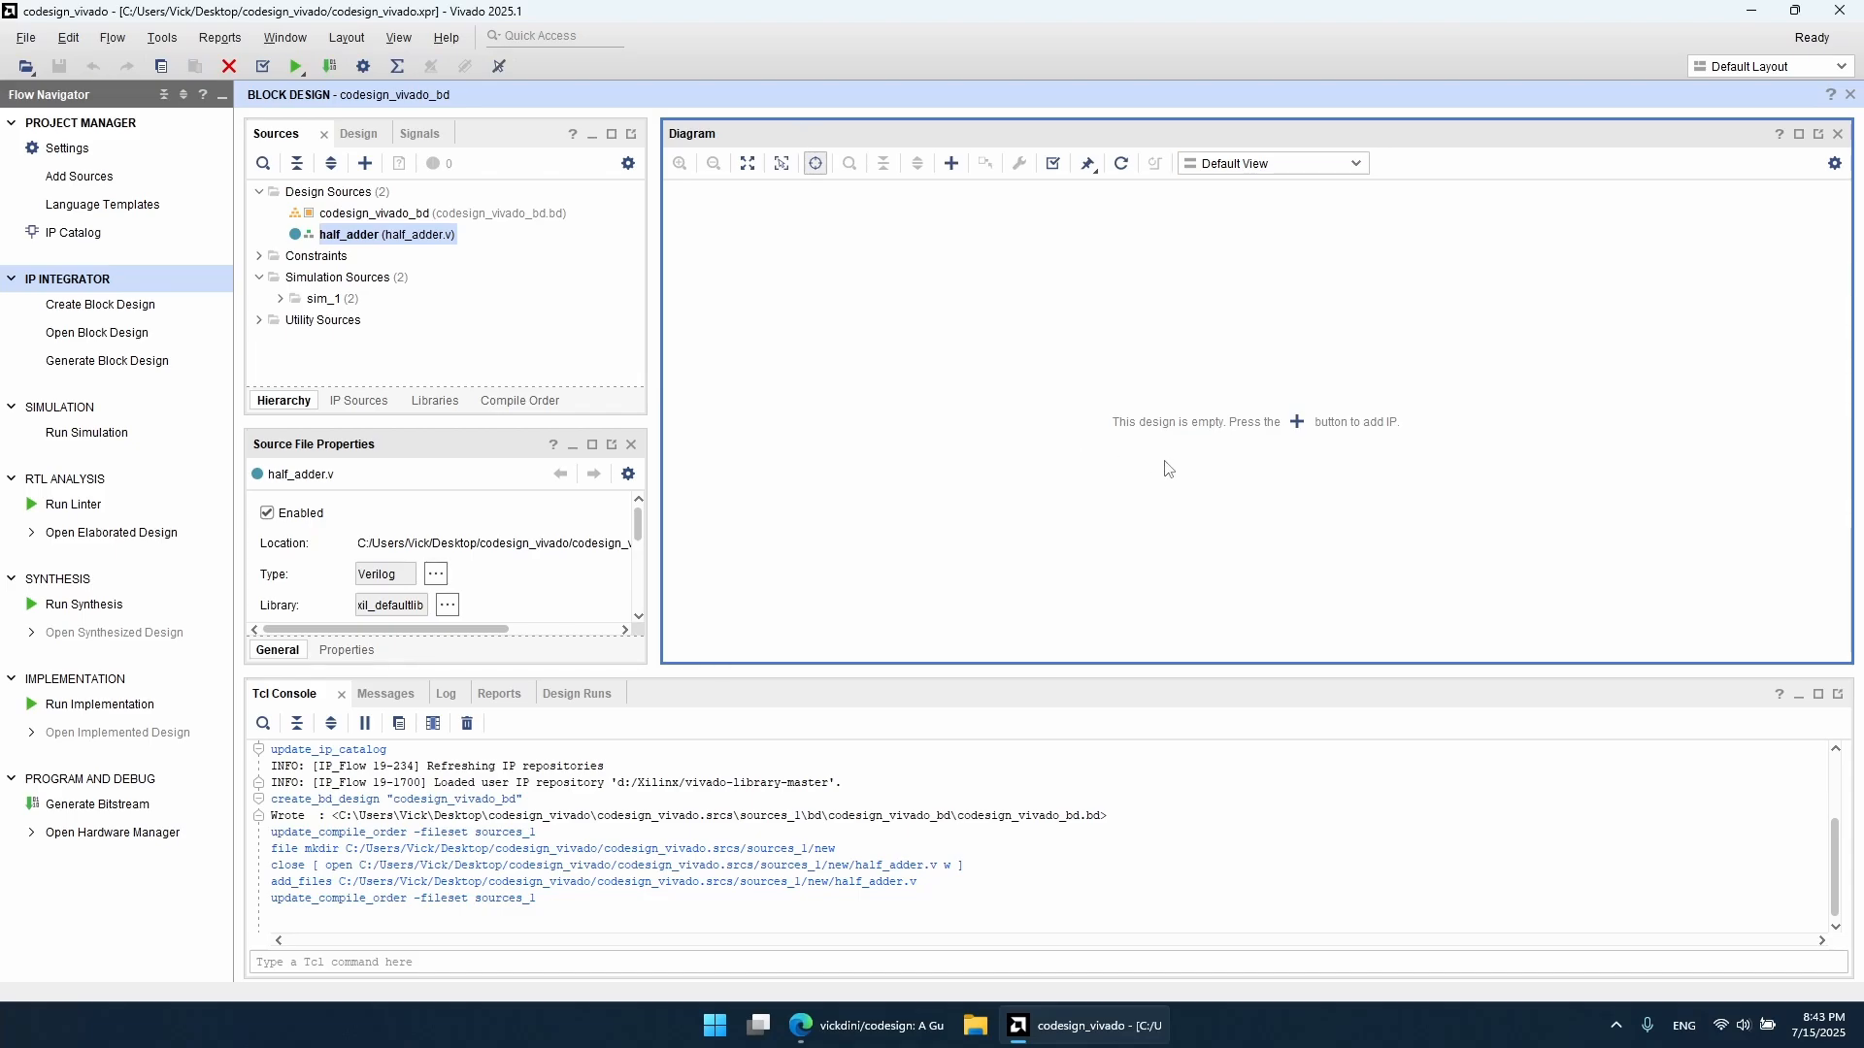
Step: Add a Zynq UltraScale+ MPSoC IP block to the empty block design
click(1298, 424)
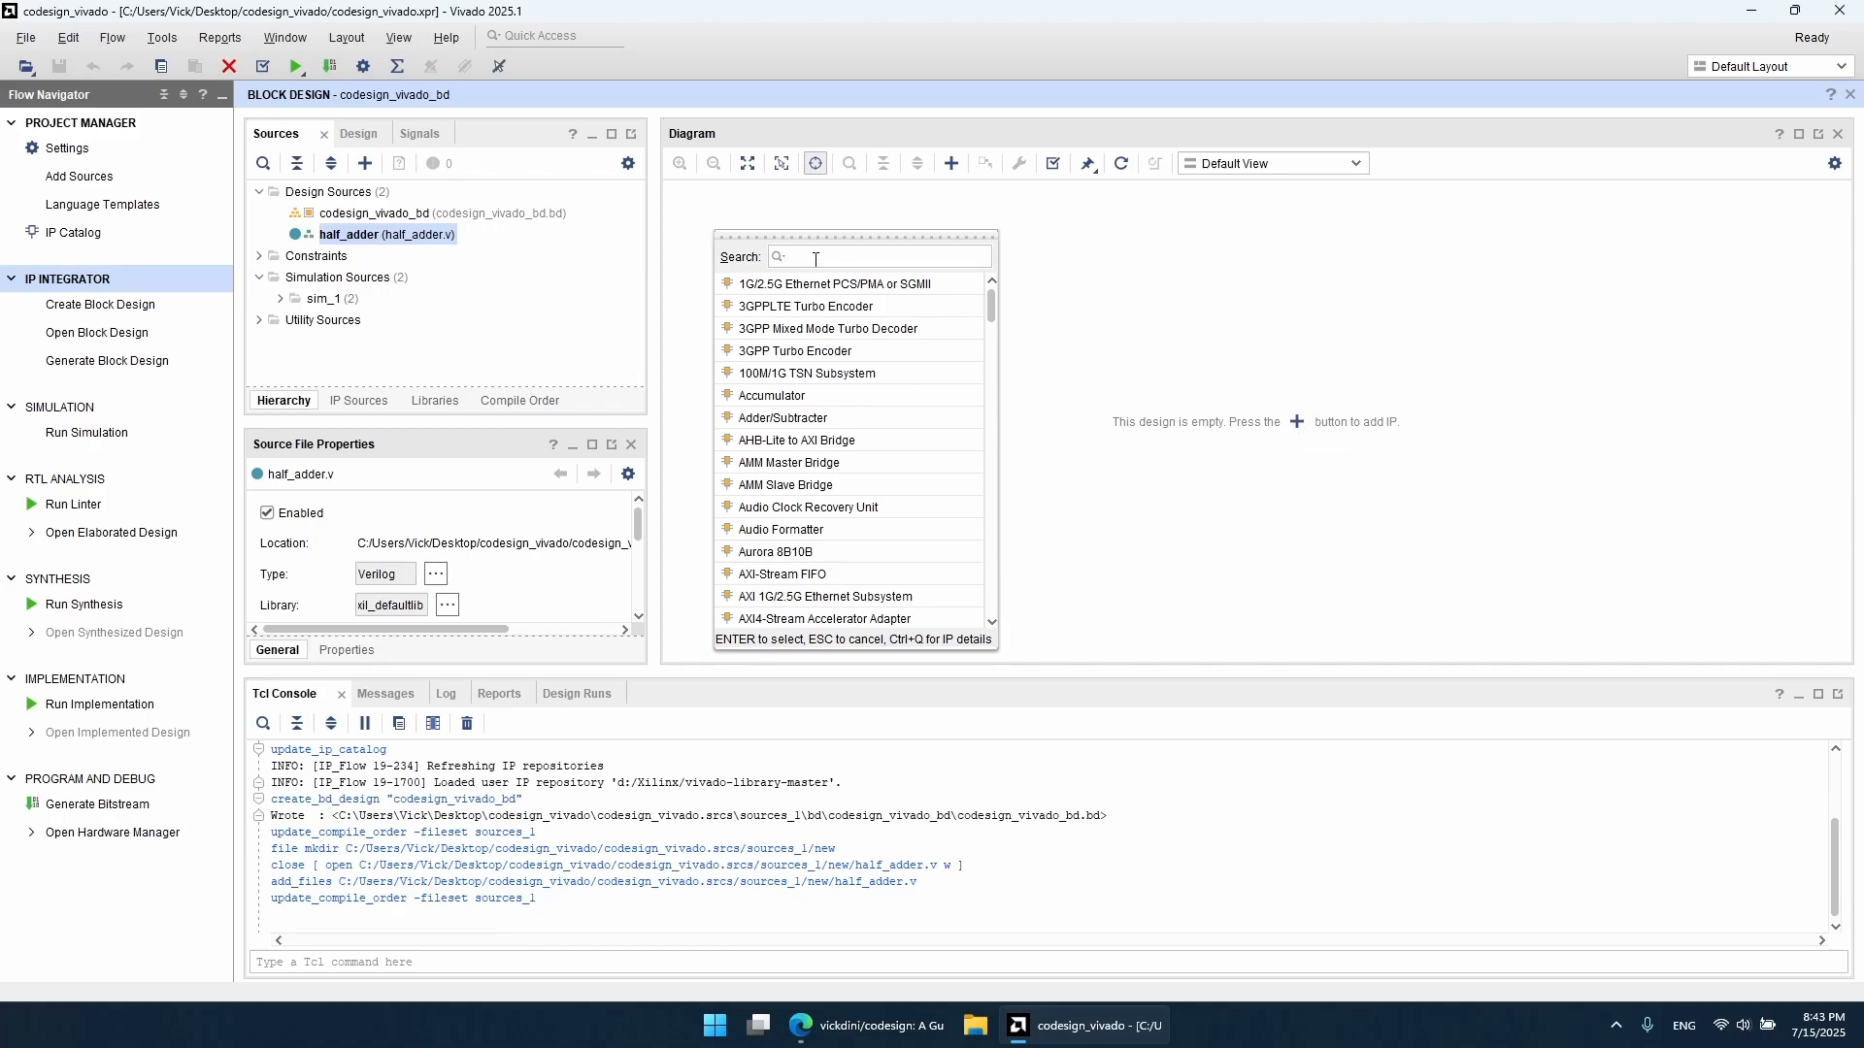
text(mpsoc)
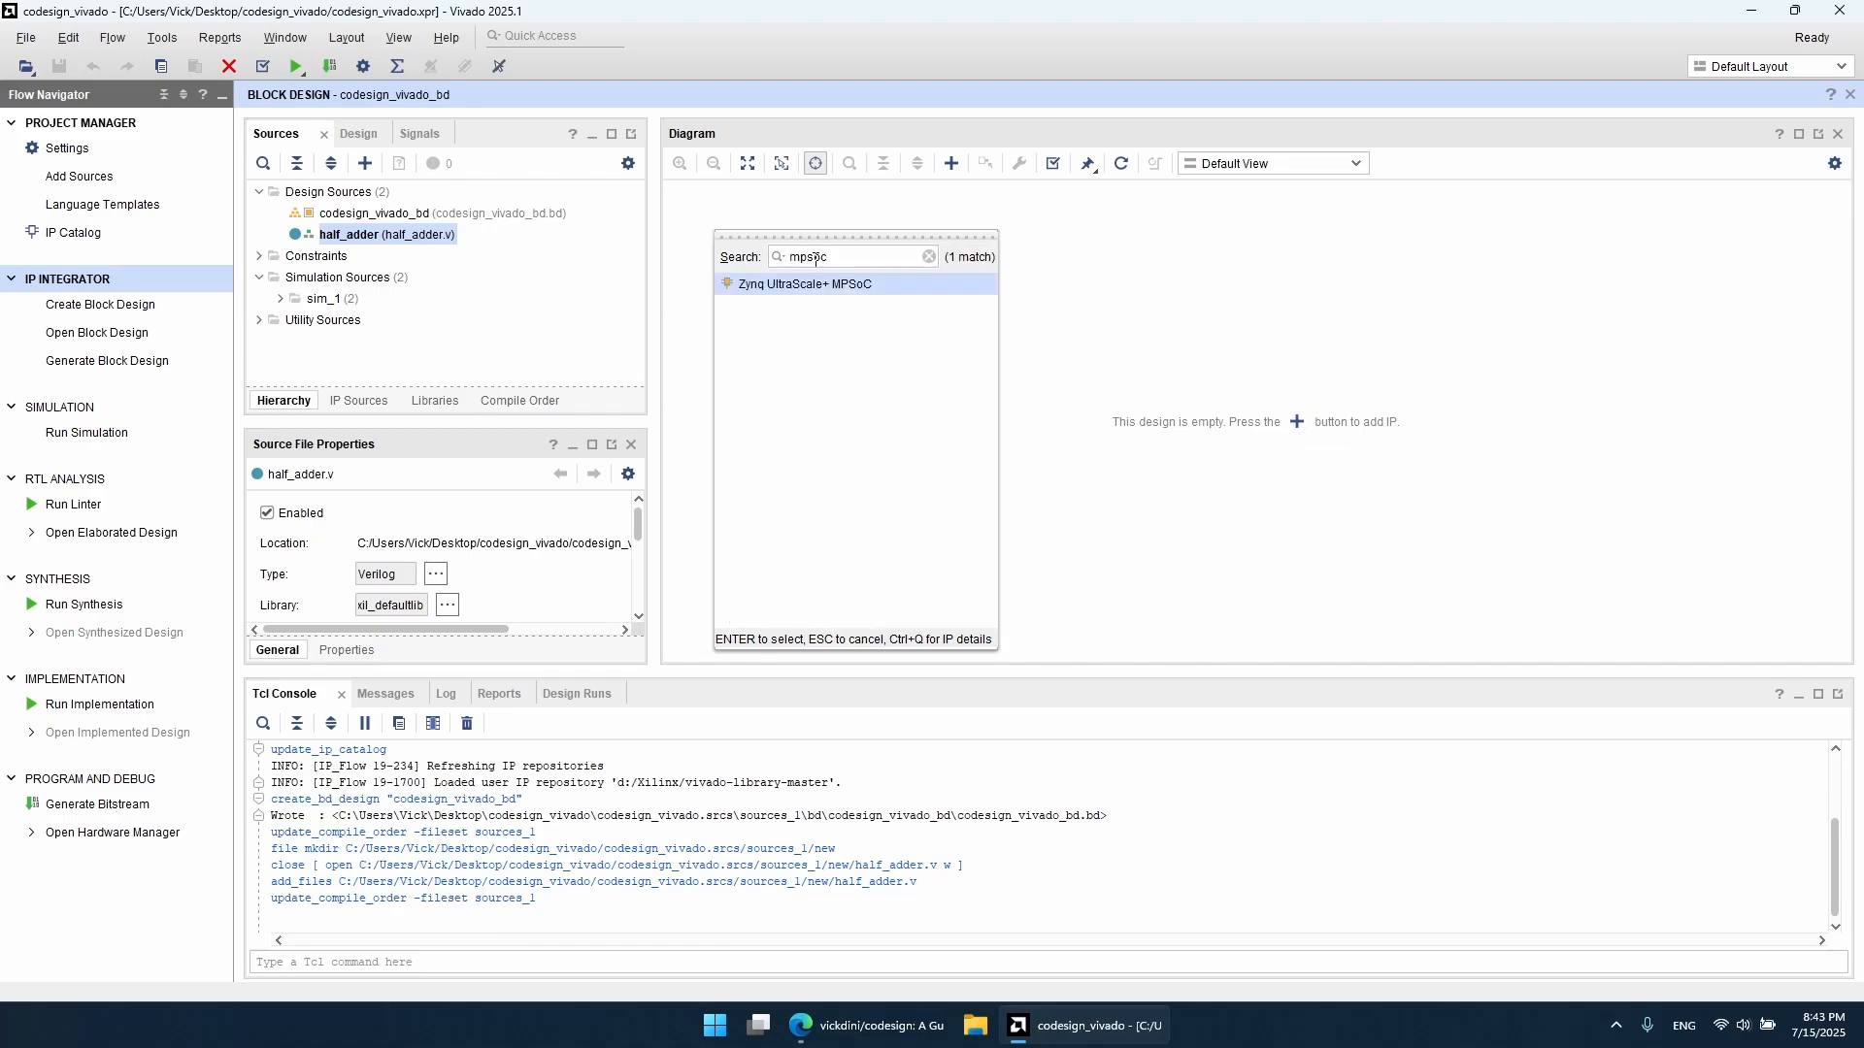
double_click(821, 285)
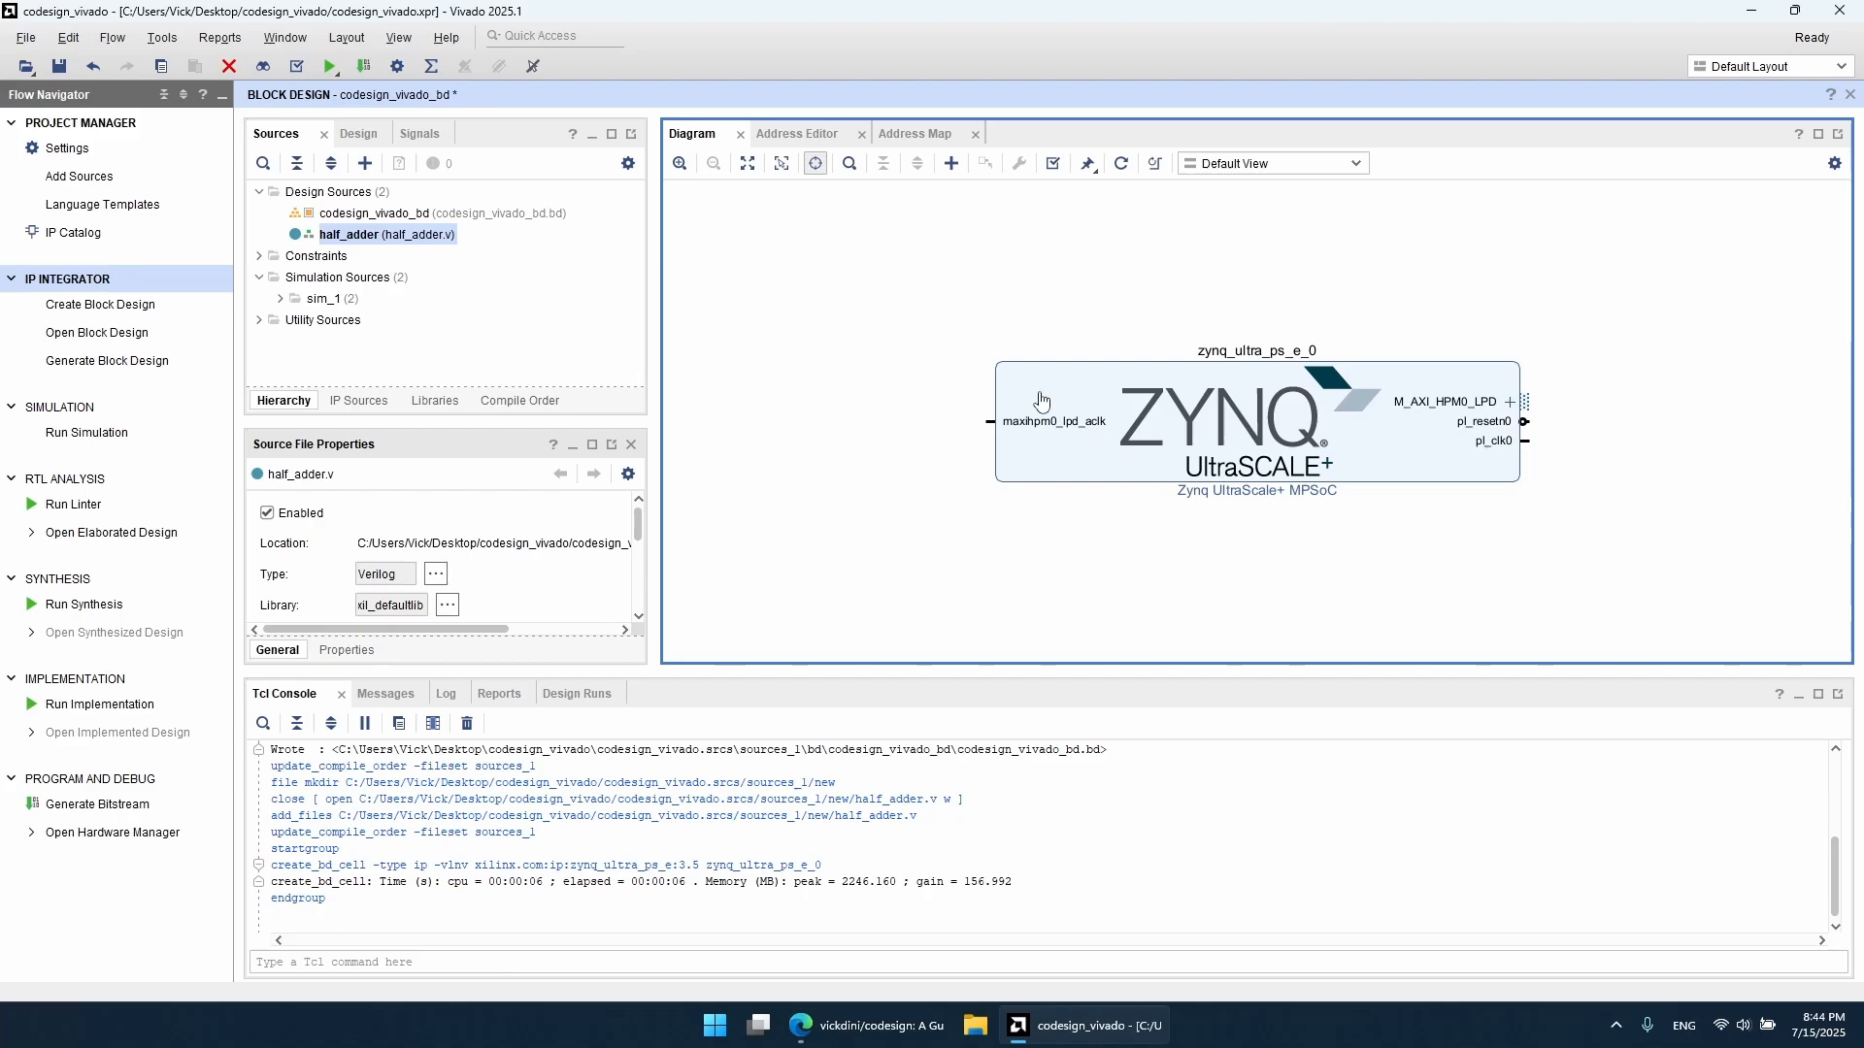
Step: Open the Zynq UltraScale+ block's customization, then in the browser download preset.tcl from the codesign repository's useful_files folder
double_click(1297, 427)
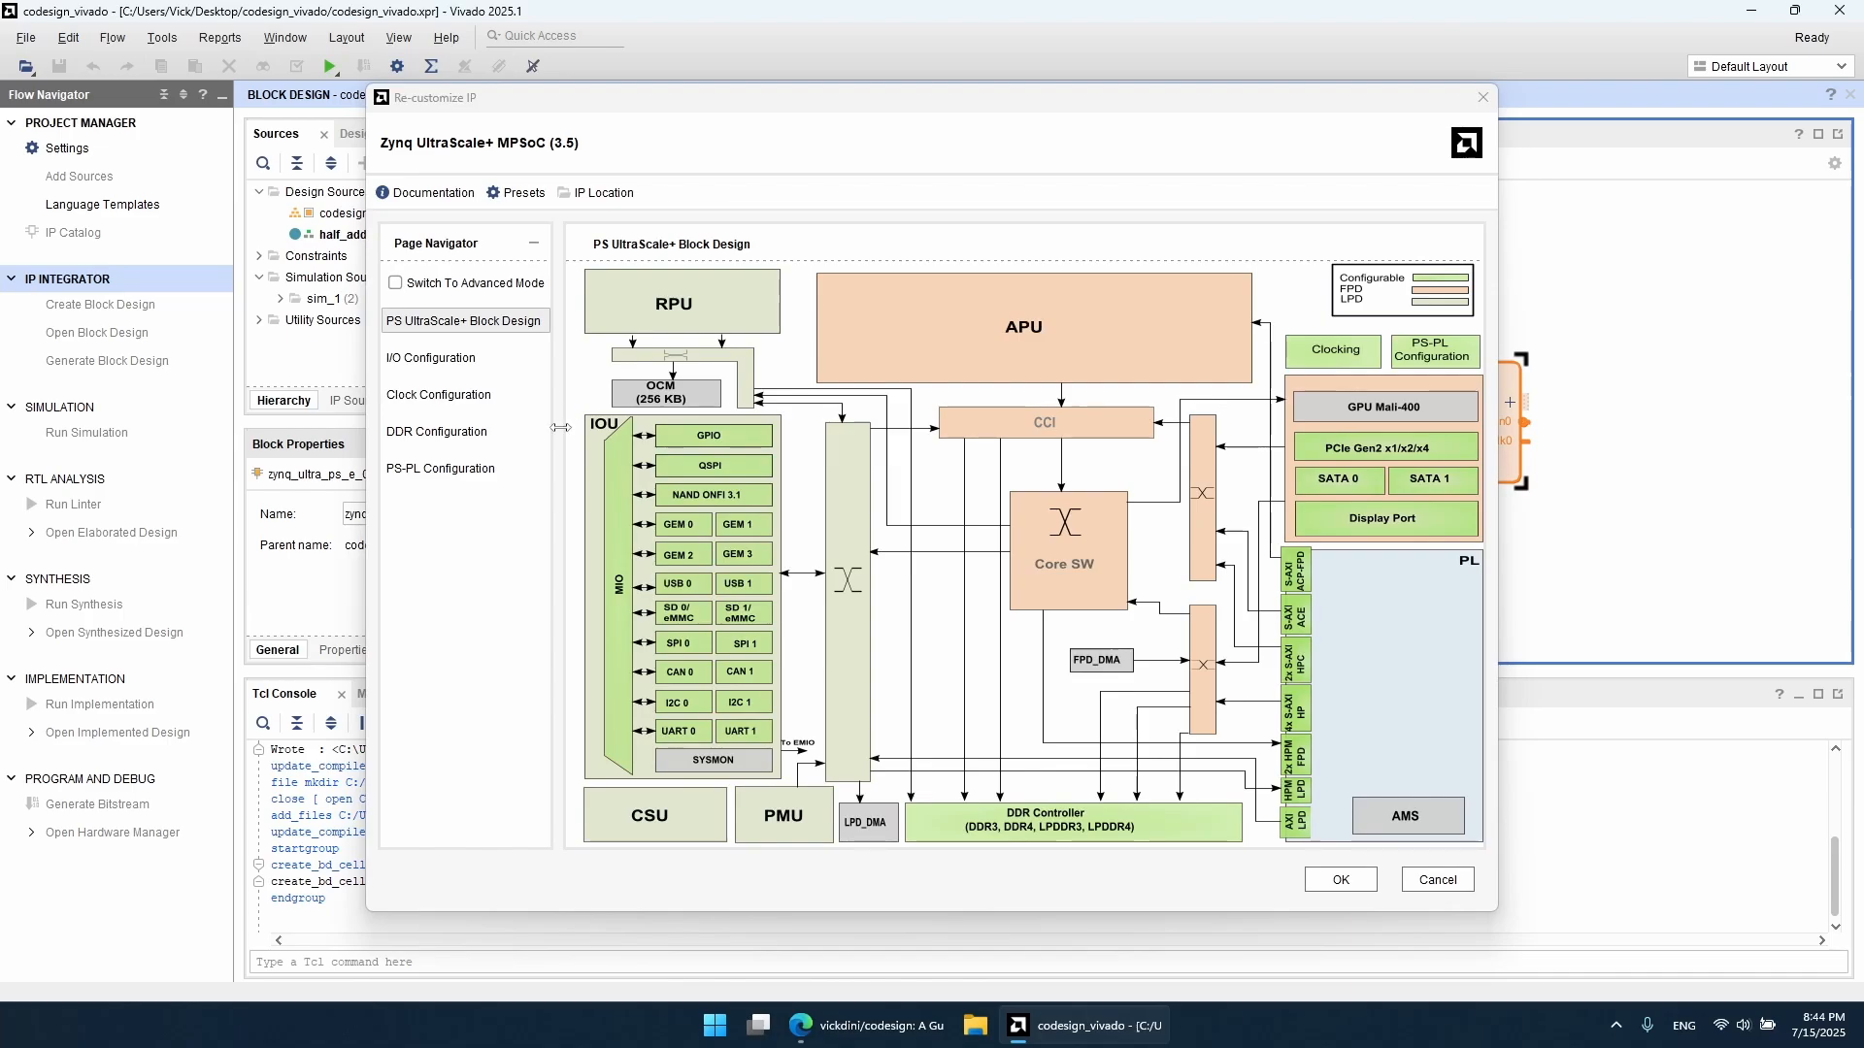
click(872, 1029)
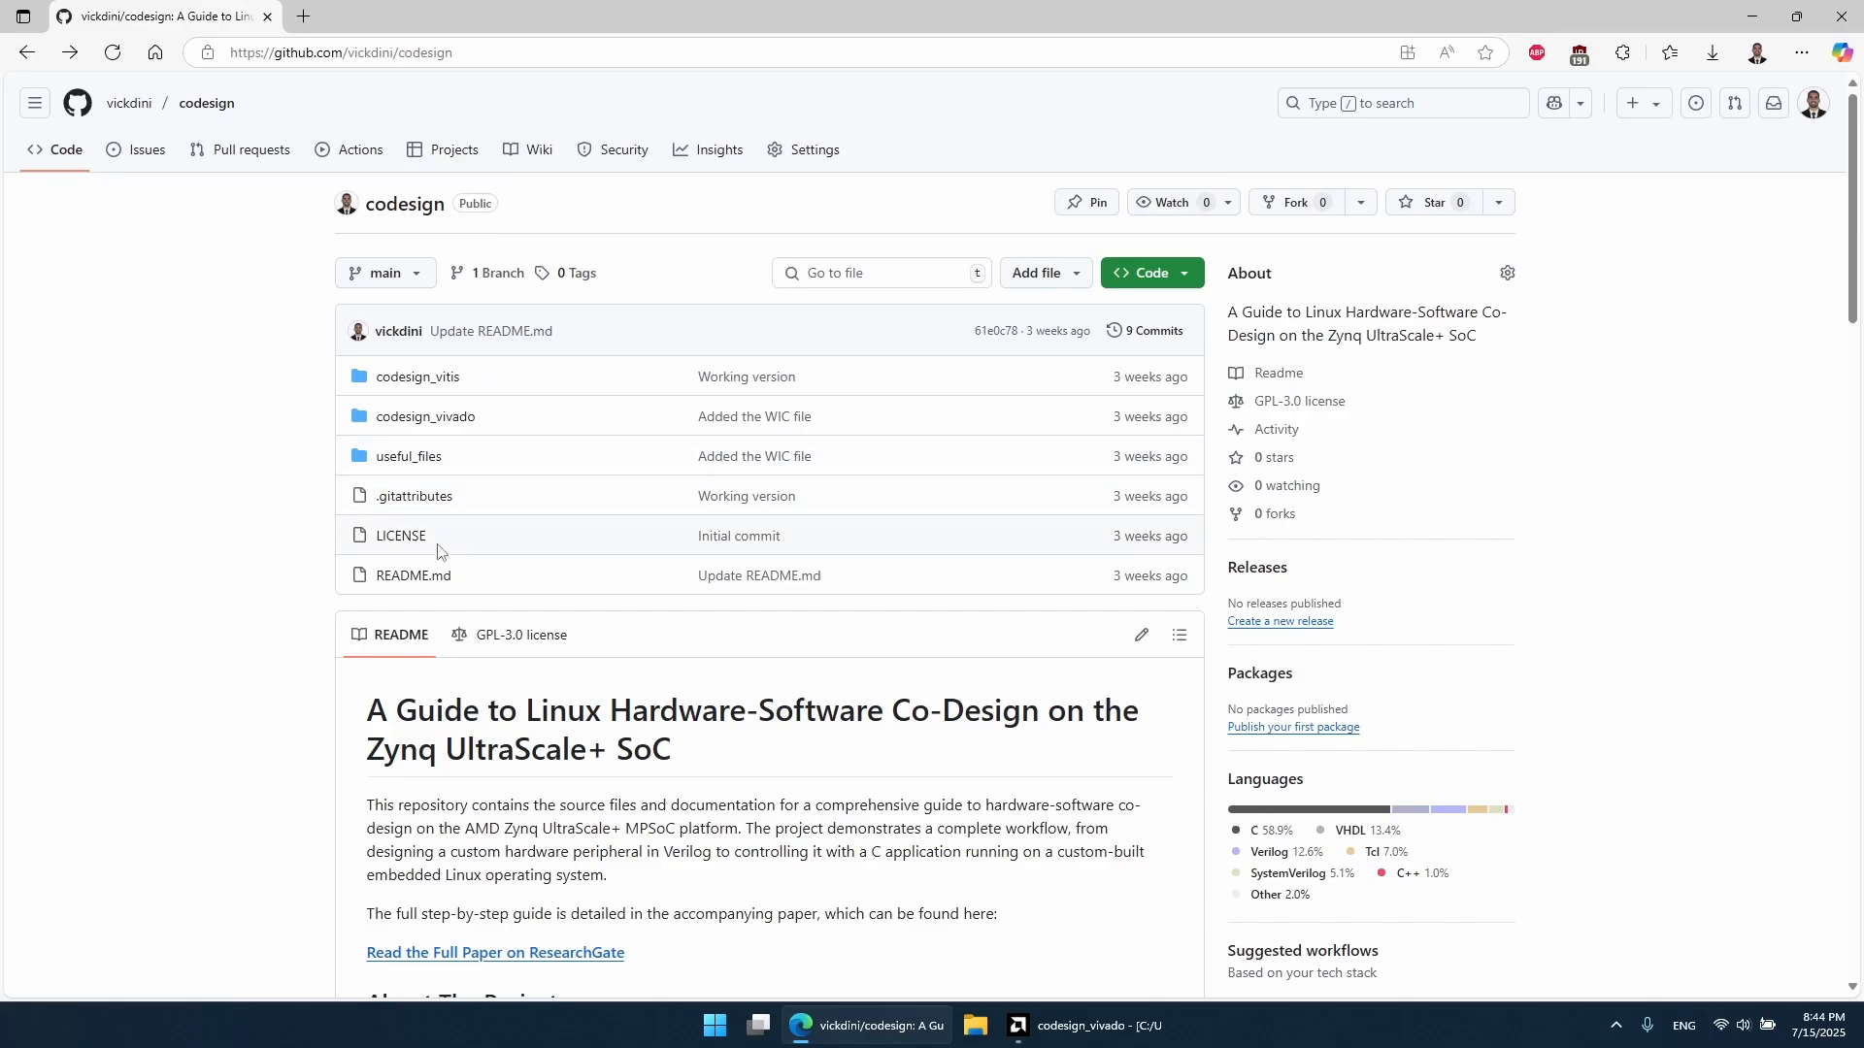
click(439, 466)
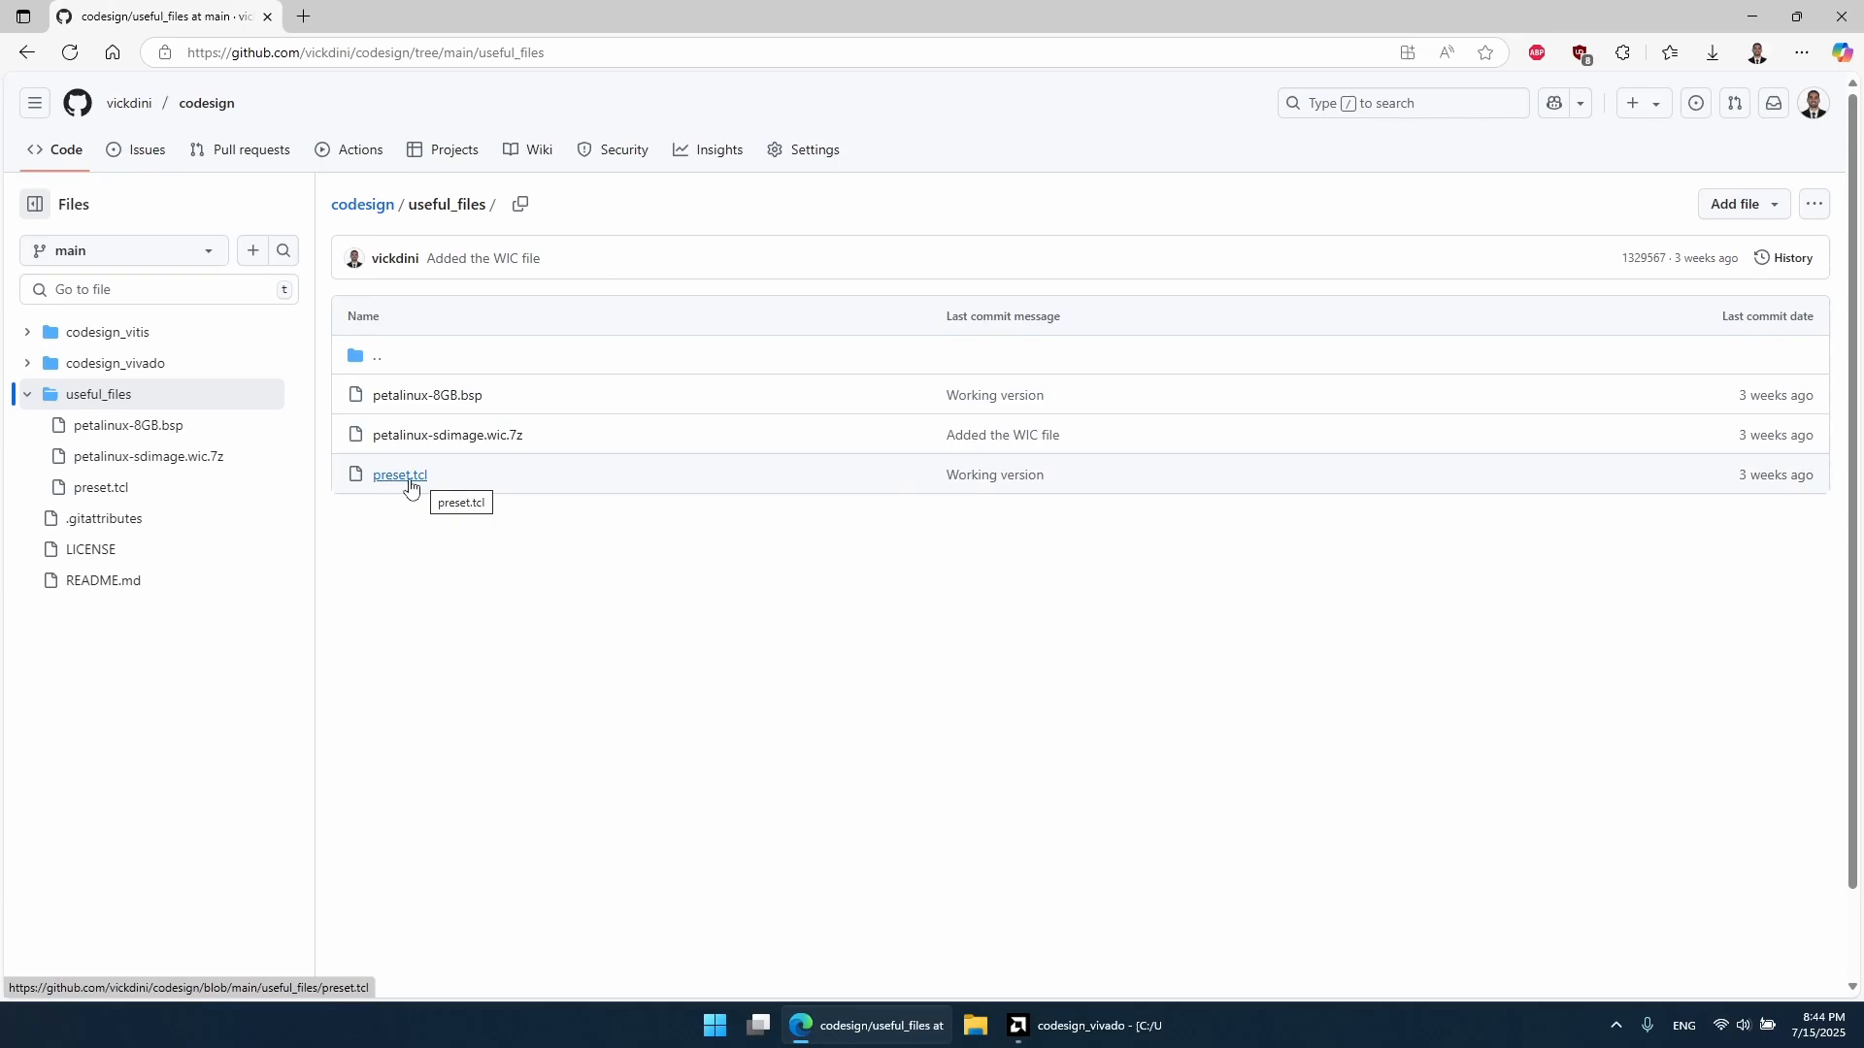
click(406, 486)
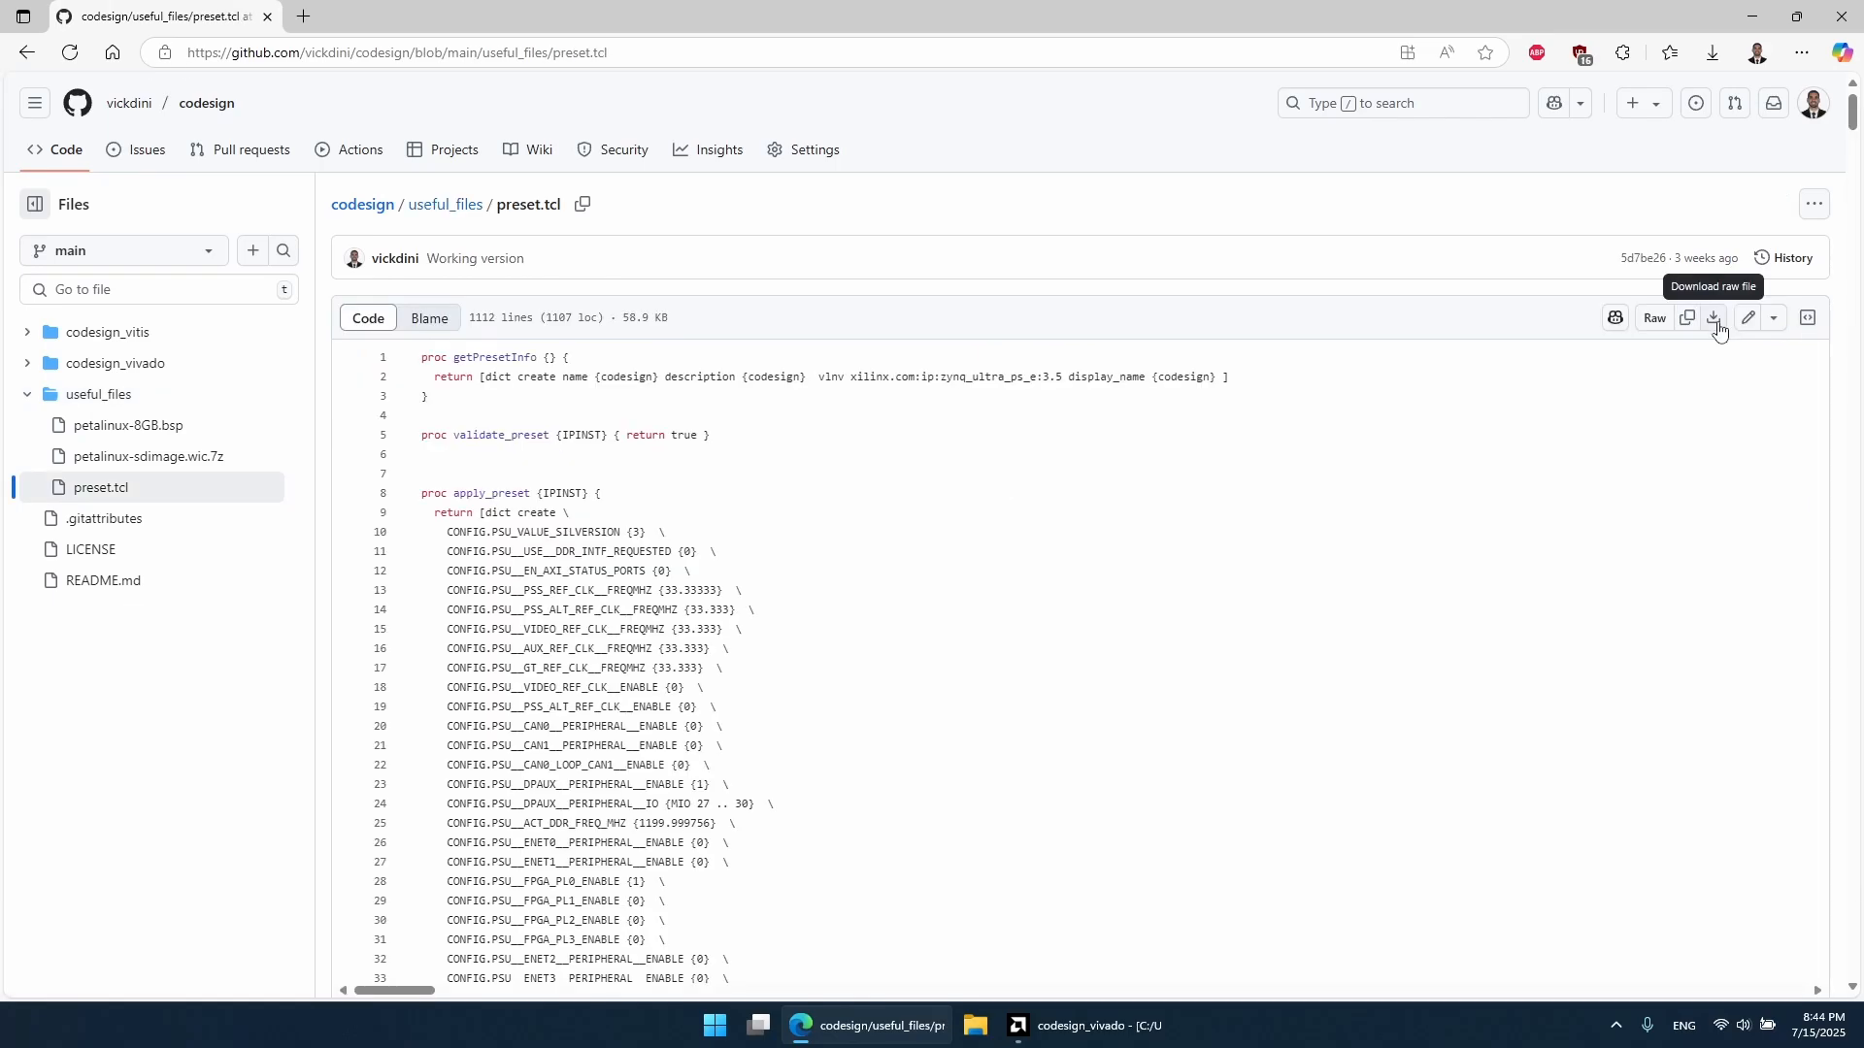
click(1716, 325)
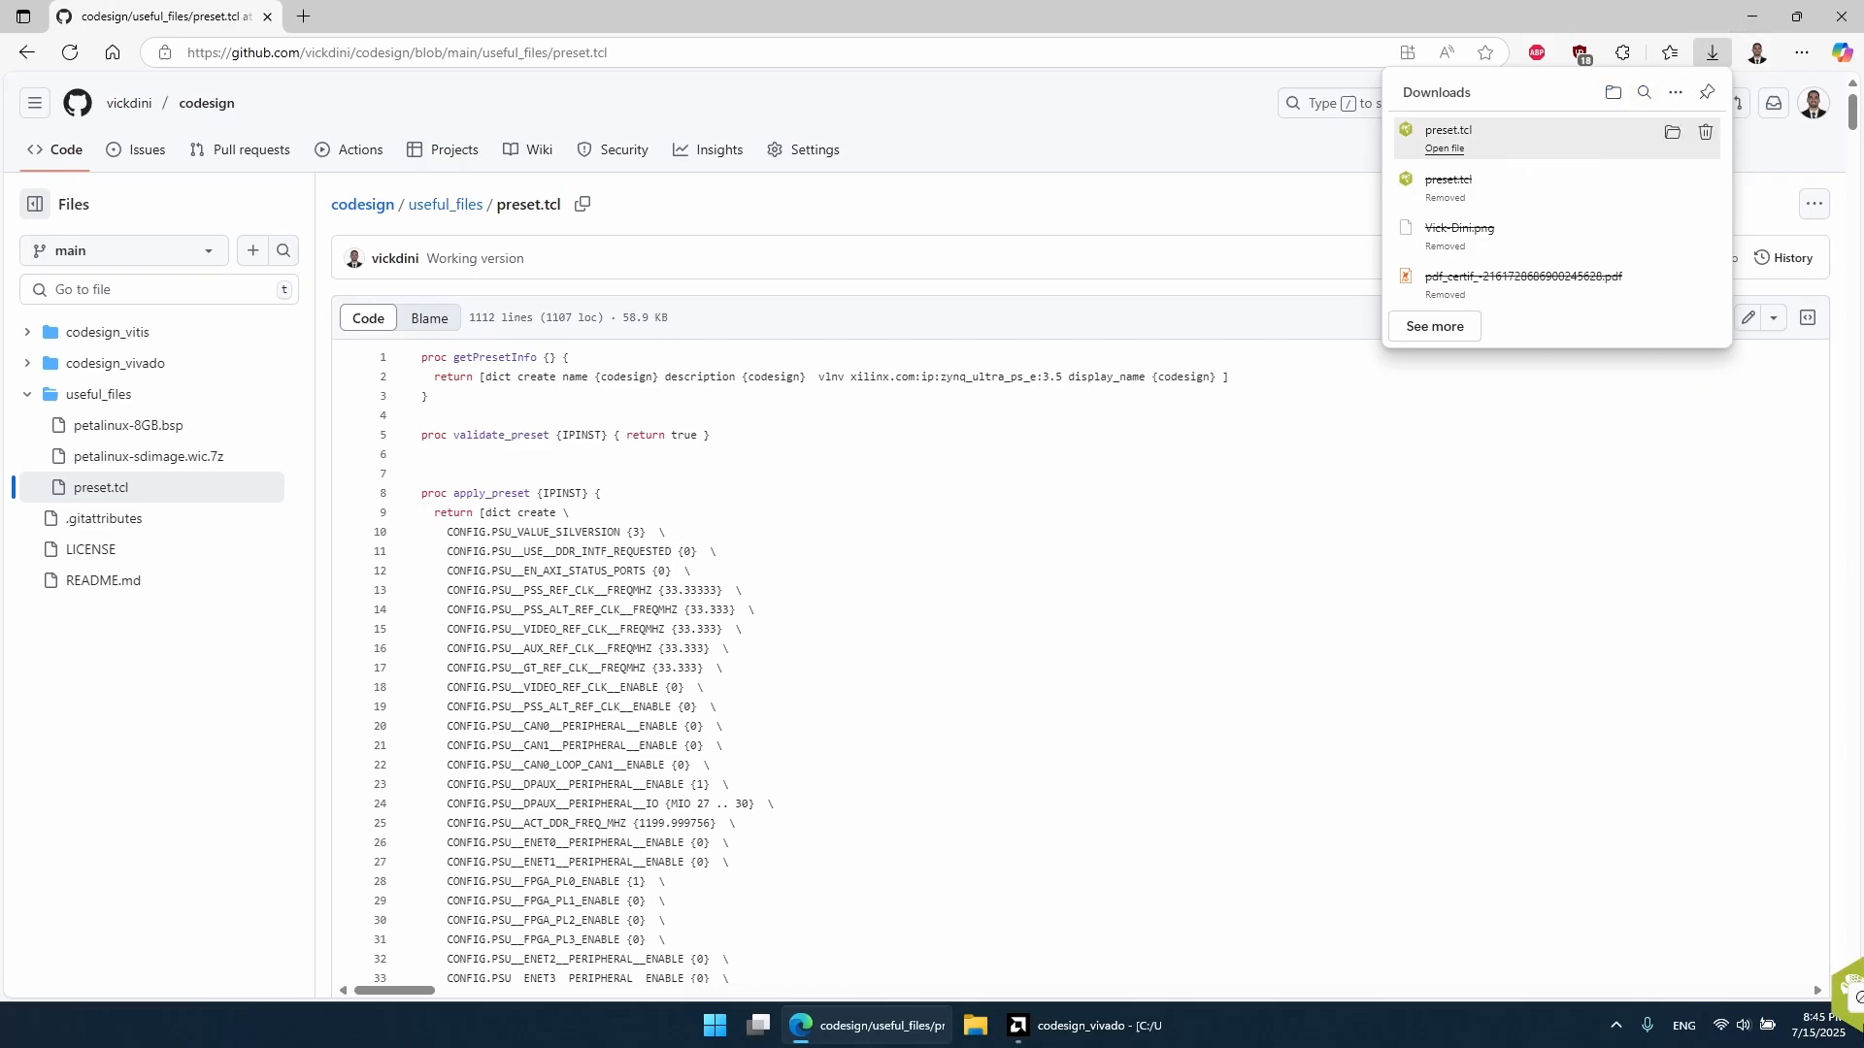
Step: Move preset.tcl from the desktop into the project folder codesign_vivado.srcs/sources_1/new and close the file window
click(1858, 1019)
drag(32, 290, 34, 286)
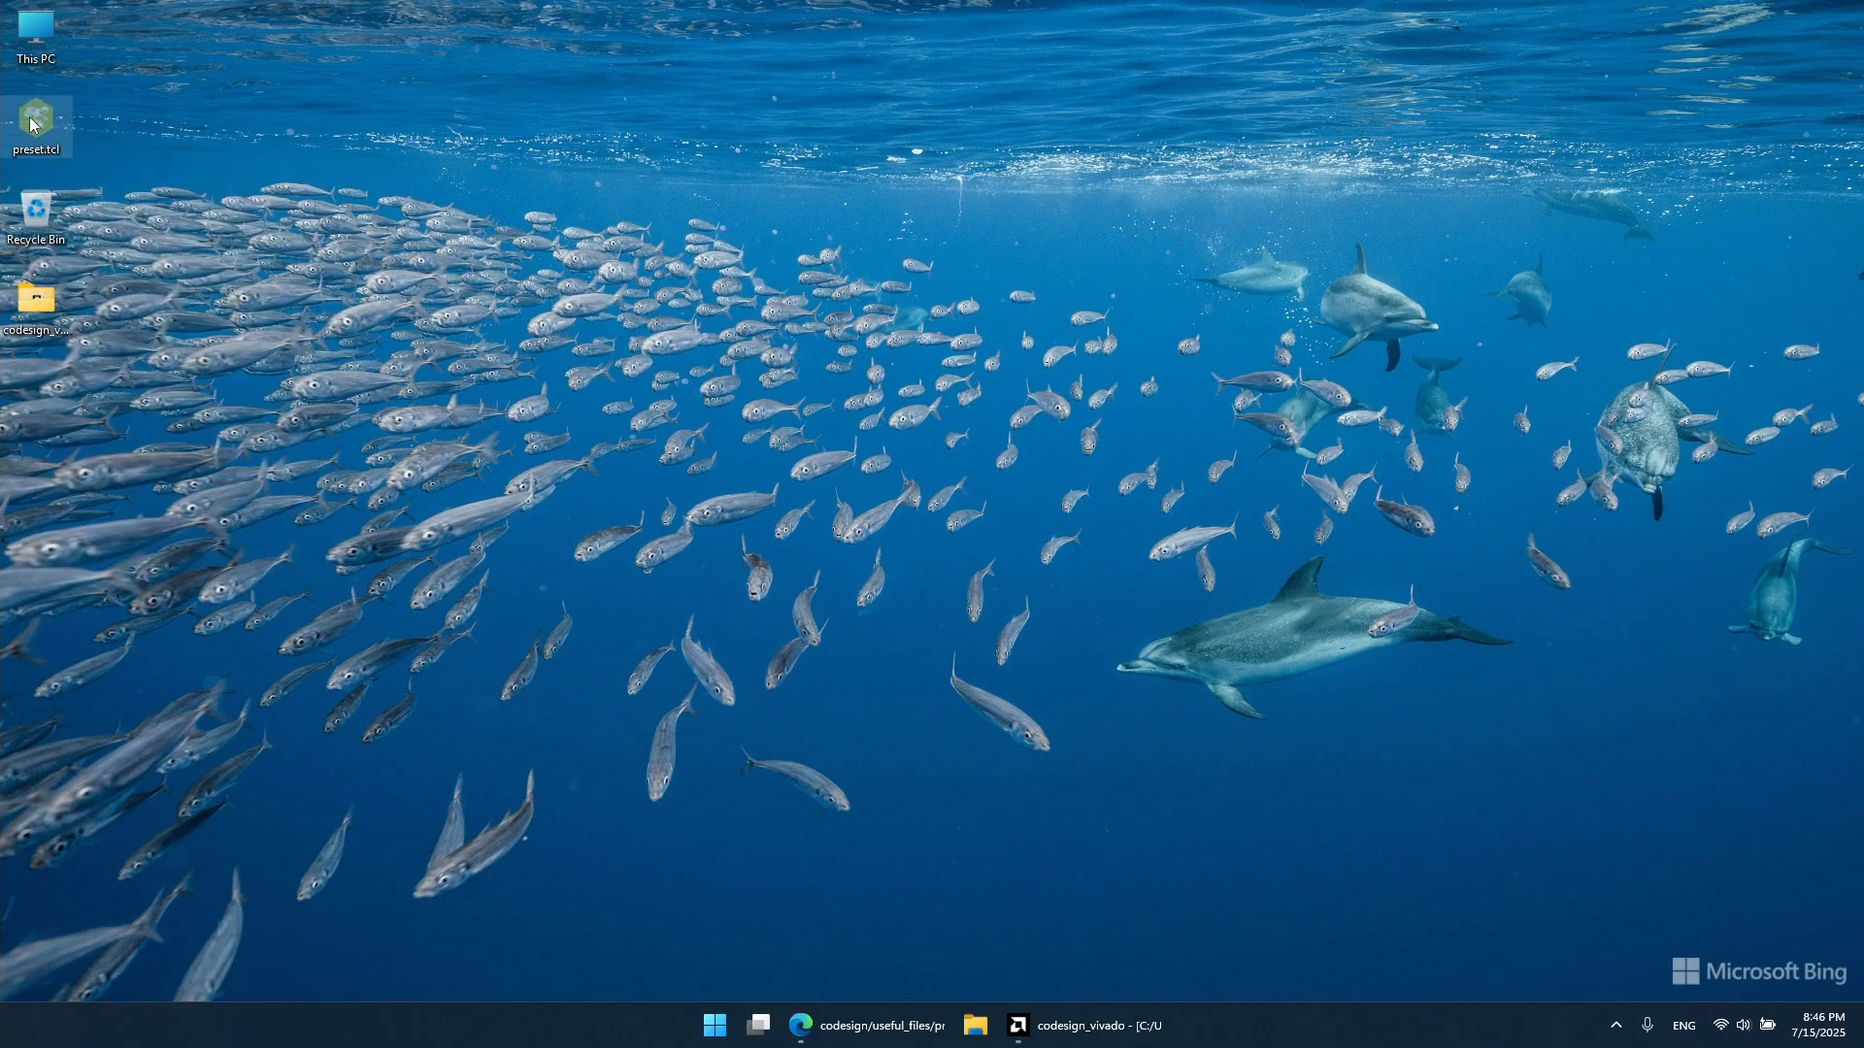
right_click(56, 145)
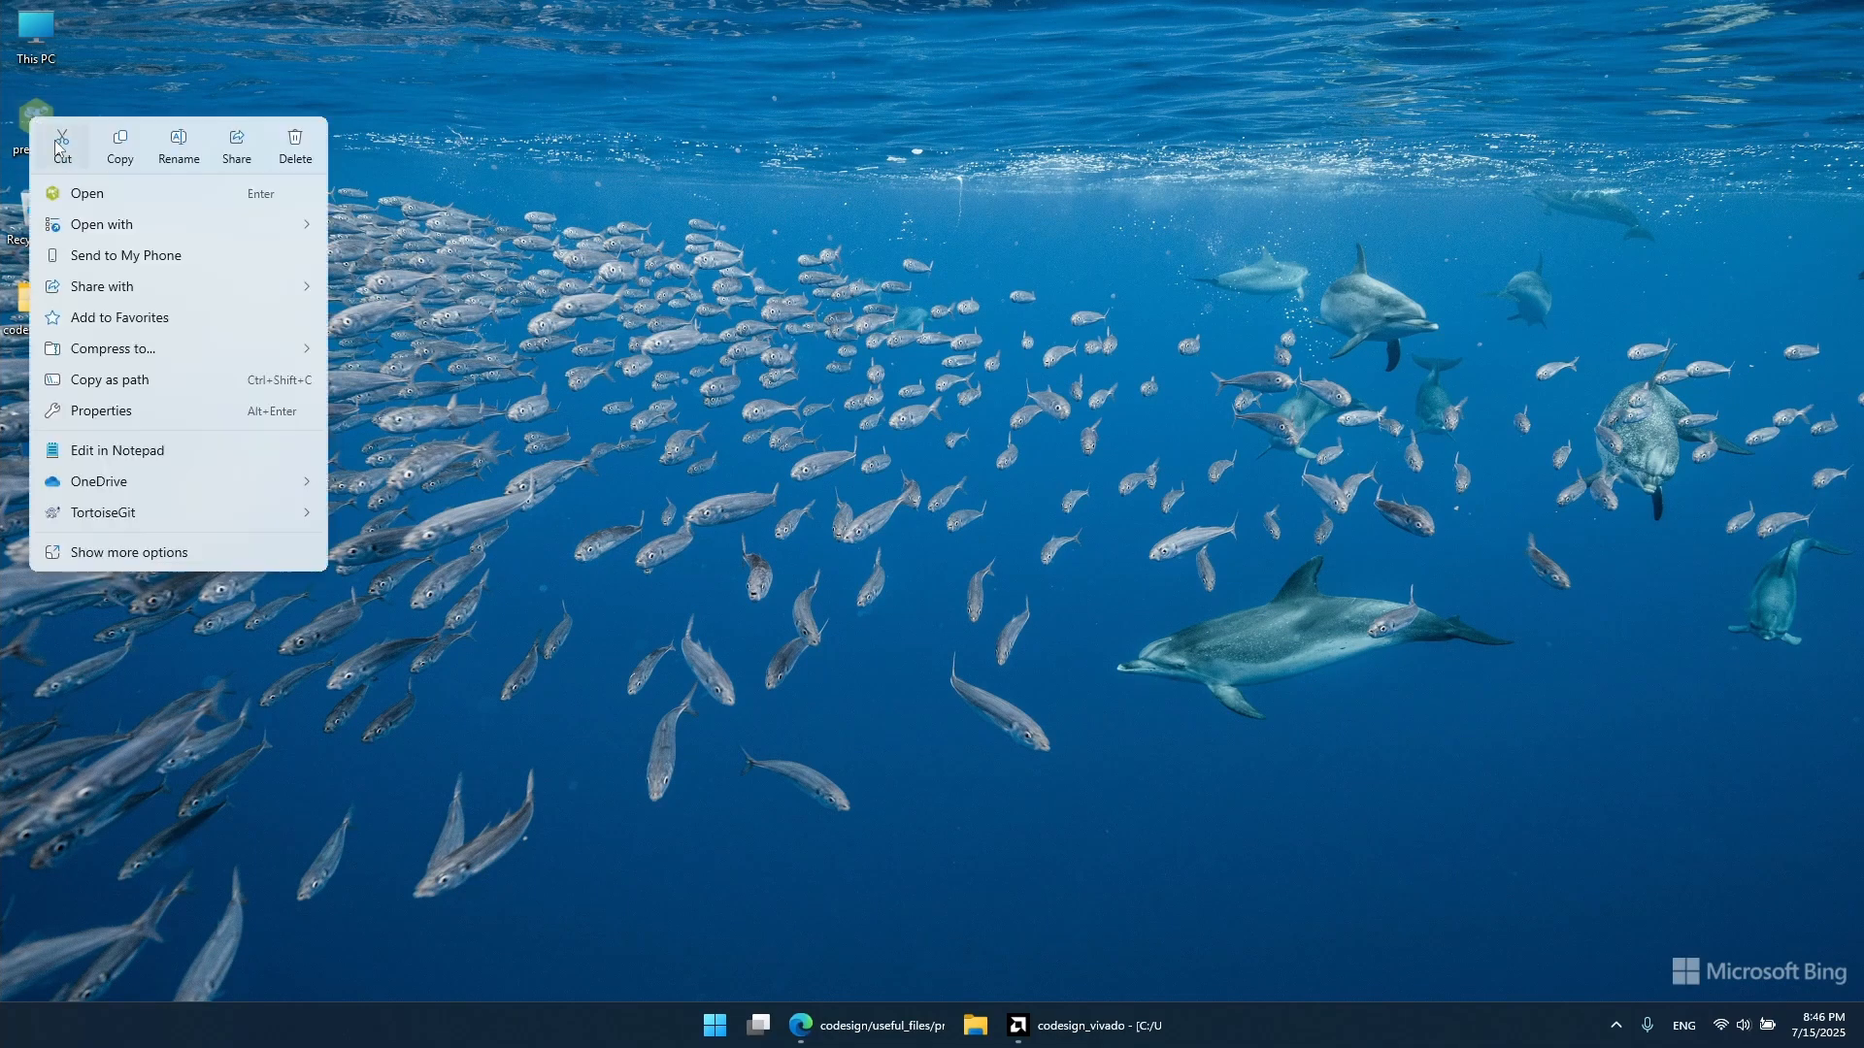
key(Escape)
double_click(34, 321)
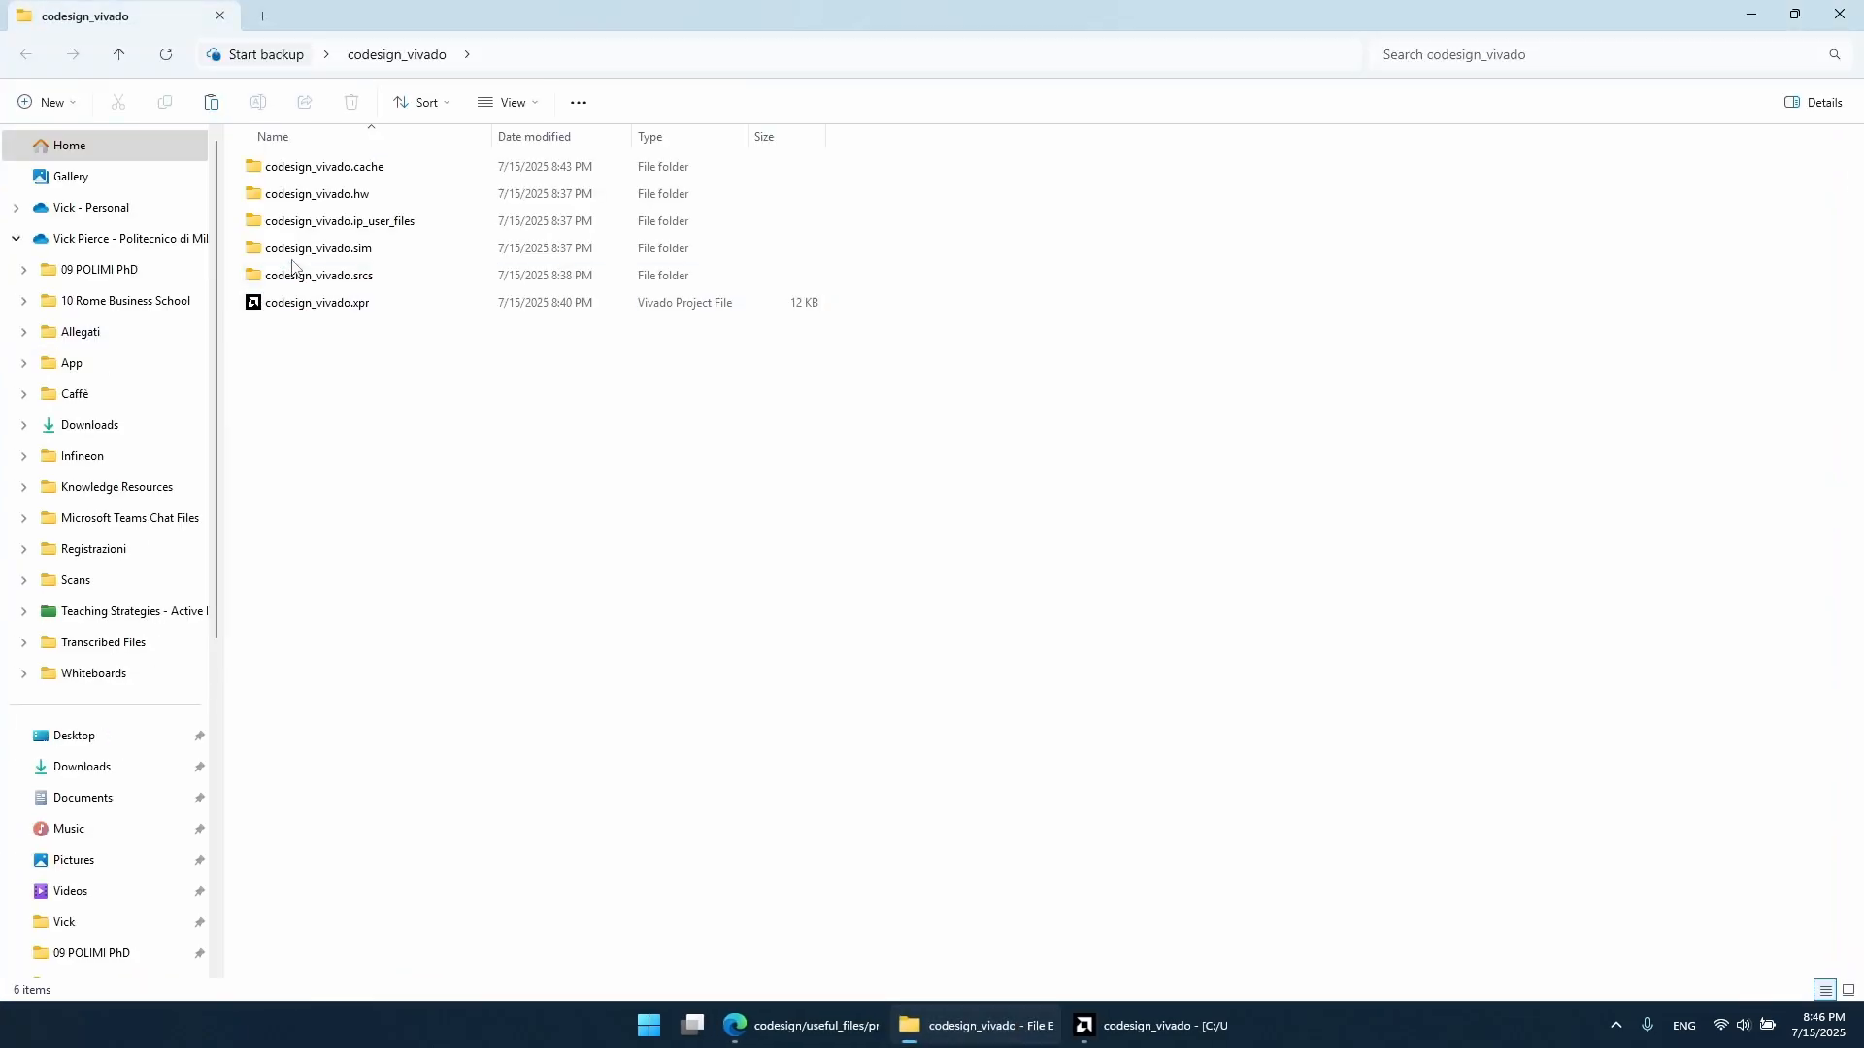
click(308, 278)
double_click(307, 281)
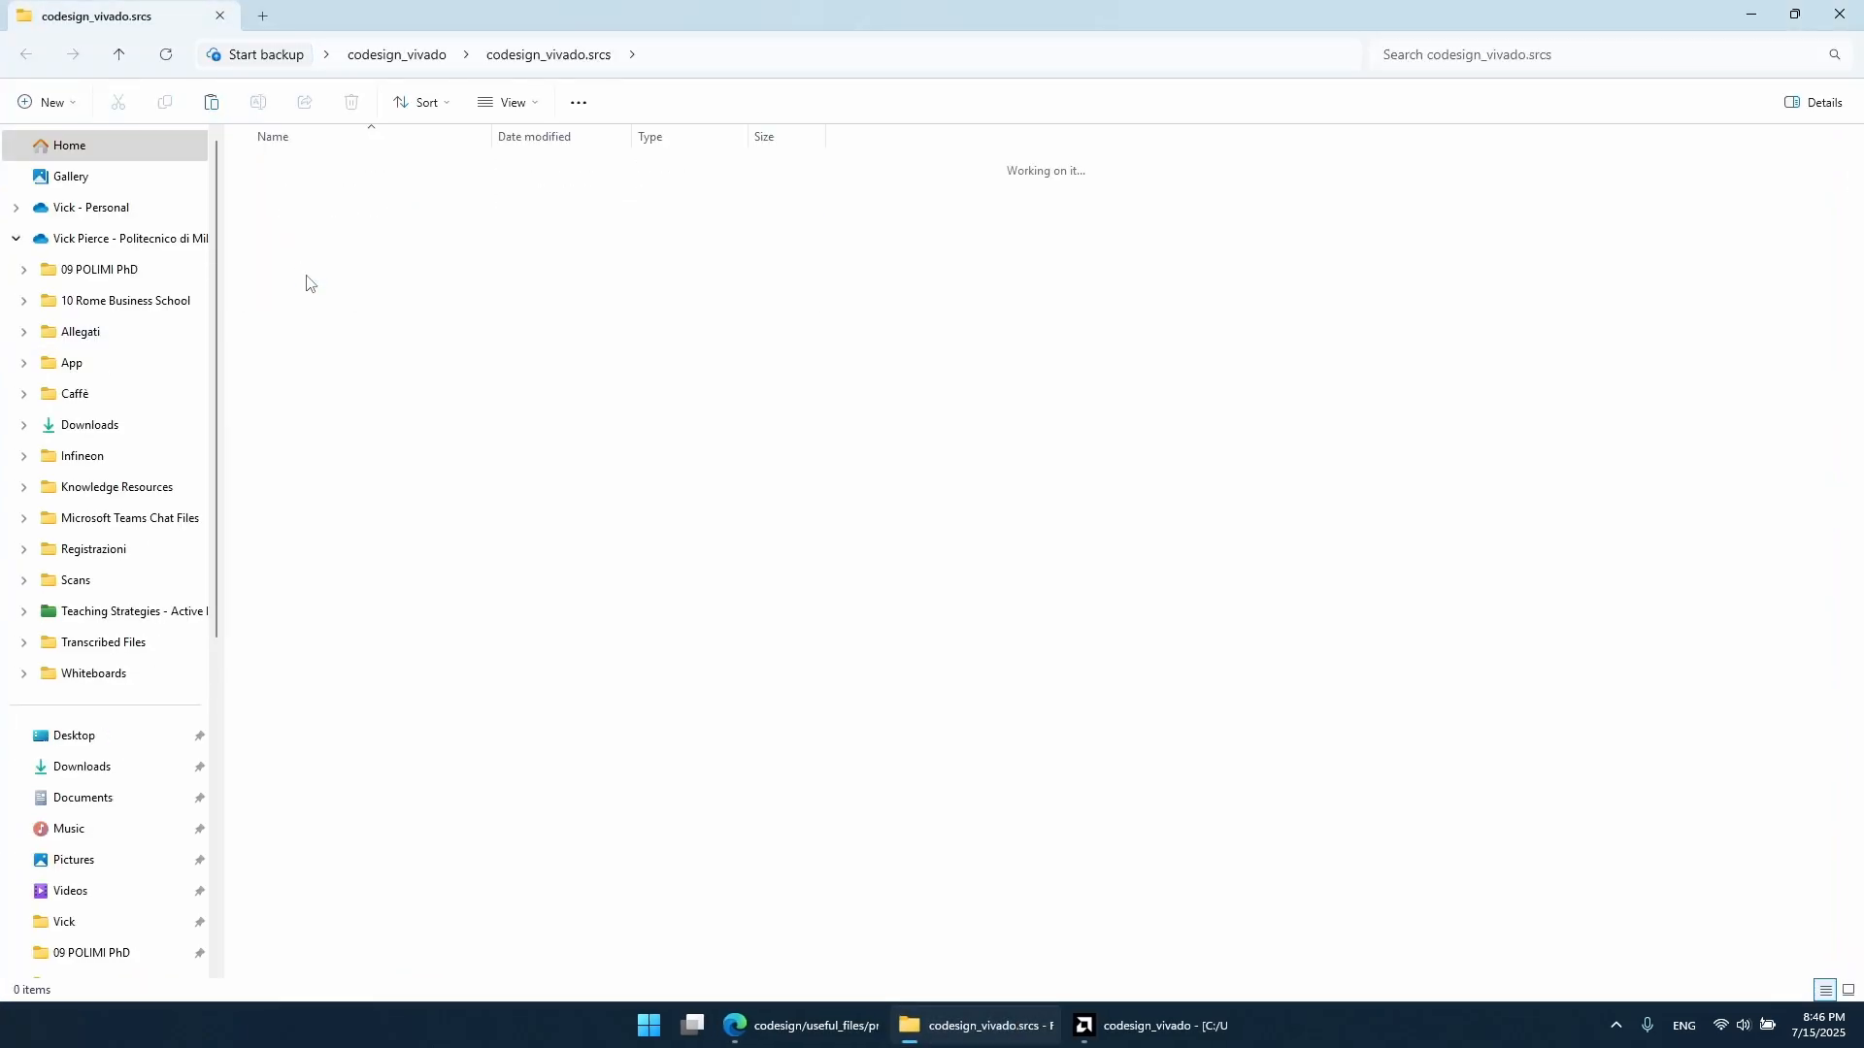
double_click(305, 170)
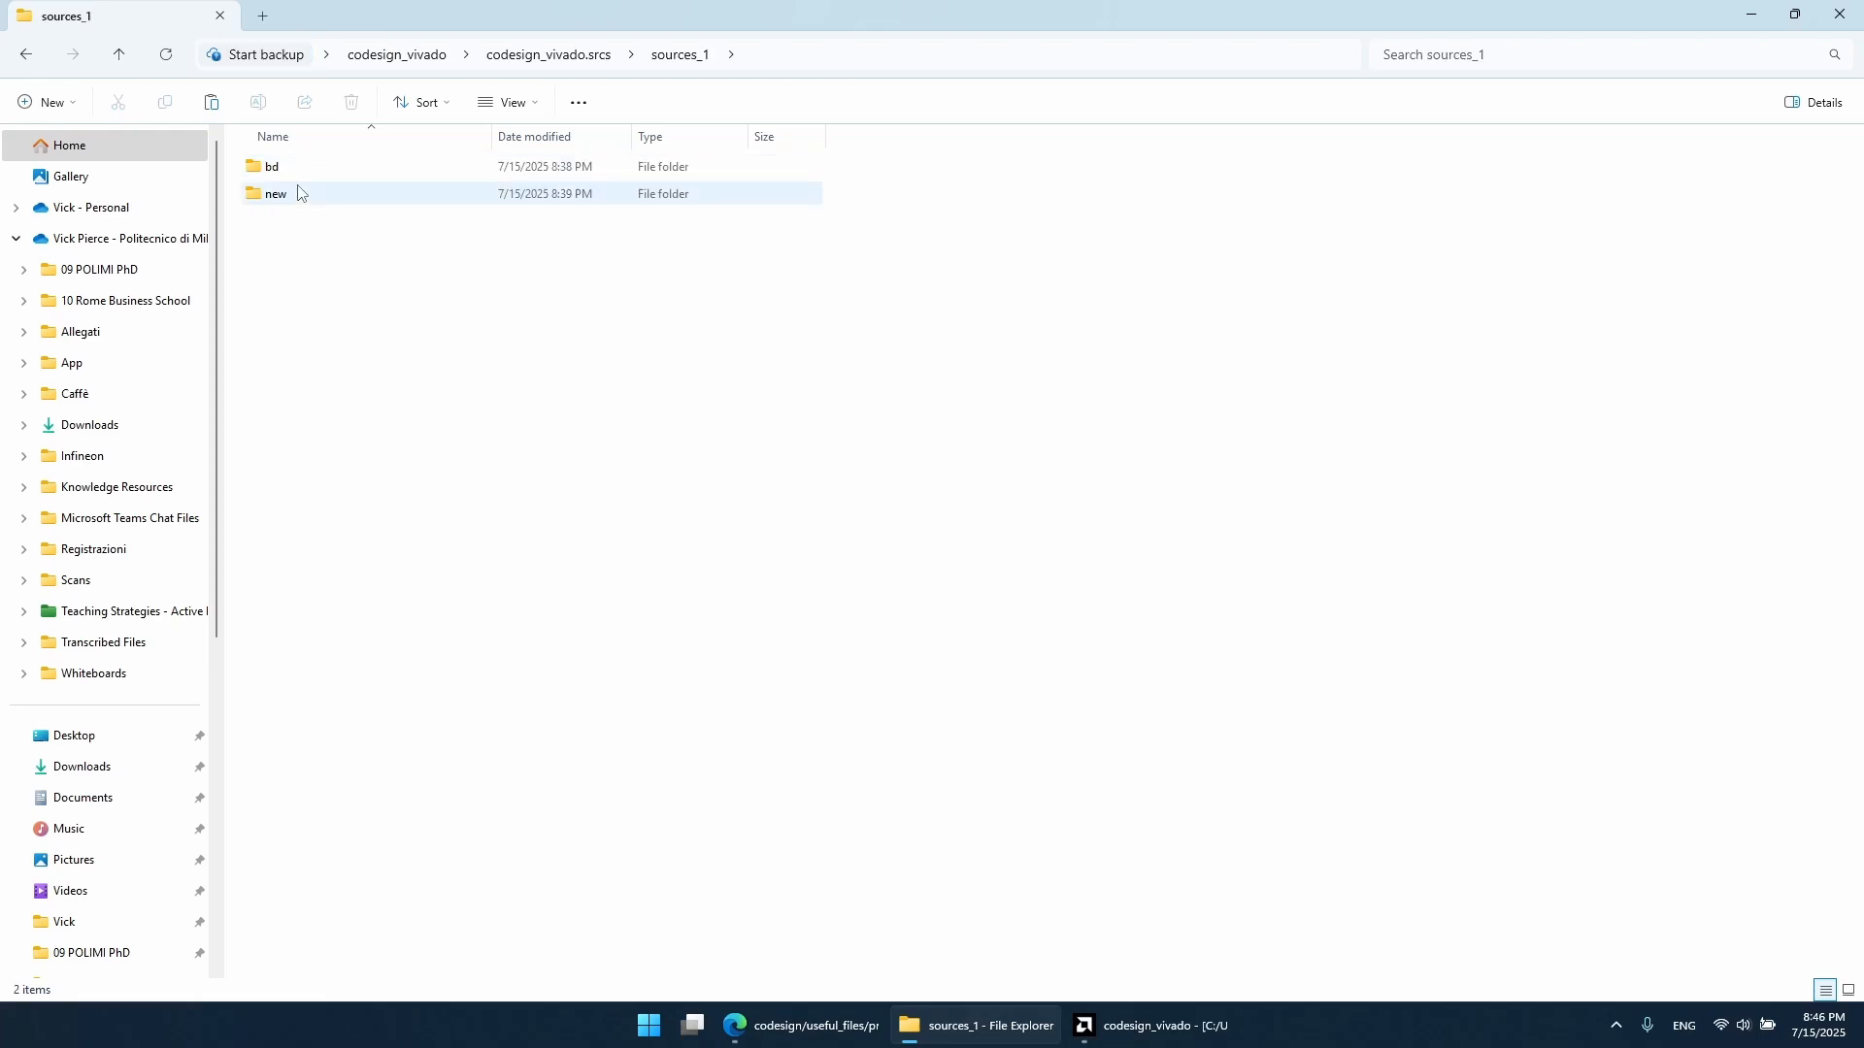
double_click(296, 195)
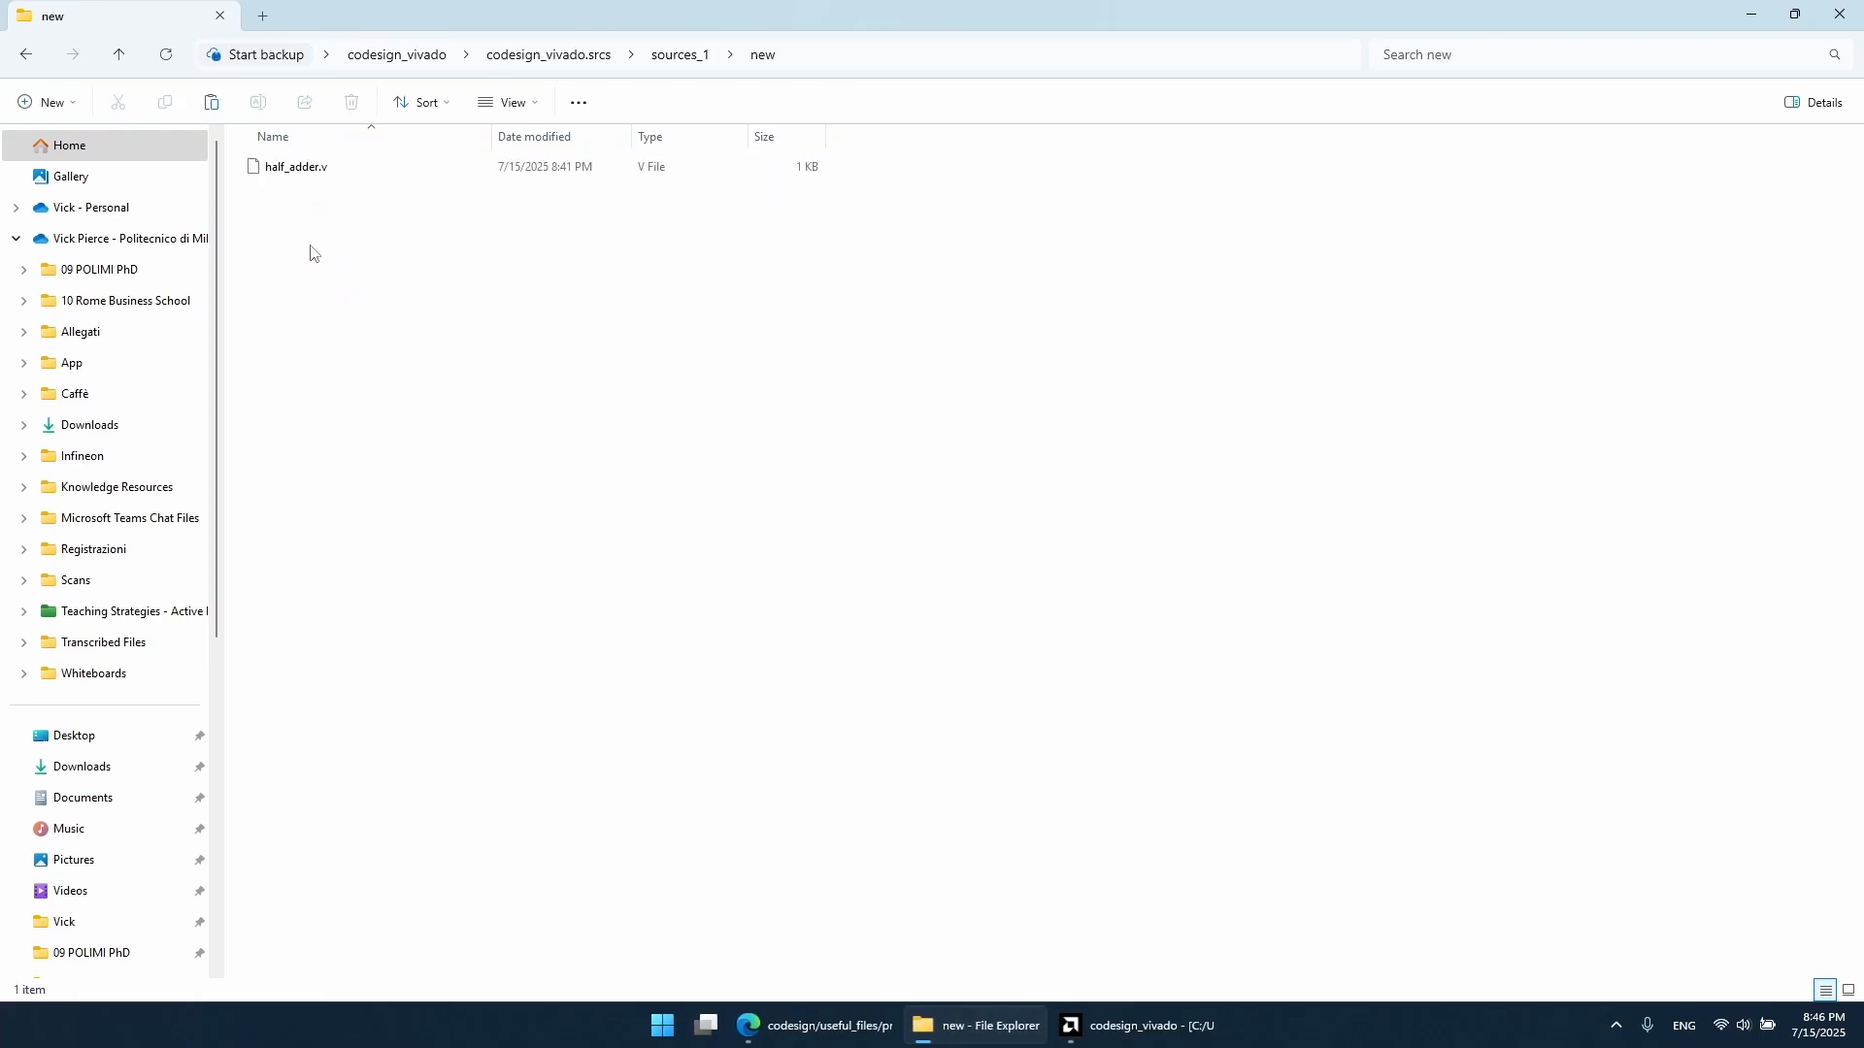
right_click(310, 252)
click(341, 276)
click(1169, 342)
click(1844, 23)
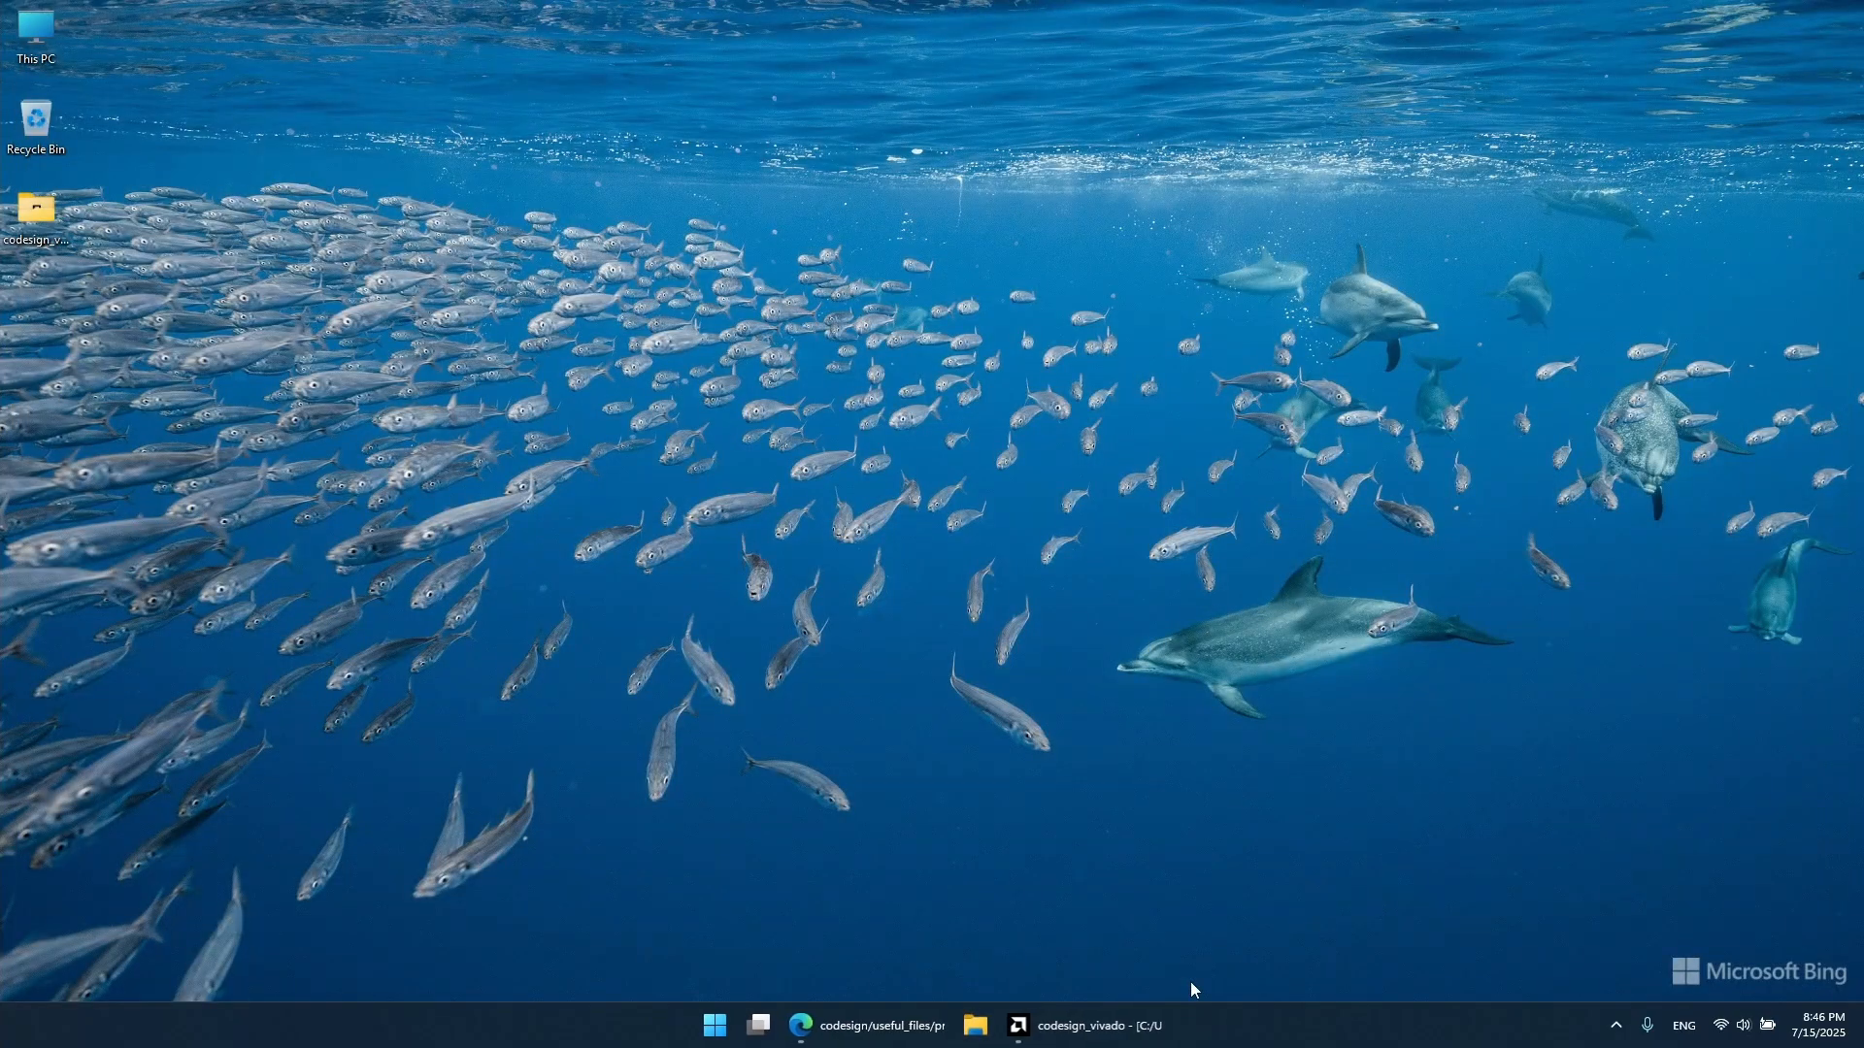
Step: Back in Vivado, apply the preset.tcl configuration to the Zynq UltraScale+ MPSoC block and save the block design
click(1162, 1033)
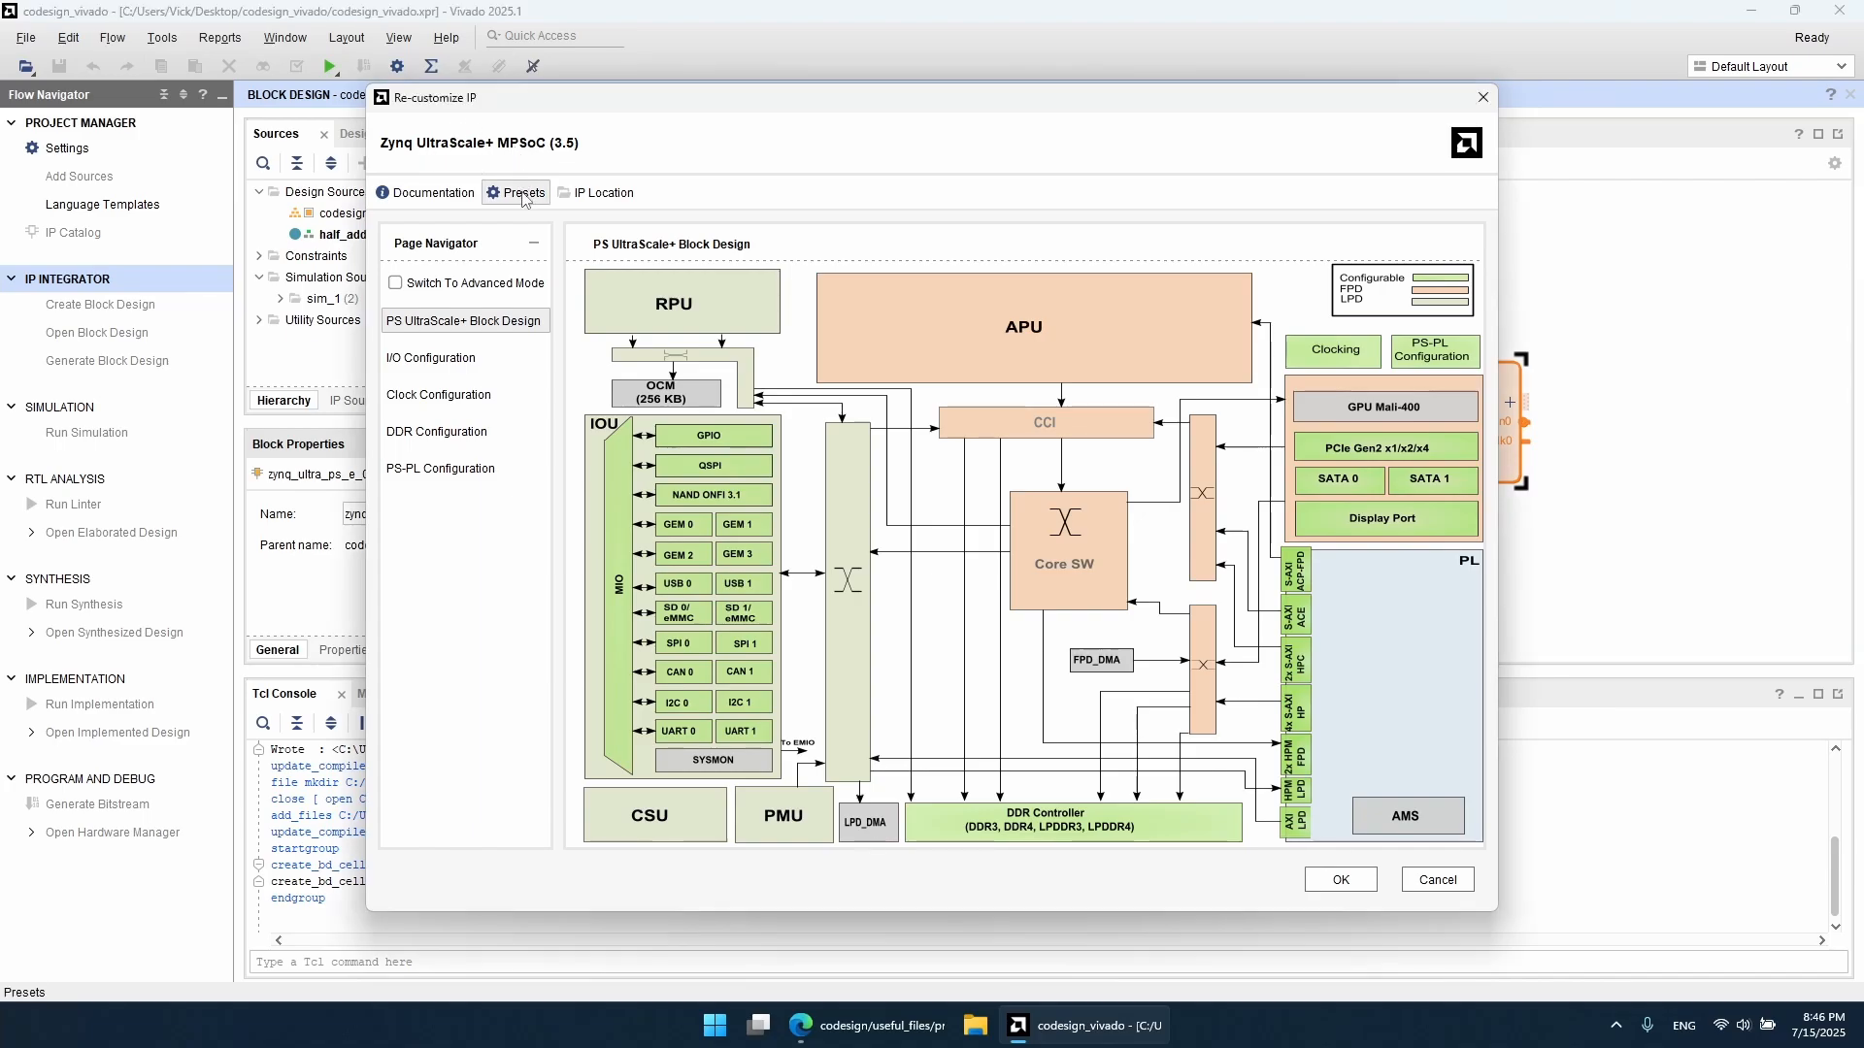
click(522, 197)
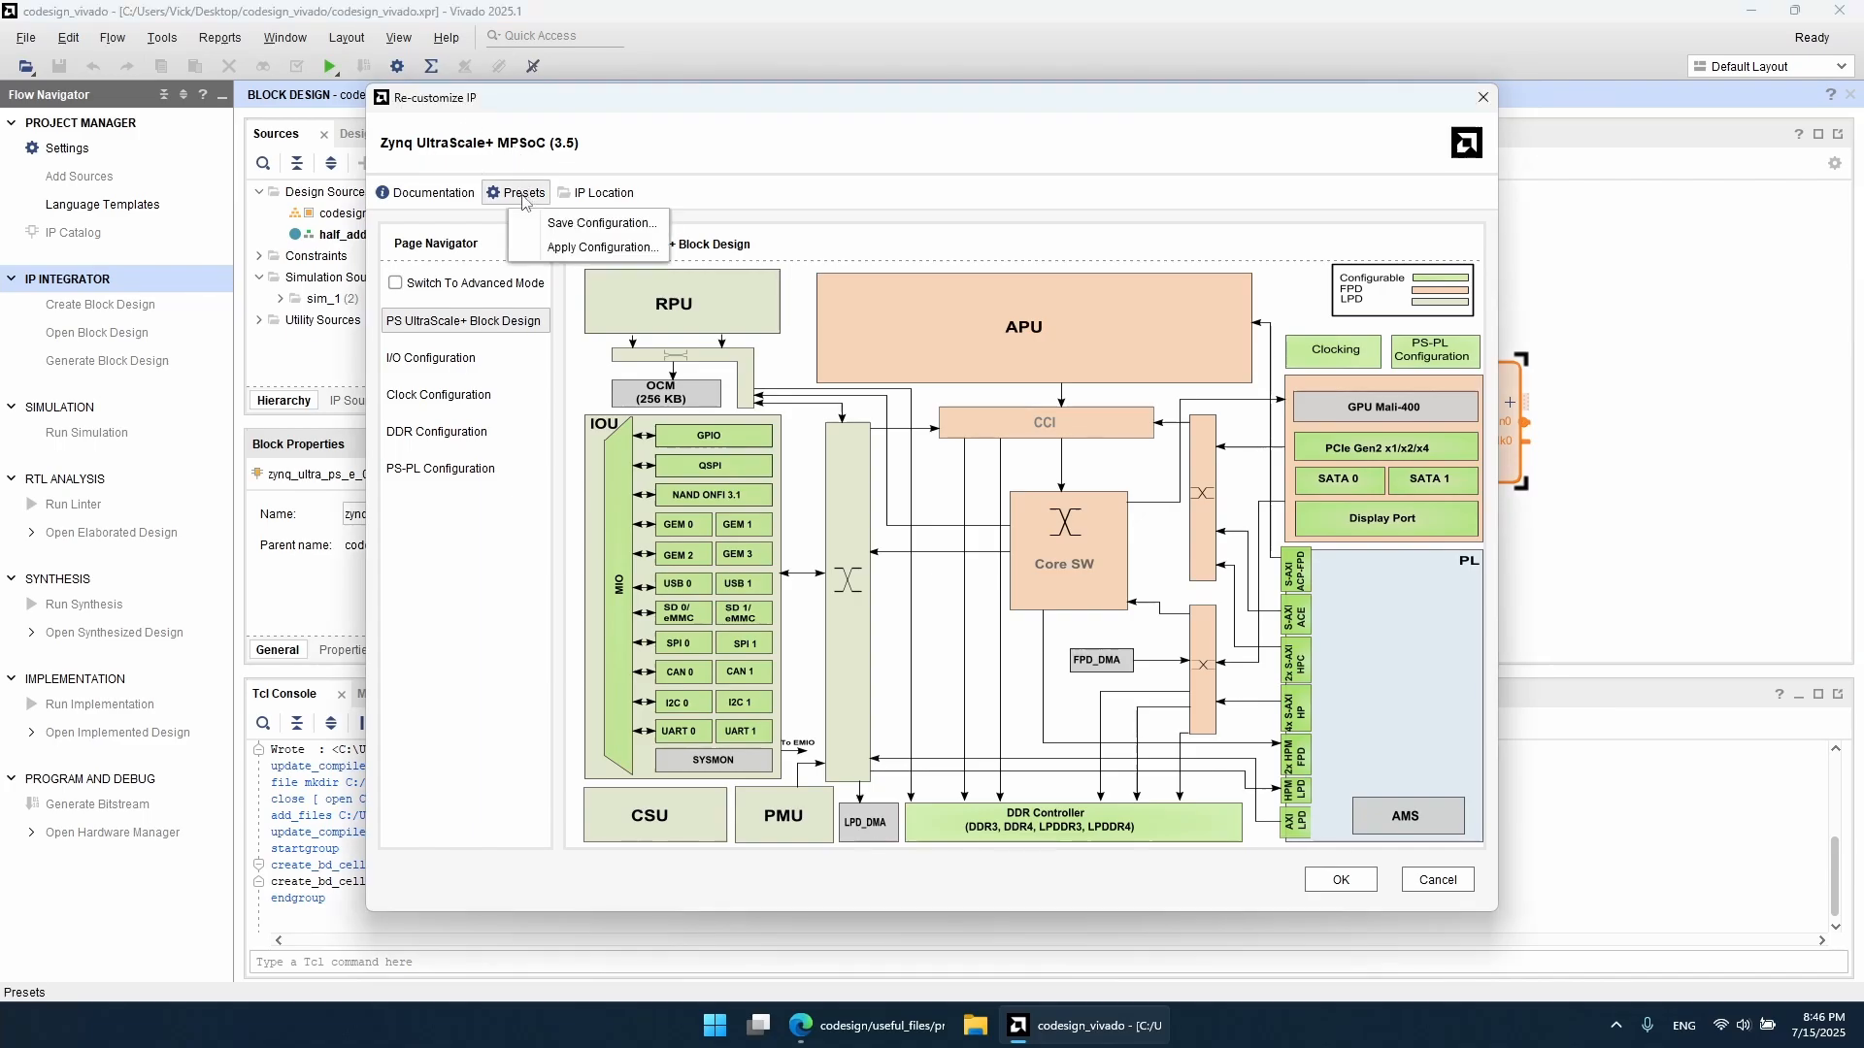
click(544, 249)
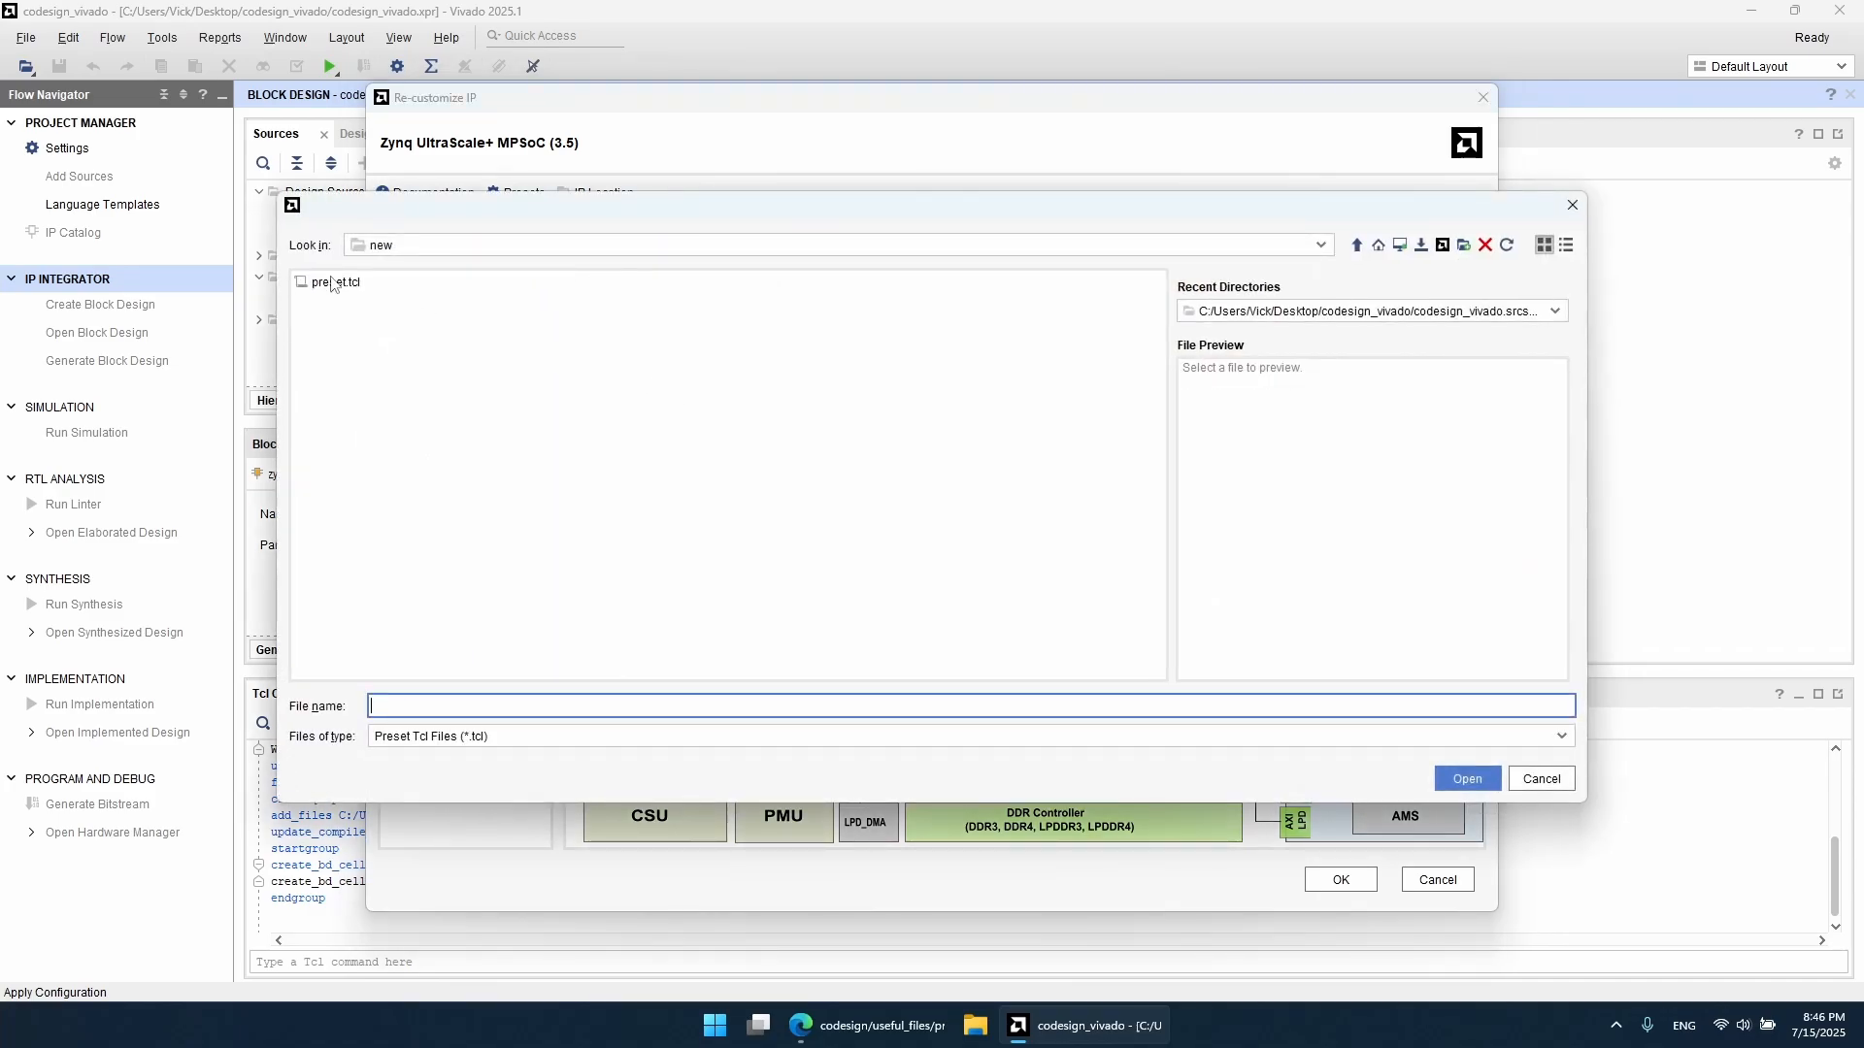
click(457, 248)
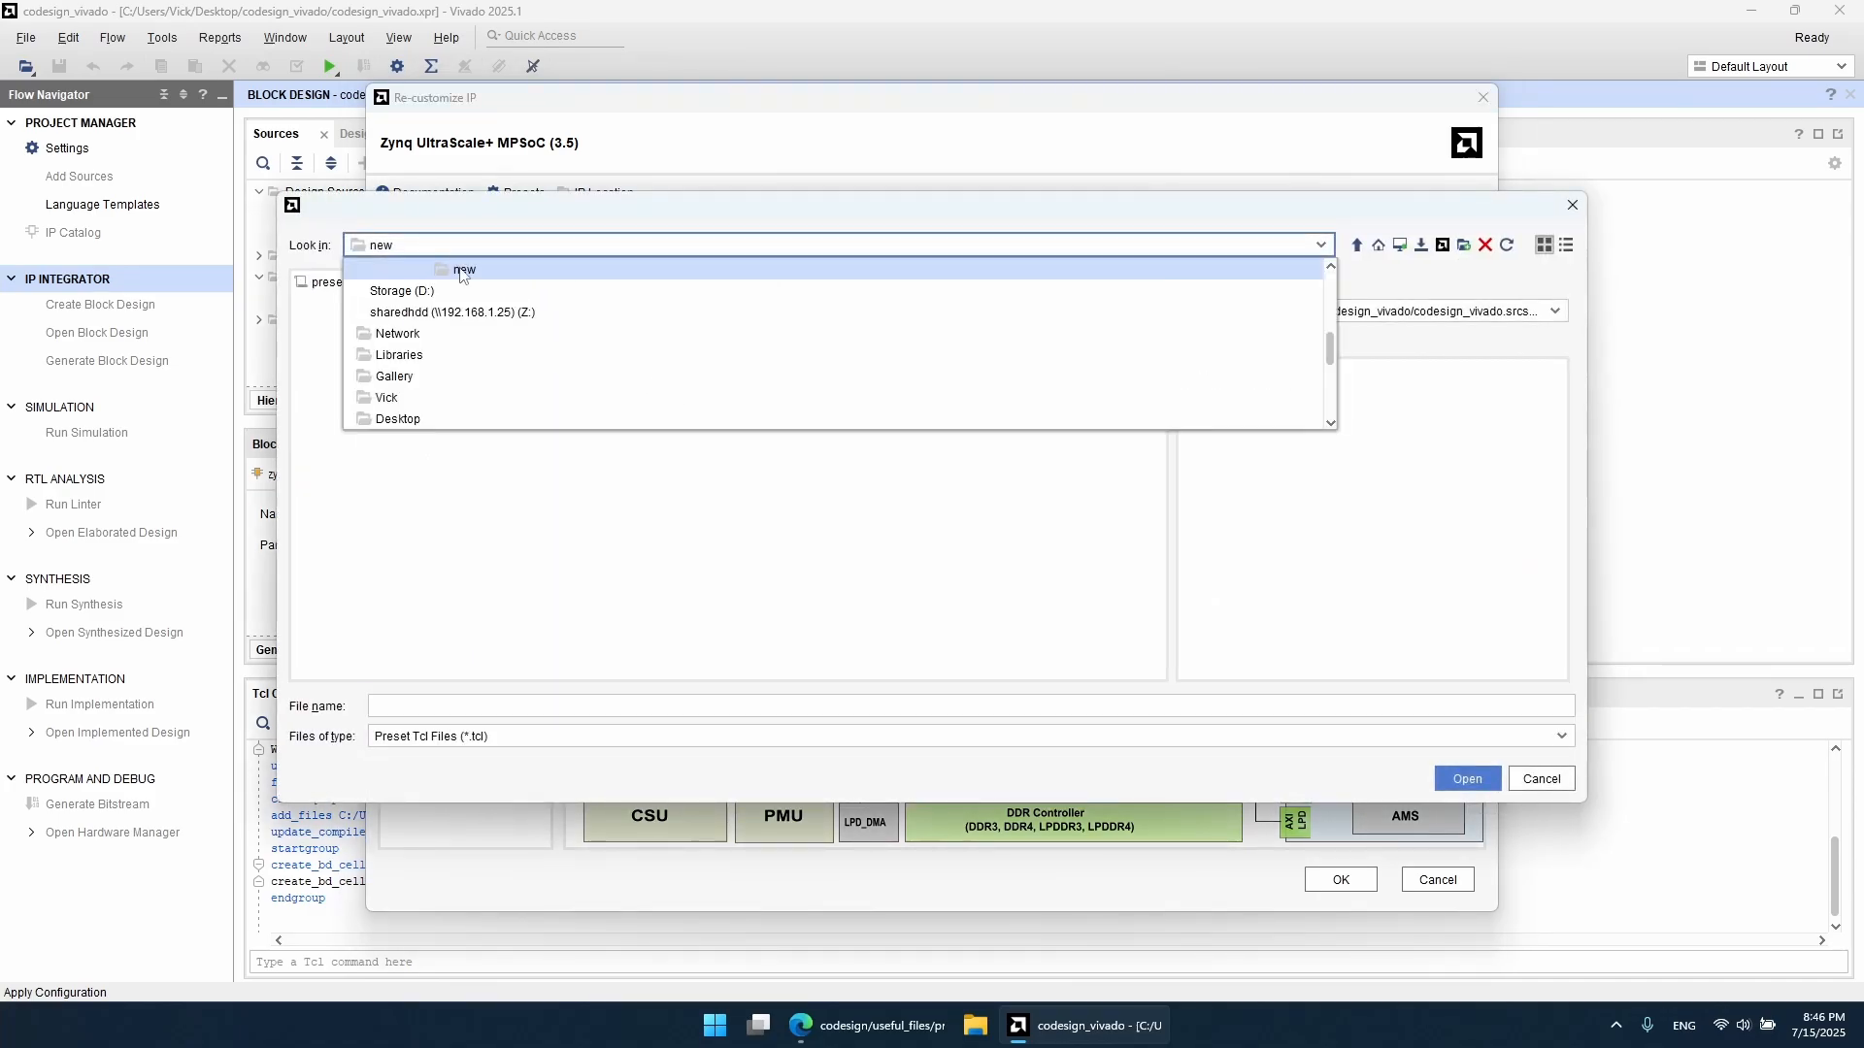
scroll(462, 274, up, 2)
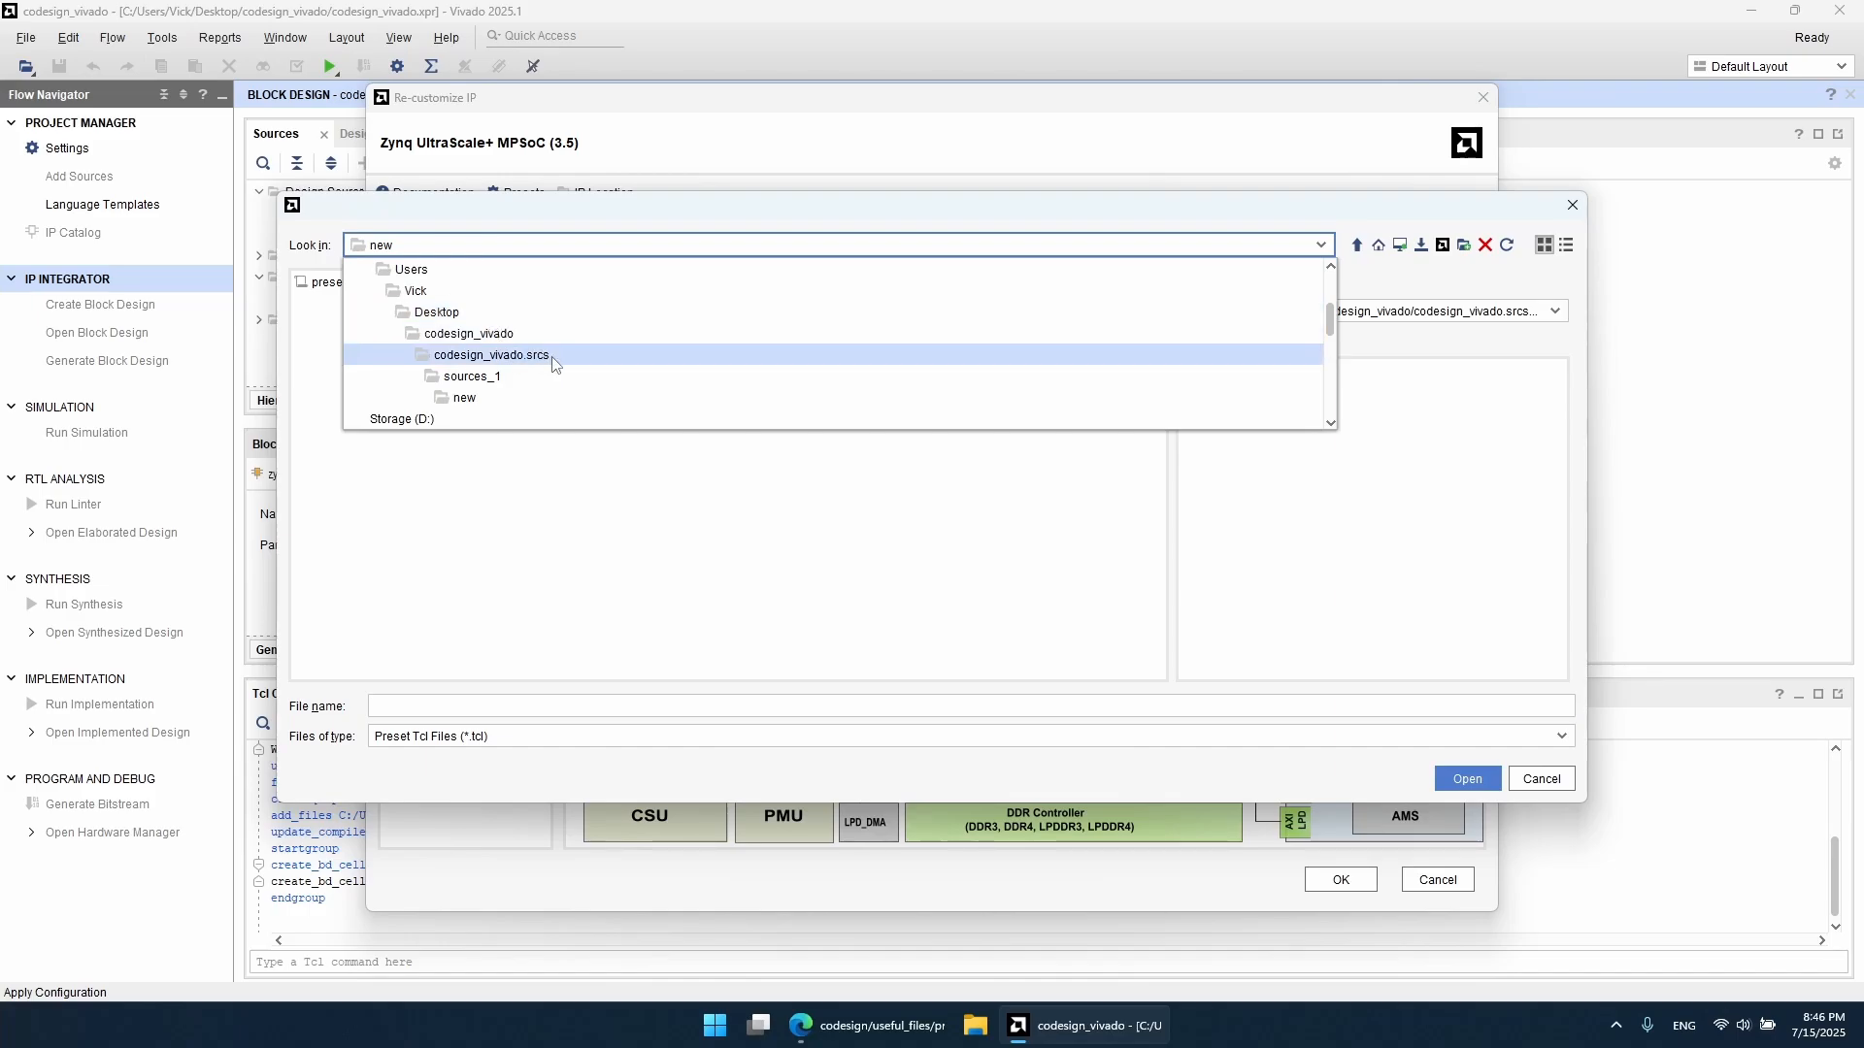
click(657, 515)
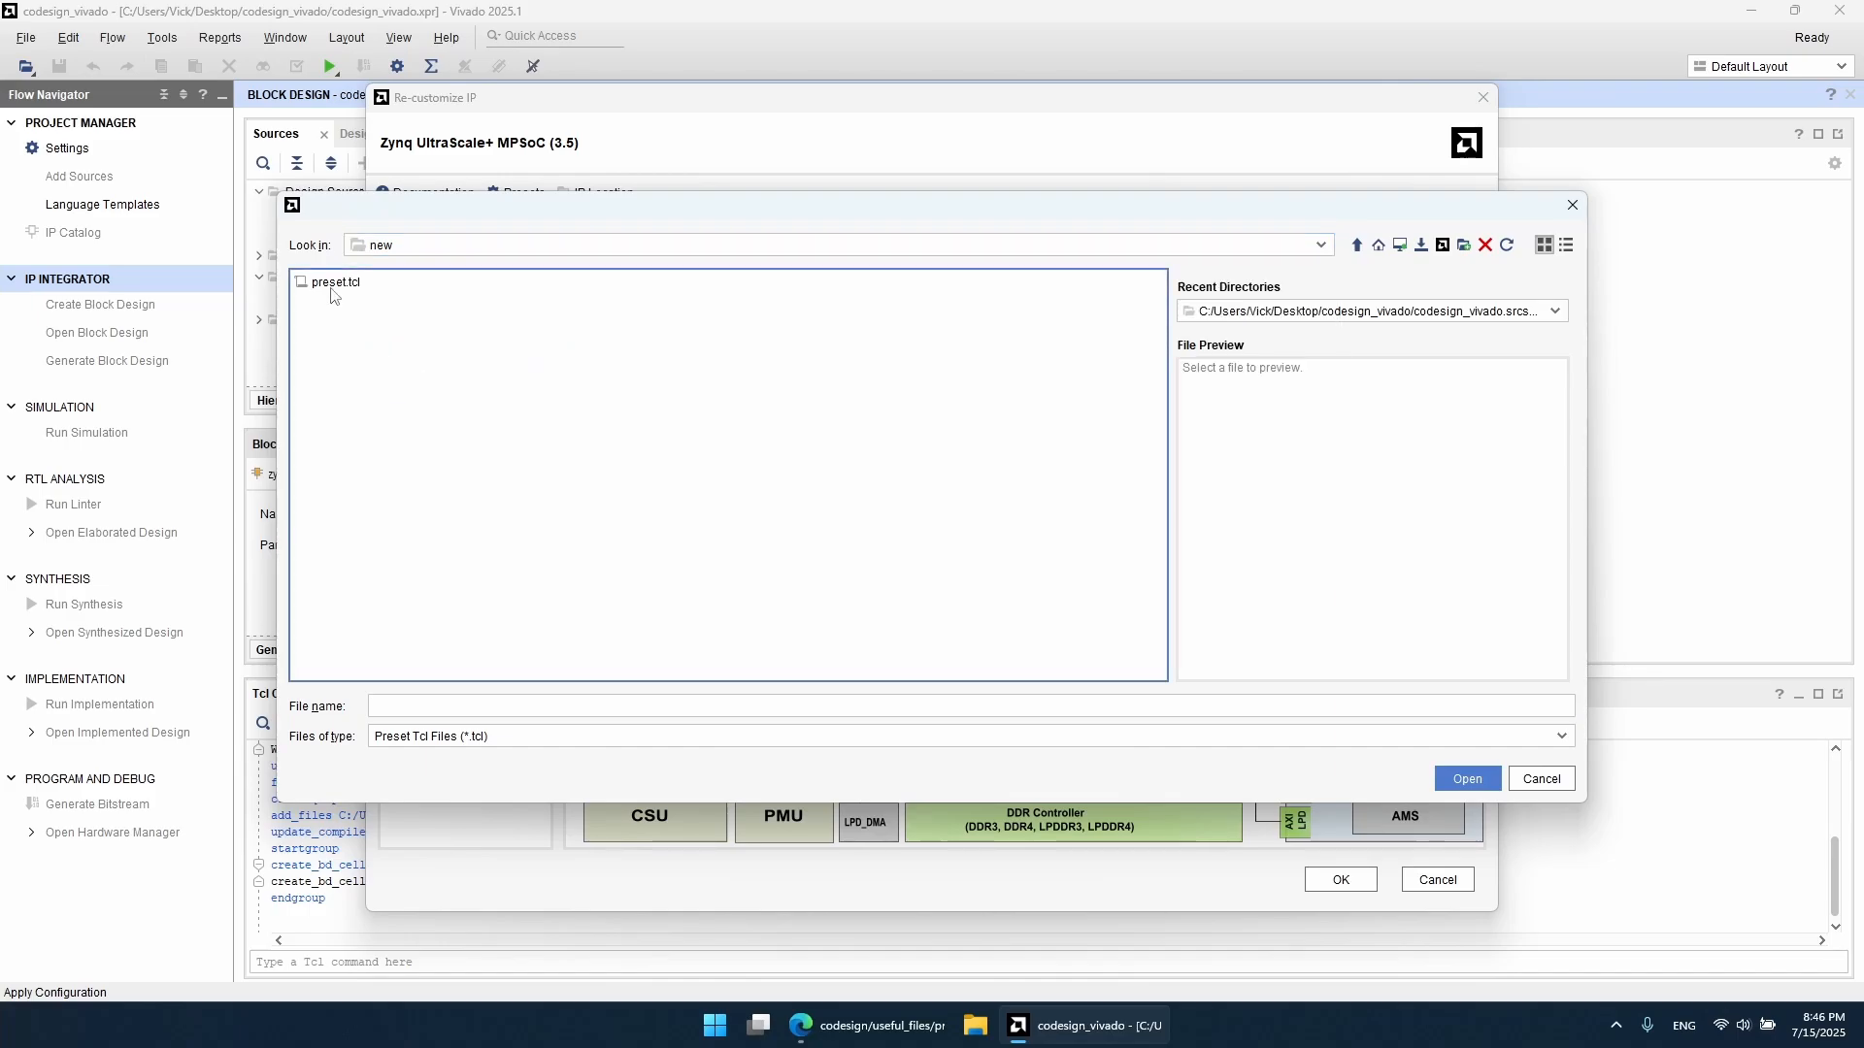
double_click(331, 284)
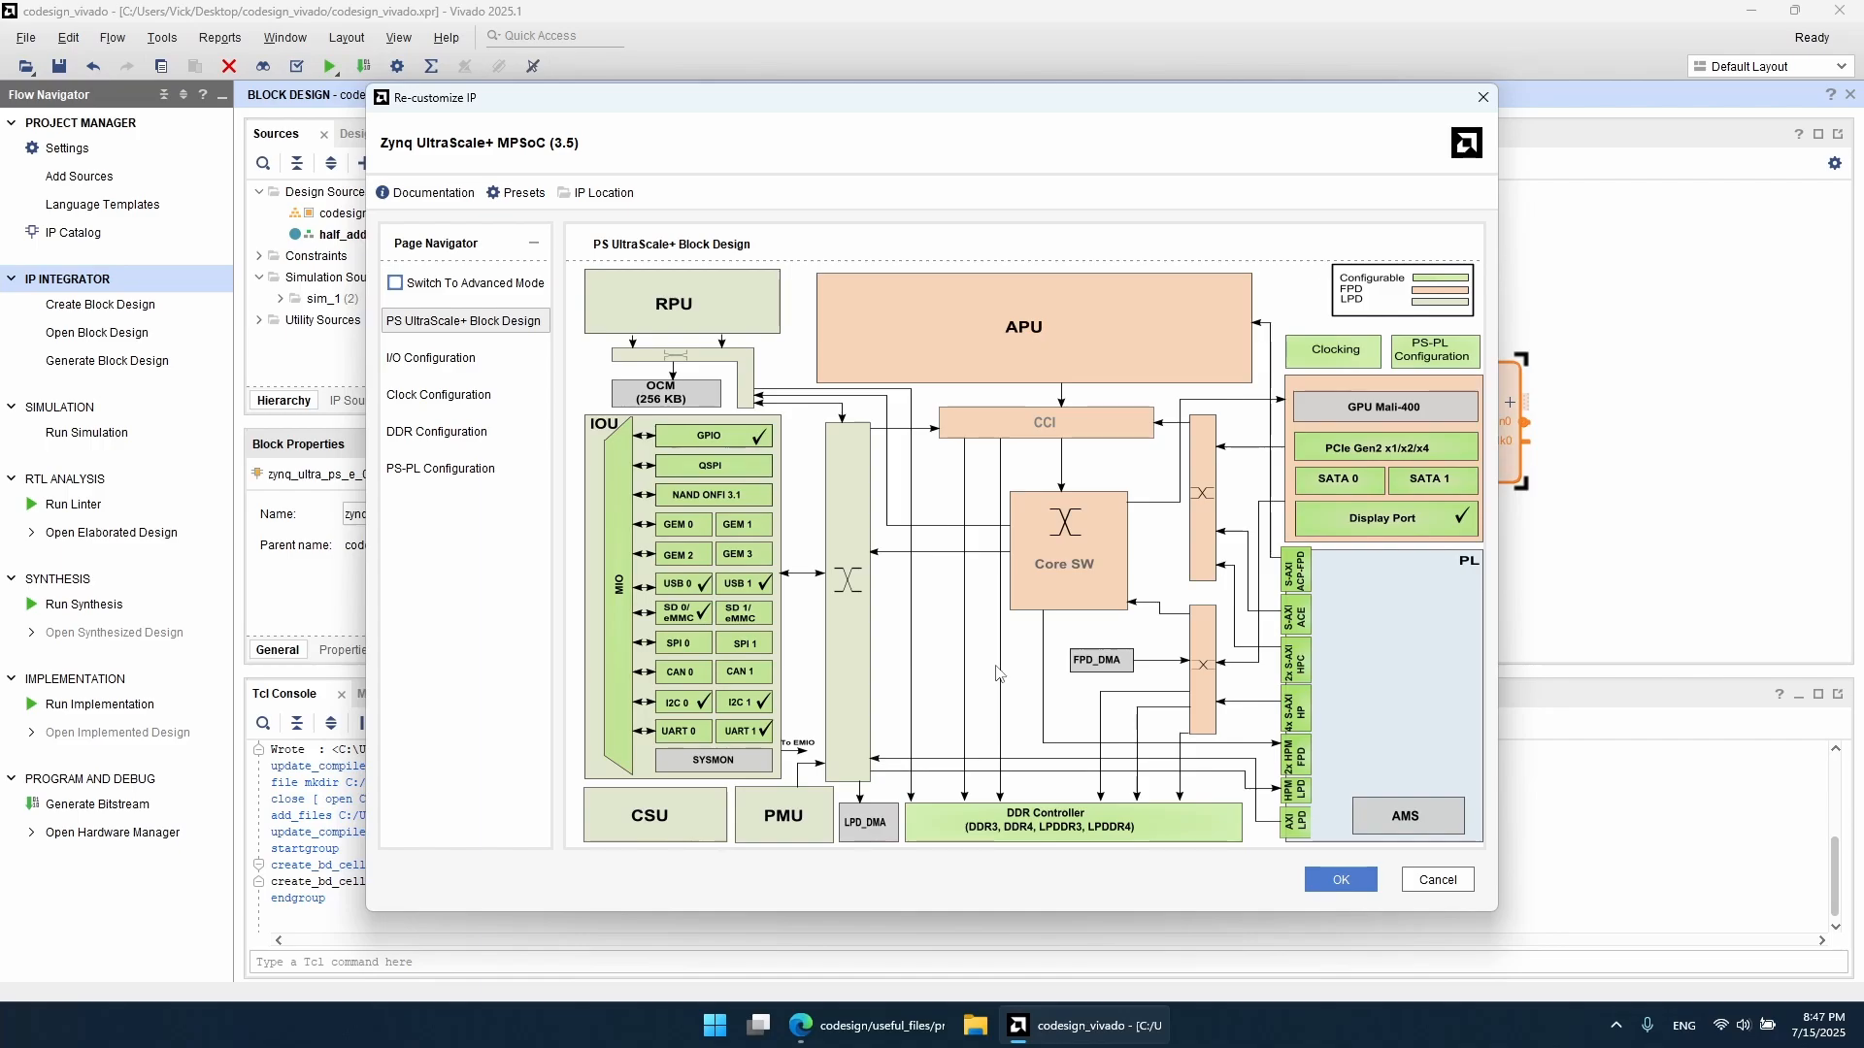
click(1345, 877)
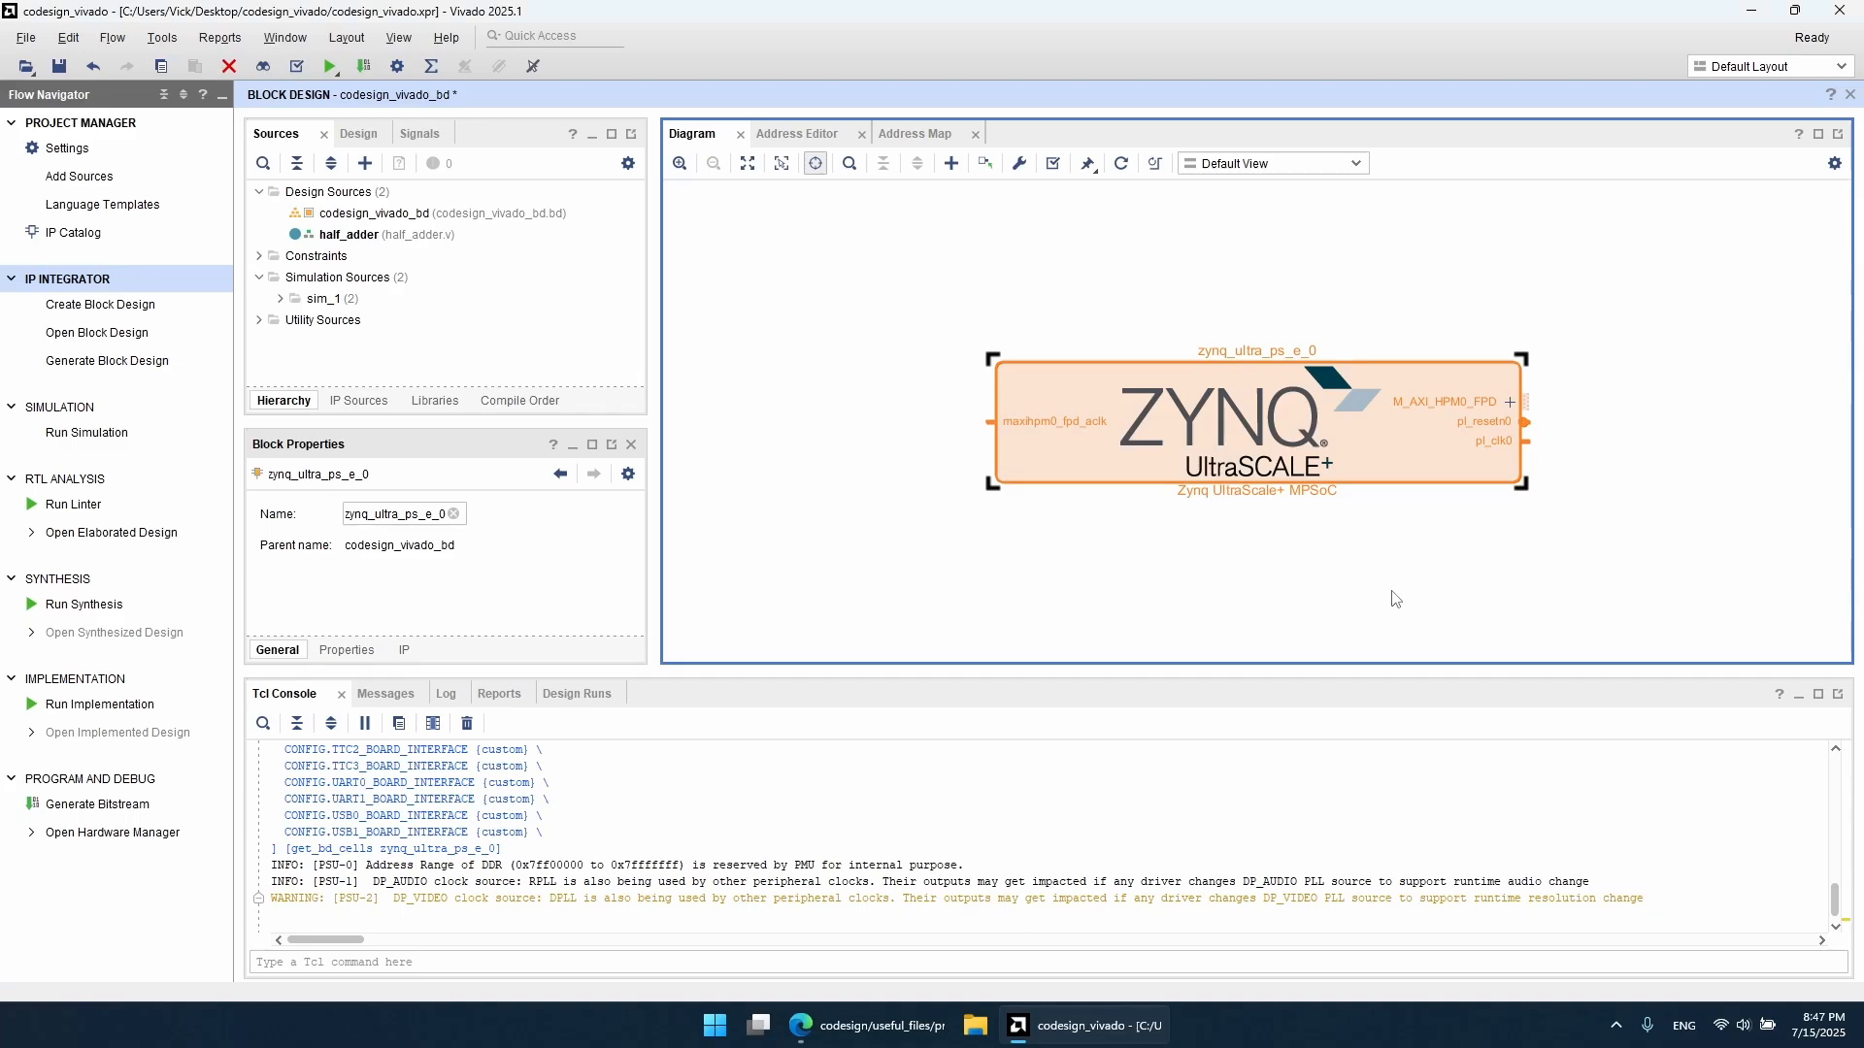
click(57, 72)
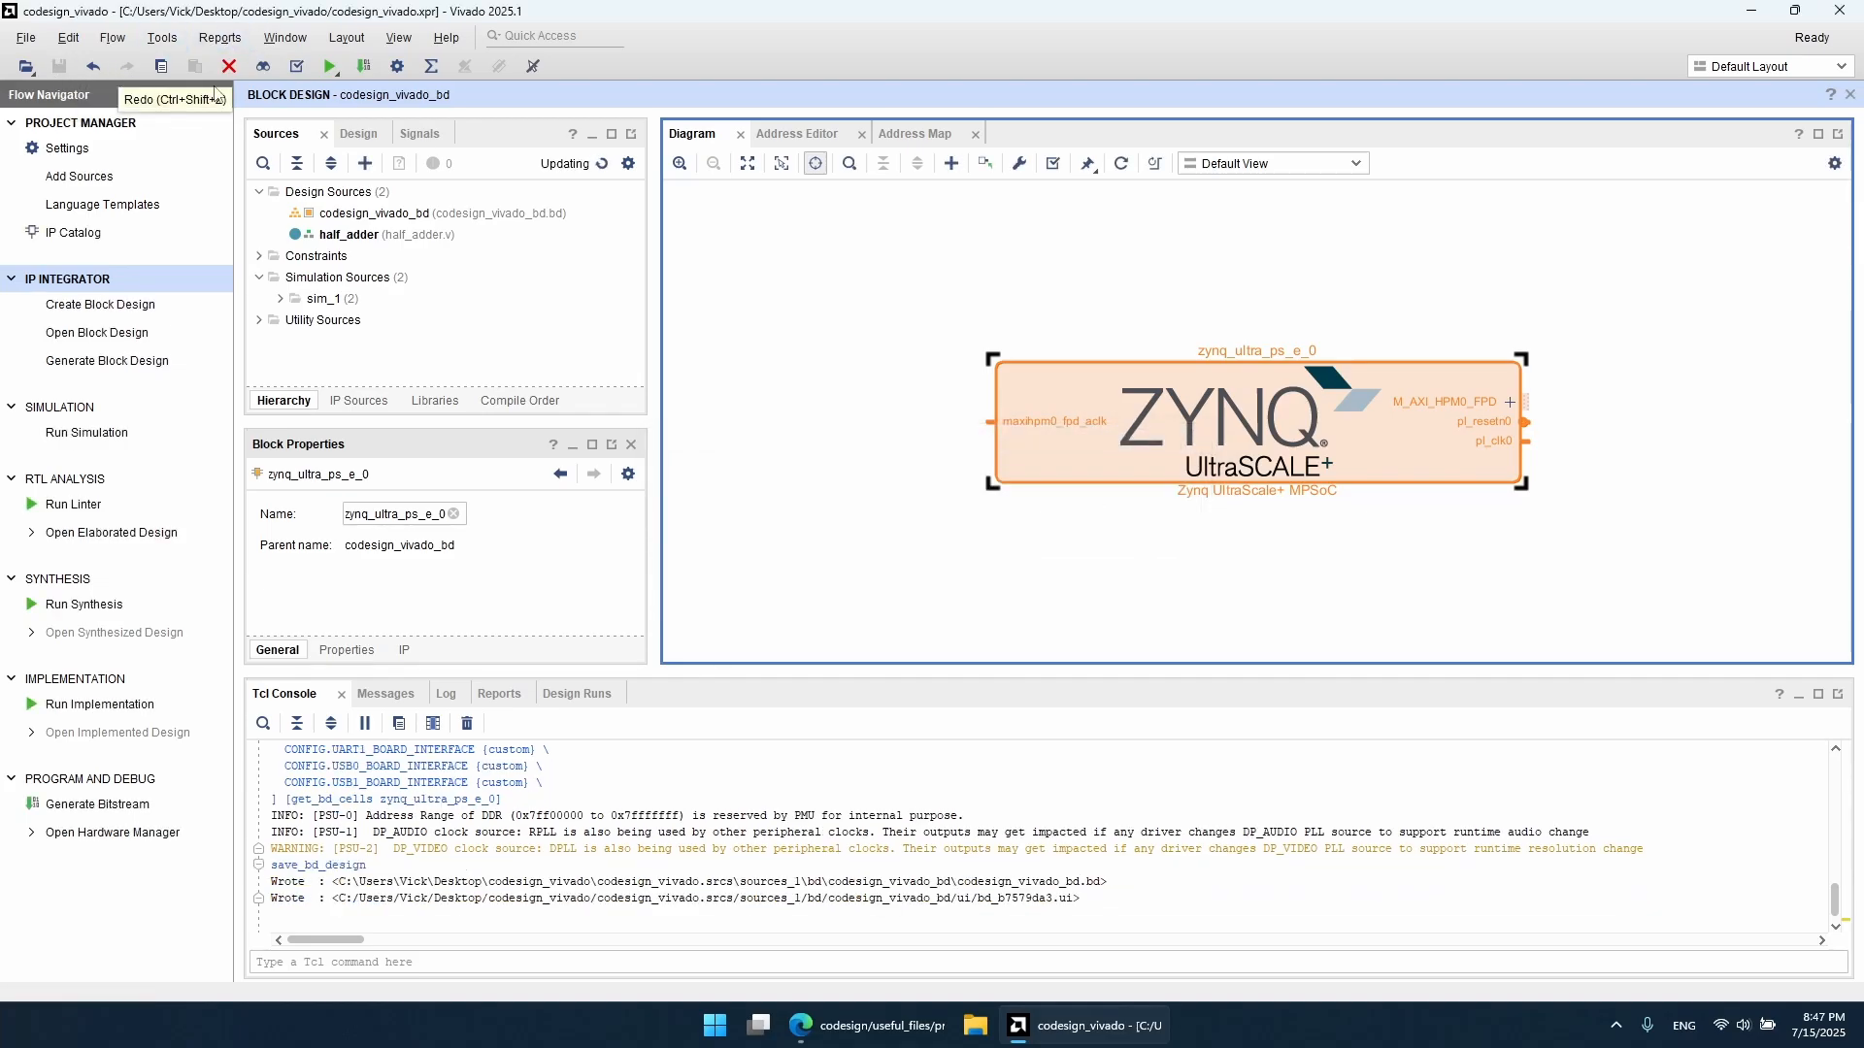
Step: Start the Create and Package New IP wizard and choose to create a new AXI4 peripheral
click(161, 38)
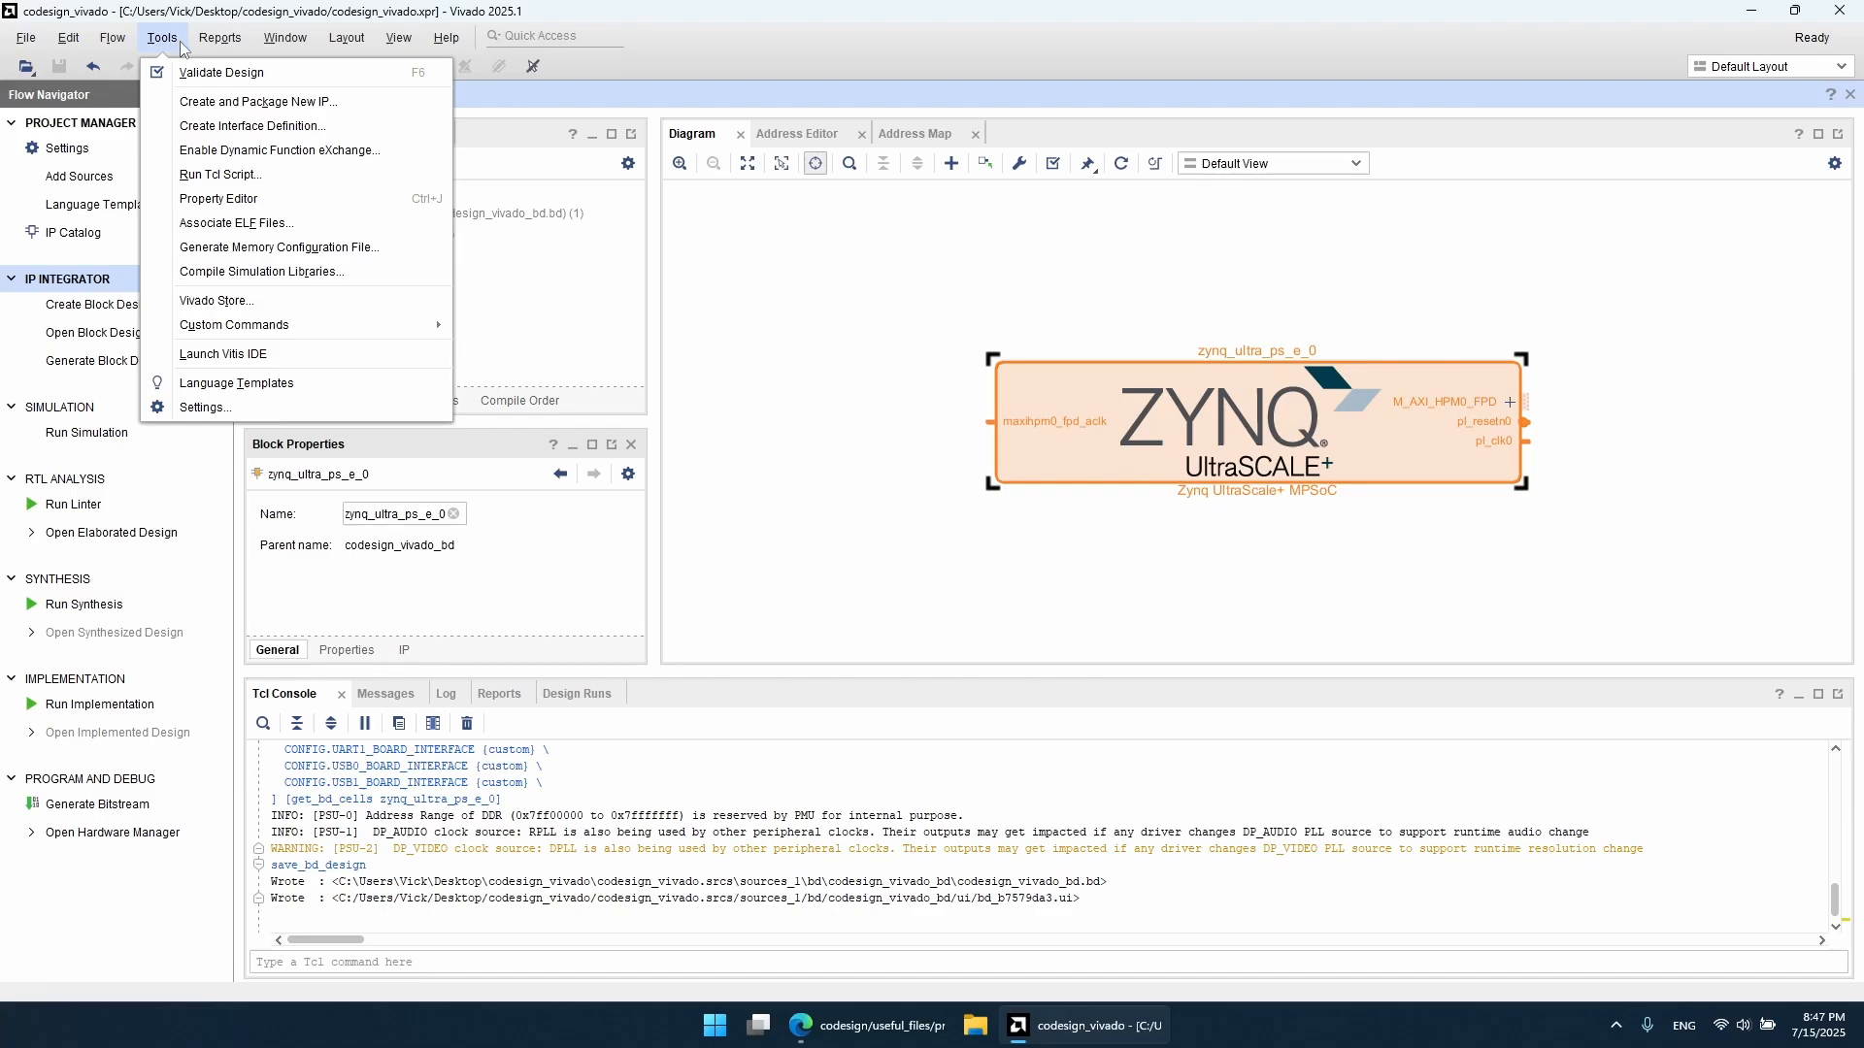
click(212, 103)
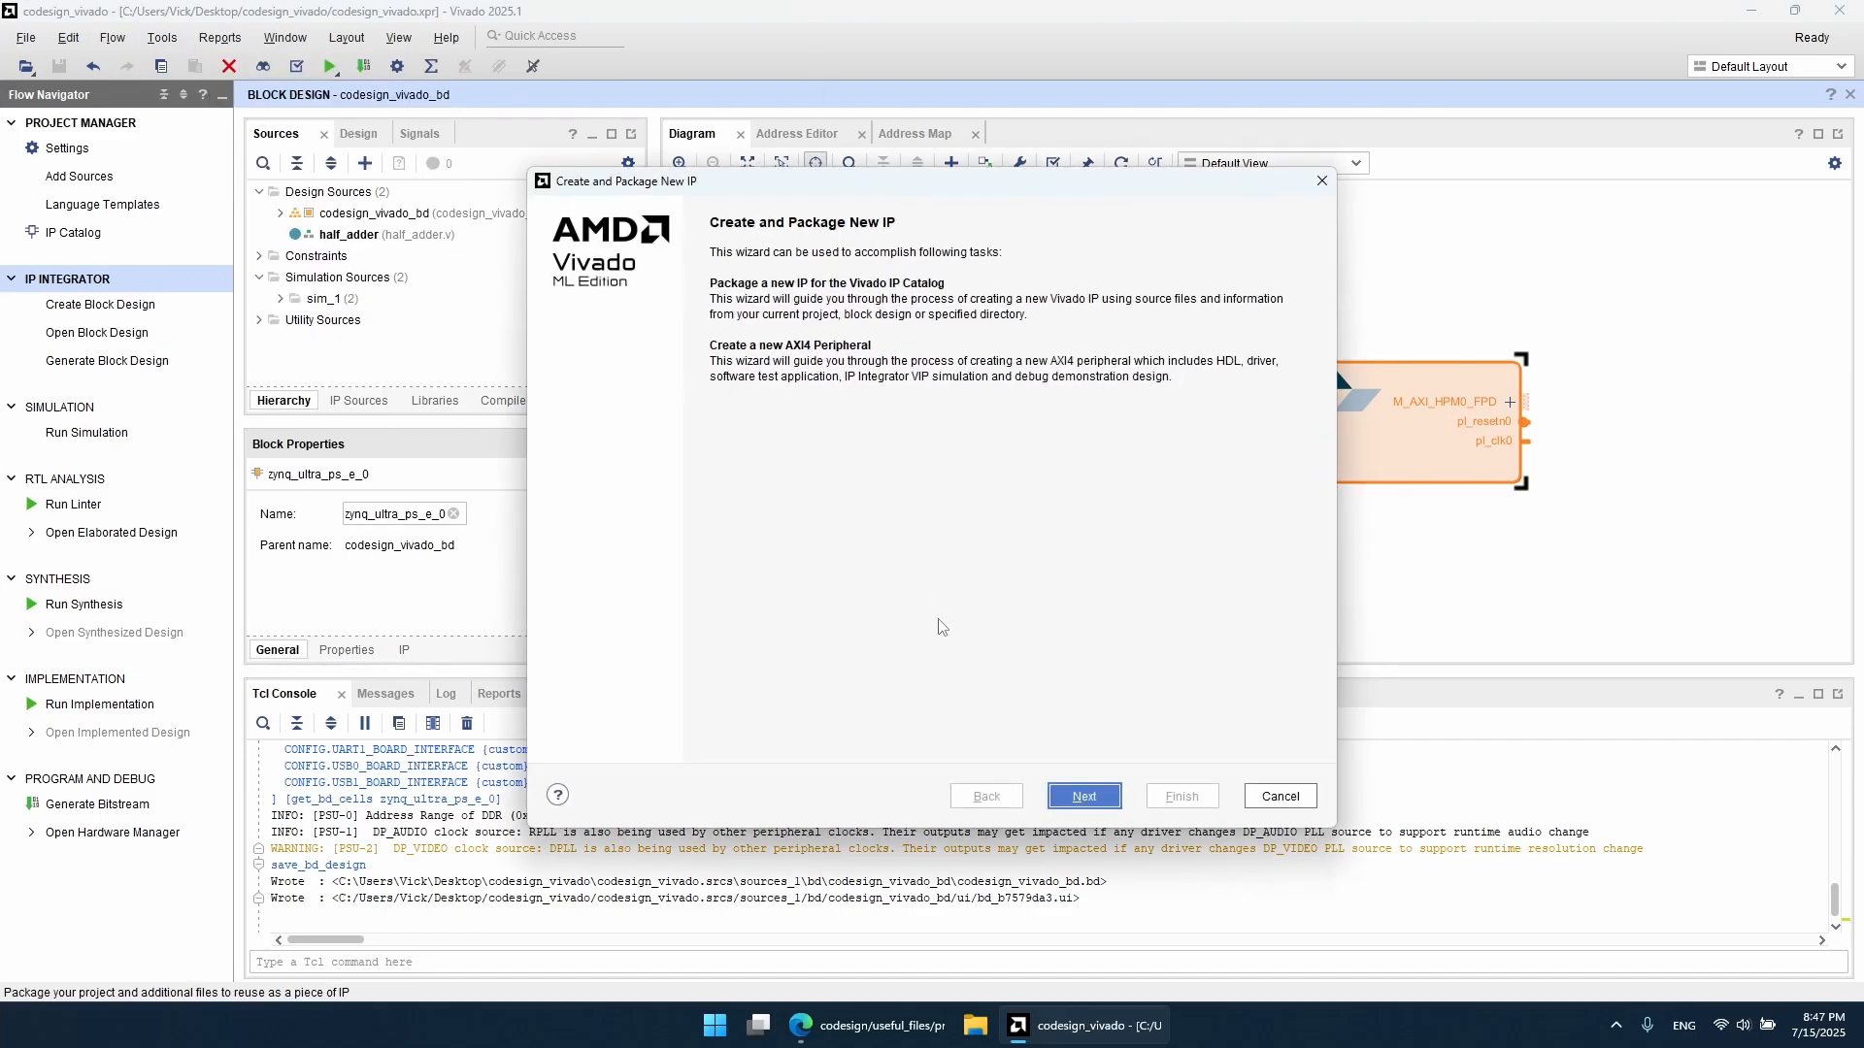
click(1085, 794)
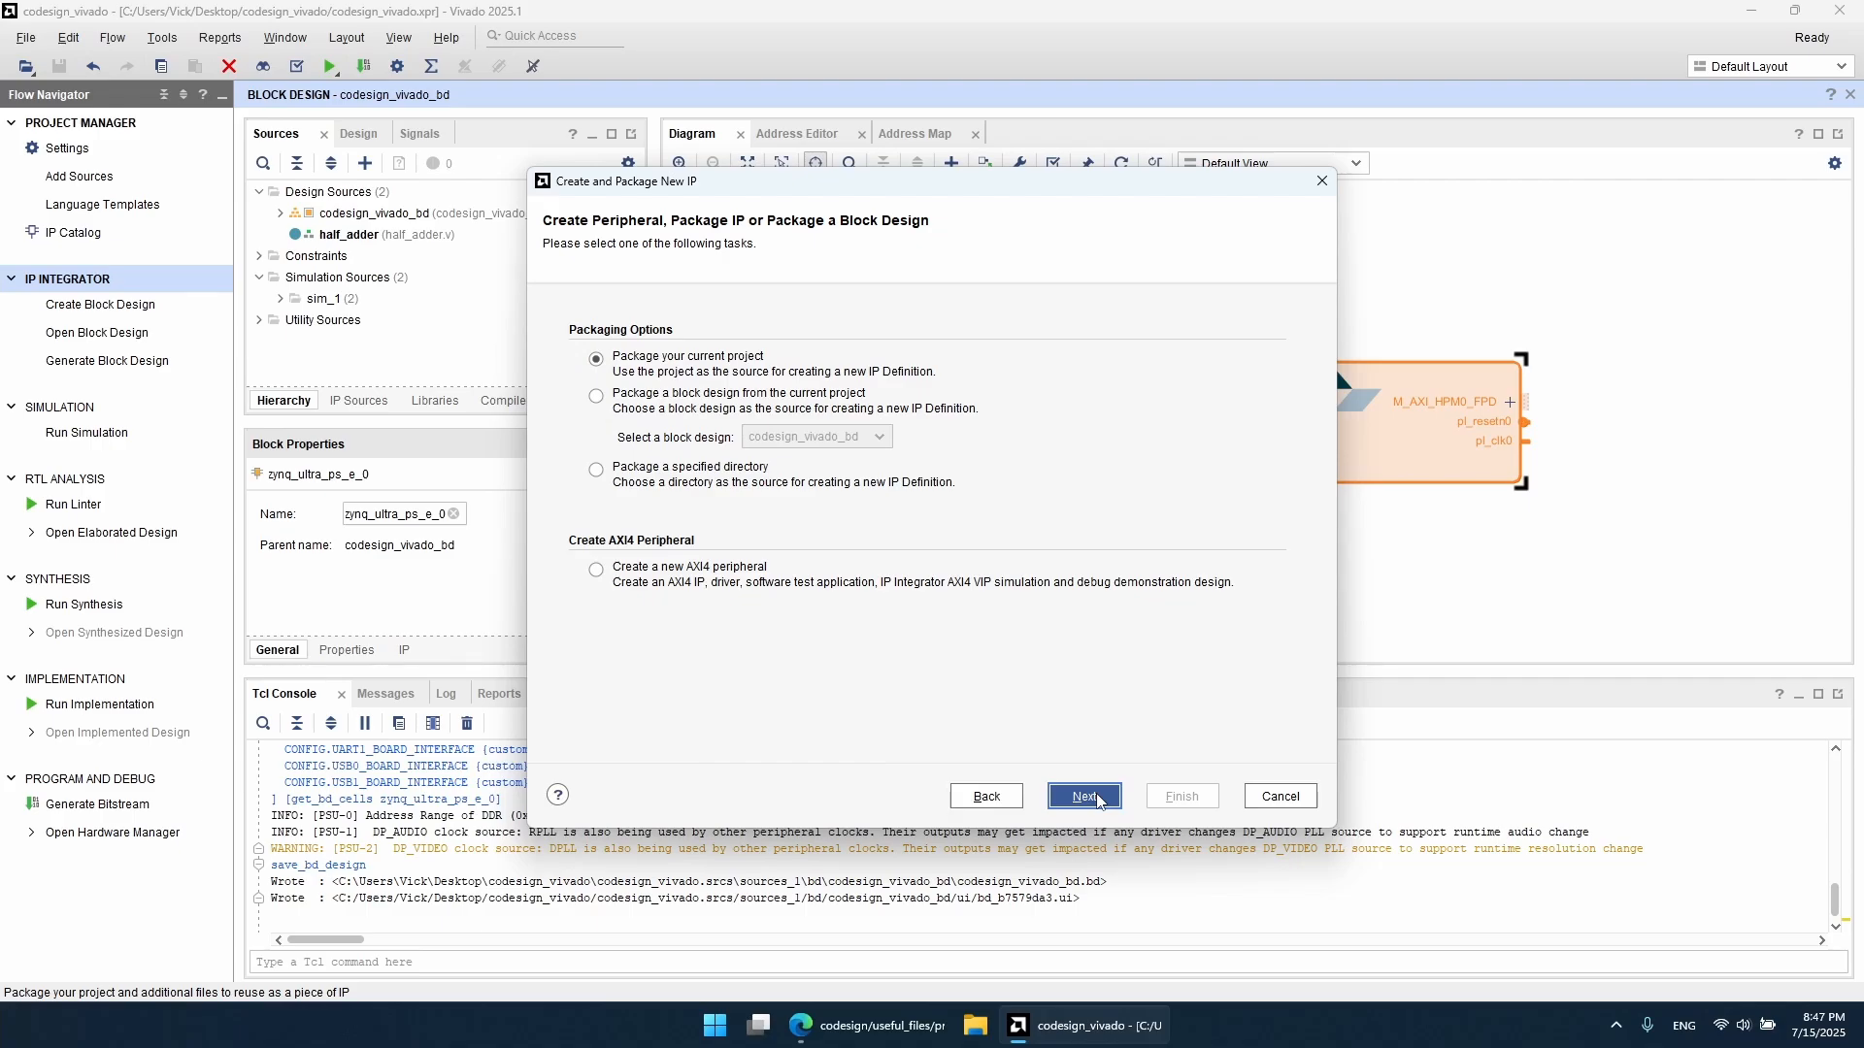
click(748, 575)
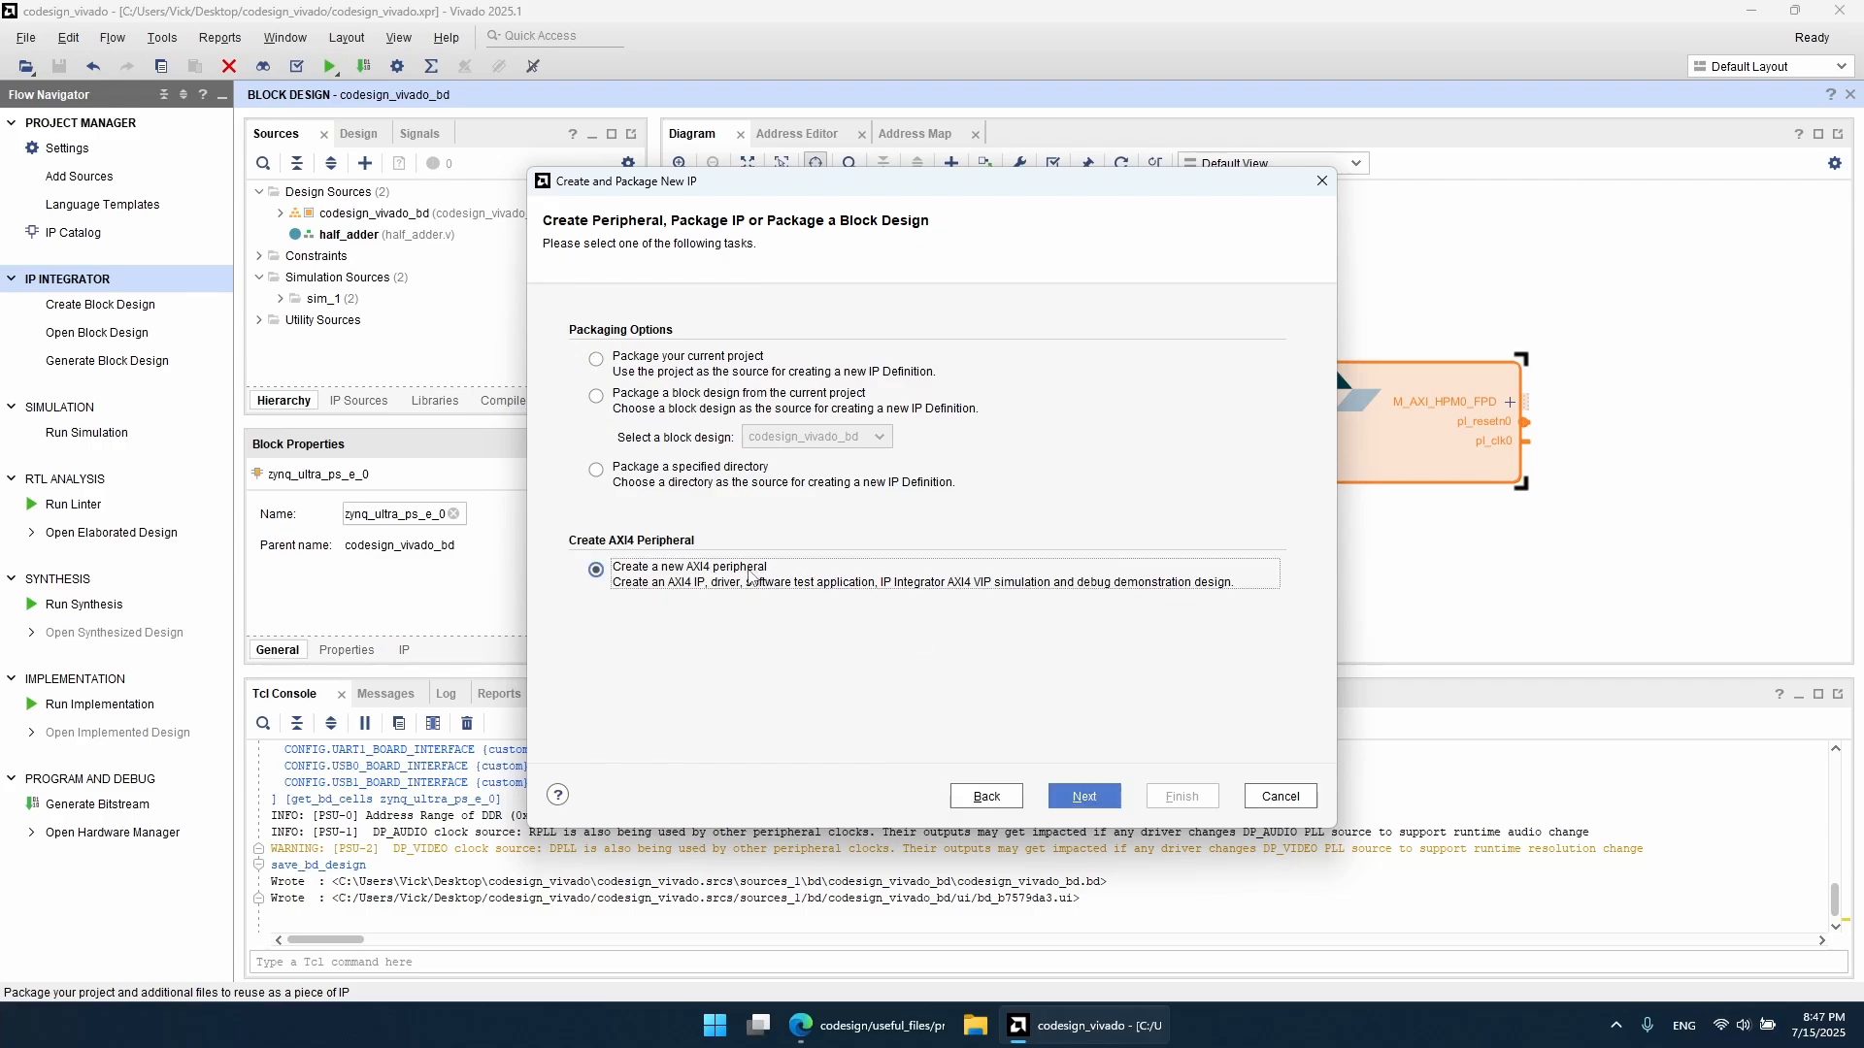
click(1108, 807)
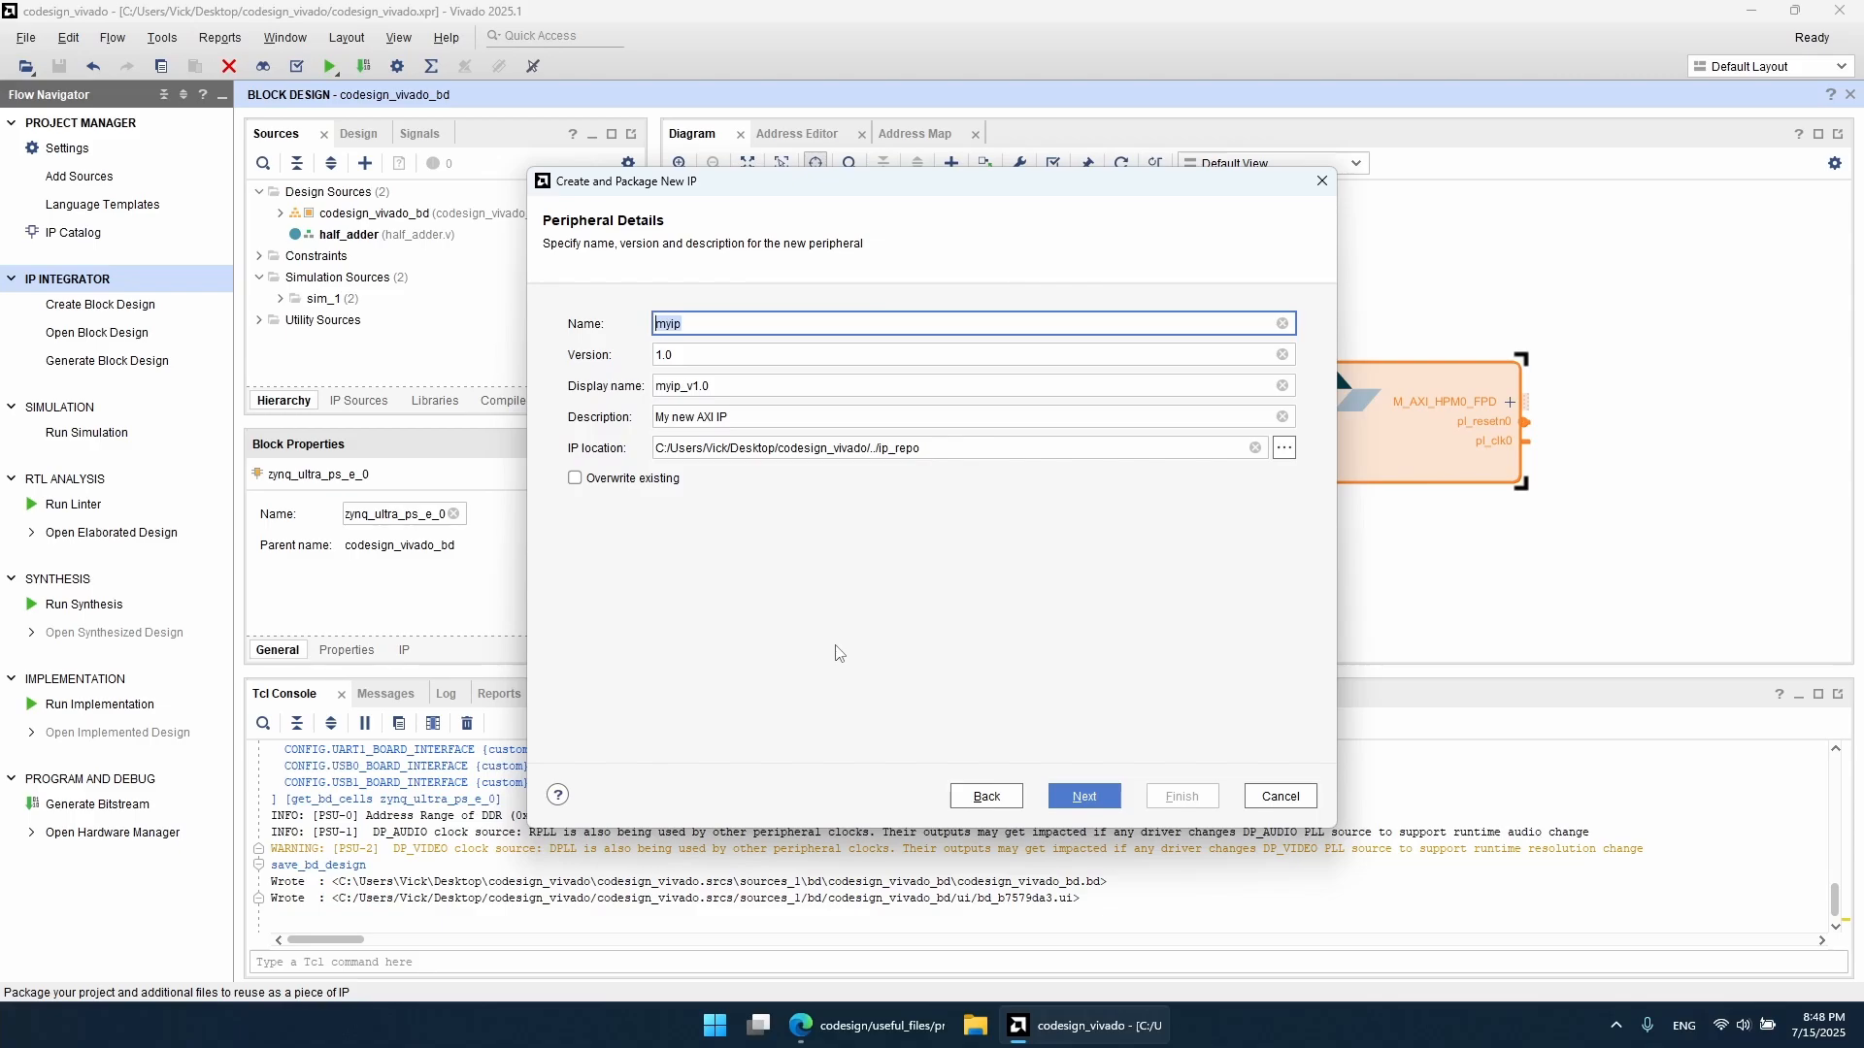
Step: Name the new peripheral axi4_half_adder, describe it as "AXI4 Half Adder" and continue to its interfaces
text(axi4_half_adder)
click(737, 408)
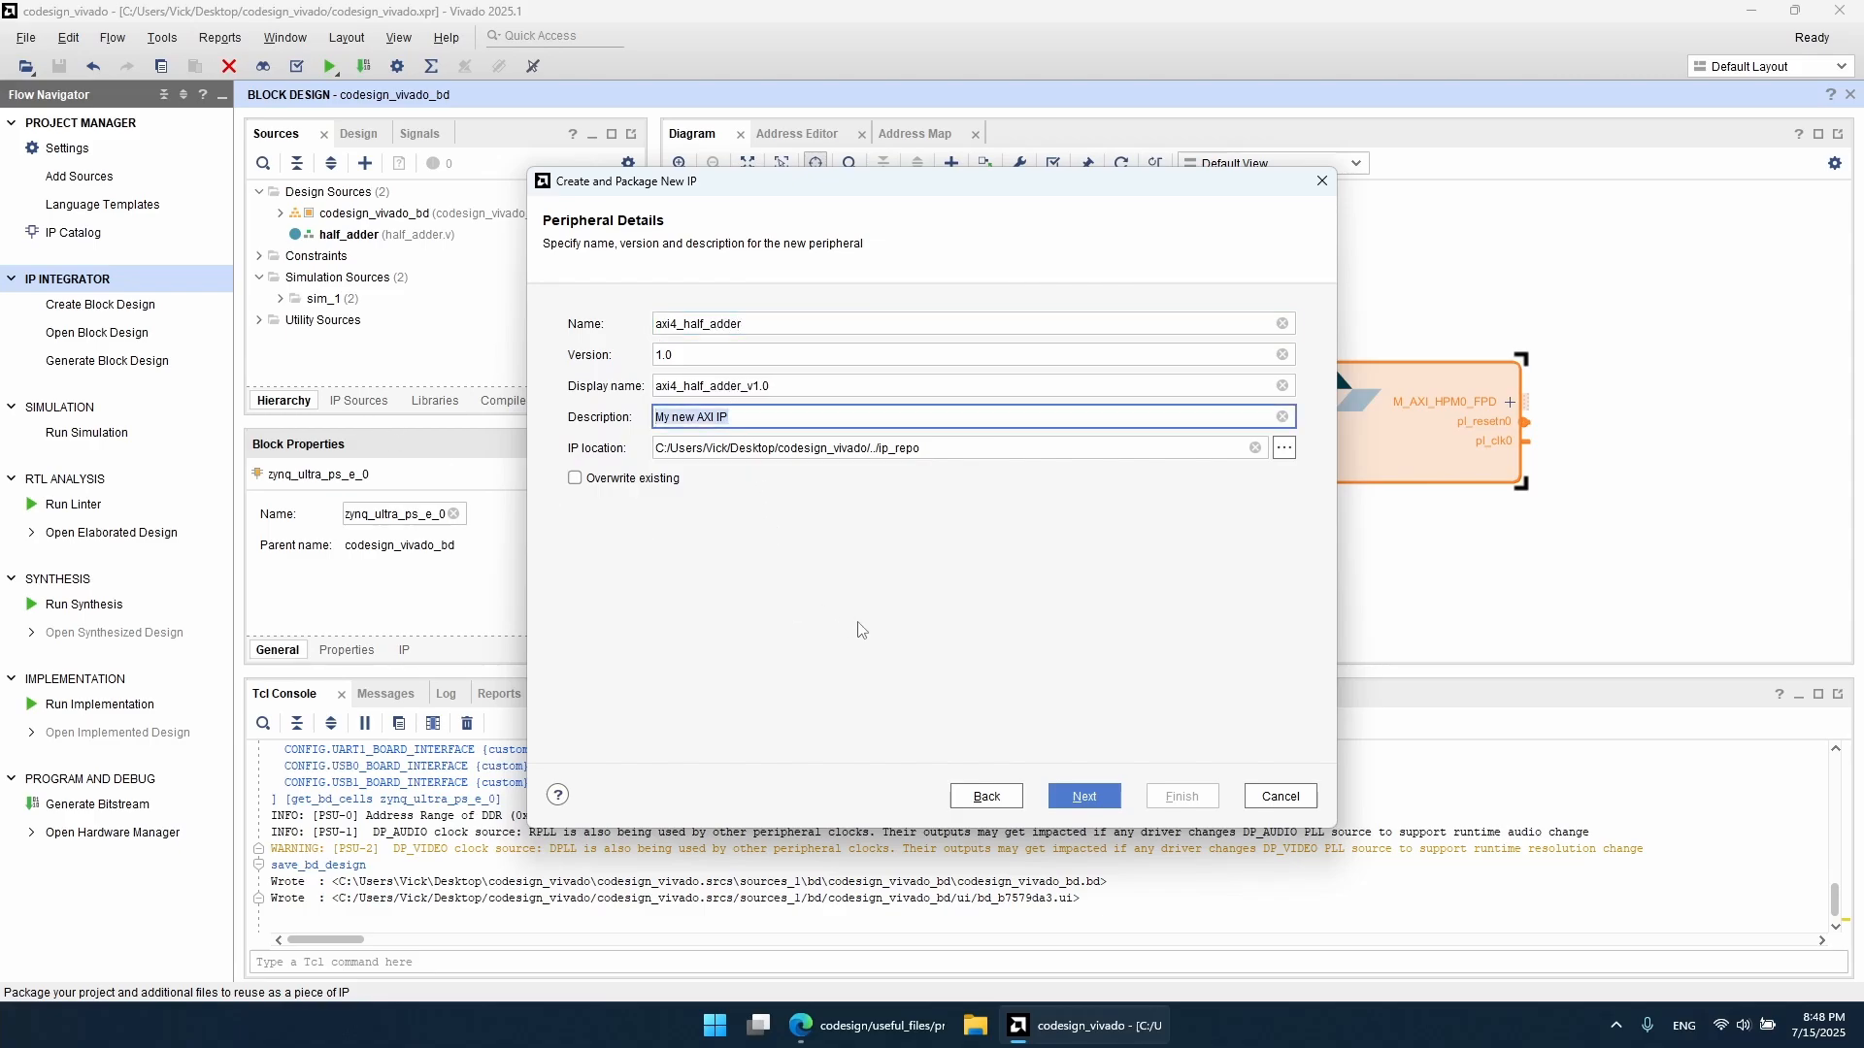
text(AXI4 Half Adder)
click(1069, 798)
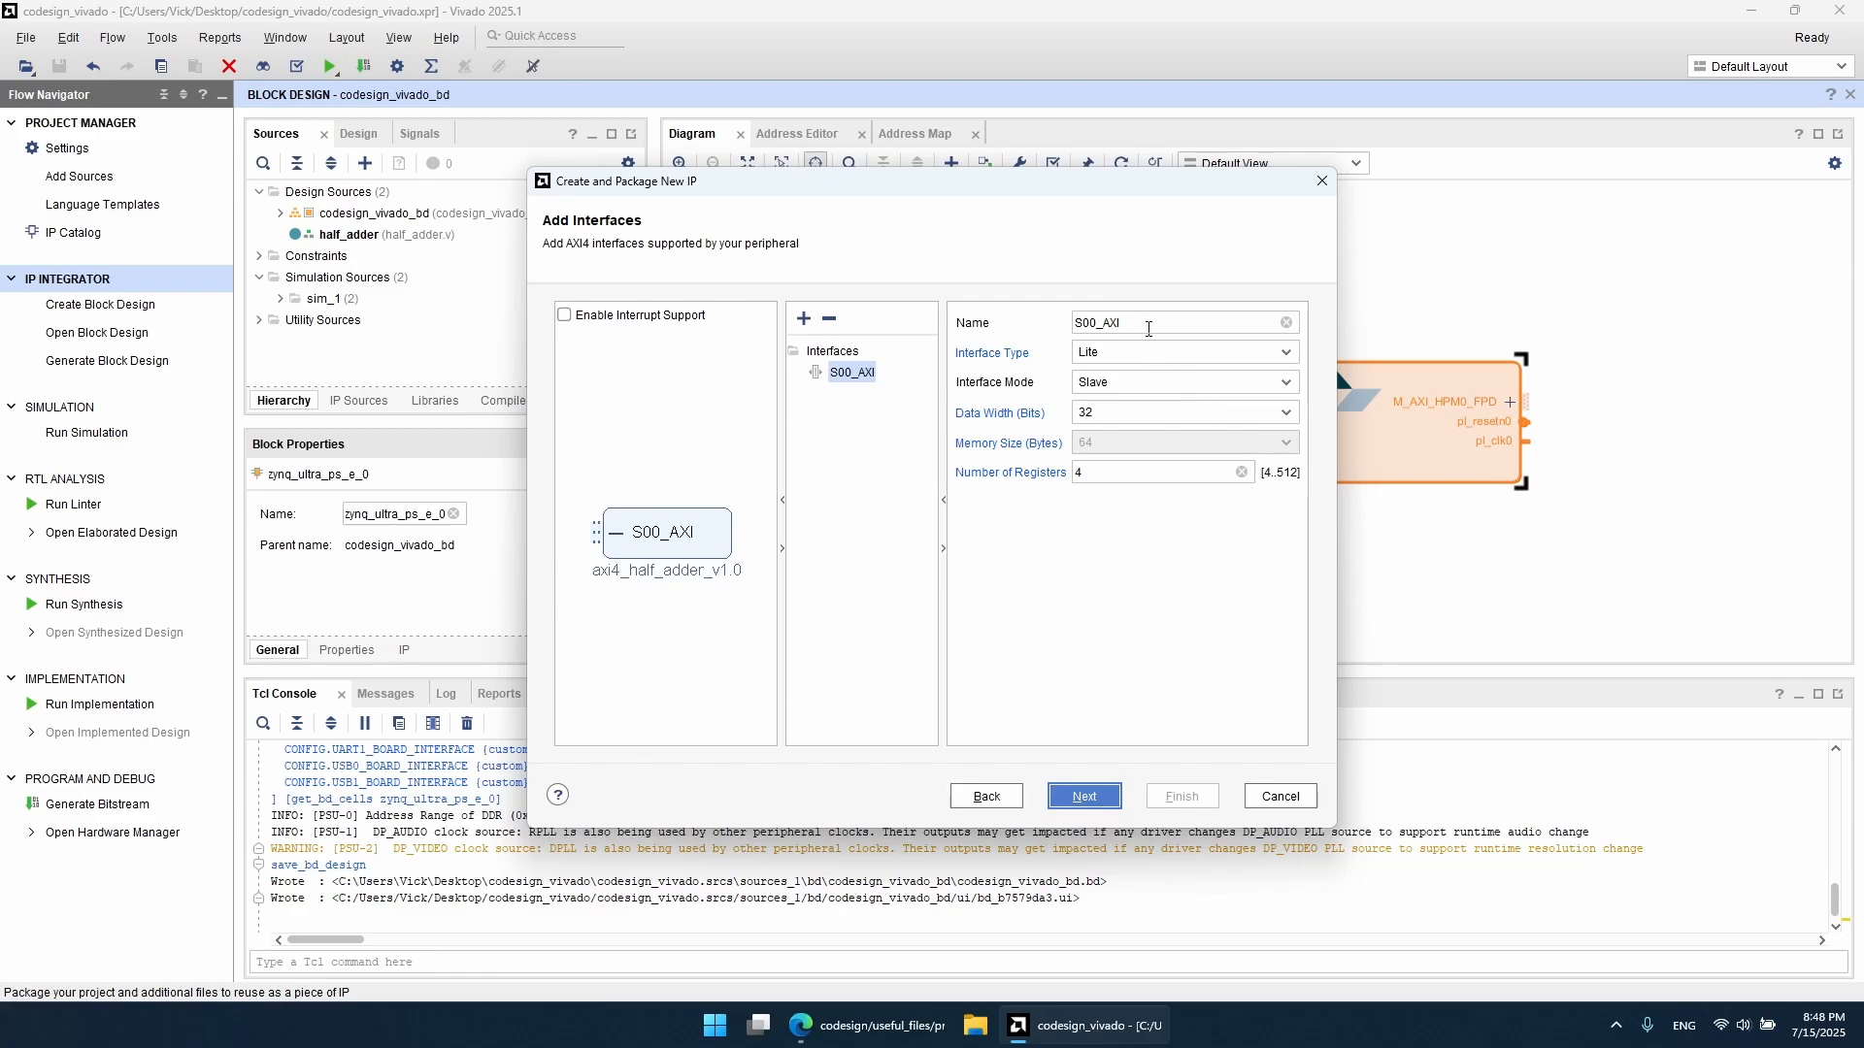
Step: Name the peripheral's interface S00_AXI_Half_Adder, keep the Lite type and 4 registers, and continue to the generation summary
click(1148, 329)
text(_)
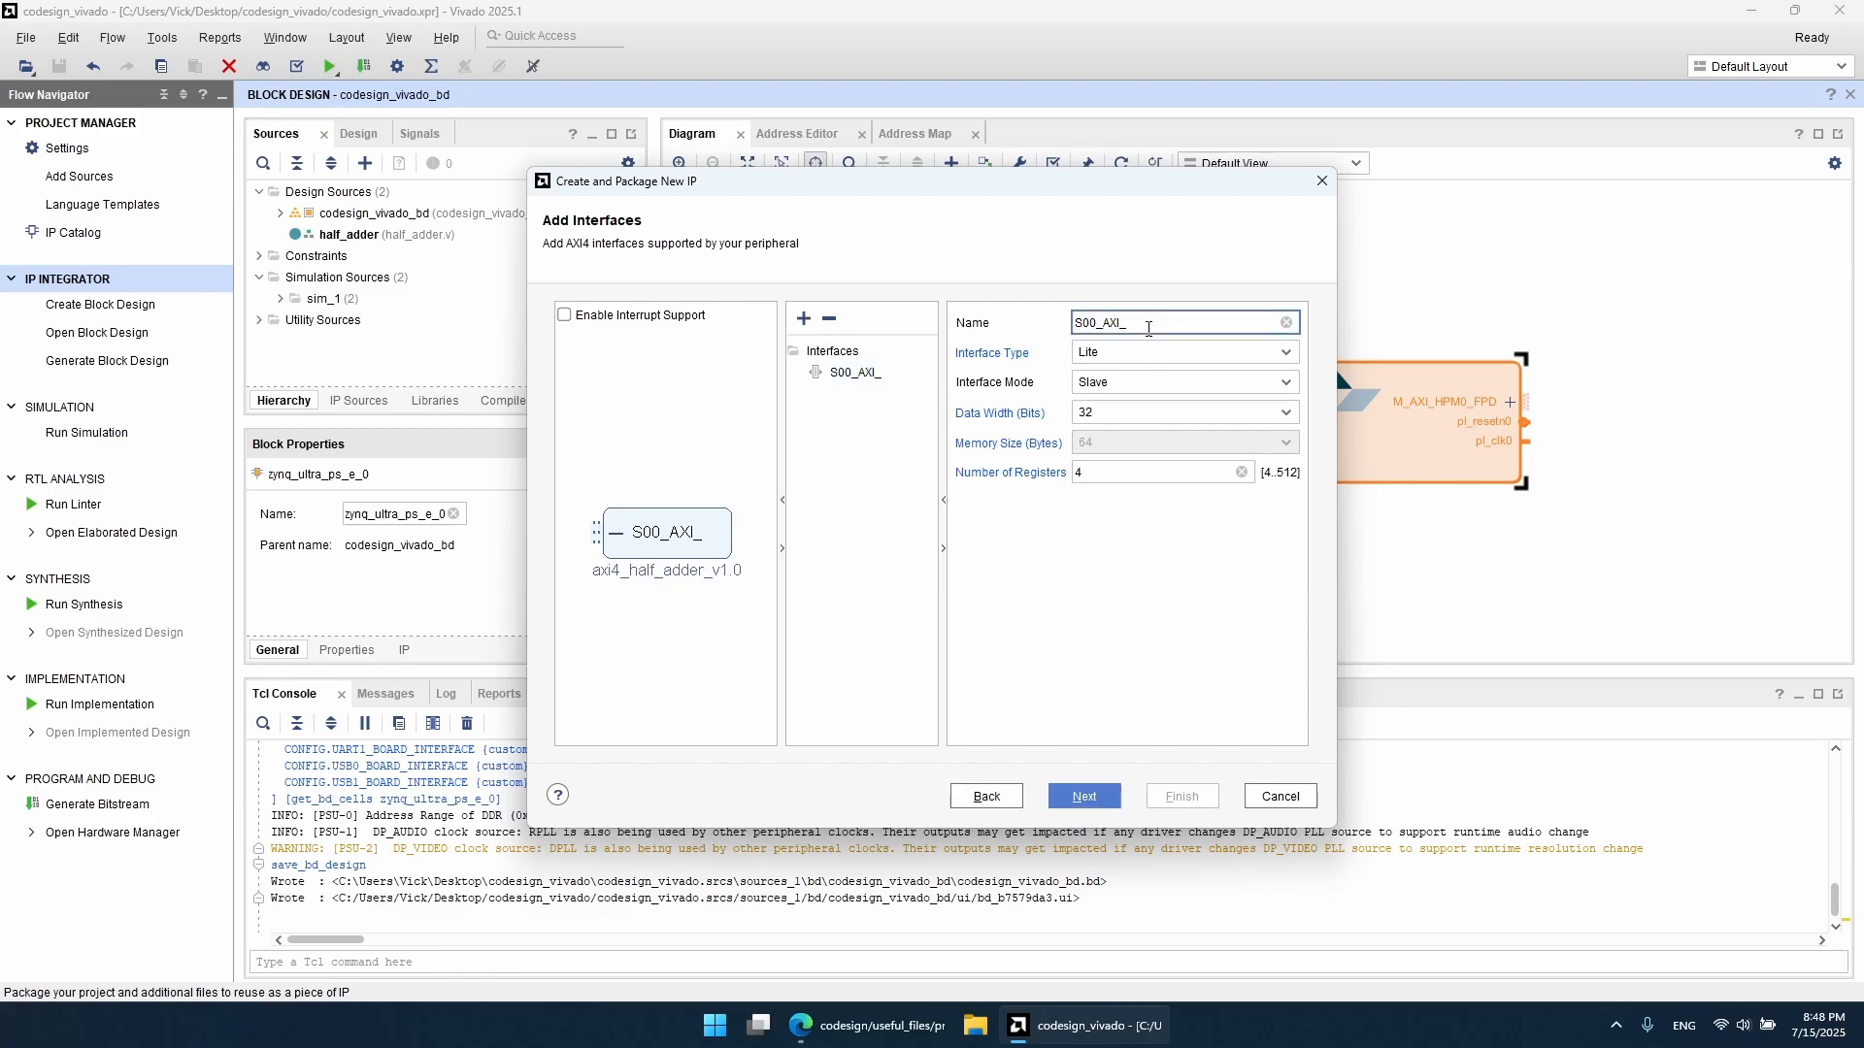
text(Half_Add)
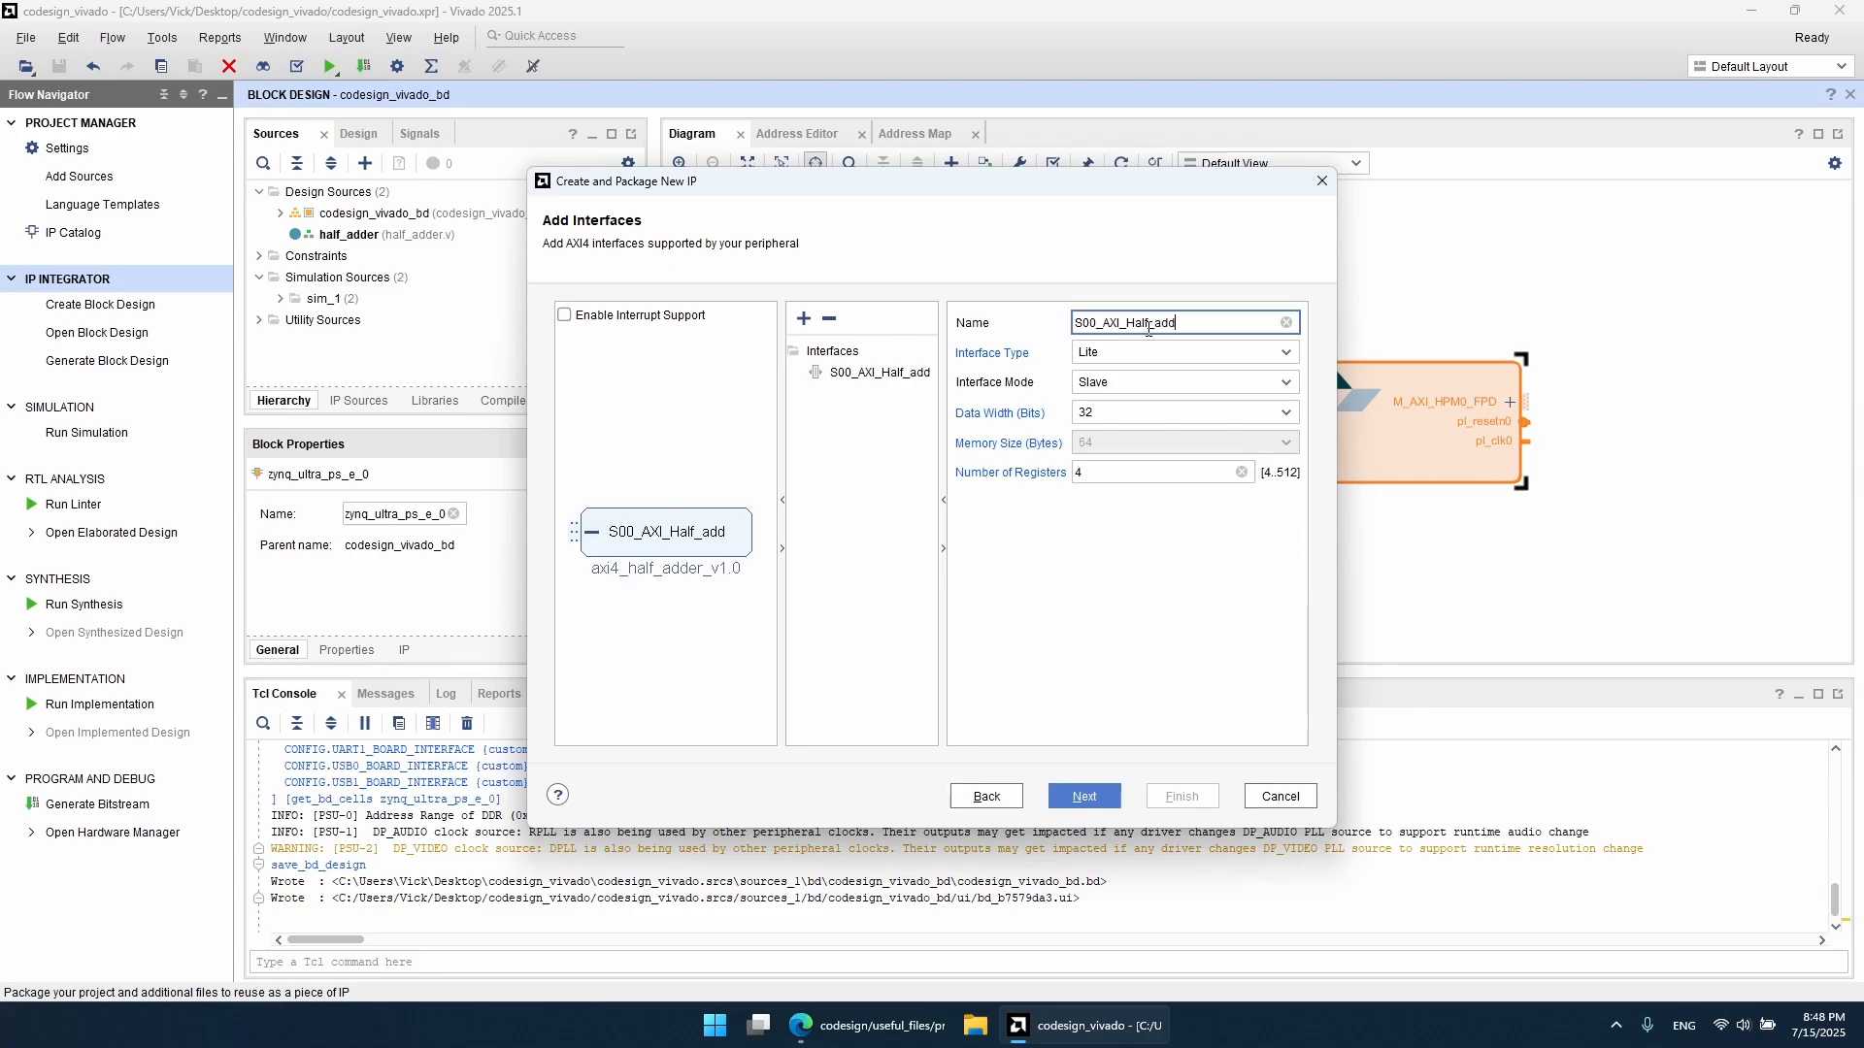
text(er)
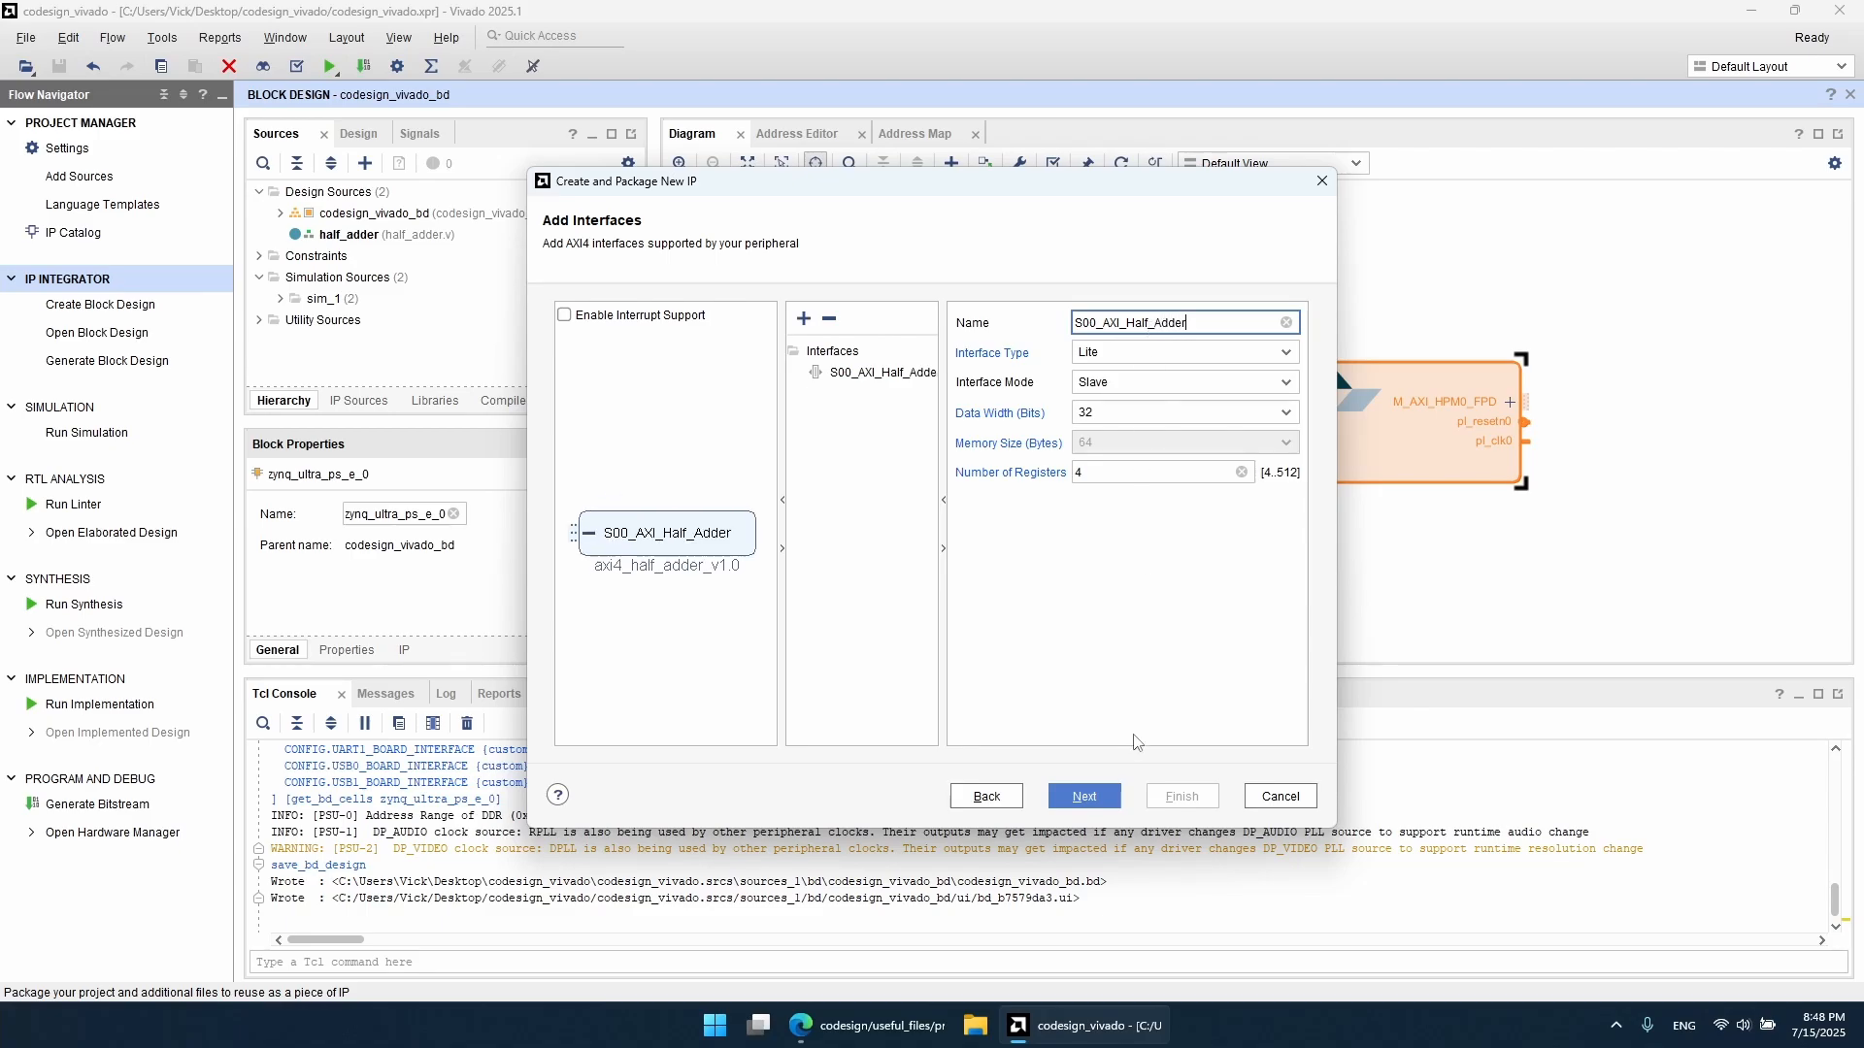
click(1145, 359)
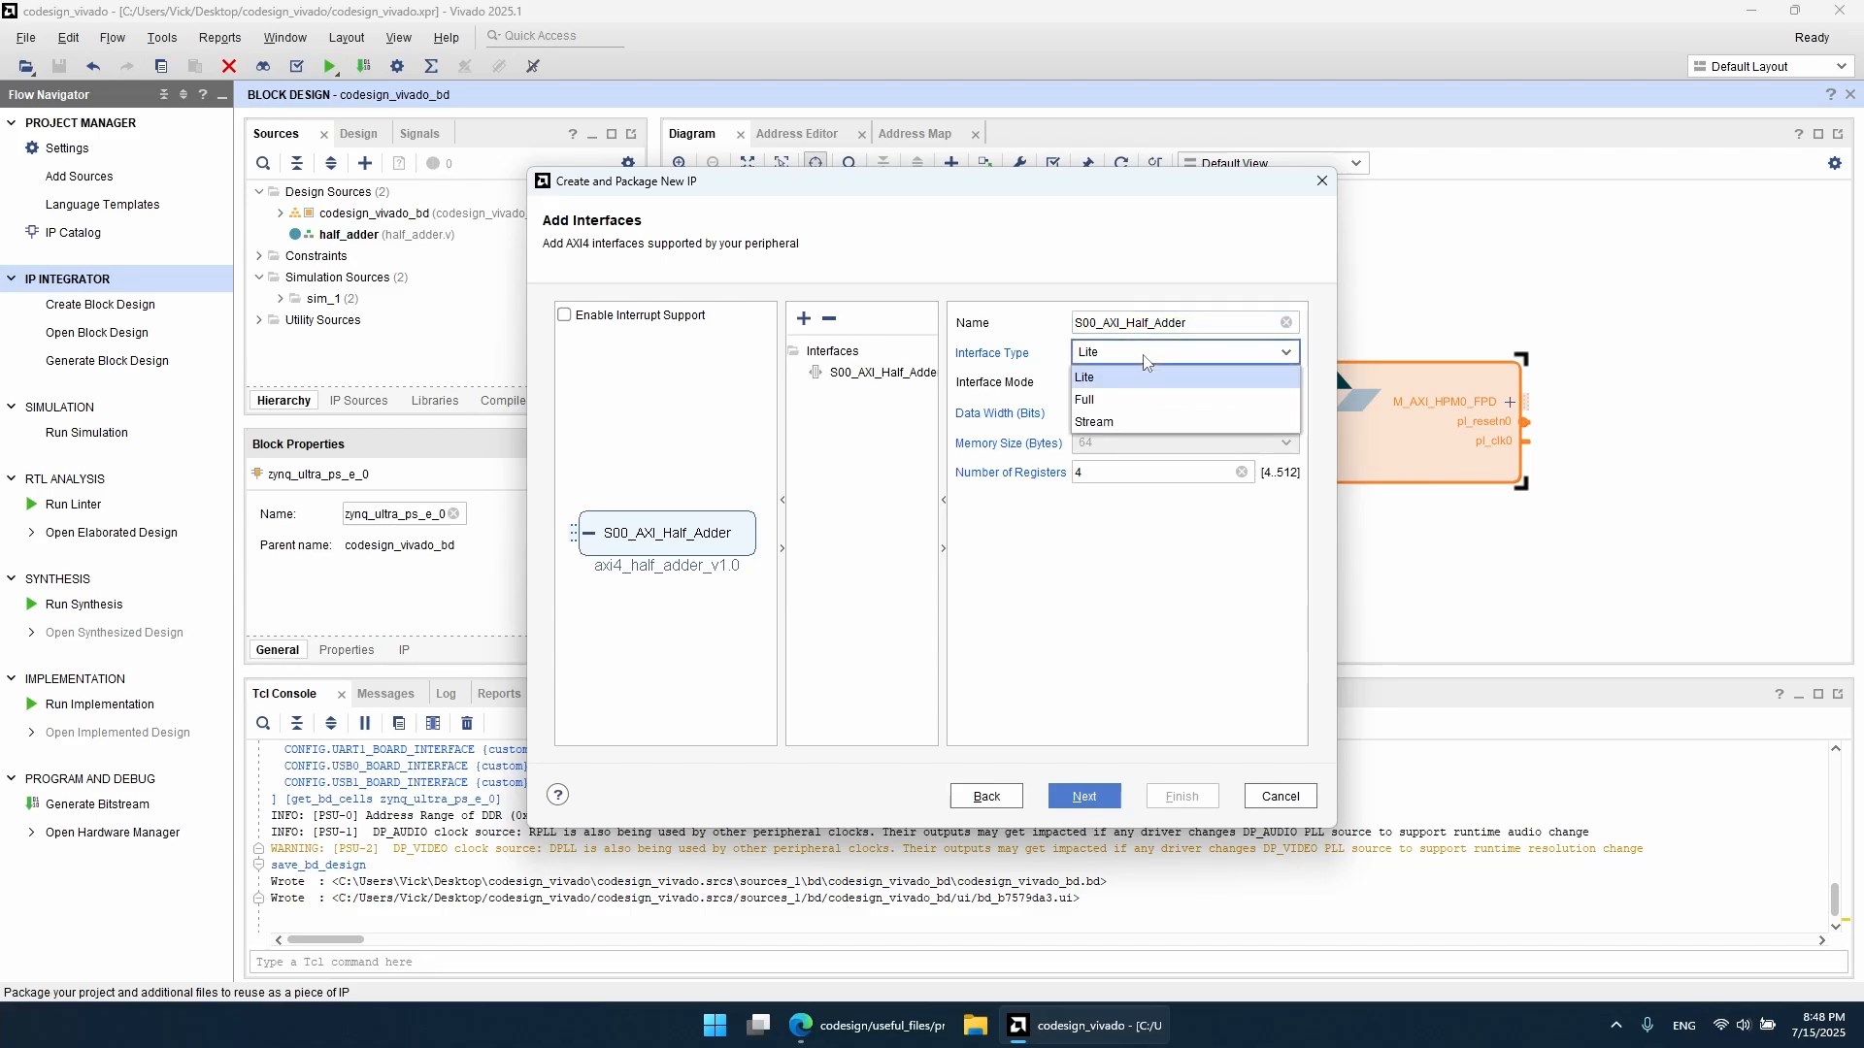
click(1145, 361)
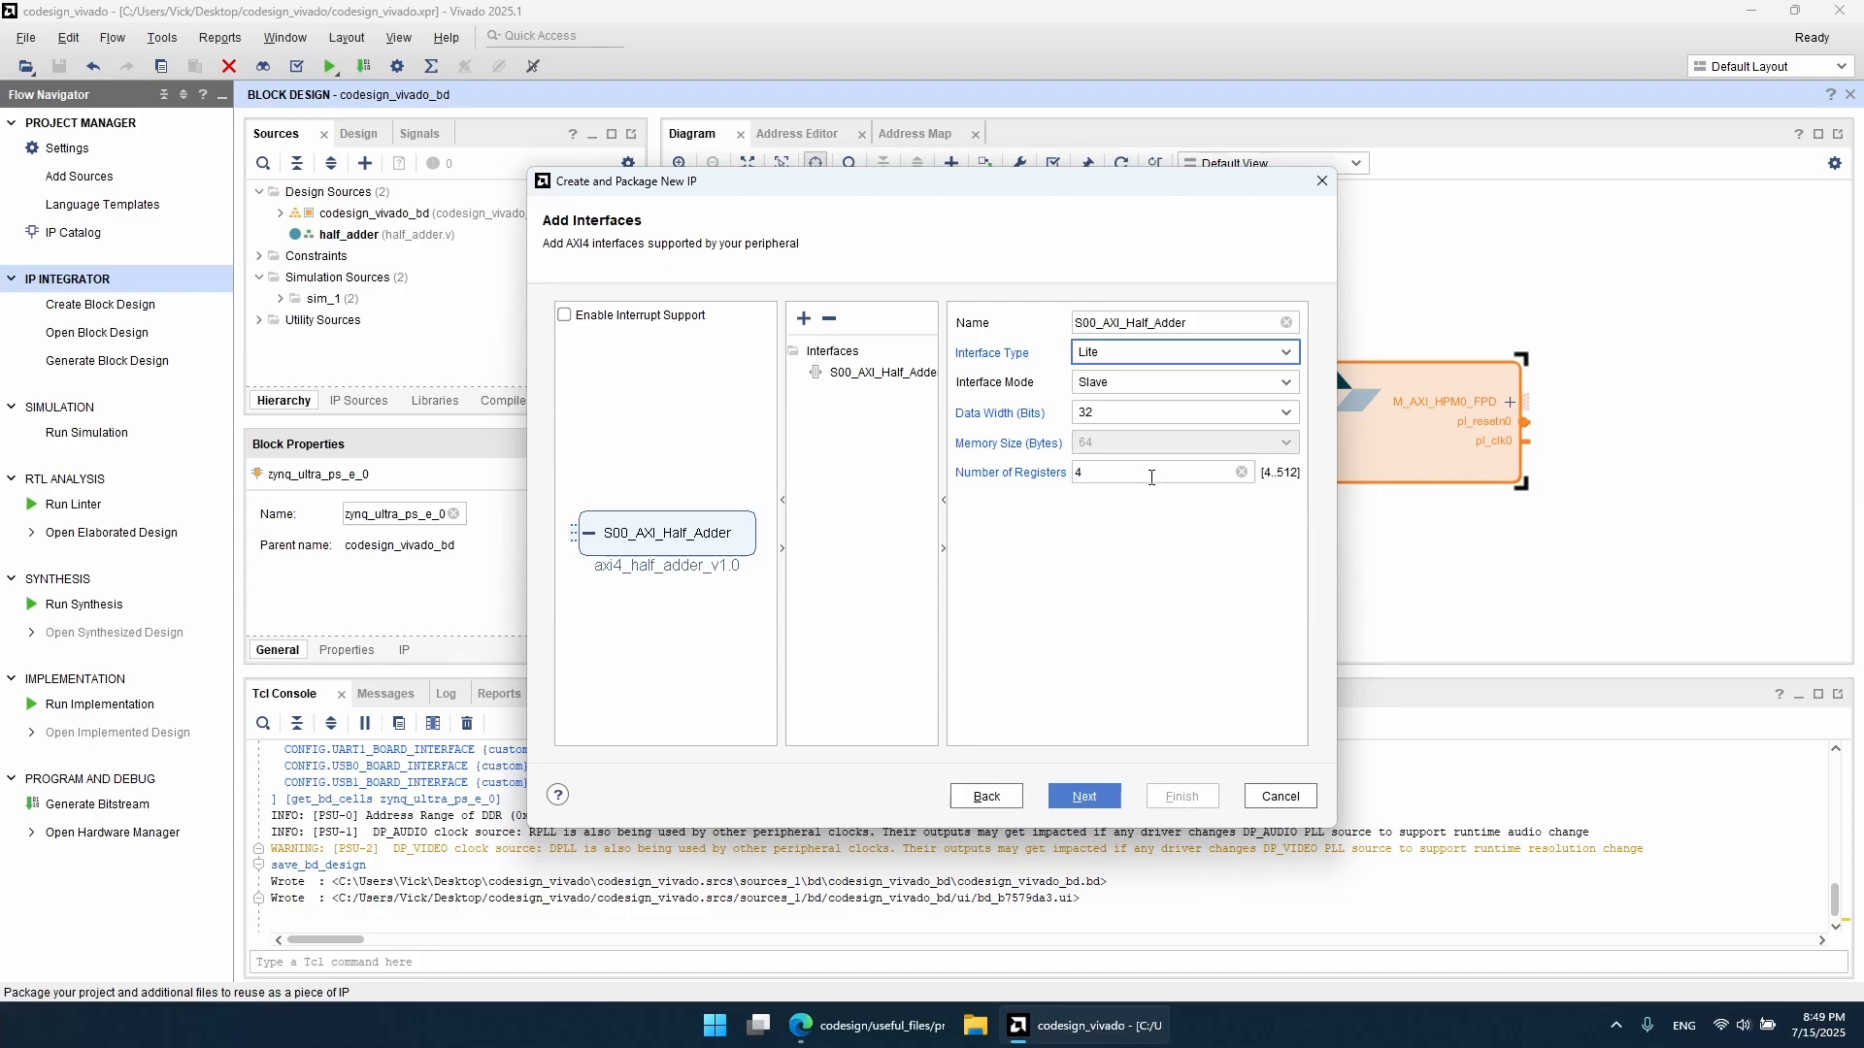
click(1151, 477)
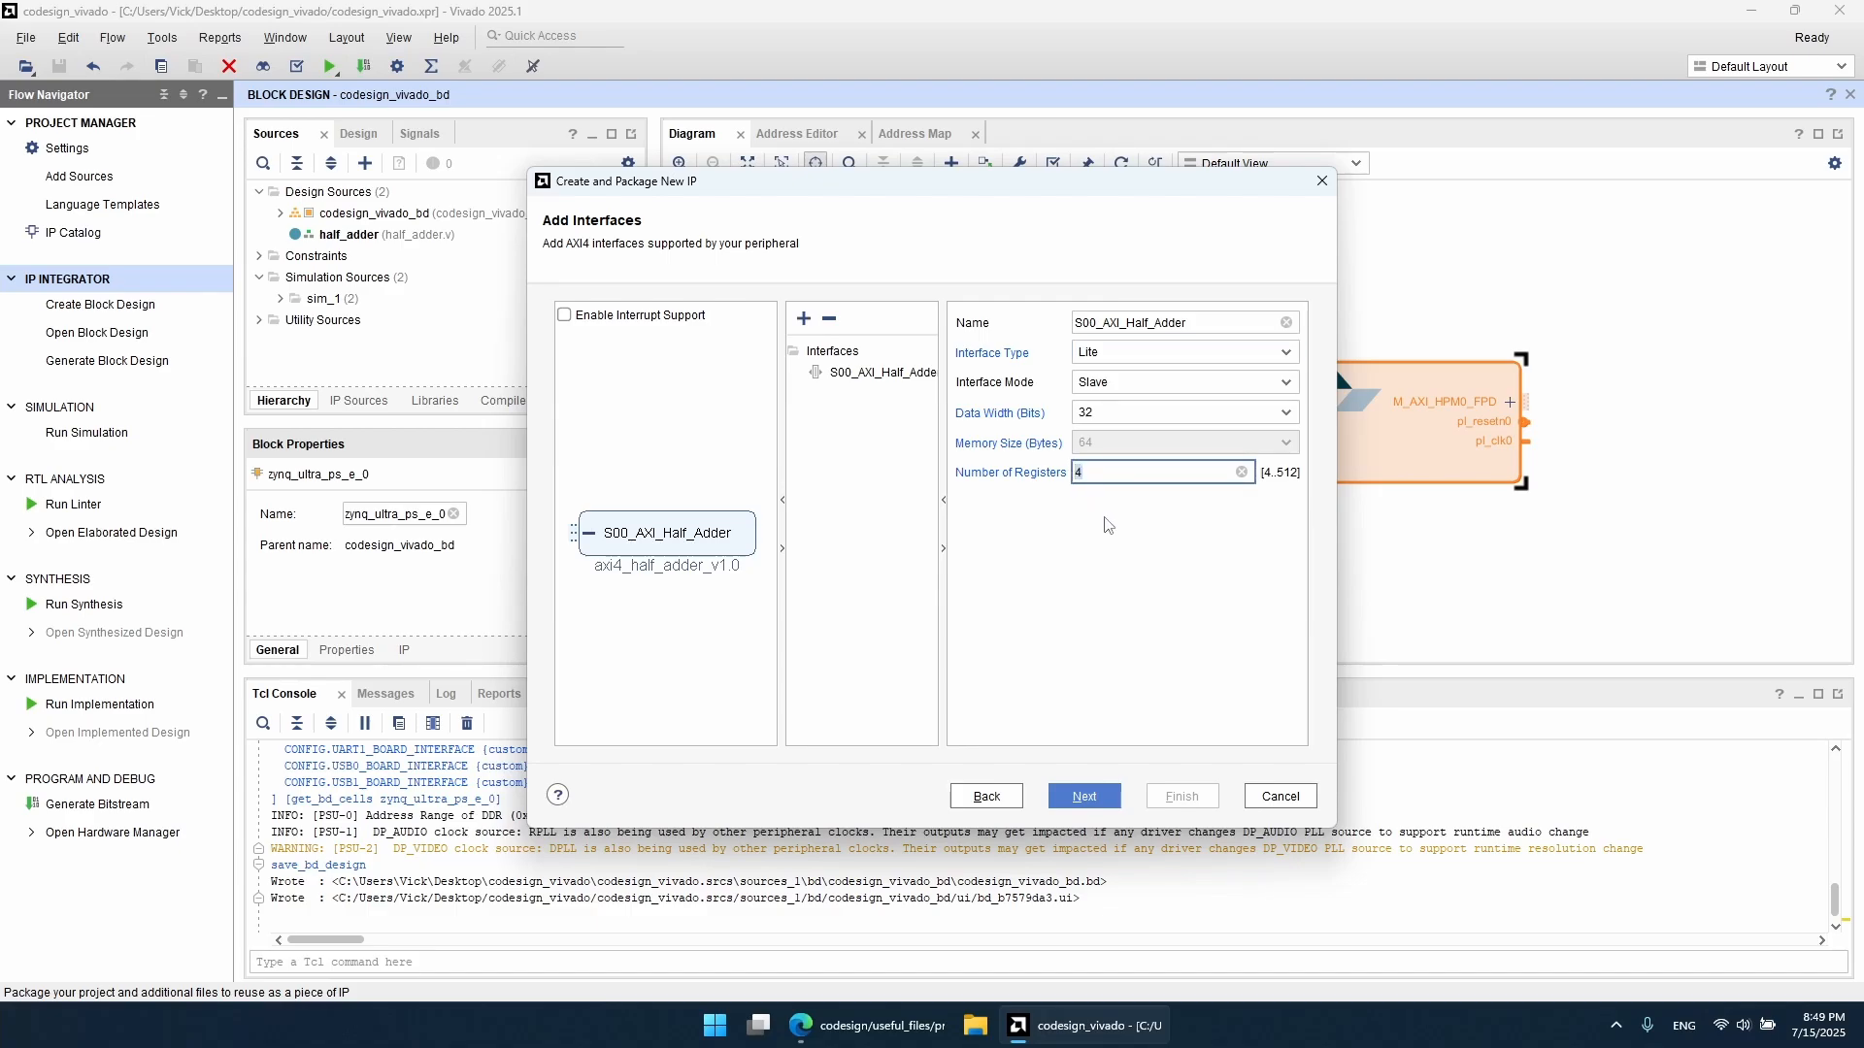
click(1110, 804)
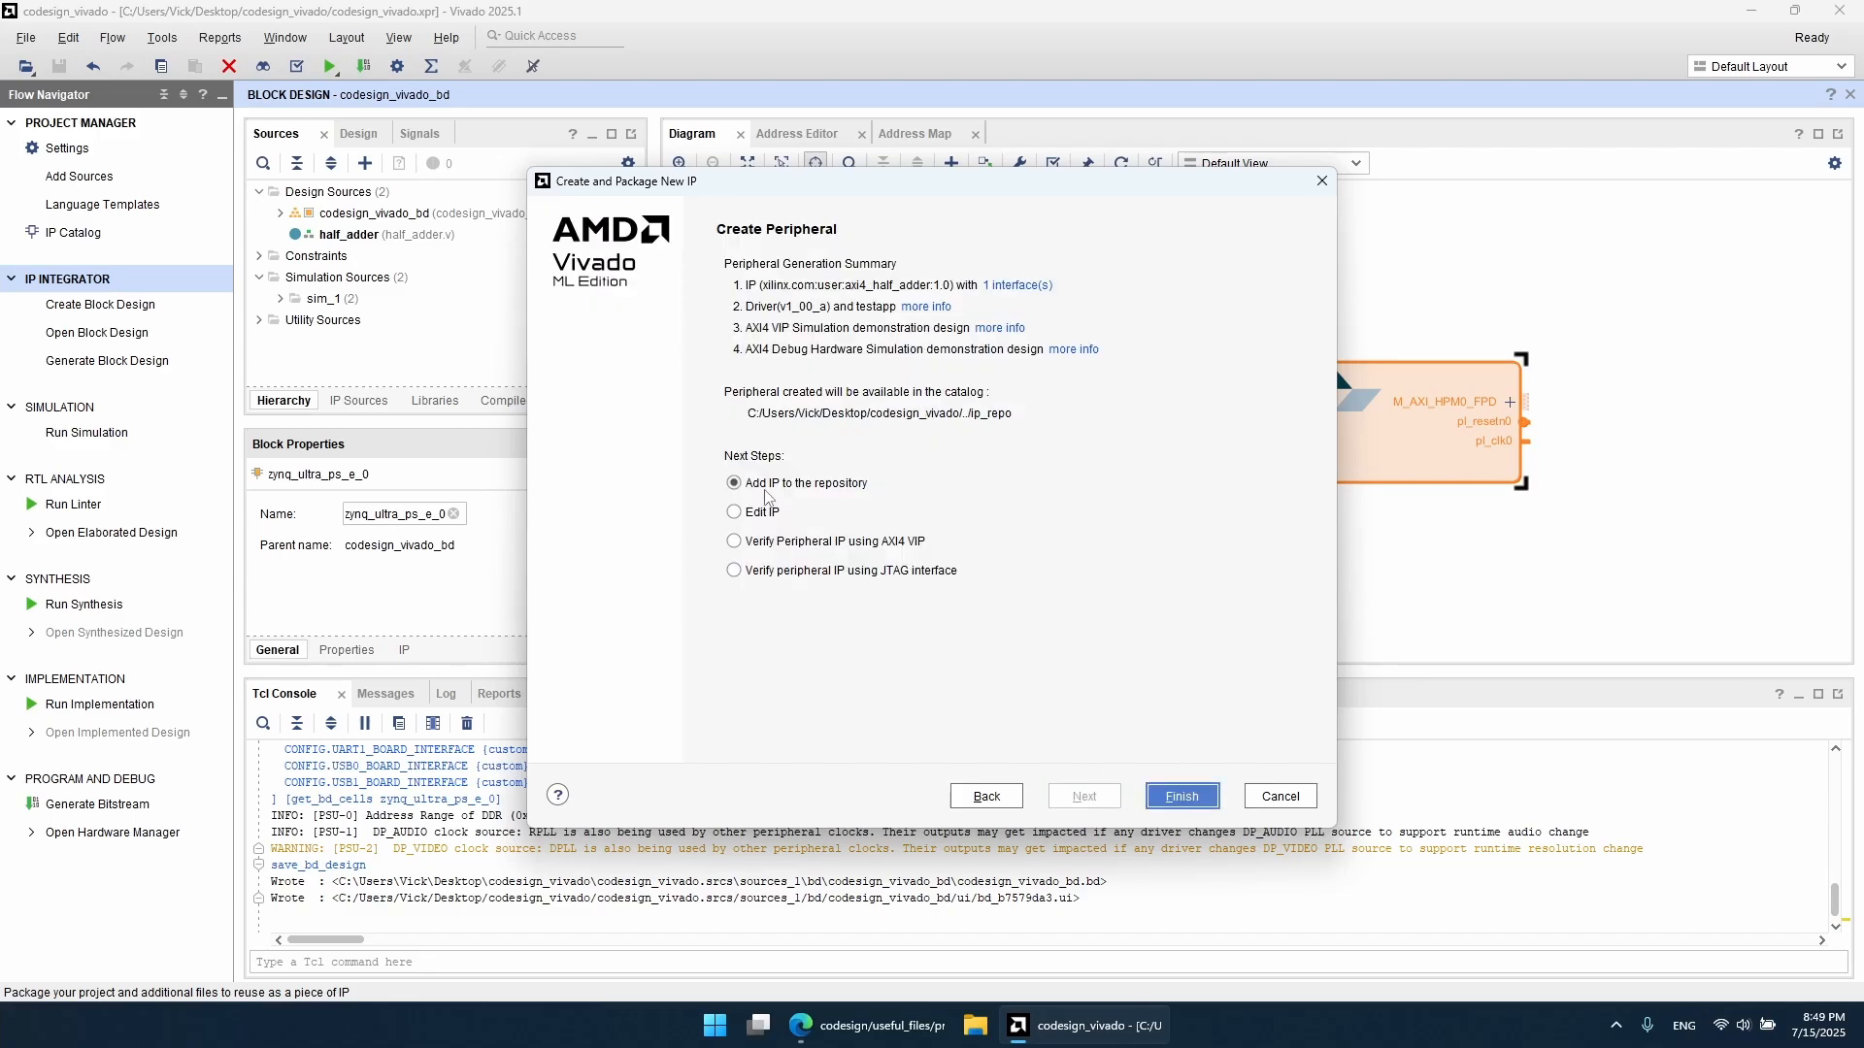
Step: Finish generating the peripheral with Add IP to the repository selected, and try to refresh the IP catalog
click(1183, 797)
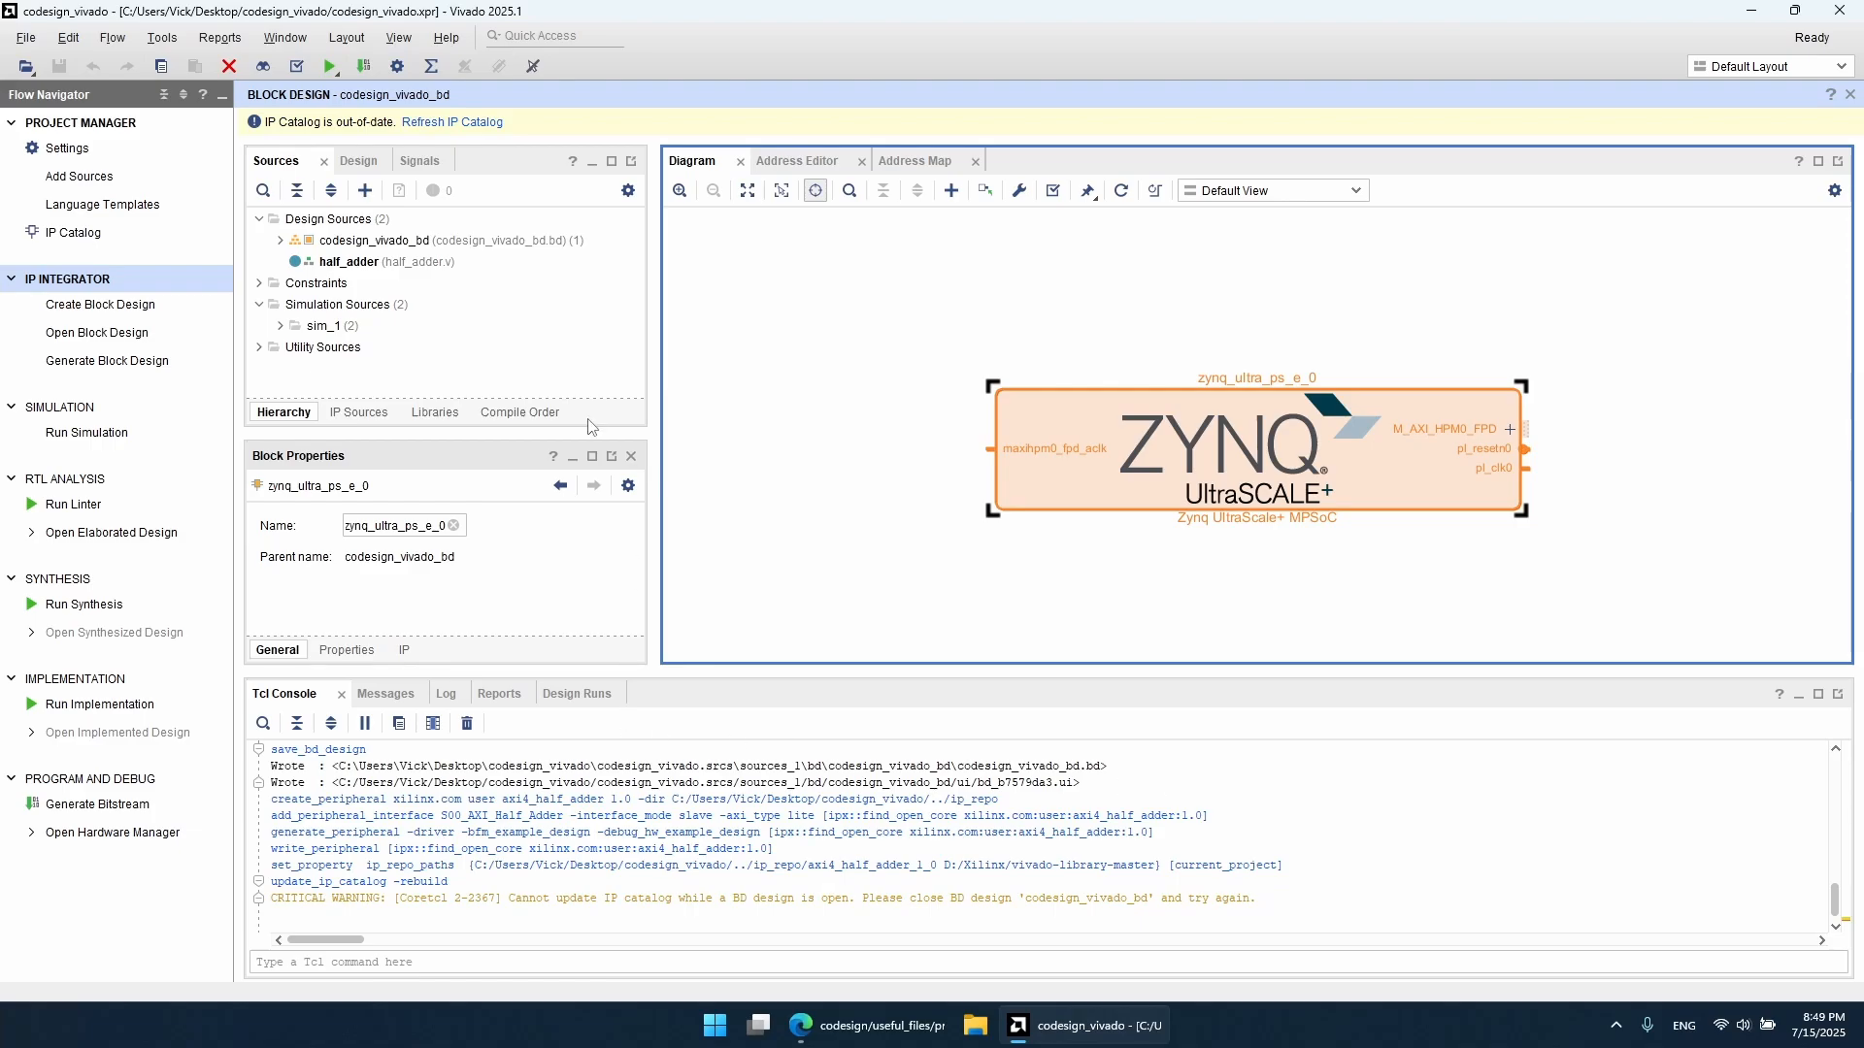
click(476, 124)
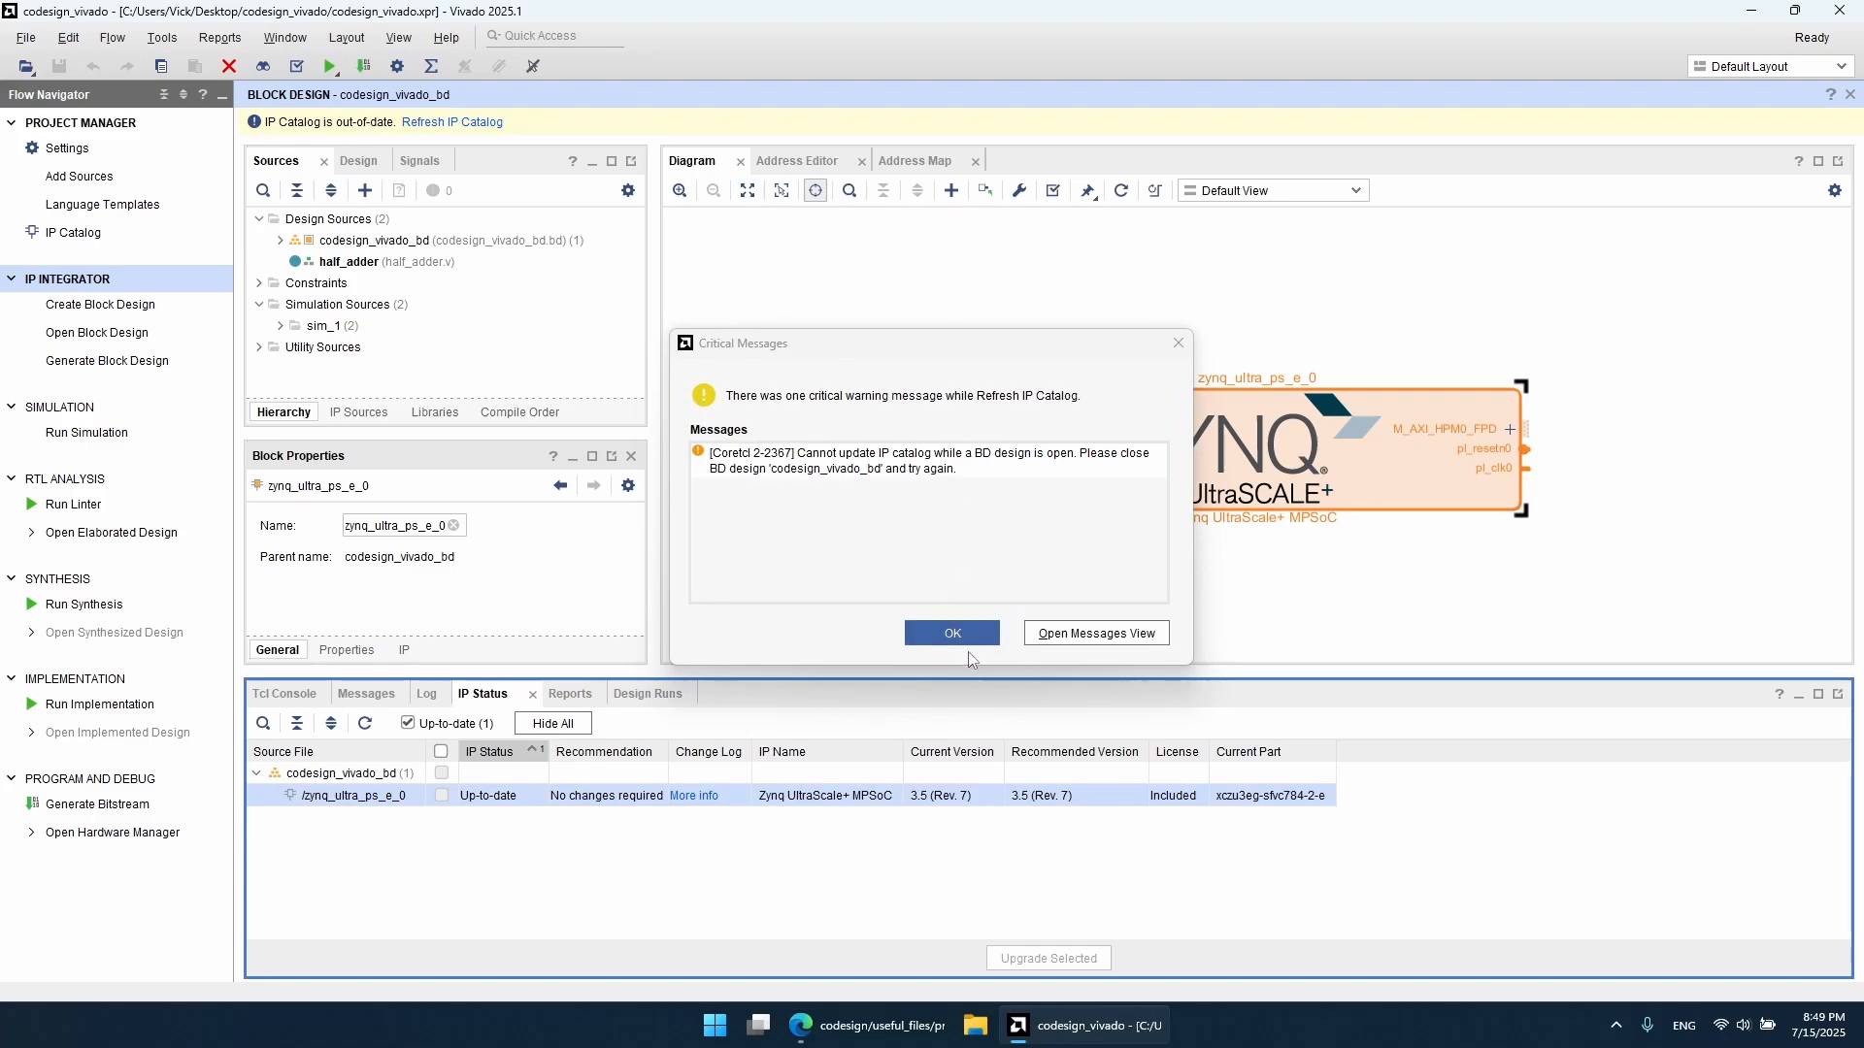
click(953, 634)
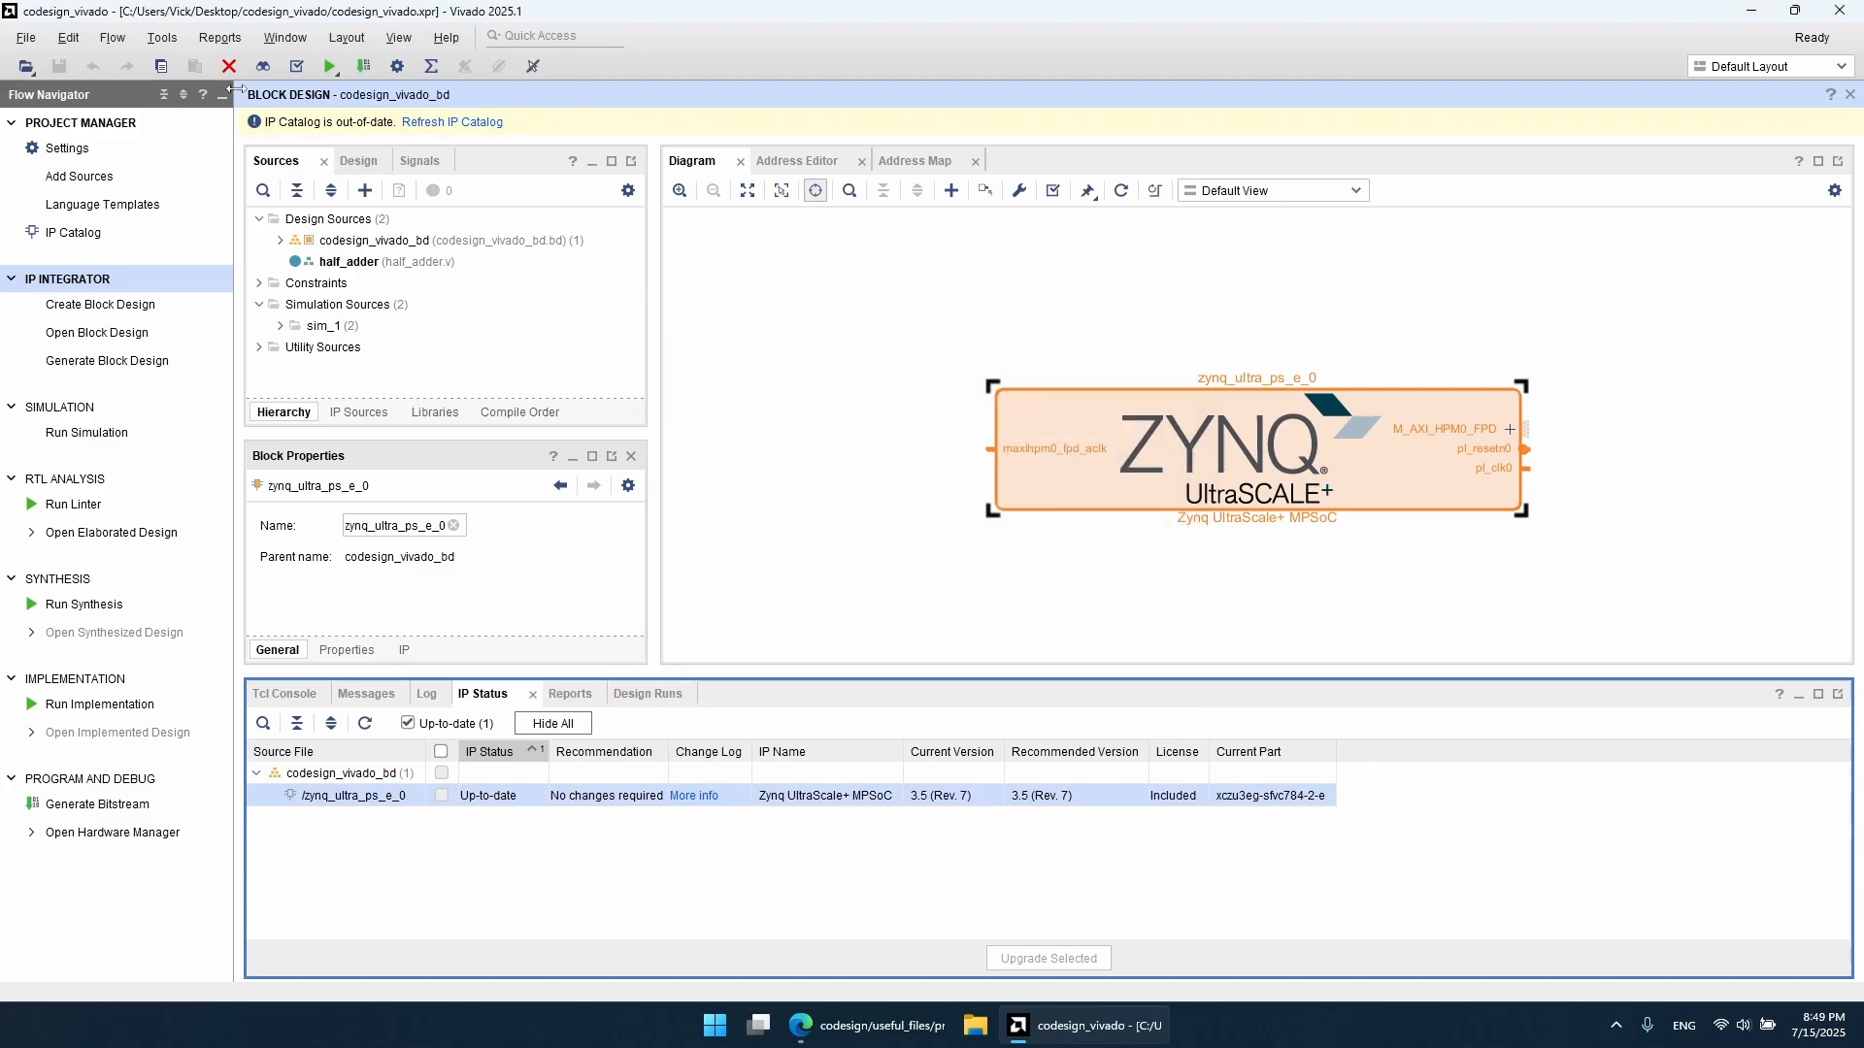
Step: Close the codesign_vivado_bd block design and refresh the out-of-date IP catalog
click(1850, 94)
click(890, 557)
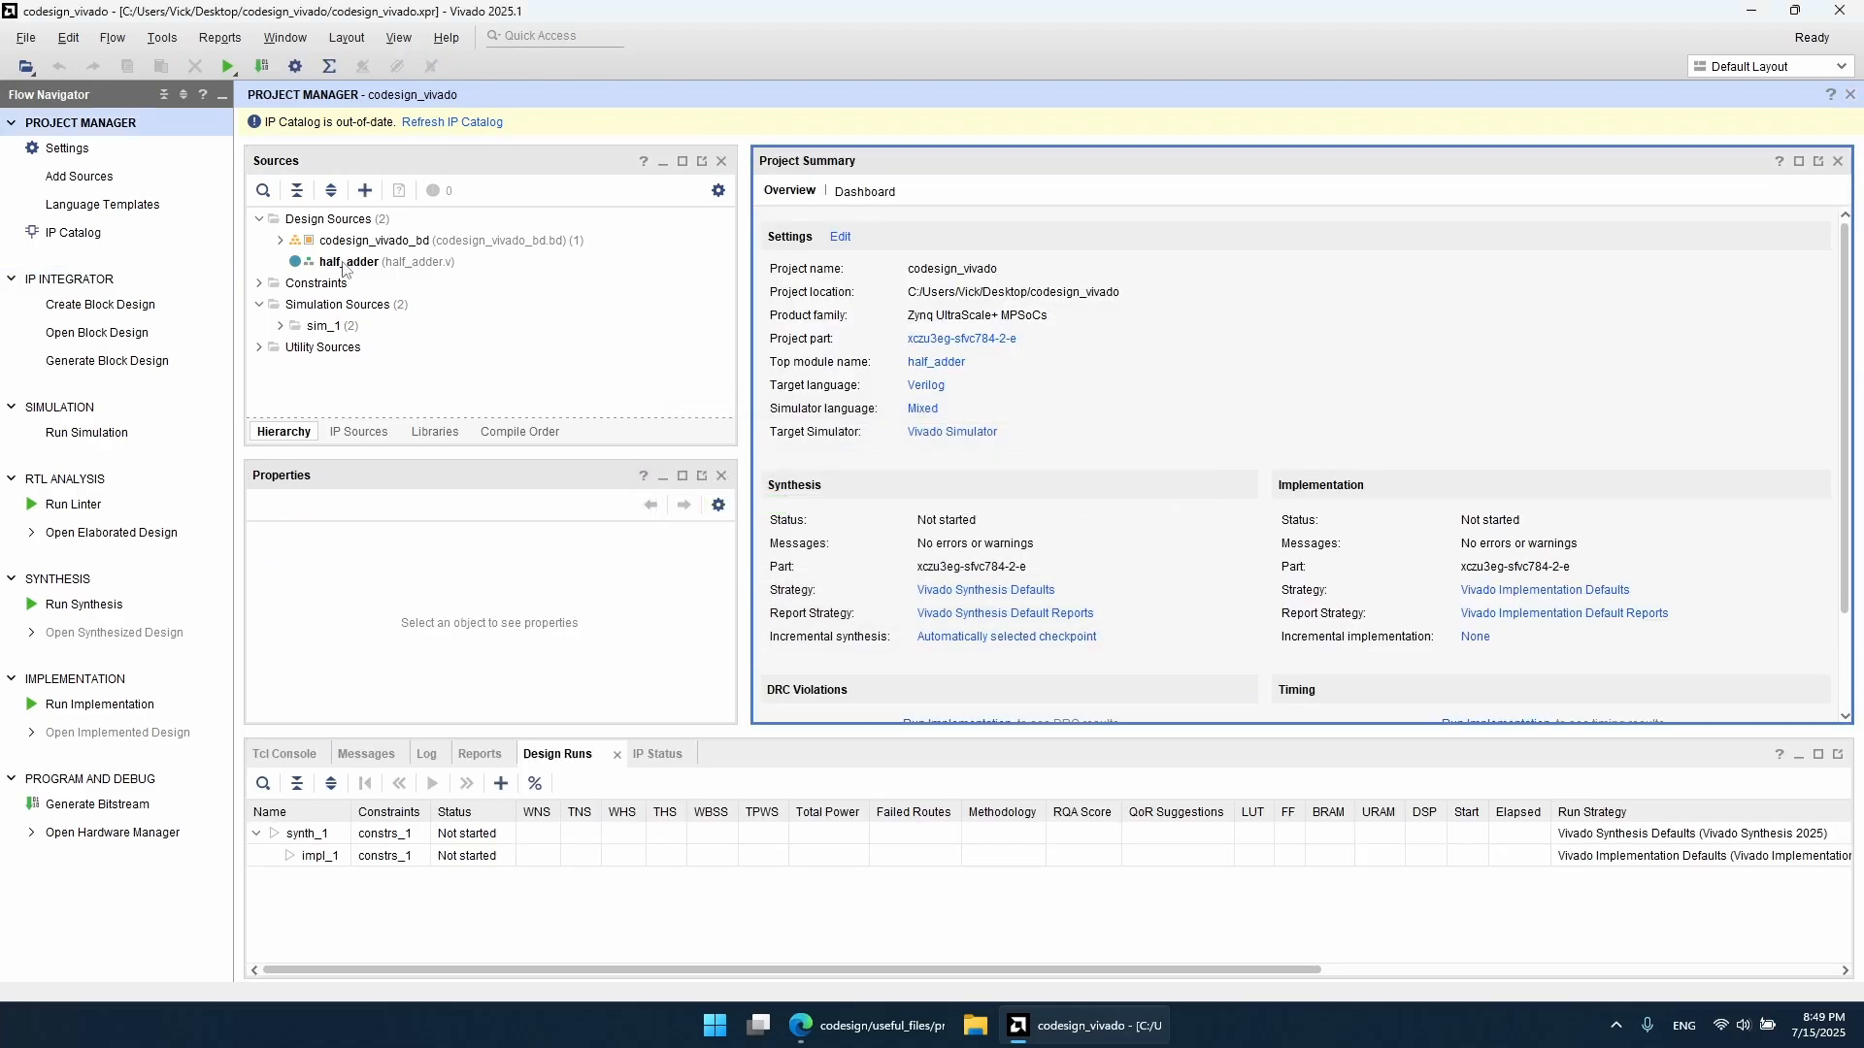
click(452, 122)
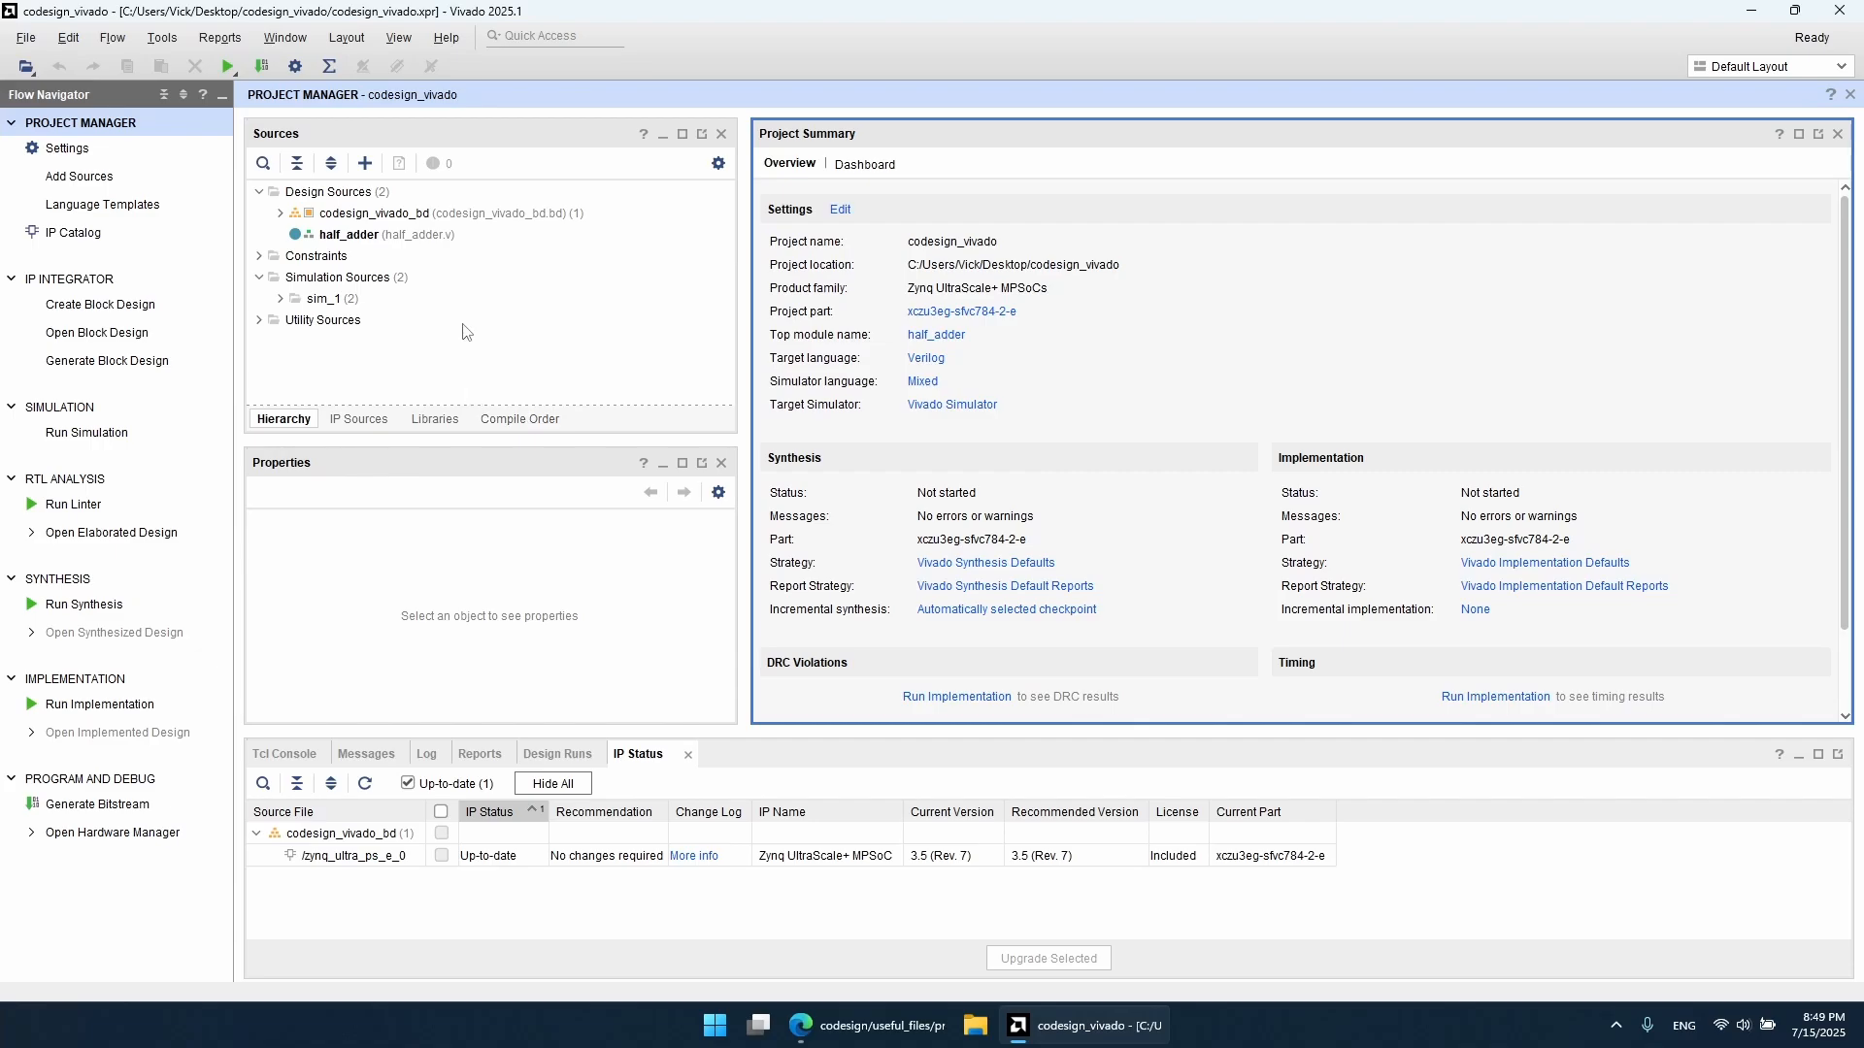
Step: Find axi4_half_adder_v1.0 under AXI Peripheral in the IP catalog's user repository and edit it in IP Packager with the default project name and location
click(290, 42)
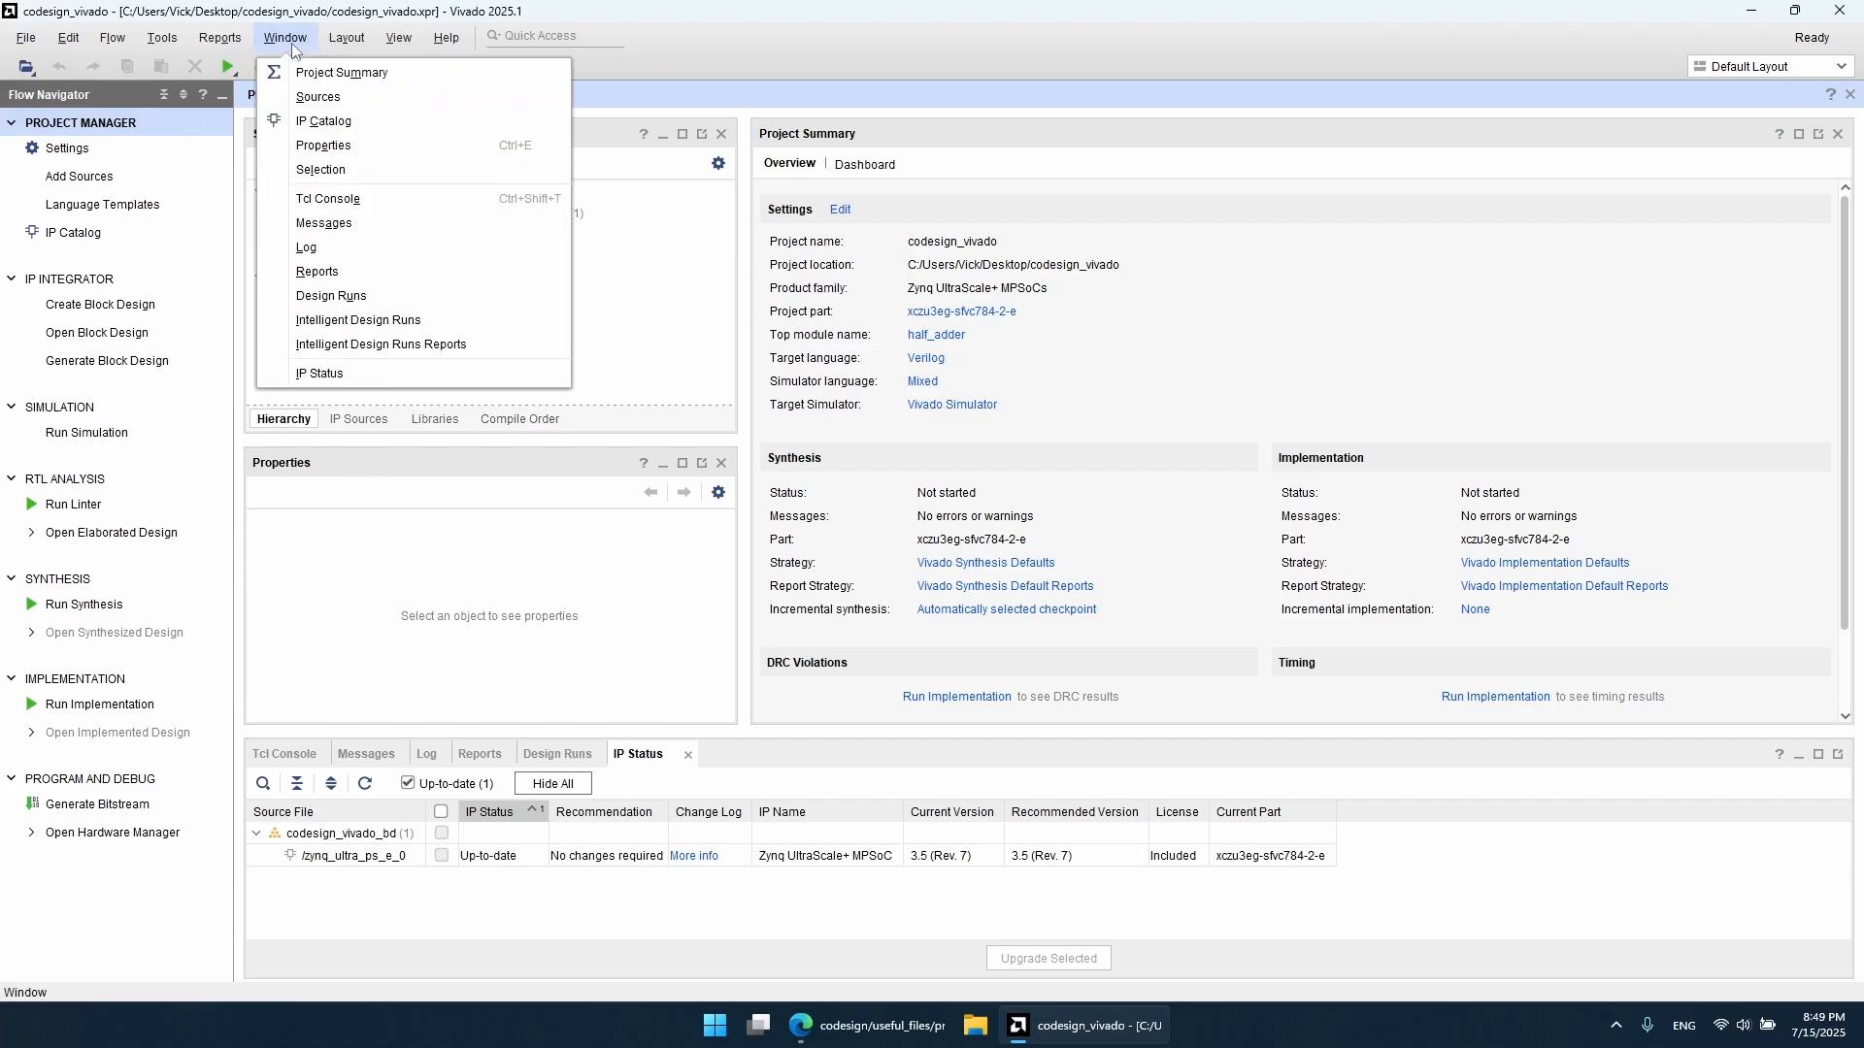
click(326, 120)
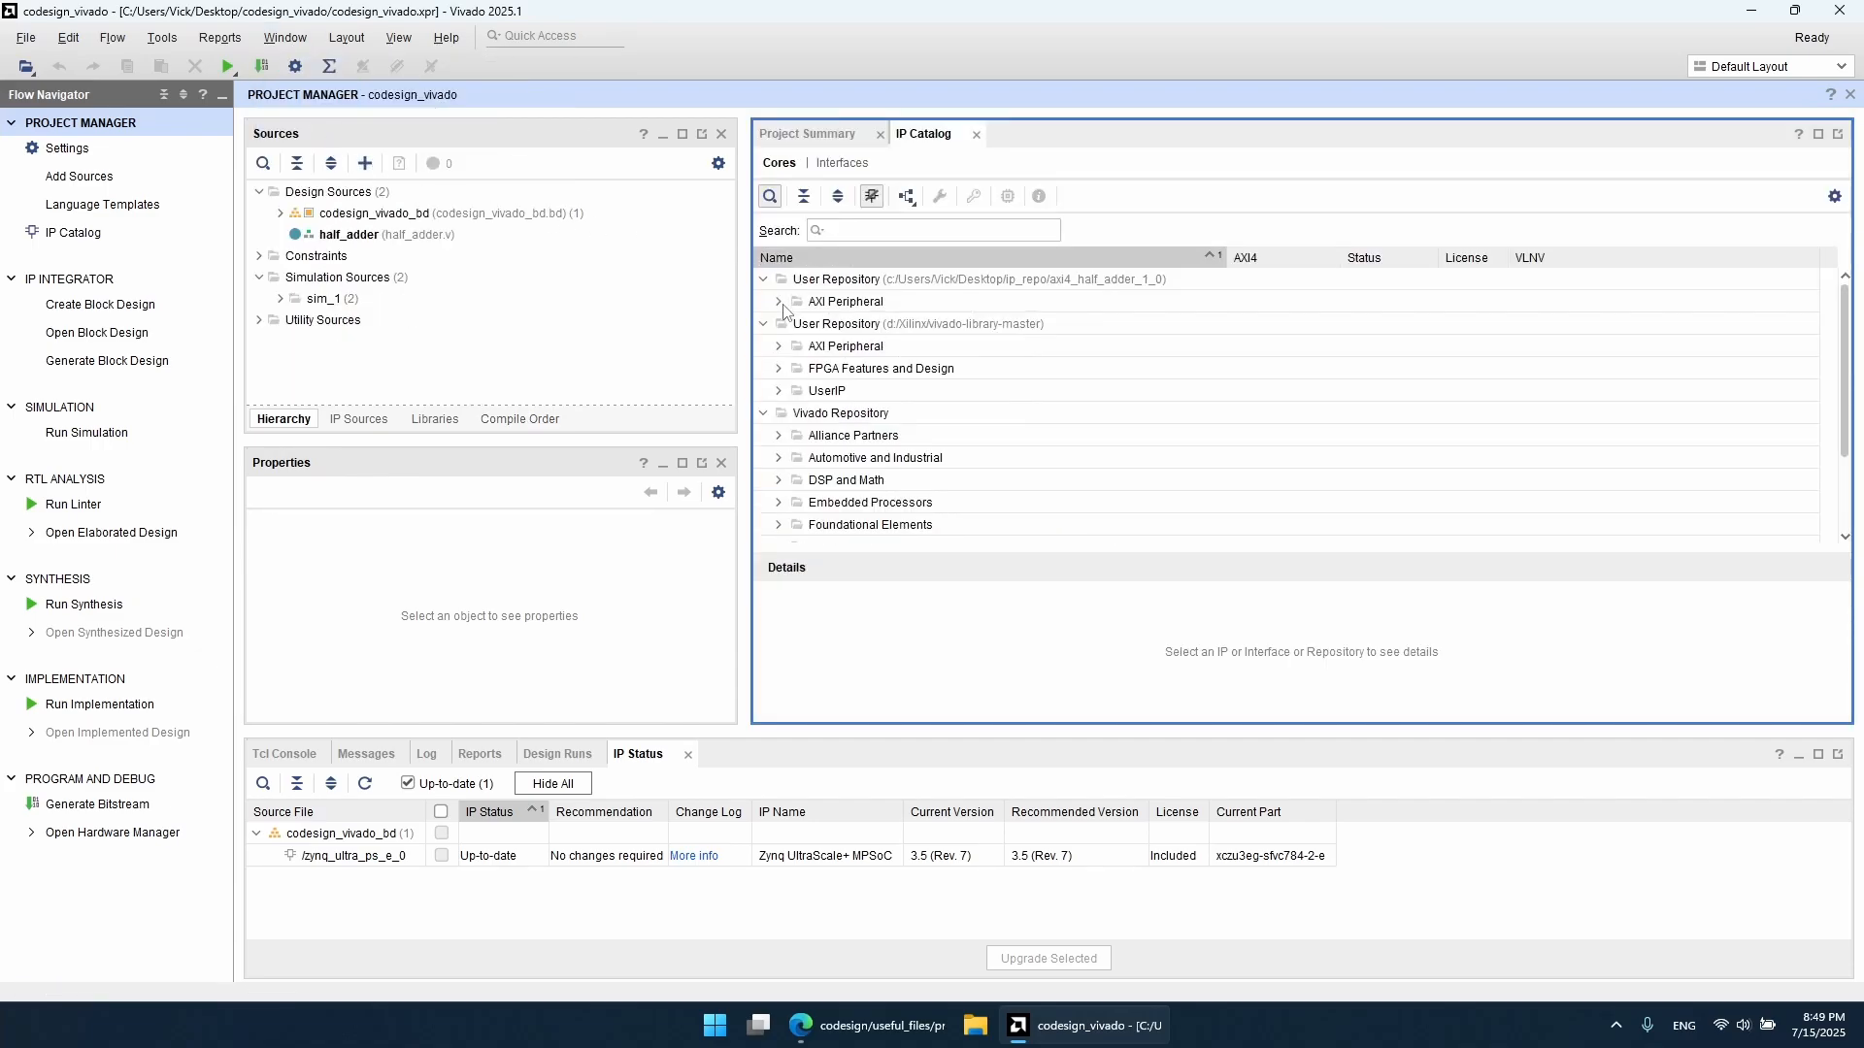
click(778, 303)
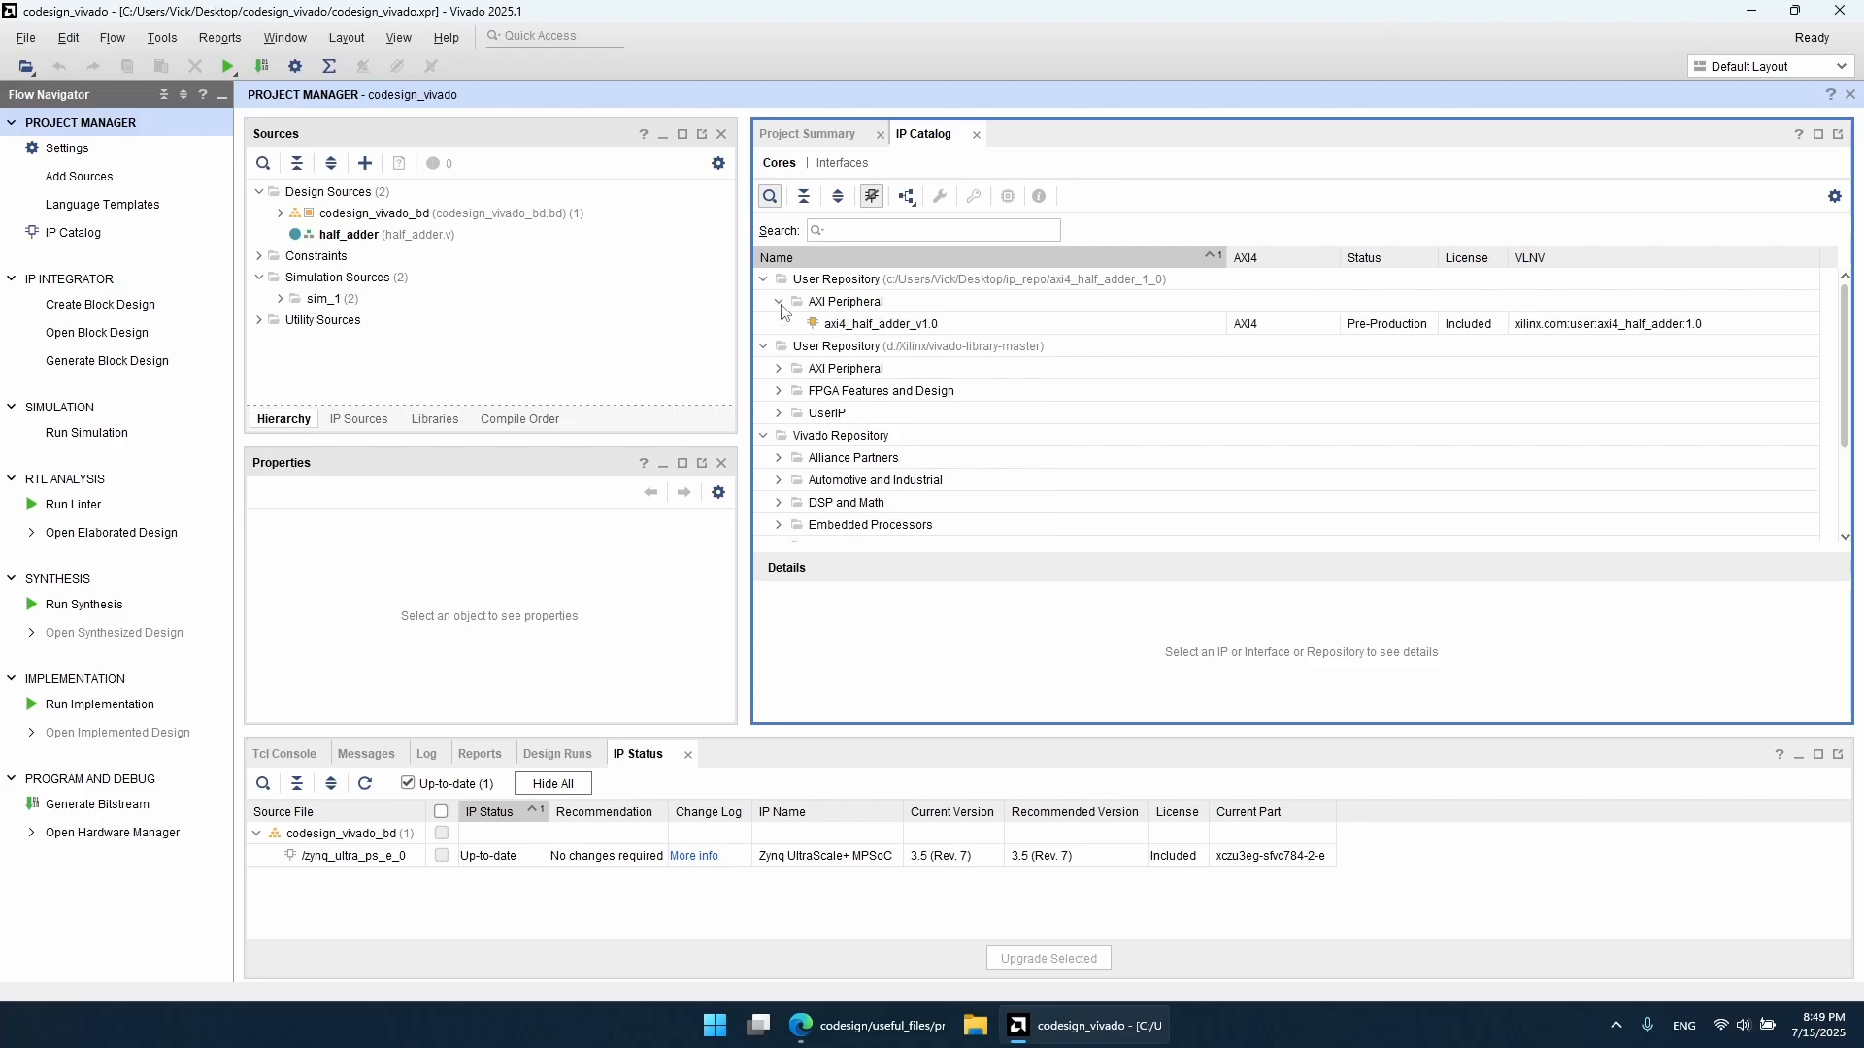
click(864, 301)
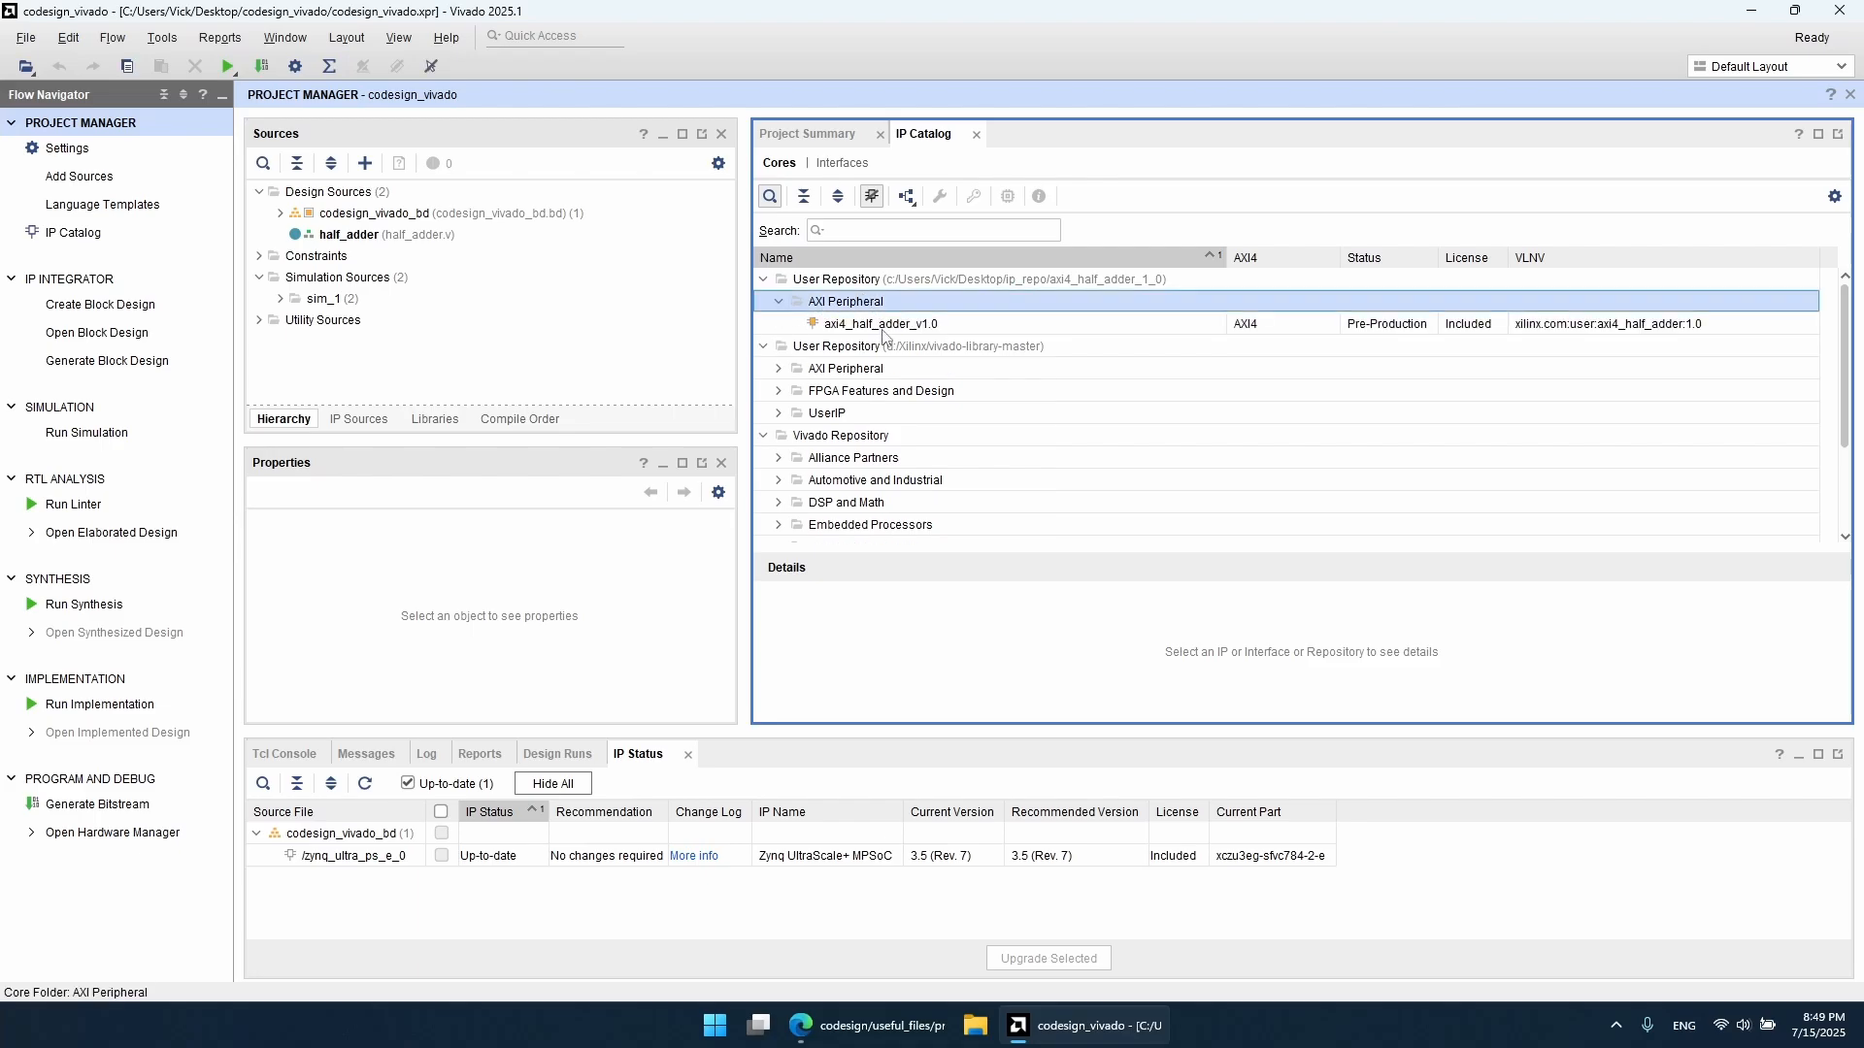
click(883, 330)
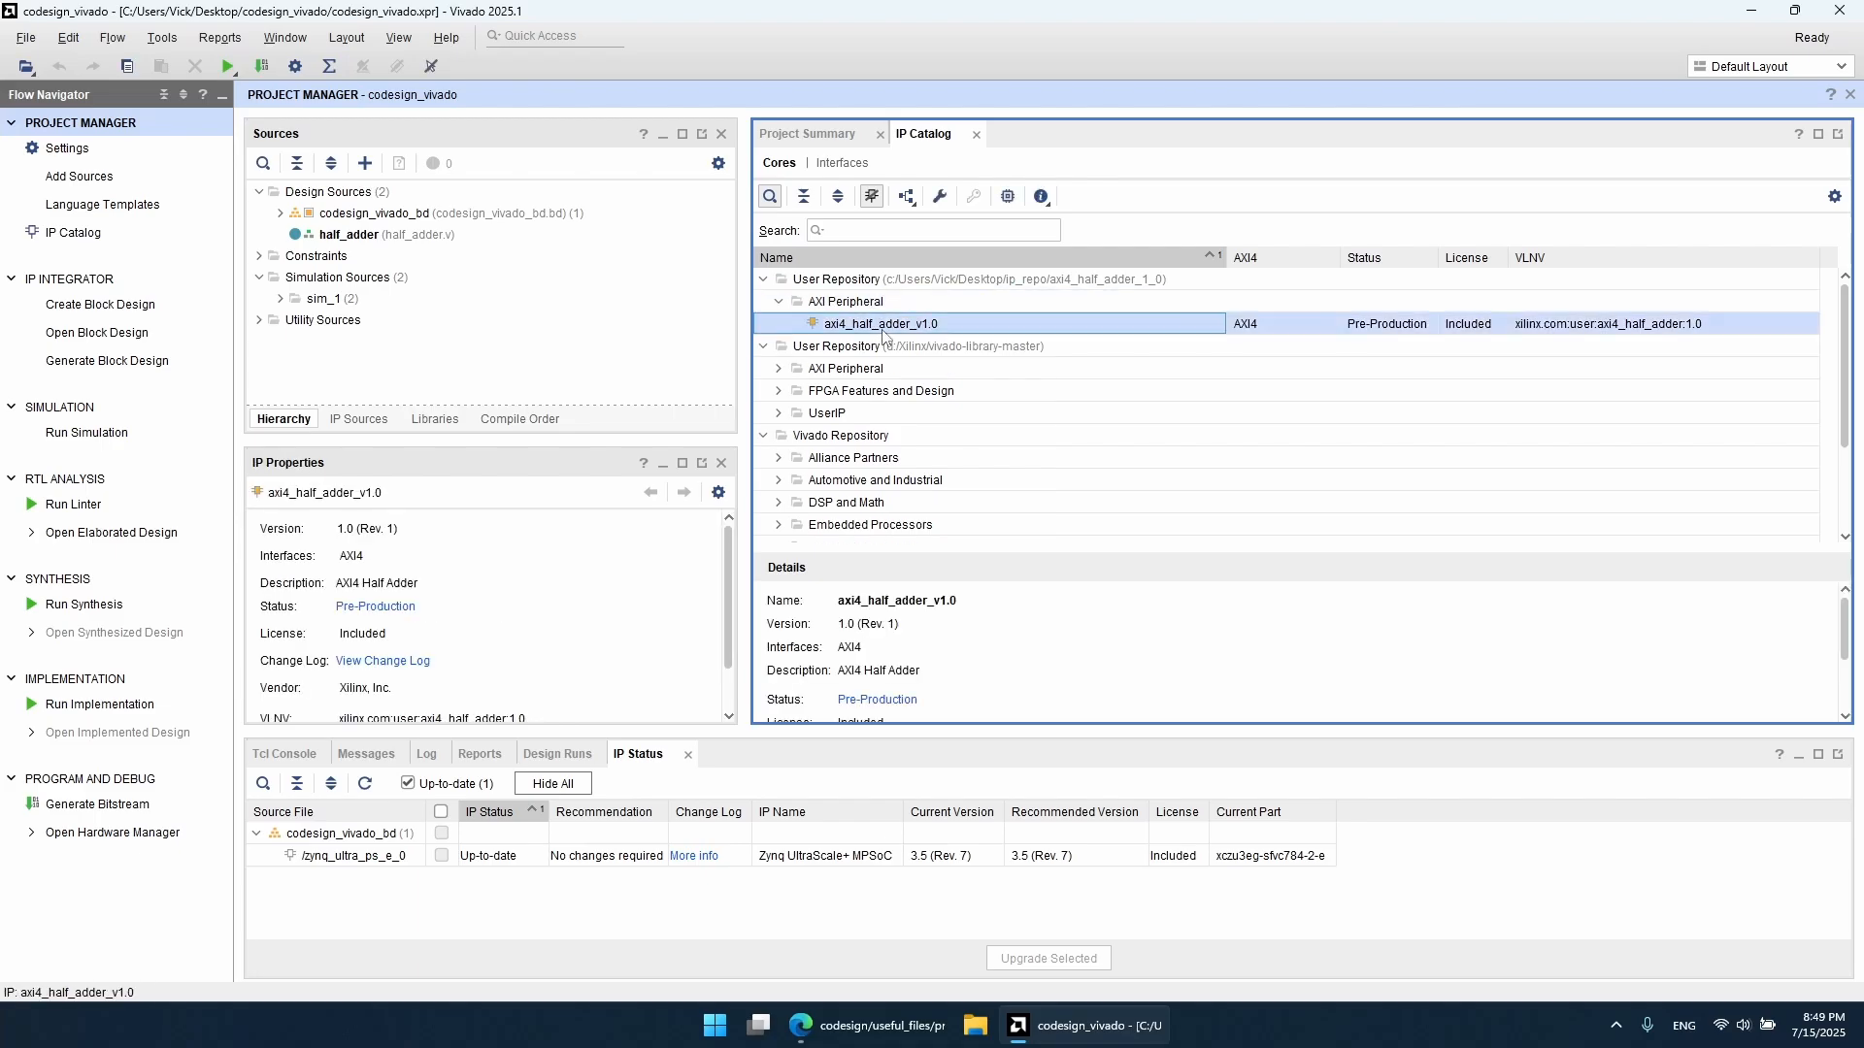
right_click(950, 329)
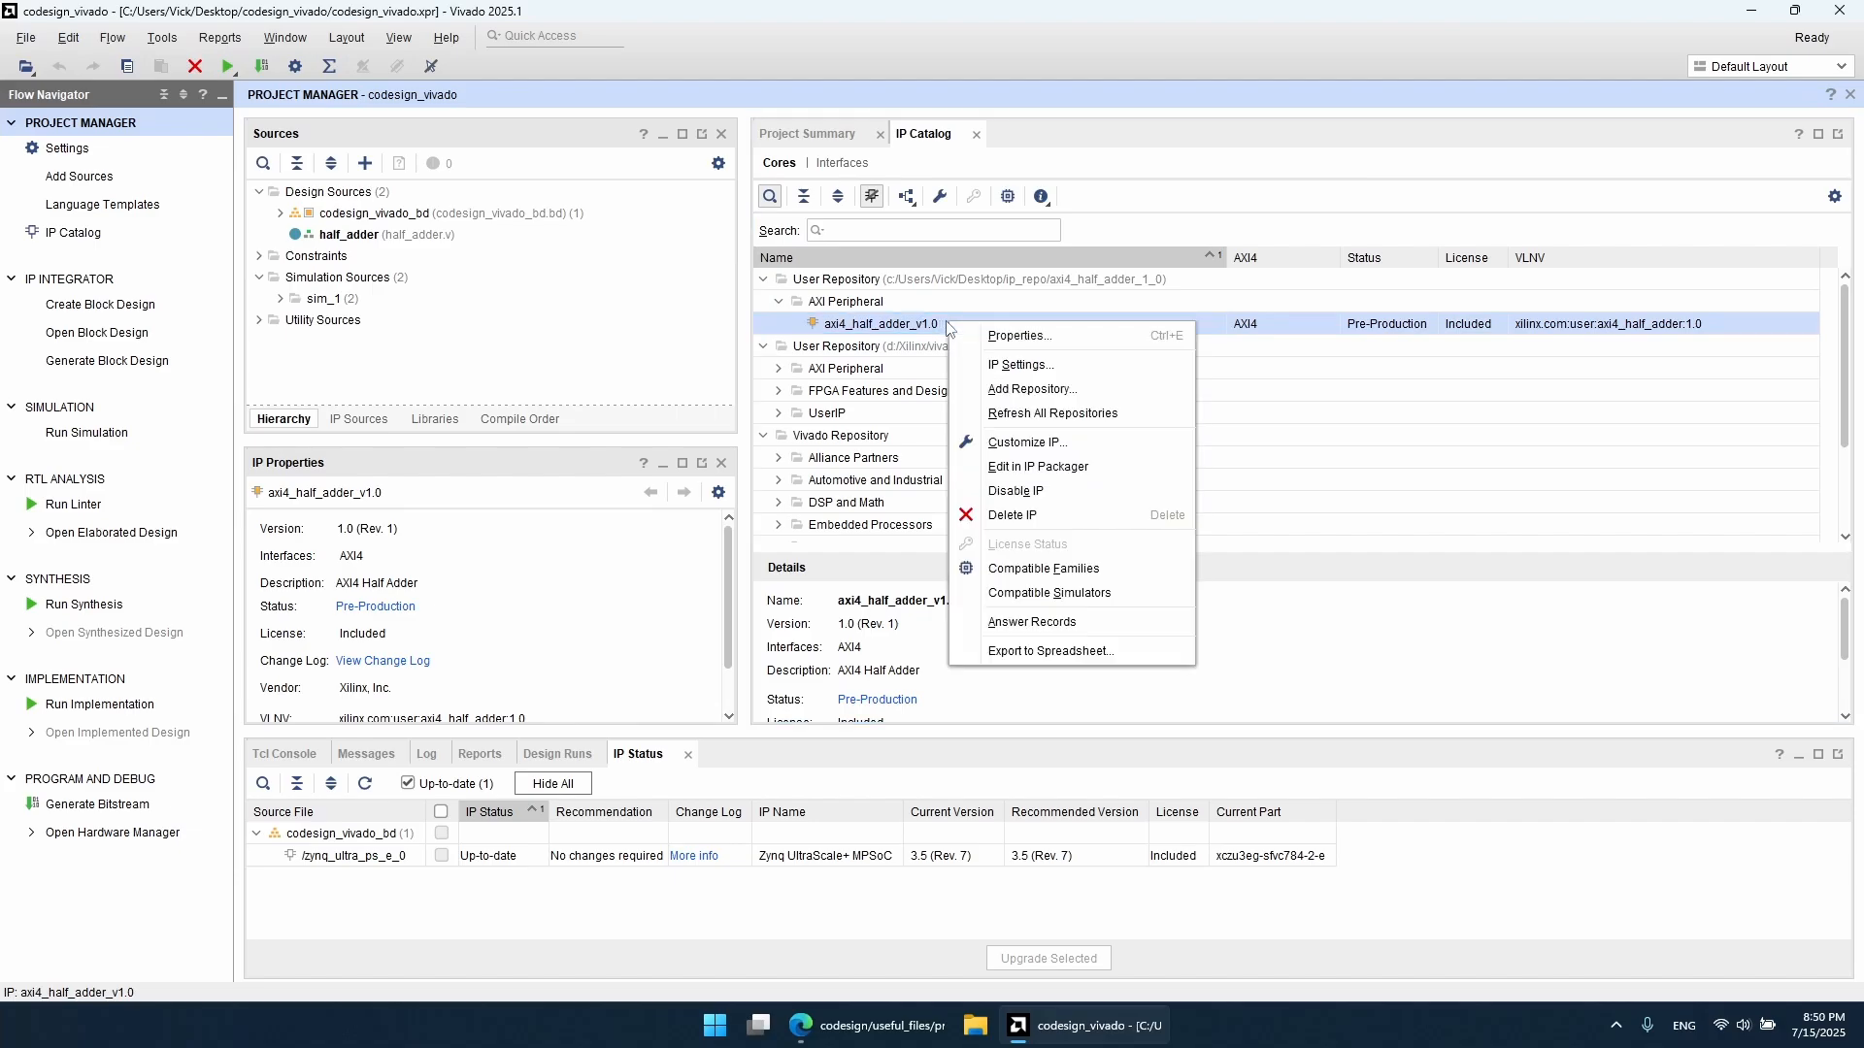
click(1123, 473)
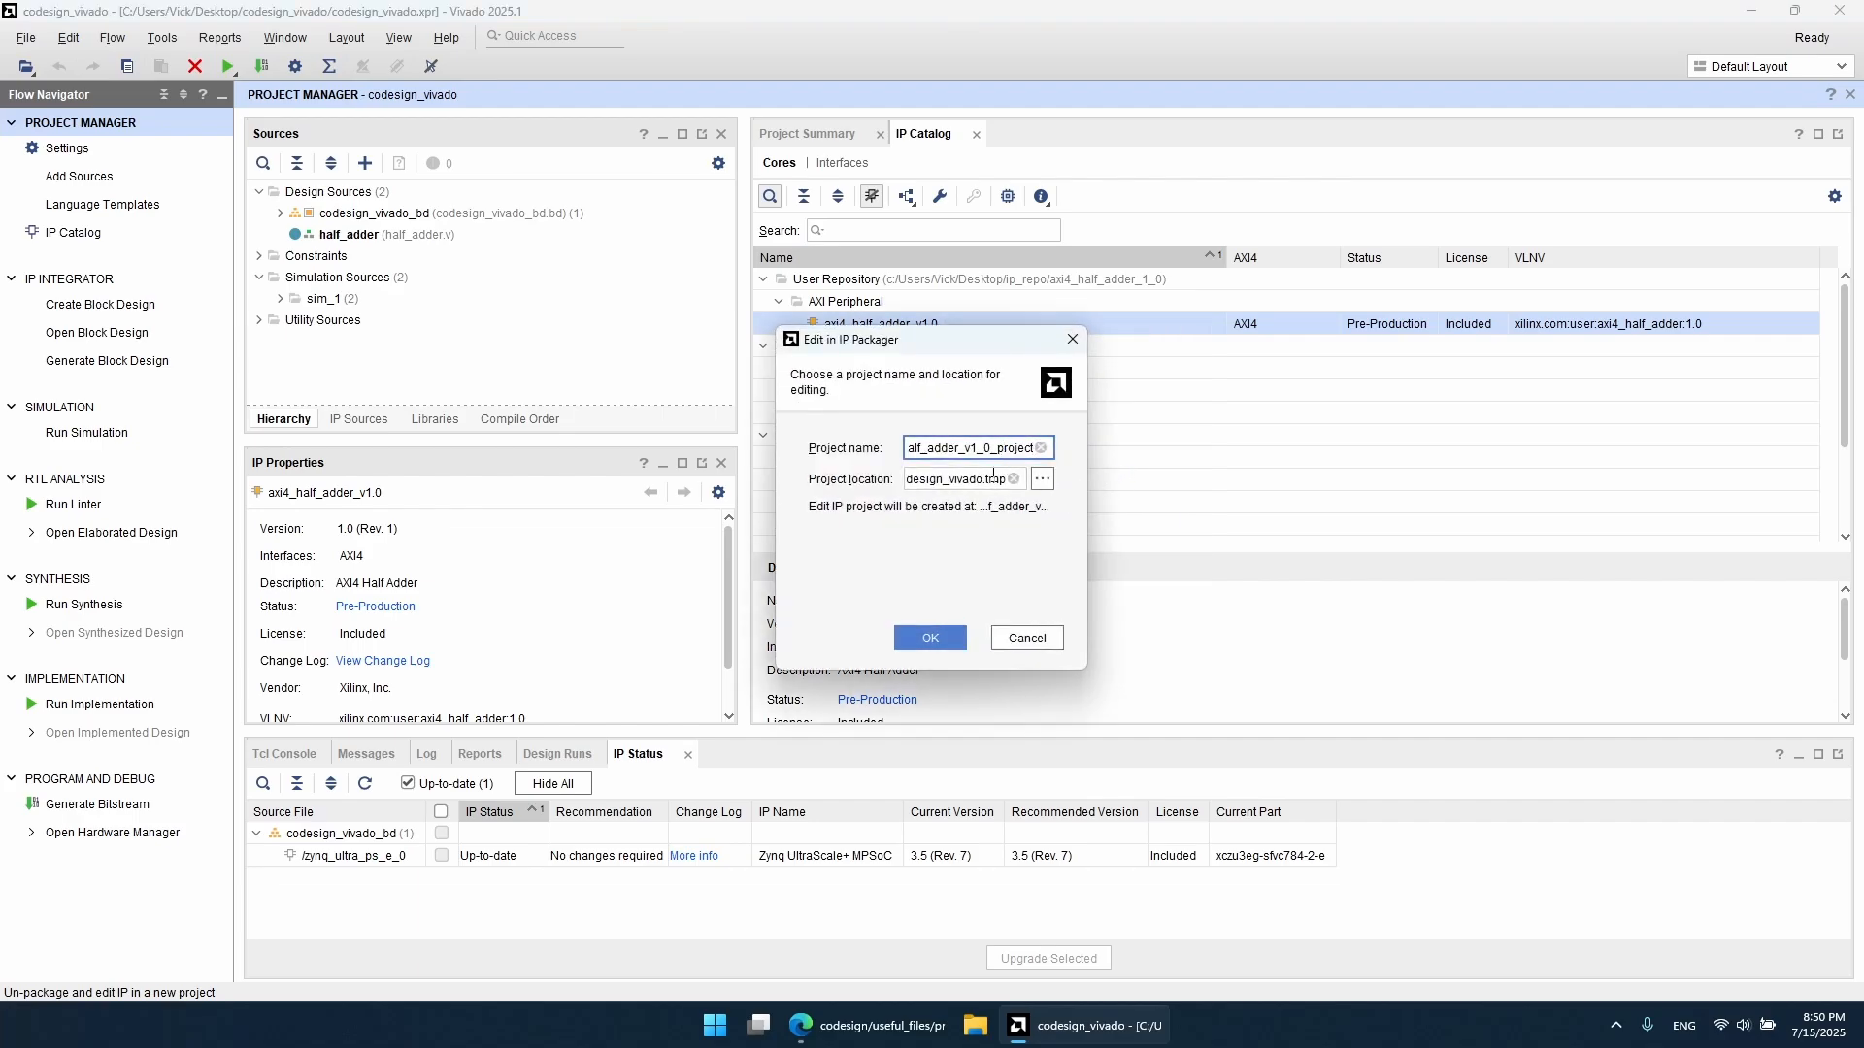
click(931, 641)
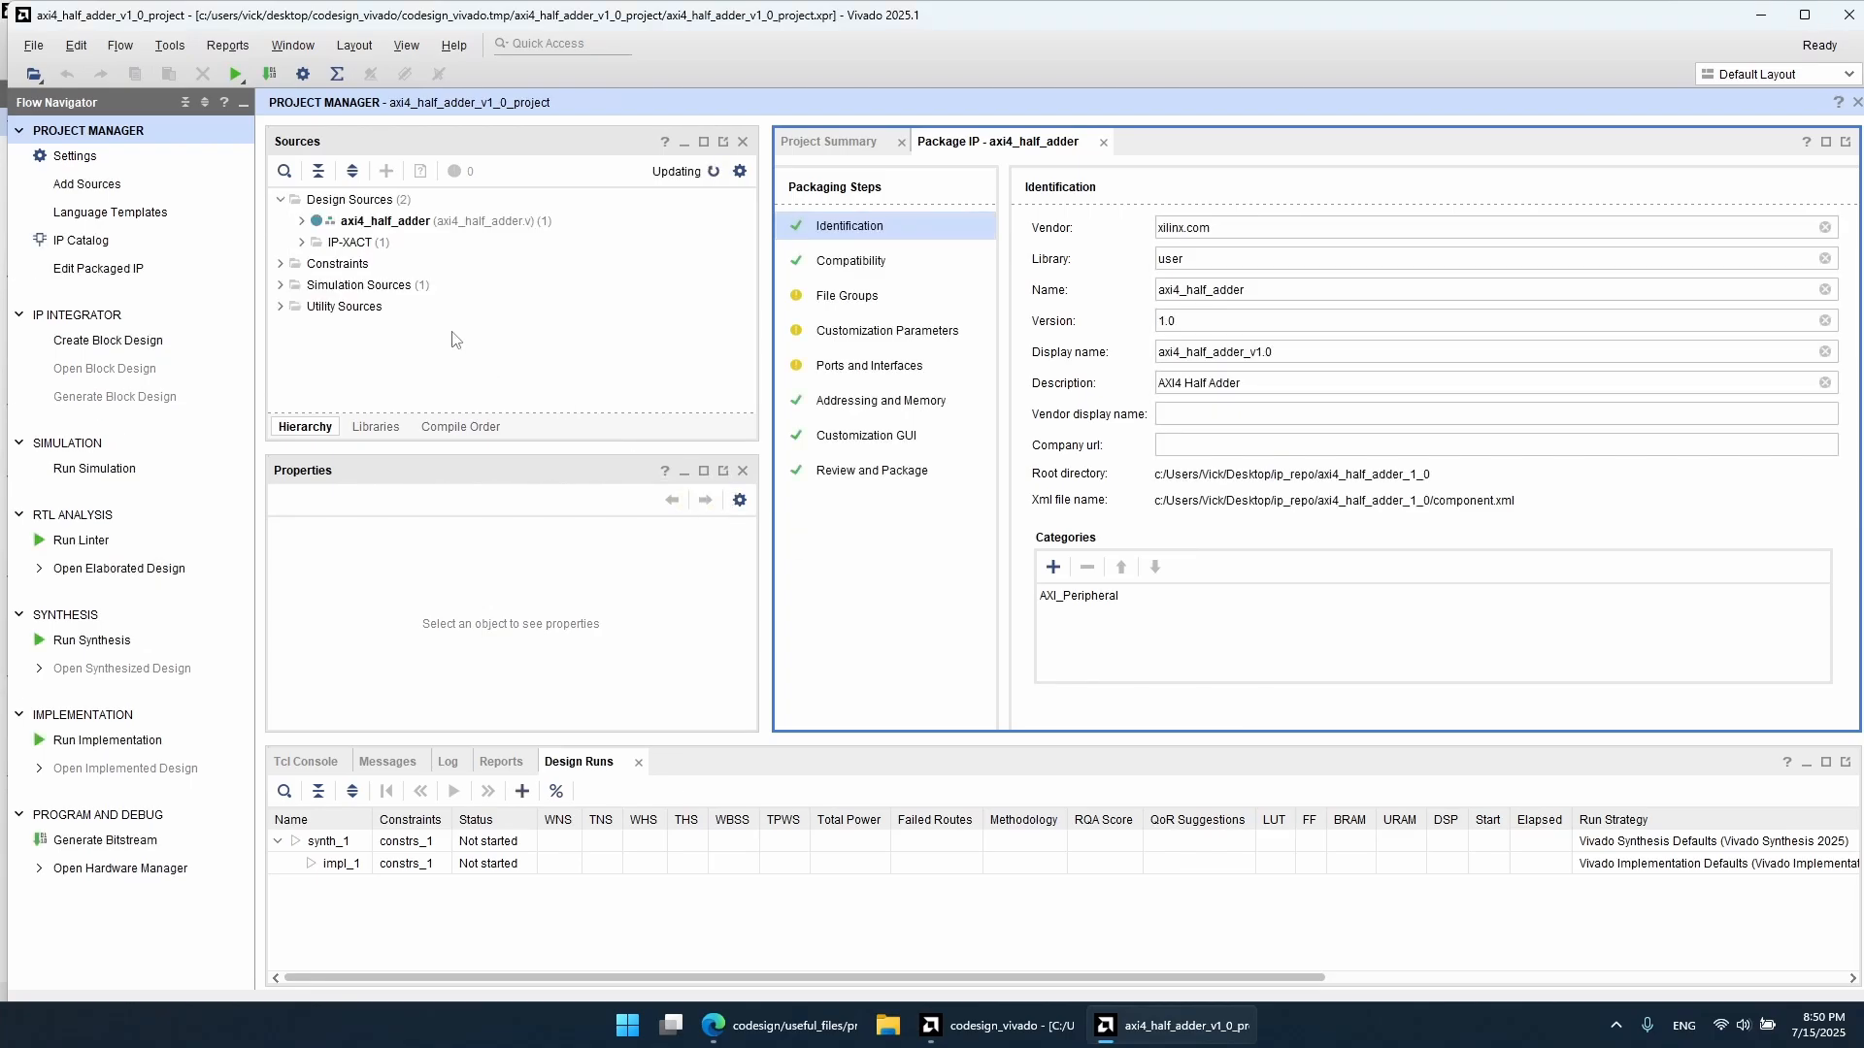
Step: Examine the code of axi4_half_adder.v and its S00_AXI_Half_Adder slave lite module, and close both files
click(303, 222)
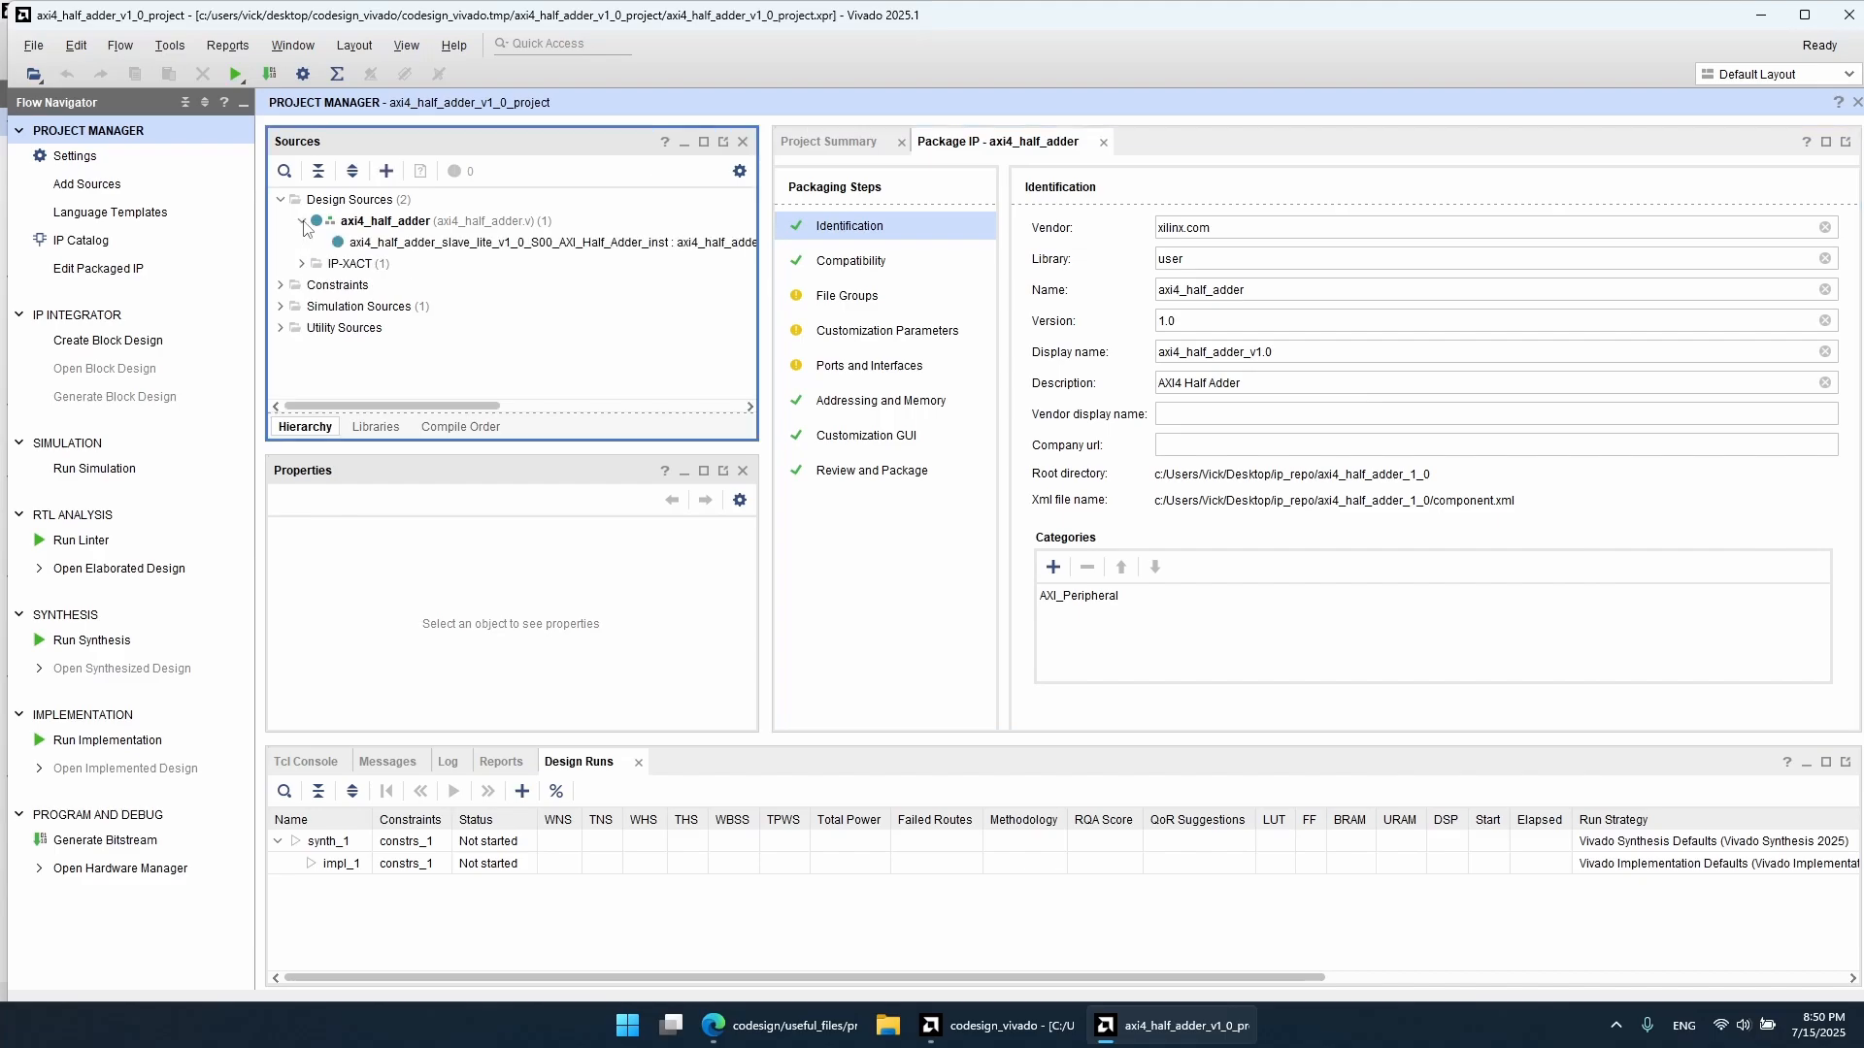
double_click(391, 221)
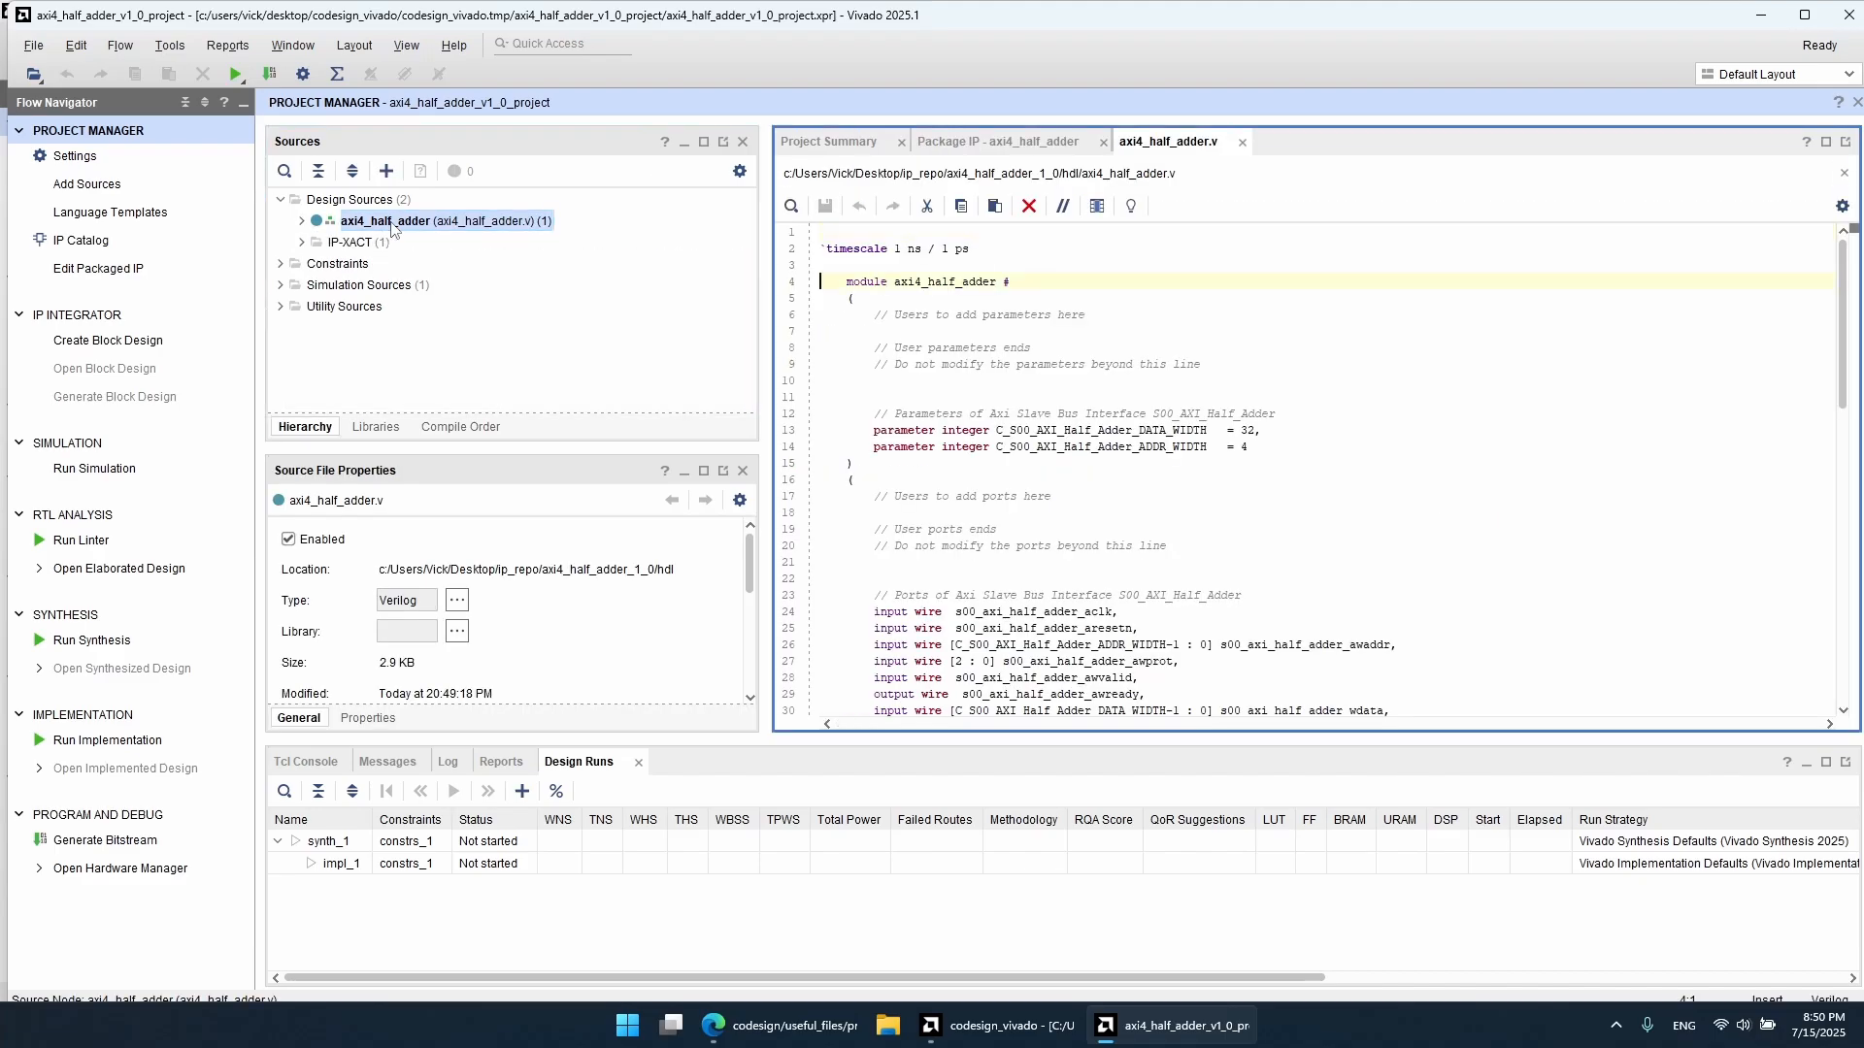
click(301, 222)
click(302, 222)
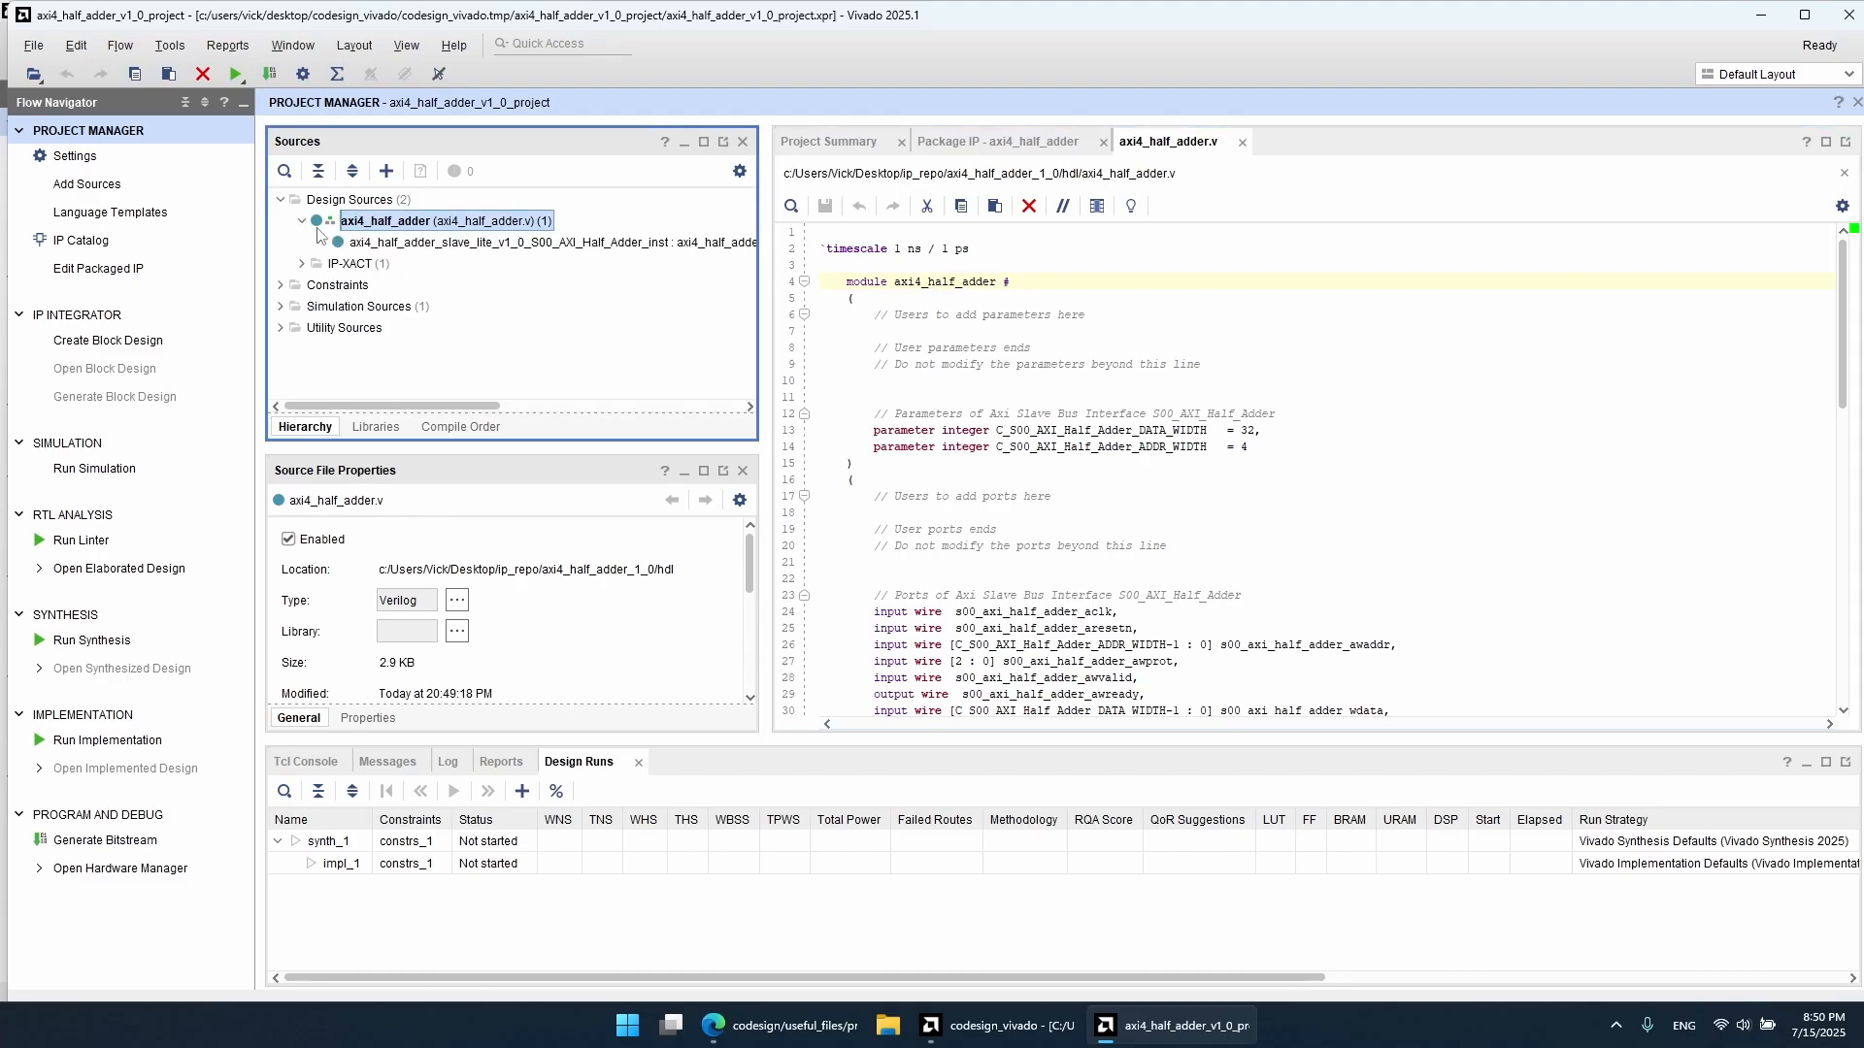
double_click(386, 242)
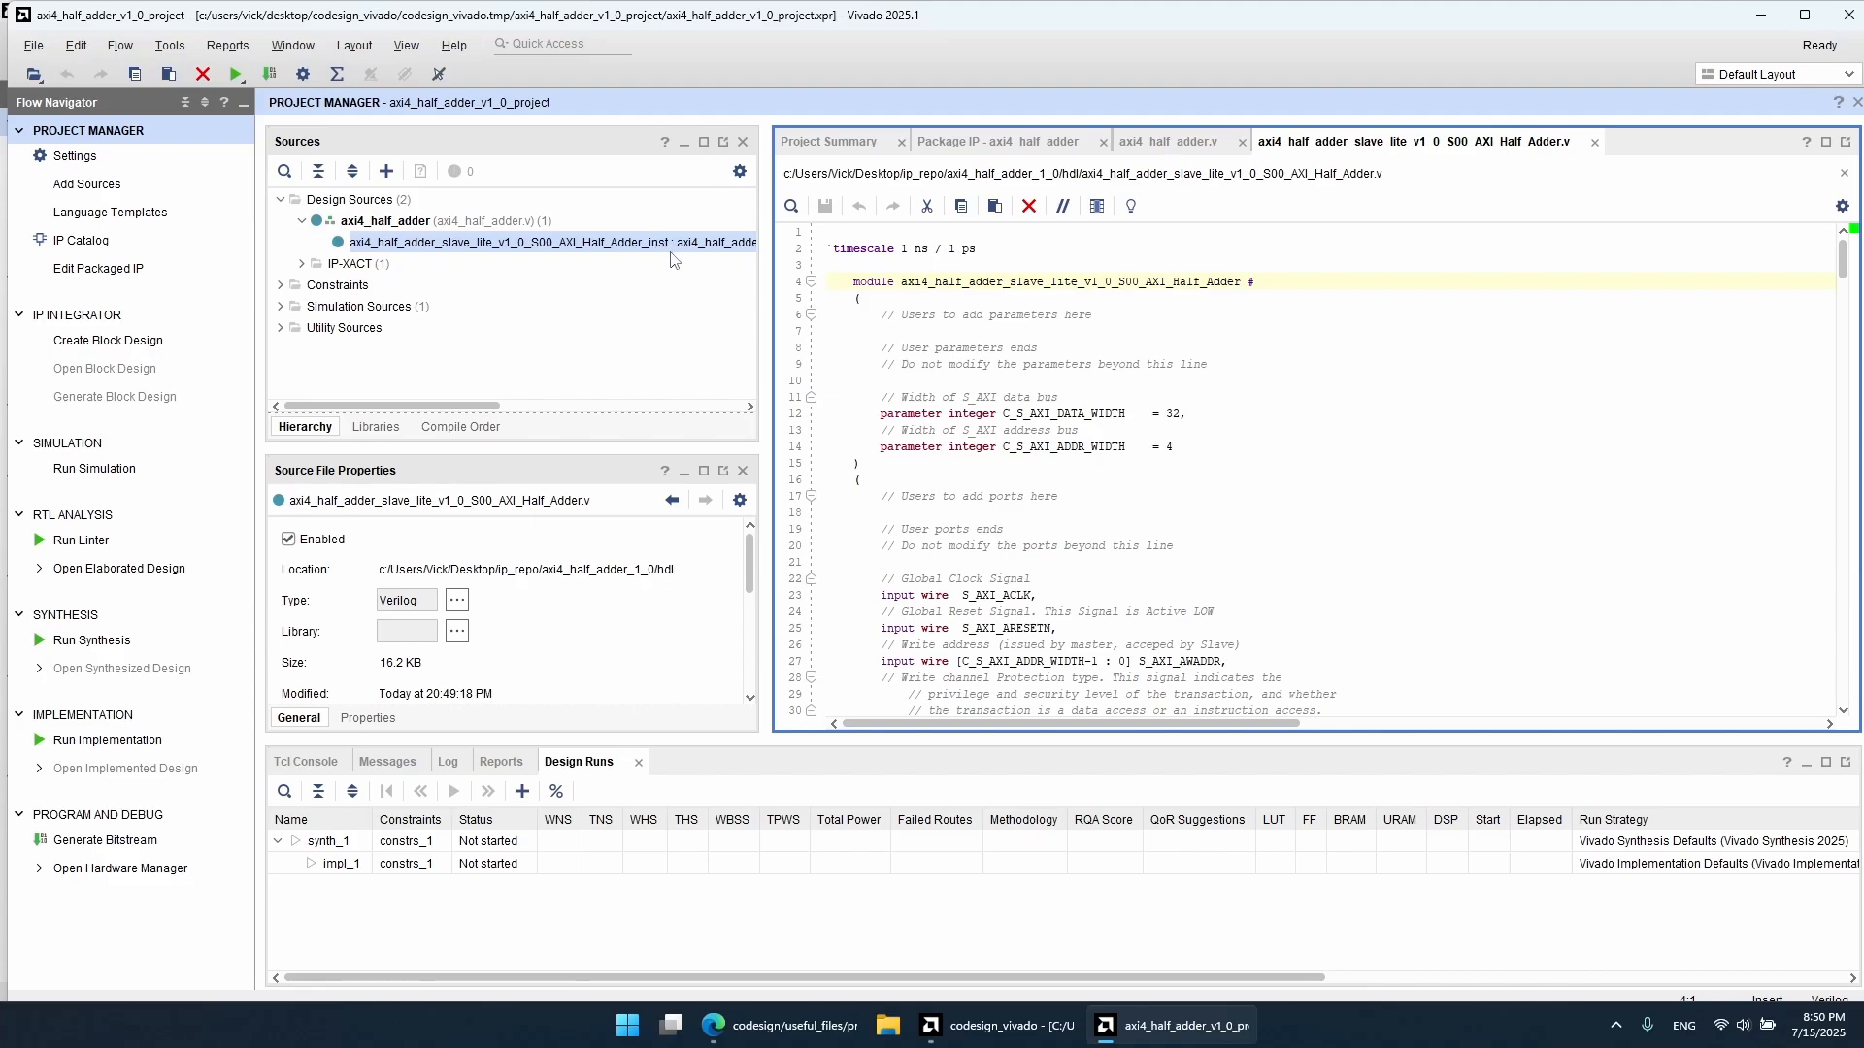
middle_click(1272, 147)
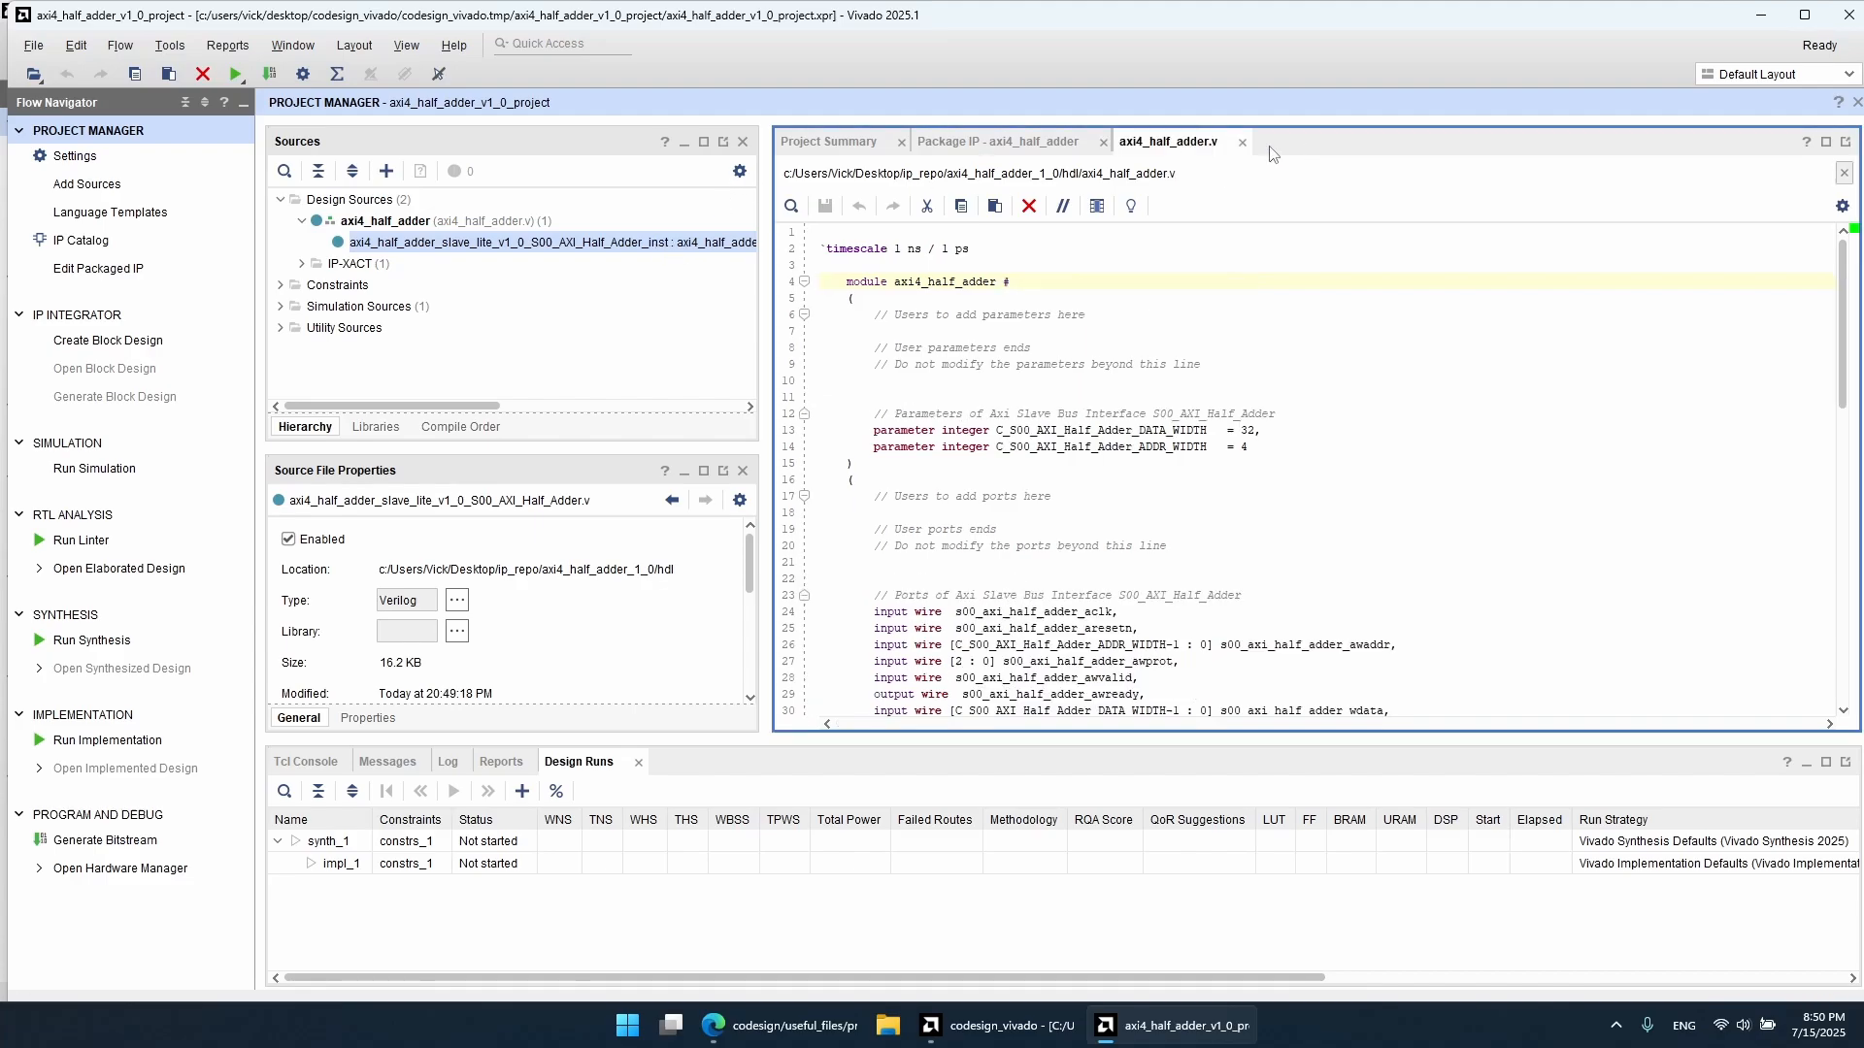
middle_click(1179, 147)
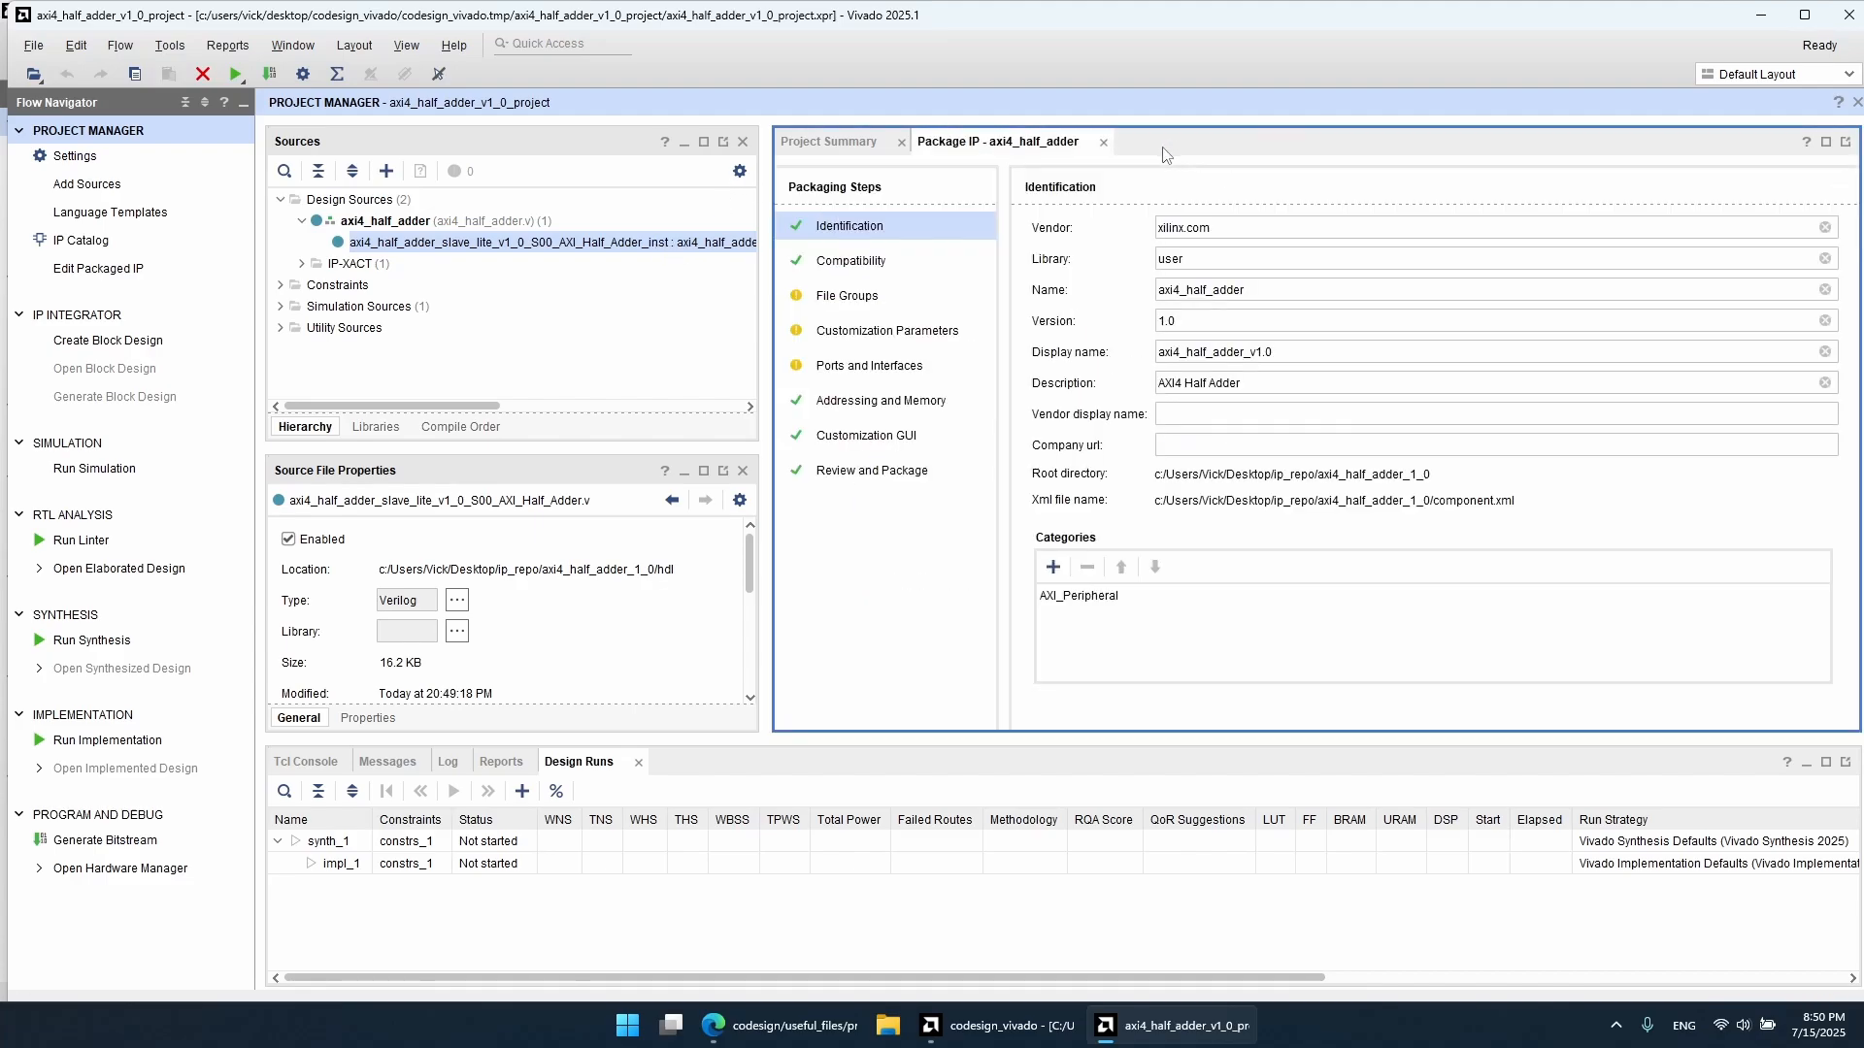
Step: Add the existing half_adder.v from codesign_vivado.srcs/sources_1/new as a design source, copying it into the IP directory
right_click(390, 202)
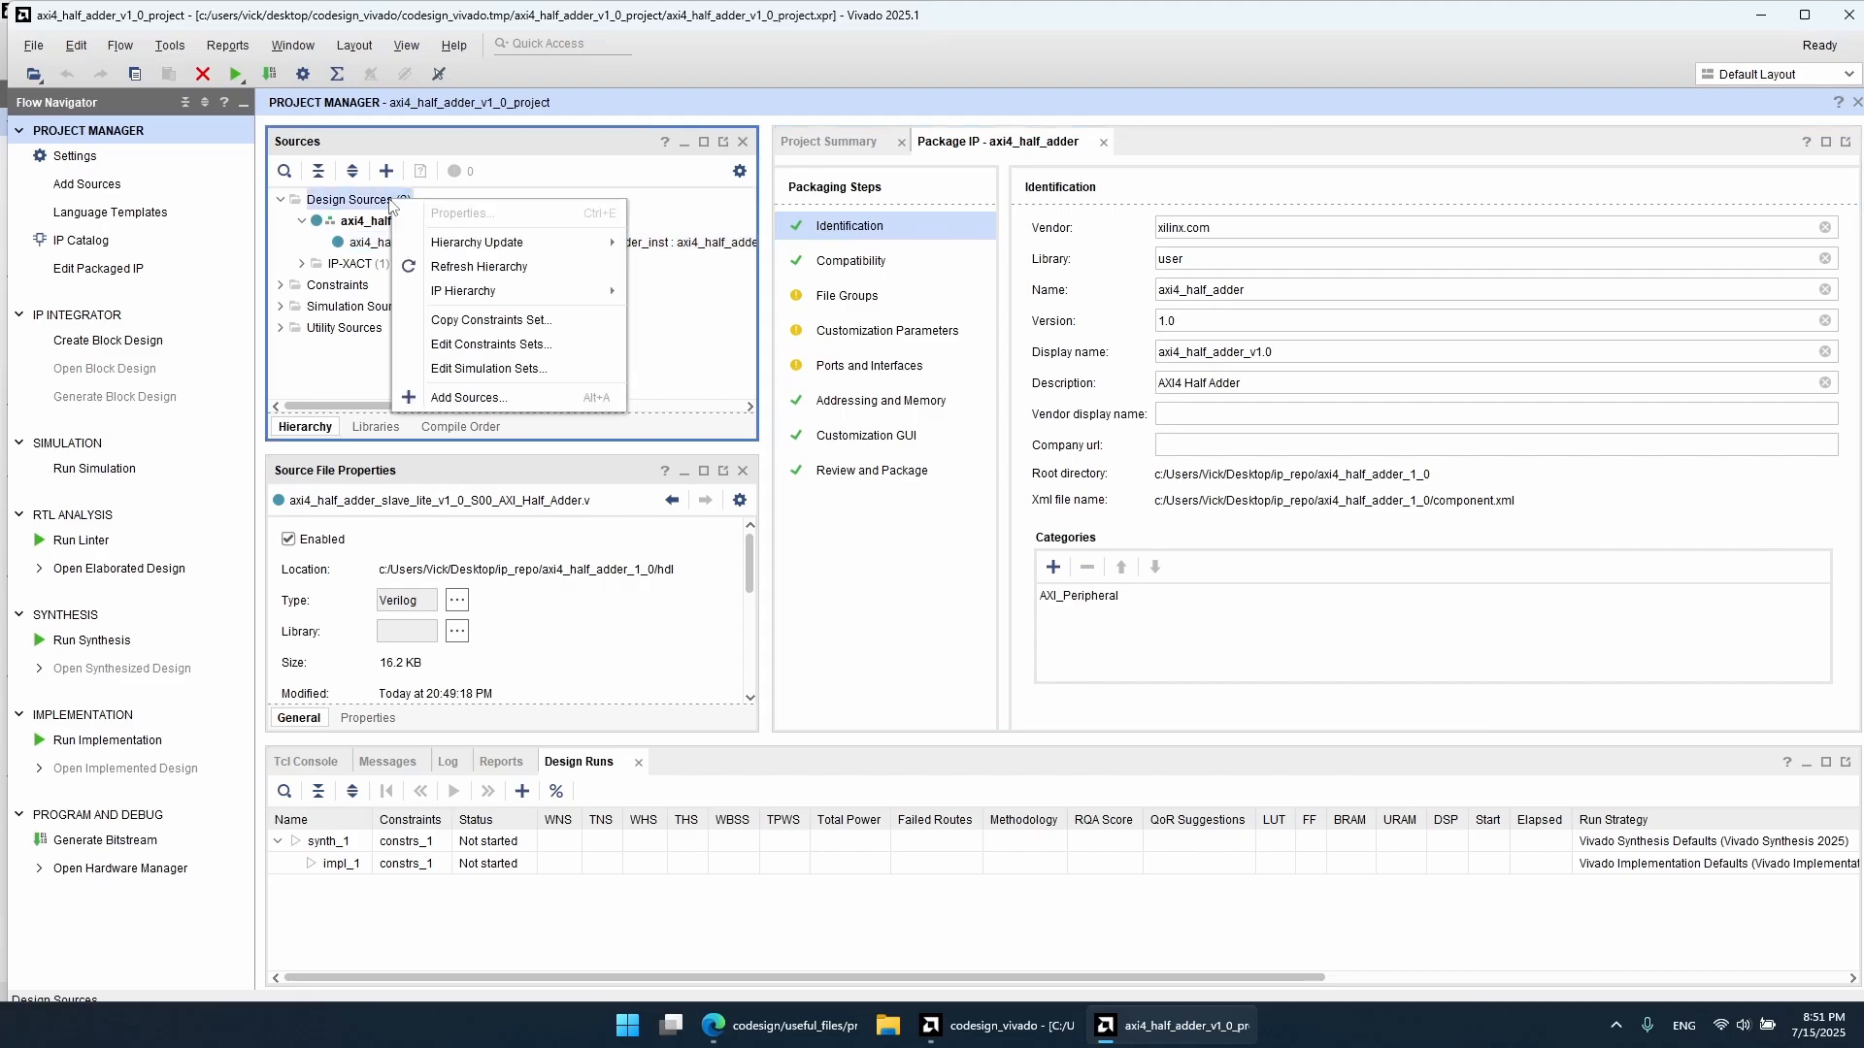
click(493, 400)
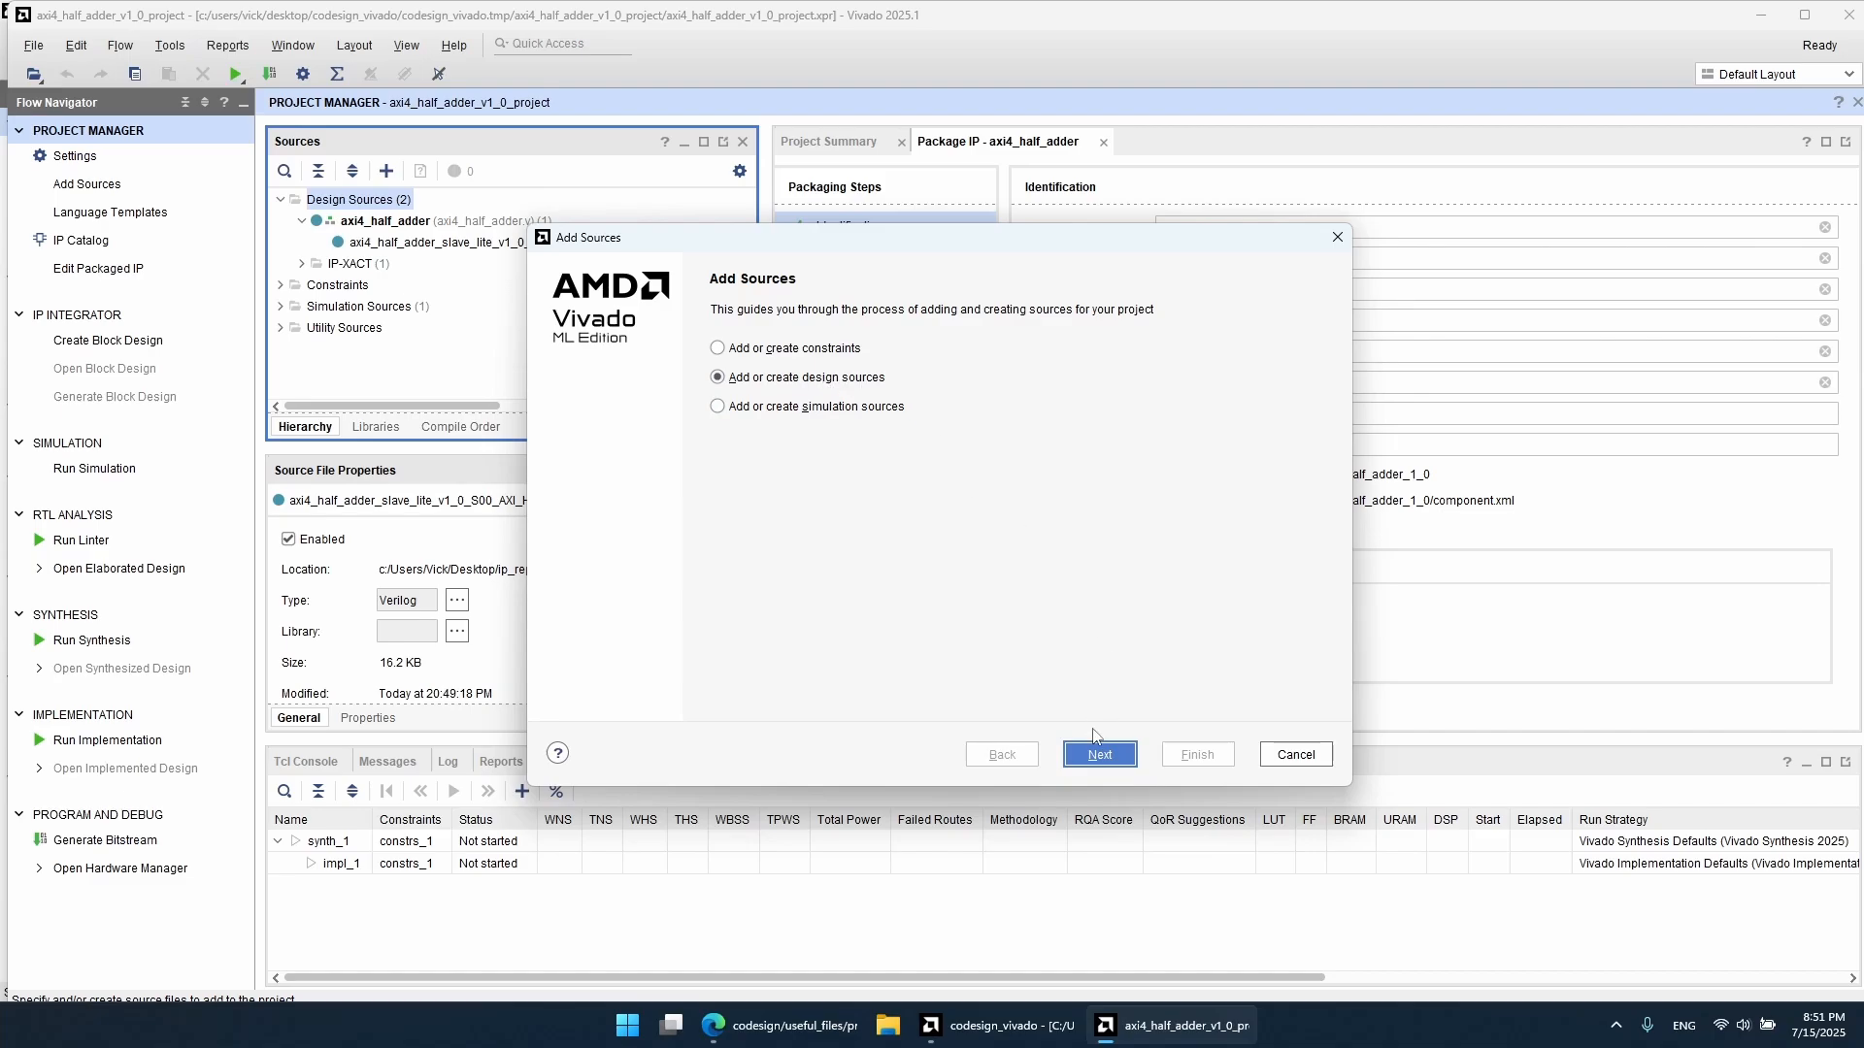
click(1091, 755)
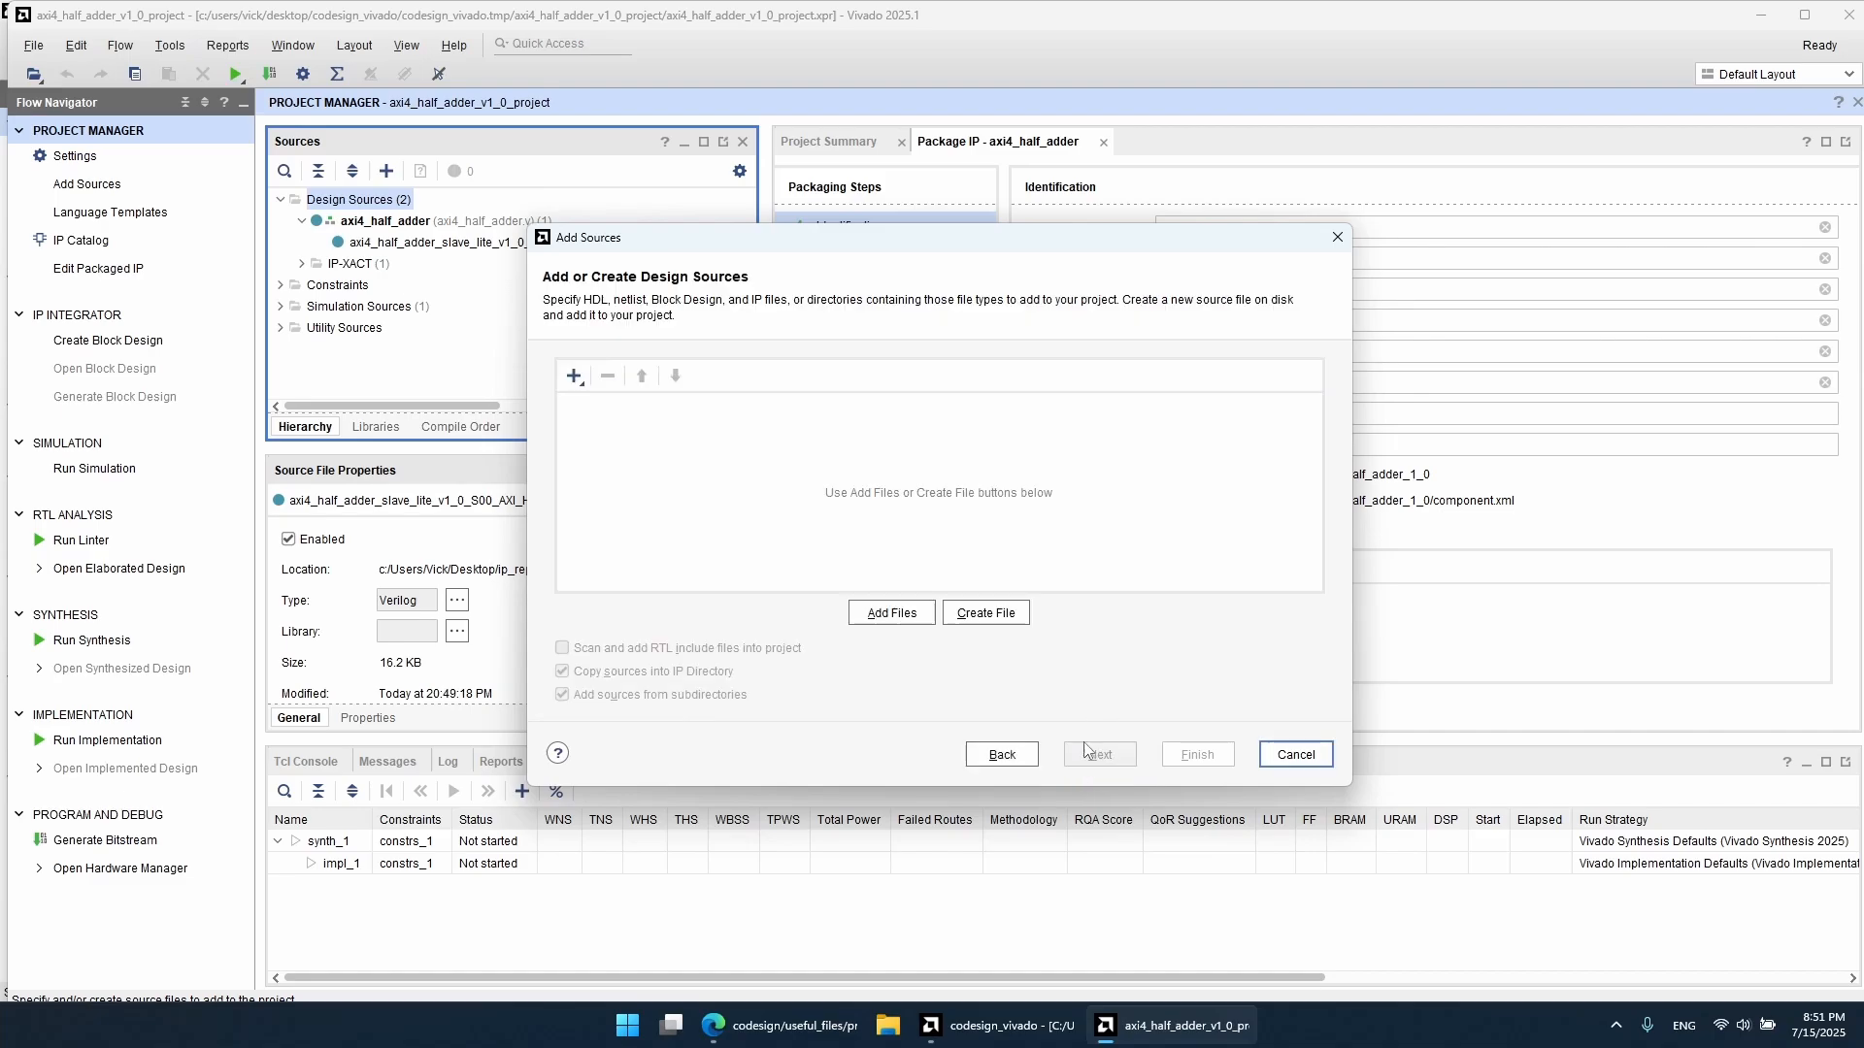
click(907, 616)
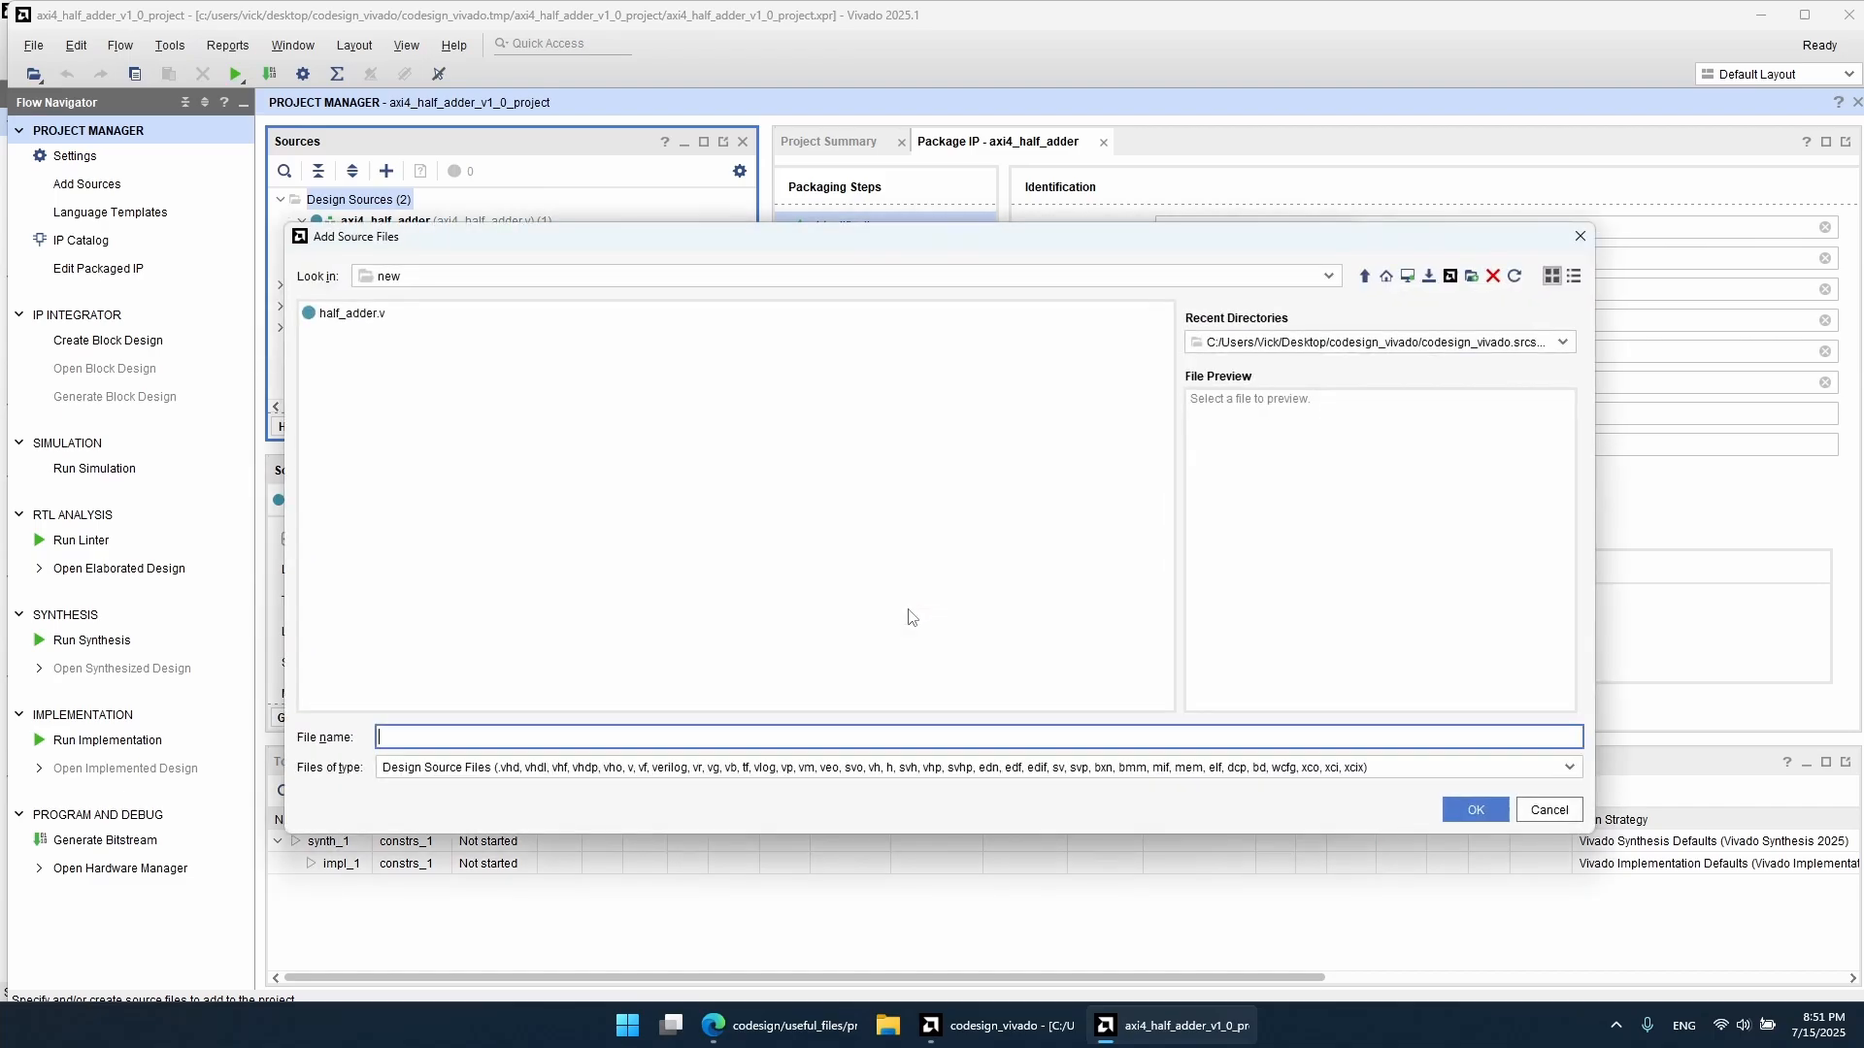
click(380, 280)
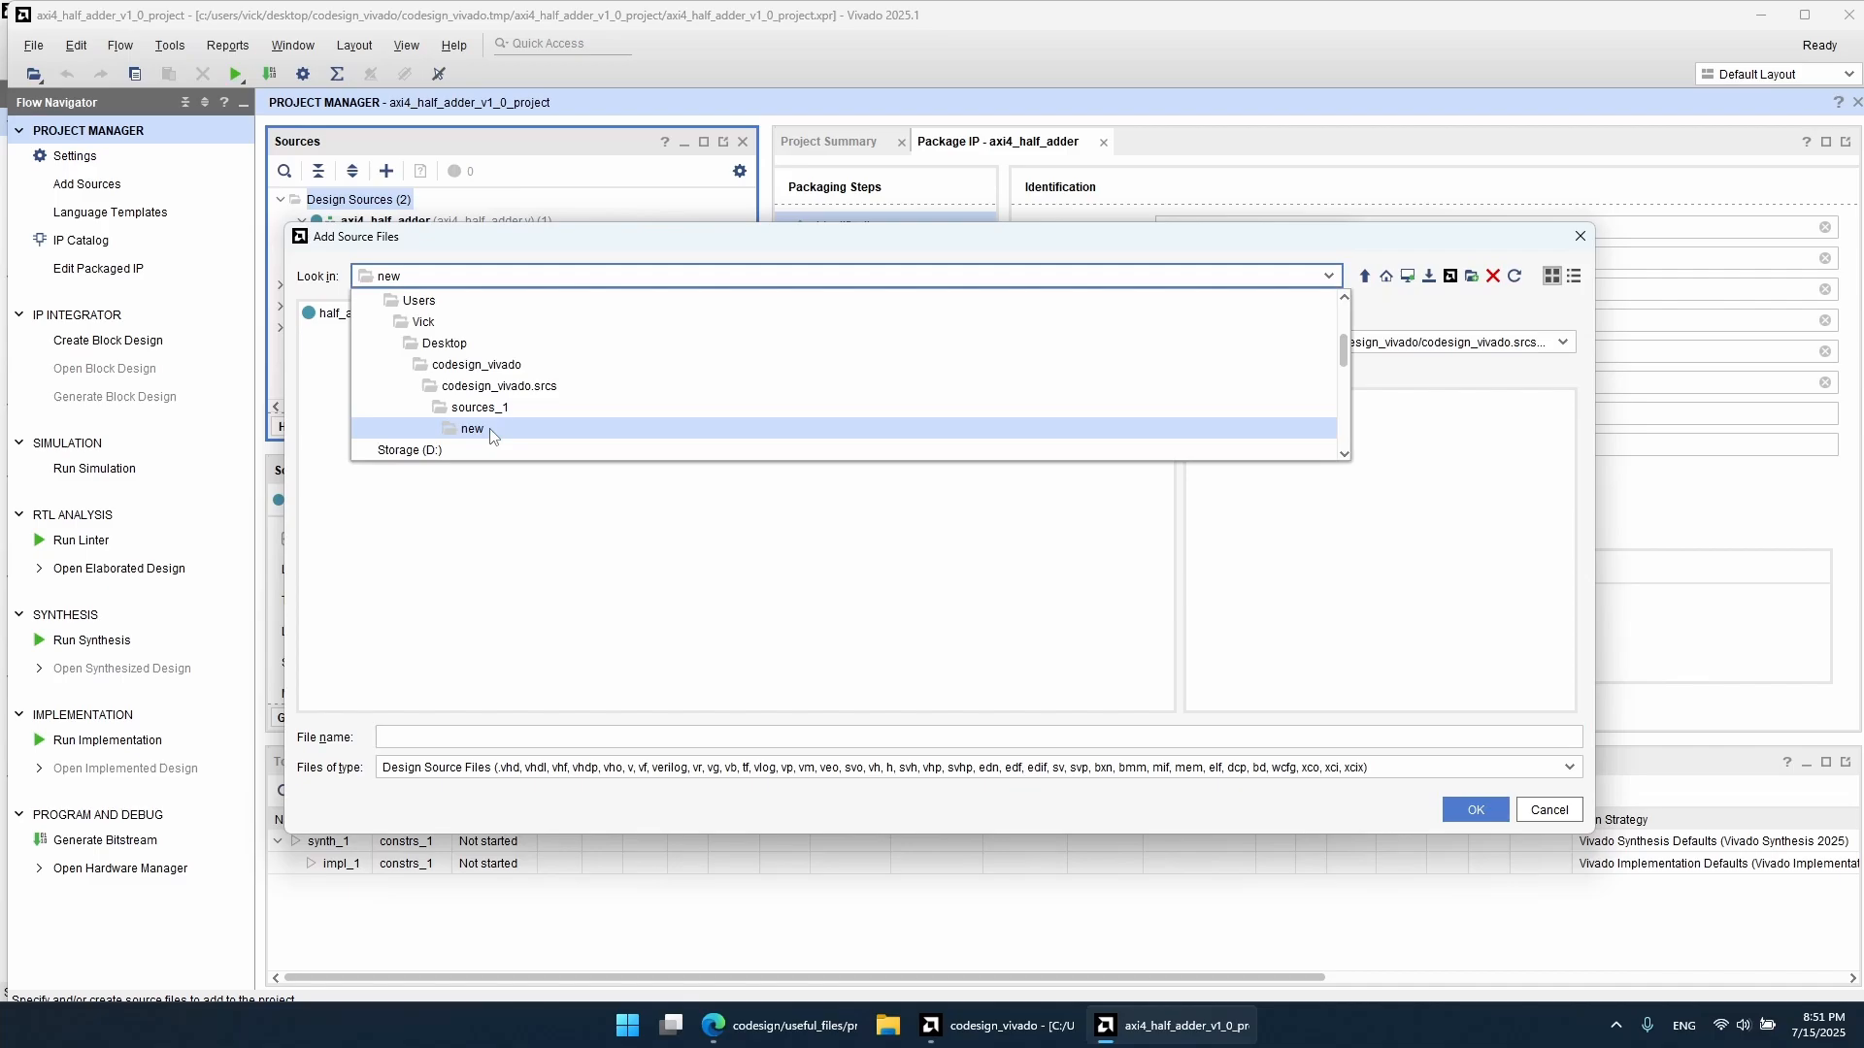
click(472, 428)
double_click(374, 320)
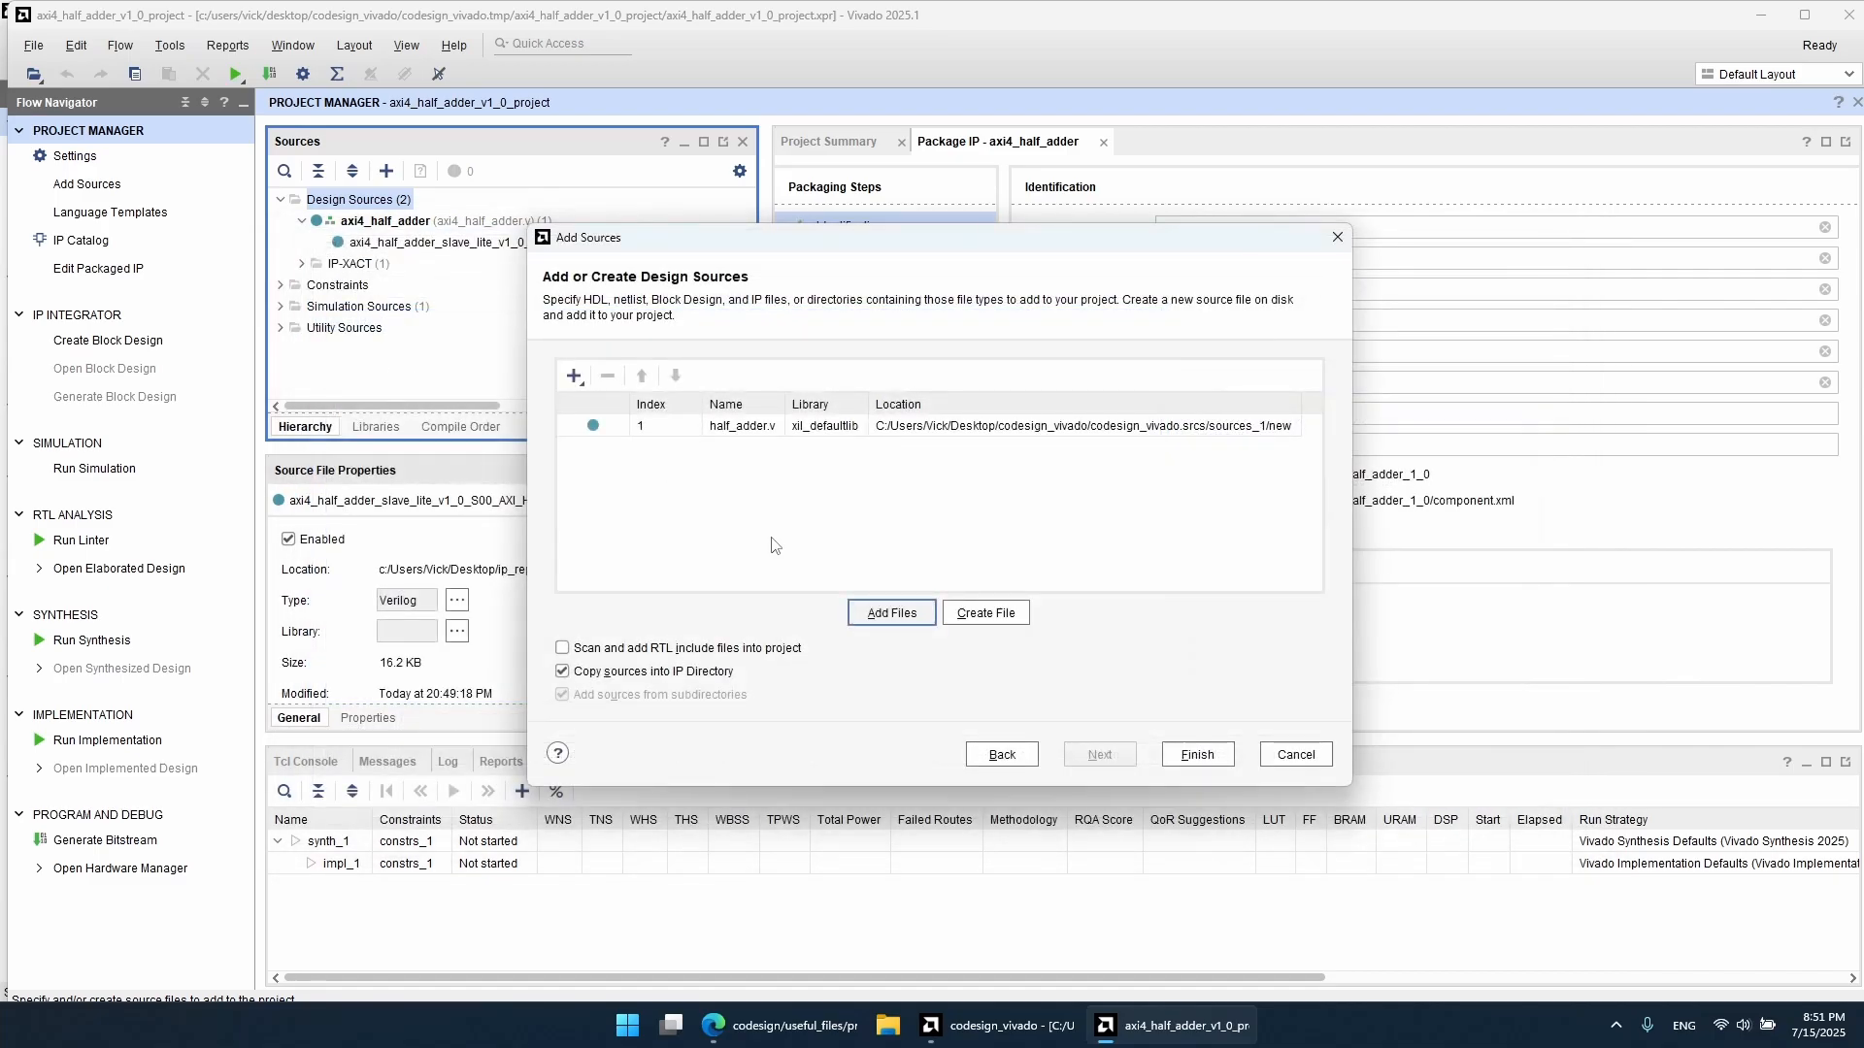
click(1196, 756)
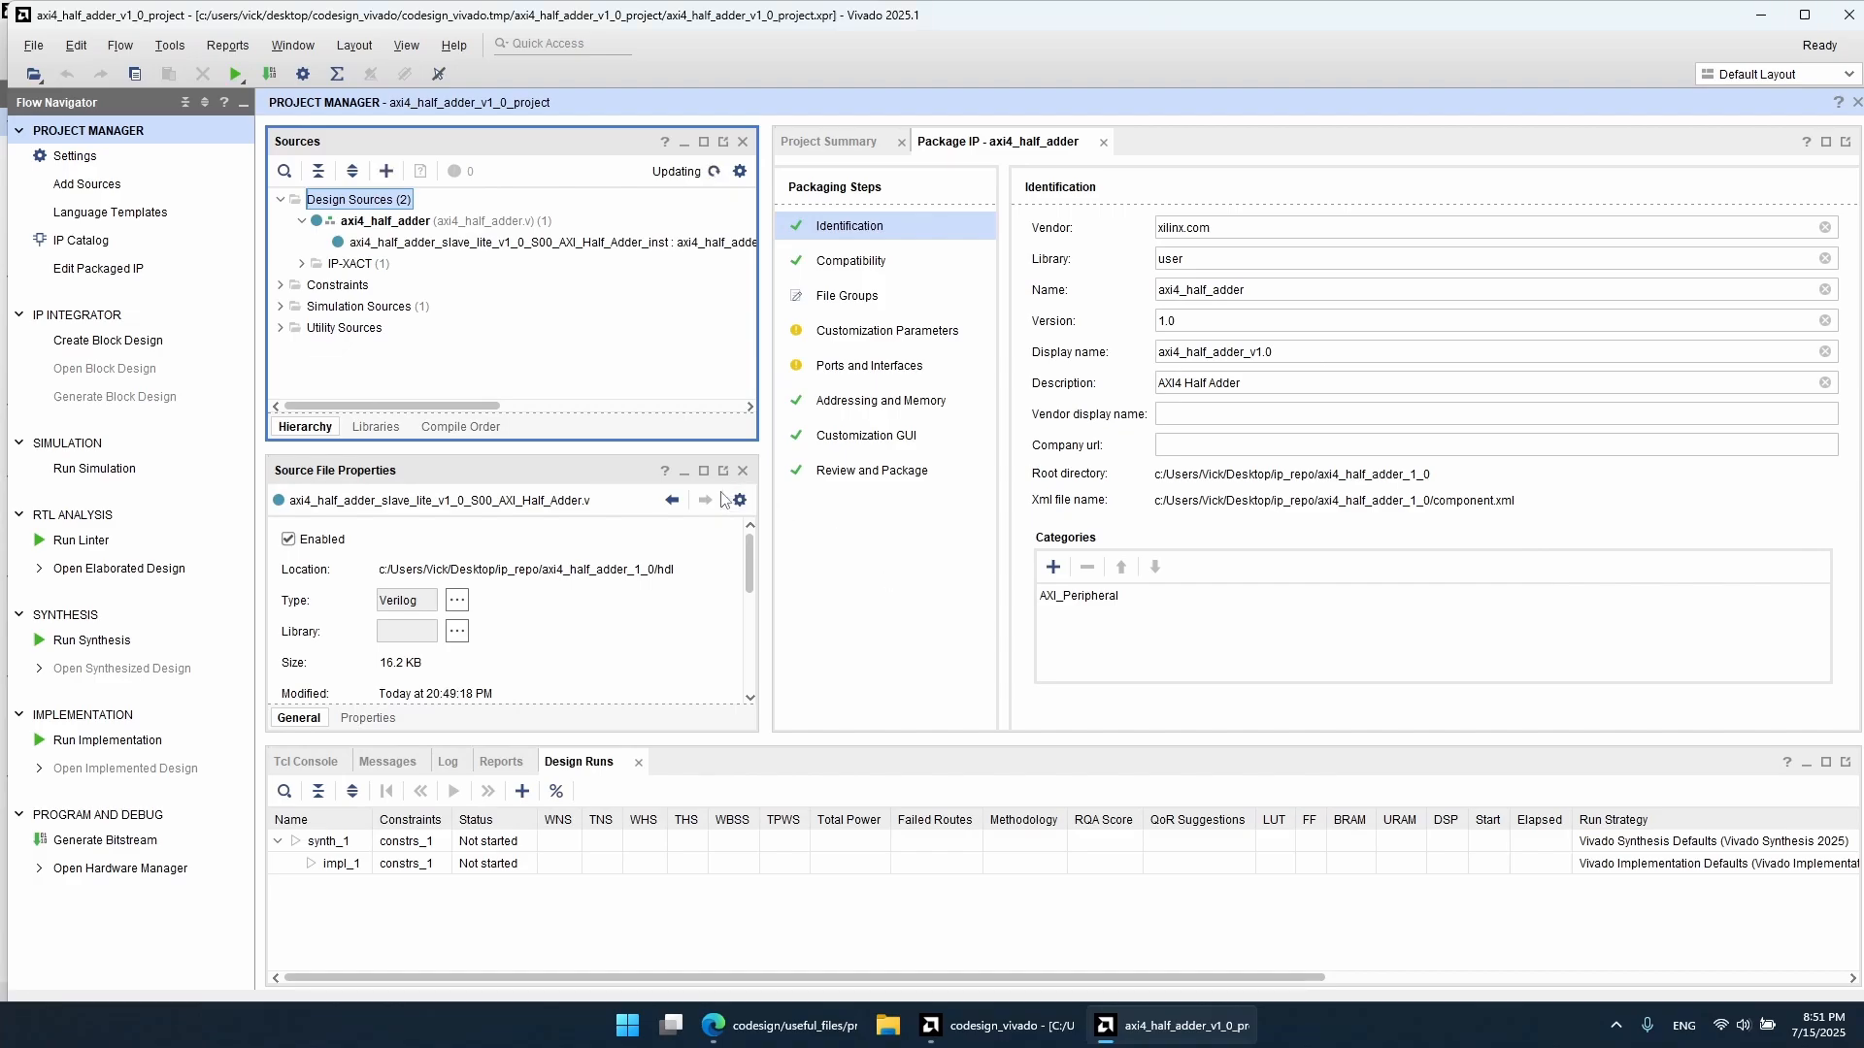
Step: Review the code of the added half_adder.v source and close it
click(370, 264)
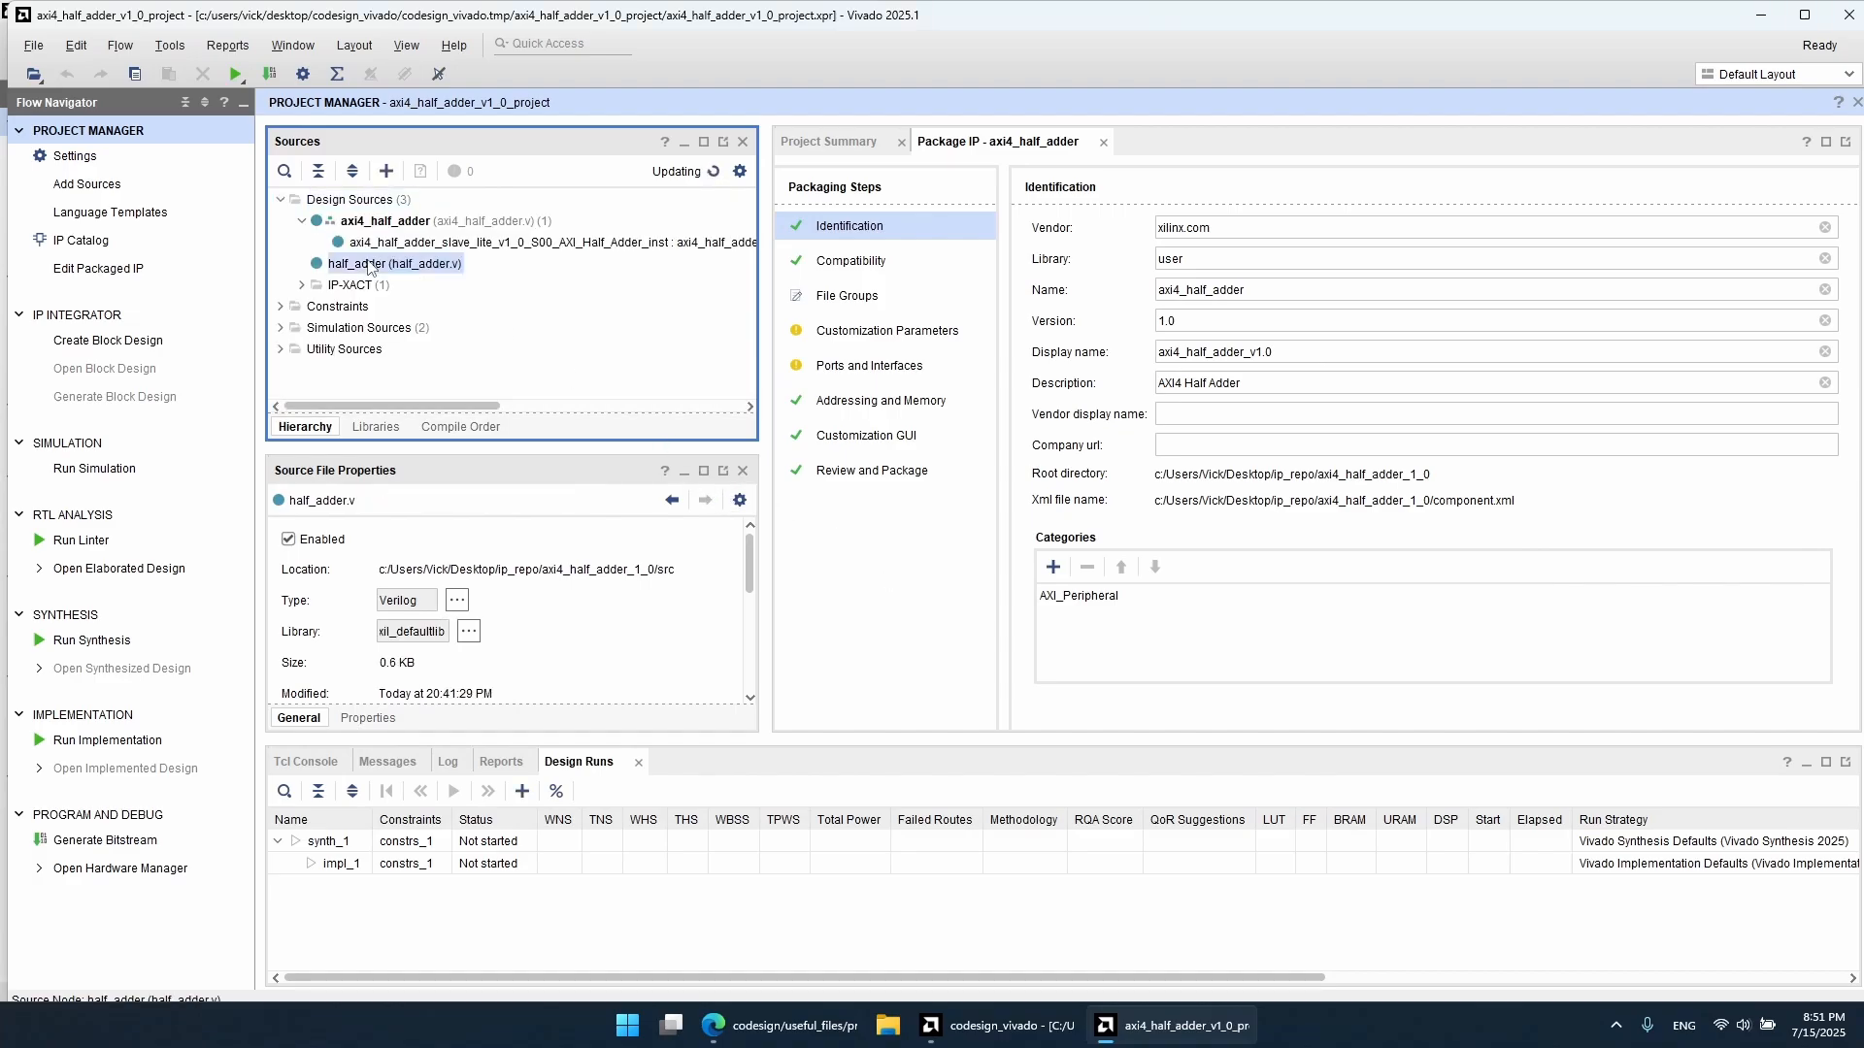
double_click(370, 264)
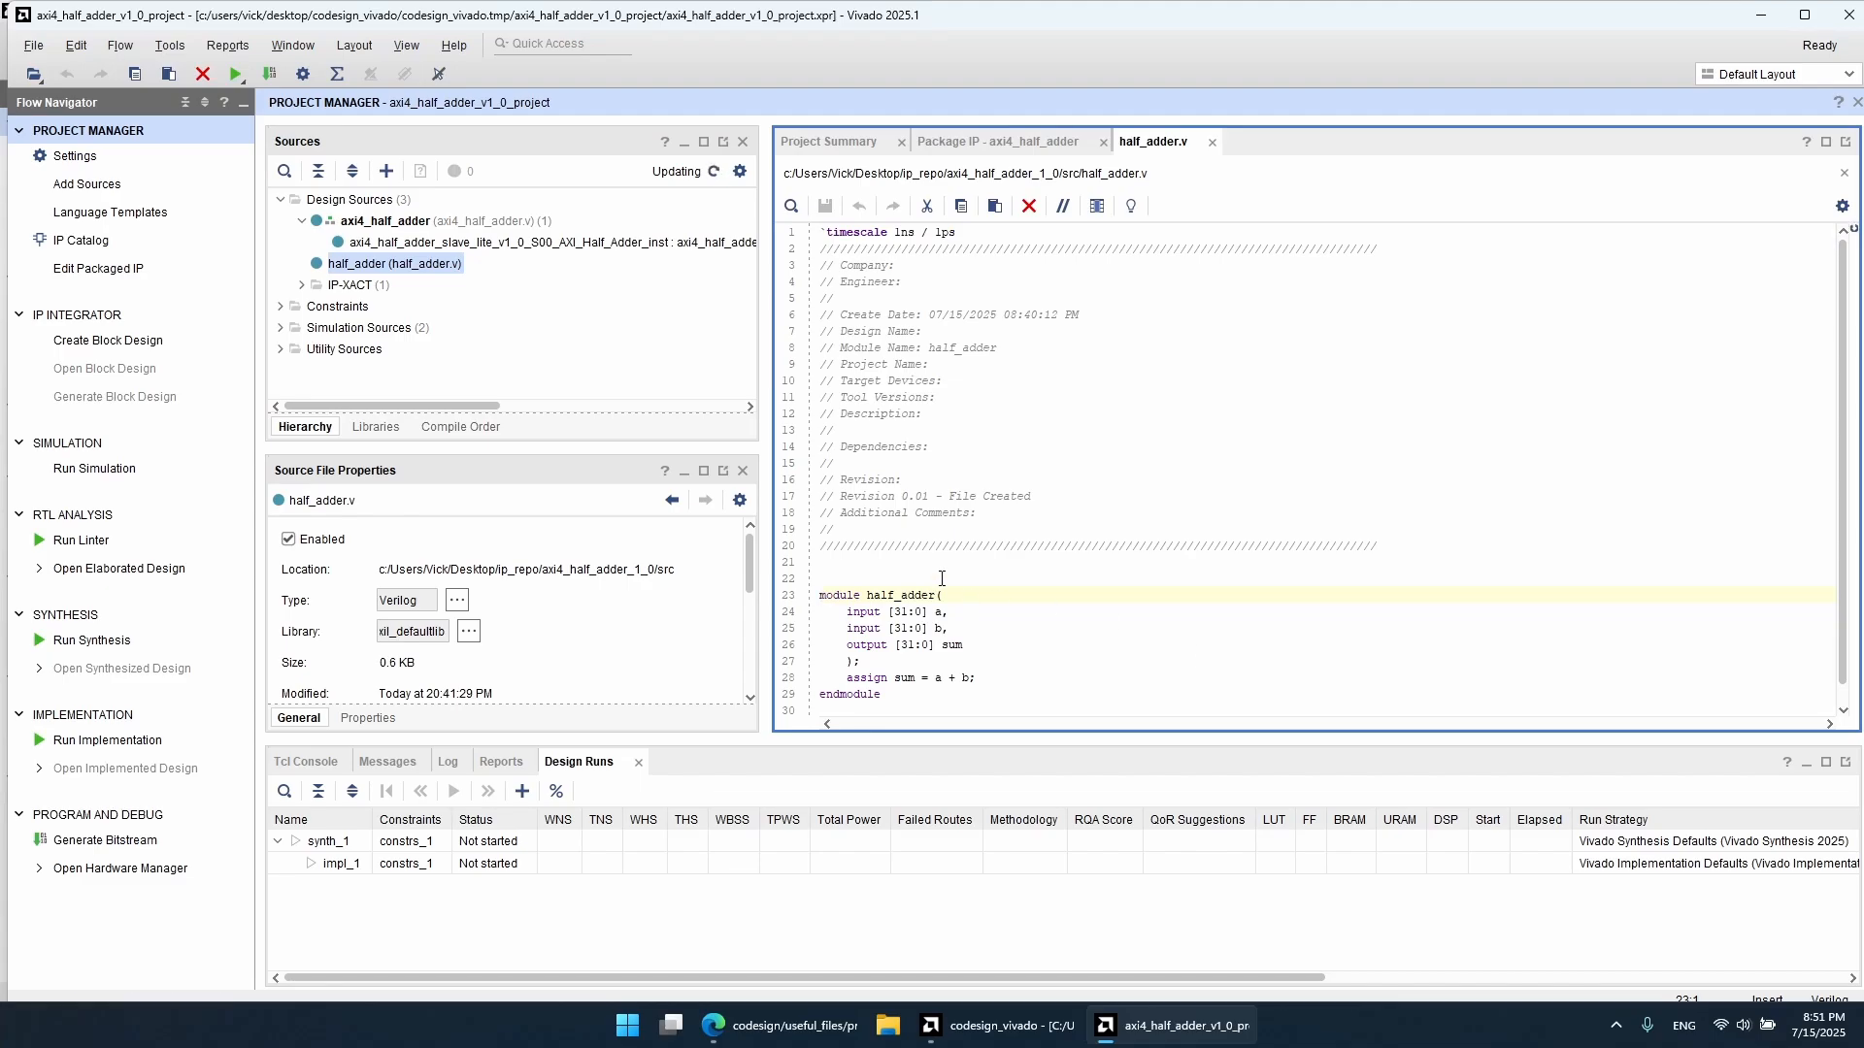
scroll(973, 587, down, 1)
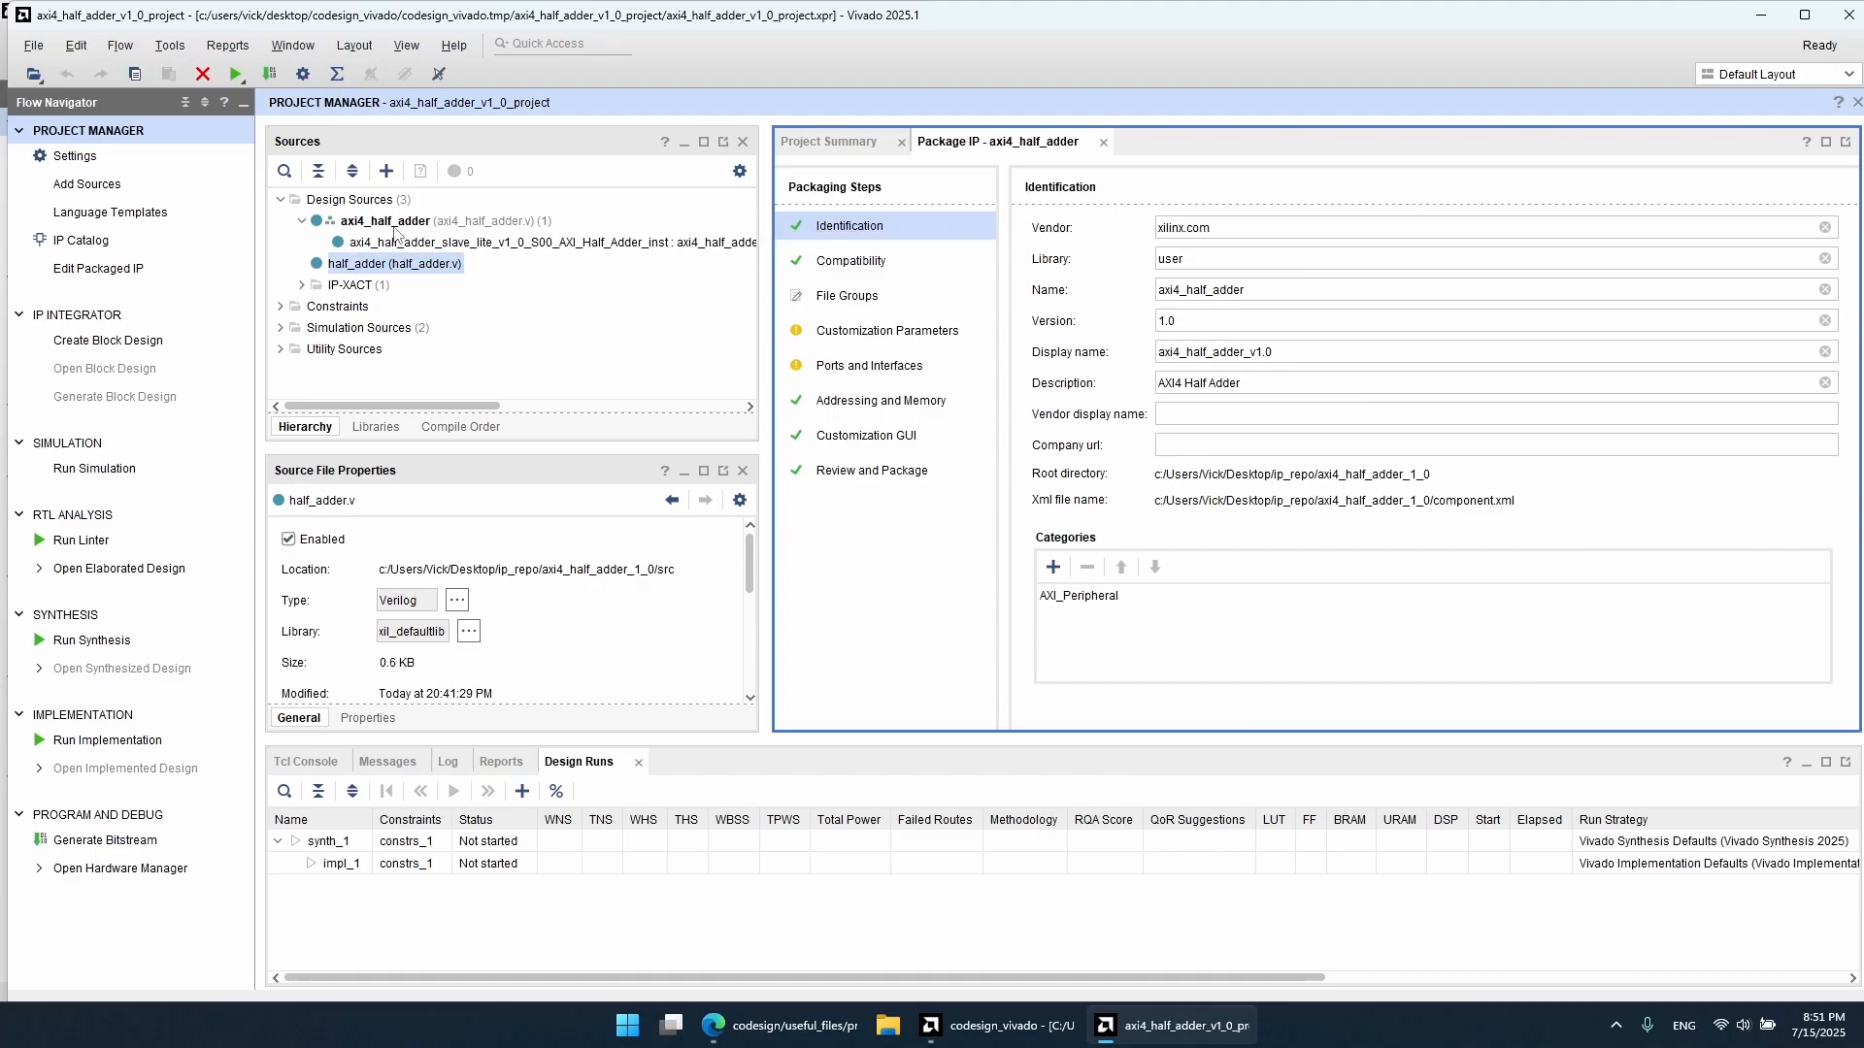
Step: In axi4_half_adder.v, add the user port "output wire [C_S00_AXI_Half_Adder_DATA_WIDTH-1:0] sum," under the "Users to add ports here" comment
double_click(400, 223)
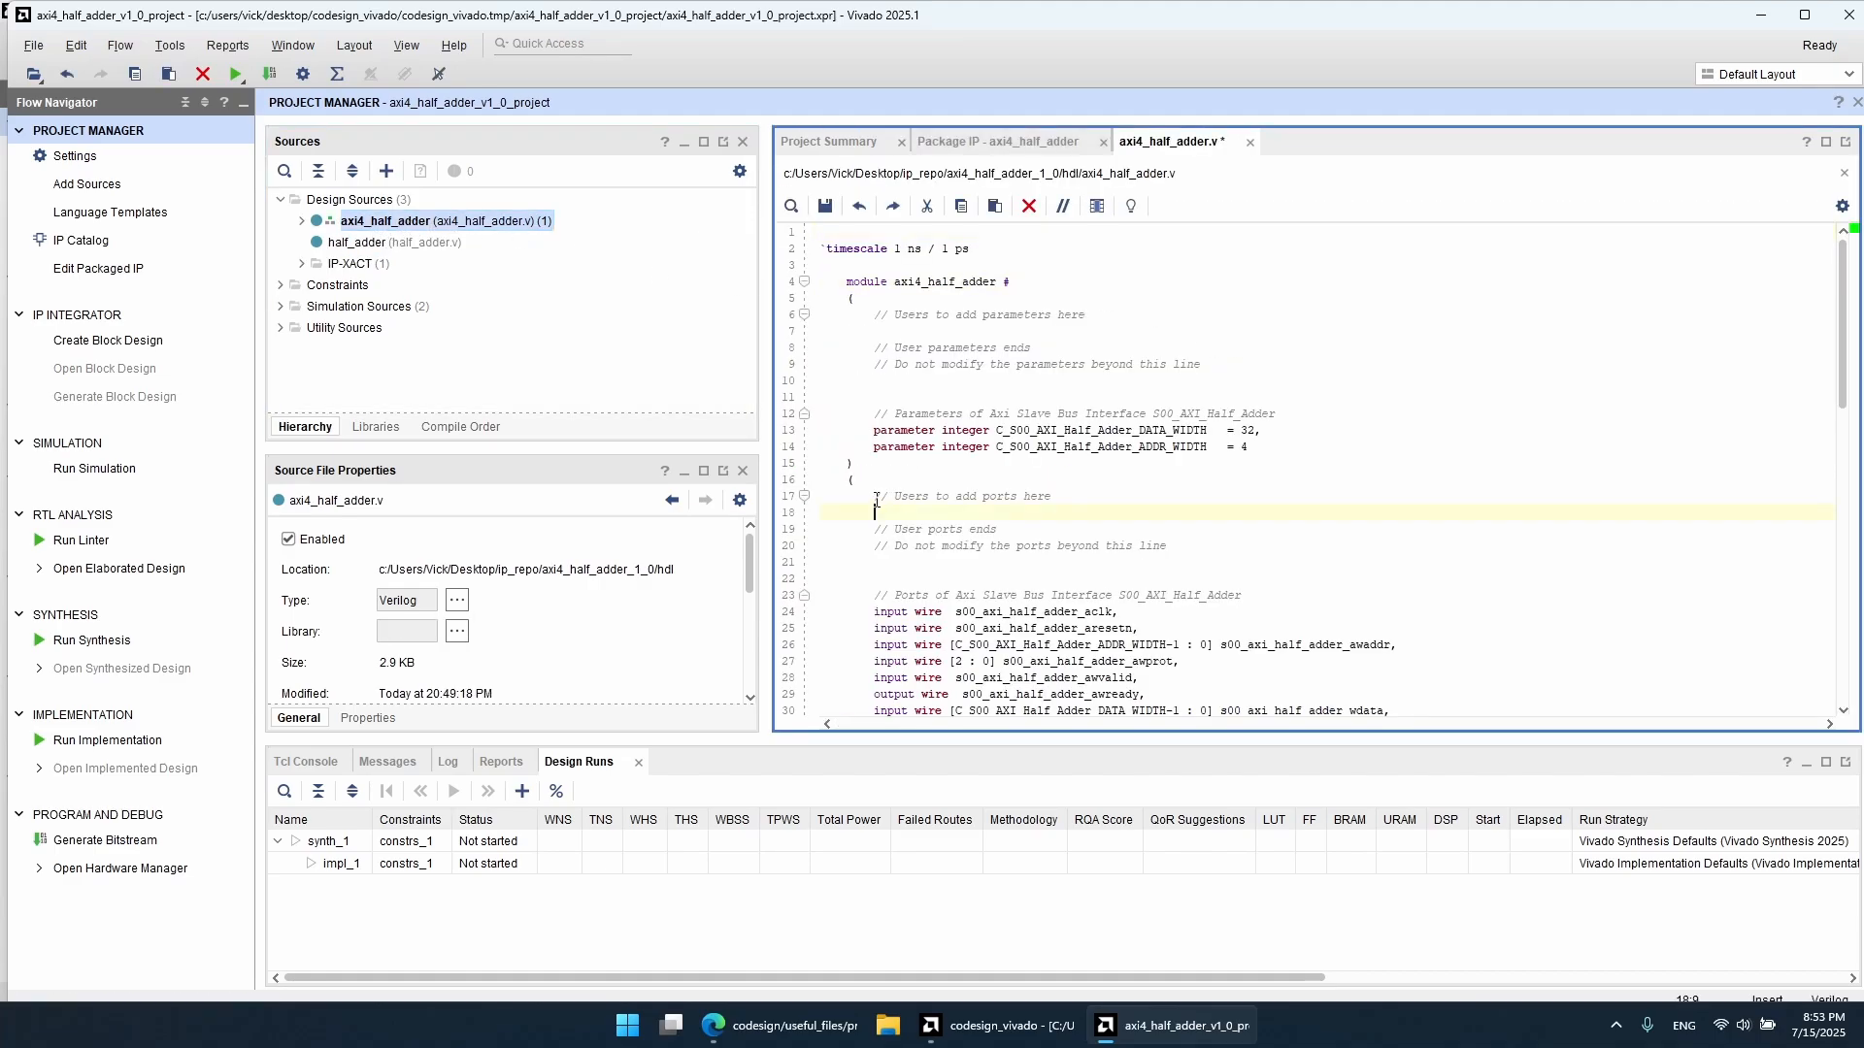
drag(876, 500, 1064, 501)
click(1008, 514)
text(output wire [C_S00_AXI_Half_Adder_DATA_WIDTH-1:0] sum,)
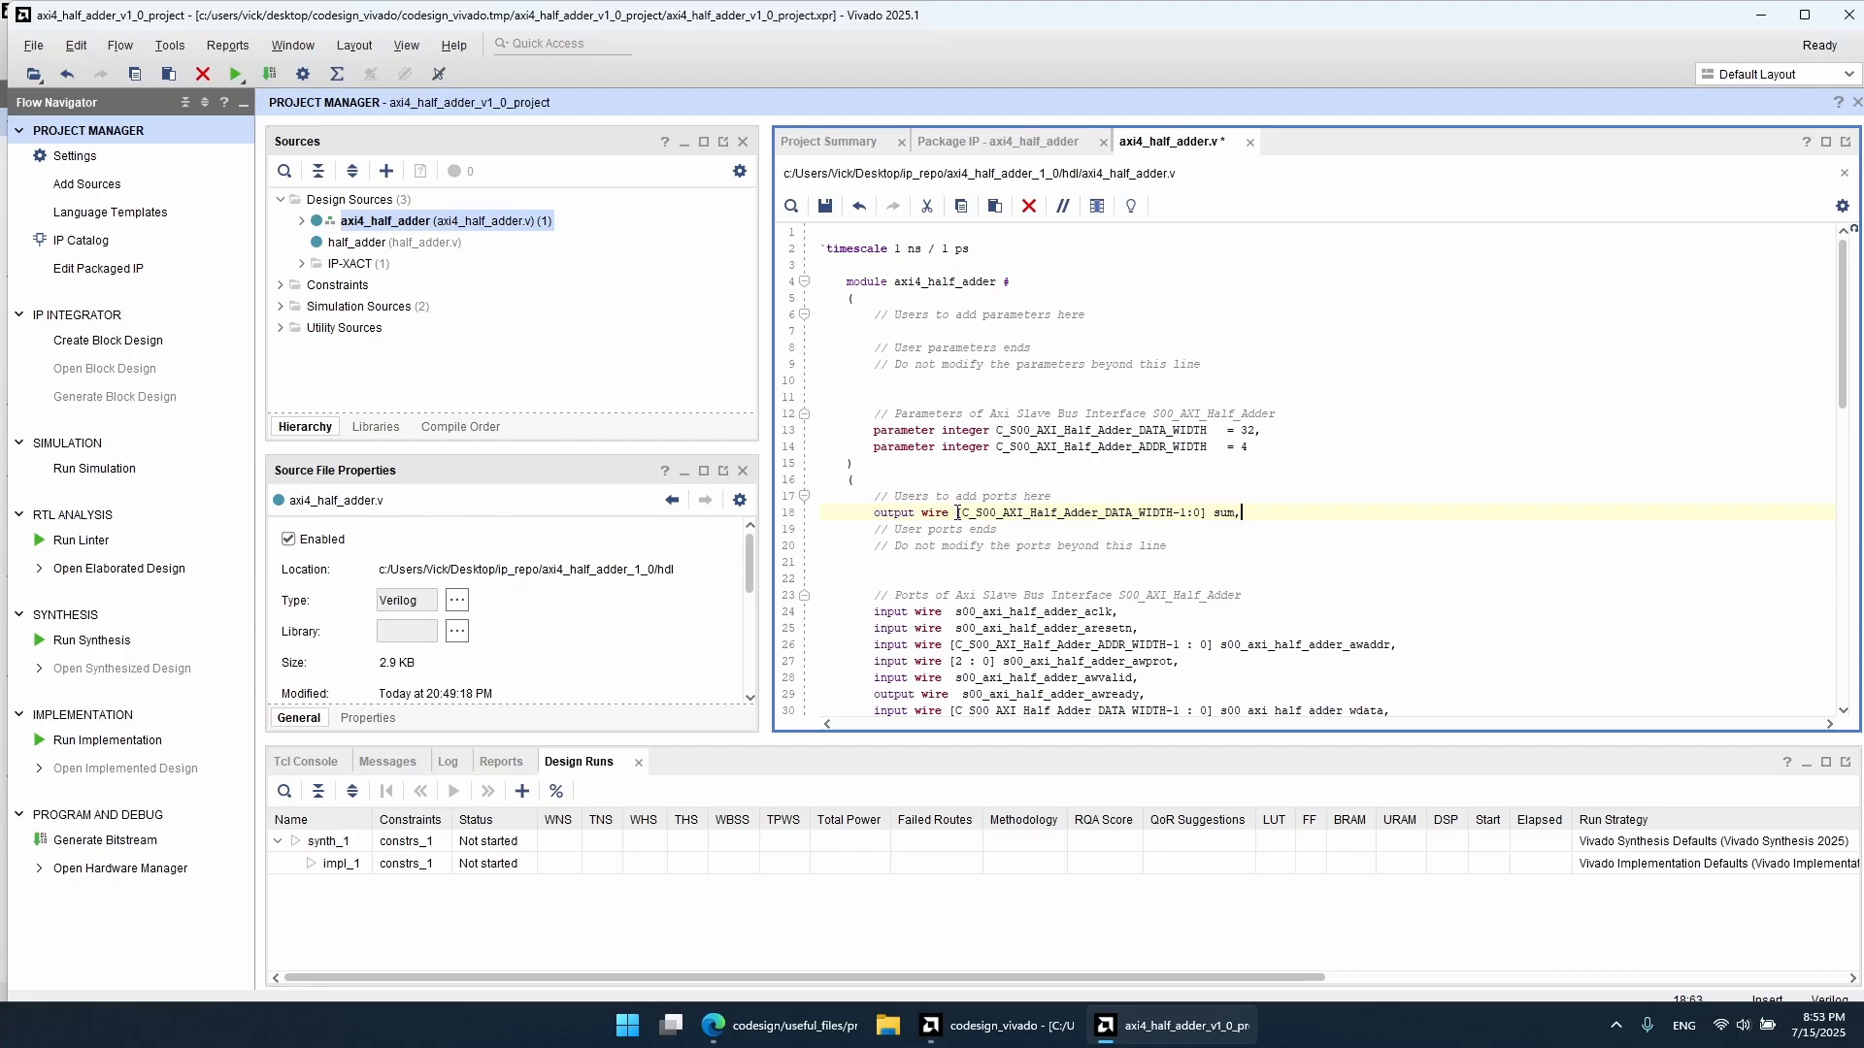
click(957, 513)
double_click(1011, 512)
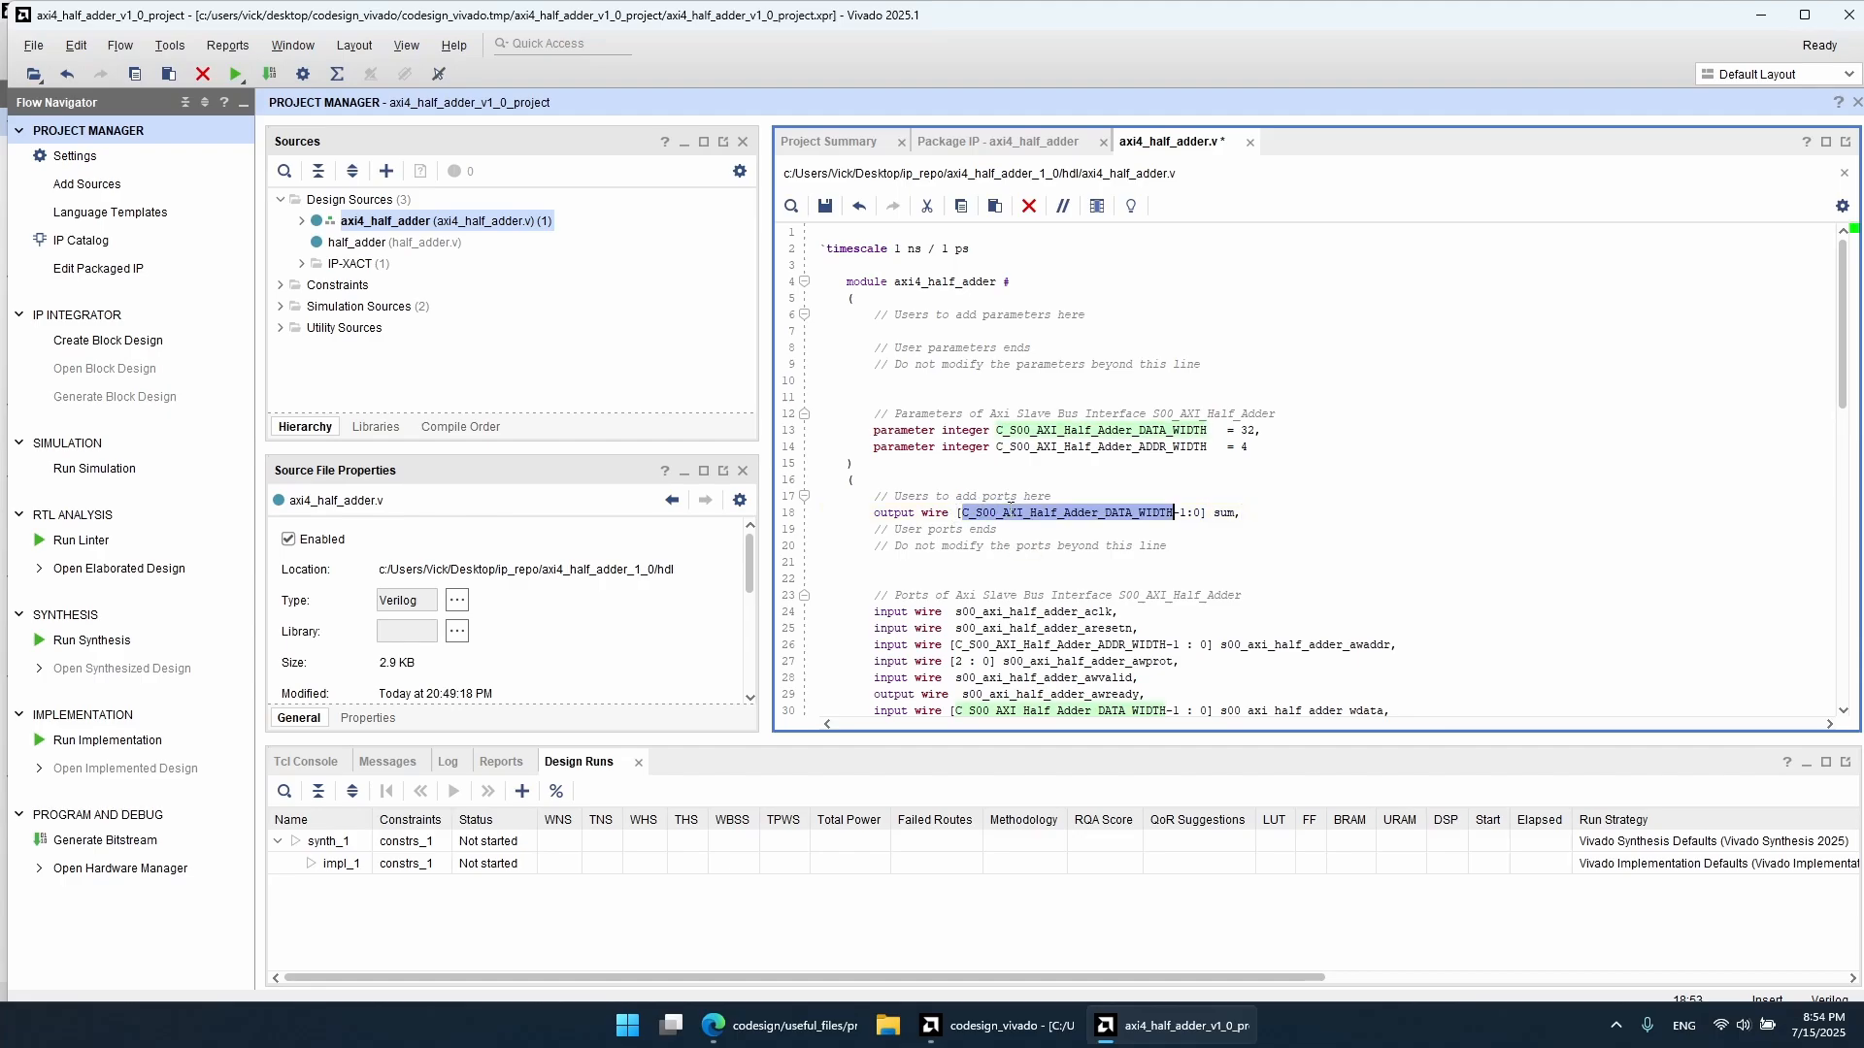
click(1184, 512)
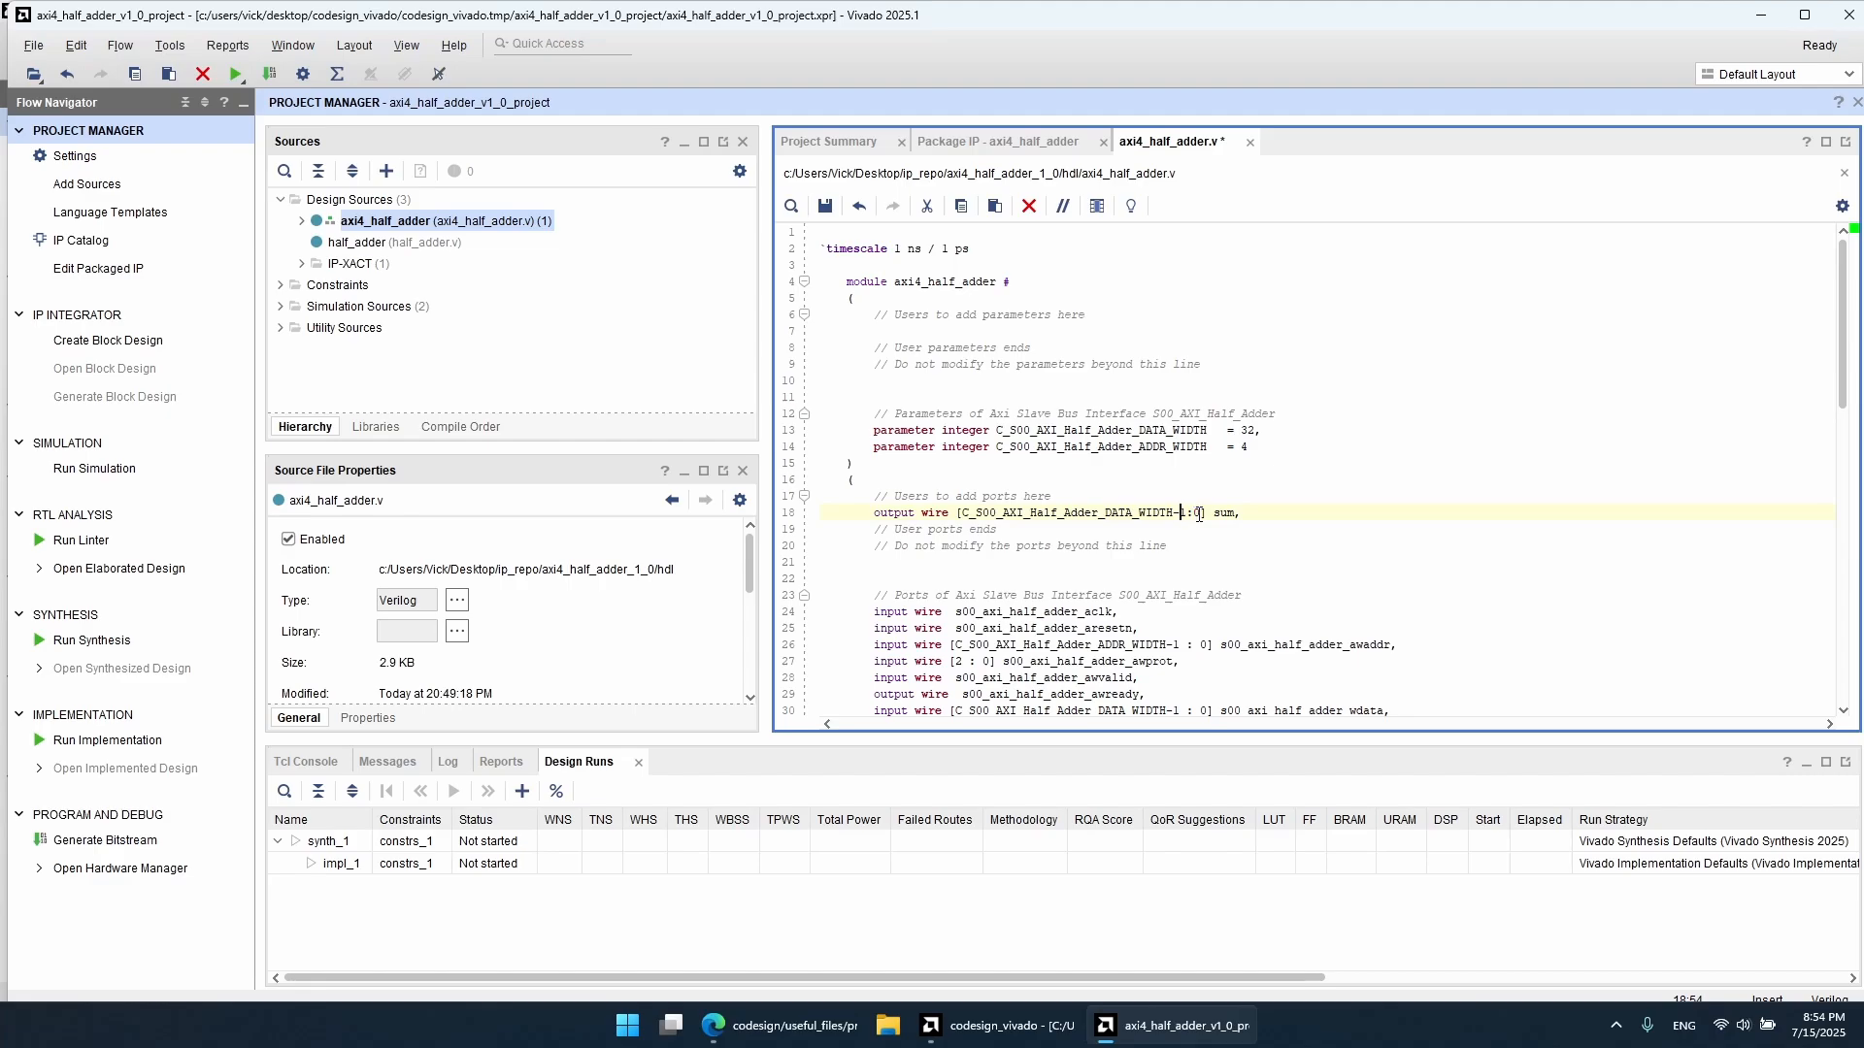
click(1195, 512)
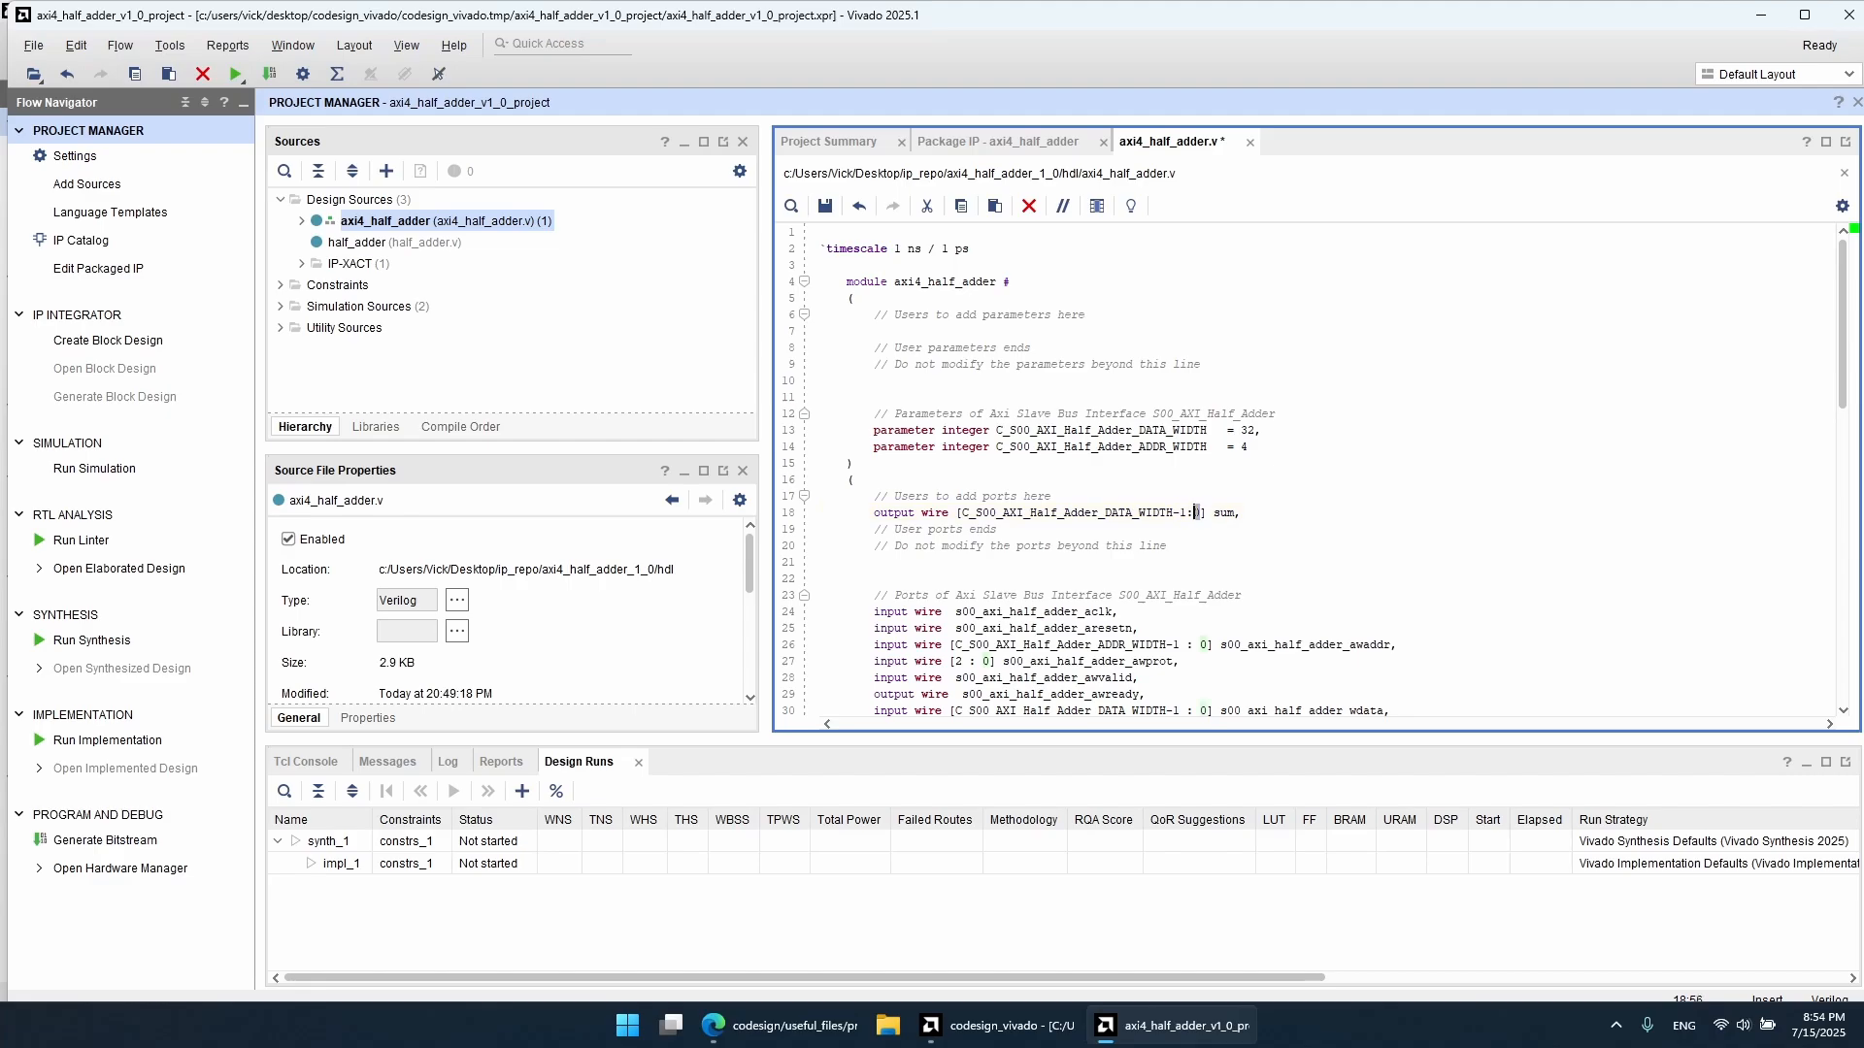
click(1204, 513)
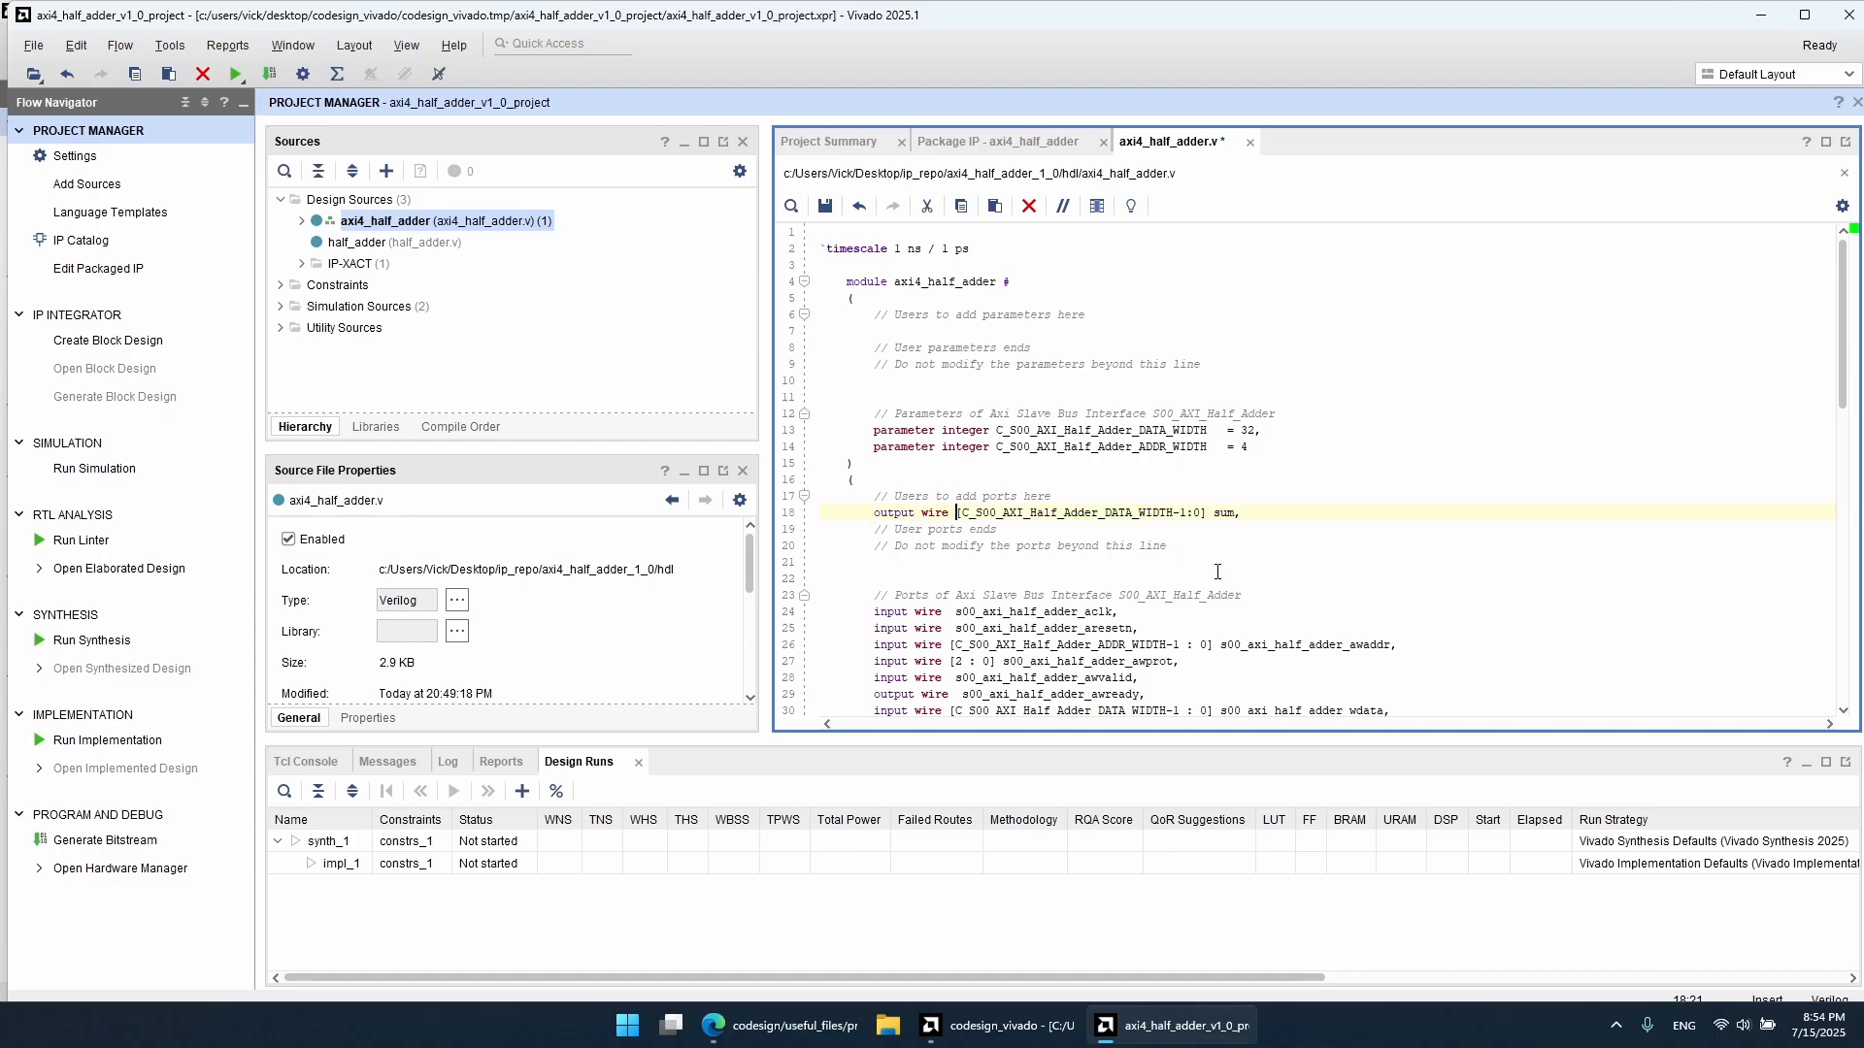
Step: In axi4_half_adder.v, declare "wire [C_S00_AXI_Half_Adder_DATA_WIDTH-1:0] a;" between the port list and the S00_AXI_Half_Adder bus interface instantiation
scroll(915, 593, down, 7)
click(901, 611)
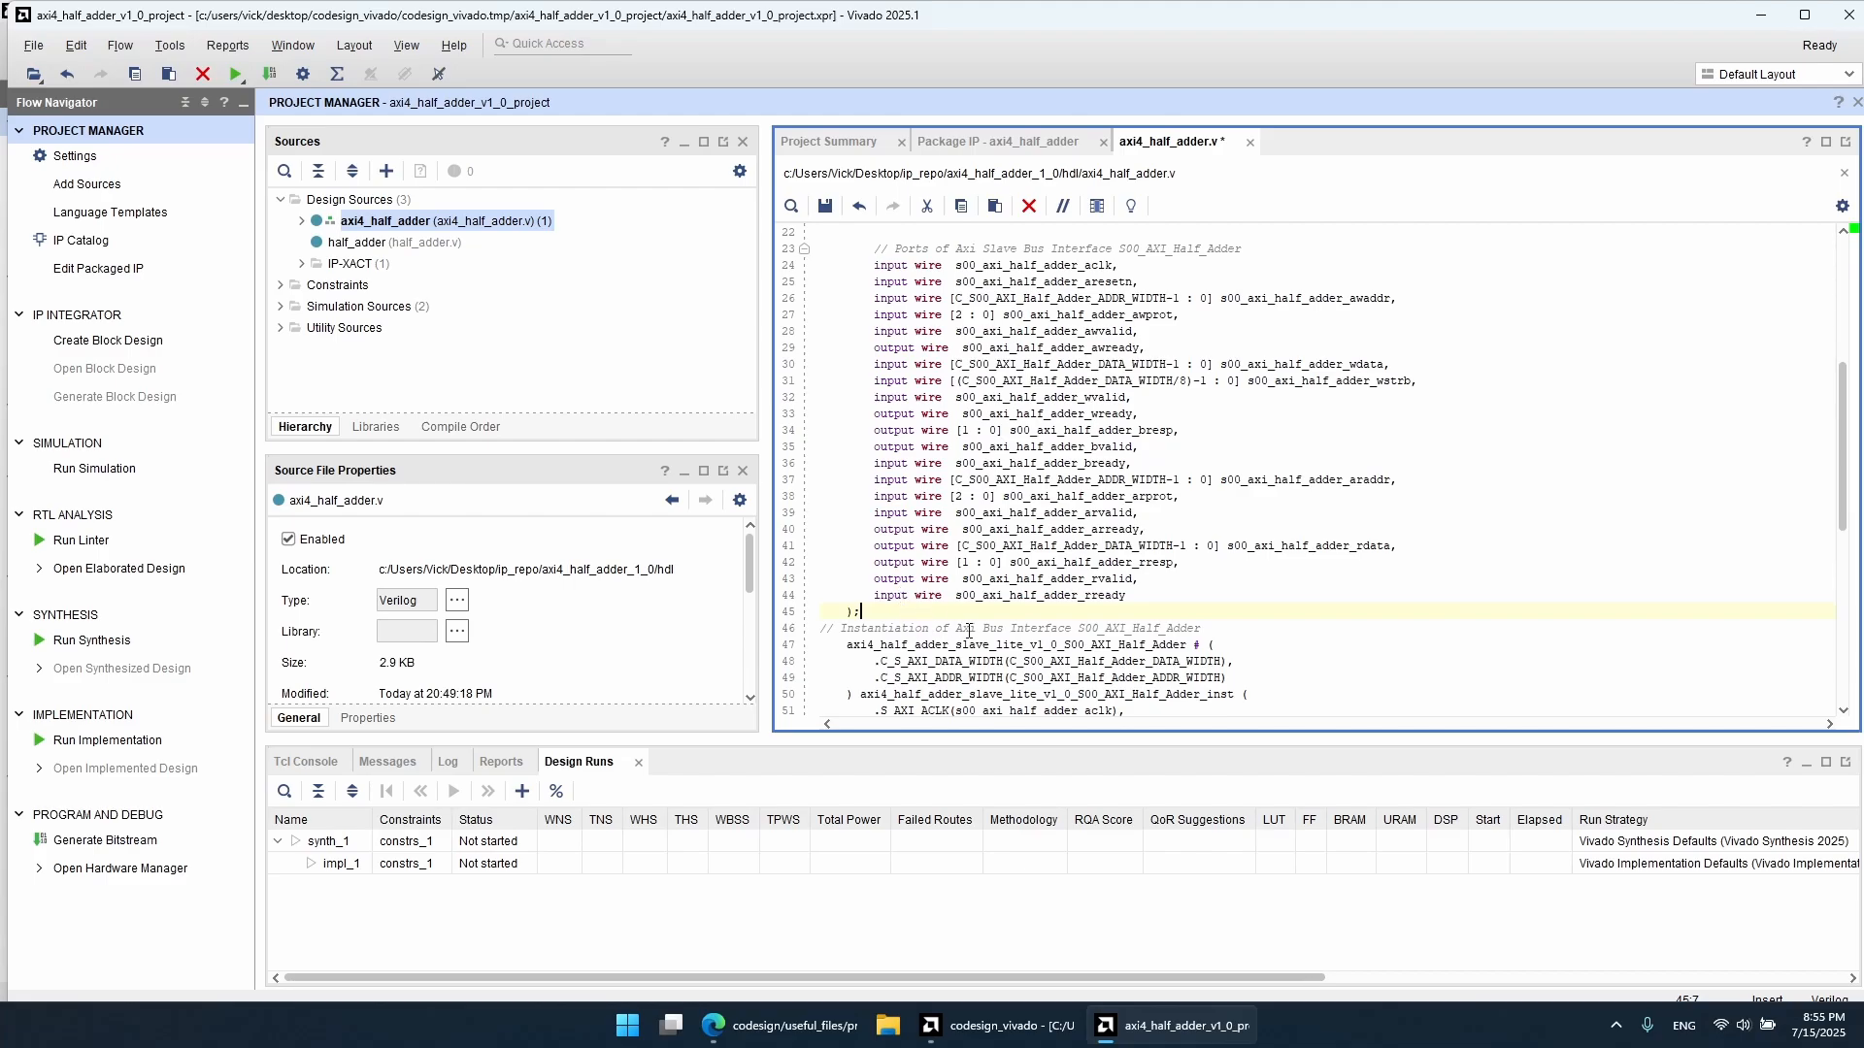
triple_click(1006, 631)
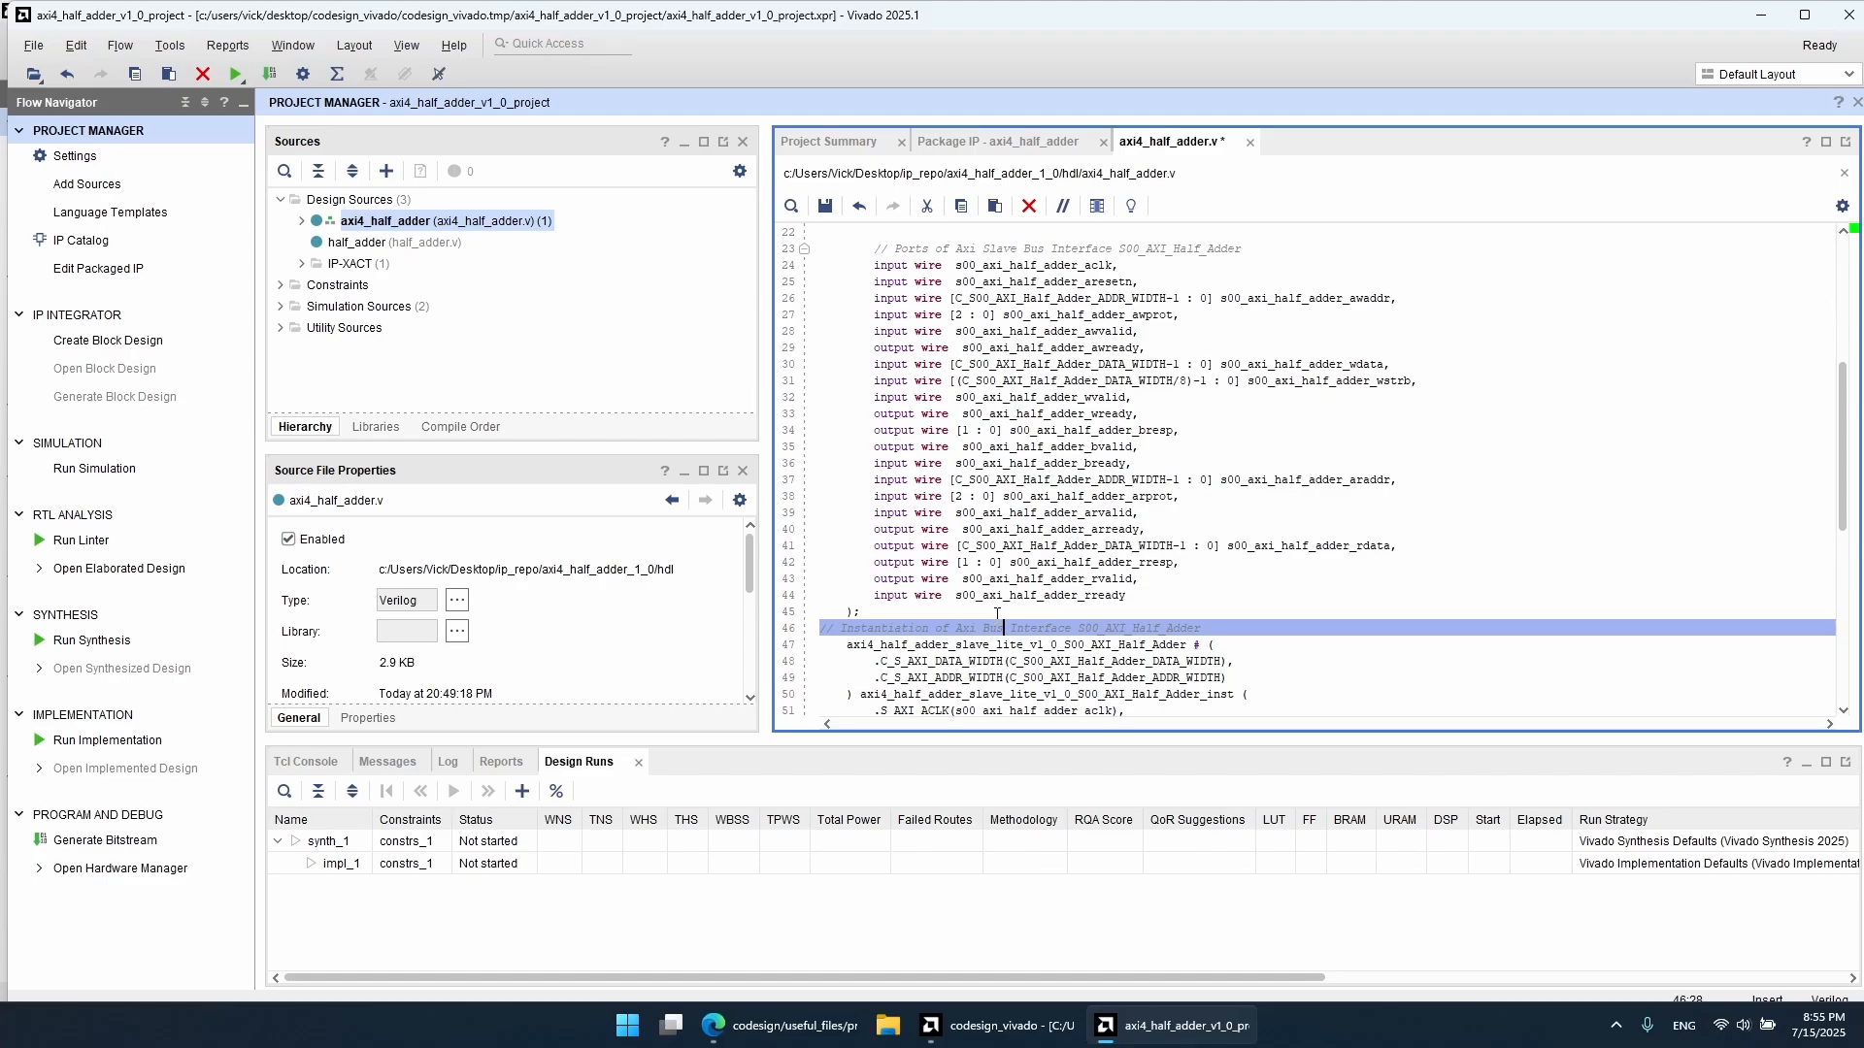
click(997, 613)
key(Return)
key(Return)
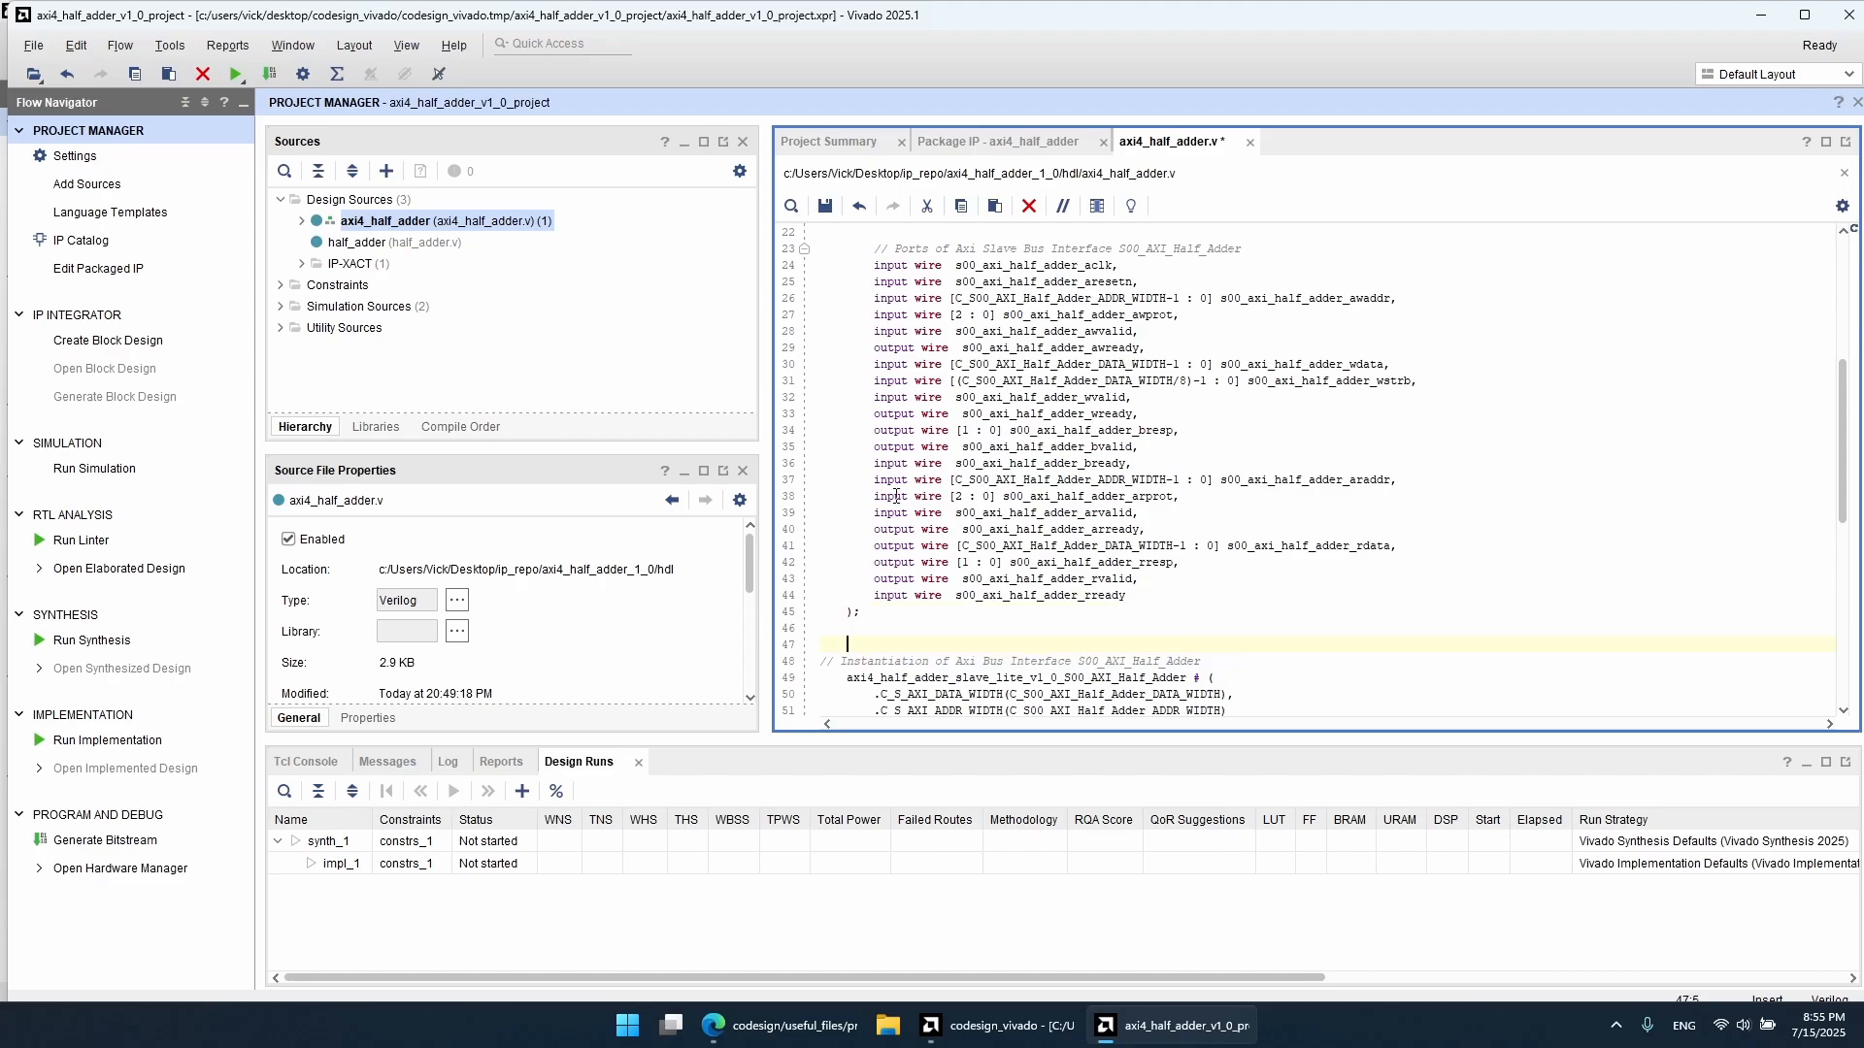
key(Return)
key(Up)
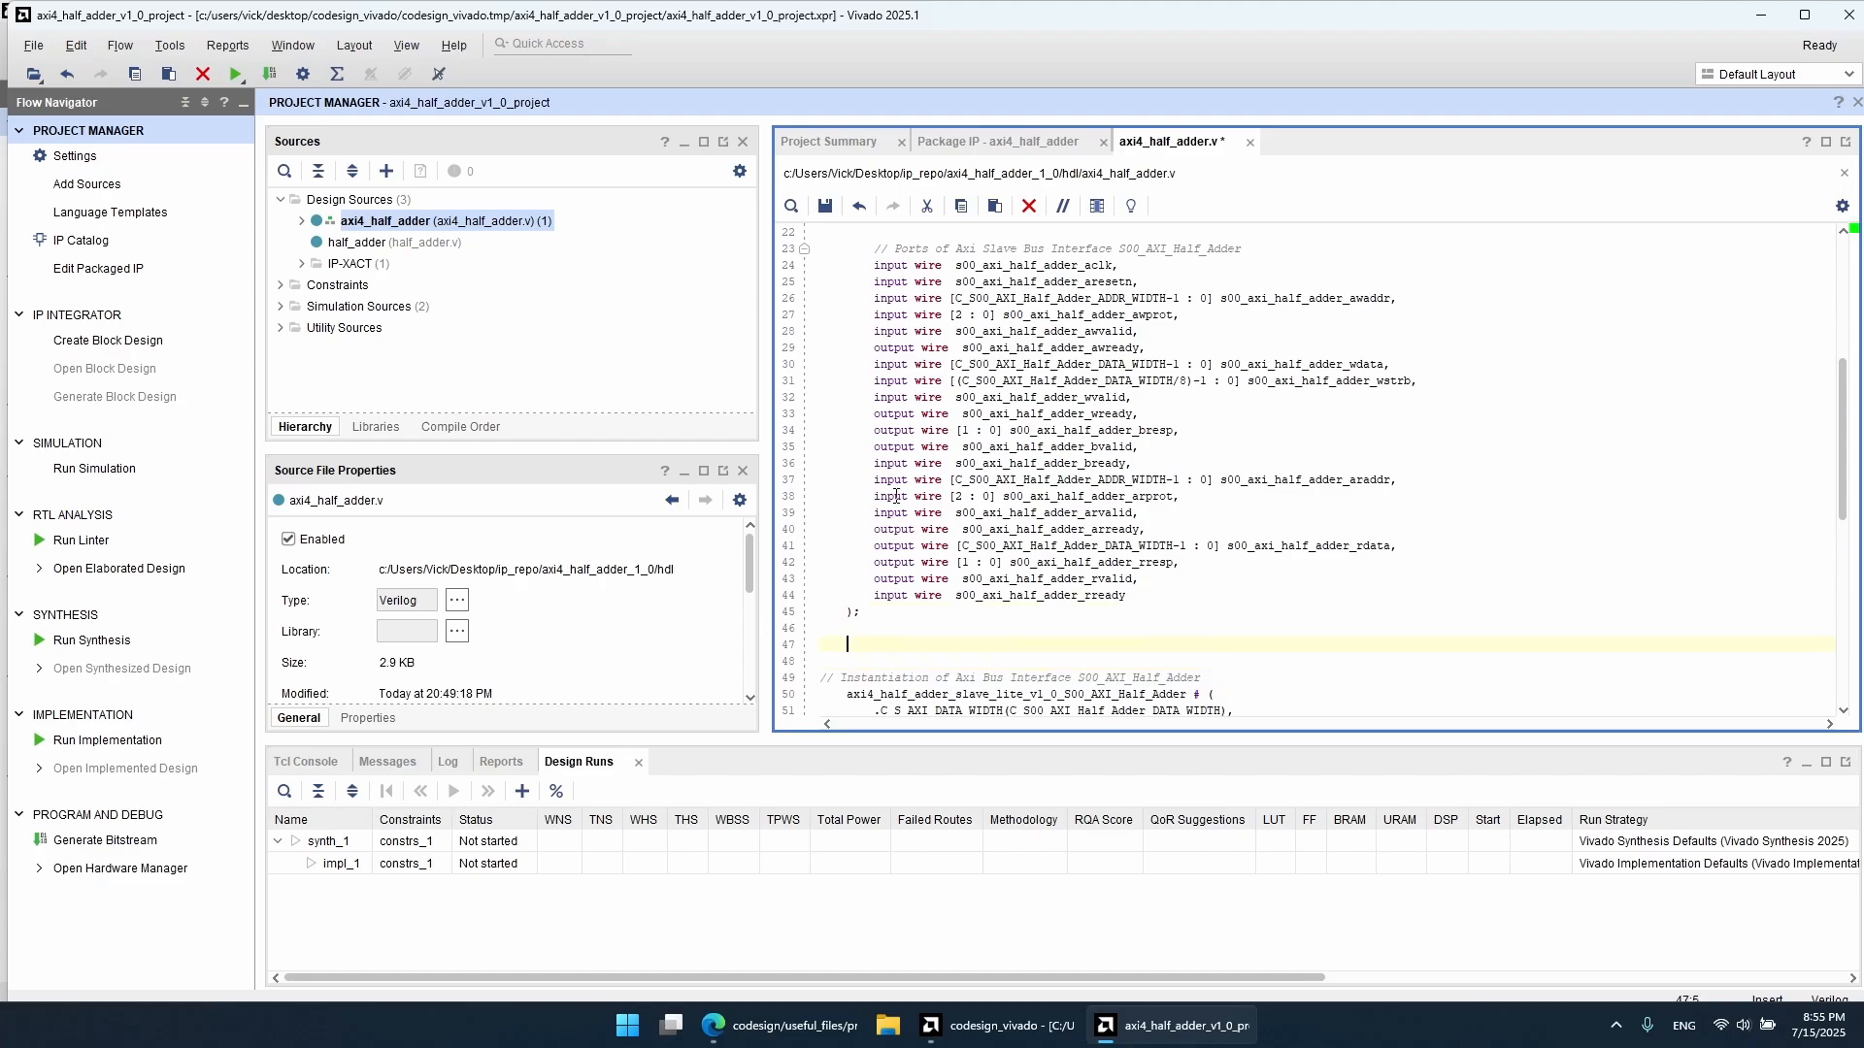
text(wire [)
scroll(1021, 579, up, 2)
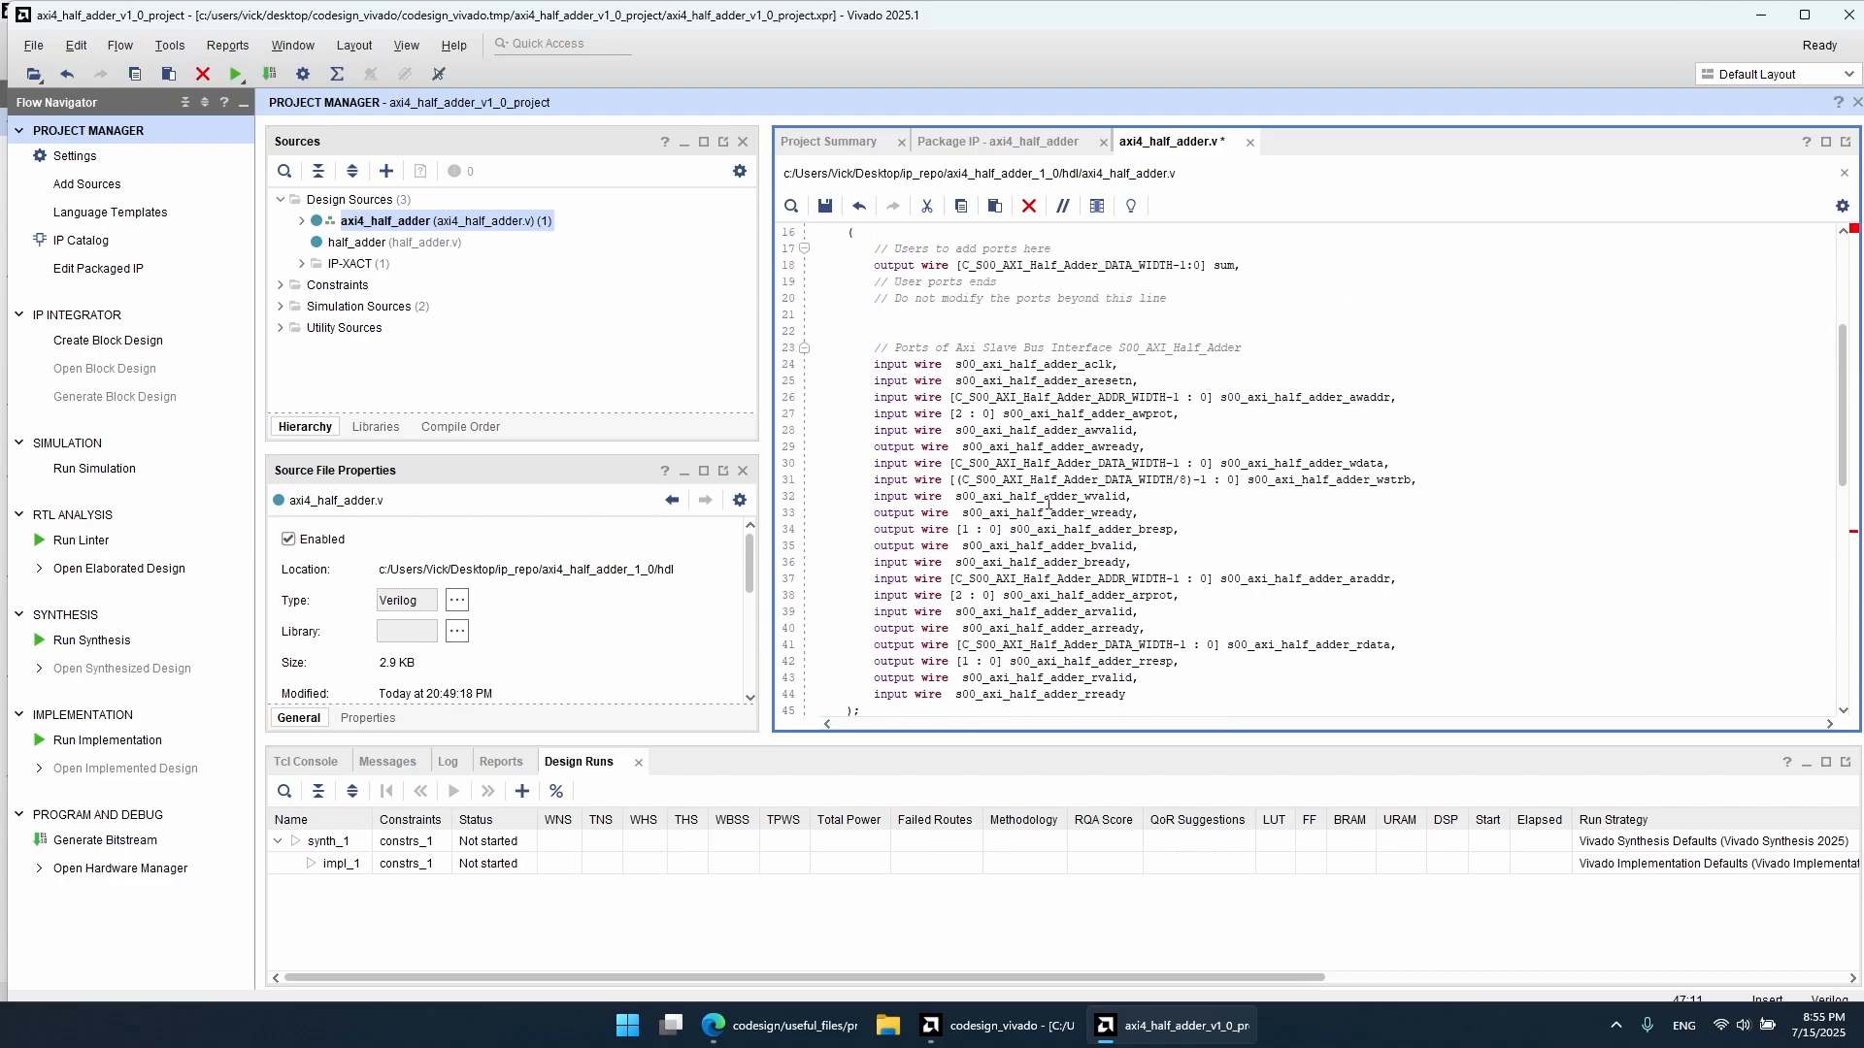
double_click(1038, 267)
key(ctrl+c)
scroll(1017, 336, down, 2)
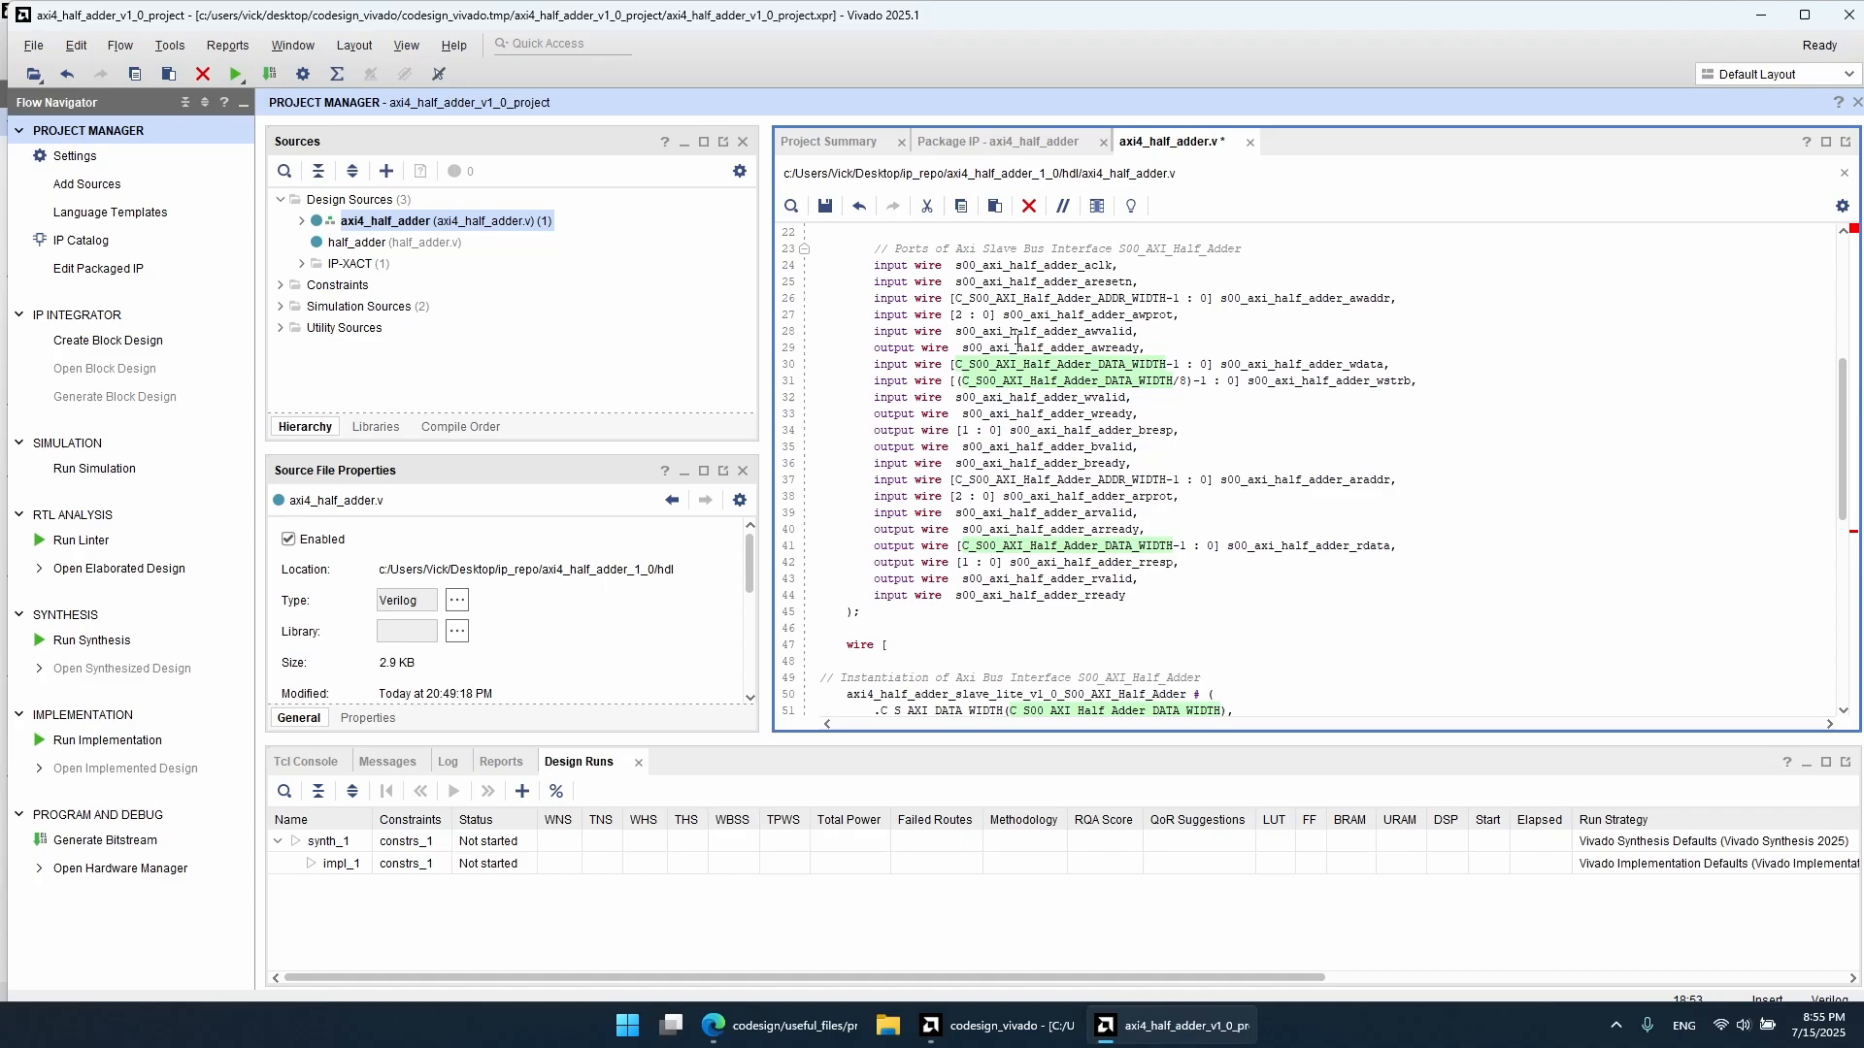
click(965, 640)
key(ctrl+v)
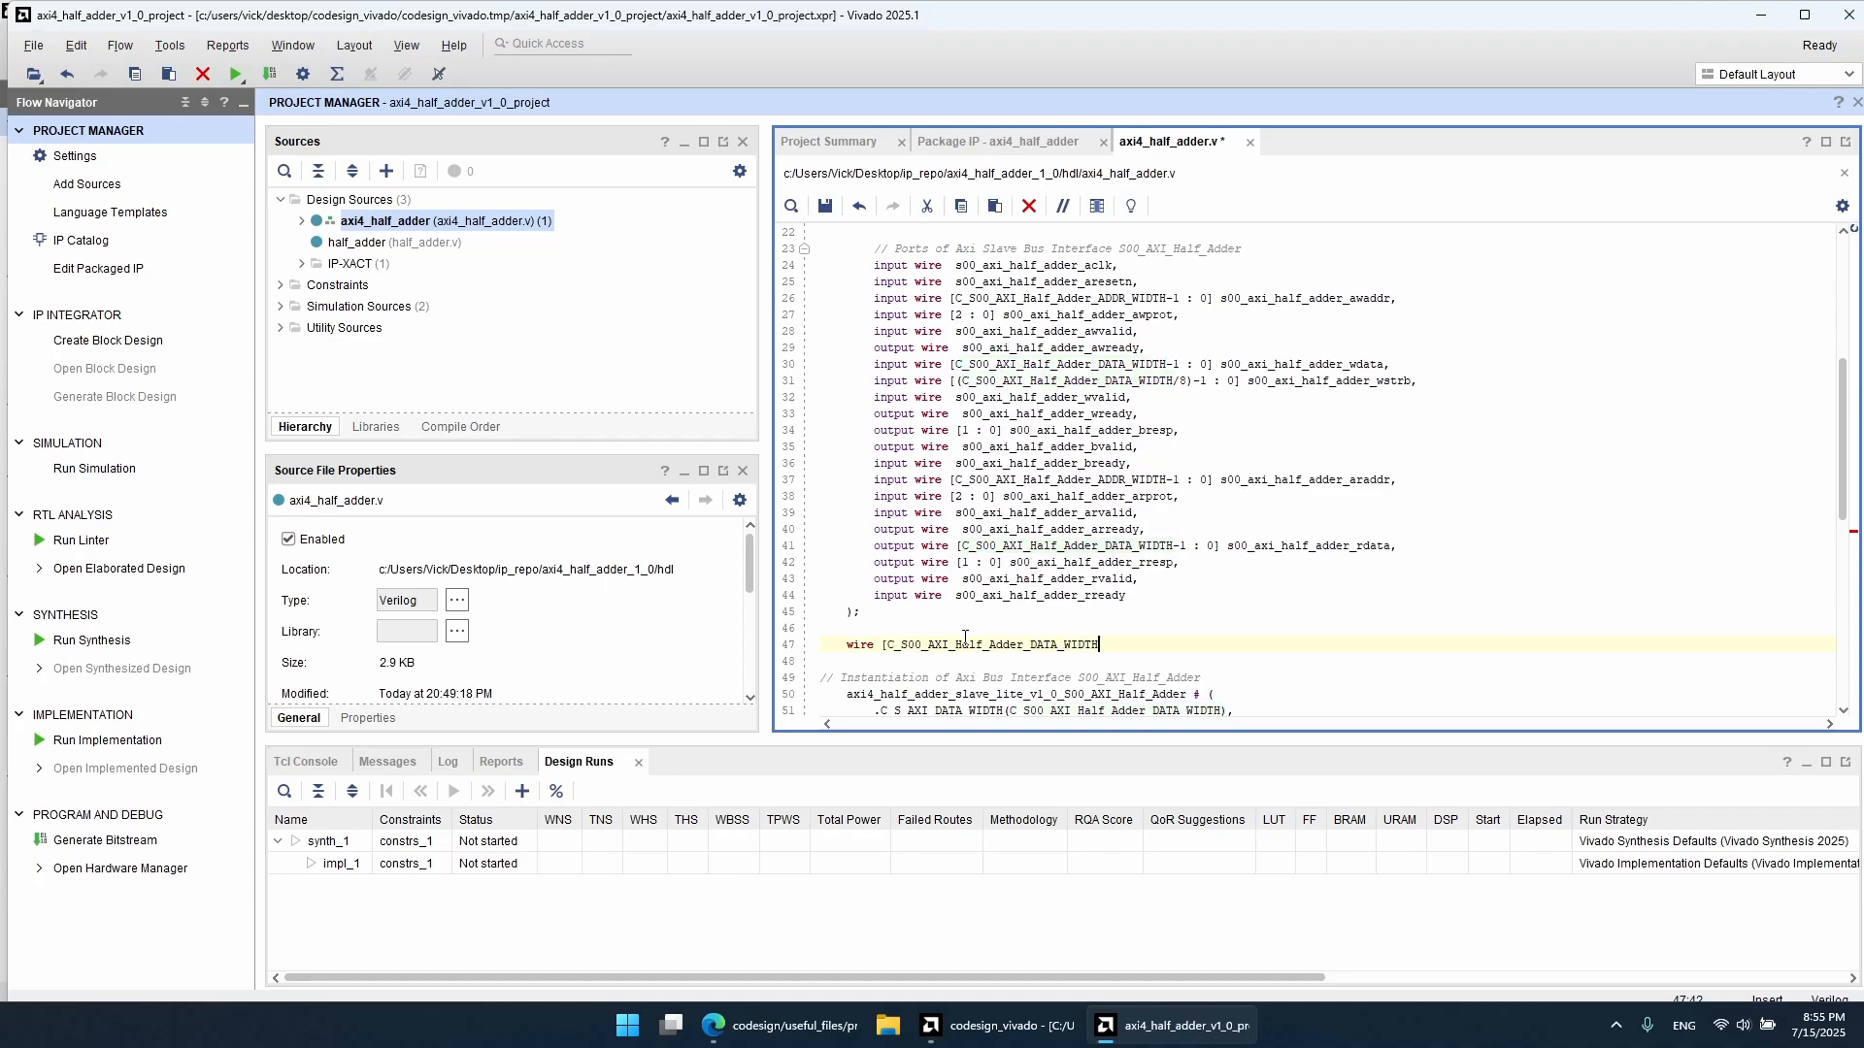
text(-1:0] a;)
Step: Declare a second wire "wire [C_S00_AXI_Half_Adder_DATA_WIDTH-1:0] b;" below wire a and save the file
key(Return)
text(wire [C_S00_AXI_Half_Adder_DATA_WIDTH-1:0] a;)
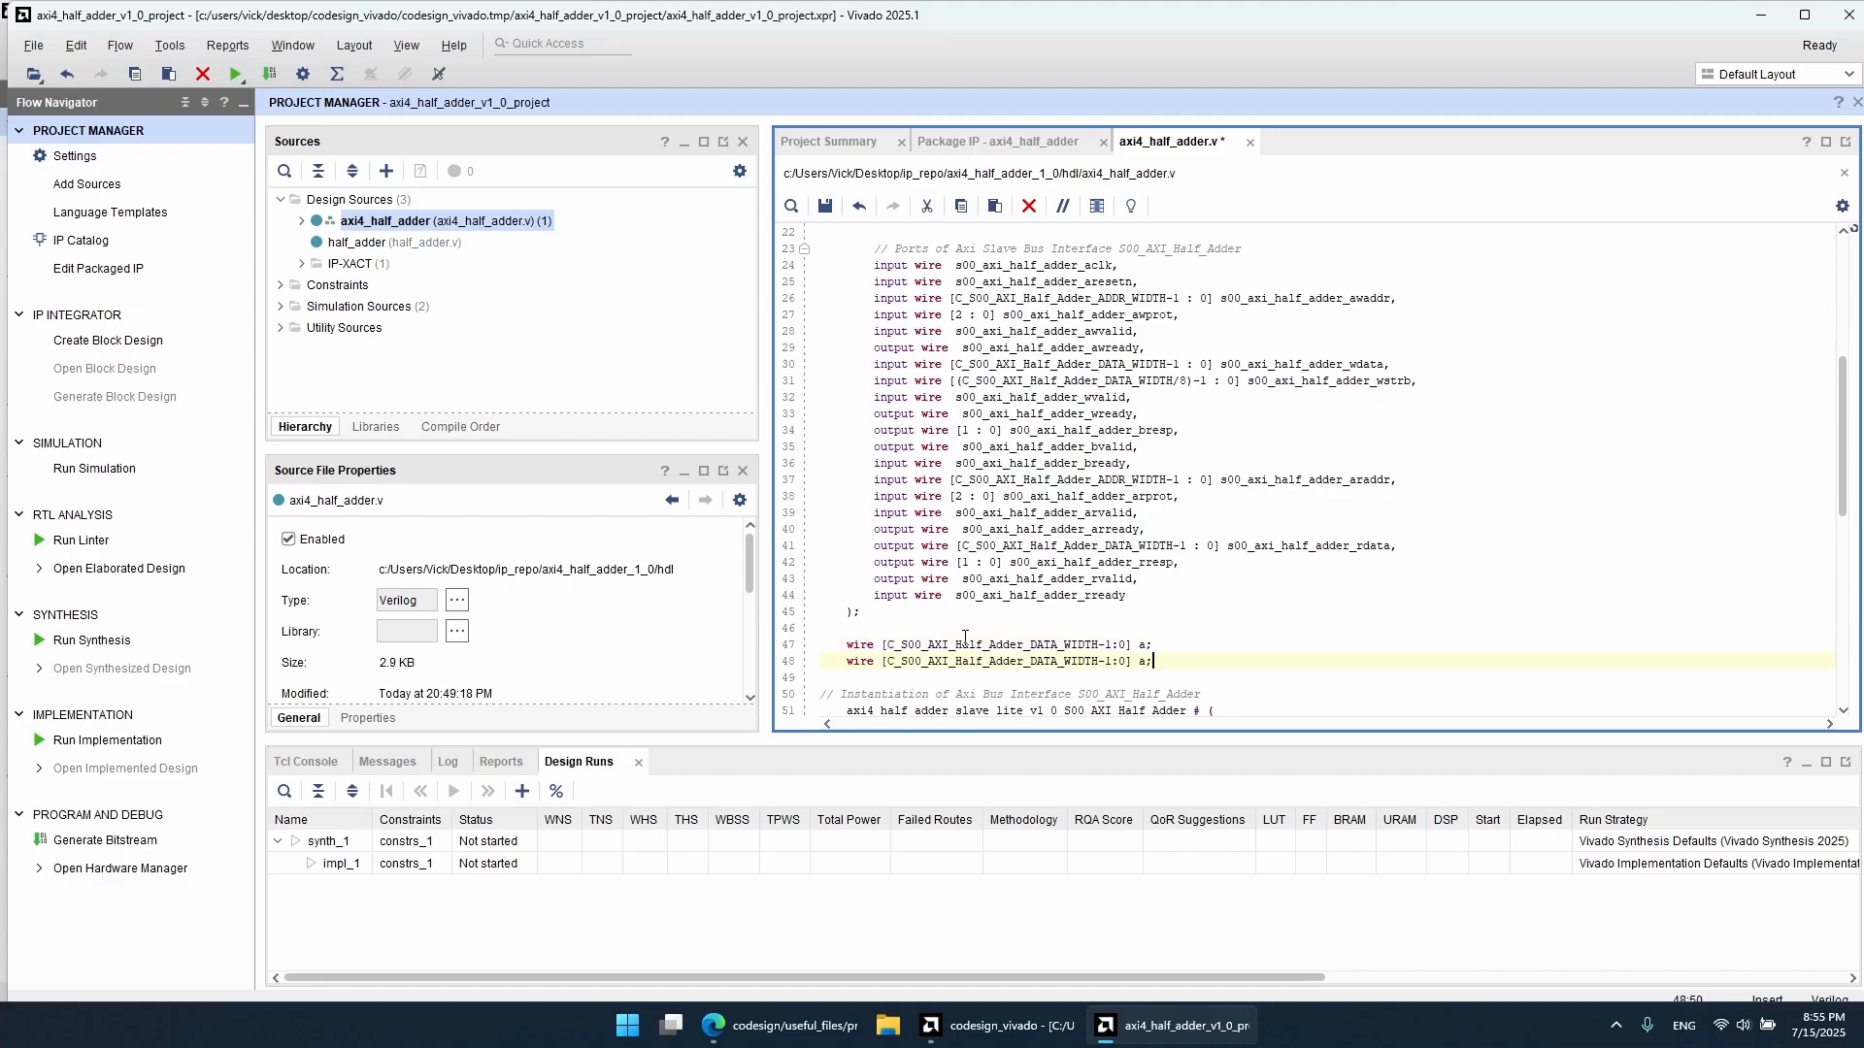
key(Left)
key(BackSpace)
text(b)
key(ctrl+s)
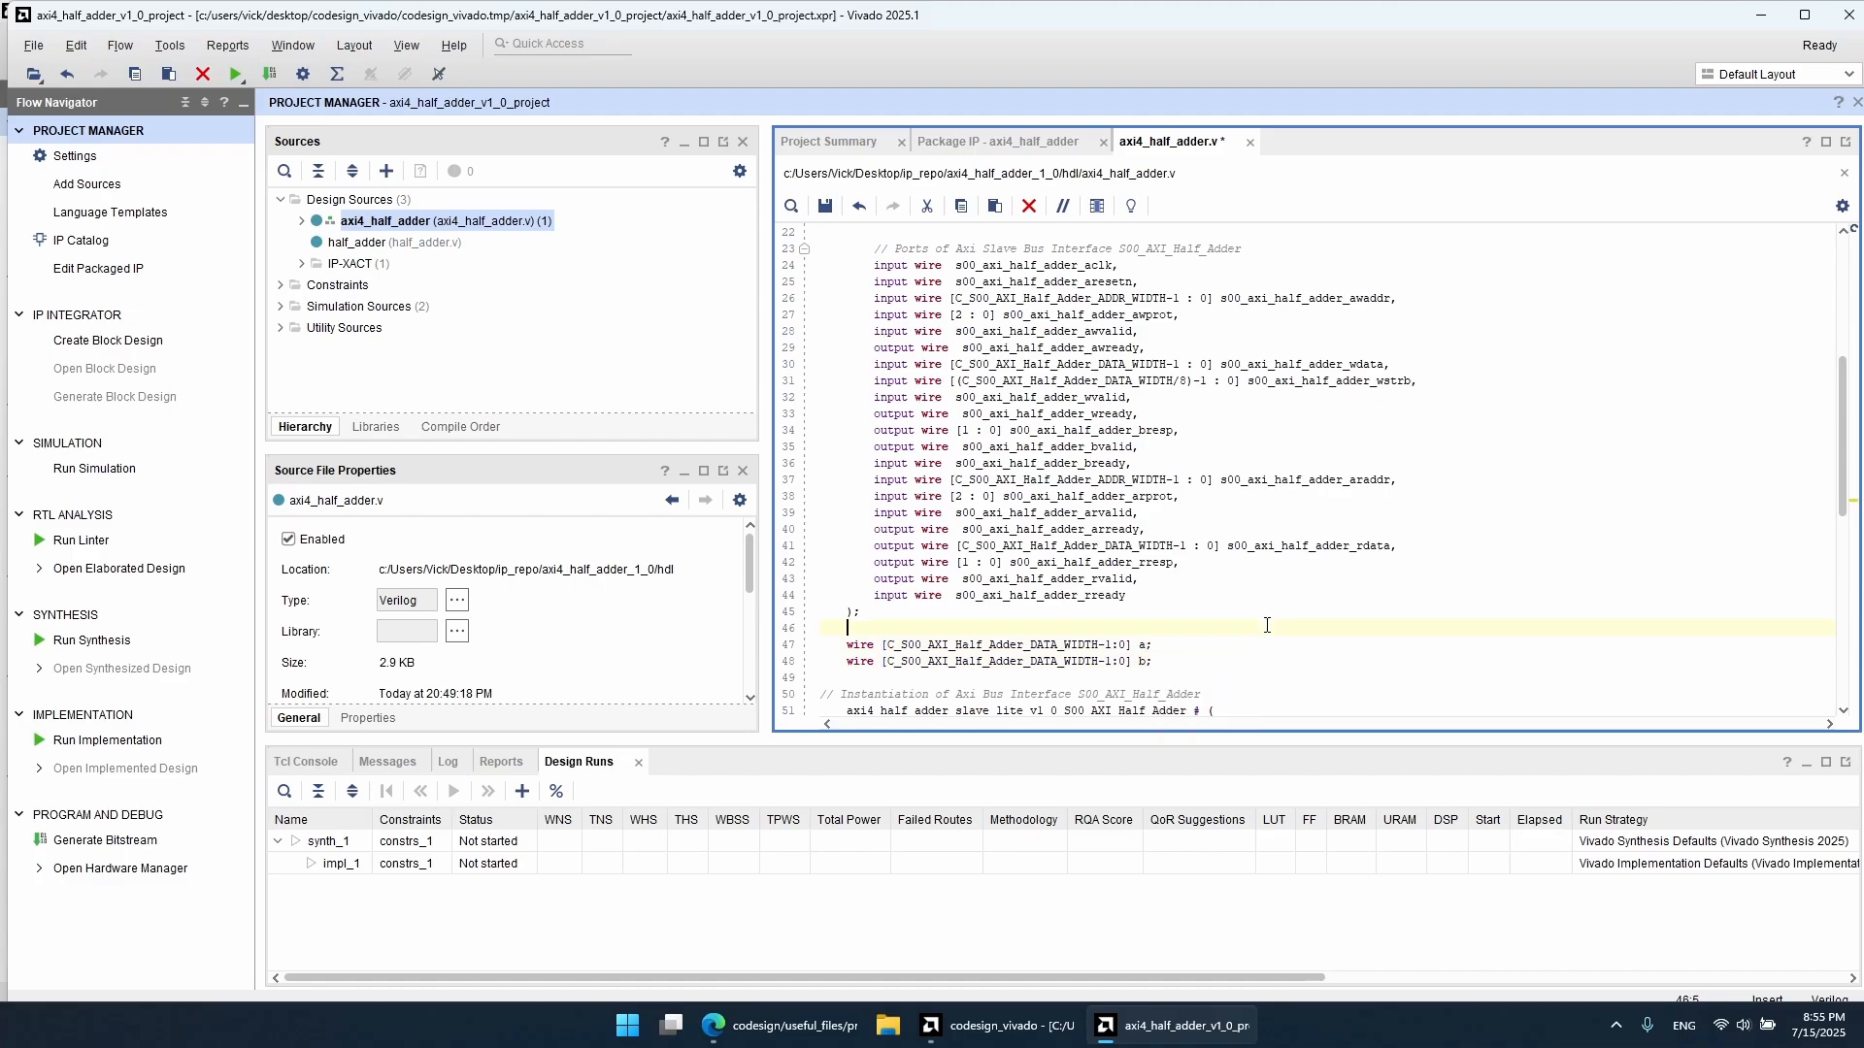
Step: Under the "Add user logic here" comment, instantiate the half_adder module as half_adder_instance with an empty port list
scroll(1642, 603, down, 11)
triple_click(991, 609)
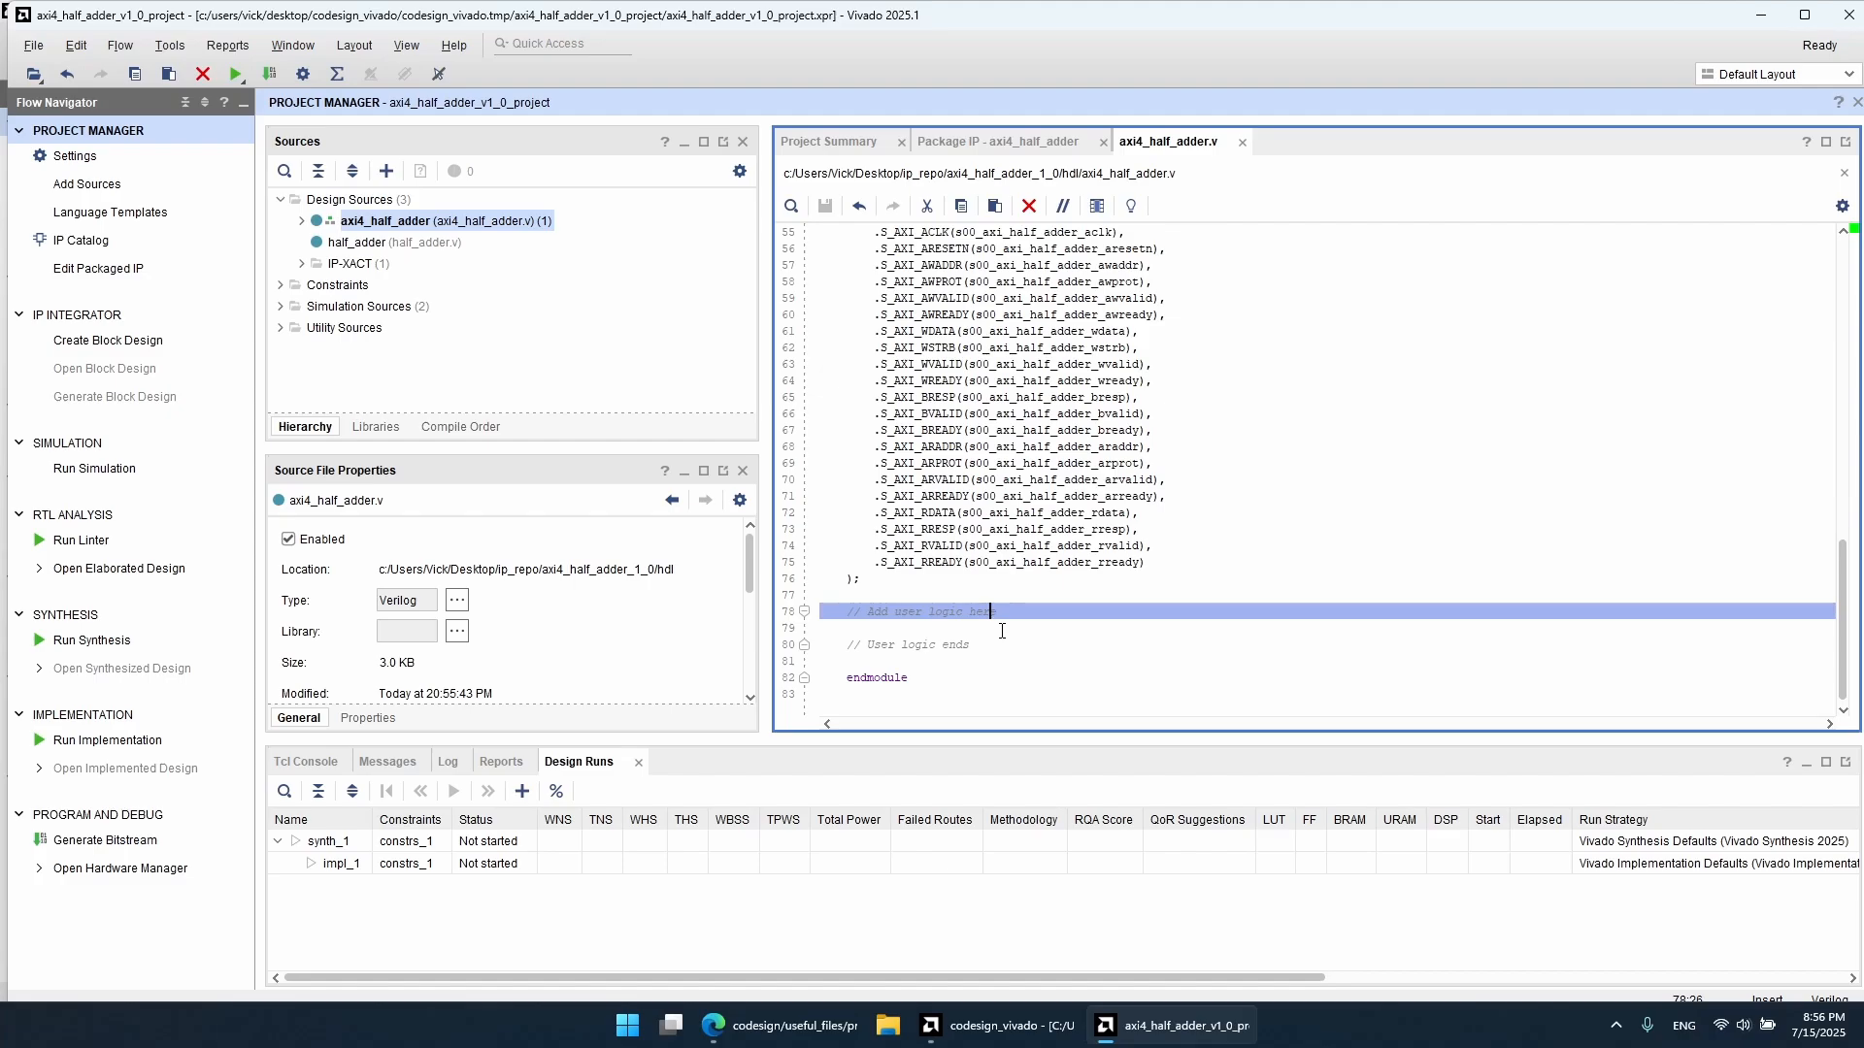
click(1002, 631)
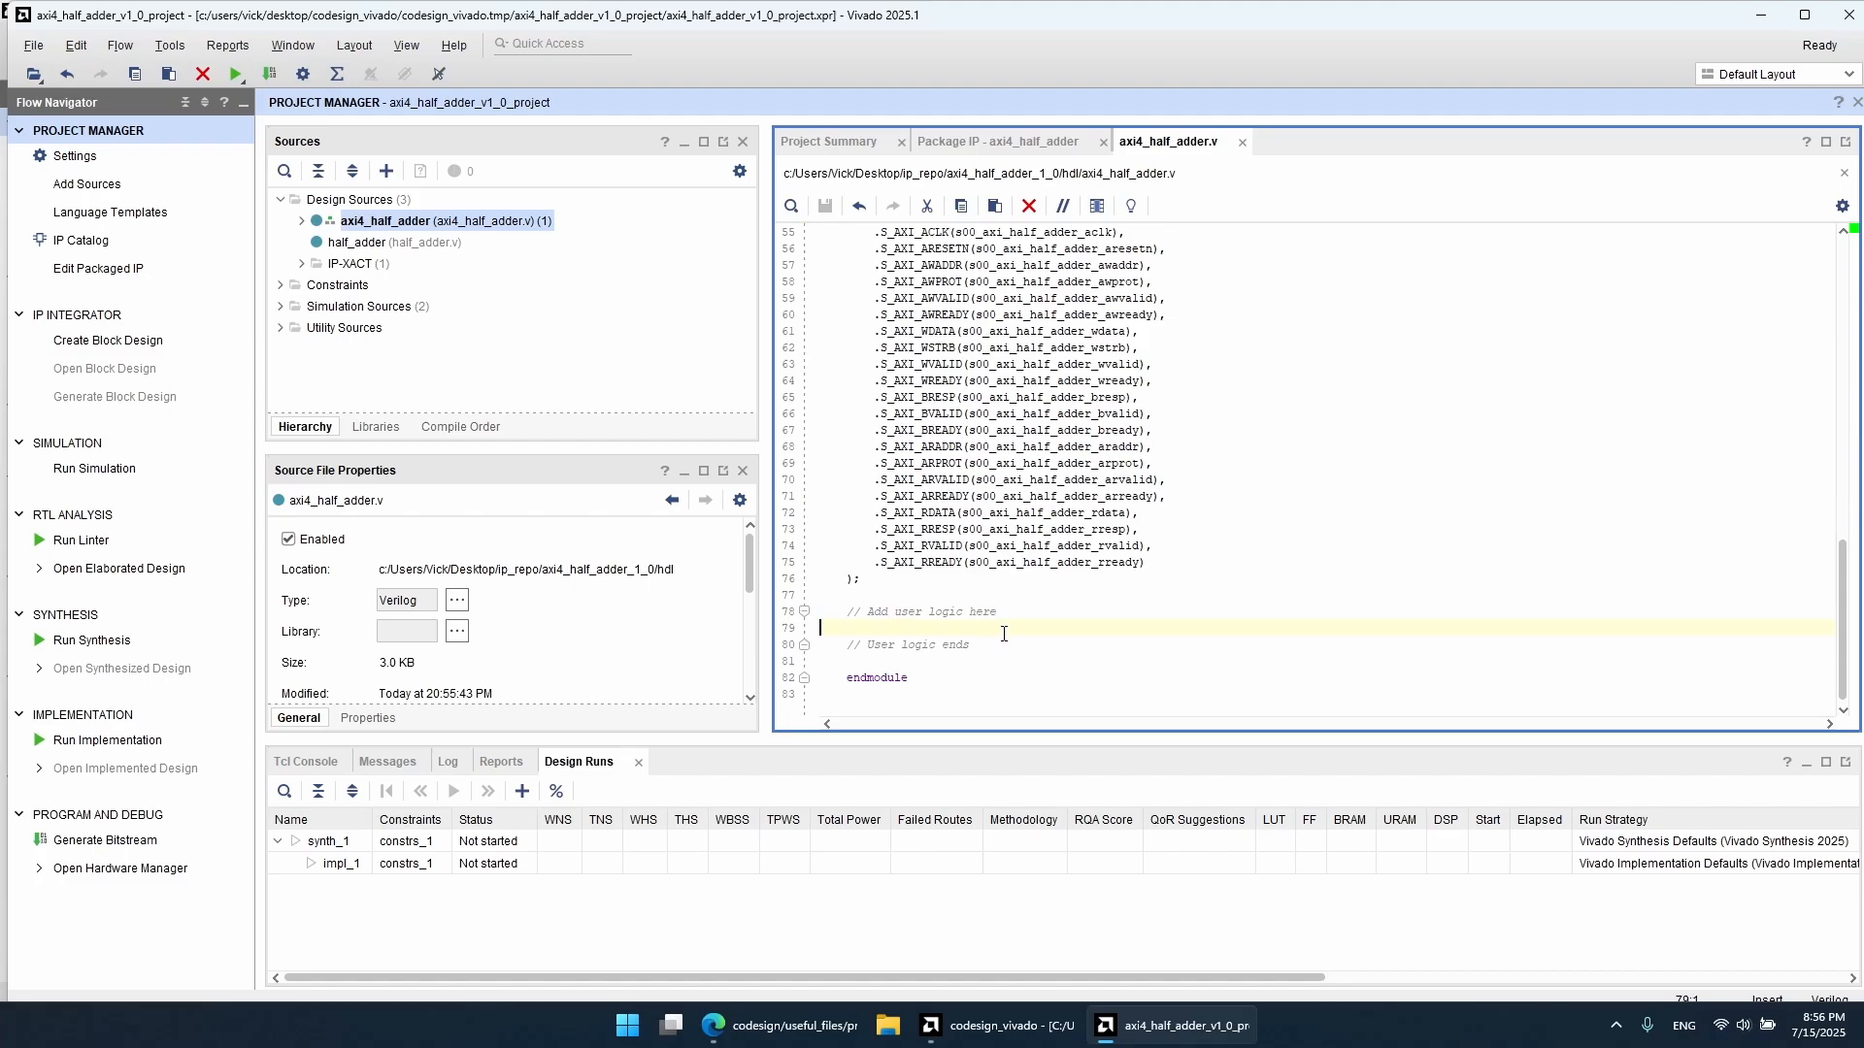
key(Tab)
text(half_adder half)
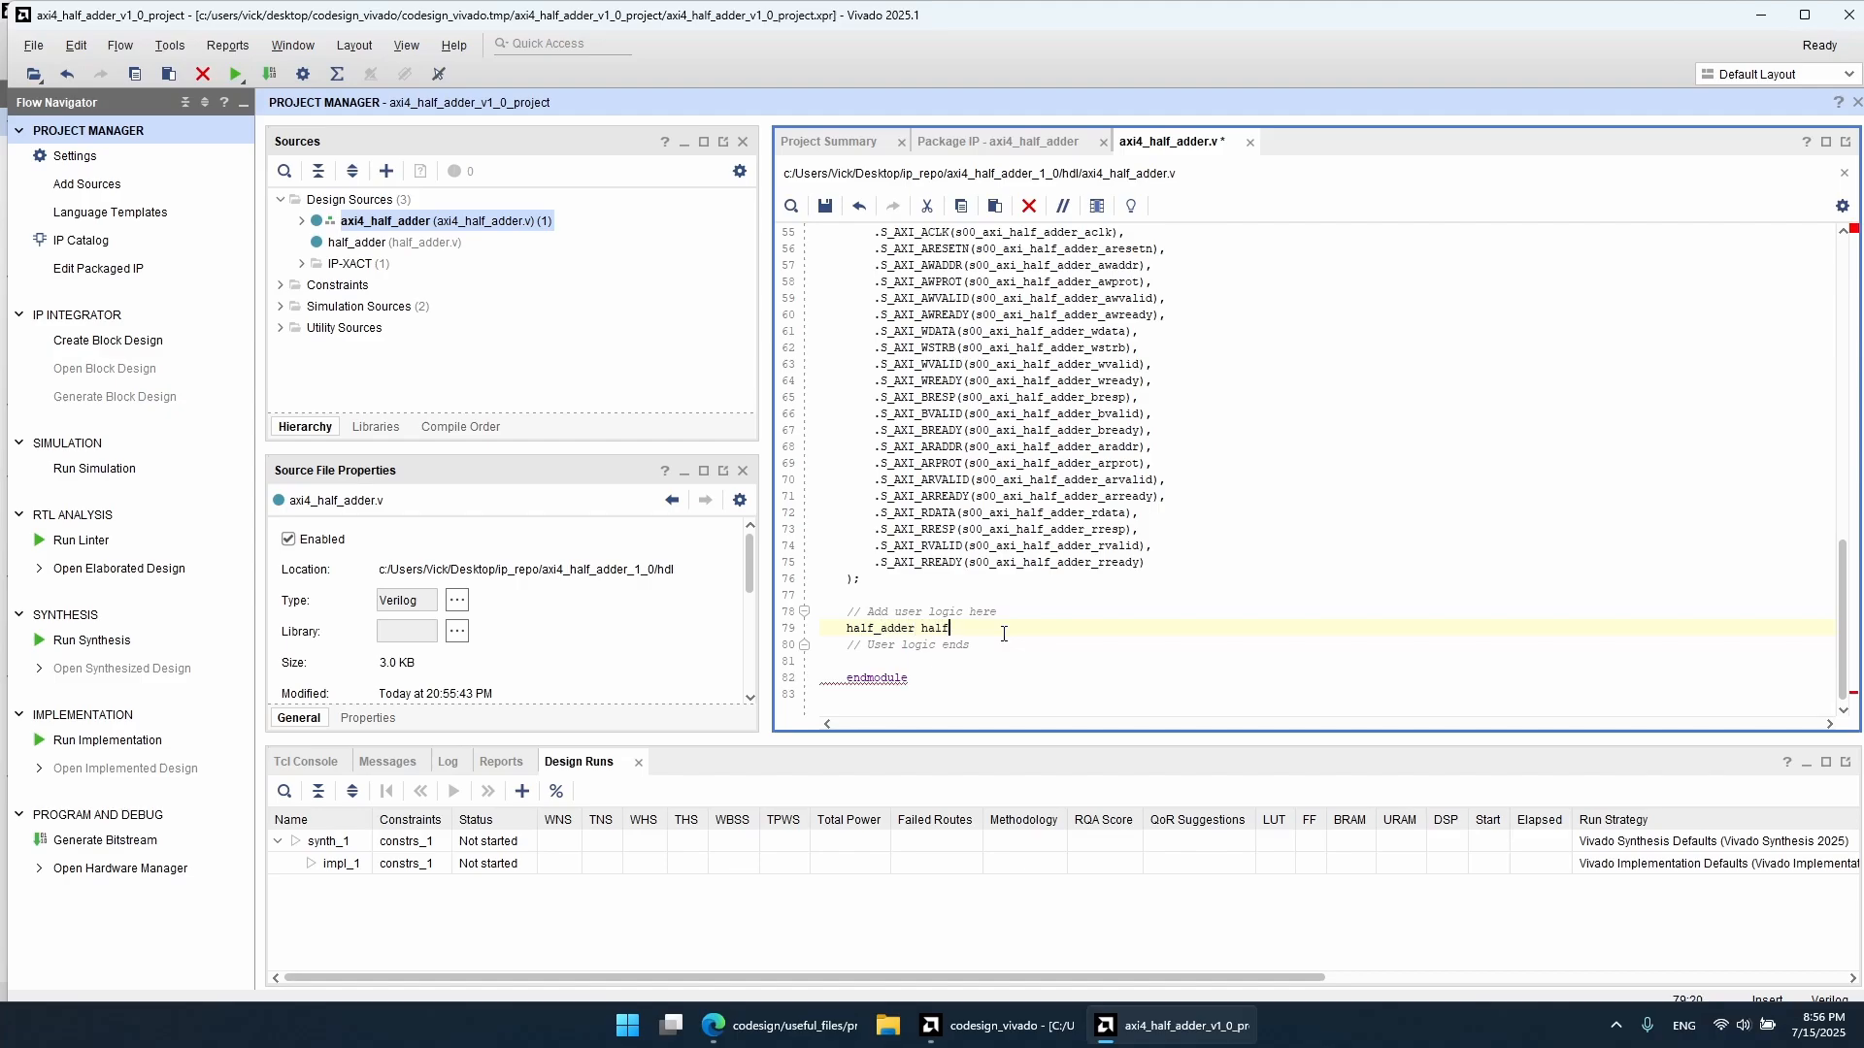
text(_adder instance()
key(Return)
text())
key(End)
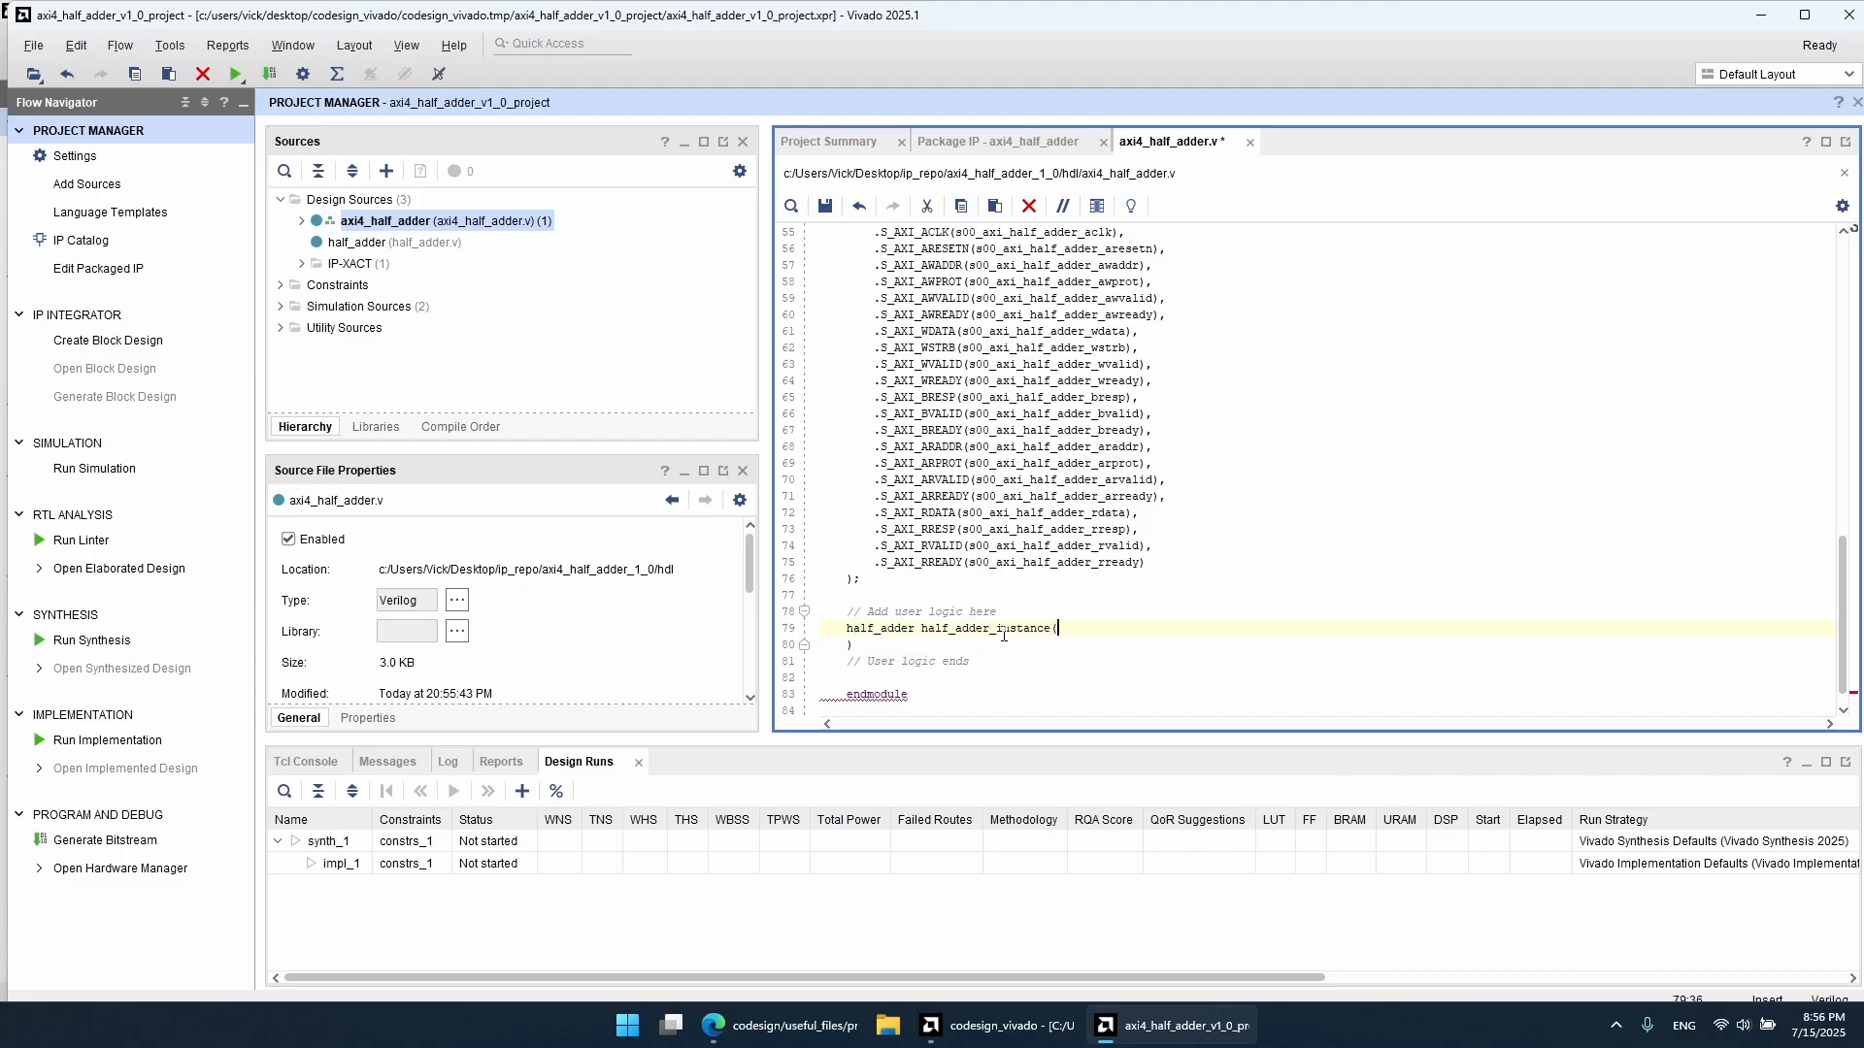
Step: Connect the ports of half_adder_instance as .a(a), .b(b) and .sum(sum), one per line, and save the file
key(Return)
text(.a())
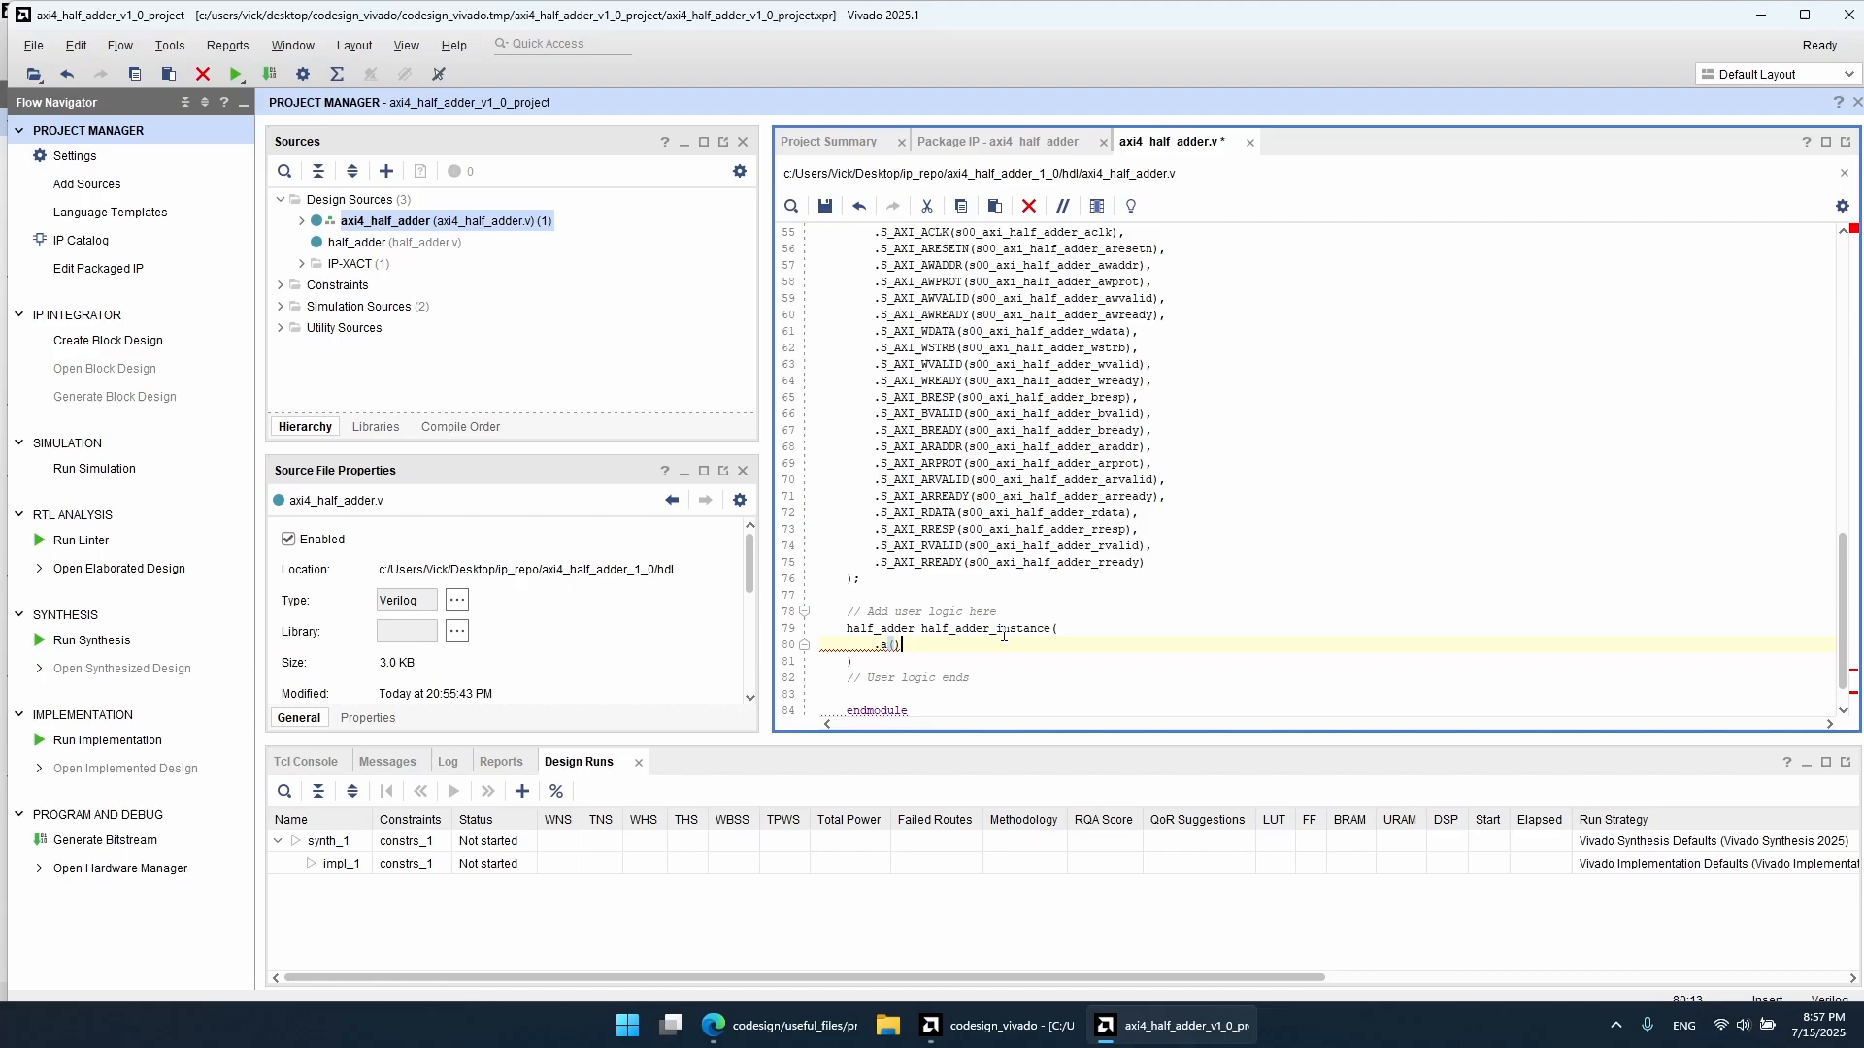
key(Left)
text(a),m)
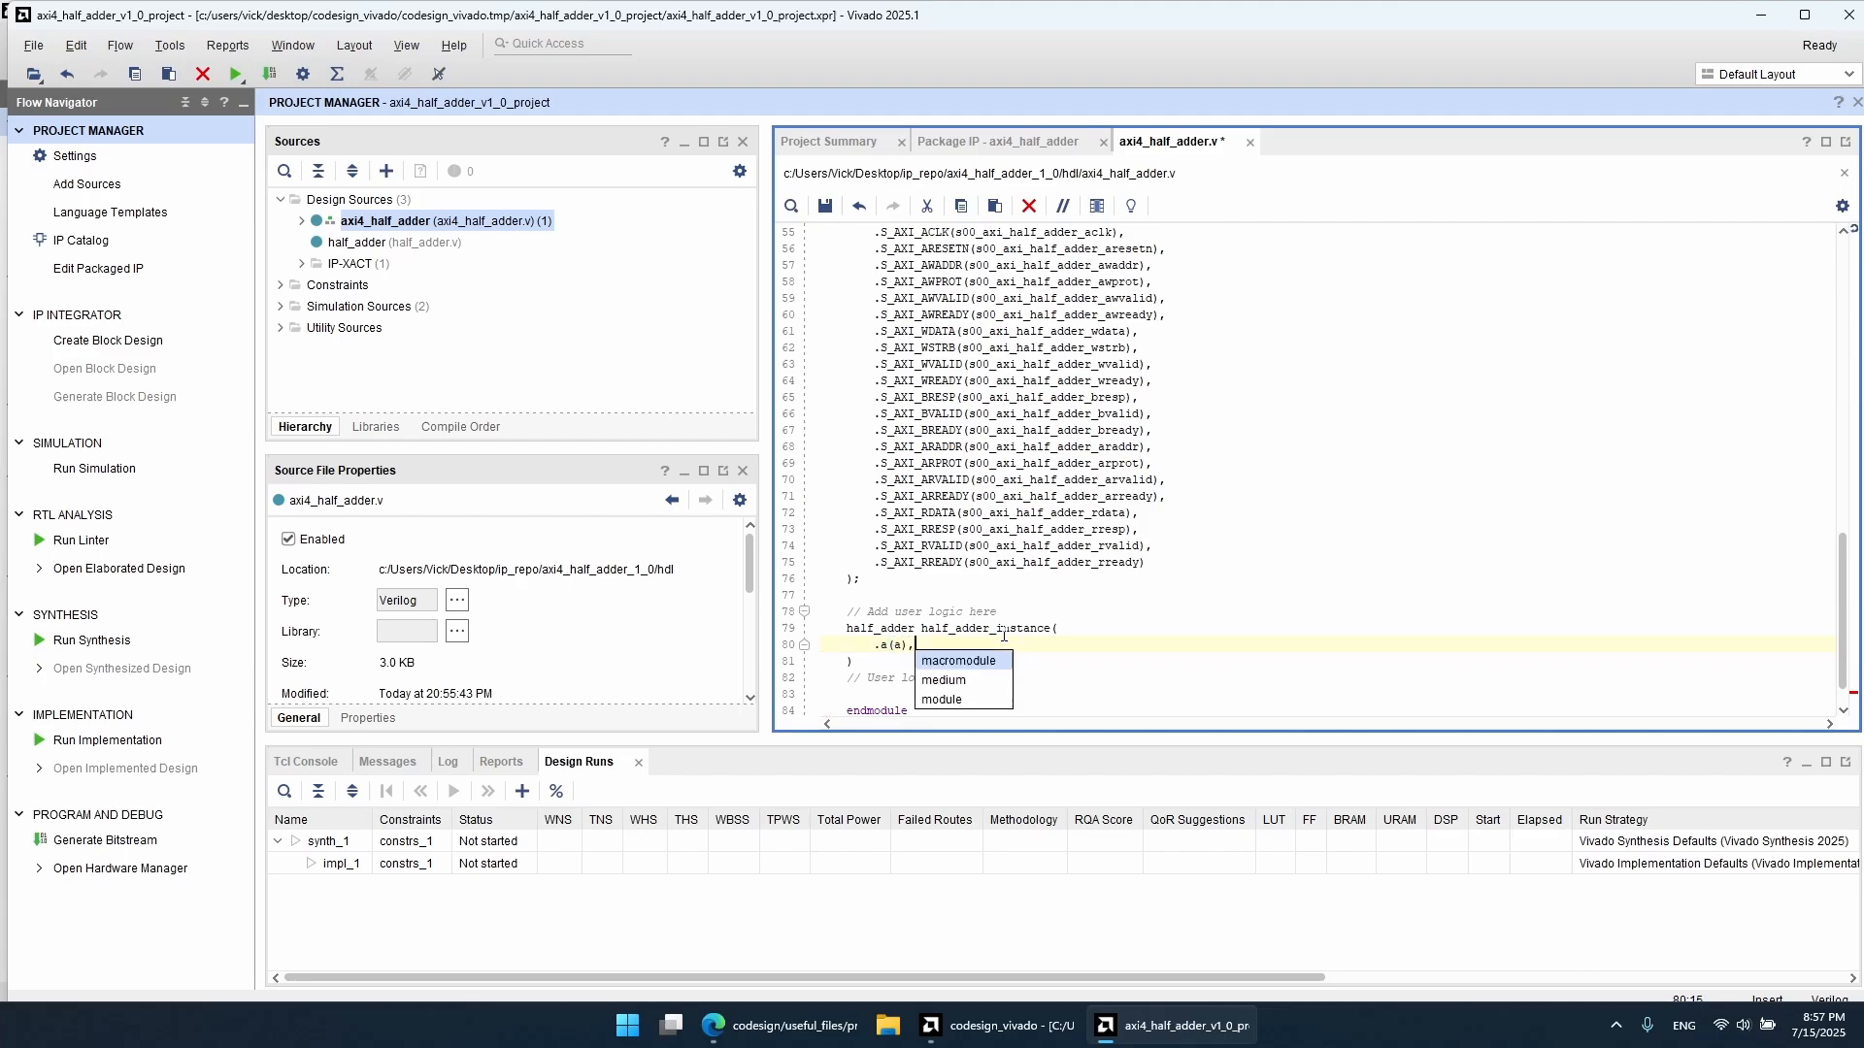
key(Return)
key(ctrl+BackSpace)
key(Return)
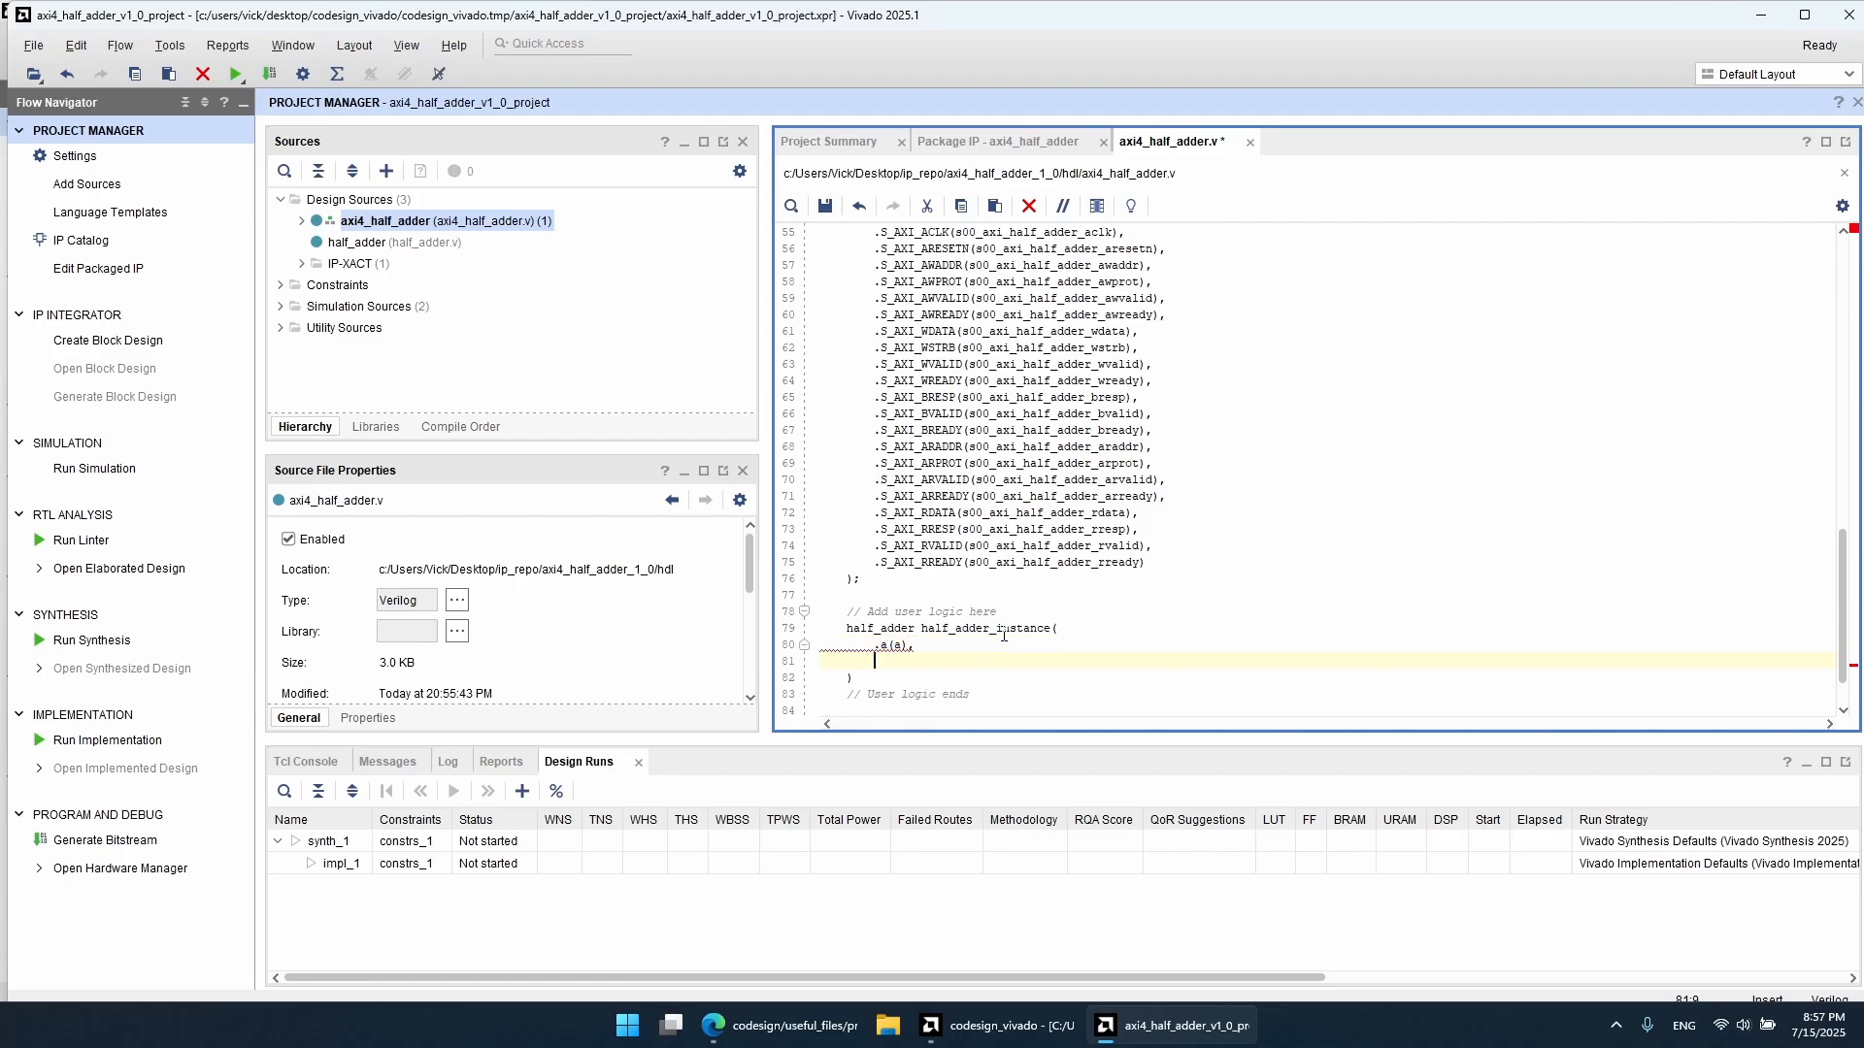
text(.b(b),)
key(Return)
text(.s)
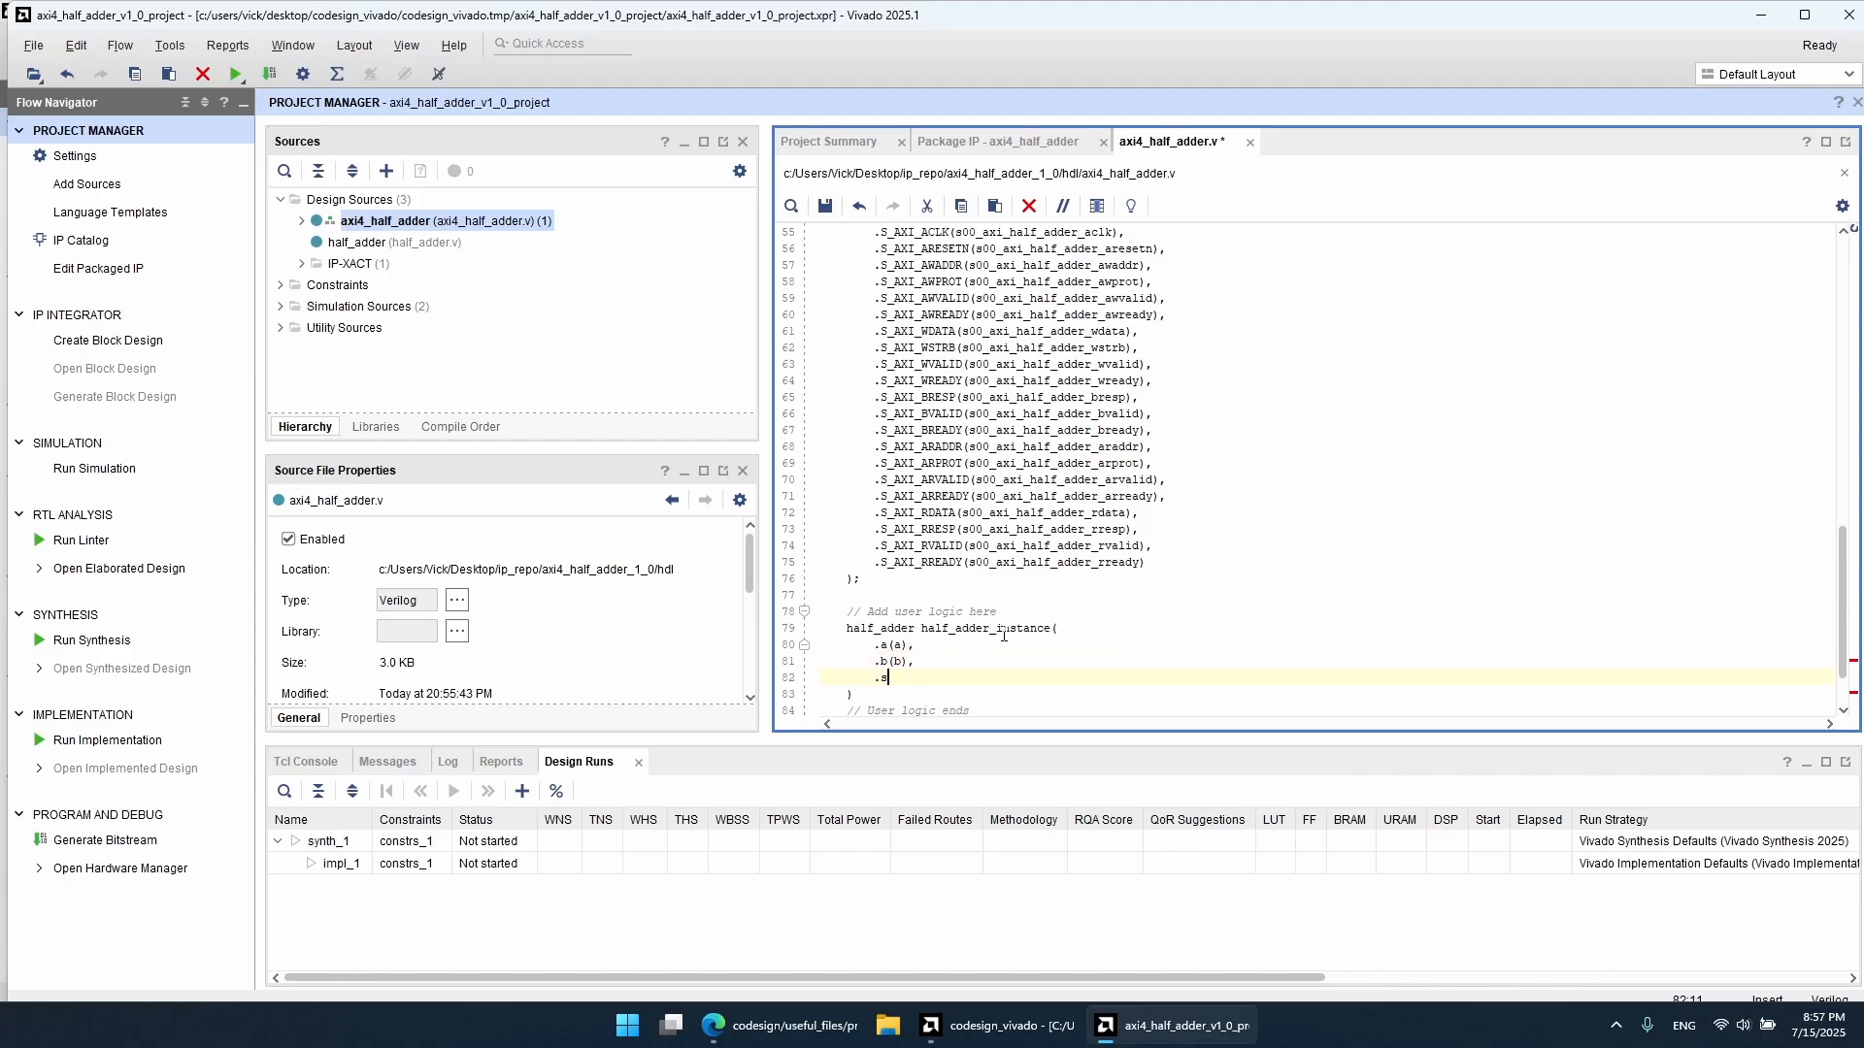
text(um(sum))
key(ctrl+s)
Step: Terminate the half_adder_instance statement with a semicolon and save the file
click(974, 691)
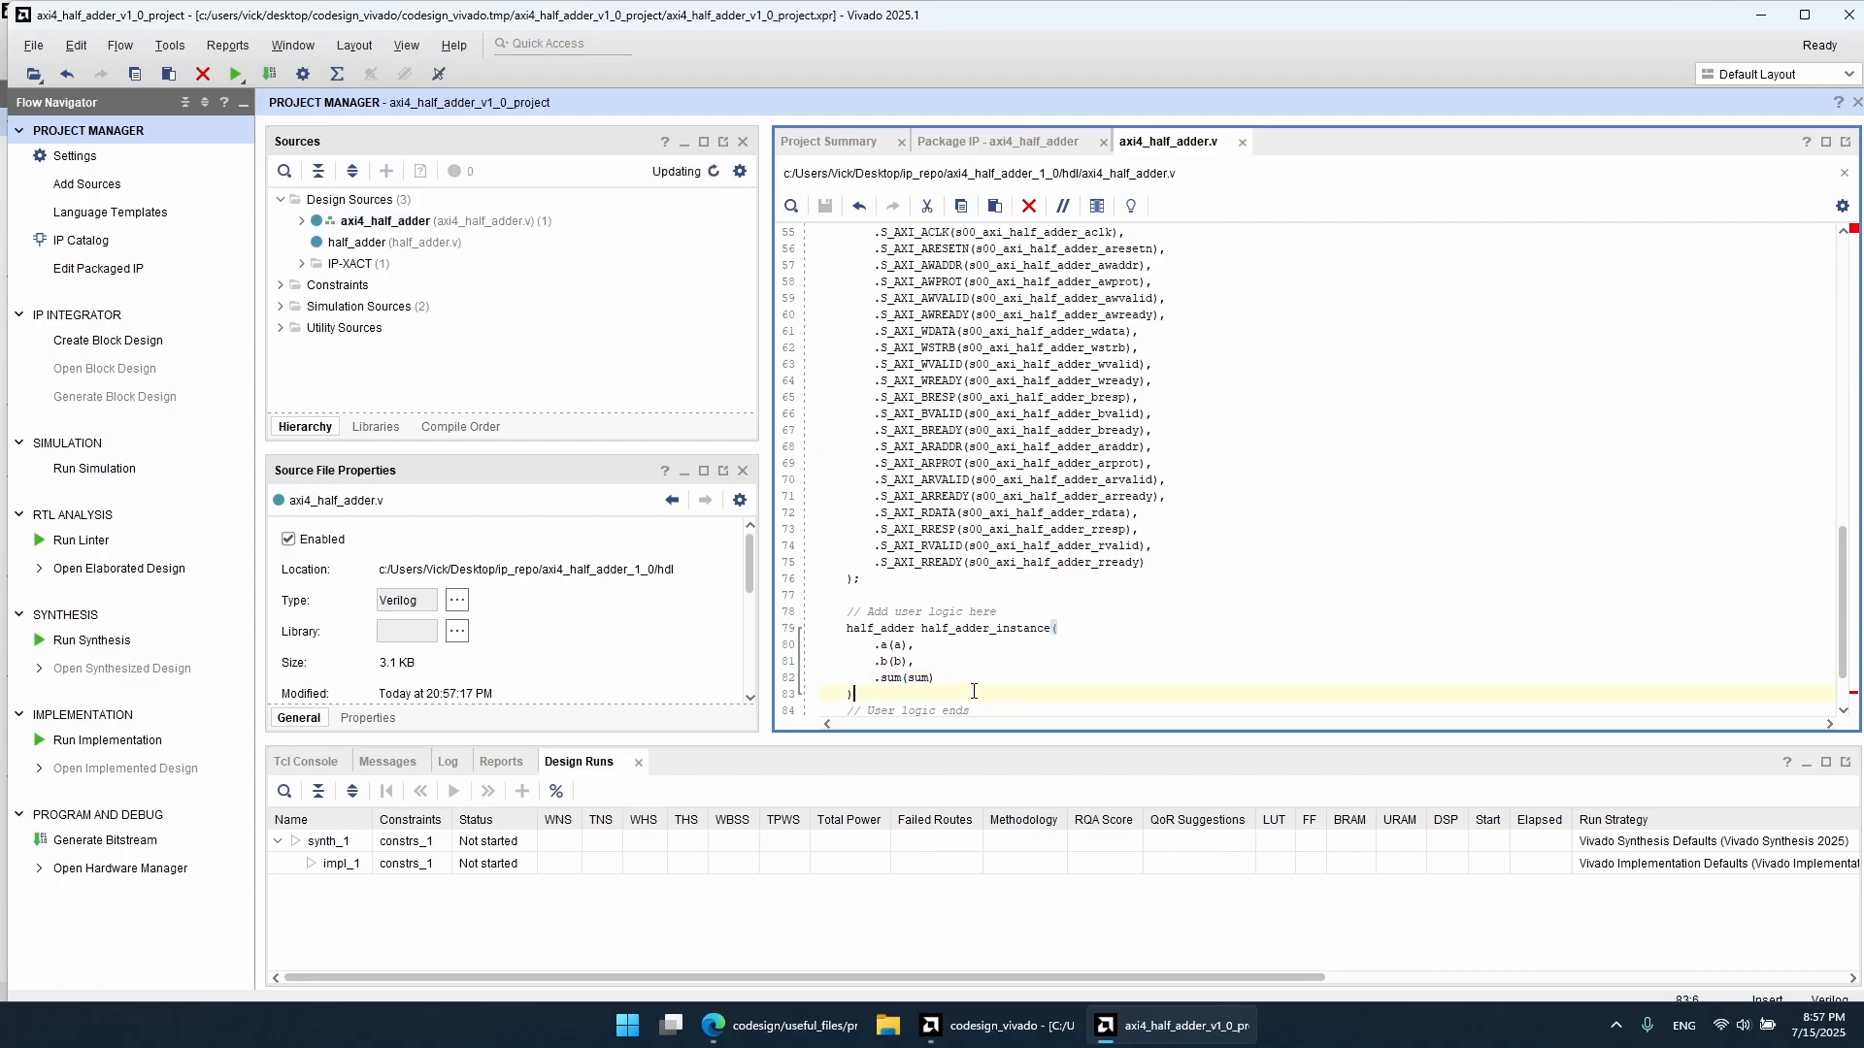
text(;)
key(ctrl+s)
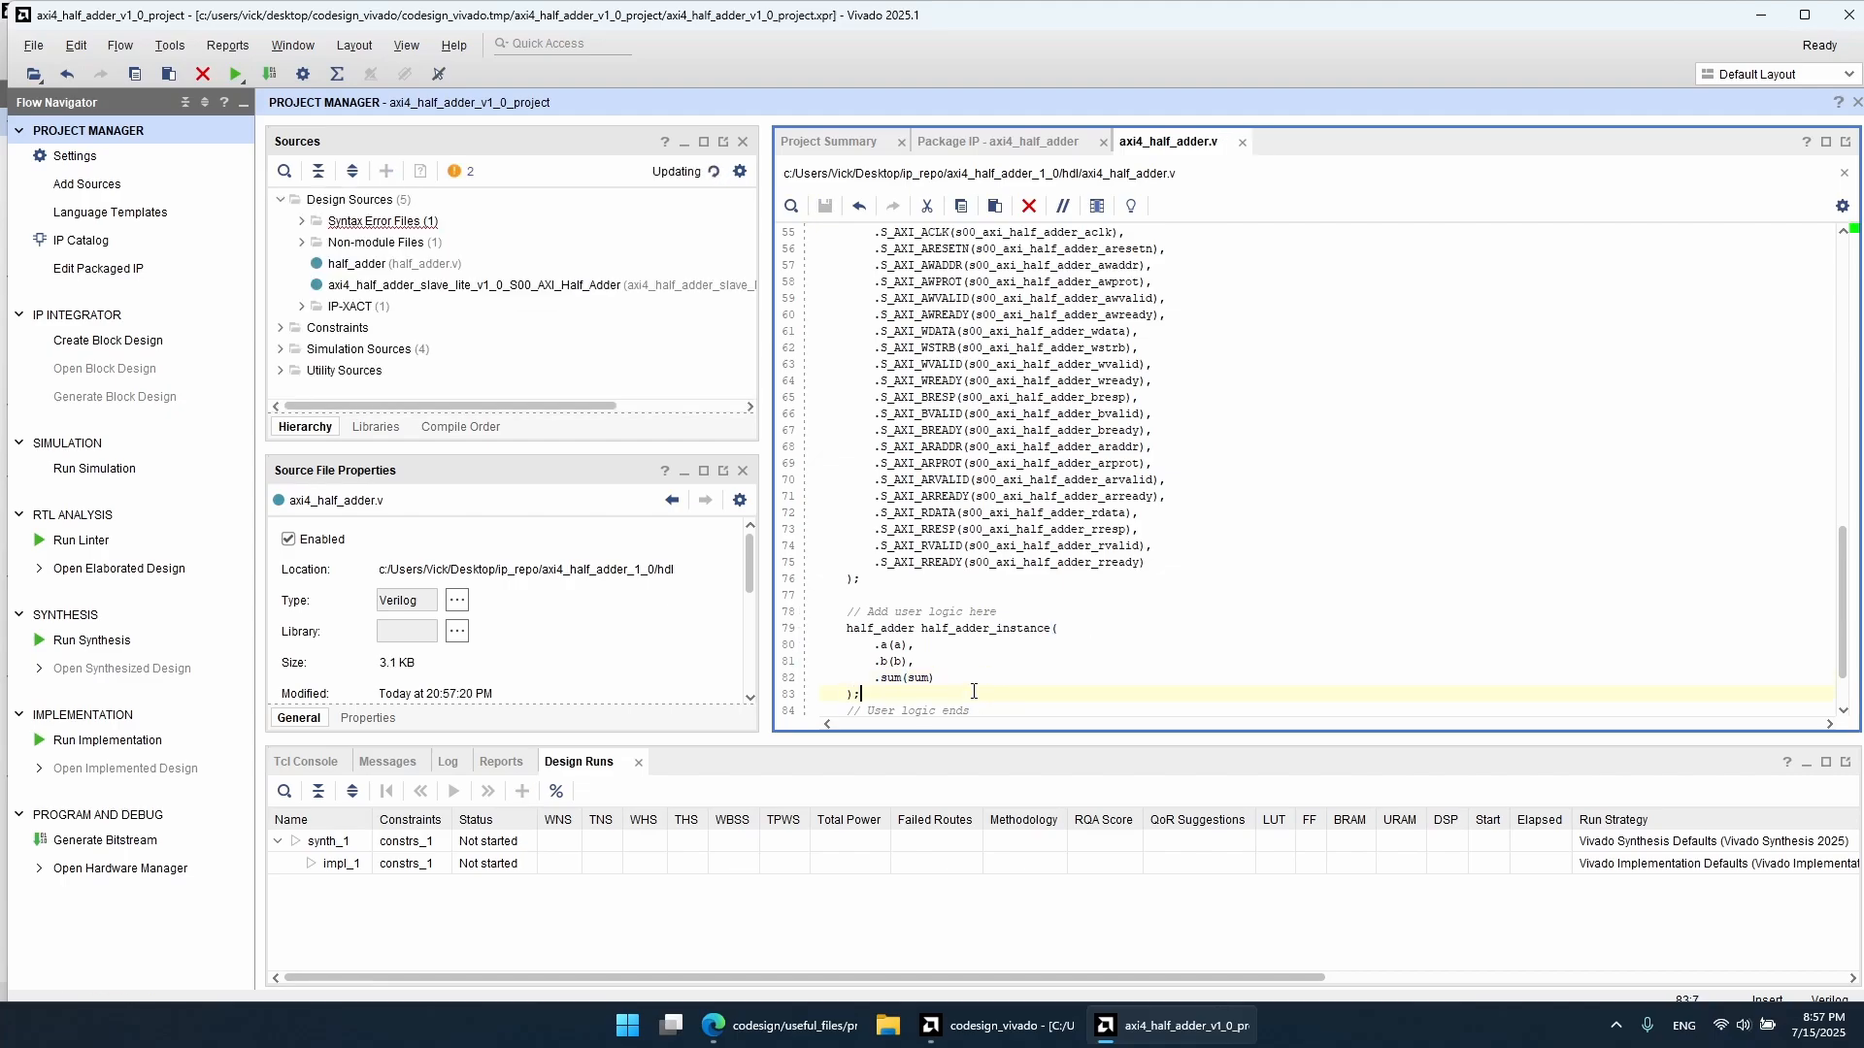
scroll(1116, 603, down, 2)
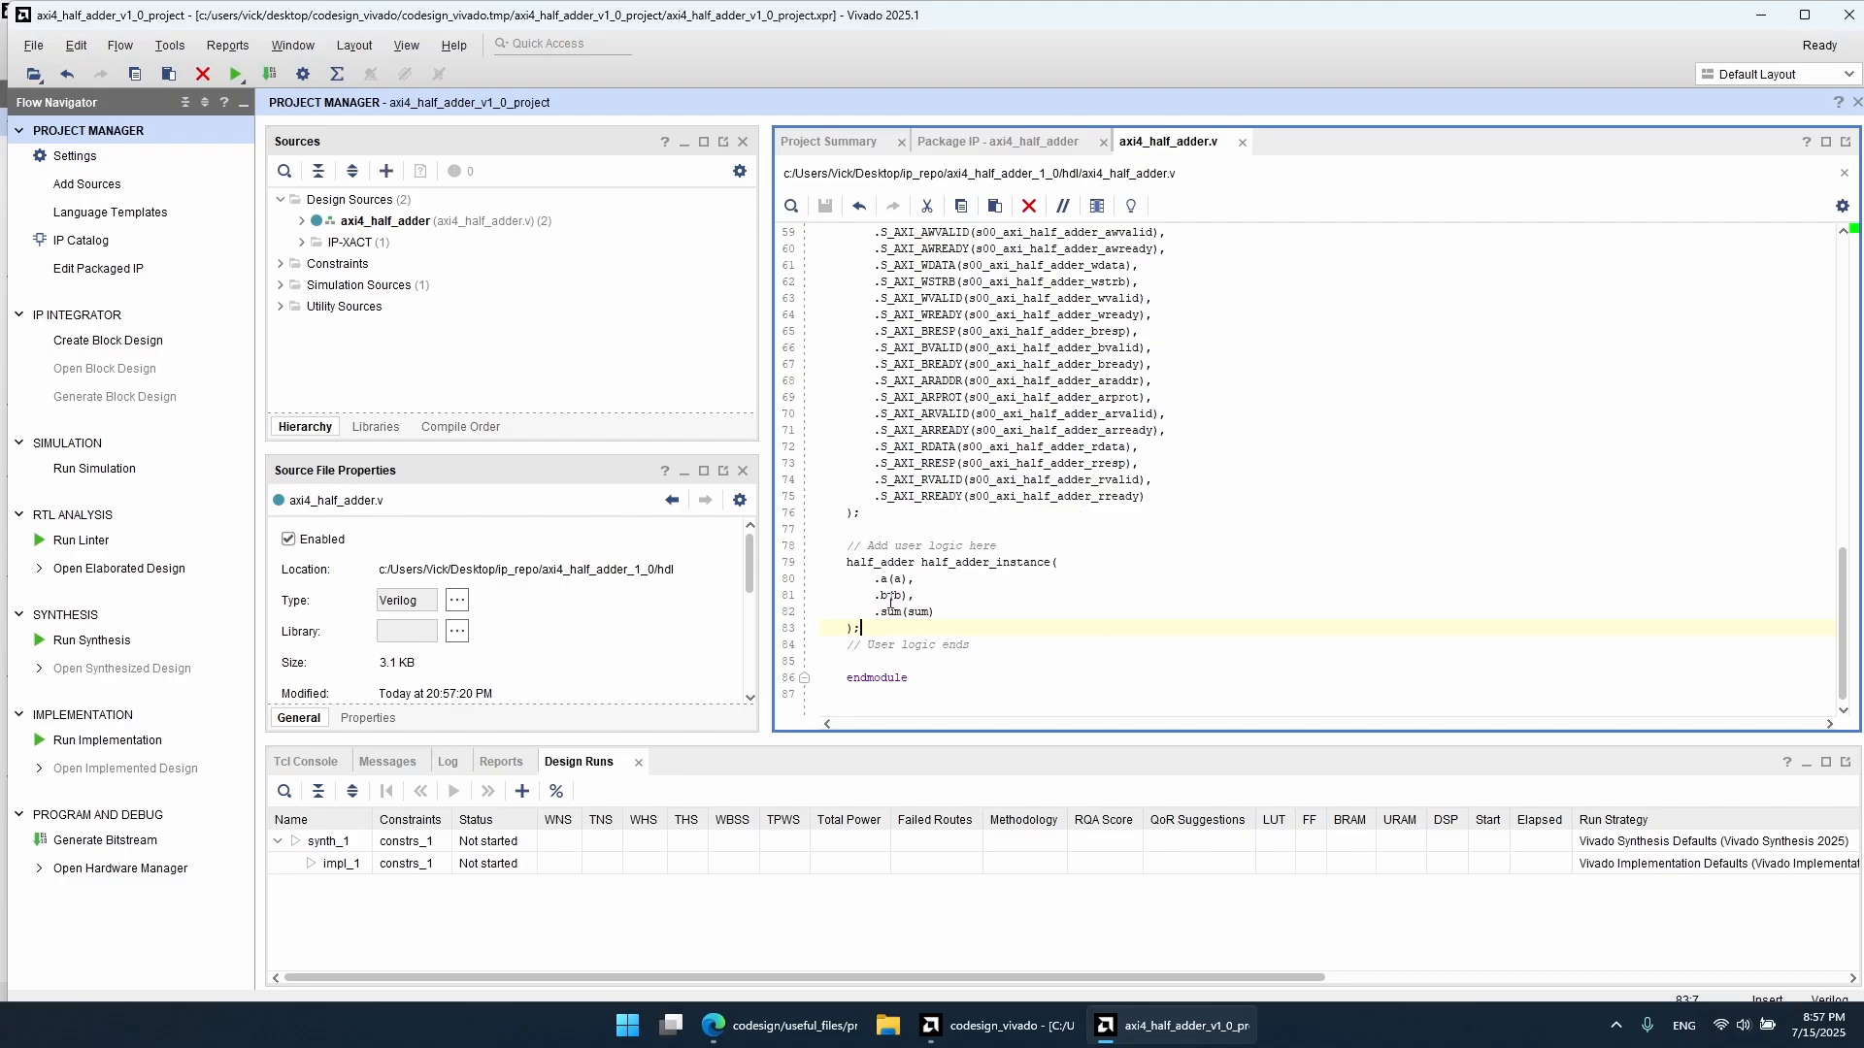
Step: Add the connections .a(a), .b(b) and .sum(sum), at the start of the port list of axi4_half_adder_slave_lite_v1_0_S00_AXI_Half_Adder_inst
scroll(956, 621, up, 8)
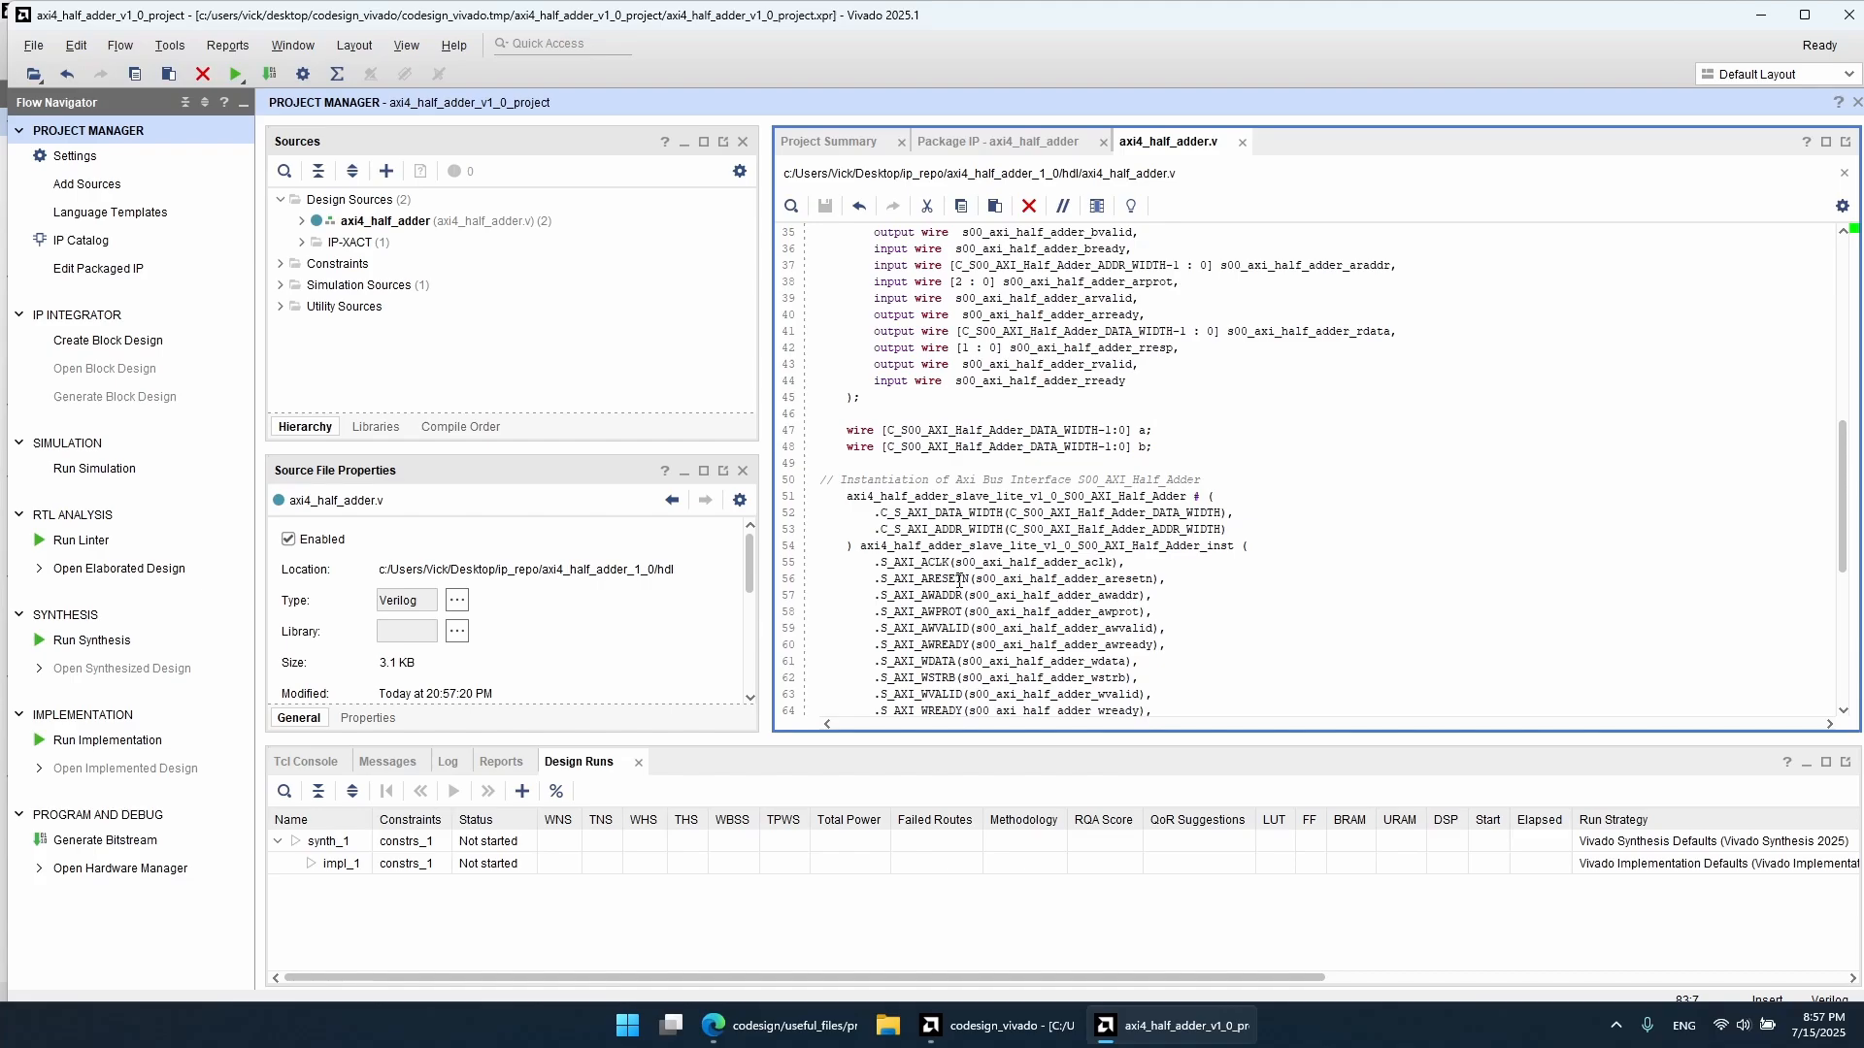
click(1311, 545)
key(Return)
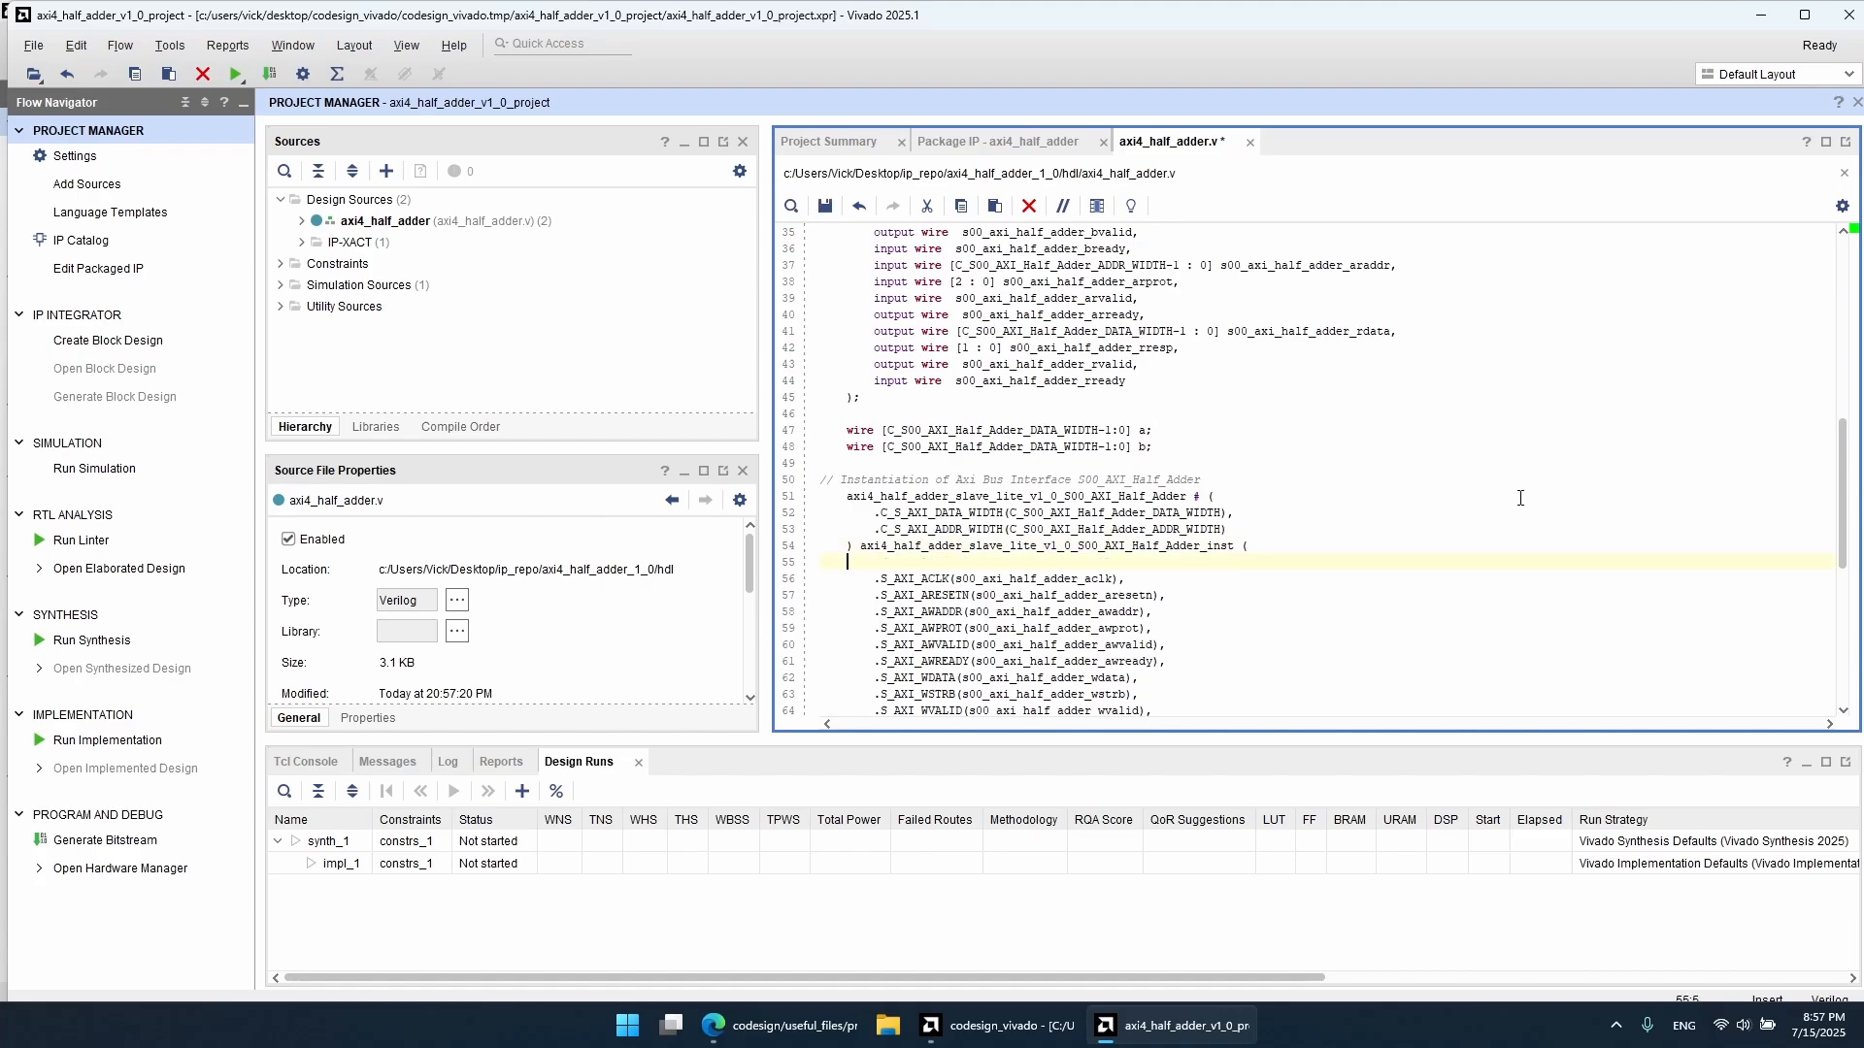
text(.a()
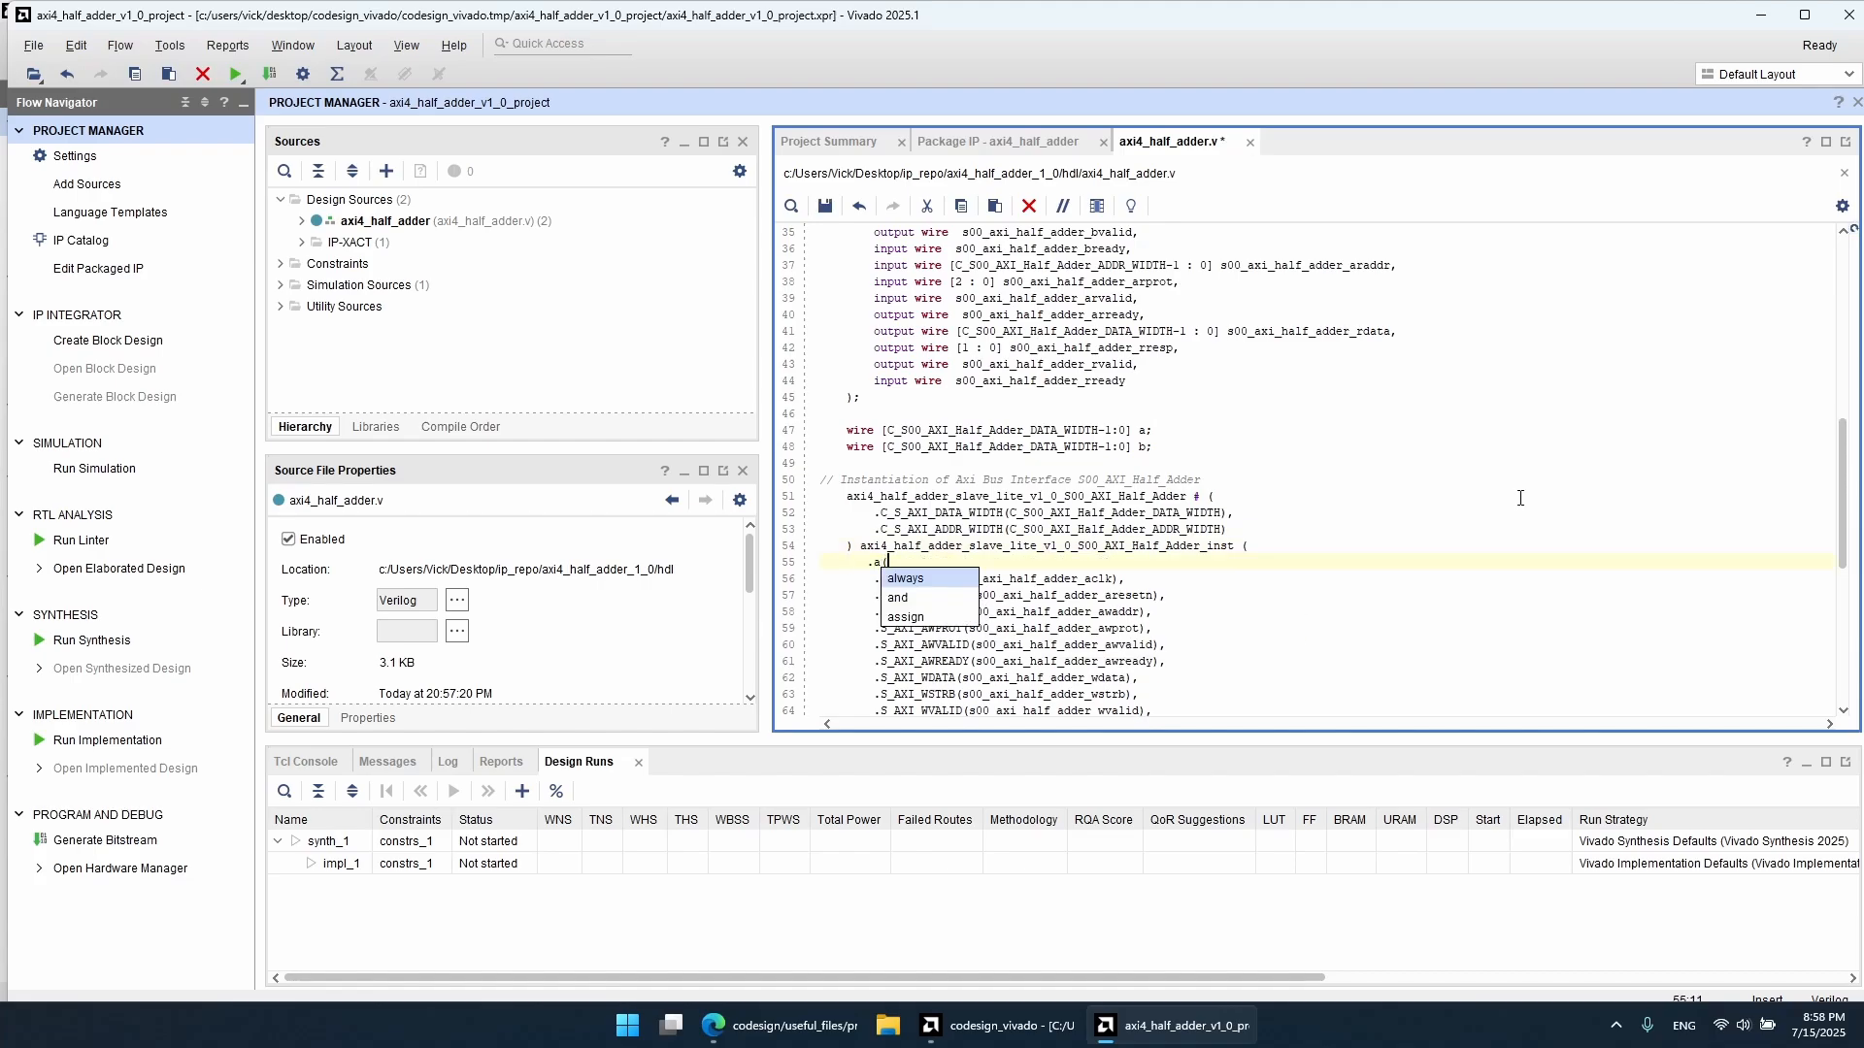
text(a),)
key(Return)
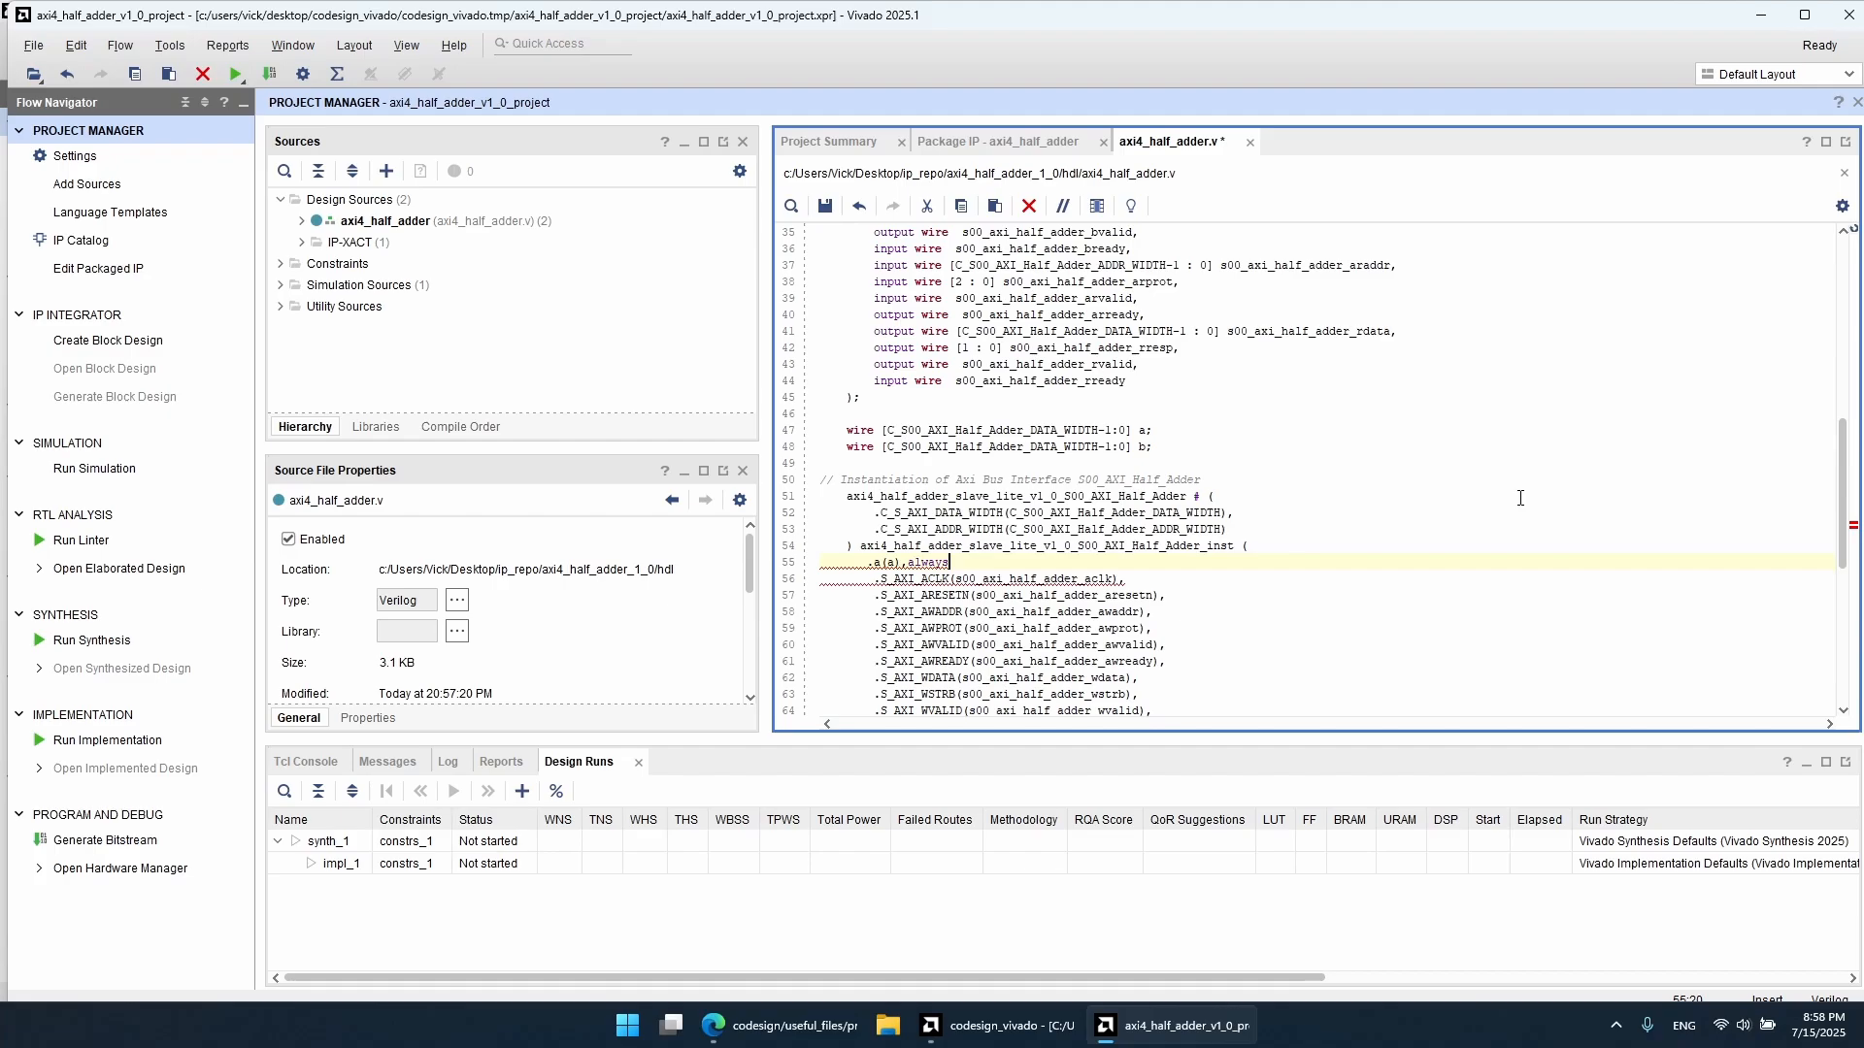
key(ctrl+z)
key(Return)
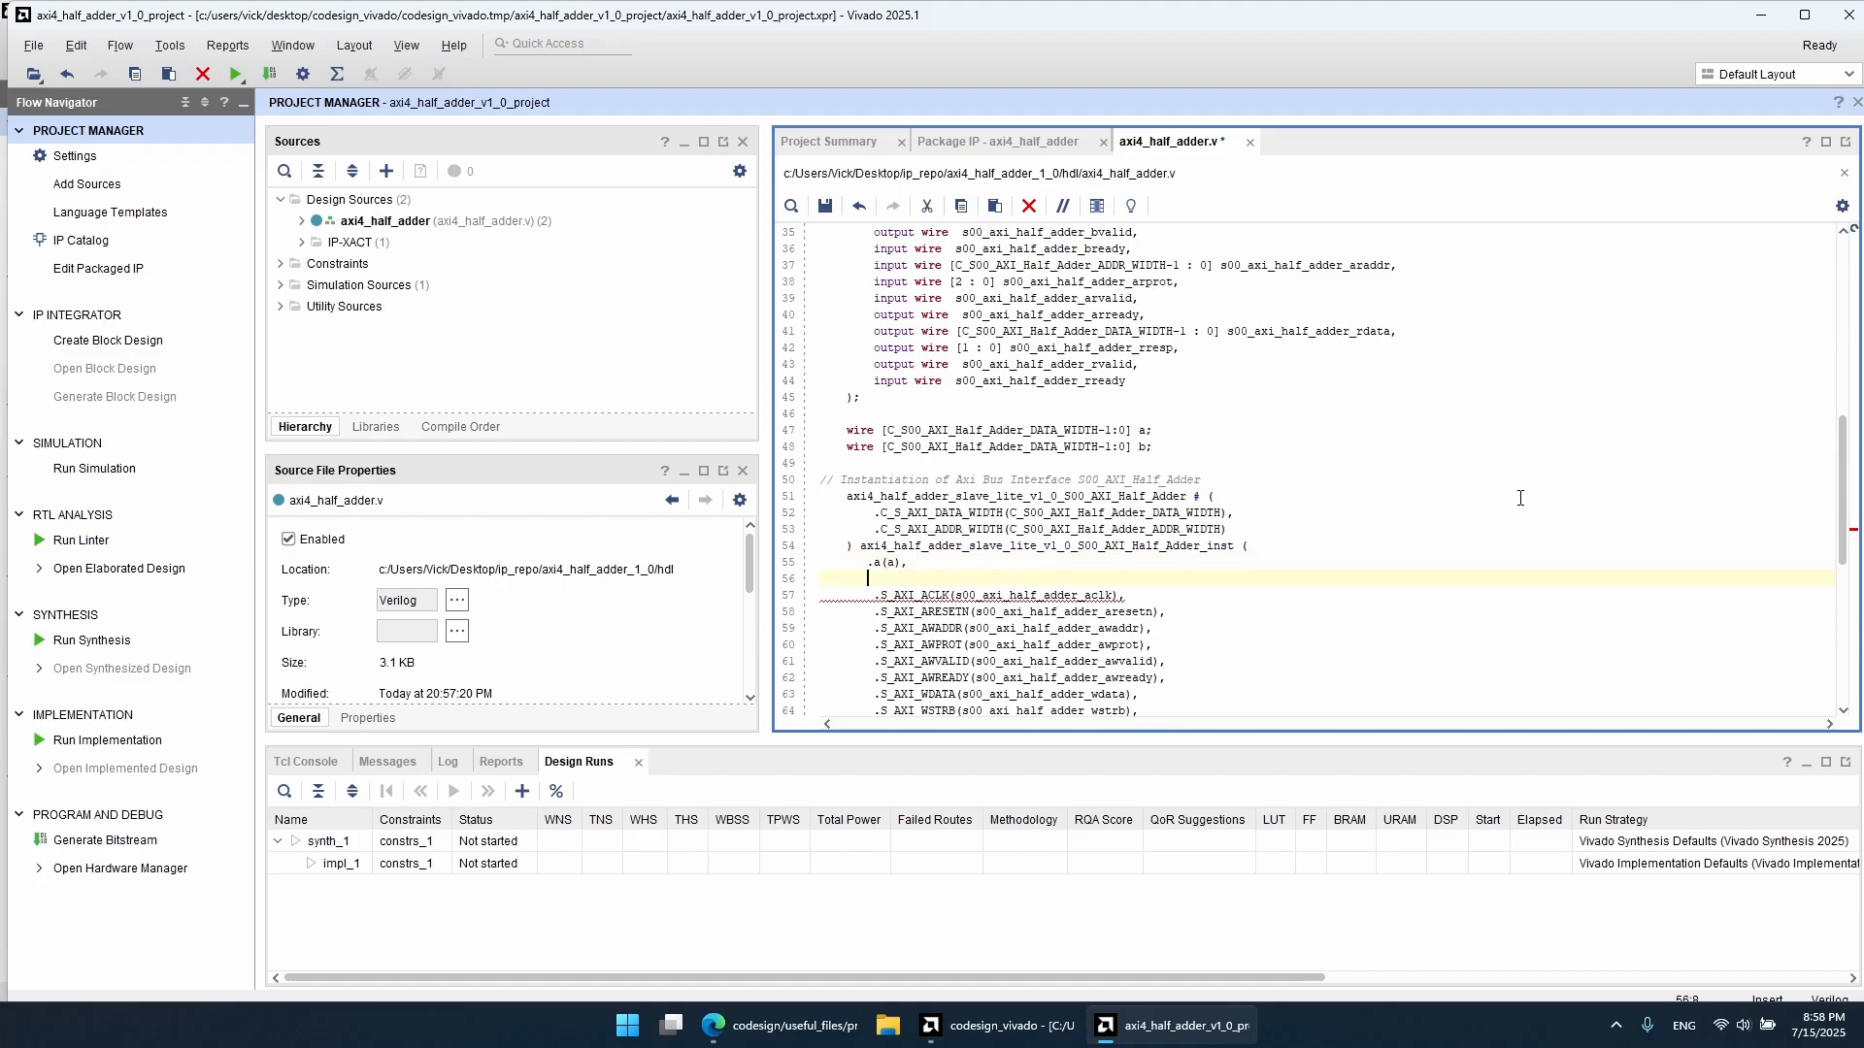
text(.b(b),)
key(Return)
text(.sum)
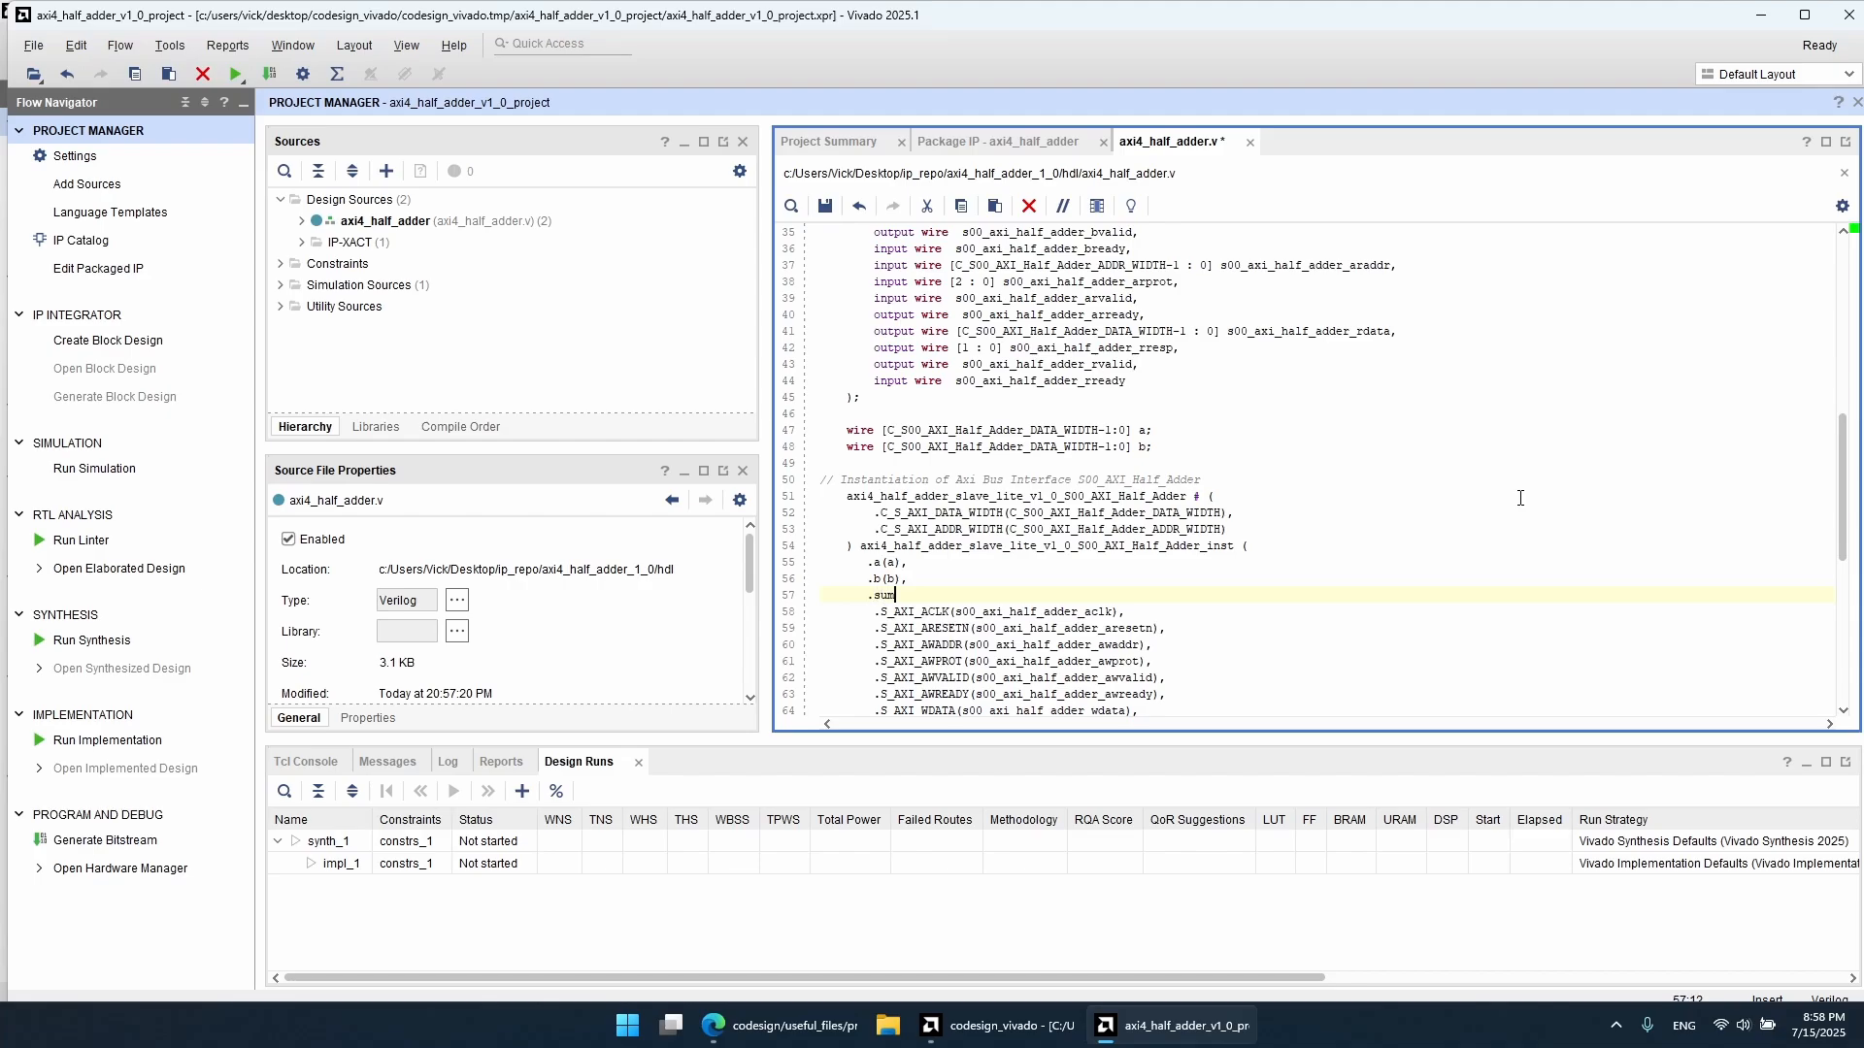
text((sum),)
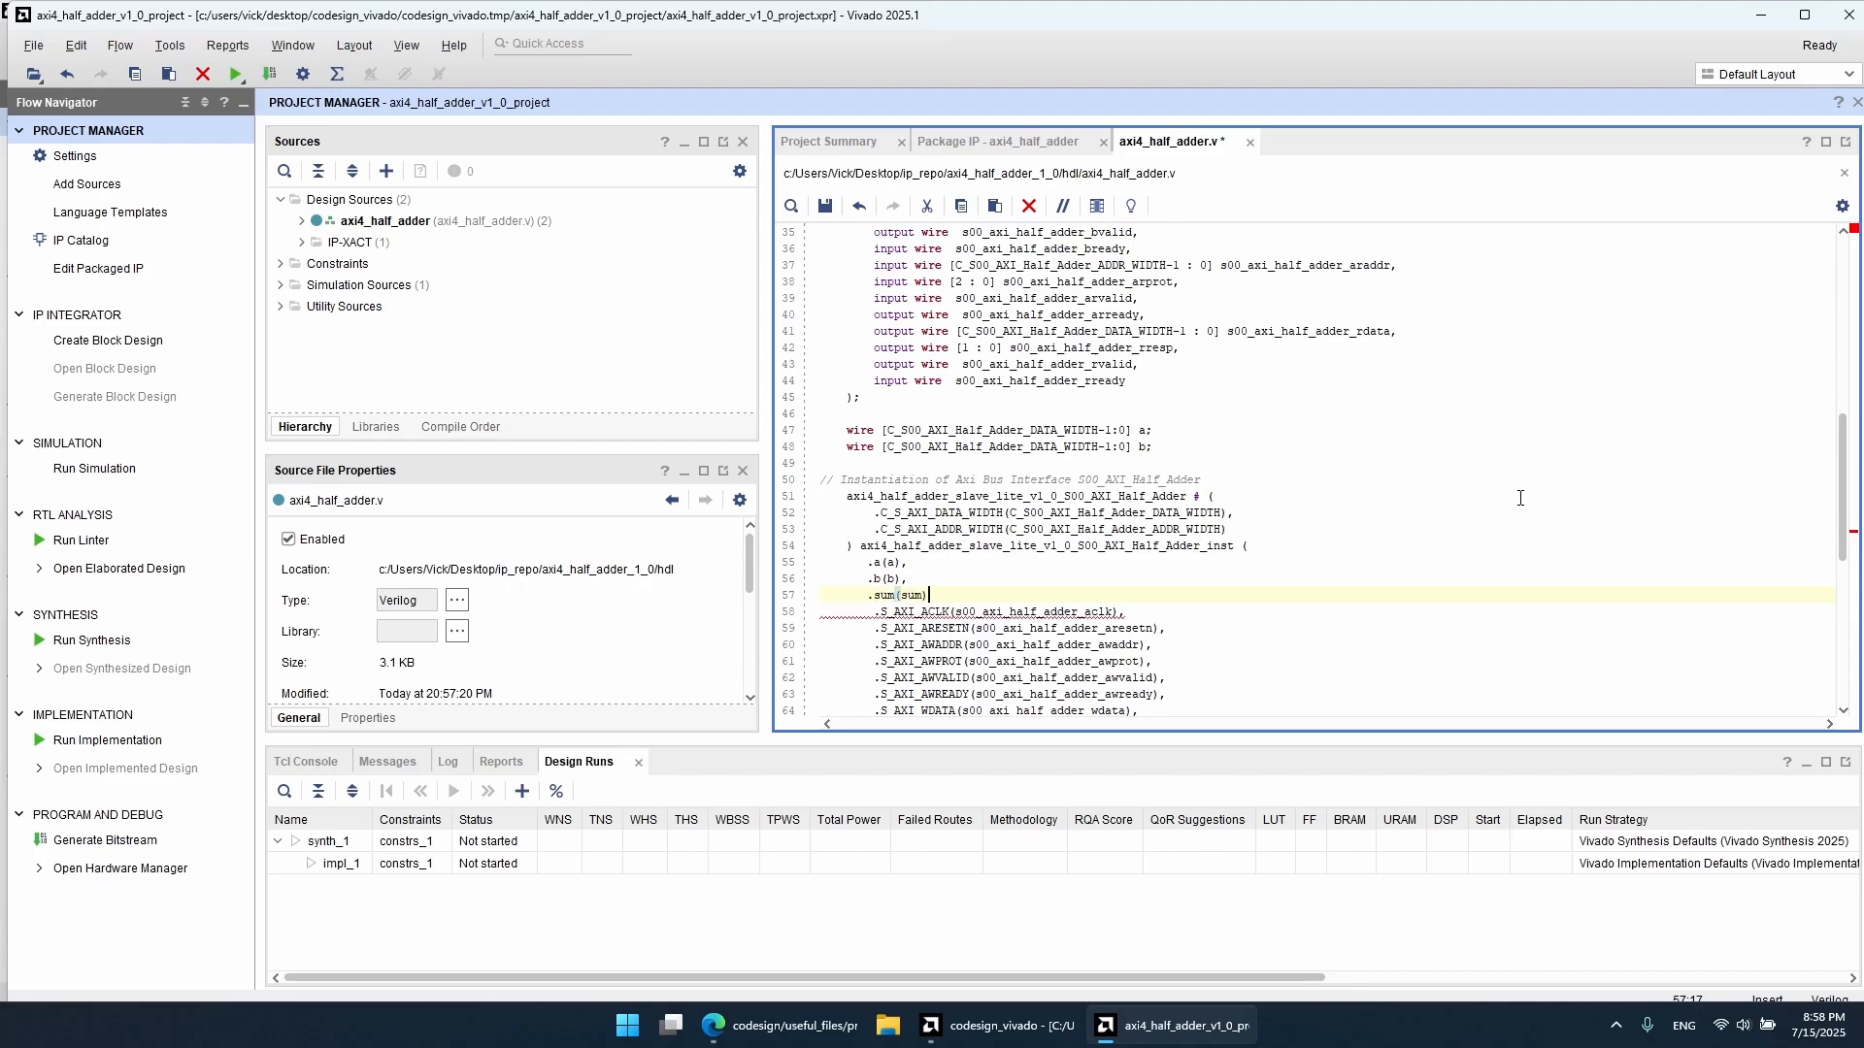
Step: Align the indentation of the three added connection lines with the S_AXI ports, then save and close axi4_half_adder.v
click(857, 564)
click(858, 580)
click(857, 595)
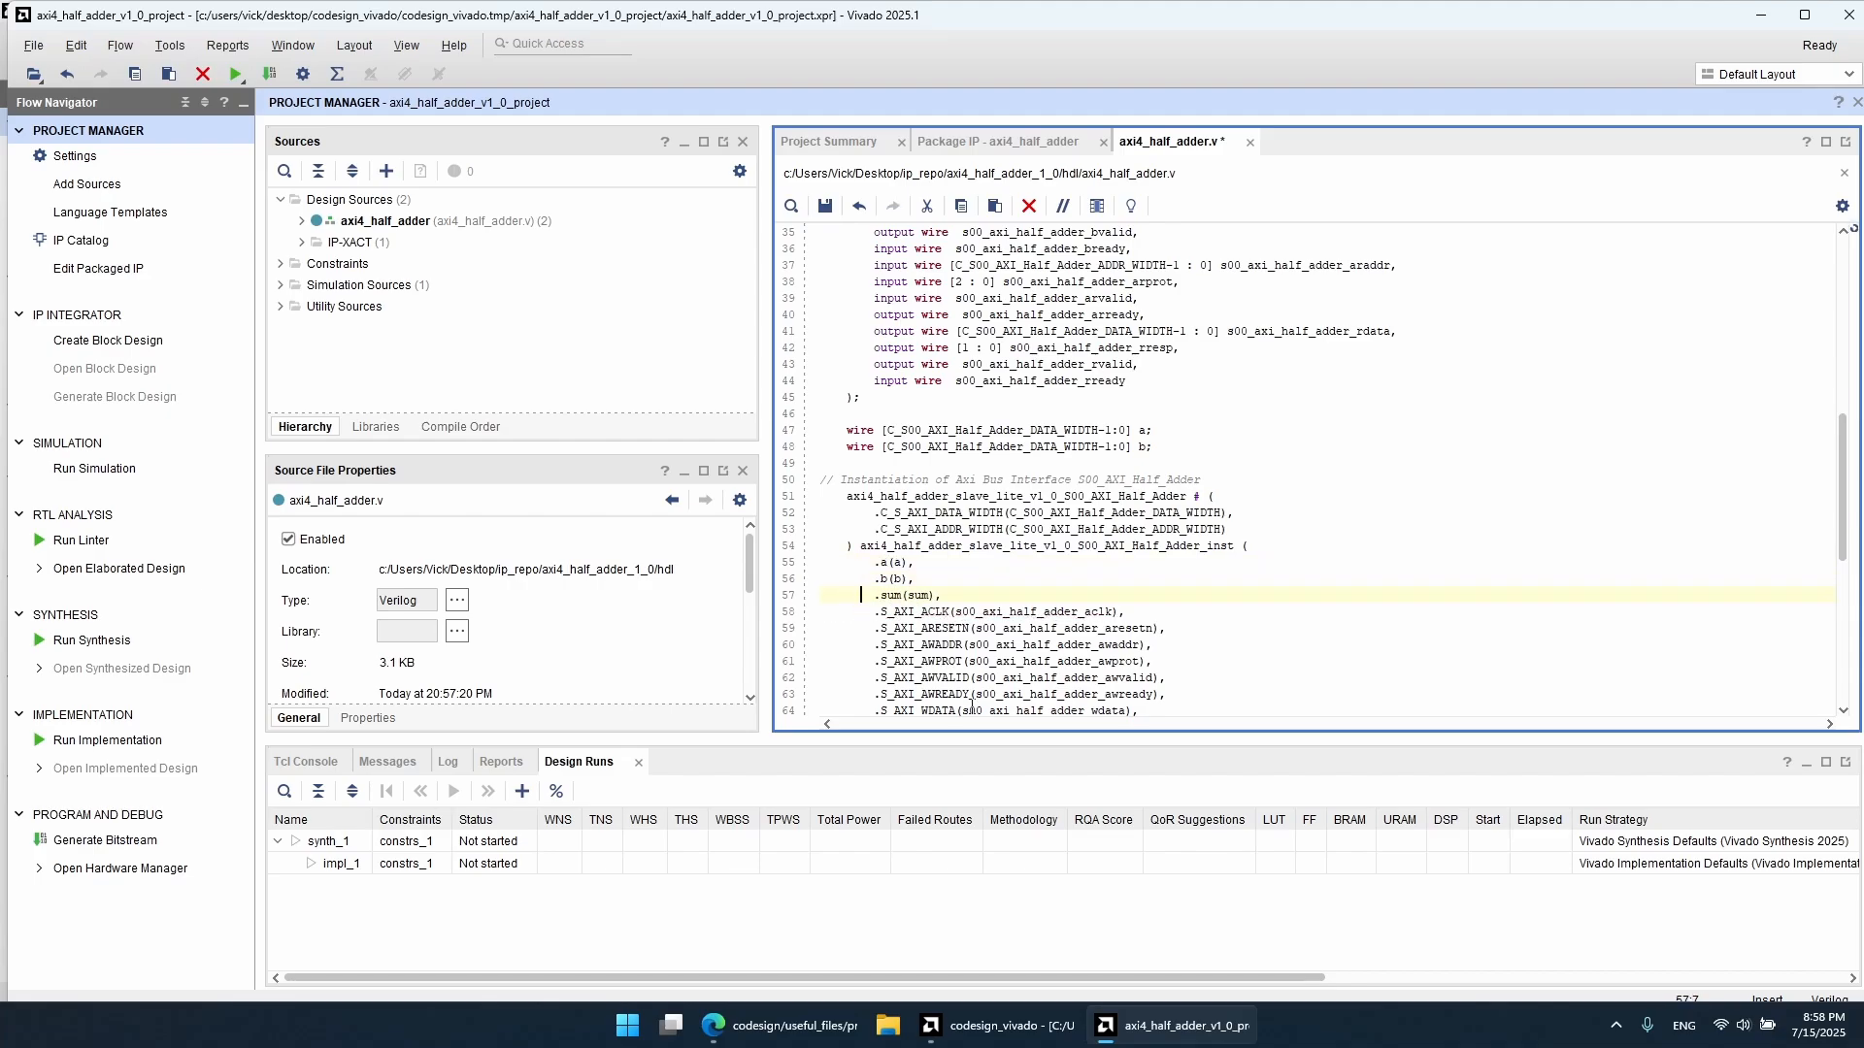
key(ctrl+s)
middle_click(1155, 148)
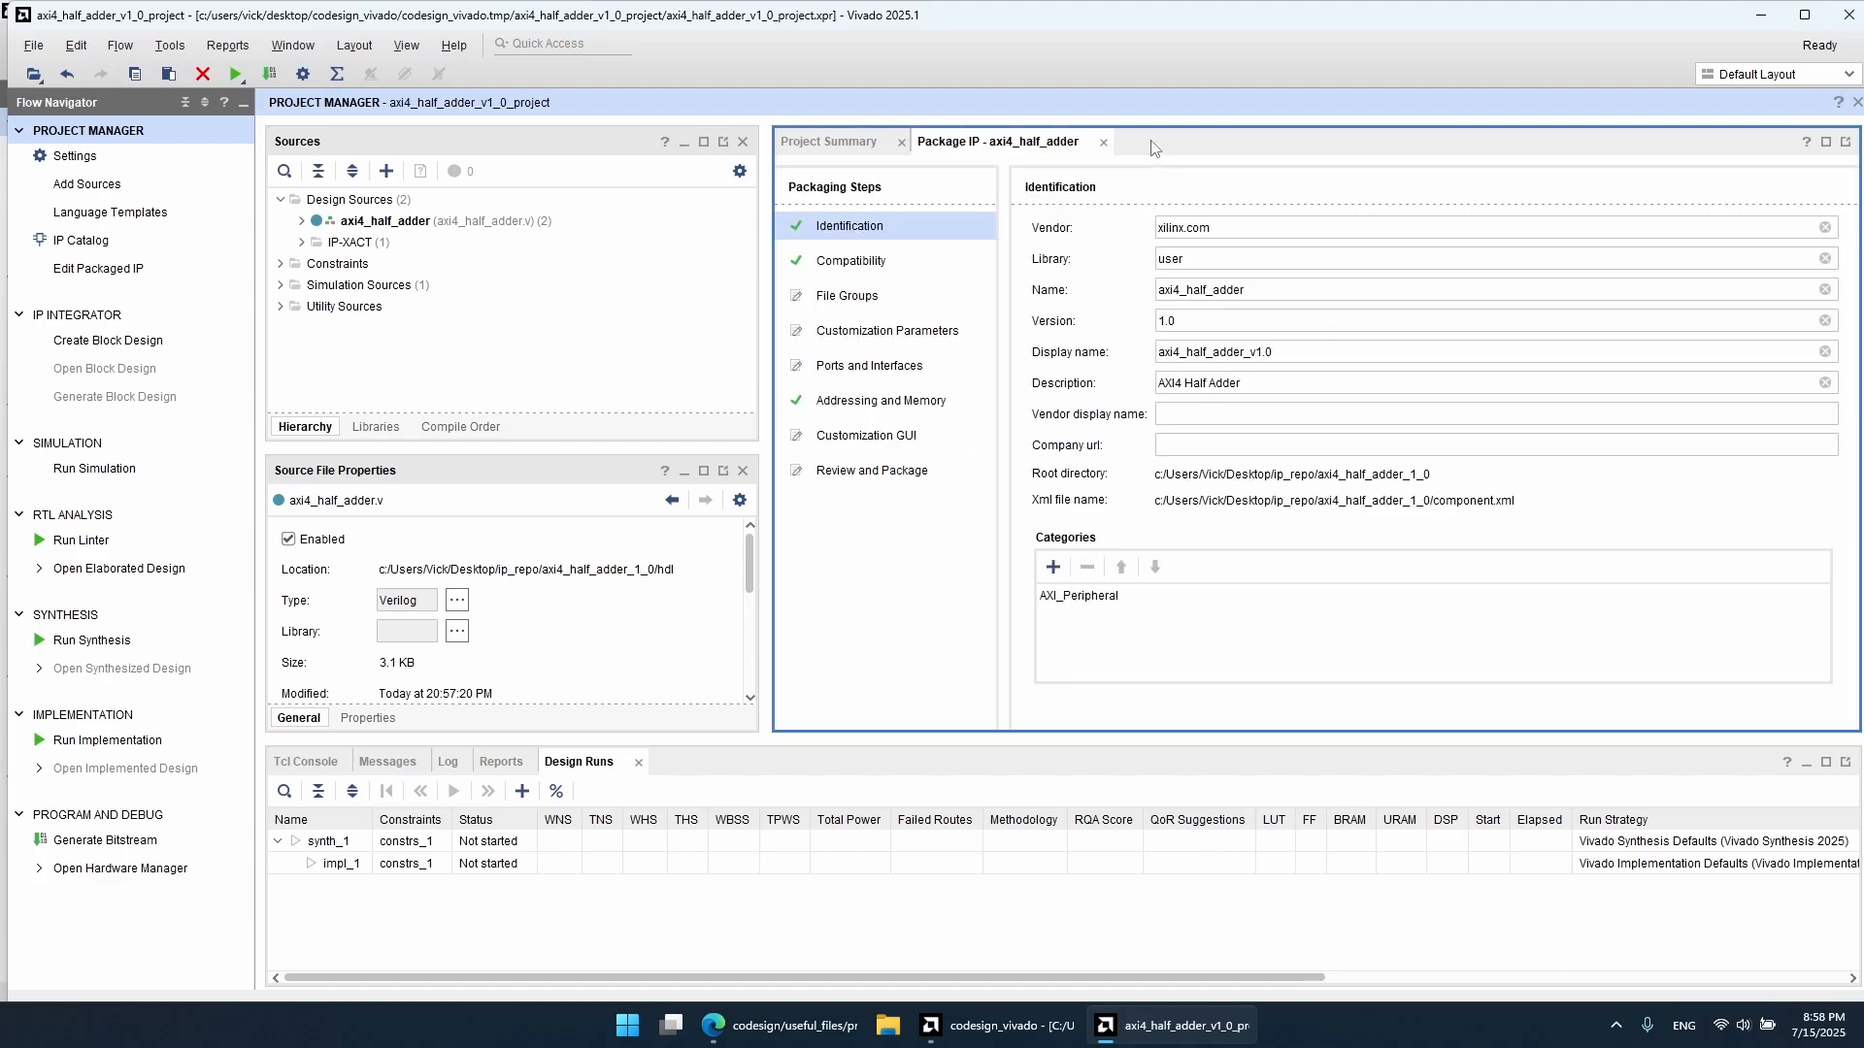
Step: Open axi4_half_adder_slave_lite_v1_0_S00_AXI_Half_Adder.v from under the axi4_half_adder design source and go to the blank line below "Users to add ports here"
click(302, 223)
double_click(389, 248)
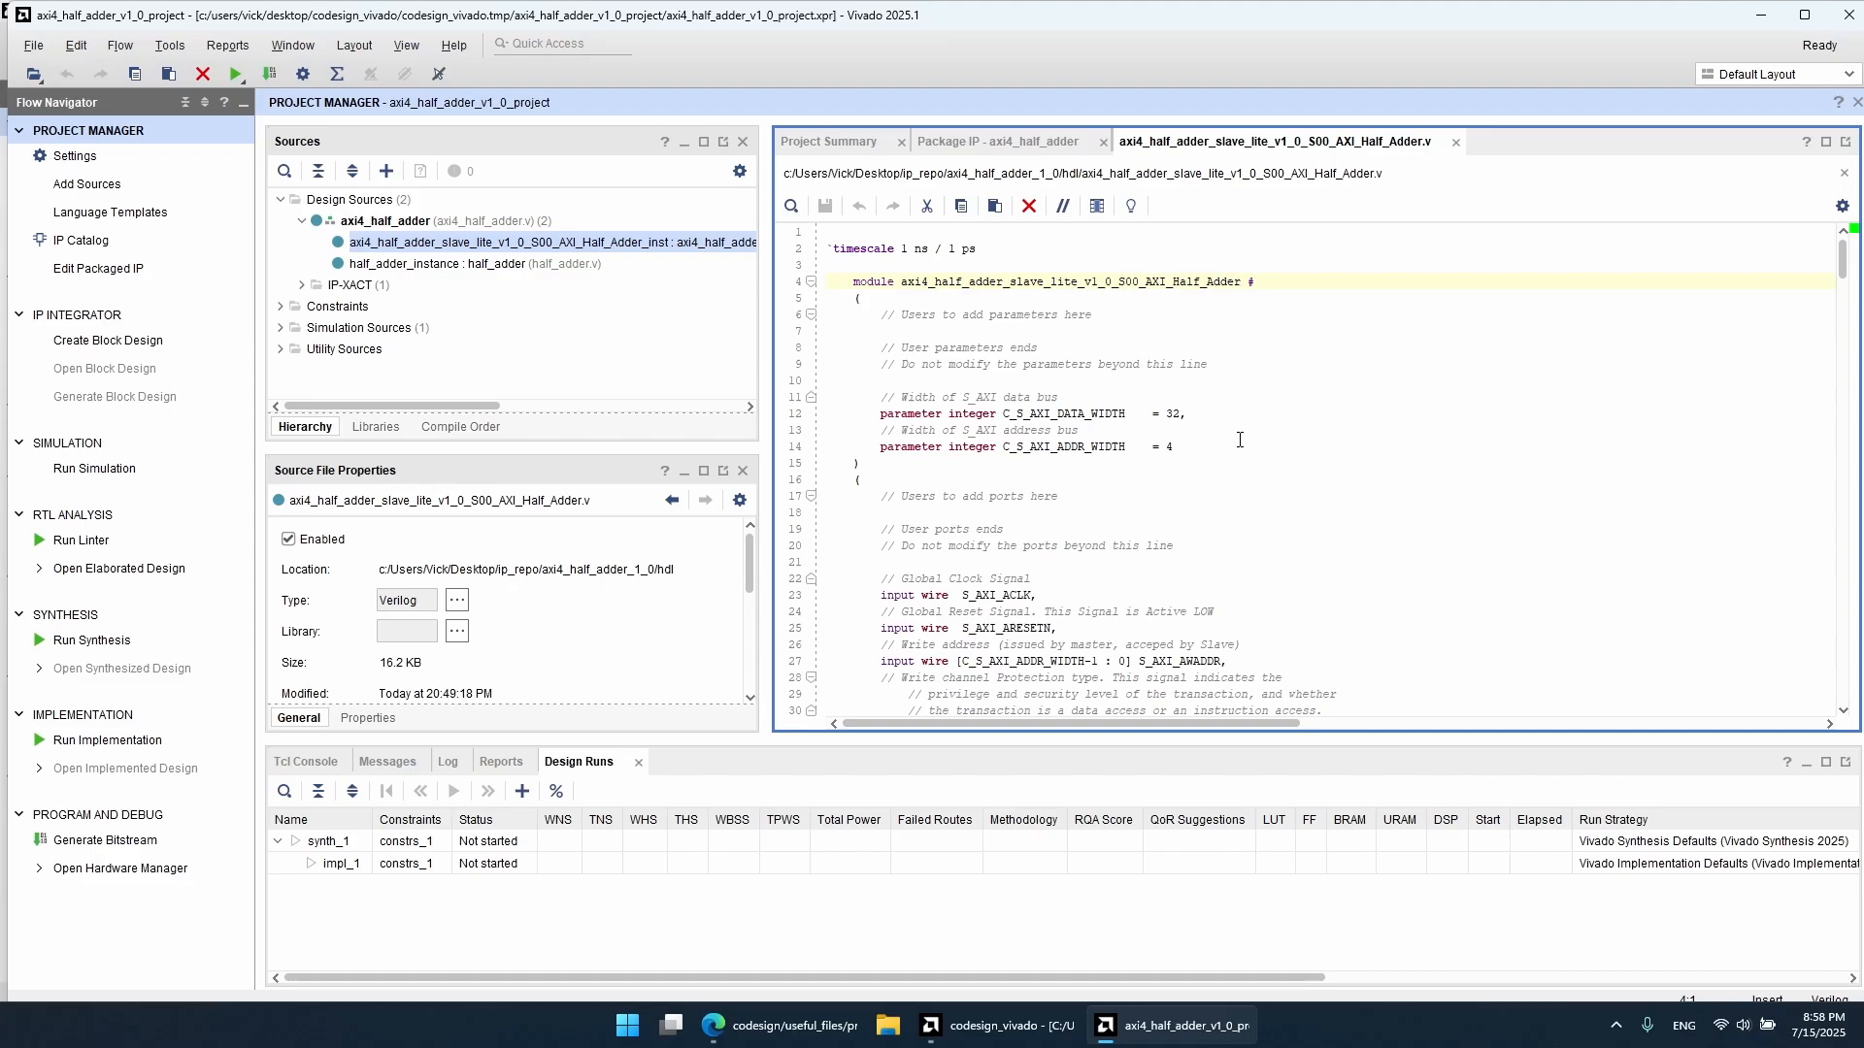
drag(881, 496, 1058, 497)
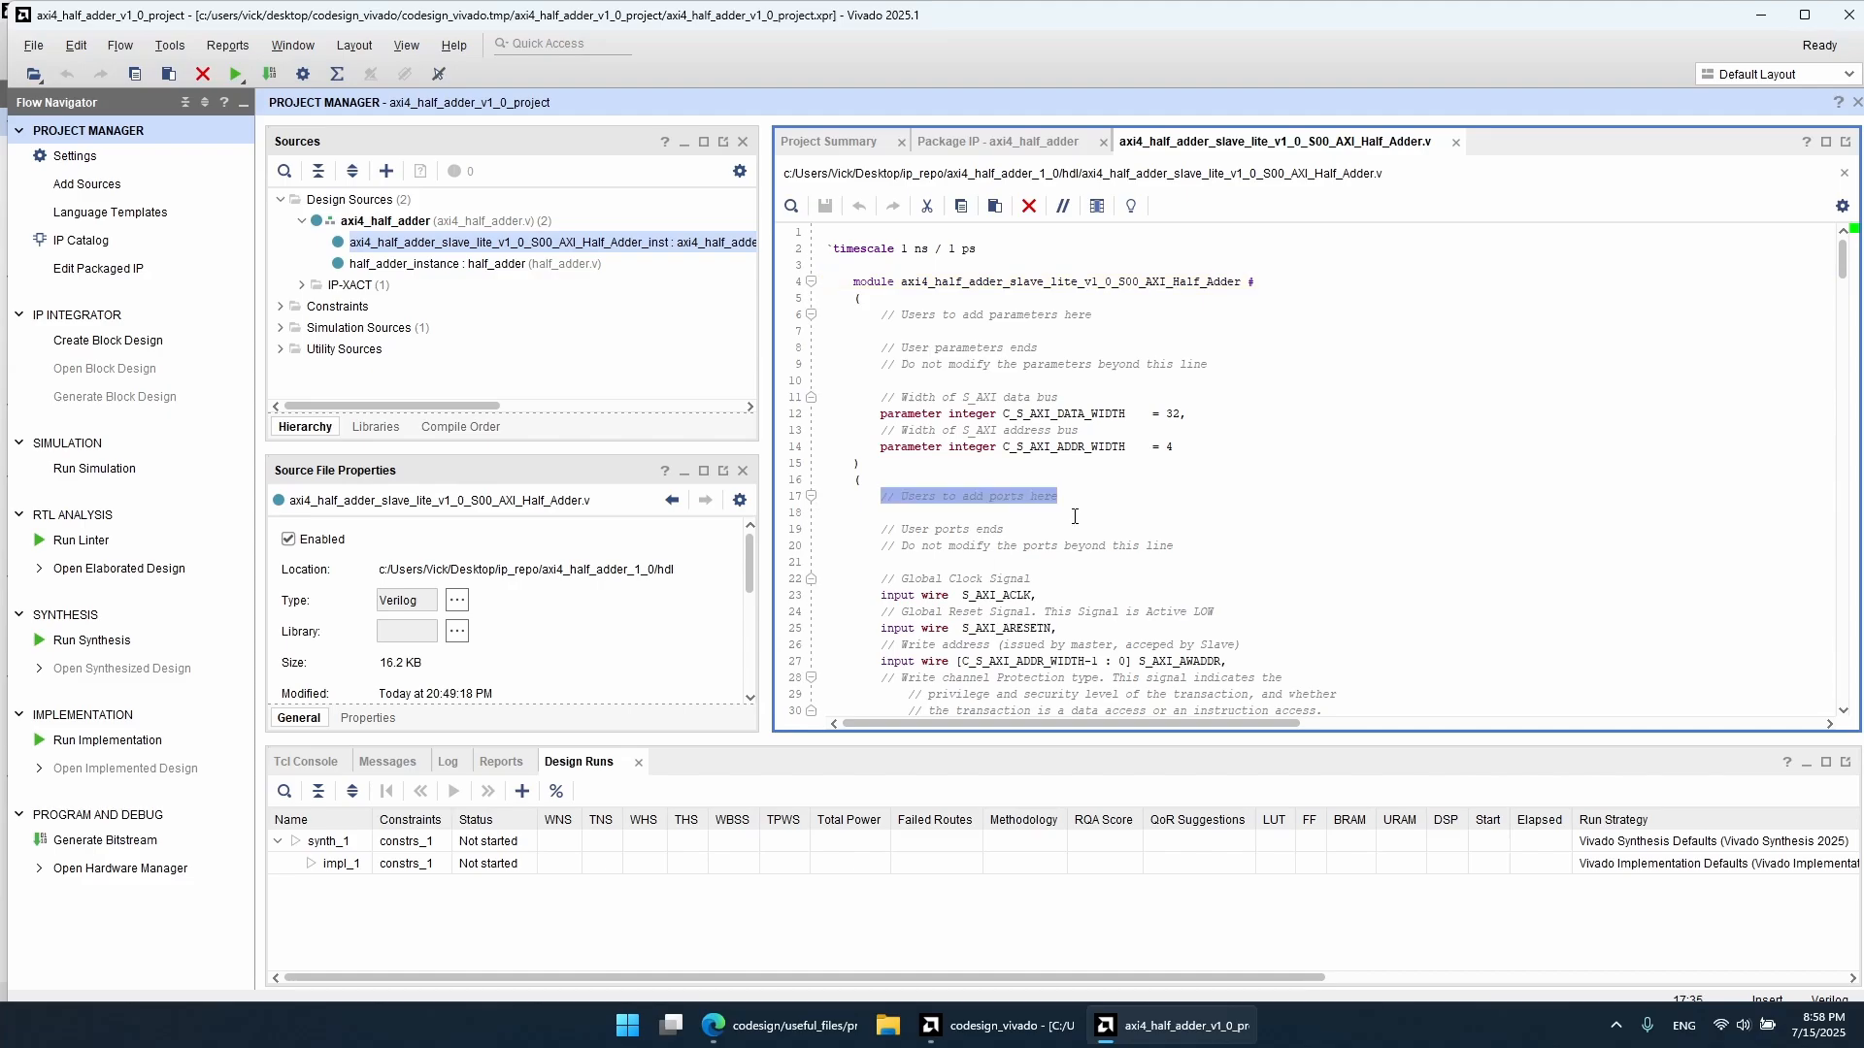
click(1074, 516)
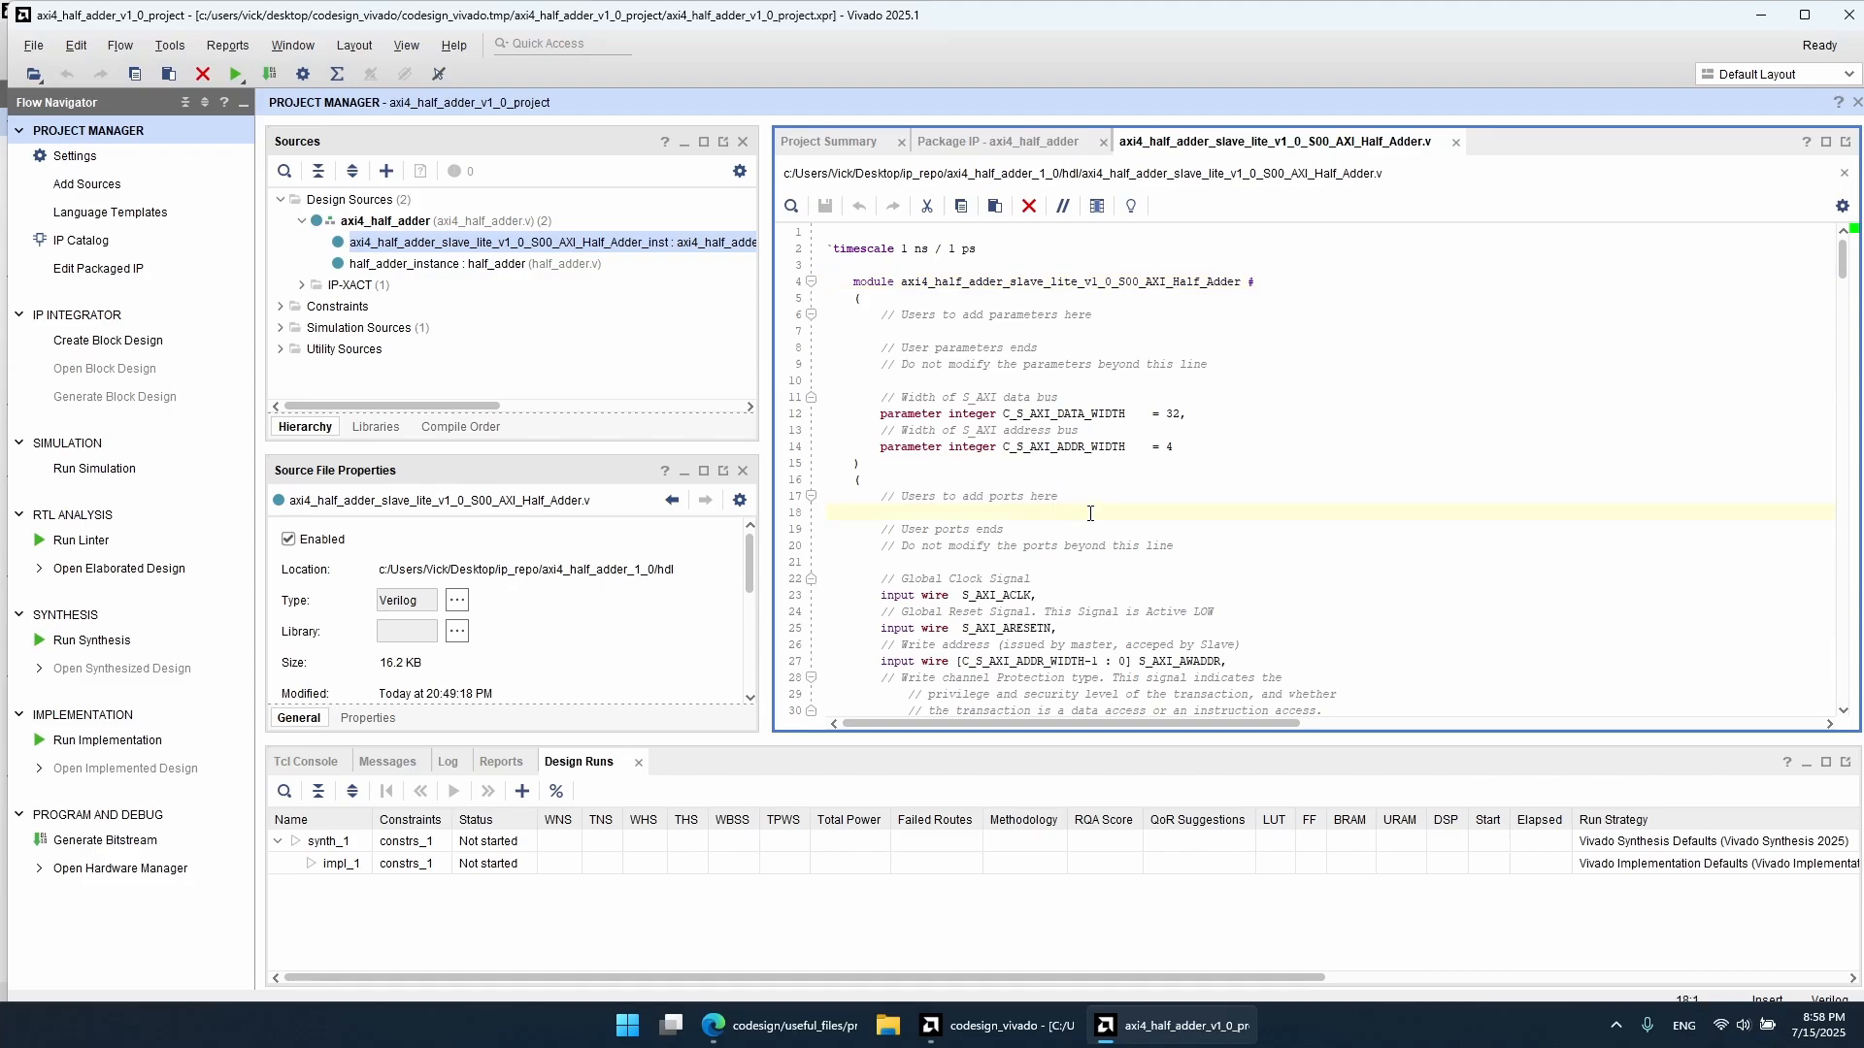
Step: Declare the user port output reg [C_S_AXI_DATA_WIDTH-1:0] a, in the slave module's port list
key(Tab)
key(Tab)
text(output reg [)
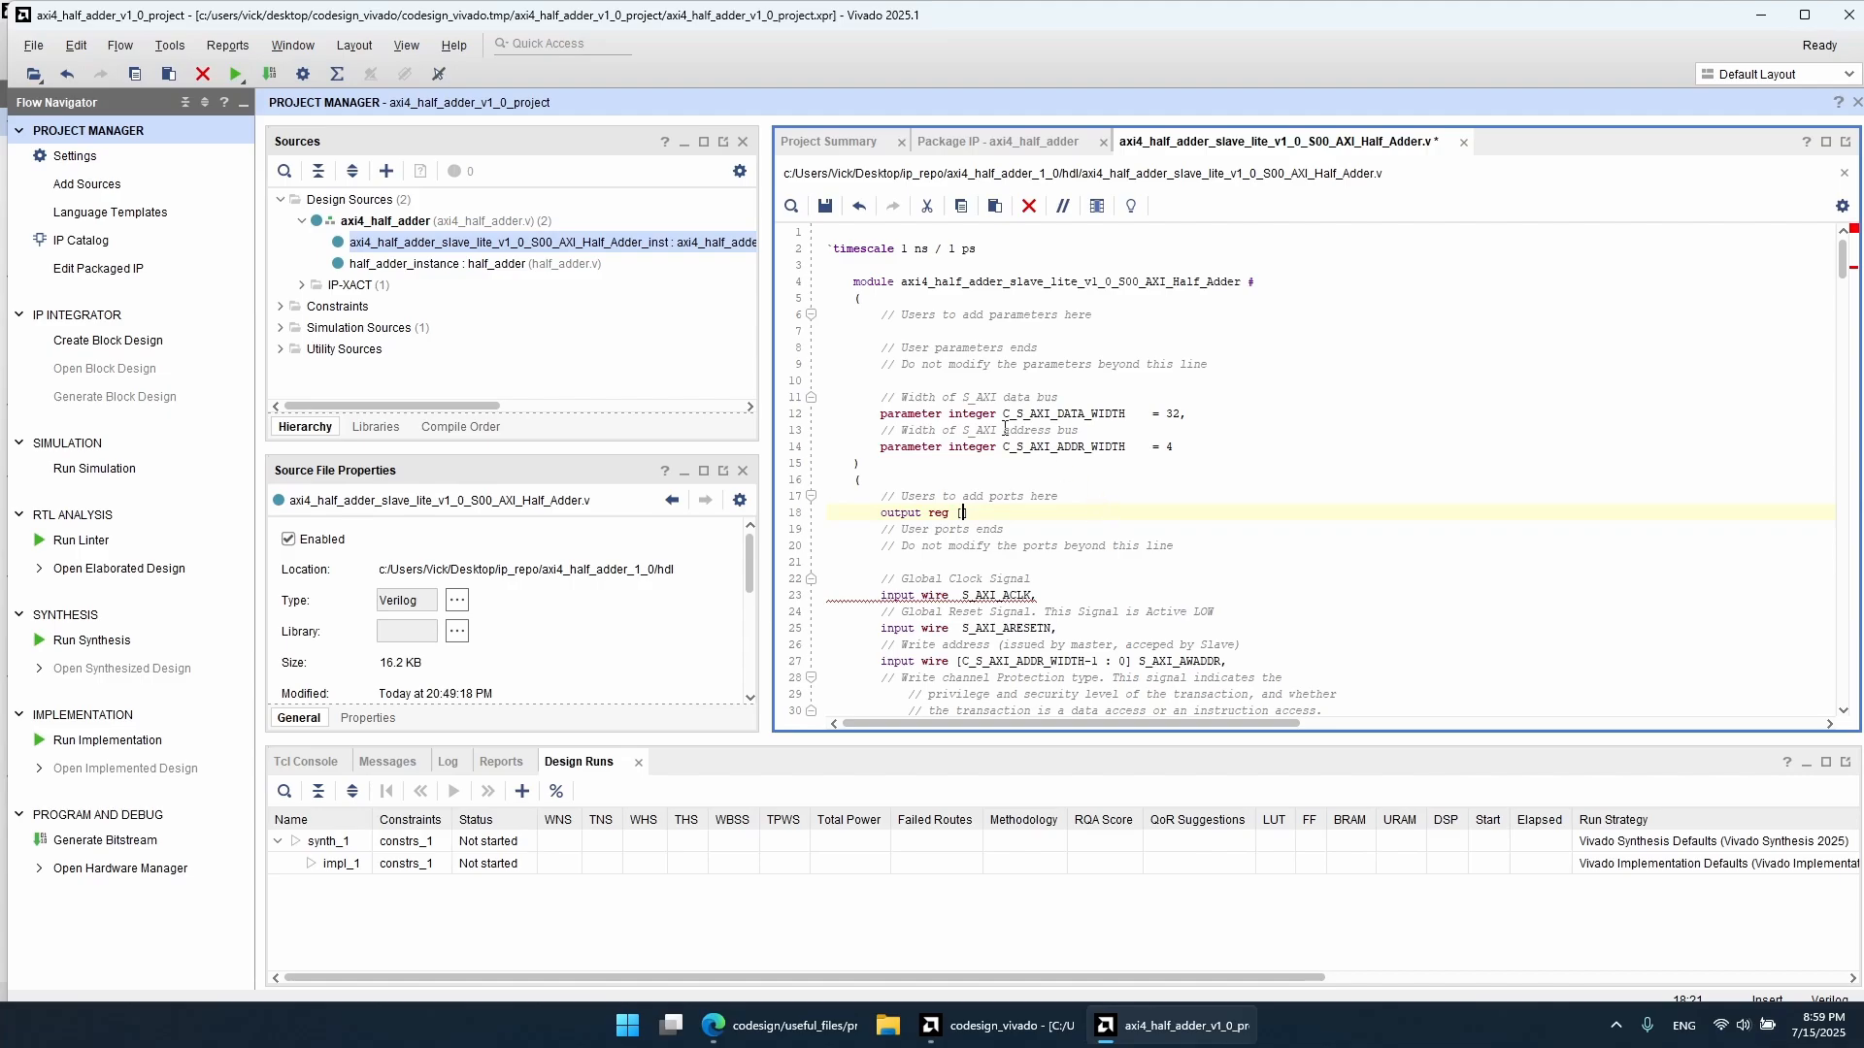
double_click(1068, 415)
key(ctrl+c)
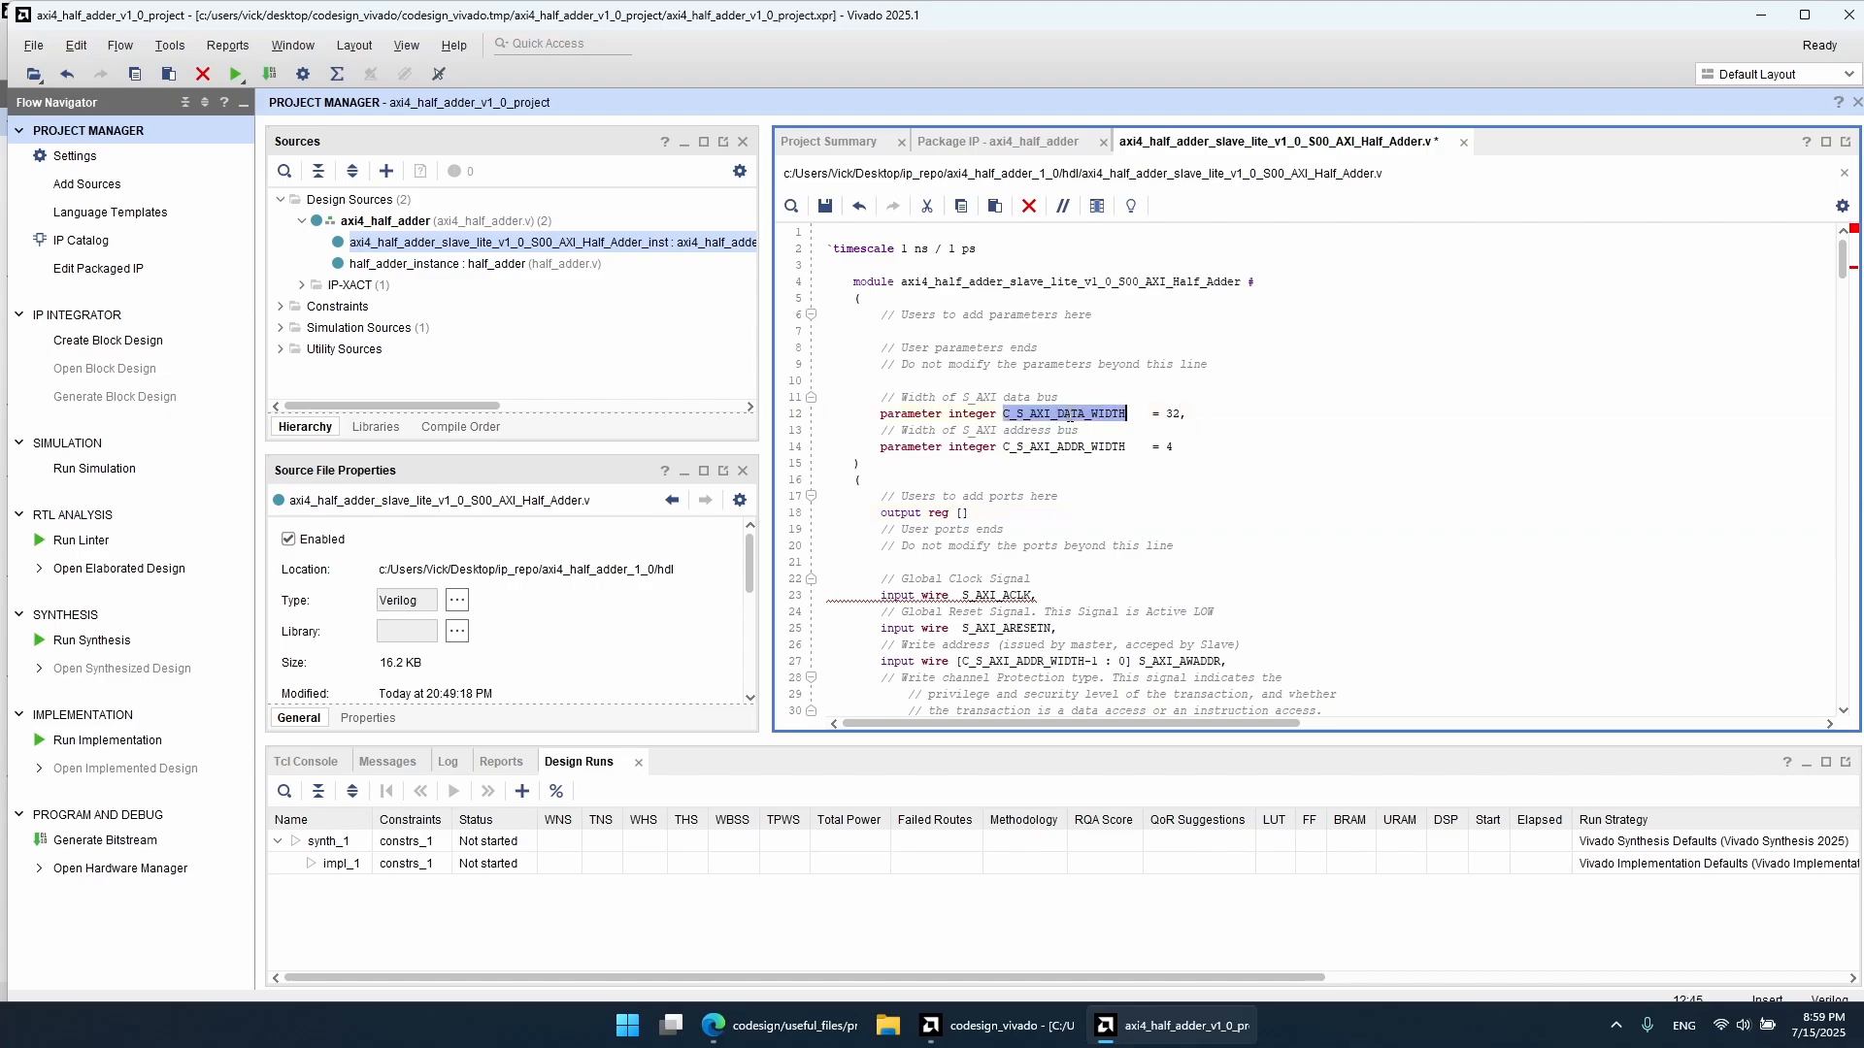
click(962, 514)
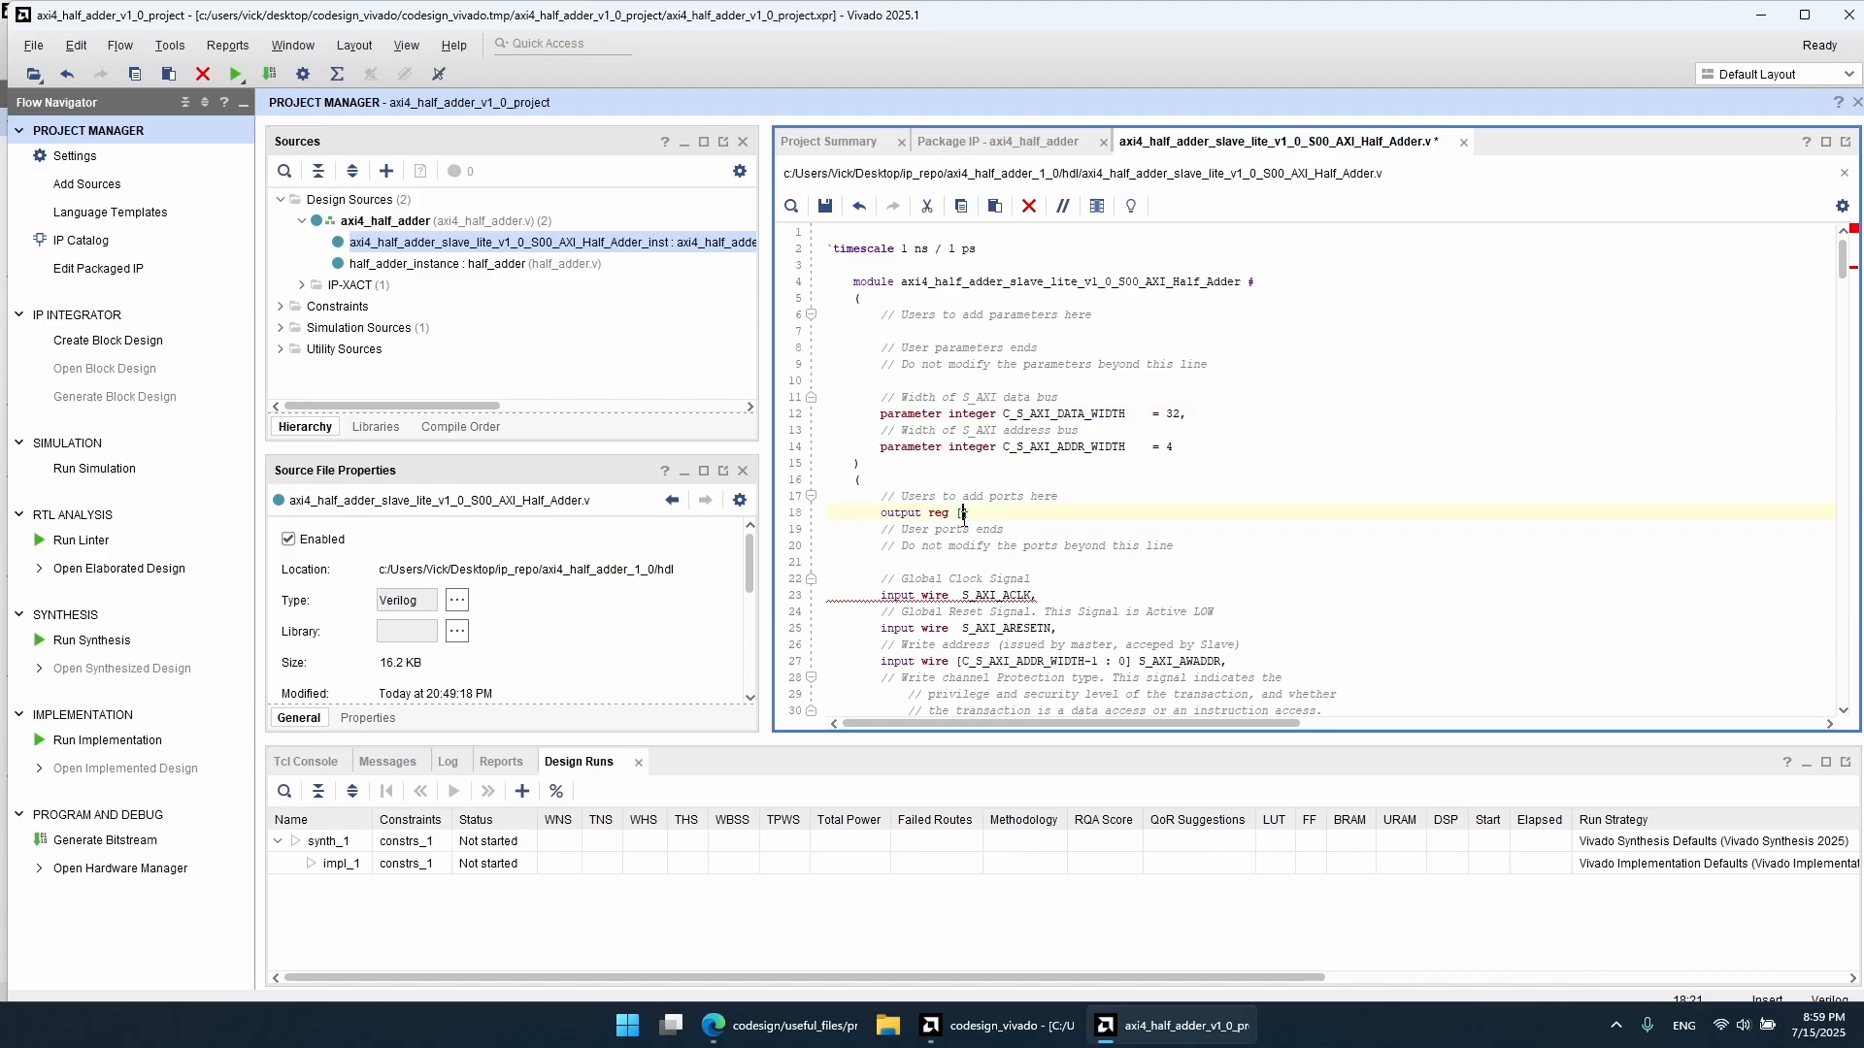
key(ctrl+v)
text(-1:0] a,)
Step: Duplicate the port a declaration on the following line as output reg [C_S_AXI_DATA_WIDTH-1:0] b,
key(shift+Home)
key(ctrl+c)
key(End)
key(Return)
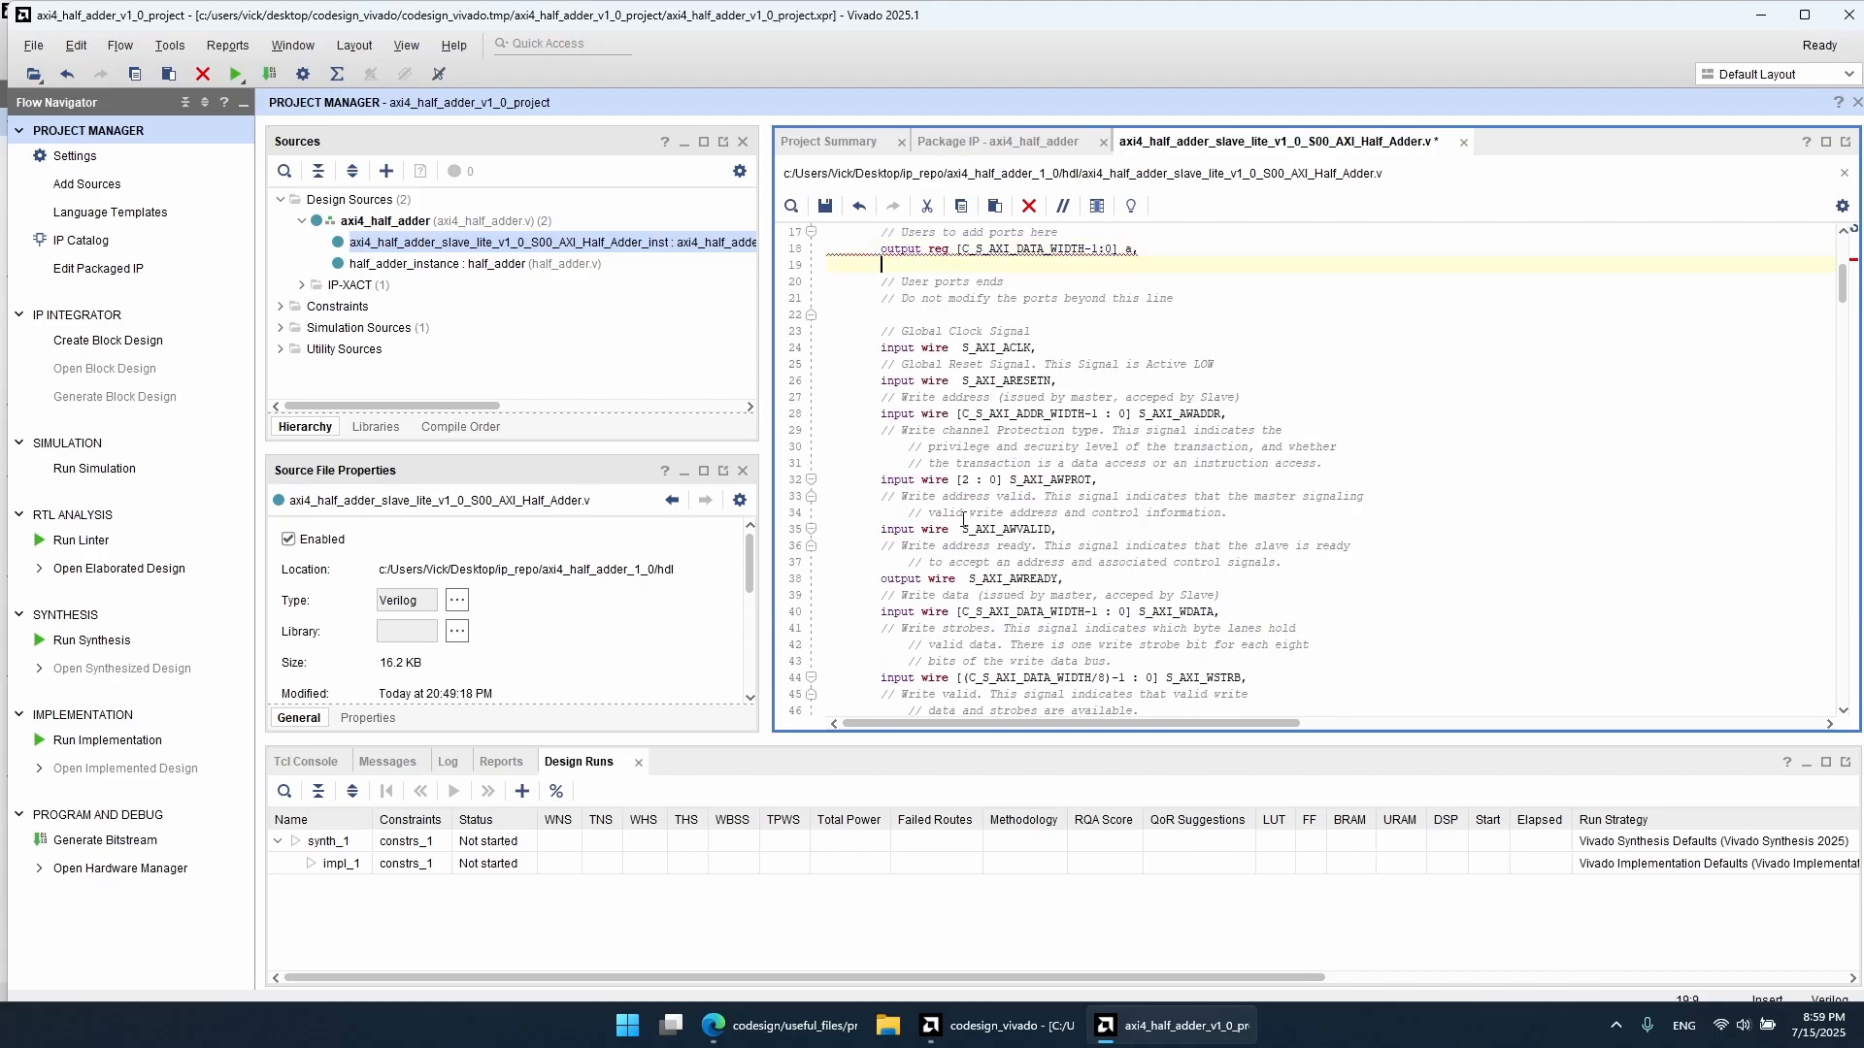
key(ctrl+v)
key(BackSpace)
text(b)
key(End)
key(Return)
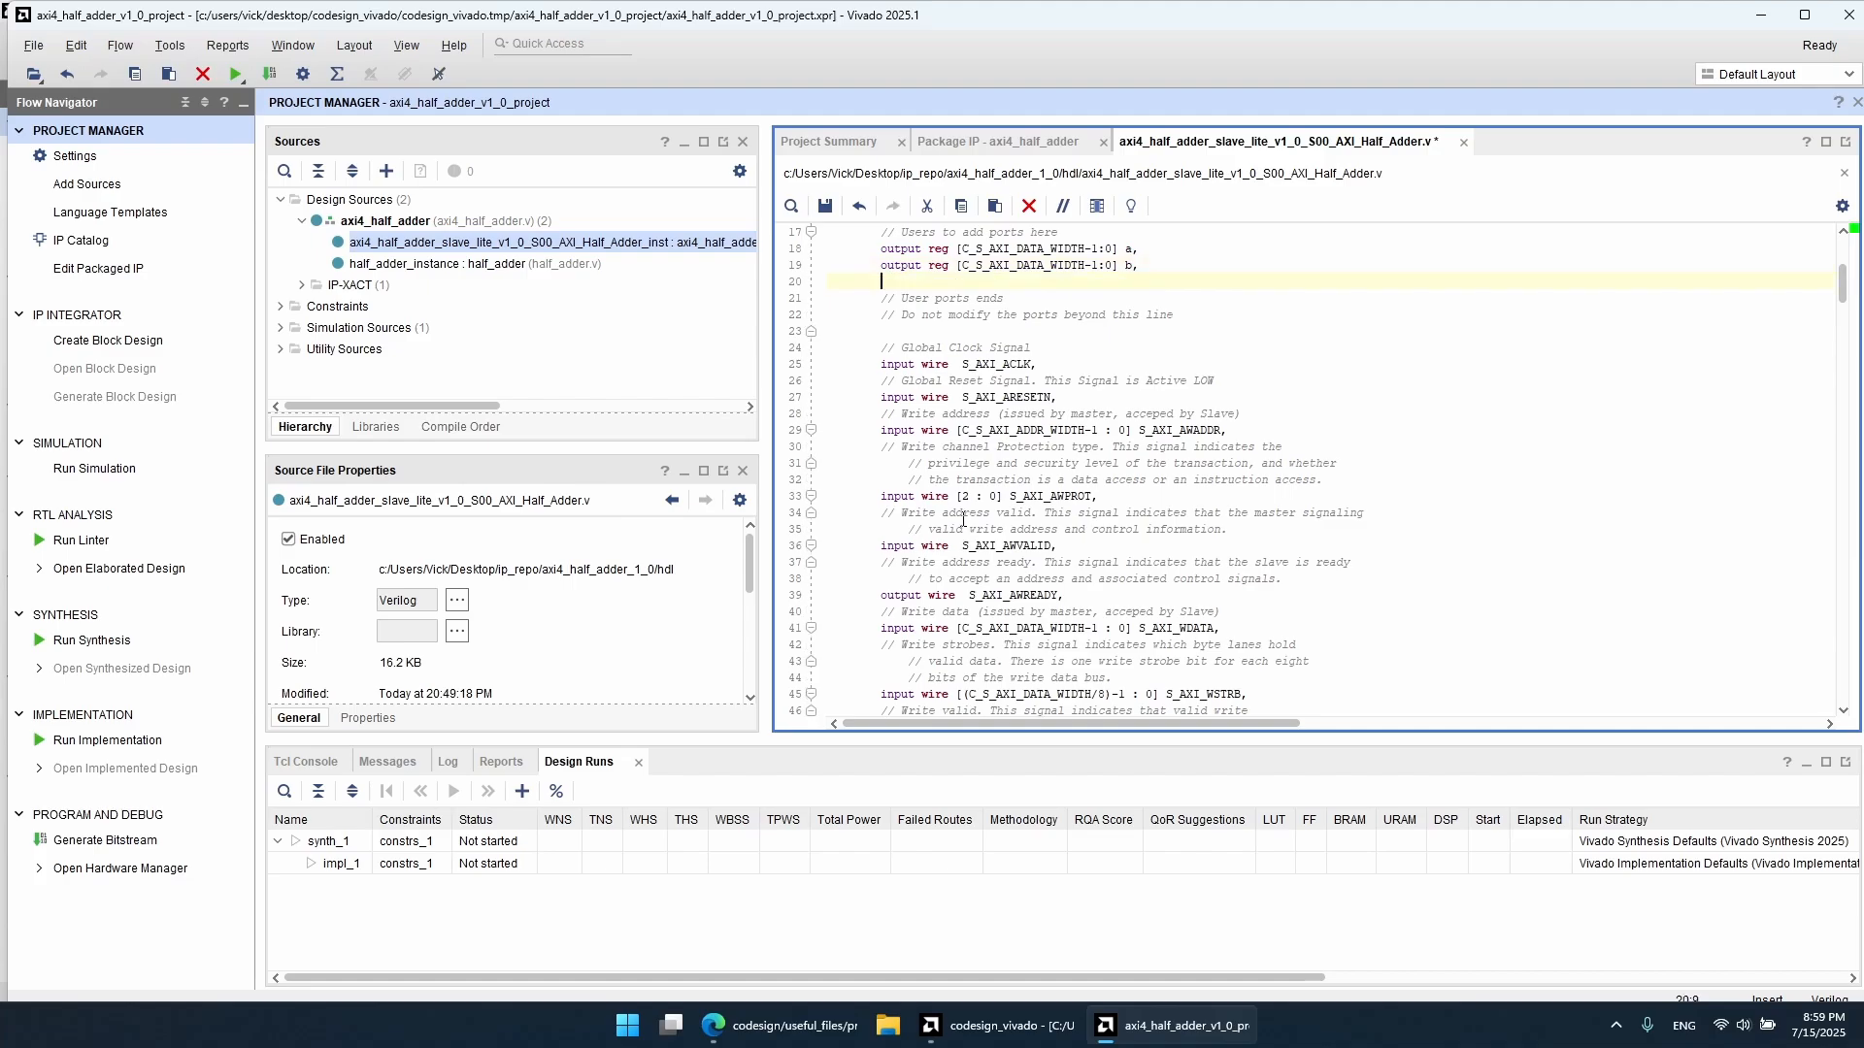
Step: Add a third user port, input wire [C_S_AXI_DATA_WIDTH-1:0] sum, below port b and save the file
key(ctrl+v)
double_click(902, 282)
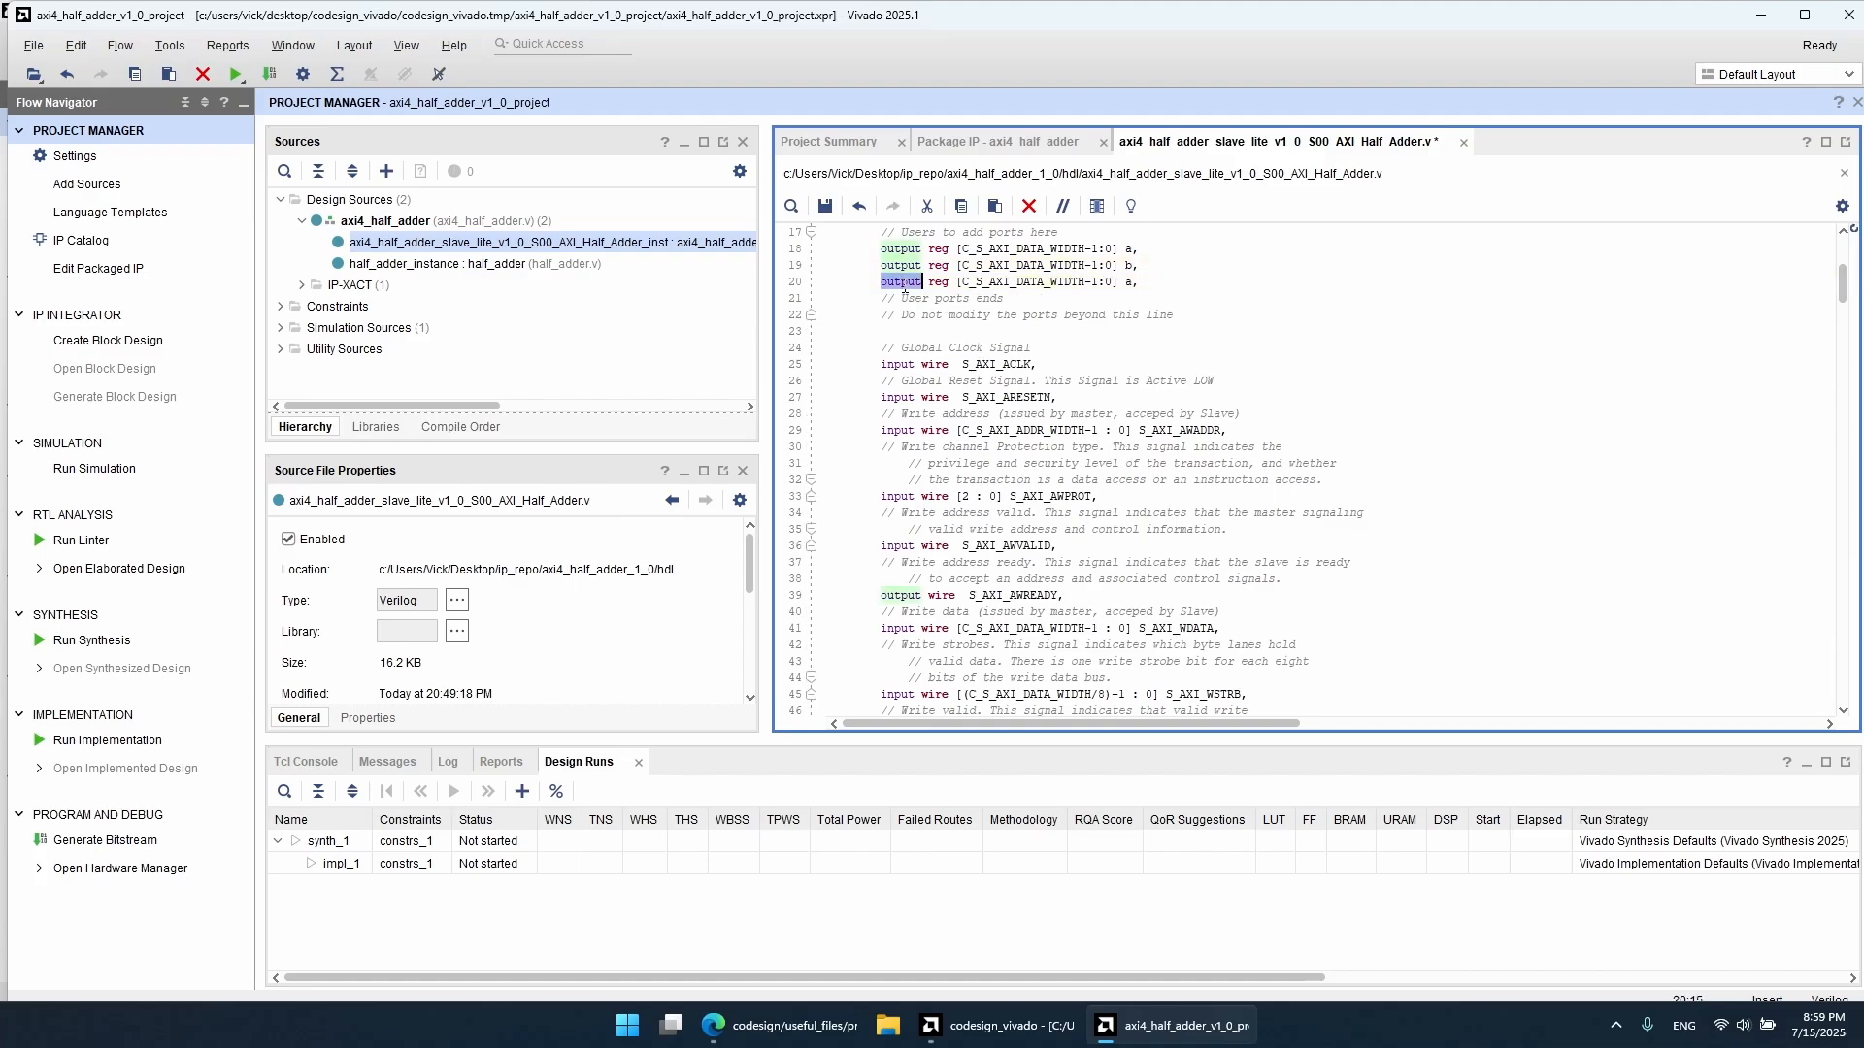
text(input)
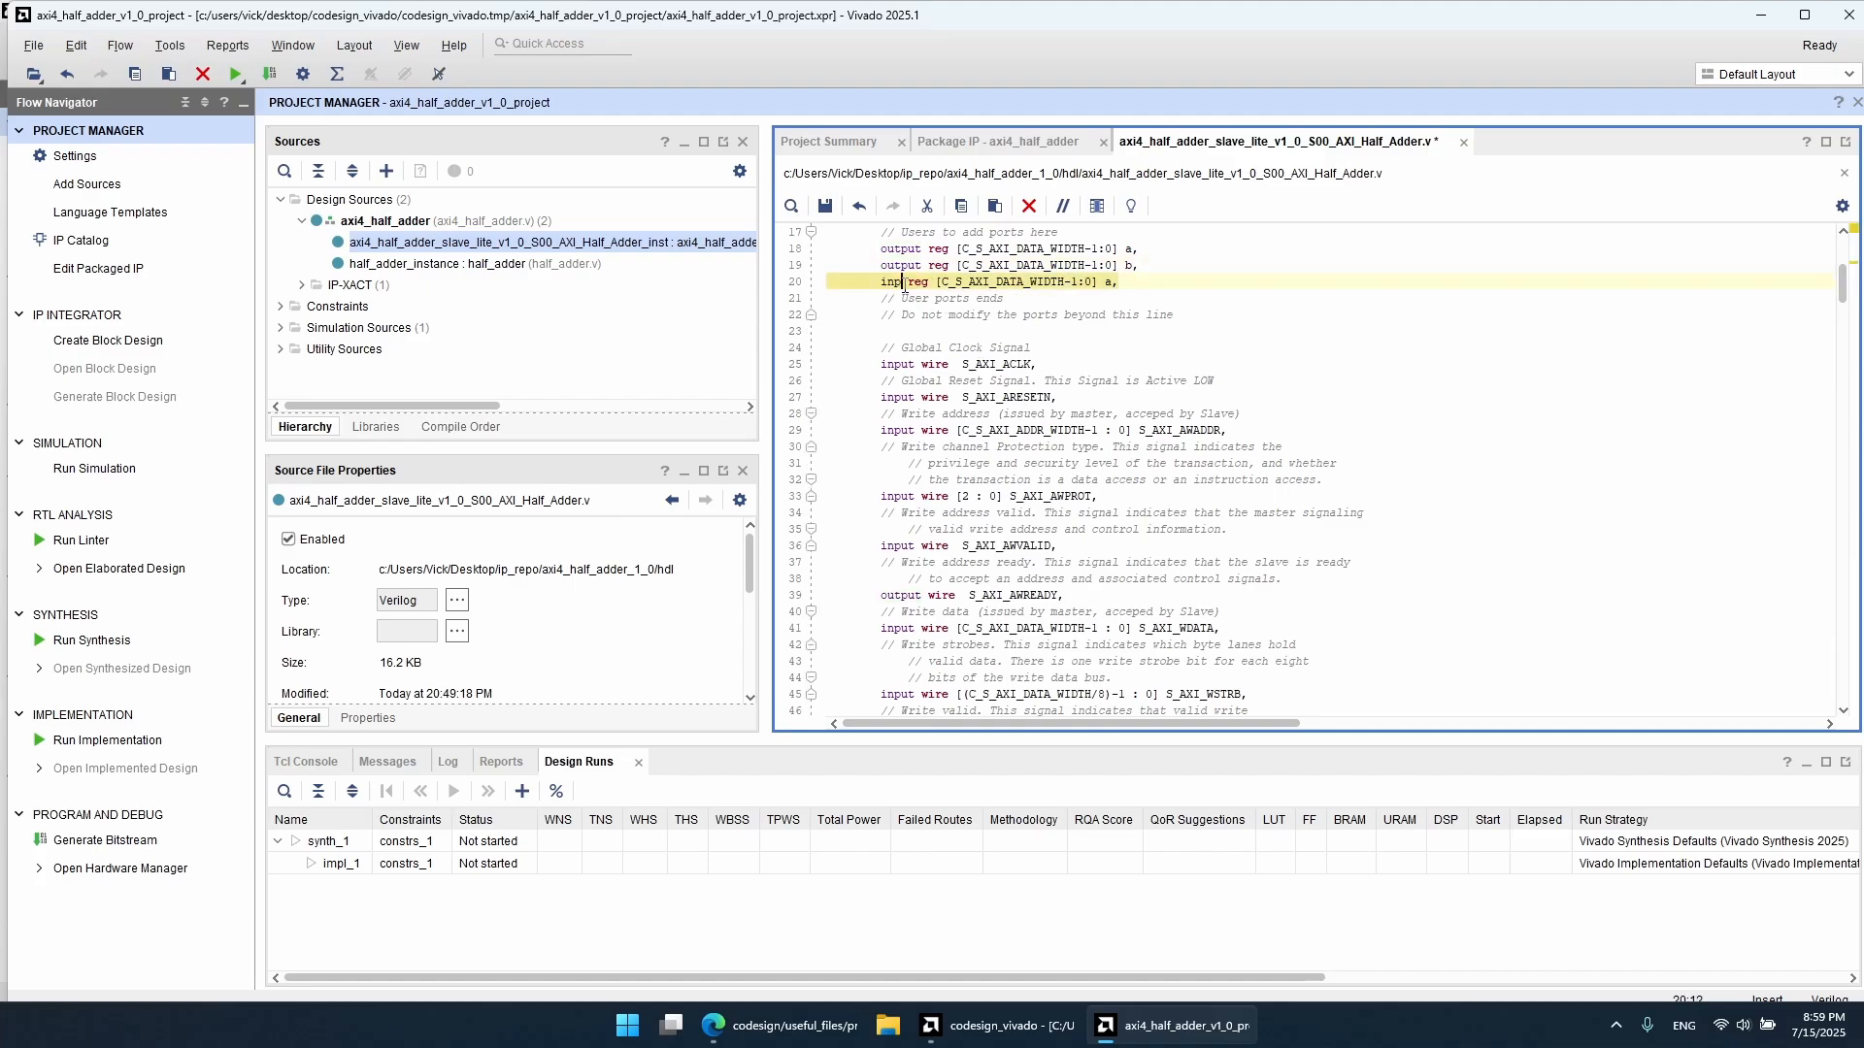
key(Right)
key(Delete)
key(Delete)
key(Delete)
key(Delete)
text(wire)
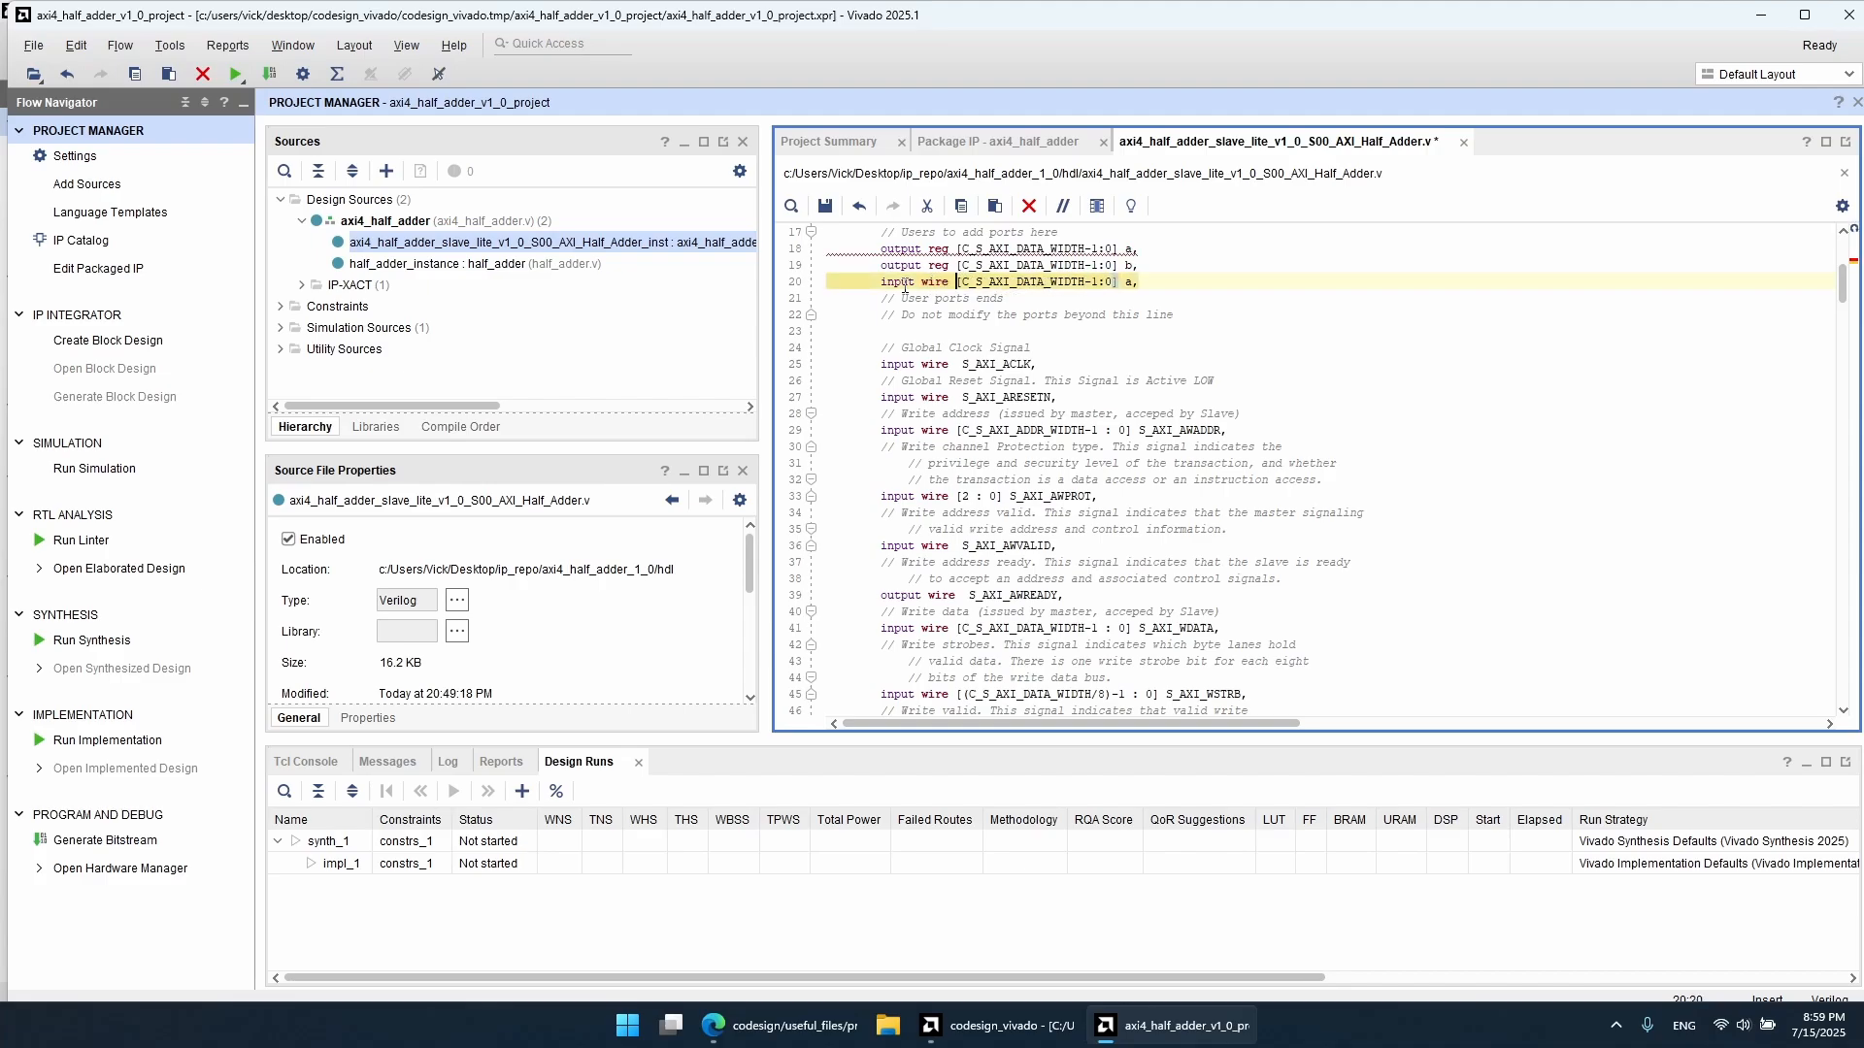
key(End)
key(BackSpace)
key(BackSpace)
text(sum)
key(ctrl+s)
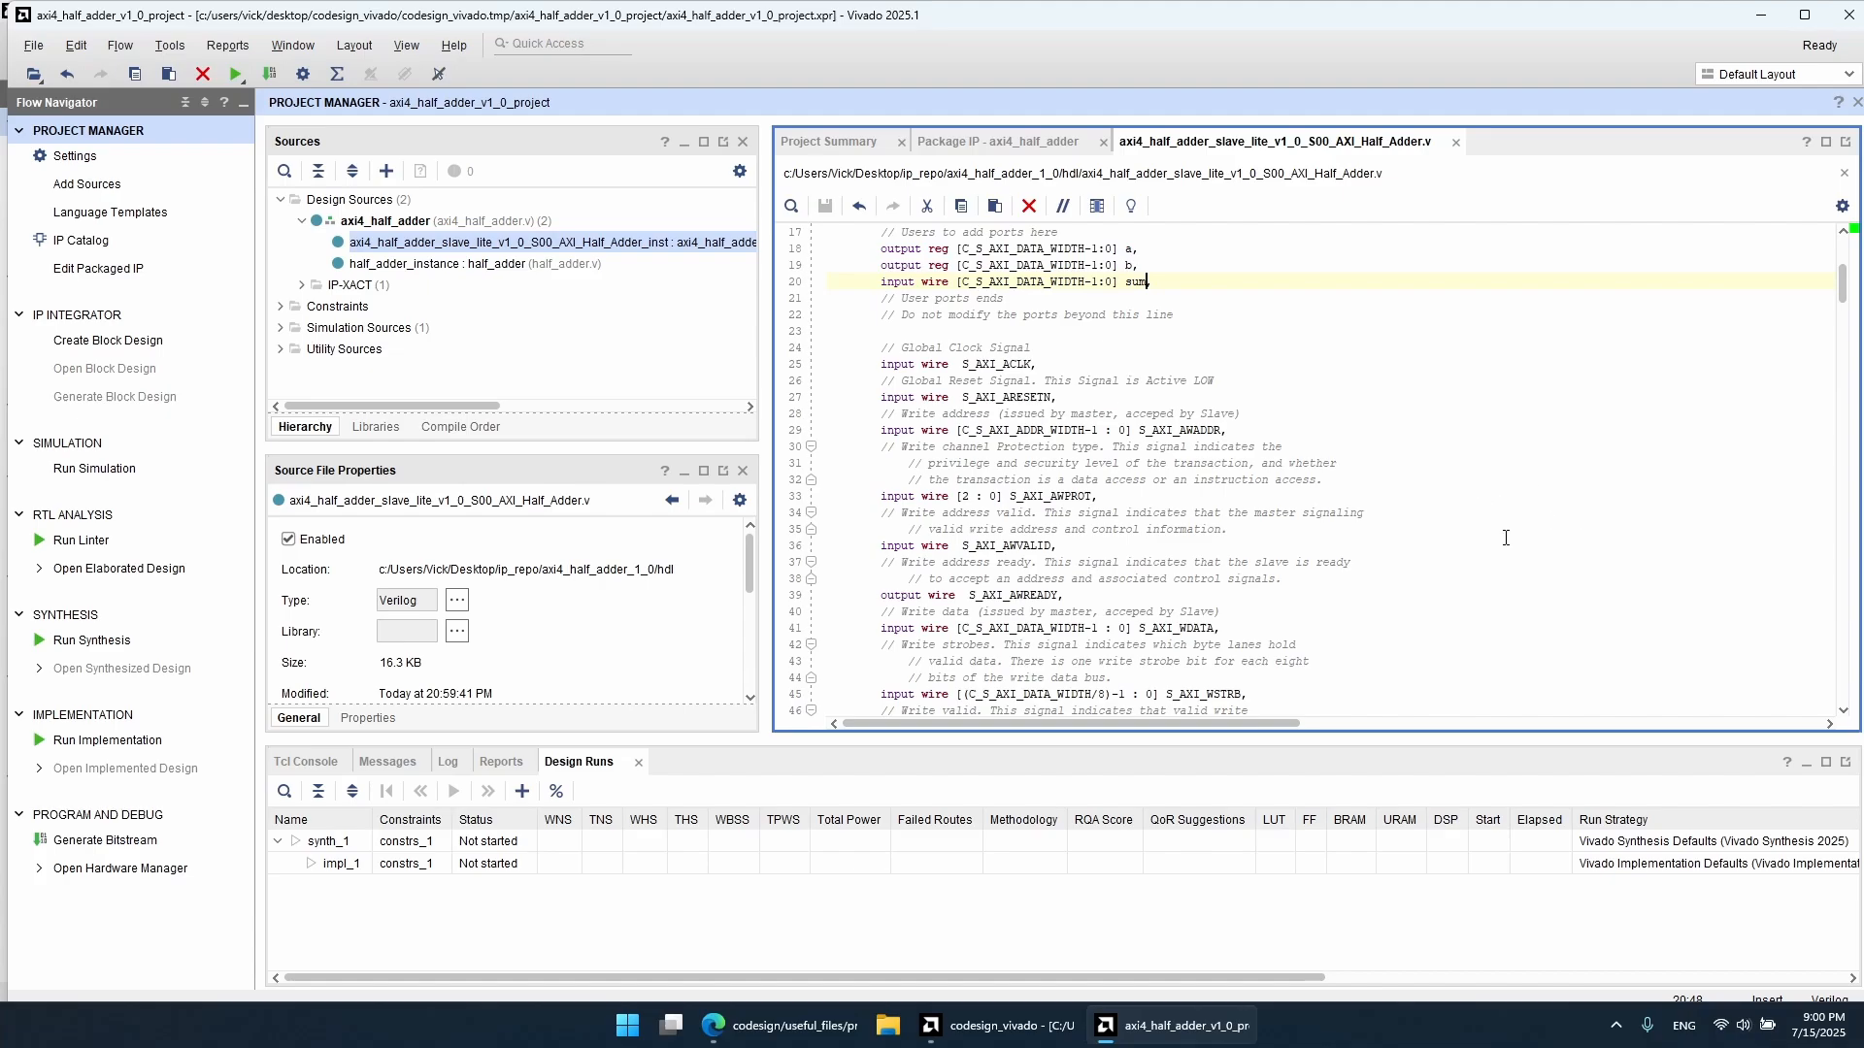
Step: Comment out the slv_reg0 and slv_reg1 declarations under "Number of Slave Registers 4"
scroll(1504, 535, down, 20)
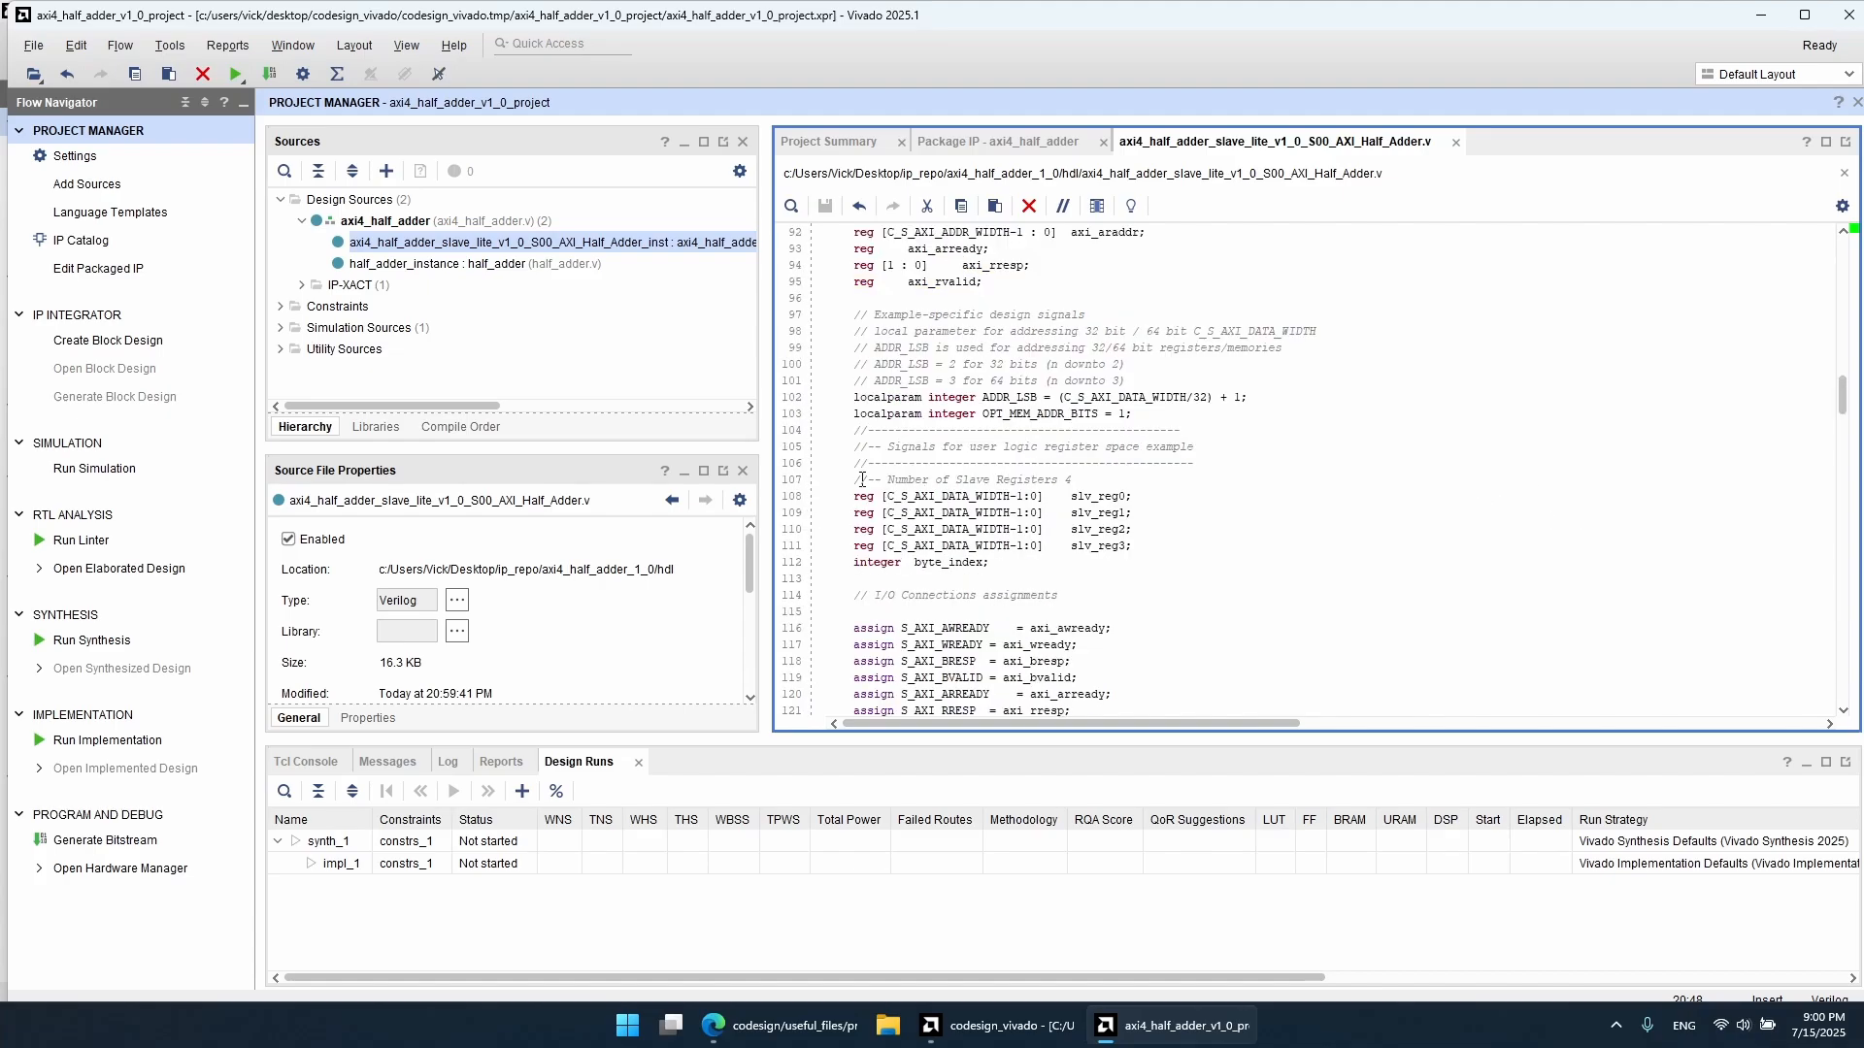
drag(847, 482, 1088, 485)
click(1089, 483)
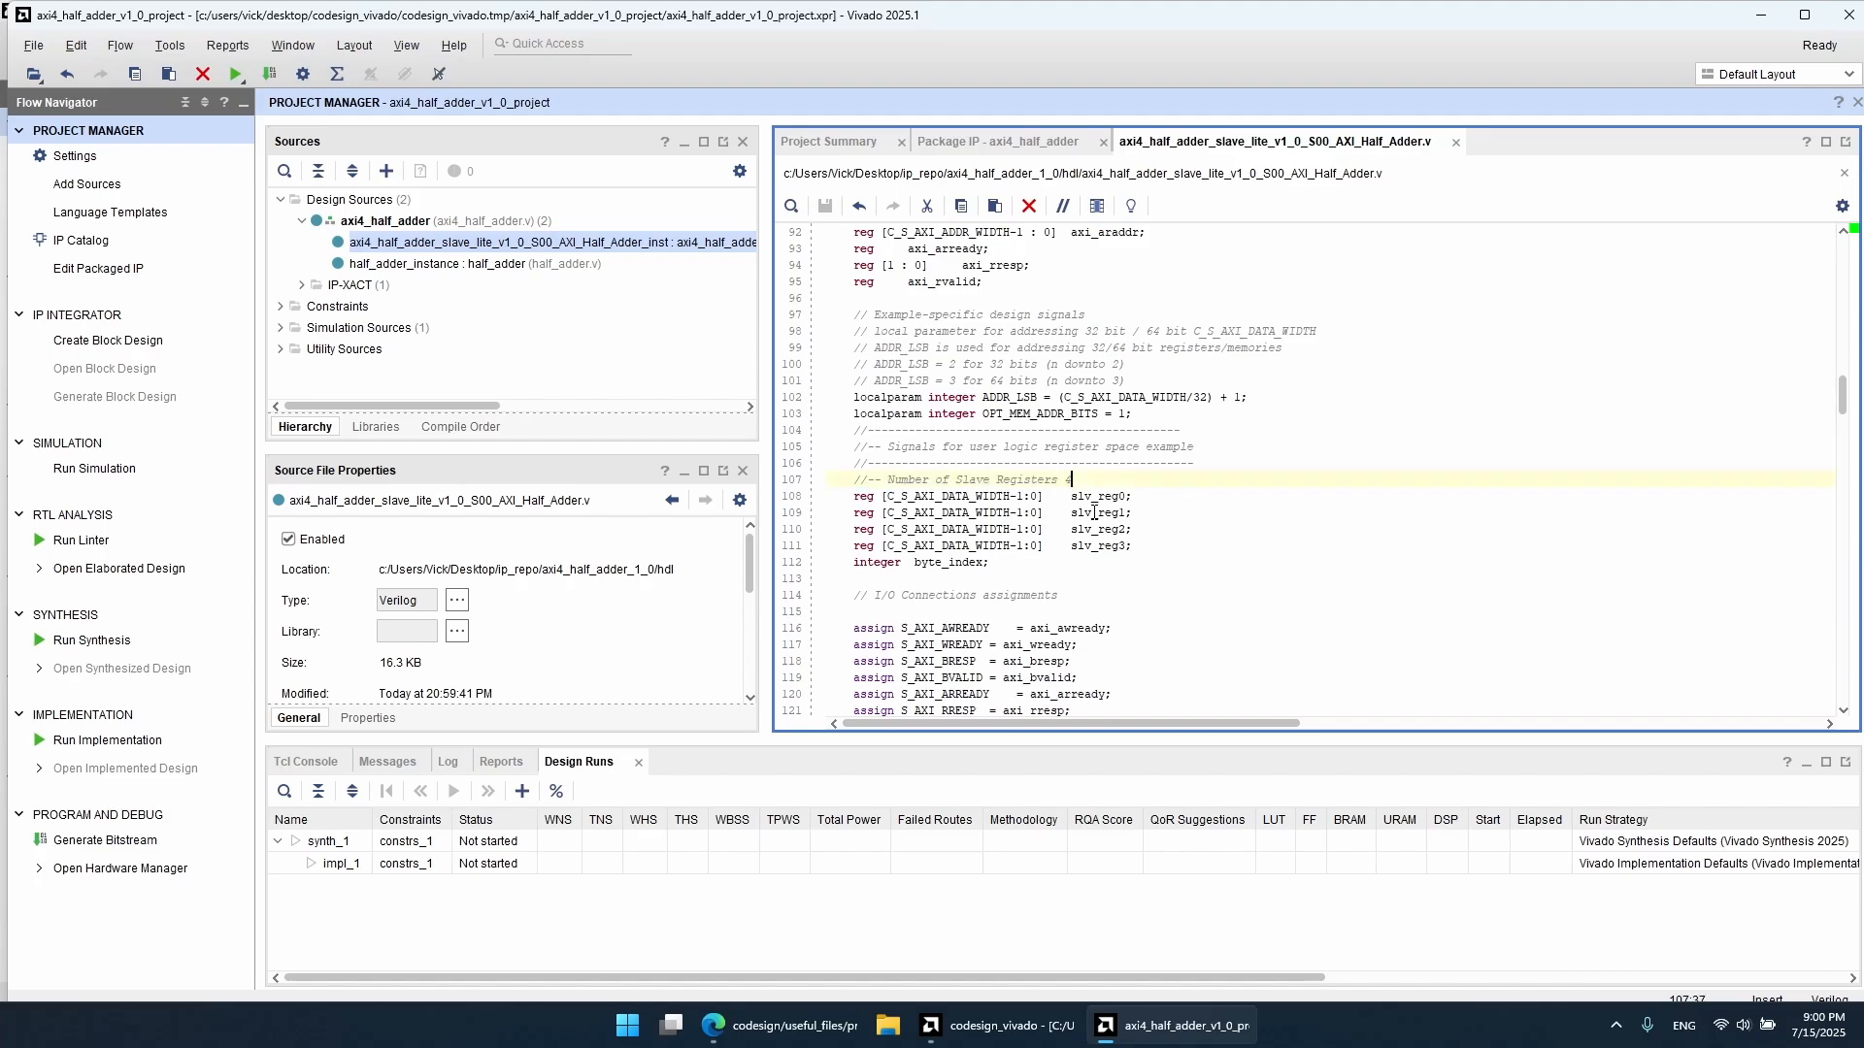
drag(1133, 513, 855, 496)
key(ctrl+slash)
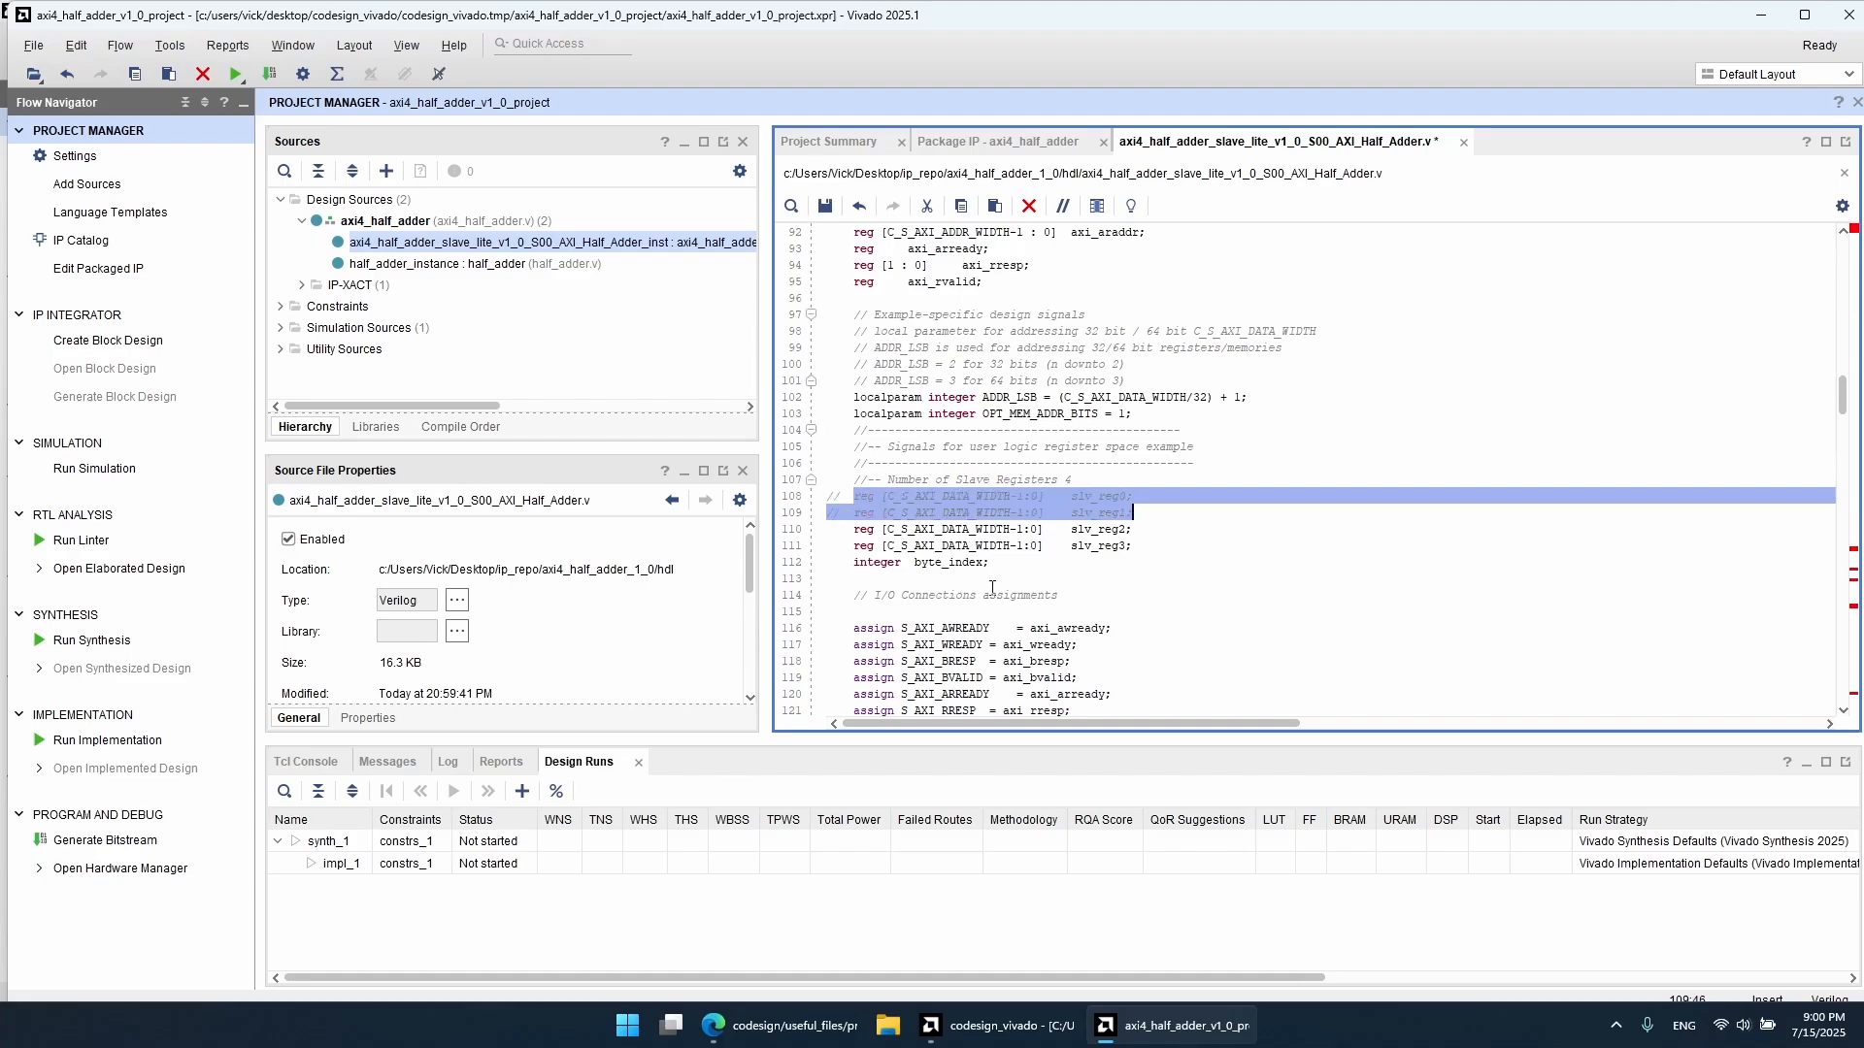
click(1022, 583)
scroll(1116, 563, down, 2)
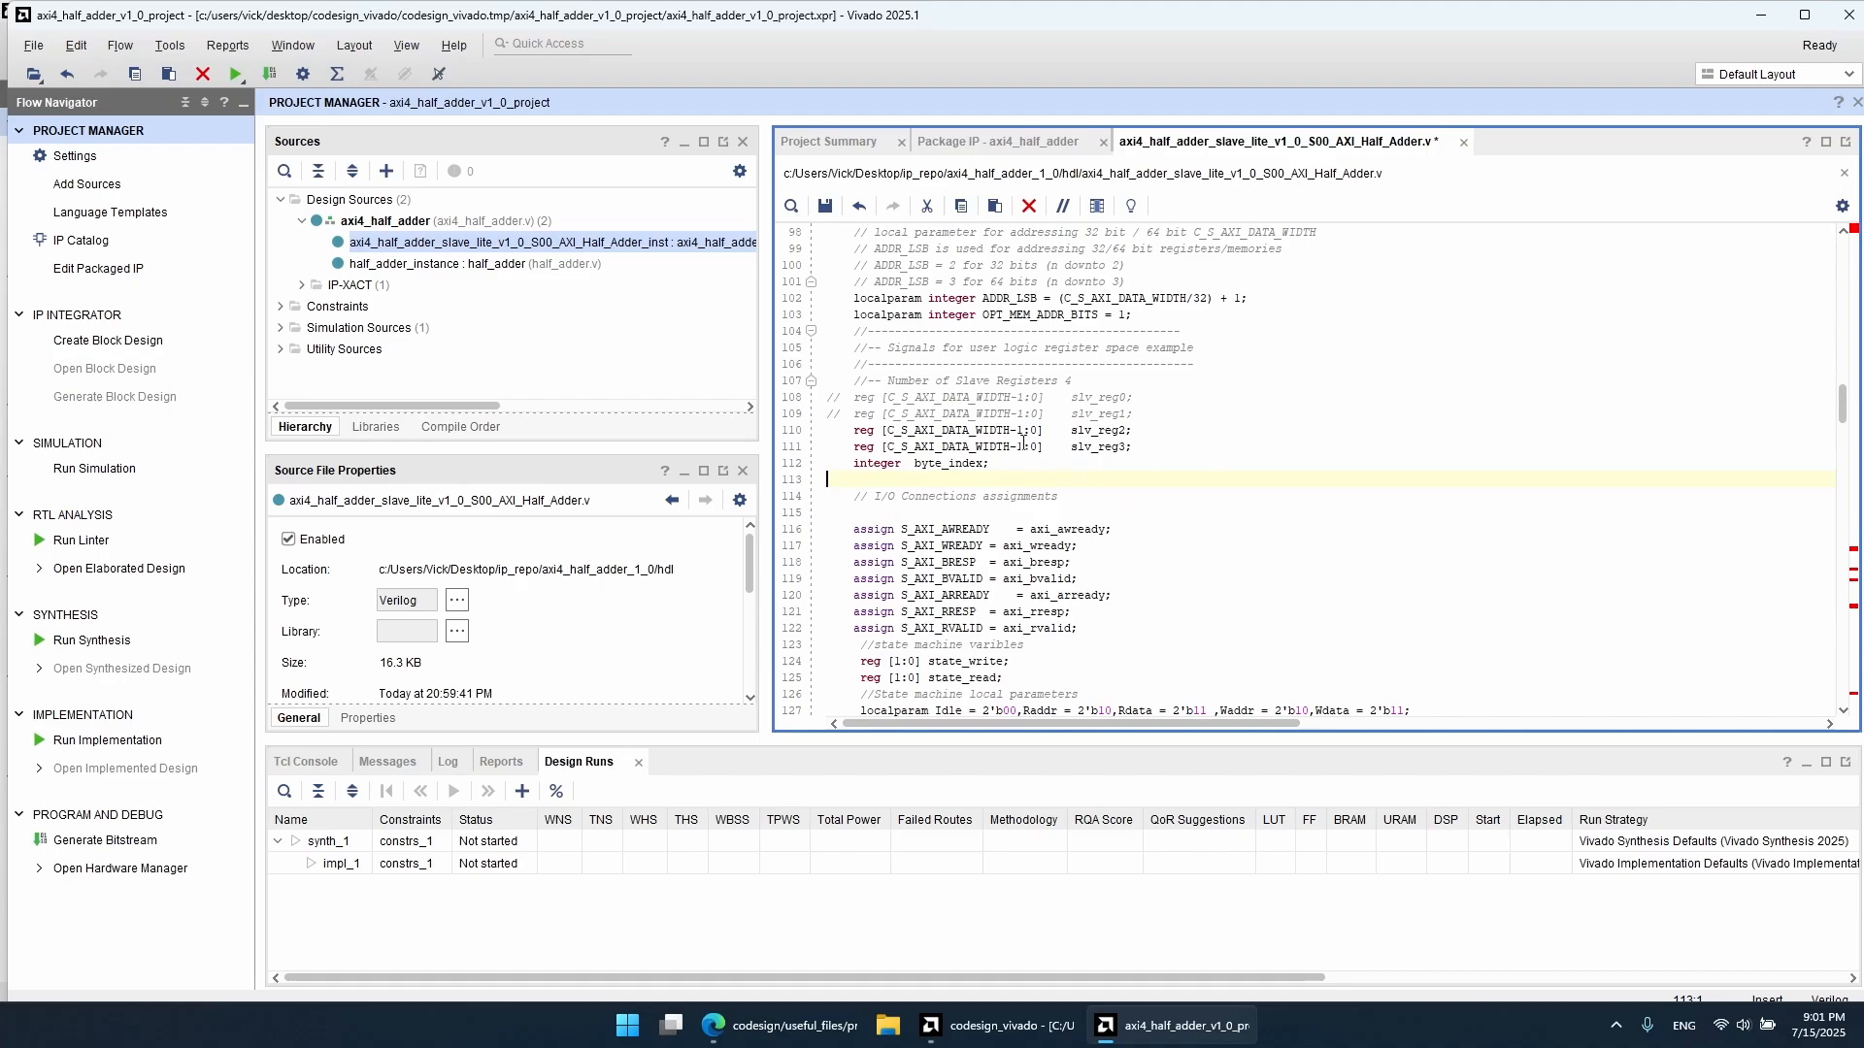
drag(827, 397, 1140, 415)
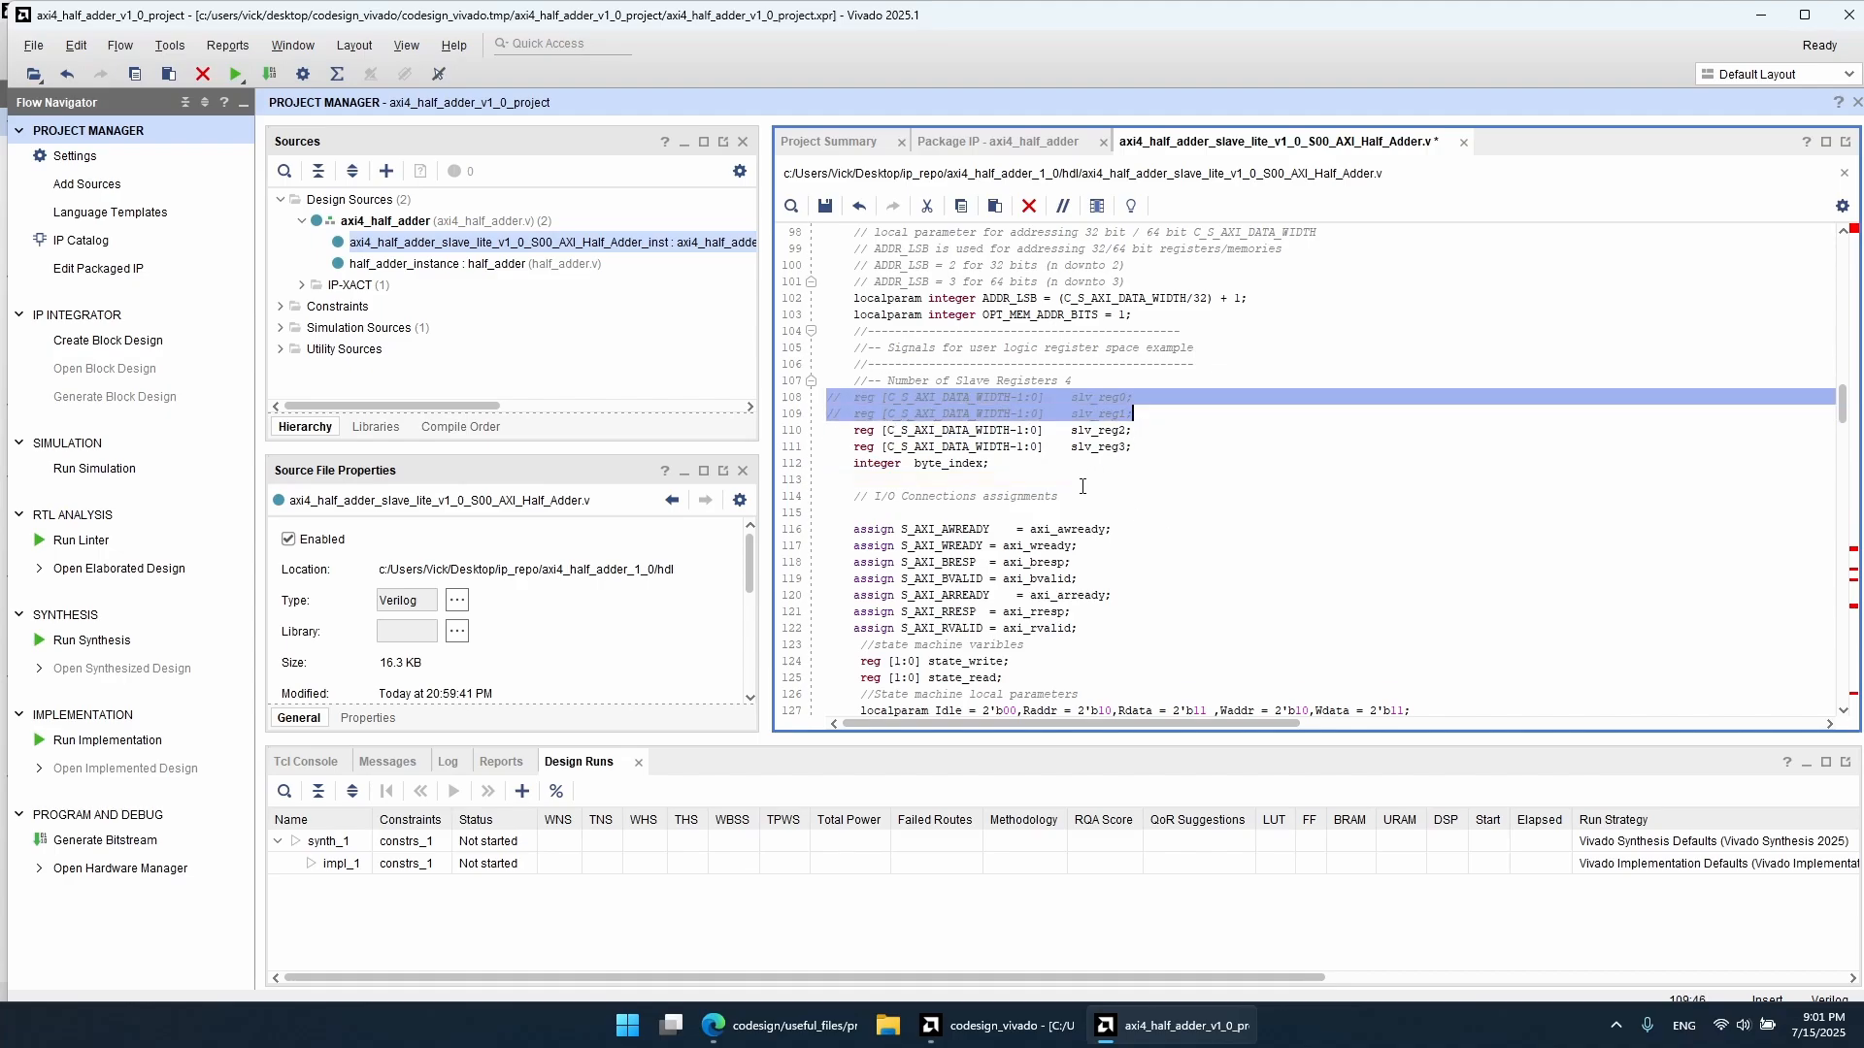
Step: Search for slv_reg0 and replace it with a in the reset assignment and in the slave register 0 byte write
double_click(1117, 402)
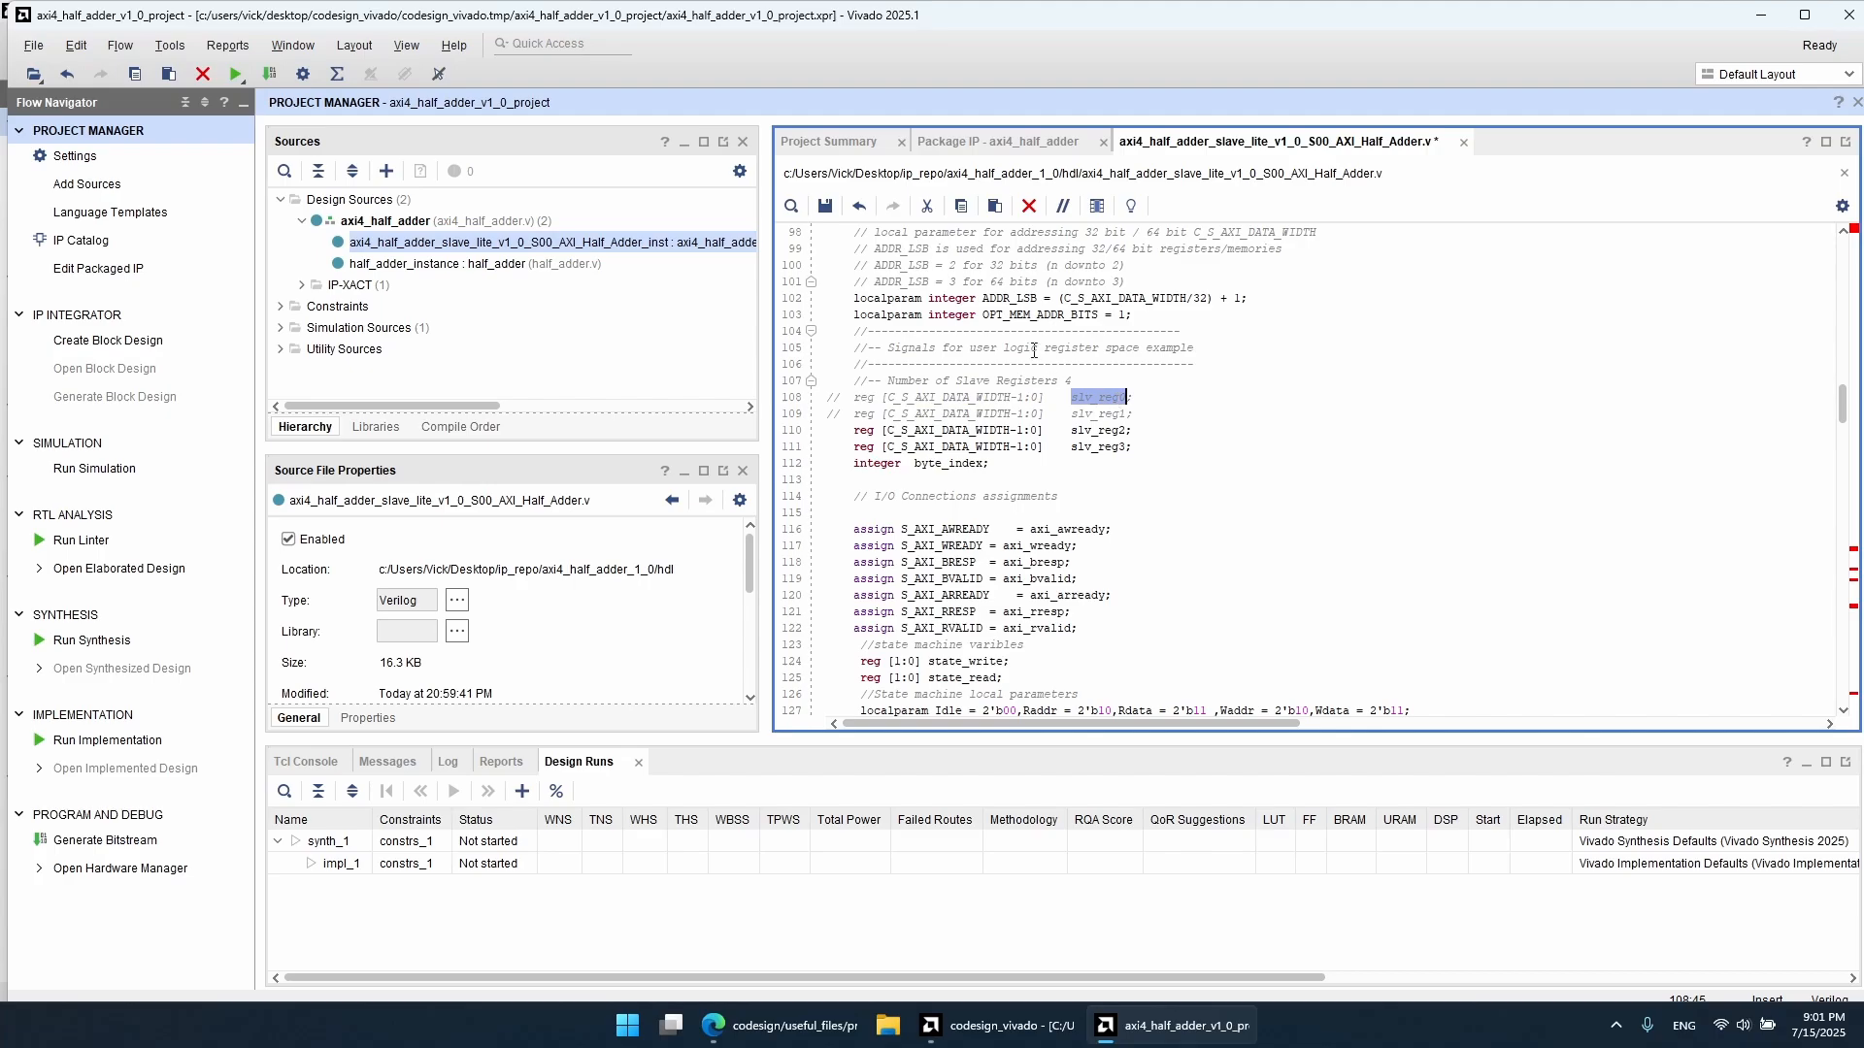
click(791, 206)
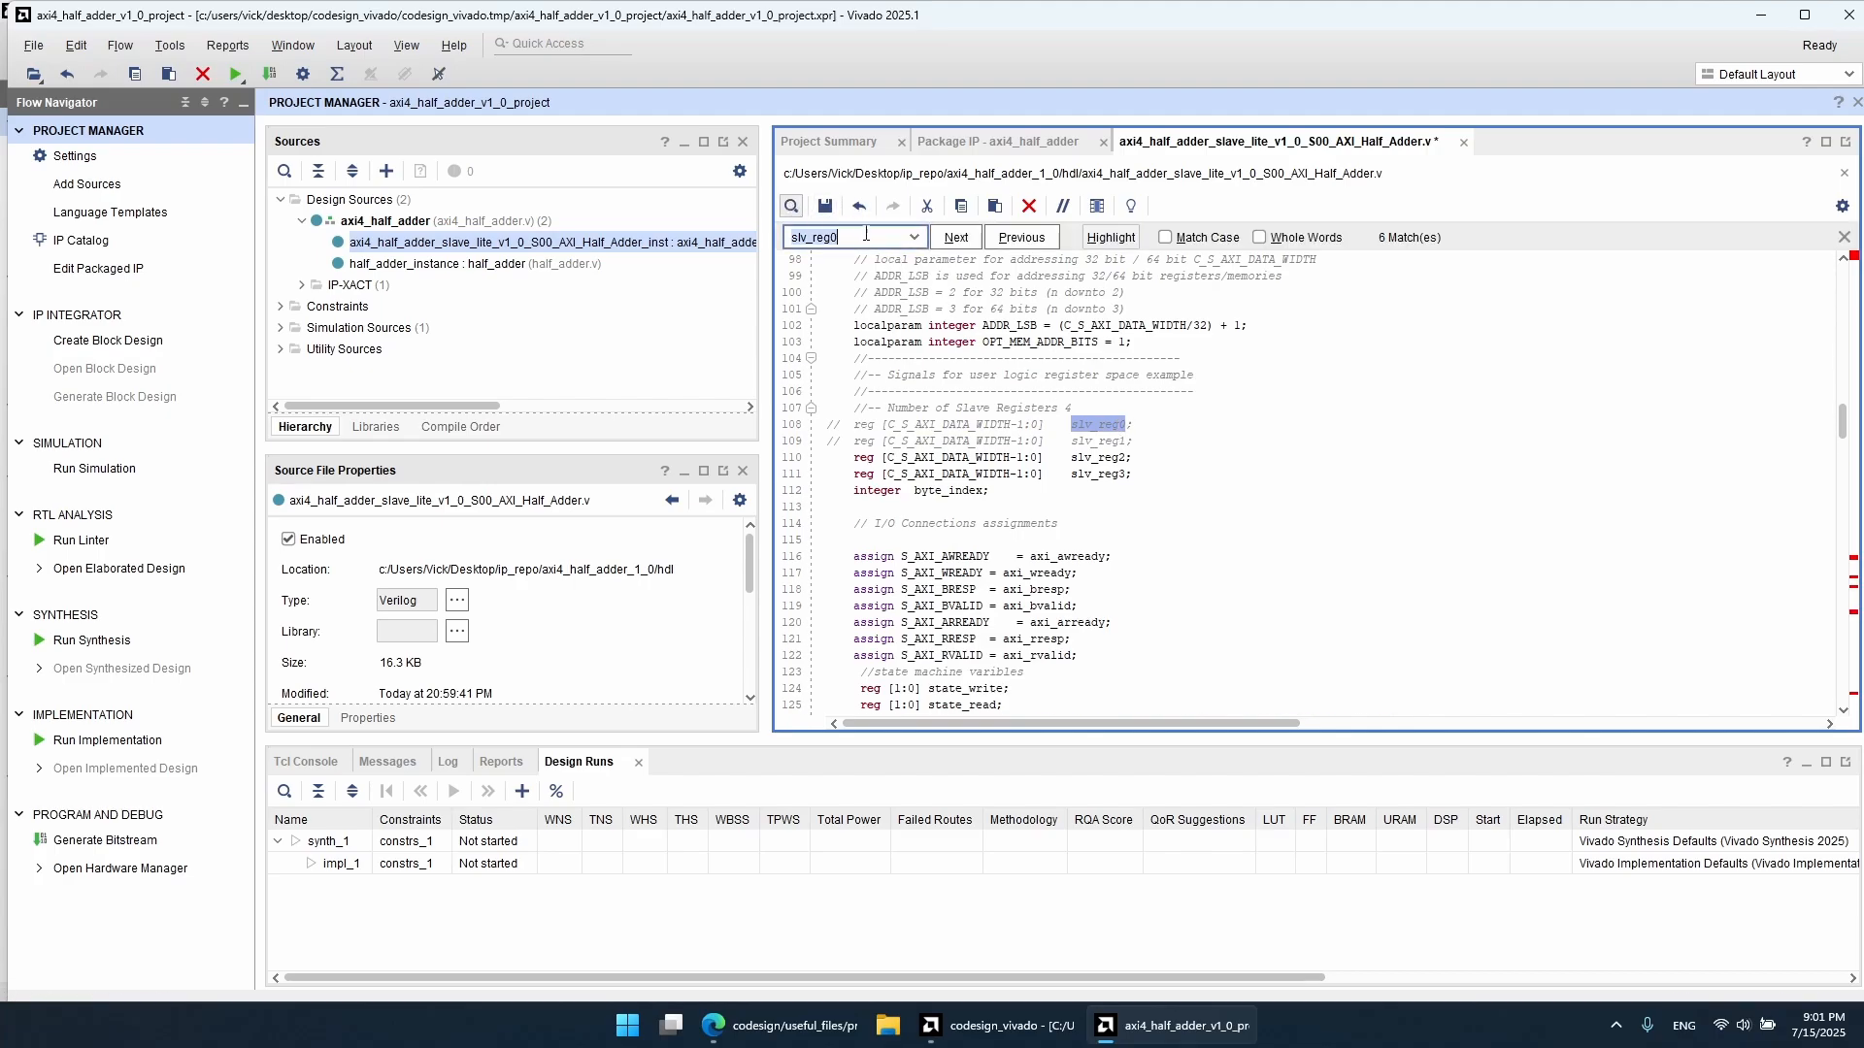
click(956, 237)
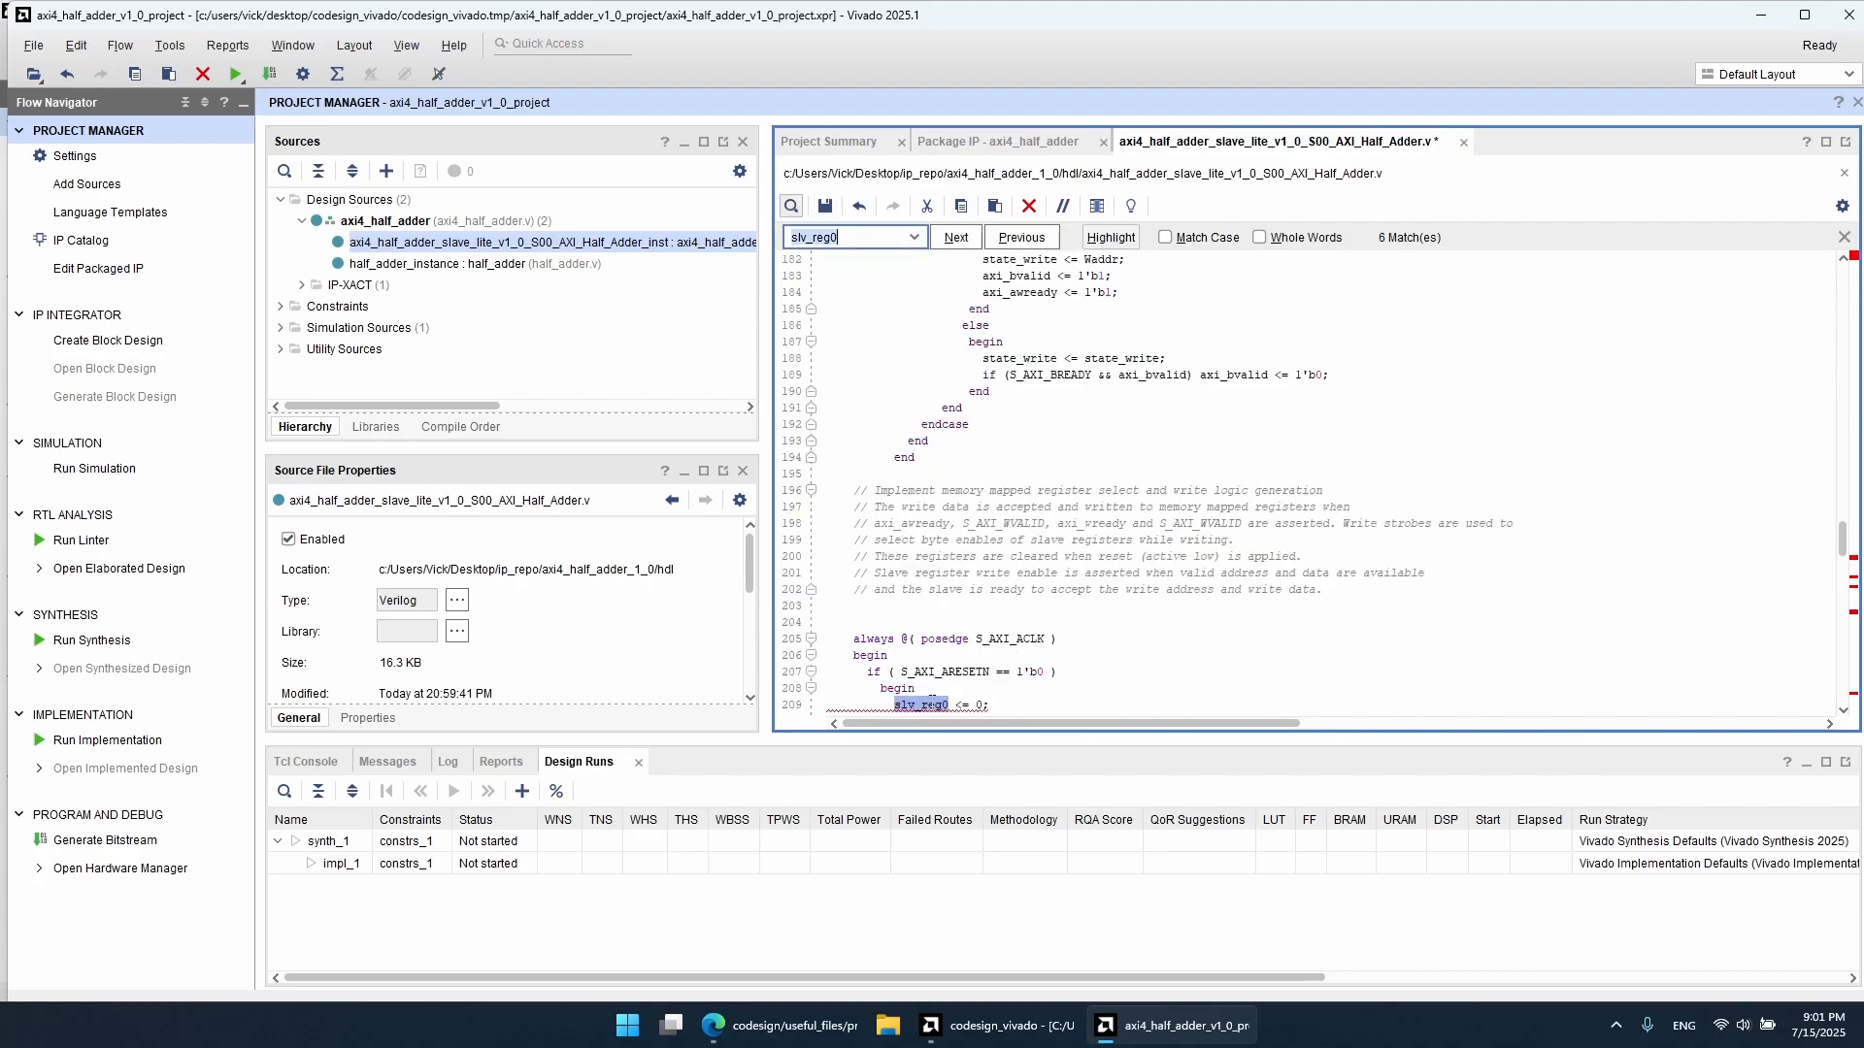
double_click(932, 704)
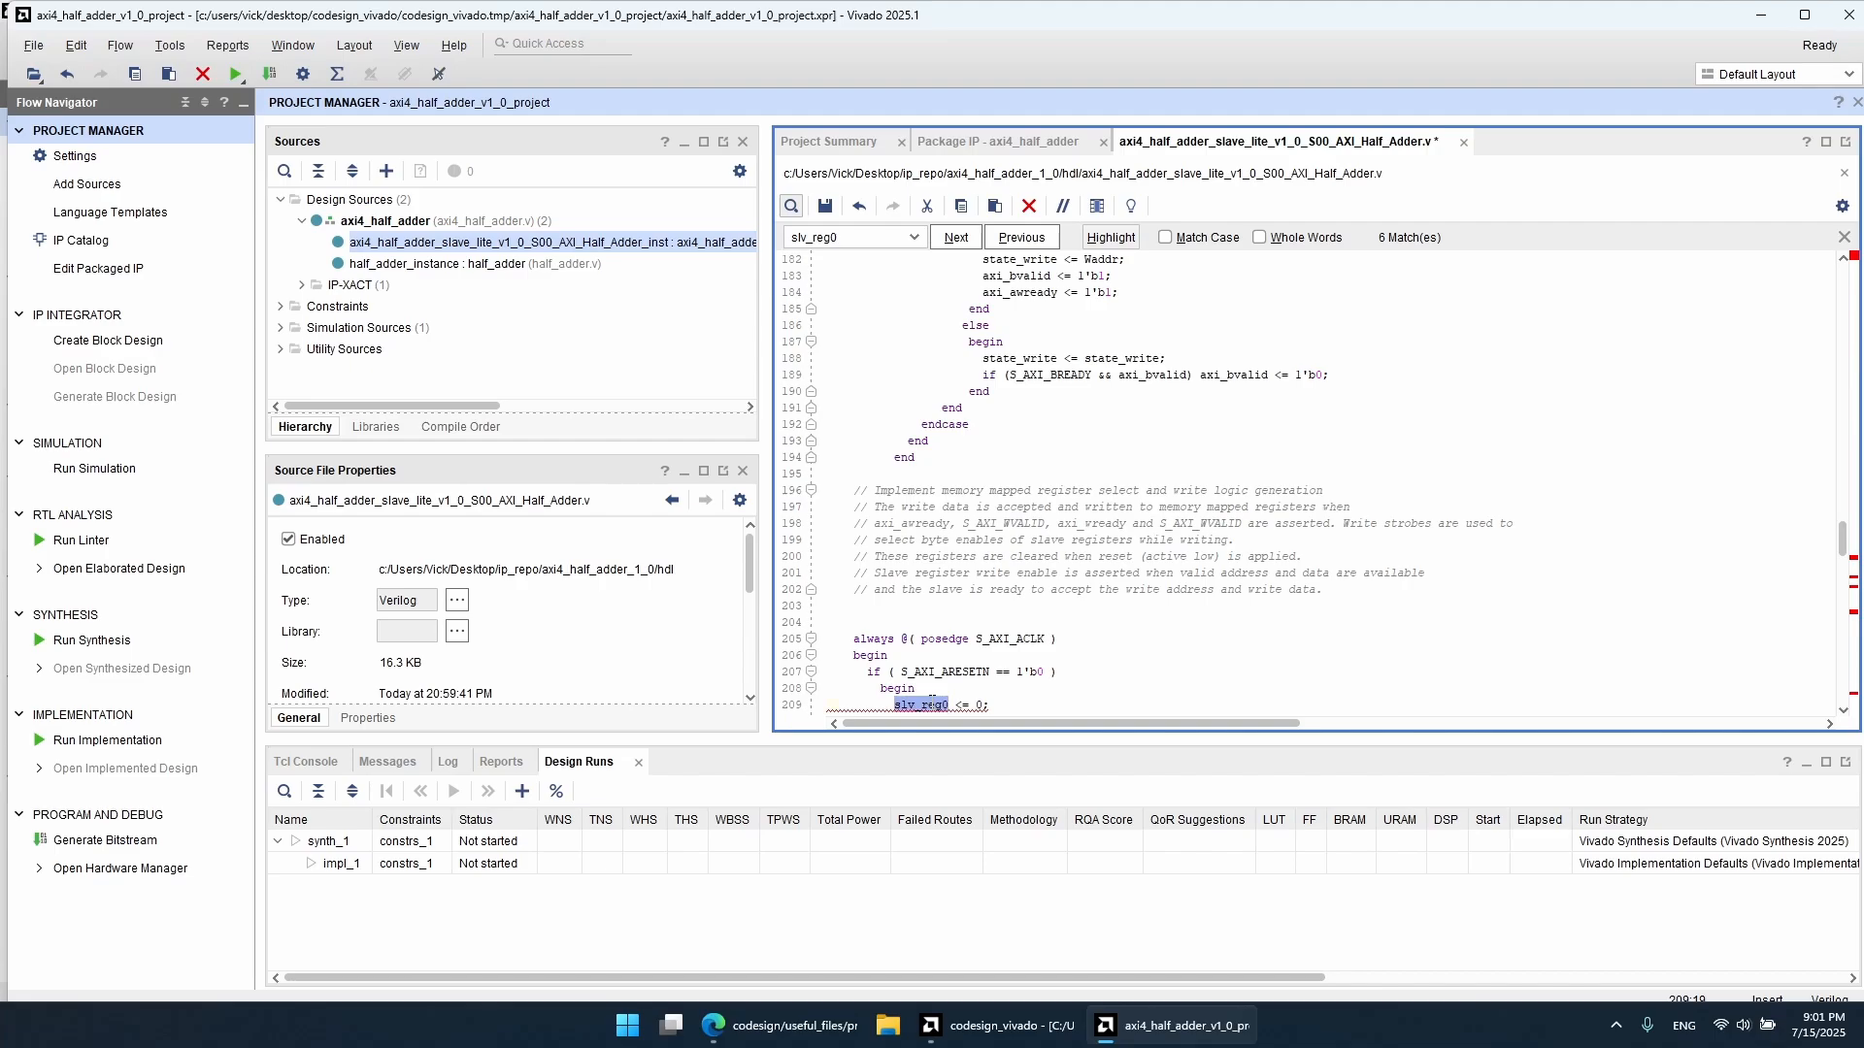
text(a)
click(956, 237)
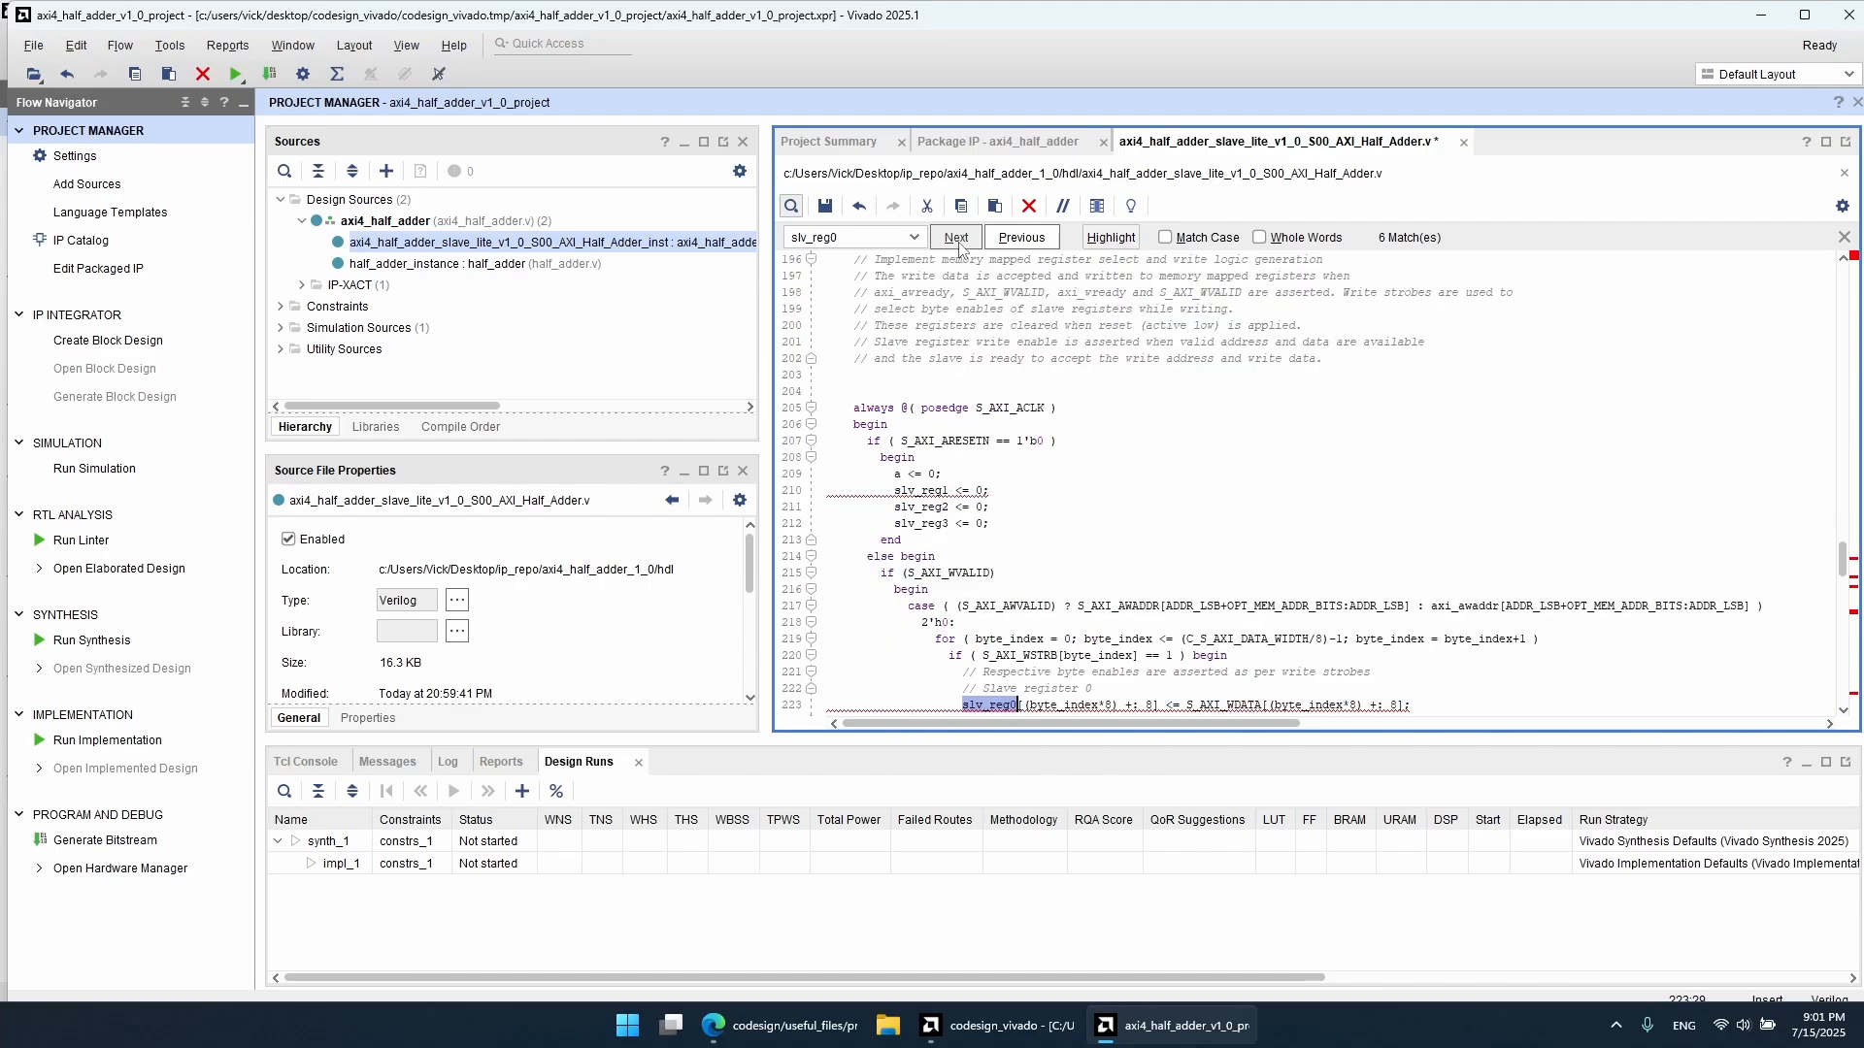
double_click(983, 705)
text(a)
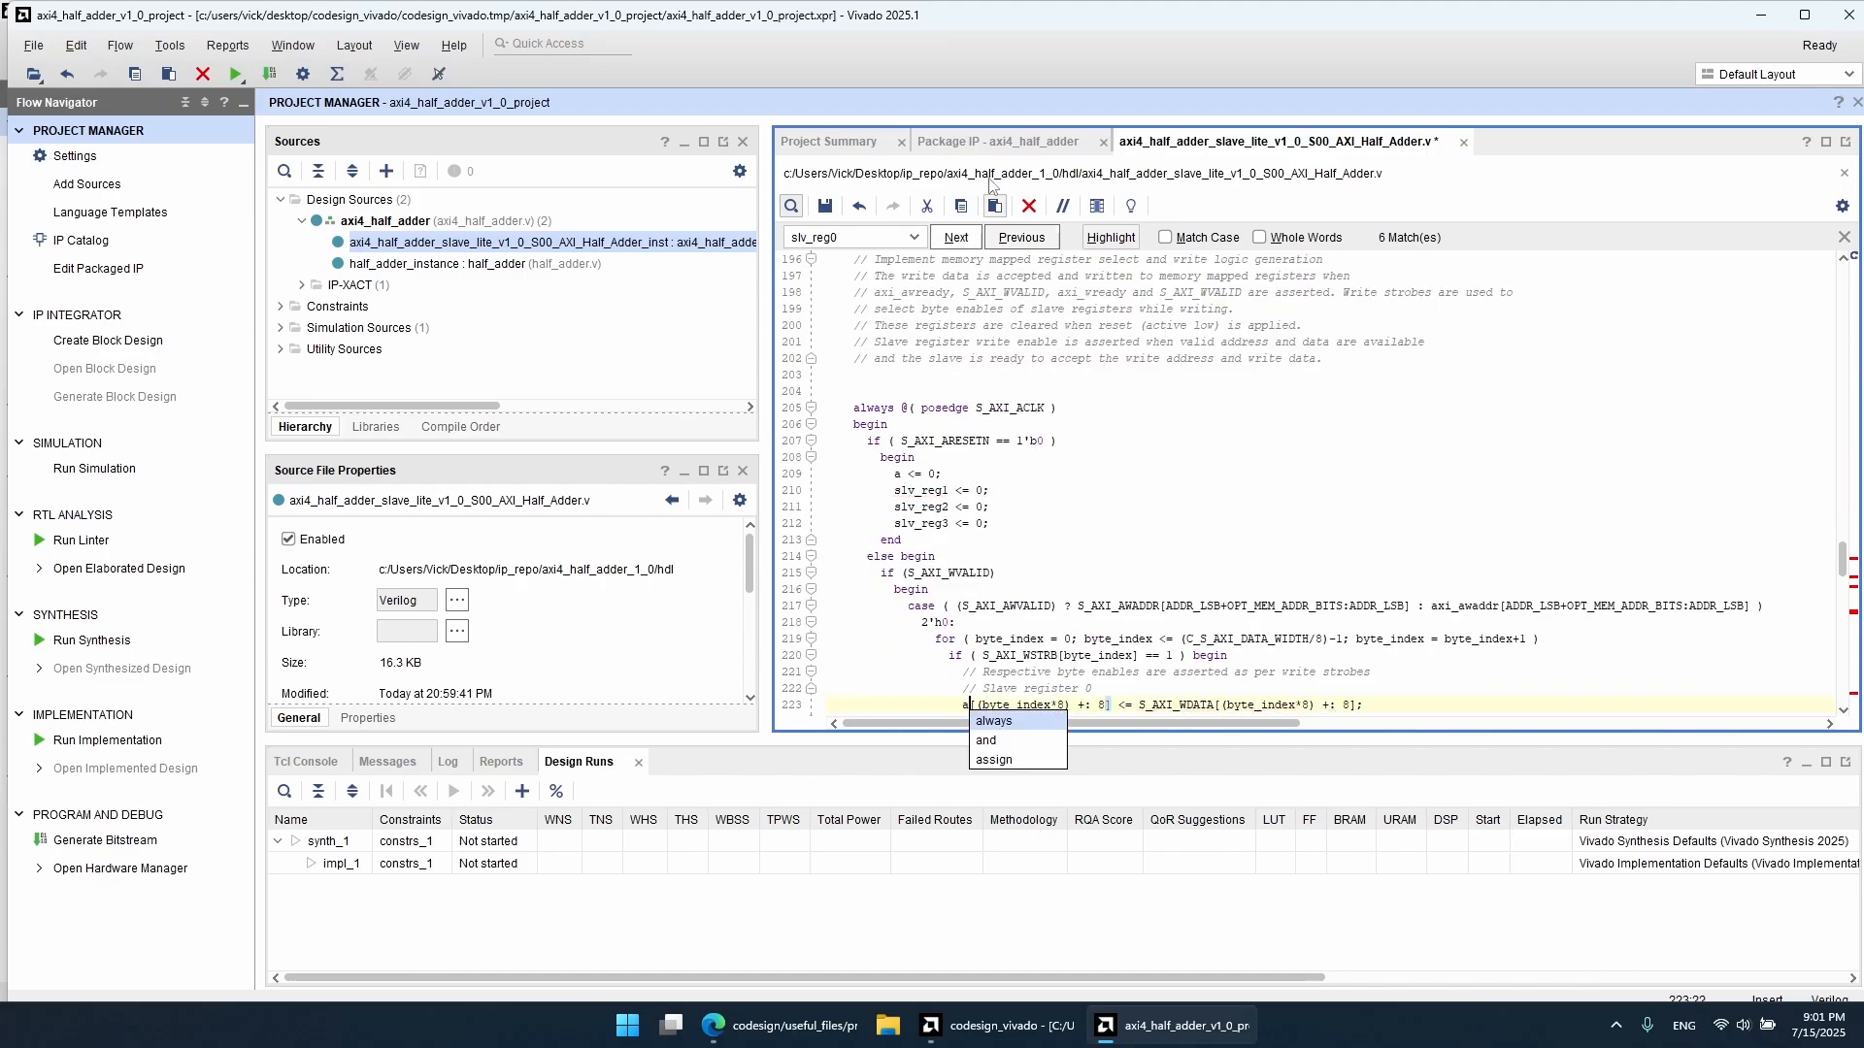
Step: Change the default-case slv_reg0 assignment to a <= a and replace slv_reg0 with a in the S_AXI_RDATA assignment
click(974, 239)
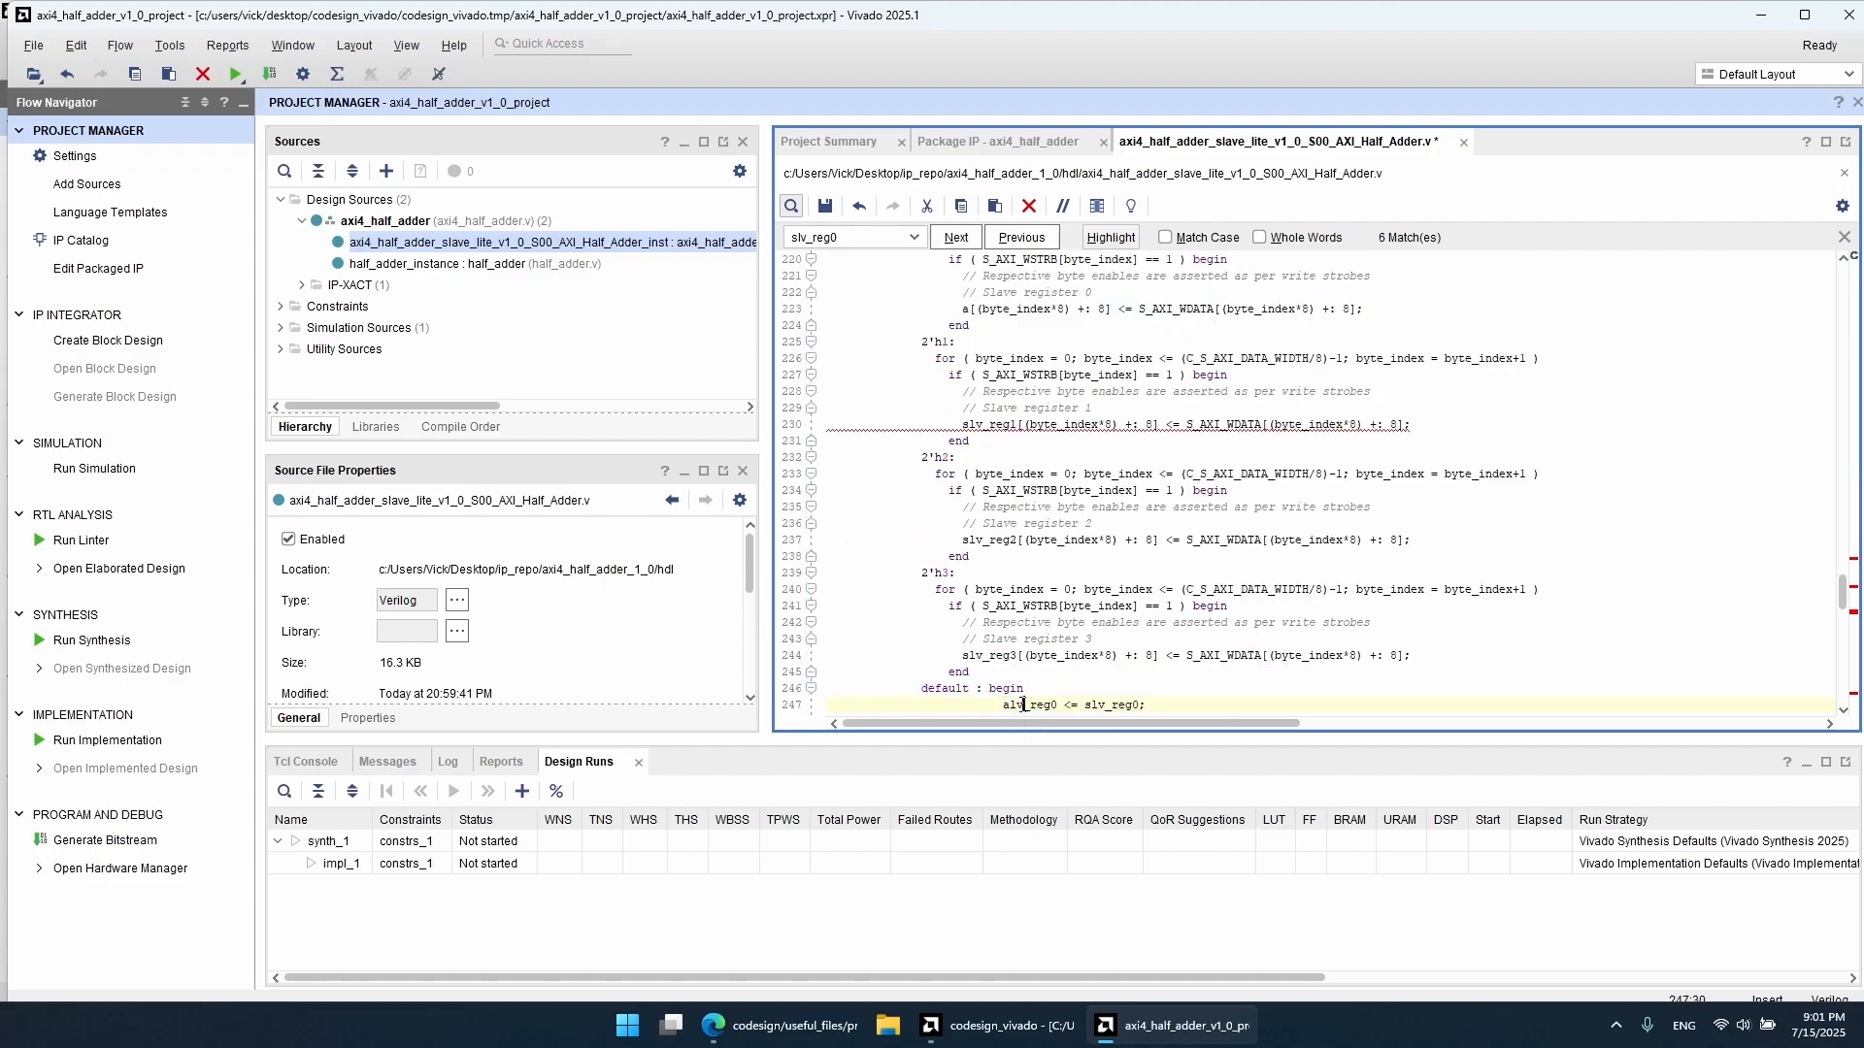
double_click(1009, 706)
text(a)
click(966, 236)
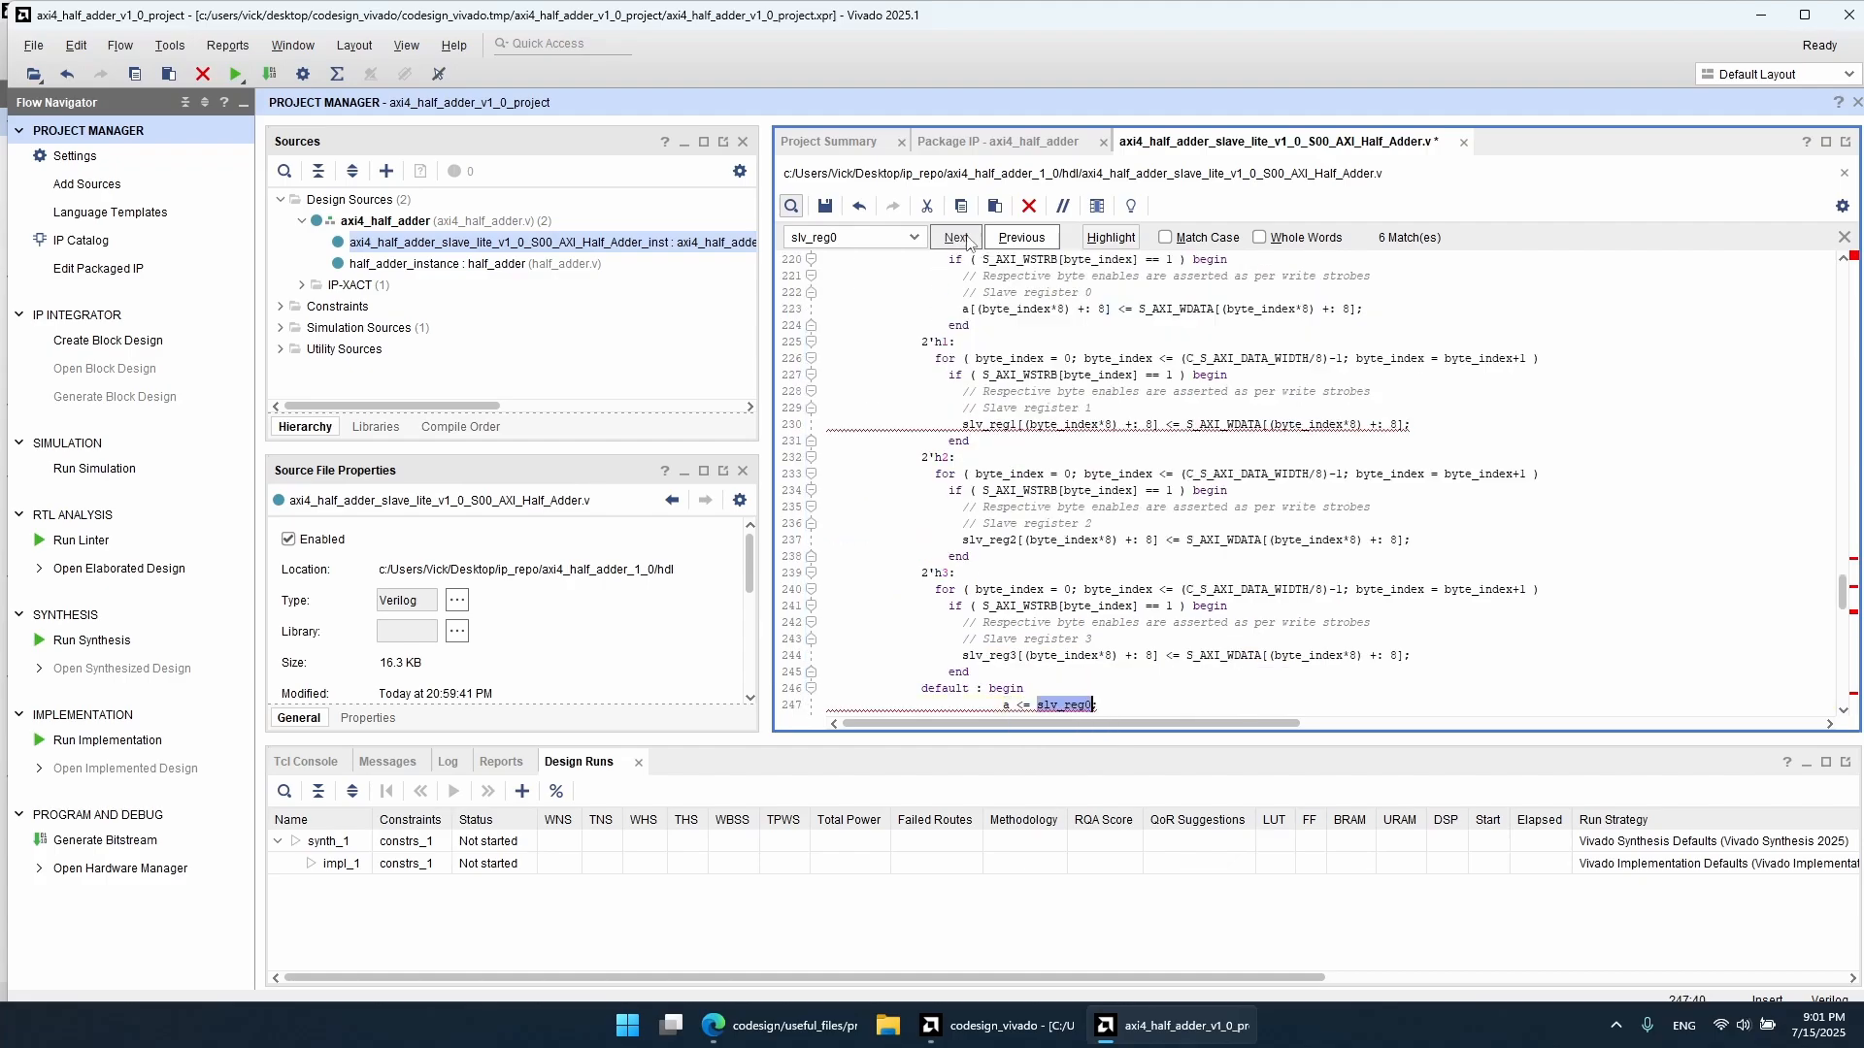
text(a <= a)
click(967, 241)
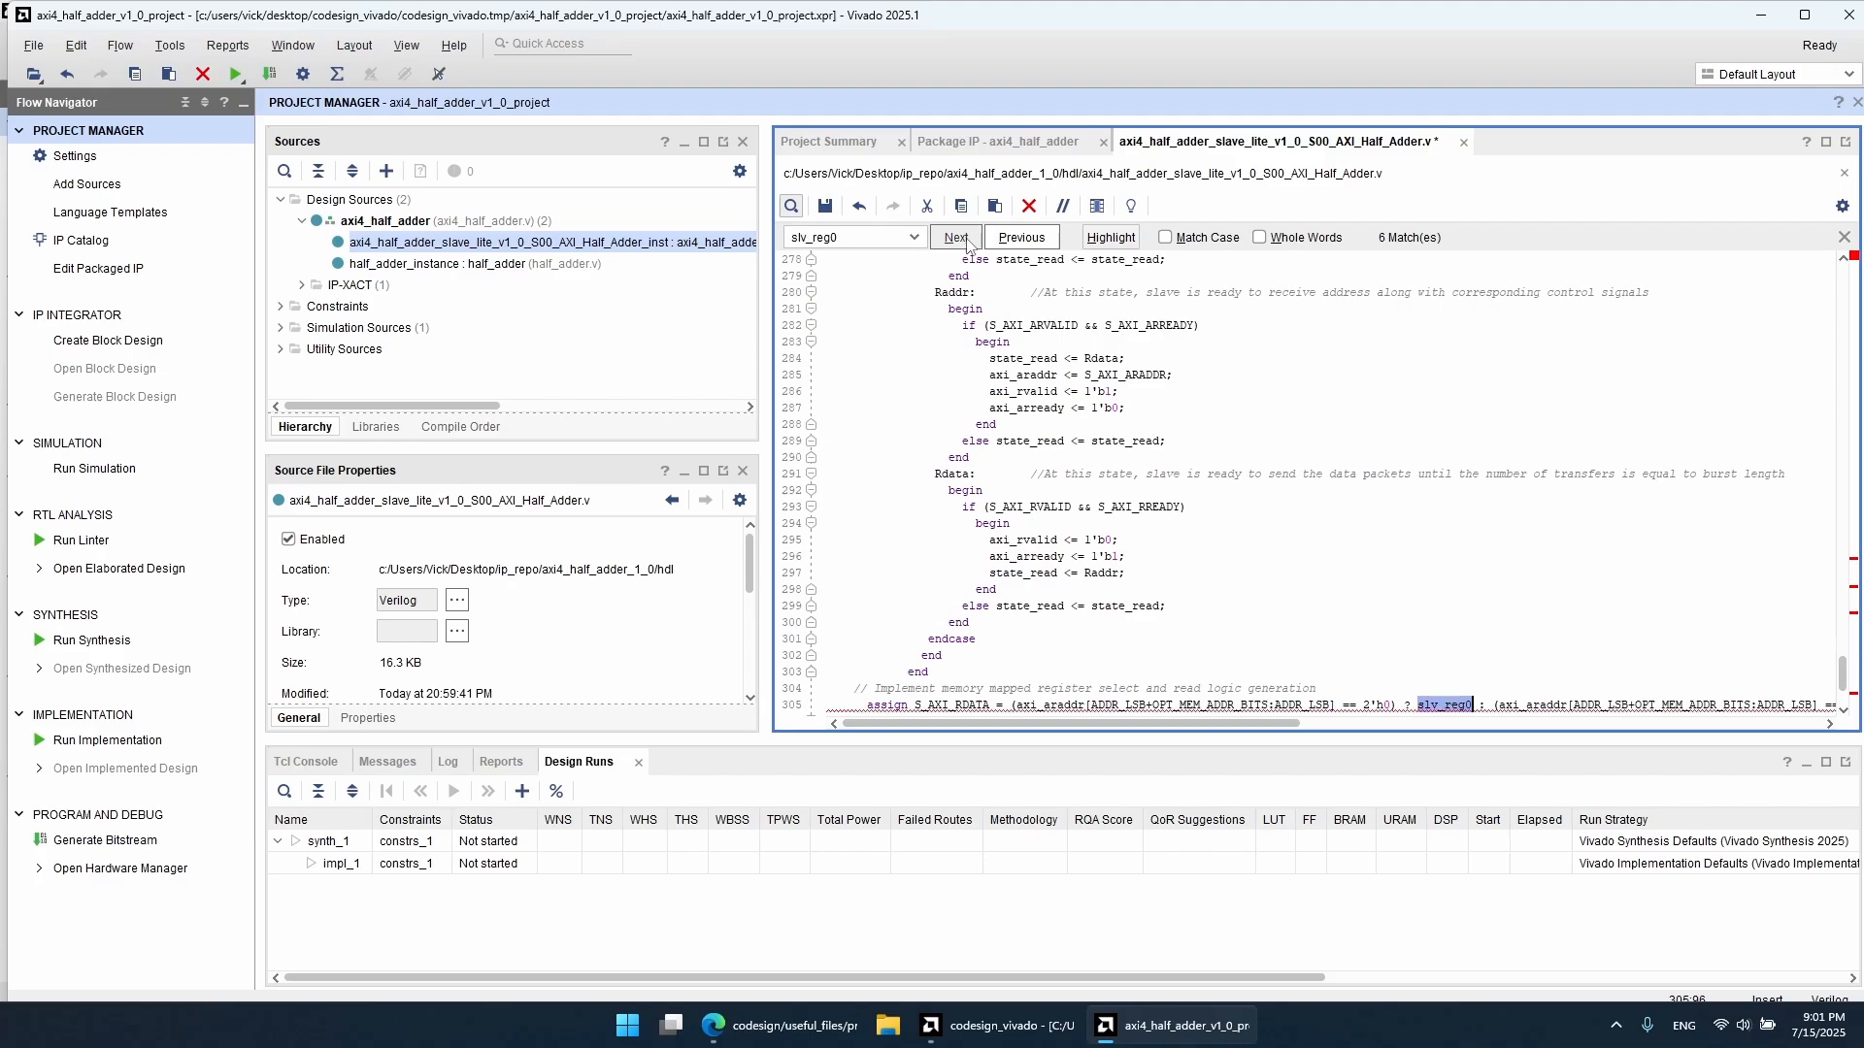
text(a)
click(968, 241)
click(968, 240)
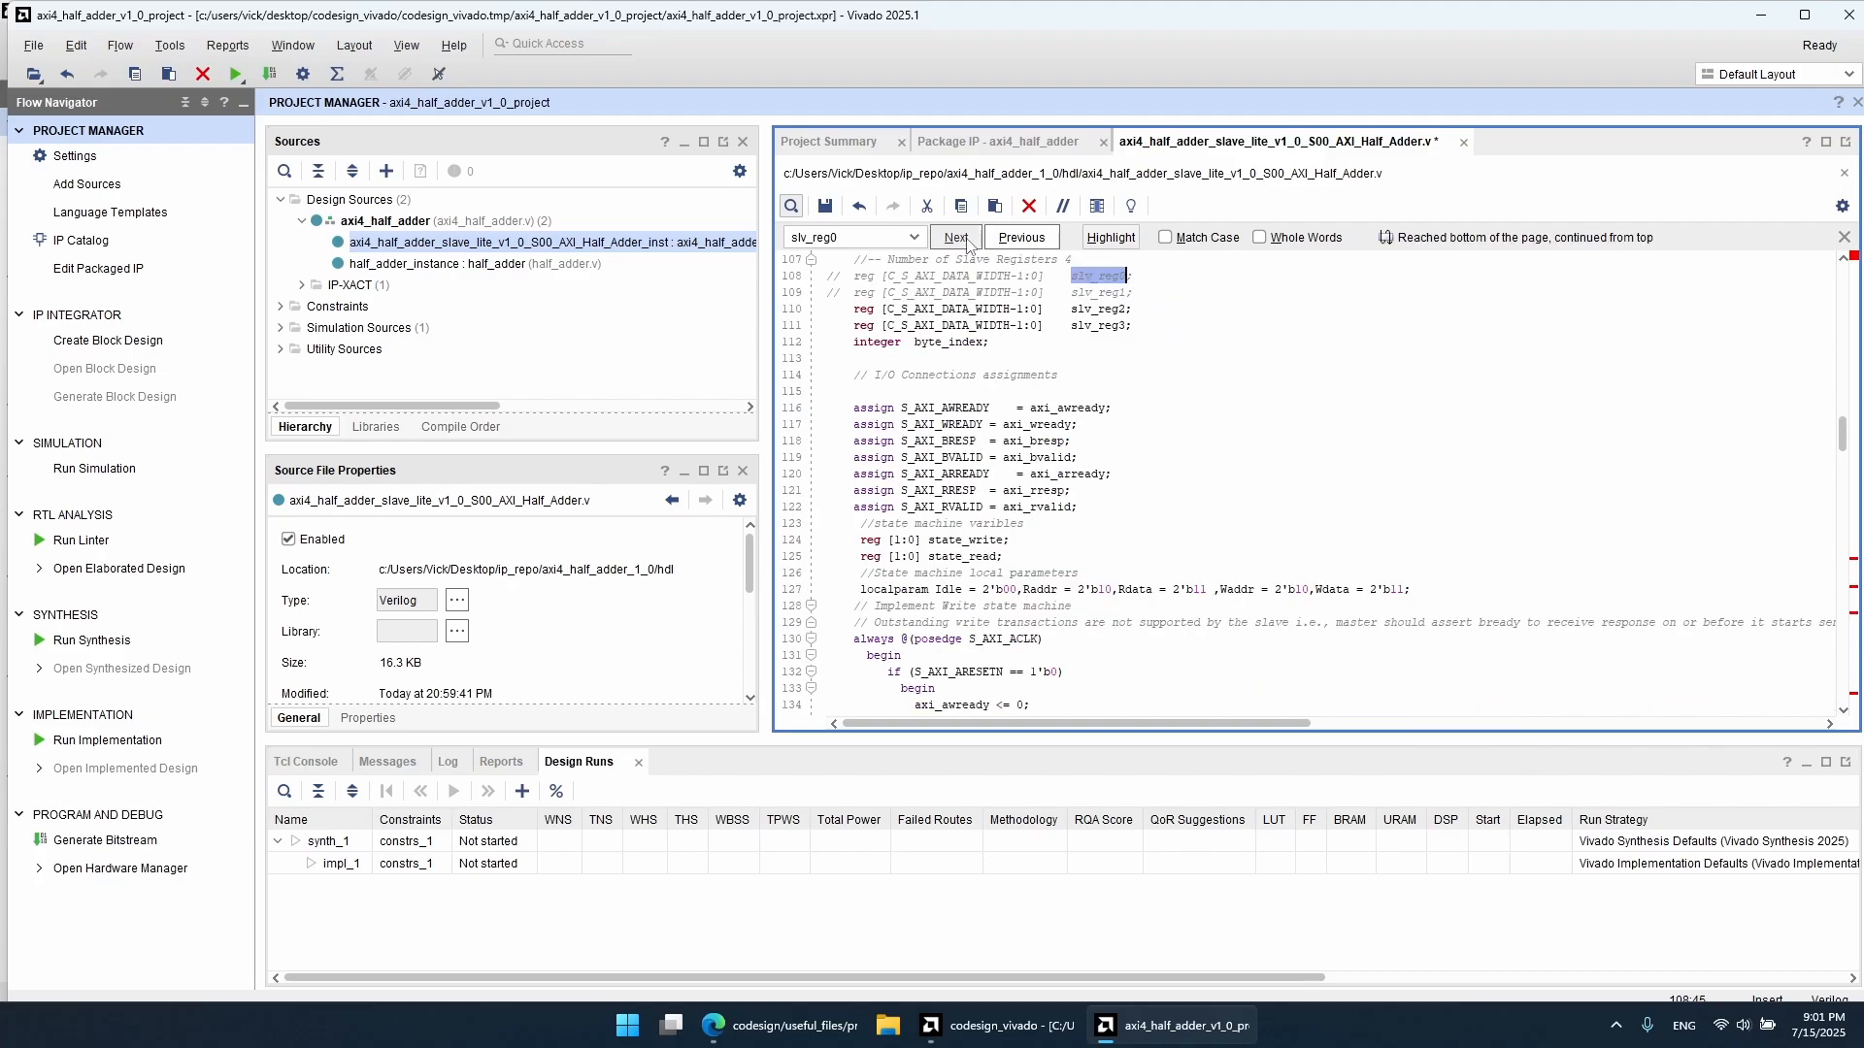
Step: Search for slv_reg1 and replace it with b in the slave register 1 byte write
double_click(1106, 293)
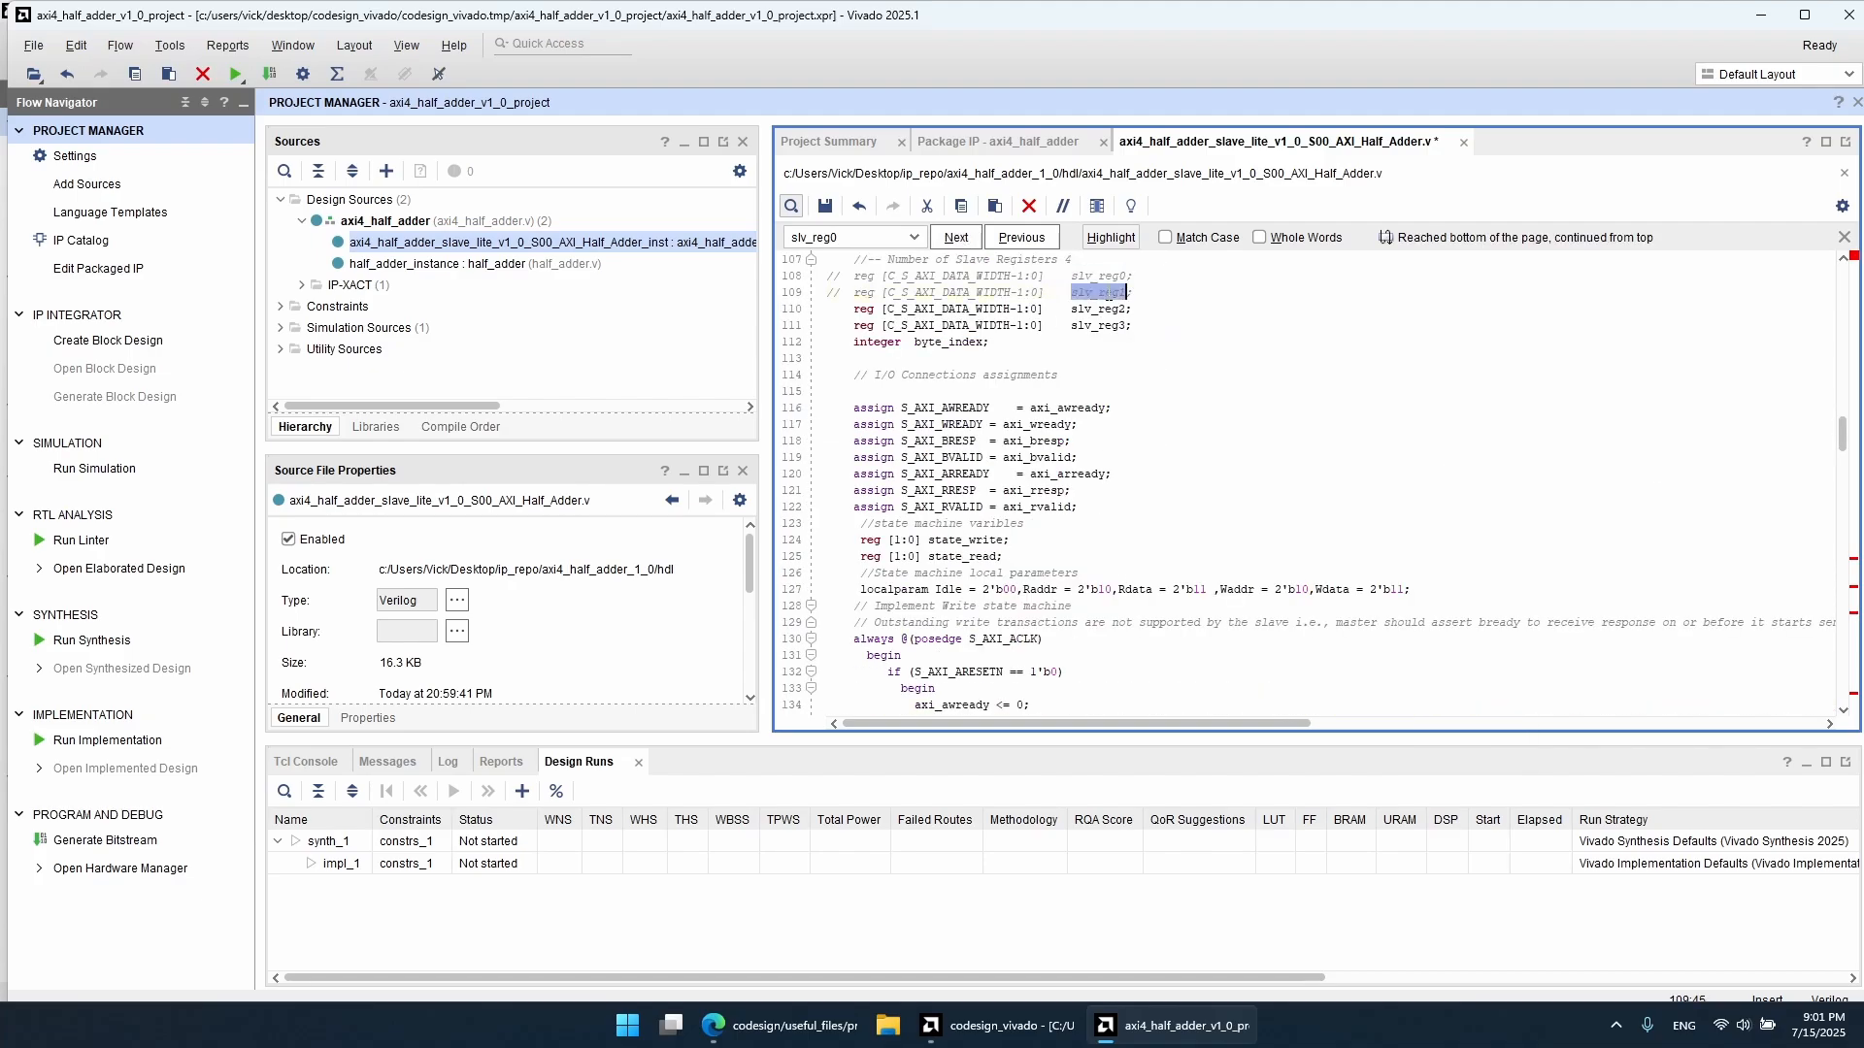
key(ctrl+f)
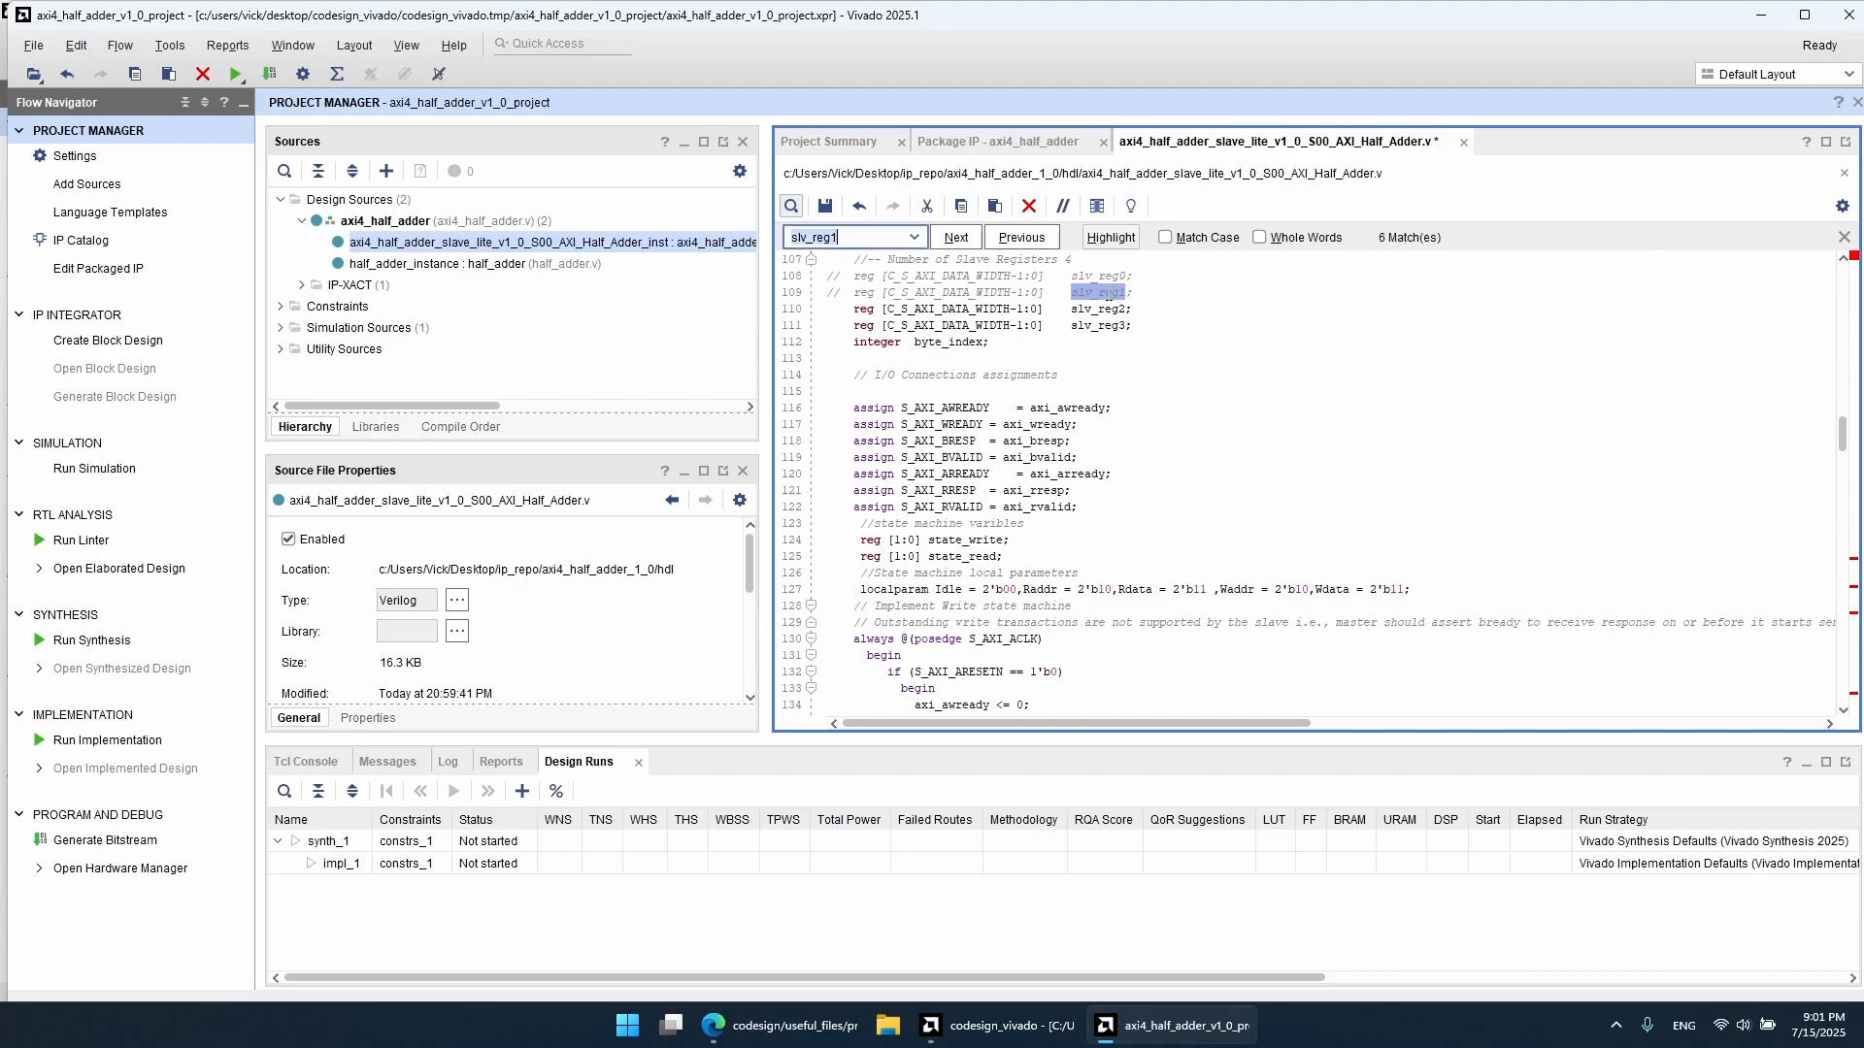
text(b)
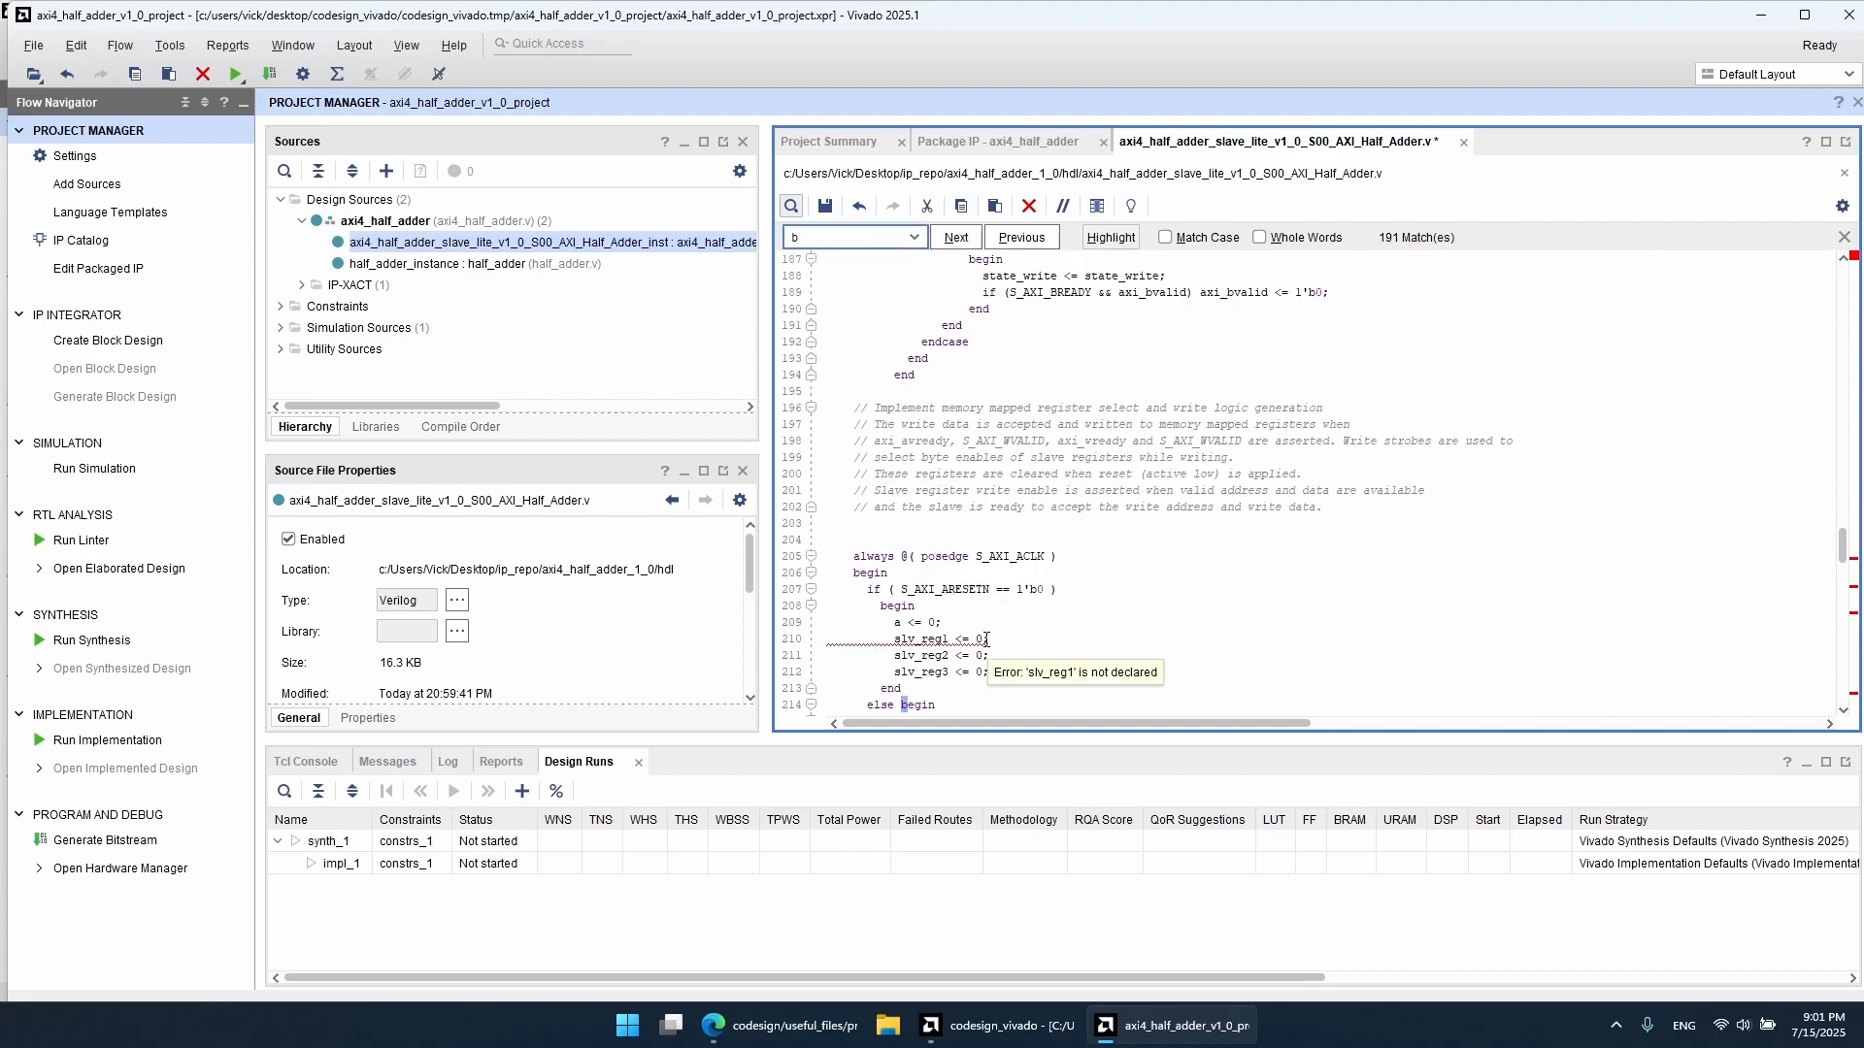
key(BackSpace)
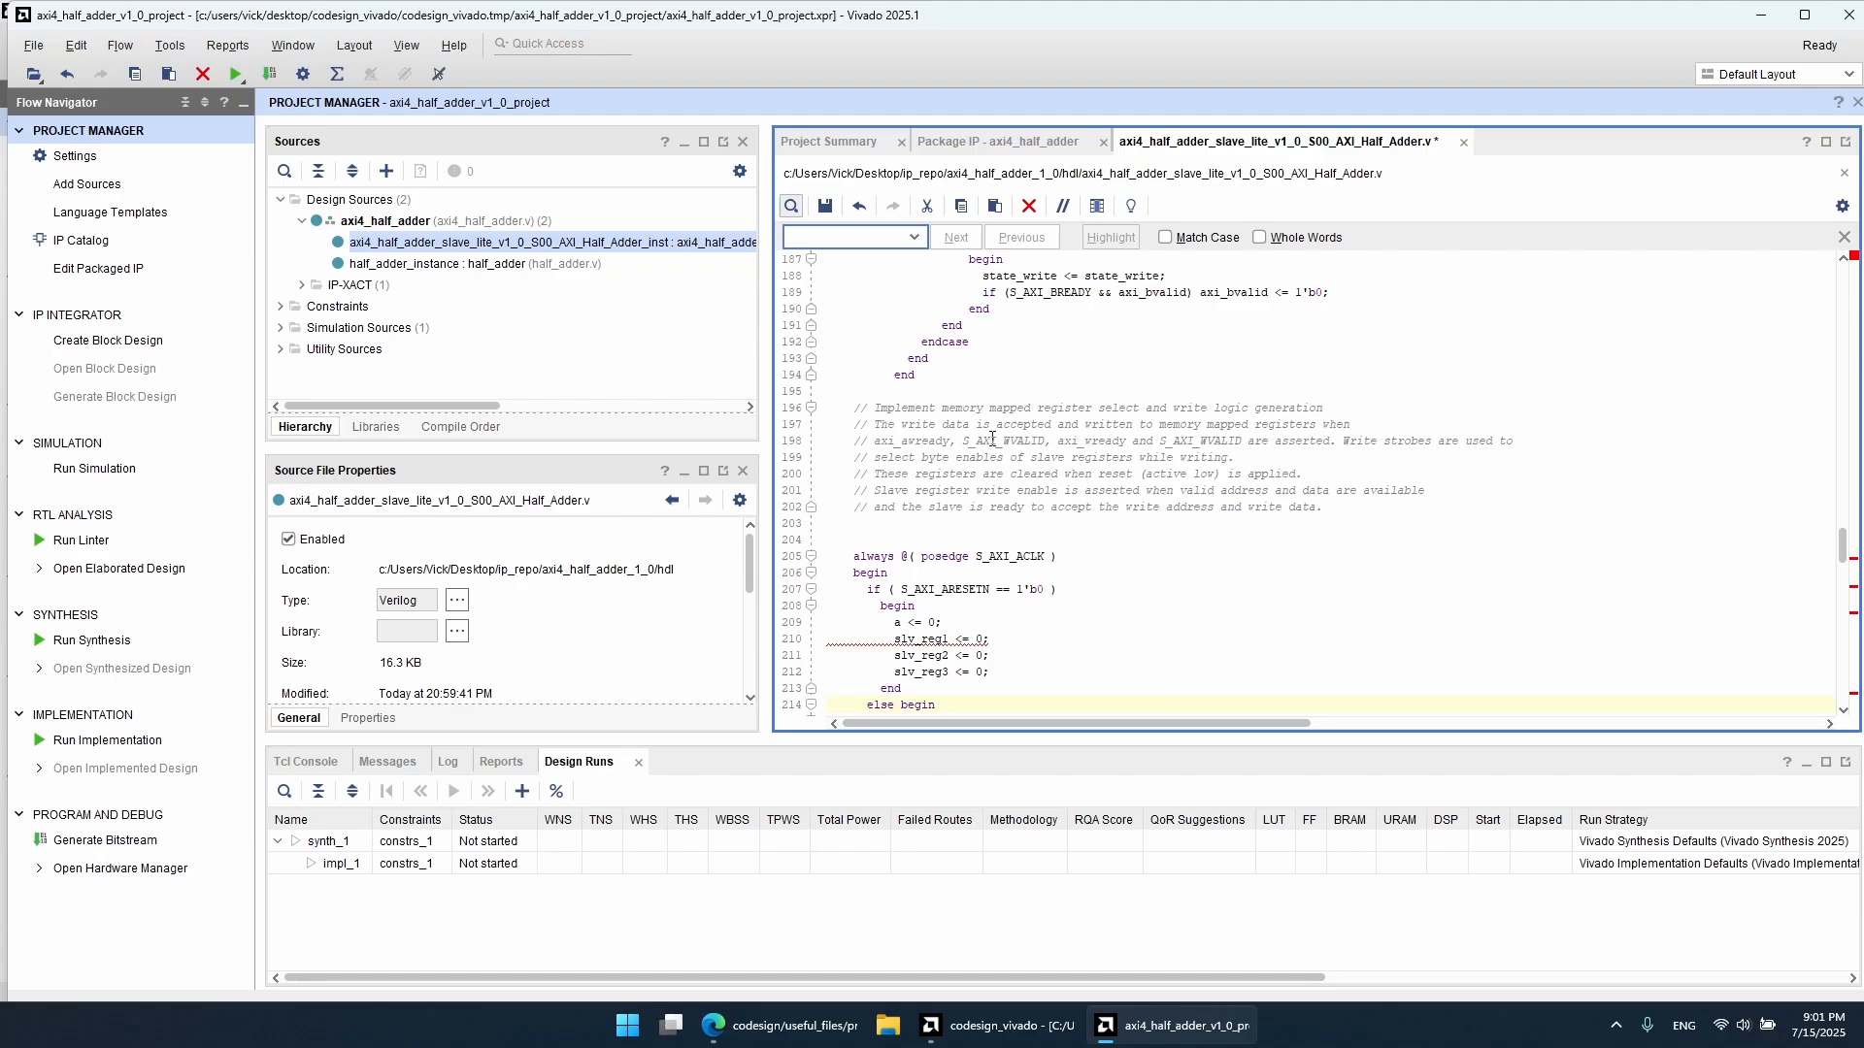
text(slv_reg1)
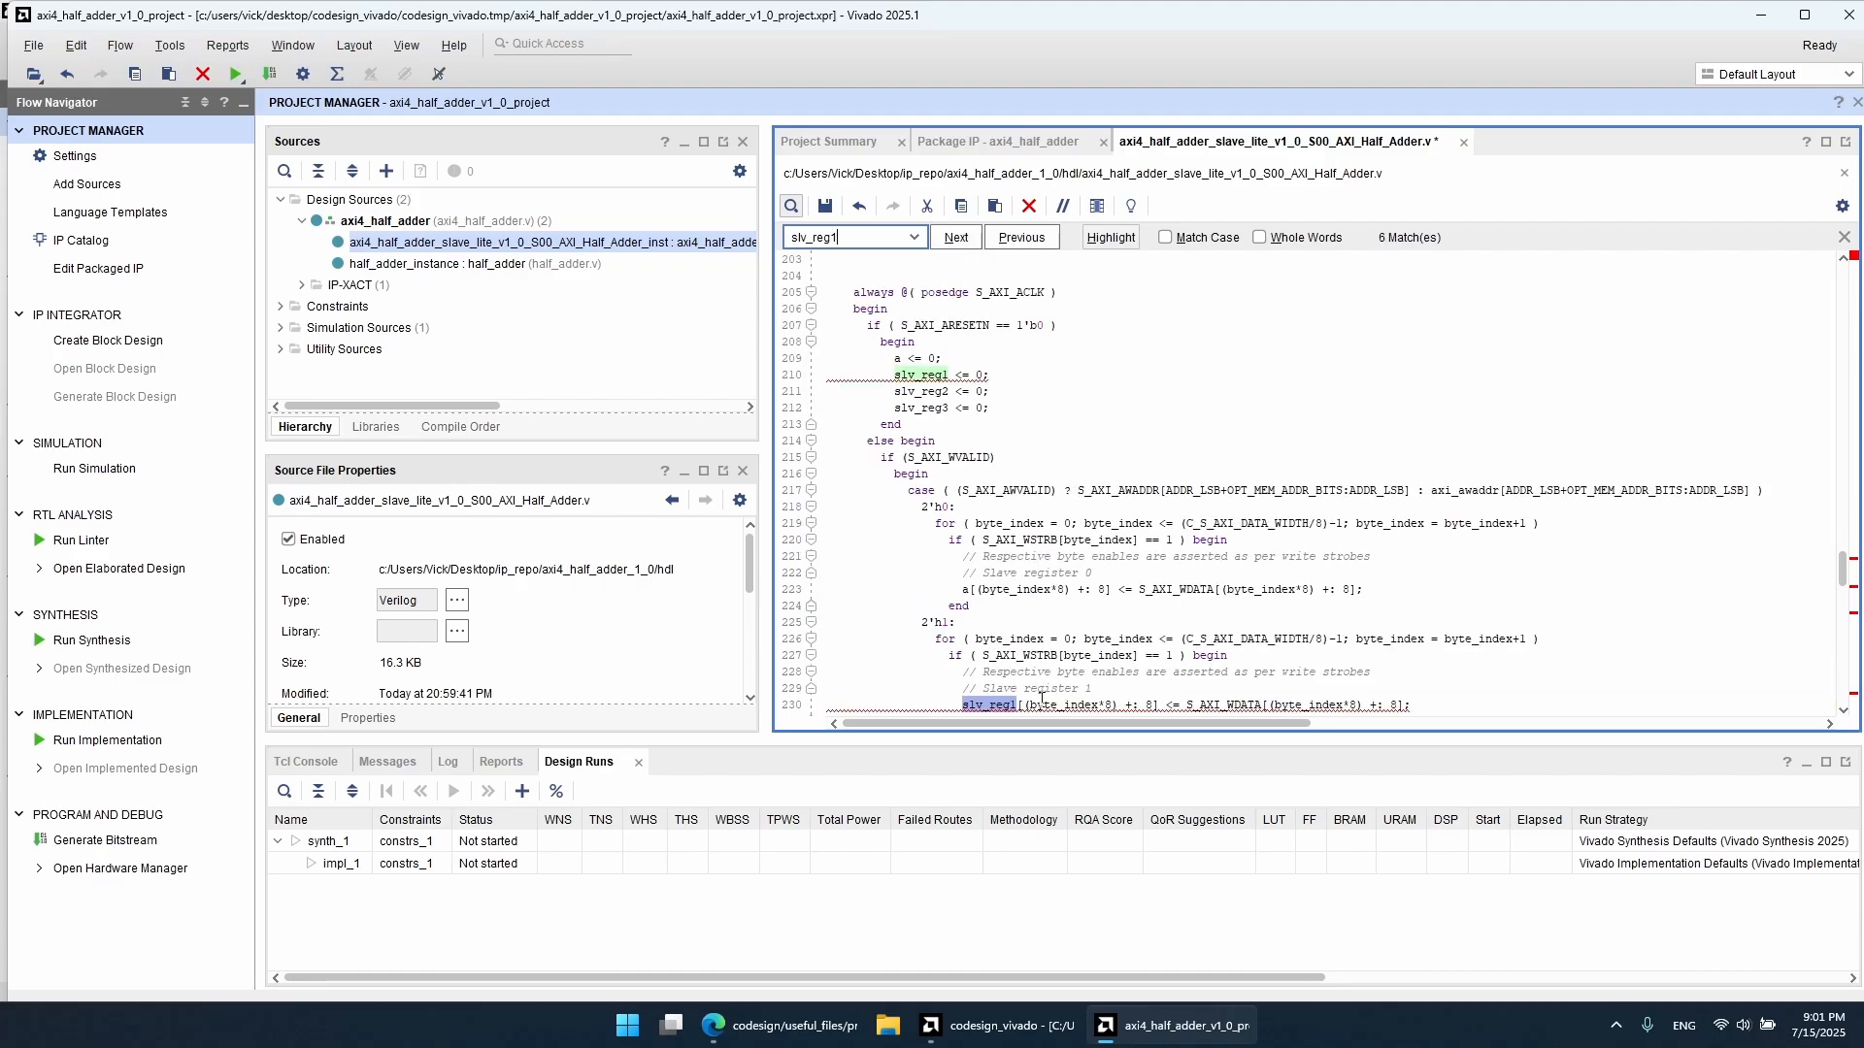
text(b)
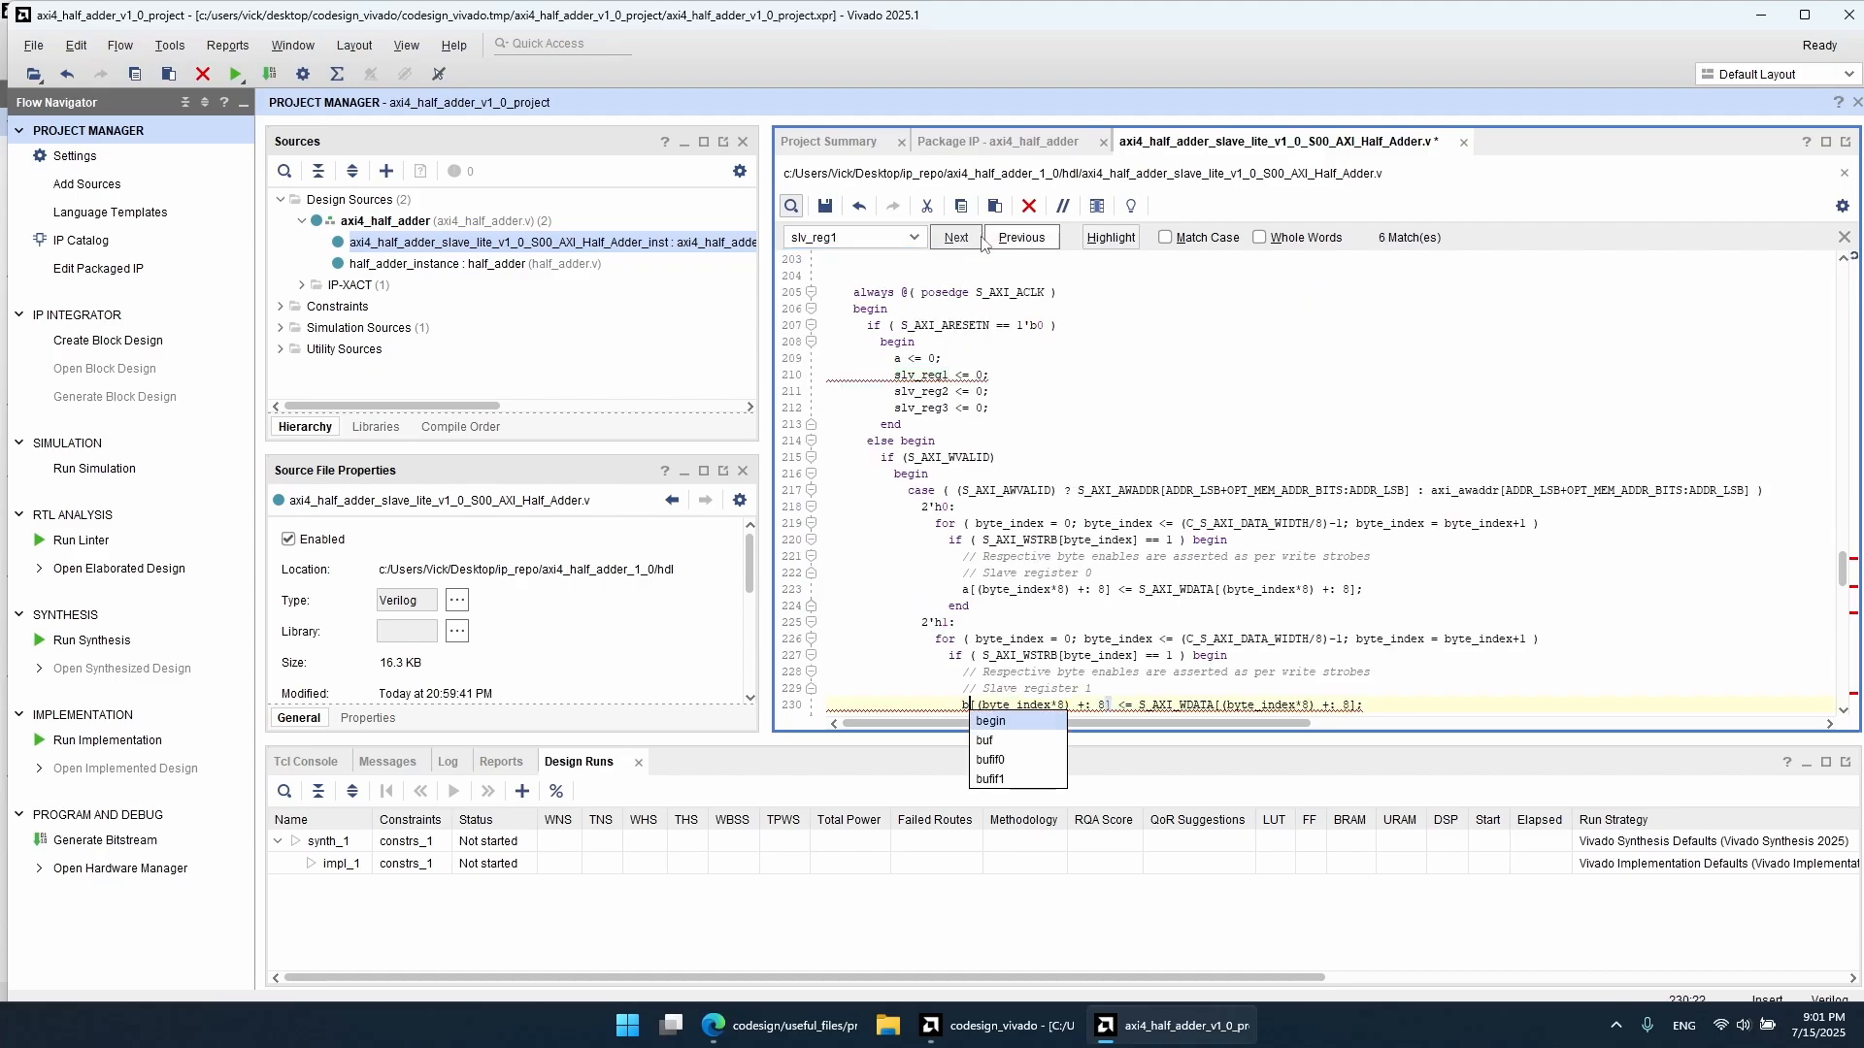
Step: Change the default-case slv_reg1 assignment to b <= b and replace slv_reg1 with b in the S_AXI_RDATA assignment
click(973, 245)
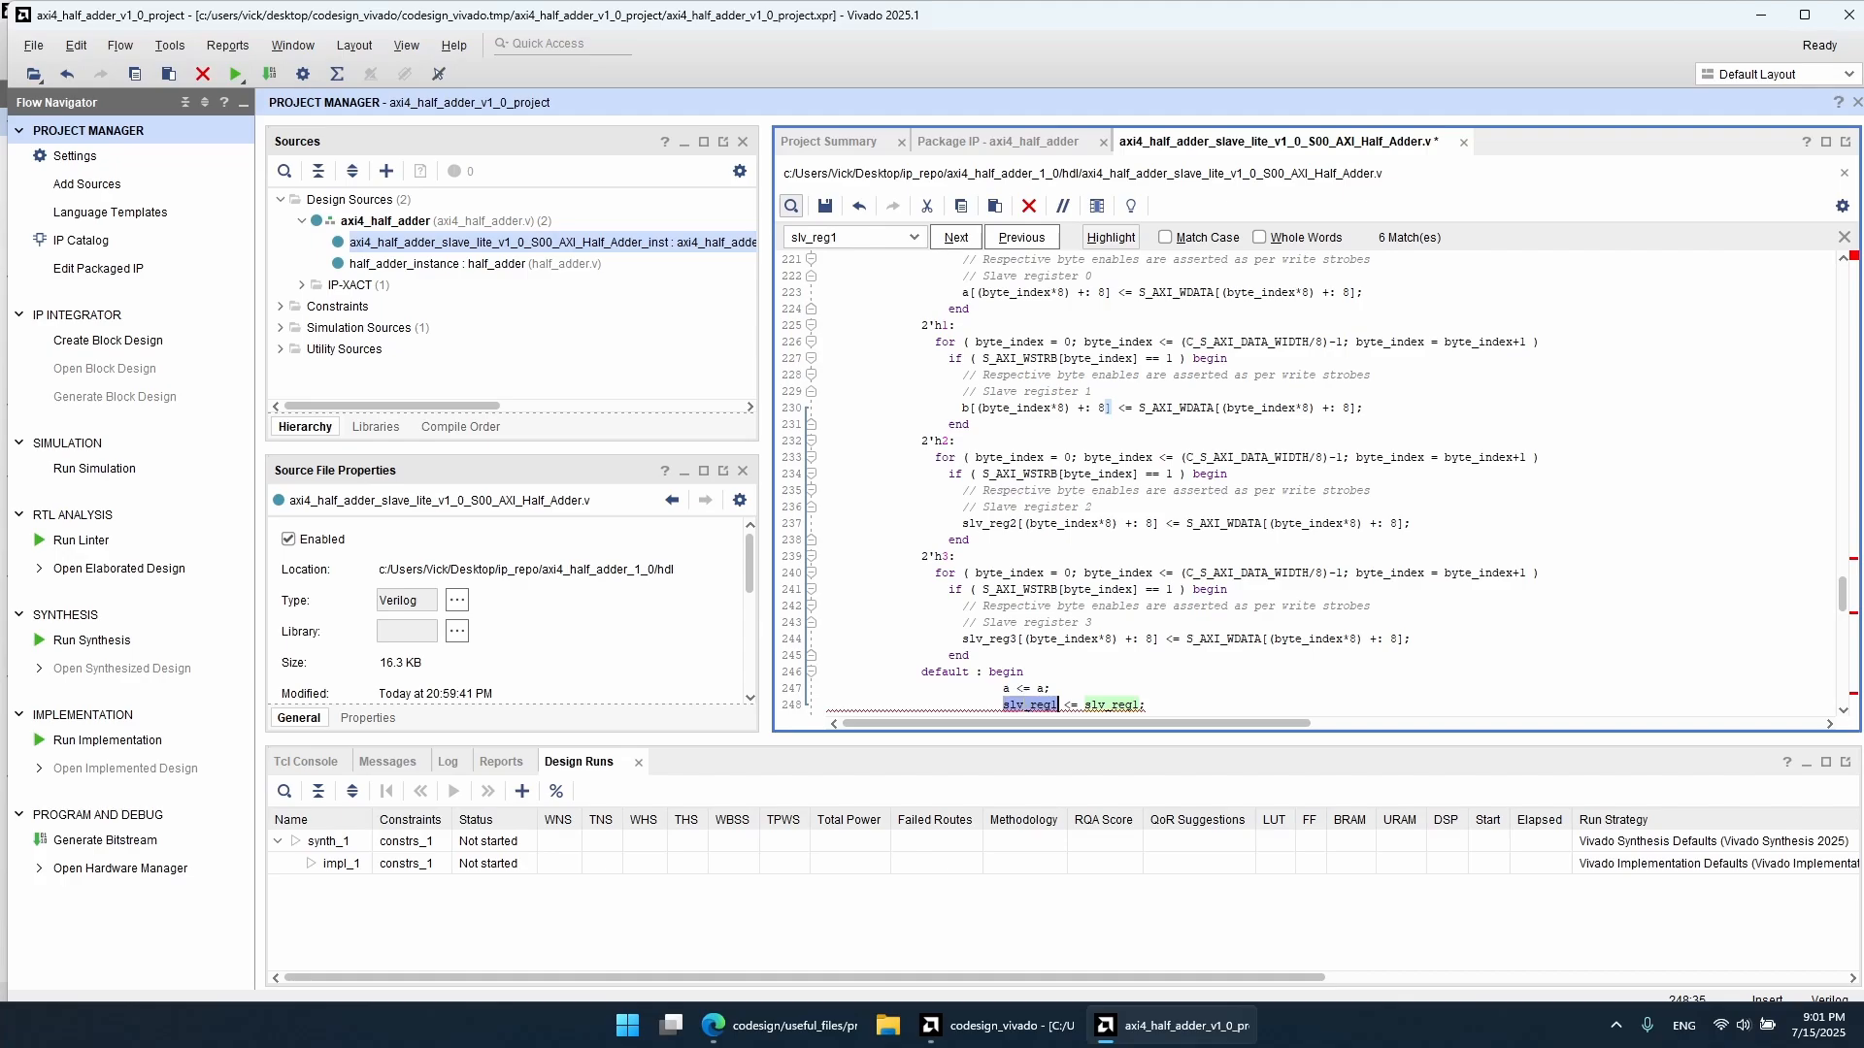
text(b)
double_click(1071, 705)
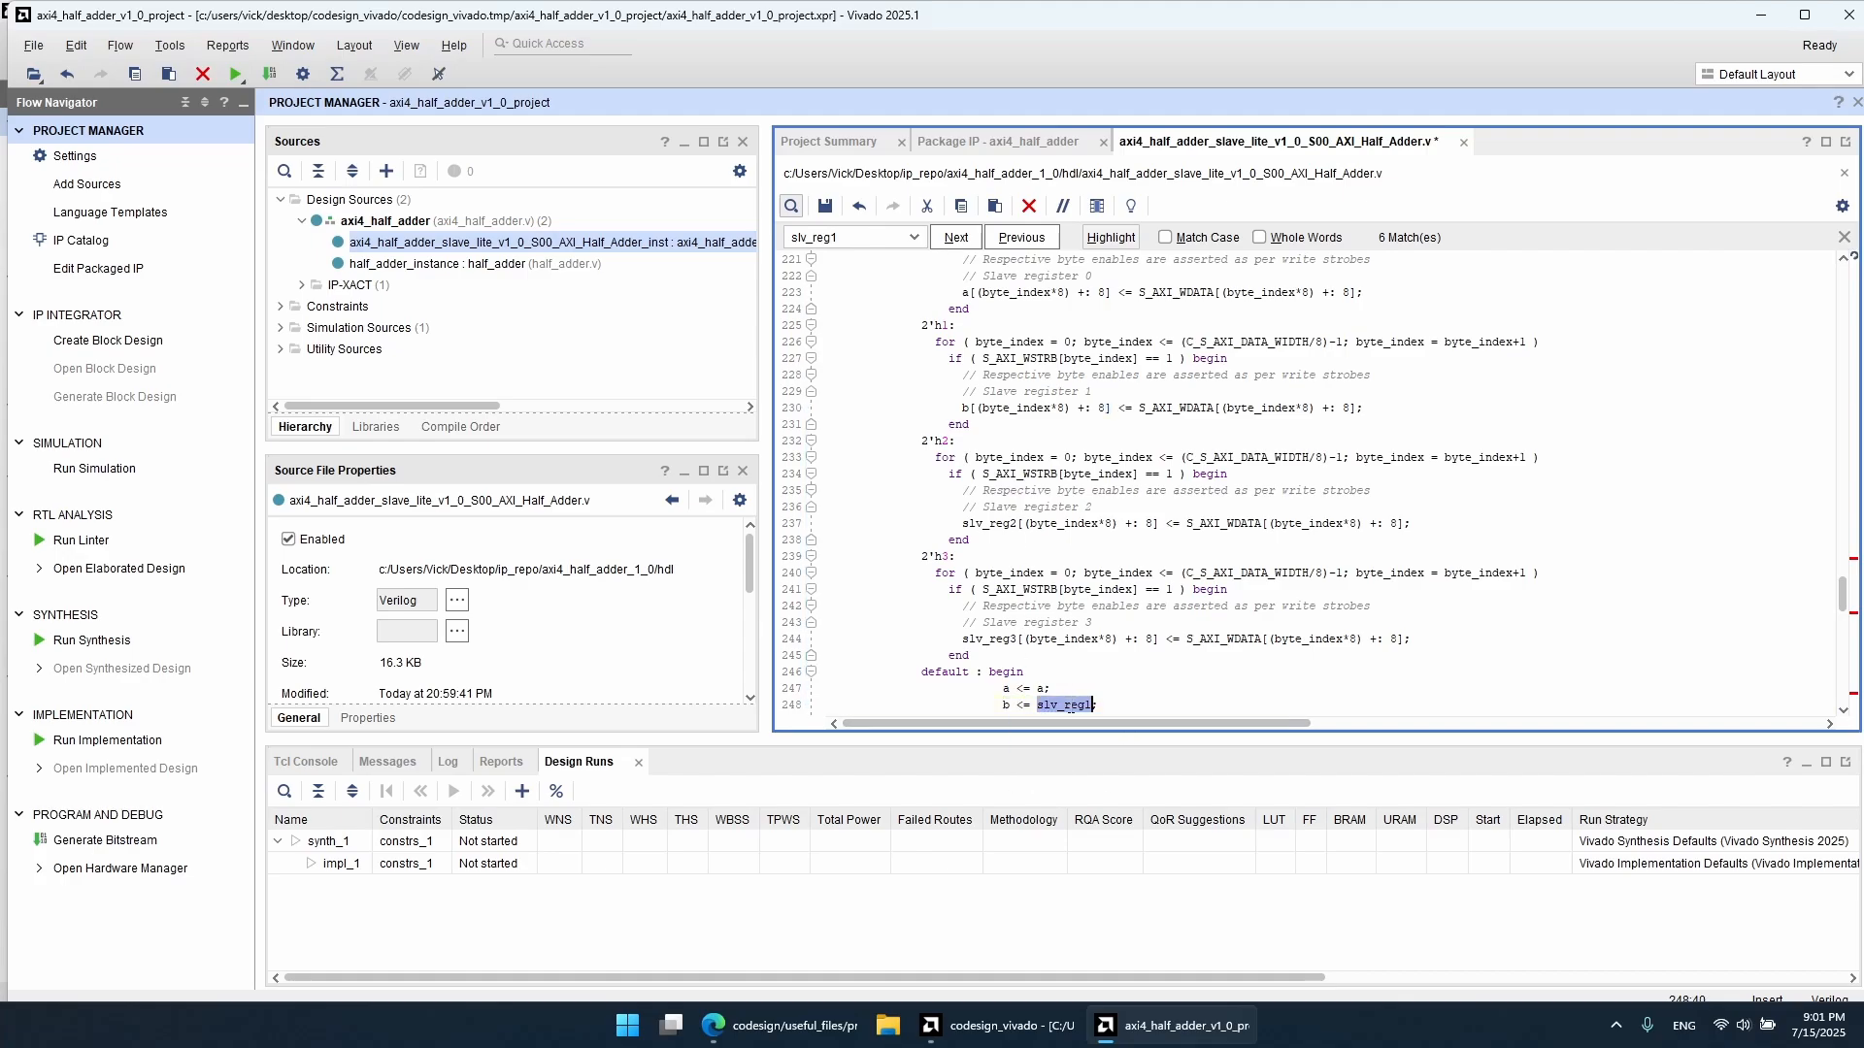
text(b <= b)
click(973, 239)
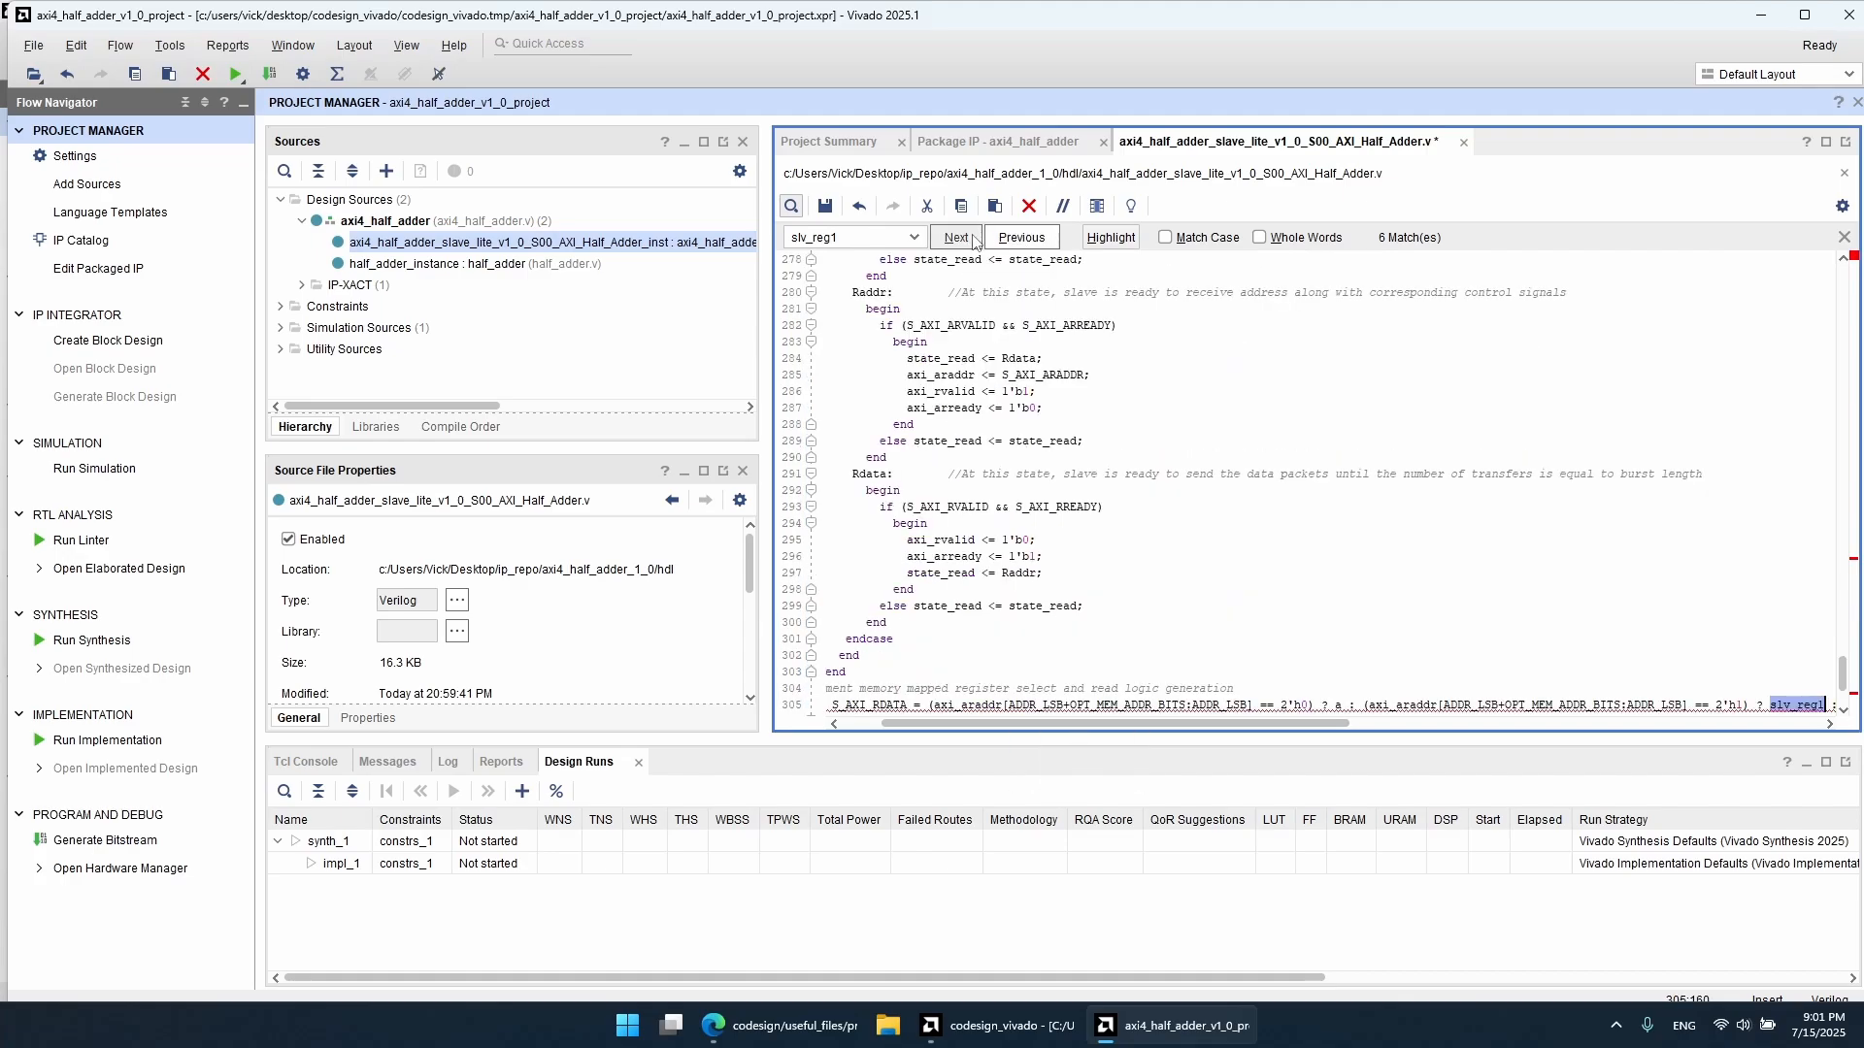
text(b)
Step: Find the remaining slv_reg1 in the reset block and replace it with b
click(967, 242)
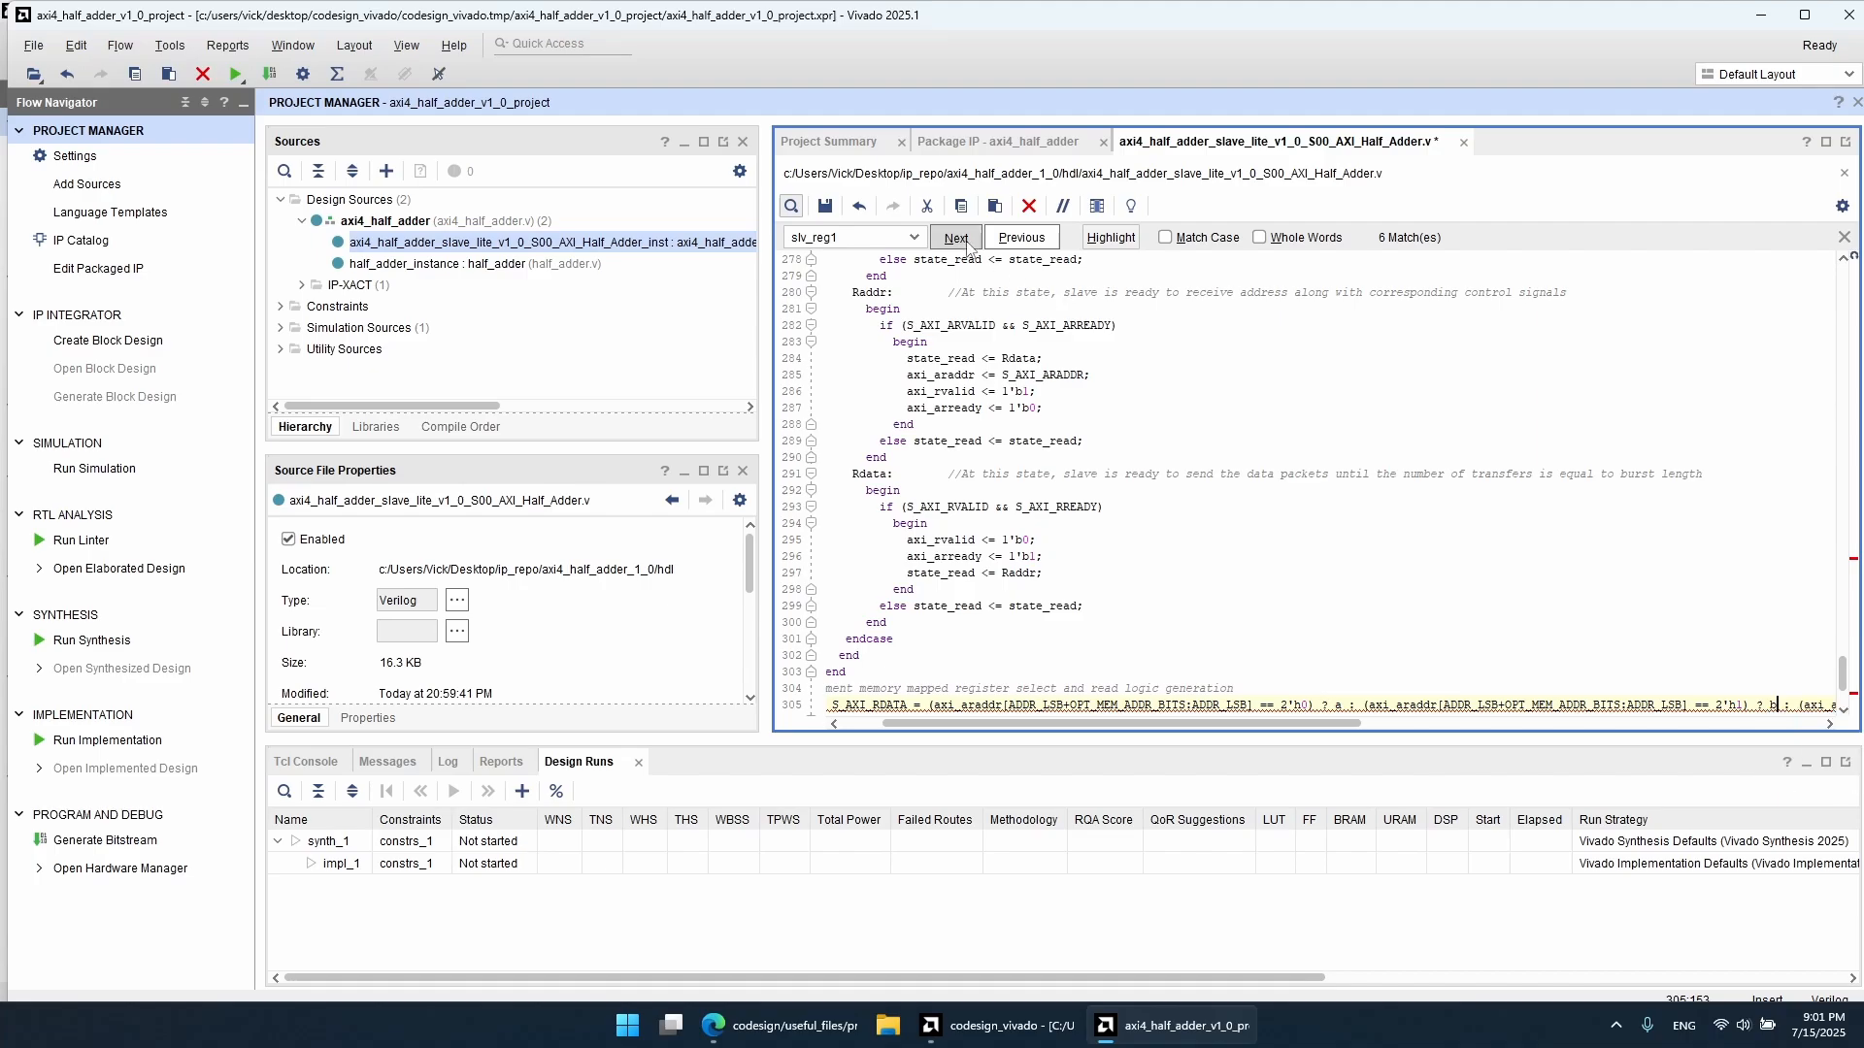
click(968, 245)
click(968, 243)
text(b)
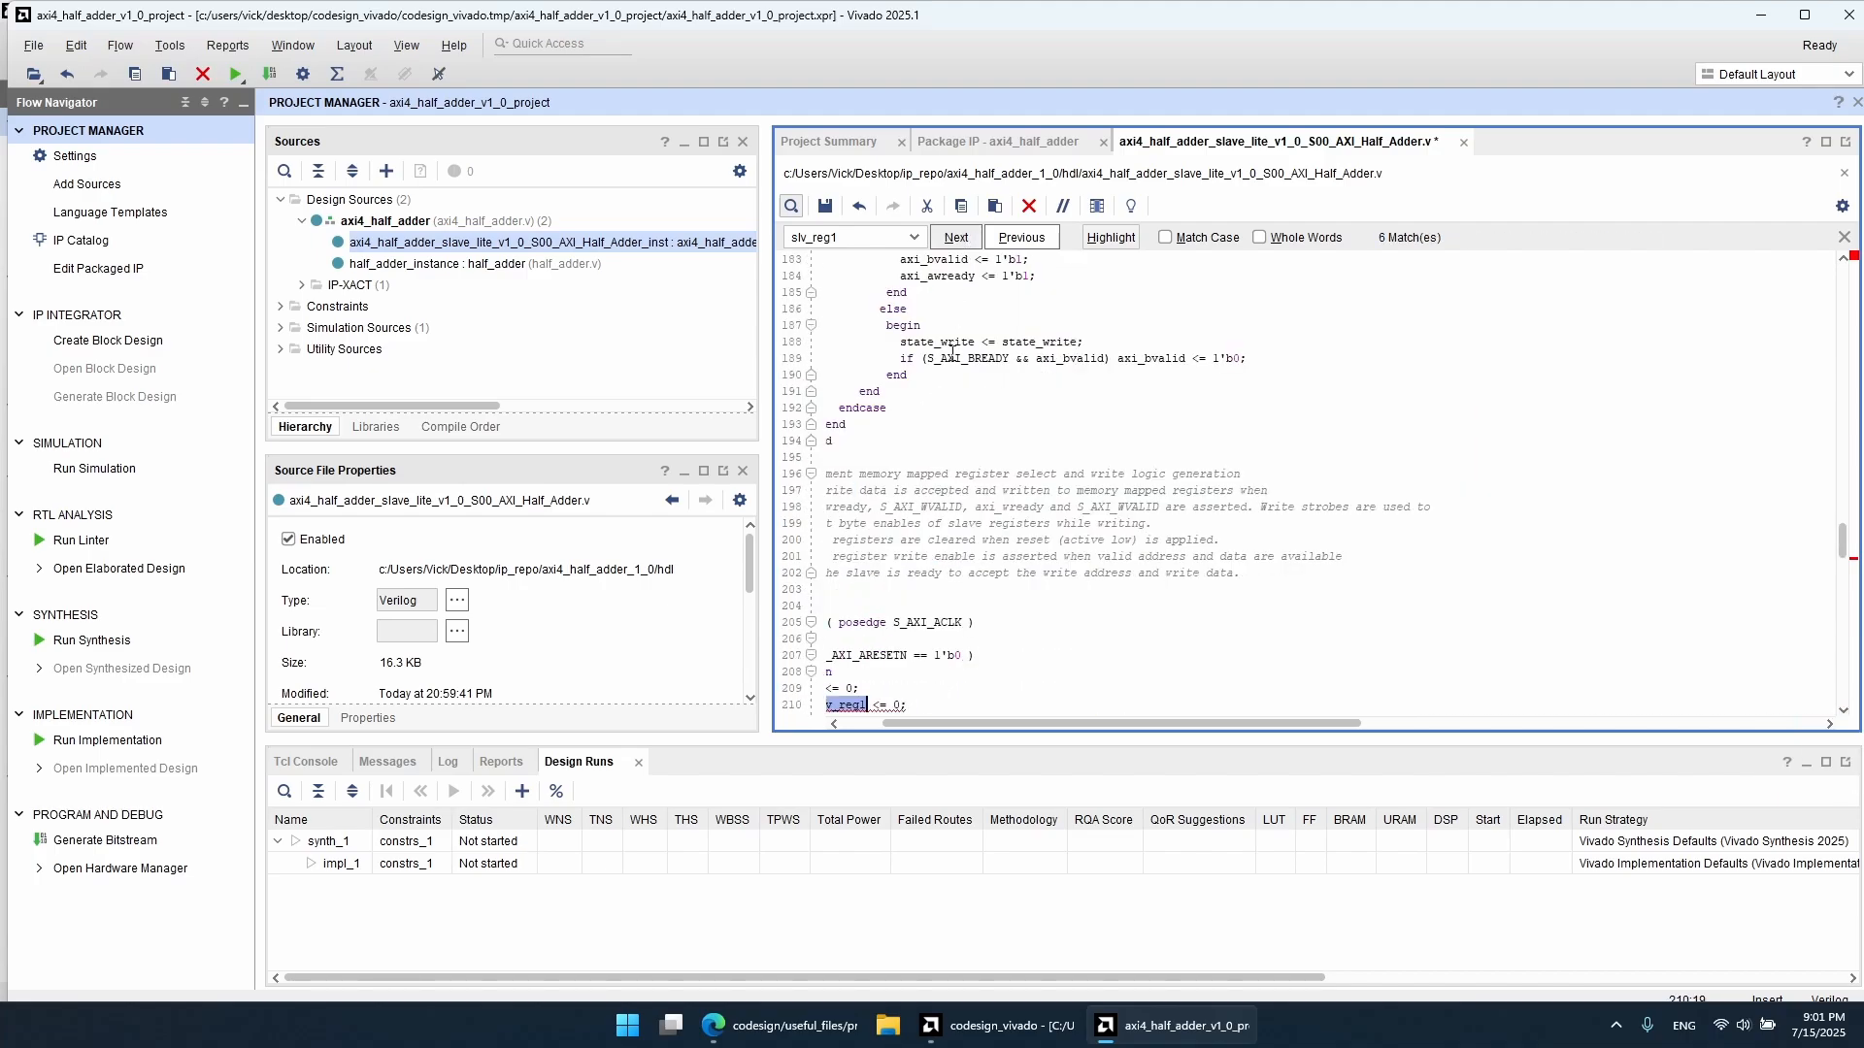
drag(1108, 725, 1068, 726)
click(957, 237)
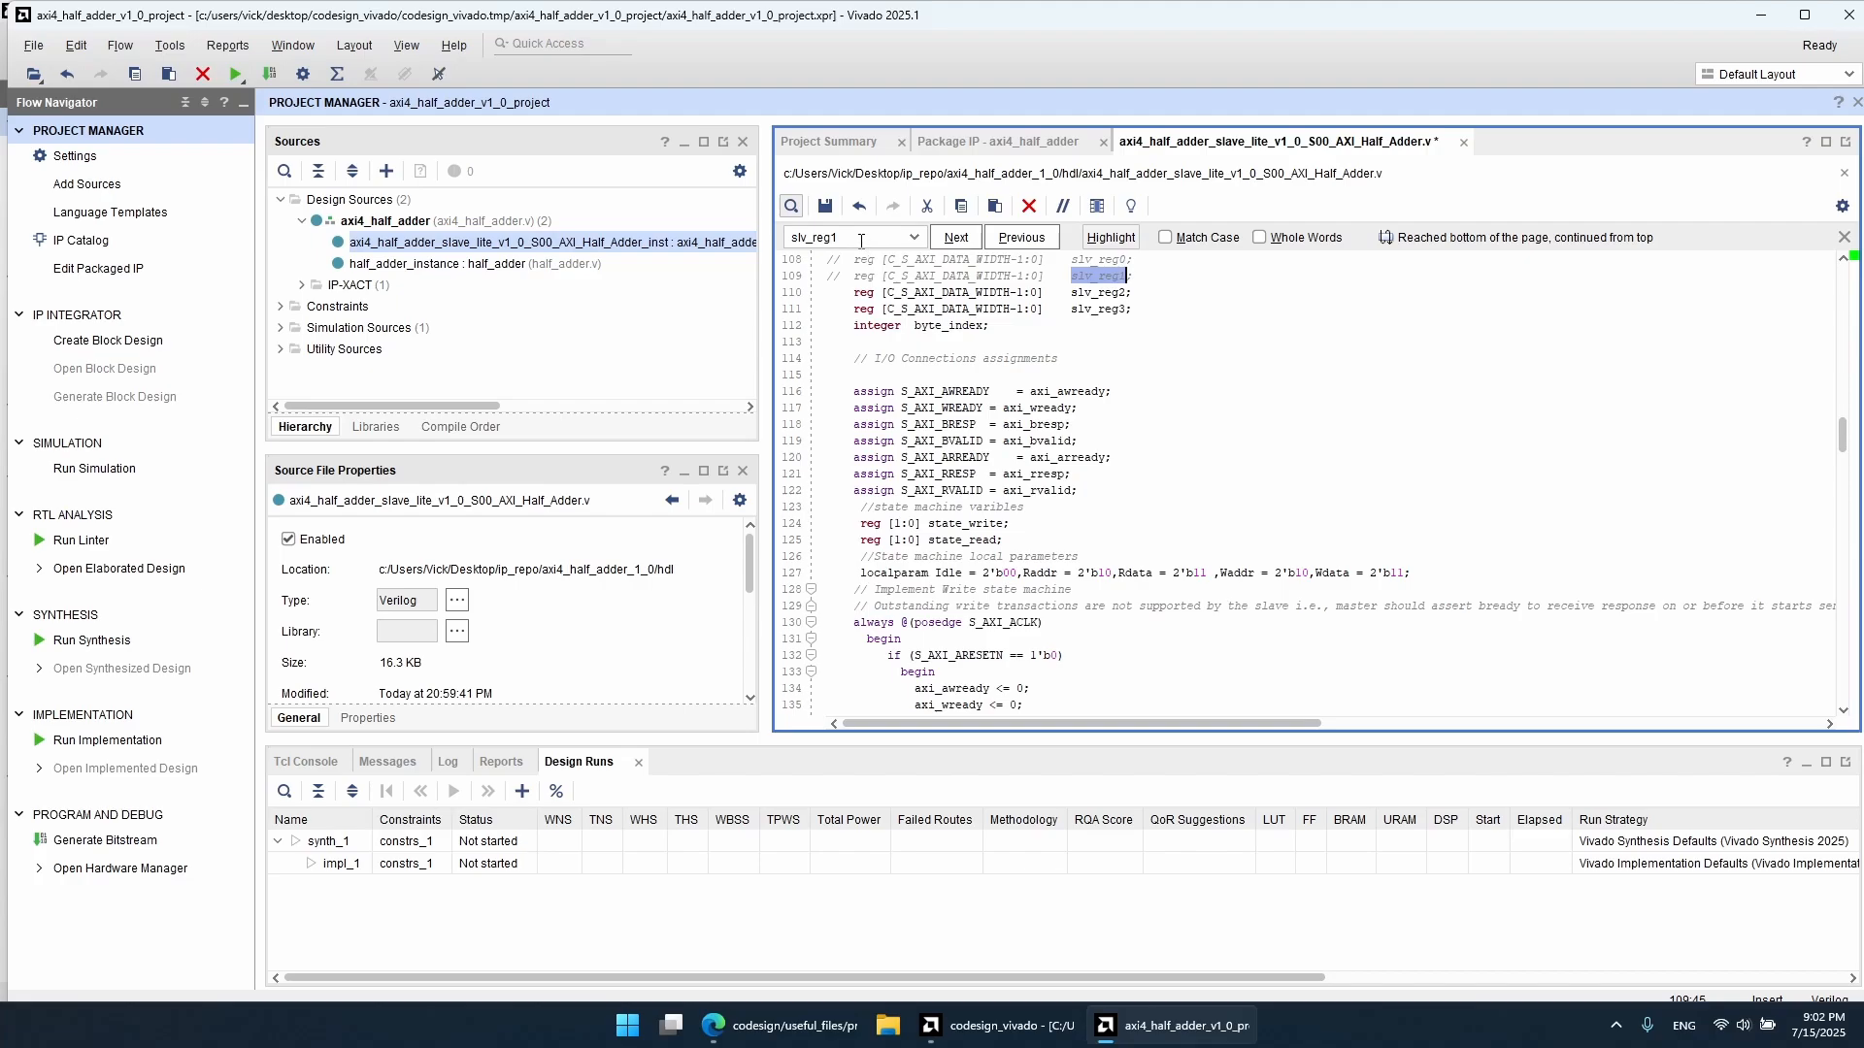
Step: Replace slv_reg2 with sum and slv_reg3 with 0 in the S_AXI_RDATA assignment, and save the Verilog file
scroll(1452, 595, down, 20)
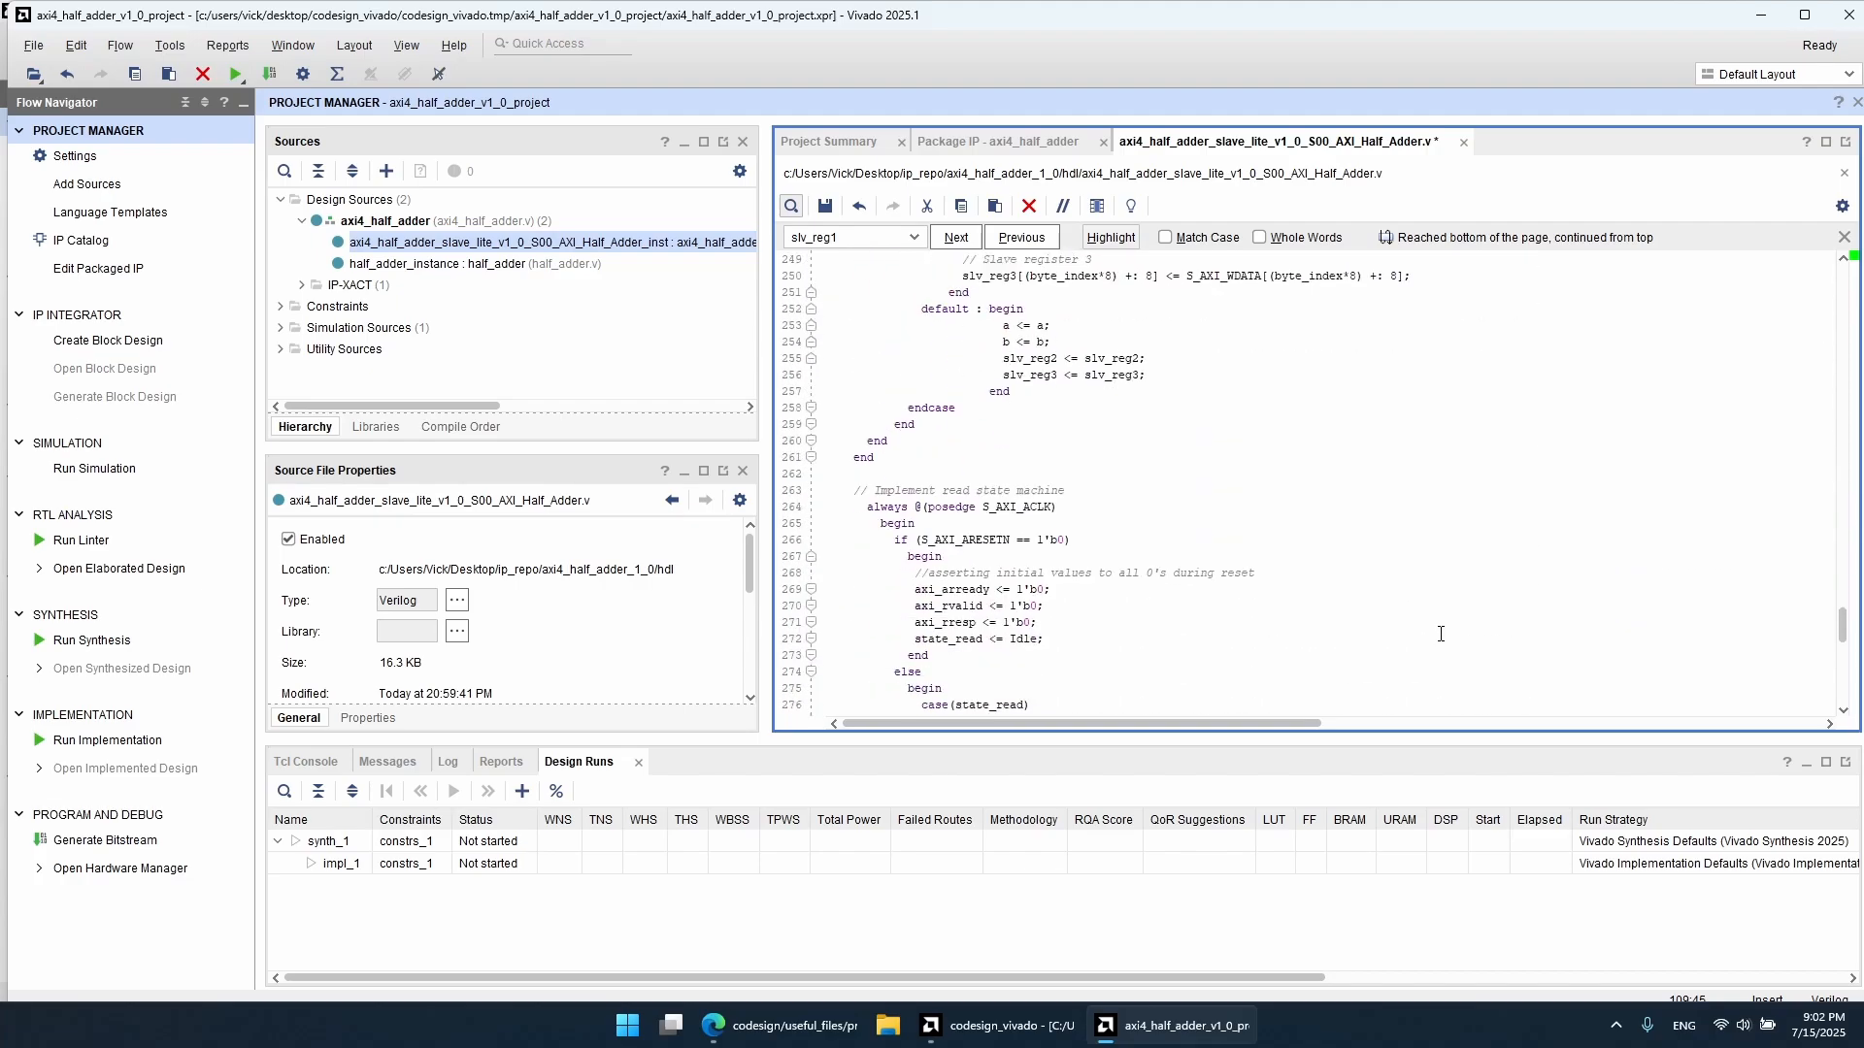
scroll(1453, 636, down, 1)
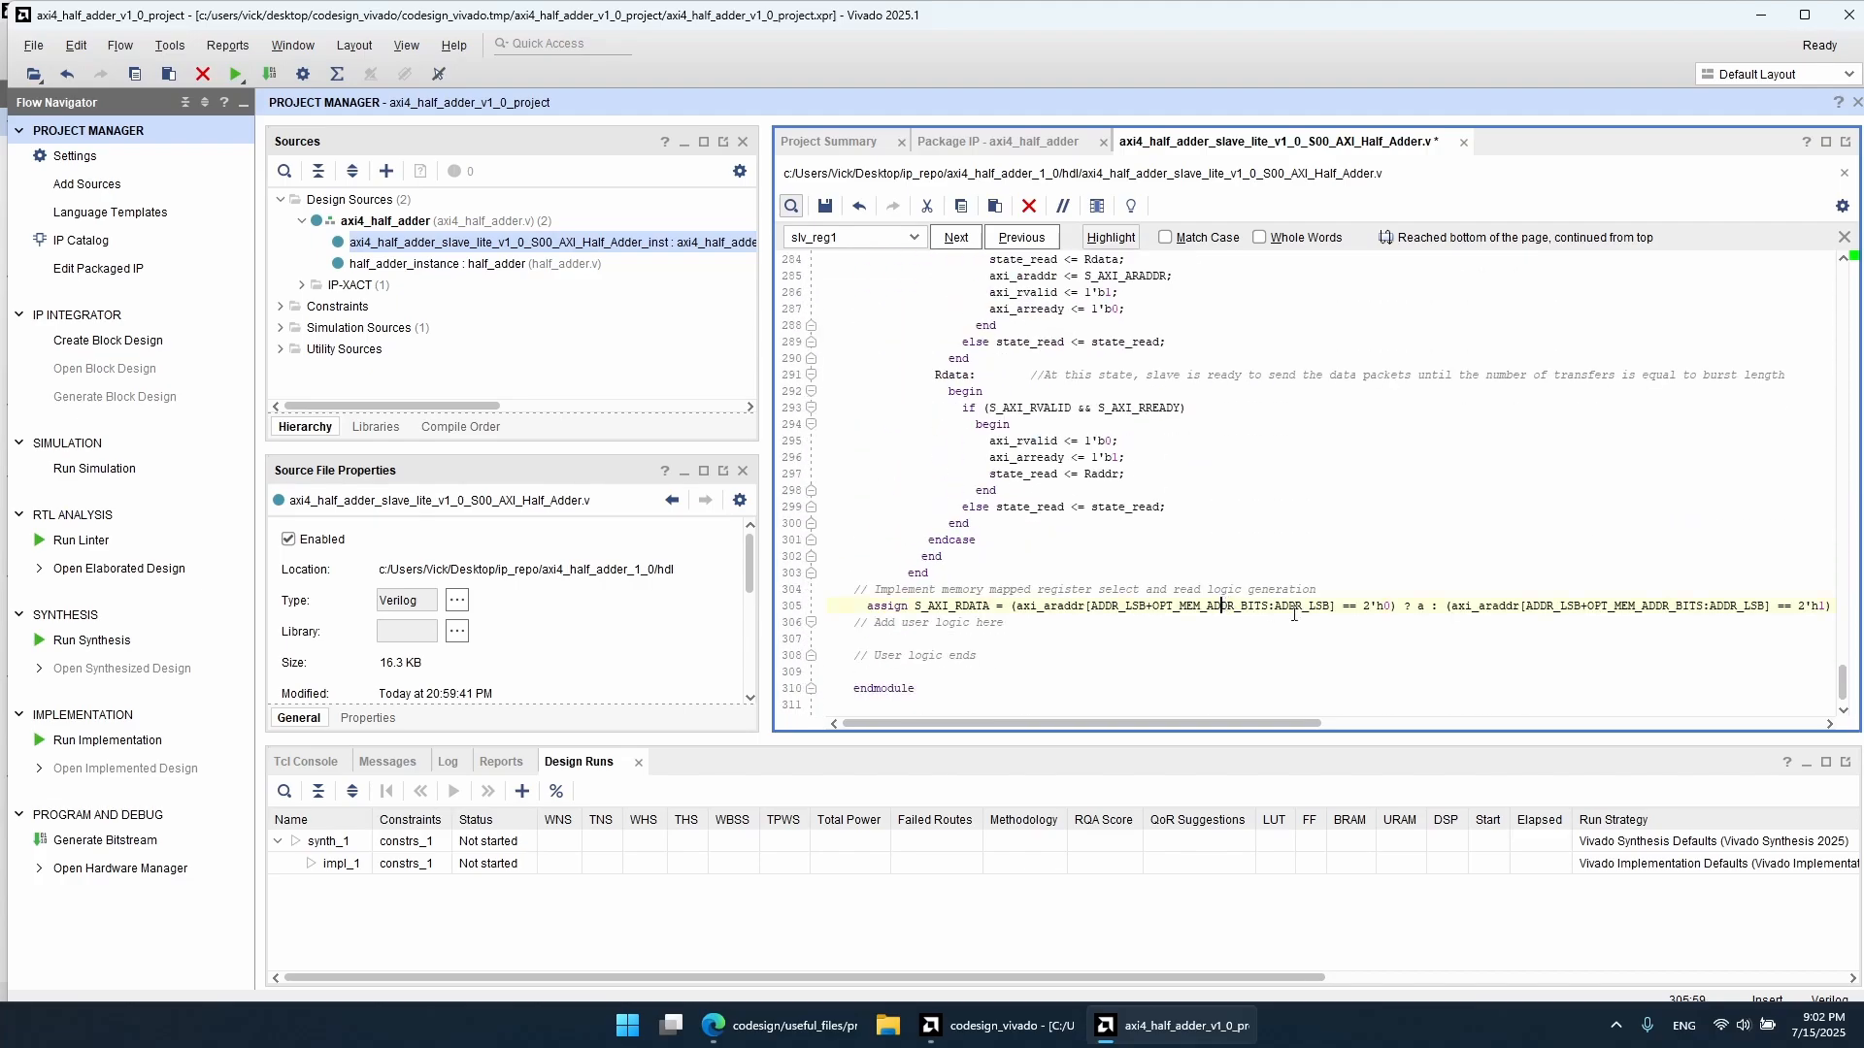
drag(1317, 724, 1776, 726)
double_click(1356, 596)
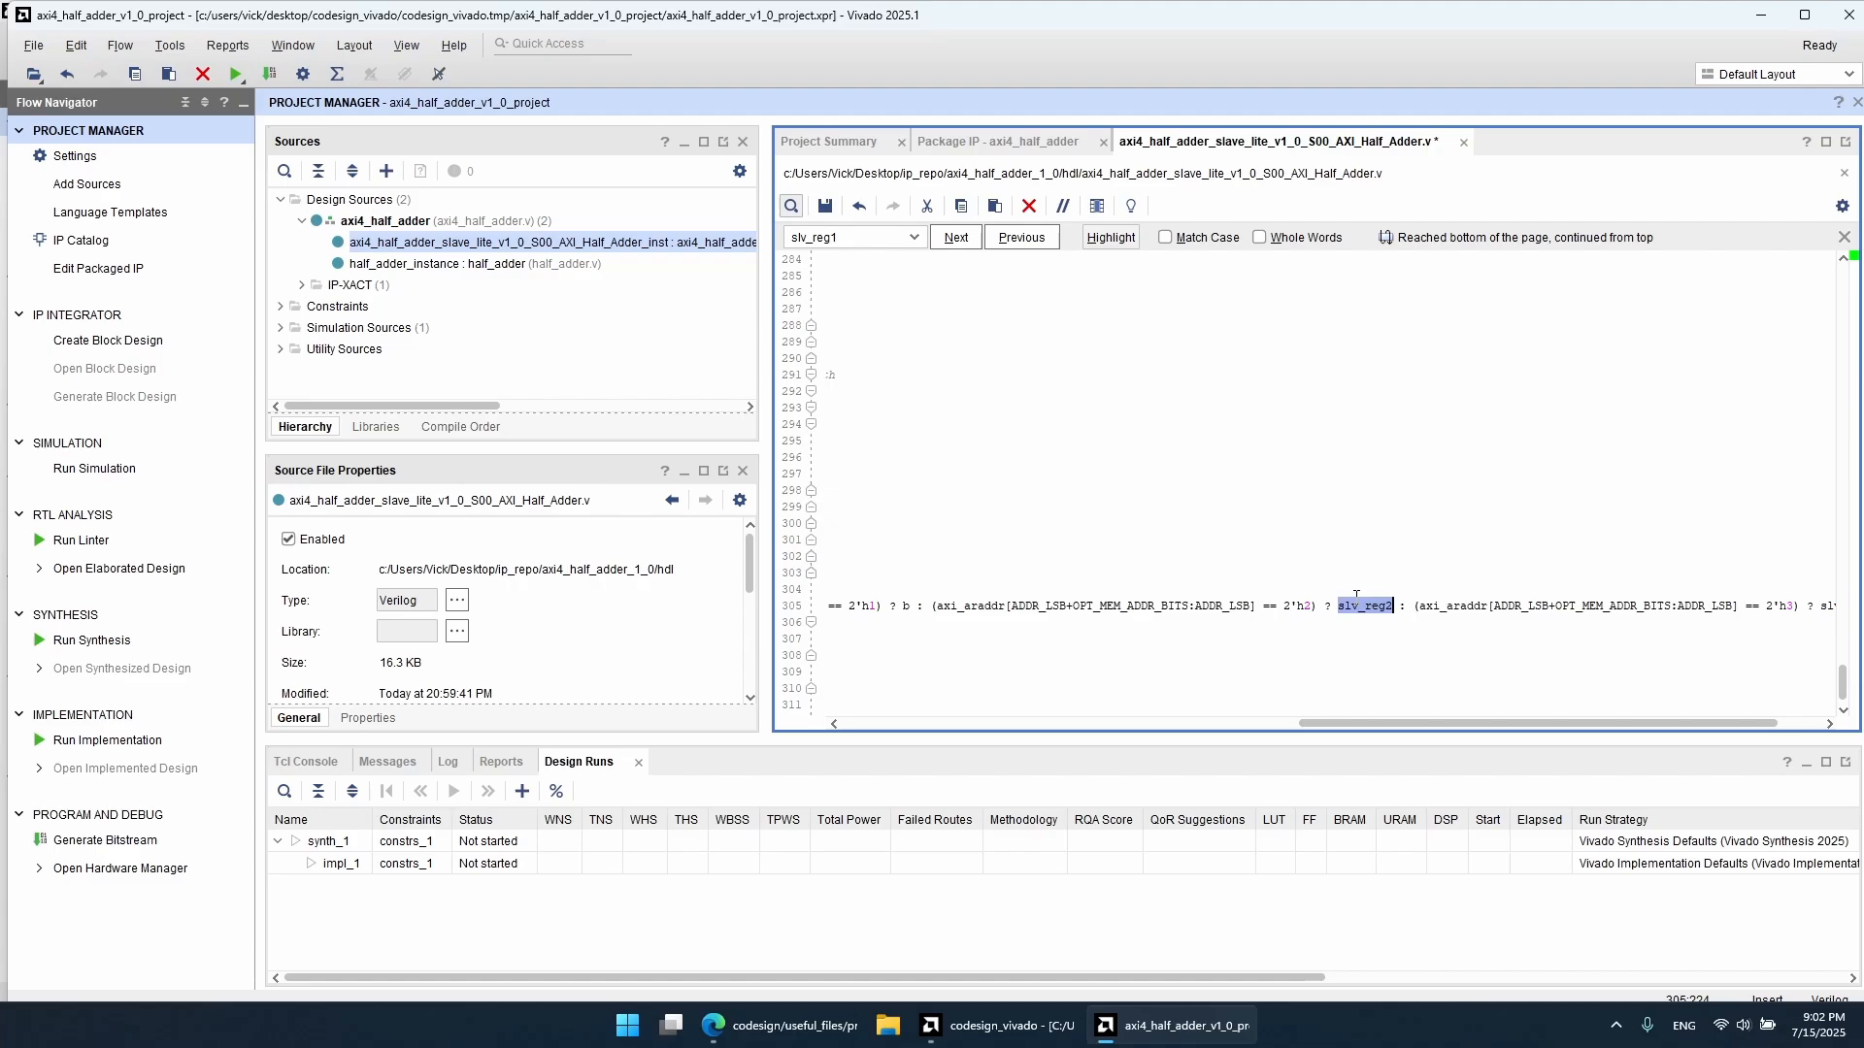
text(sum)
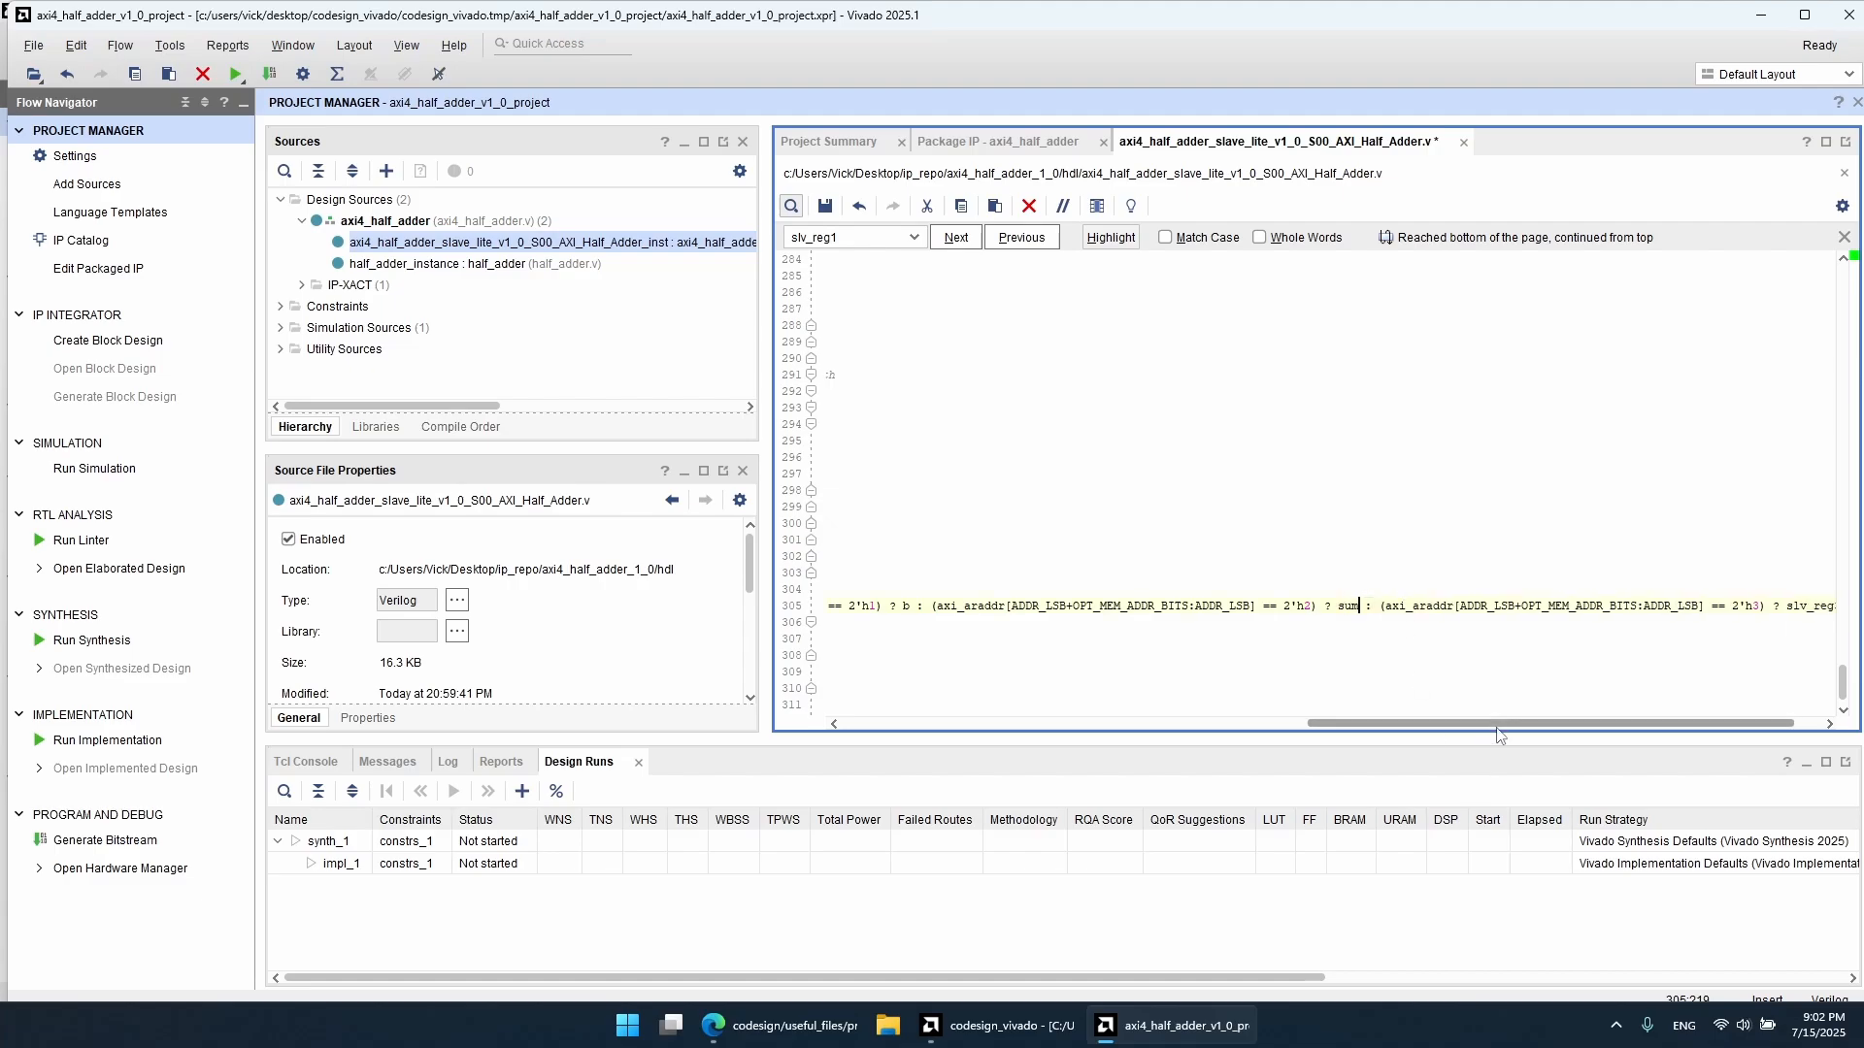
drag(1489, 730, 1512, 730)
double_click(1755, 608)
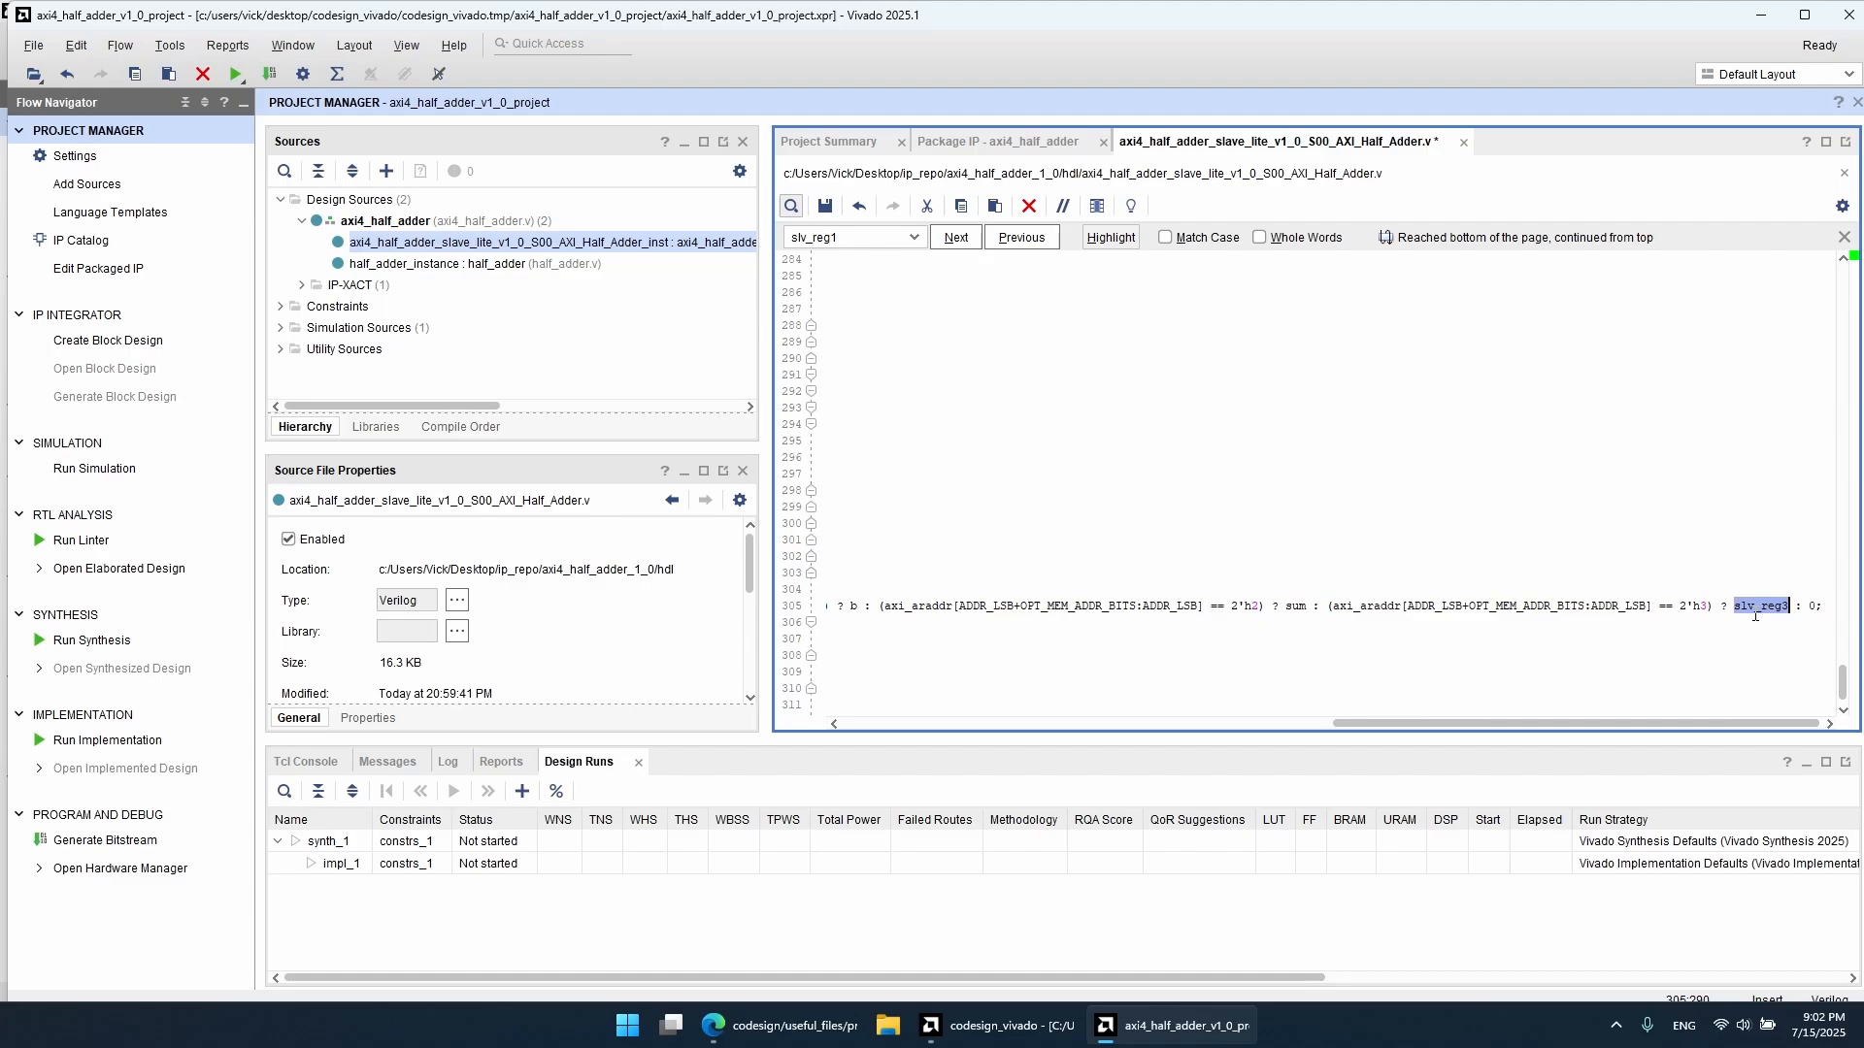
text(0)
key(ctrl+s)
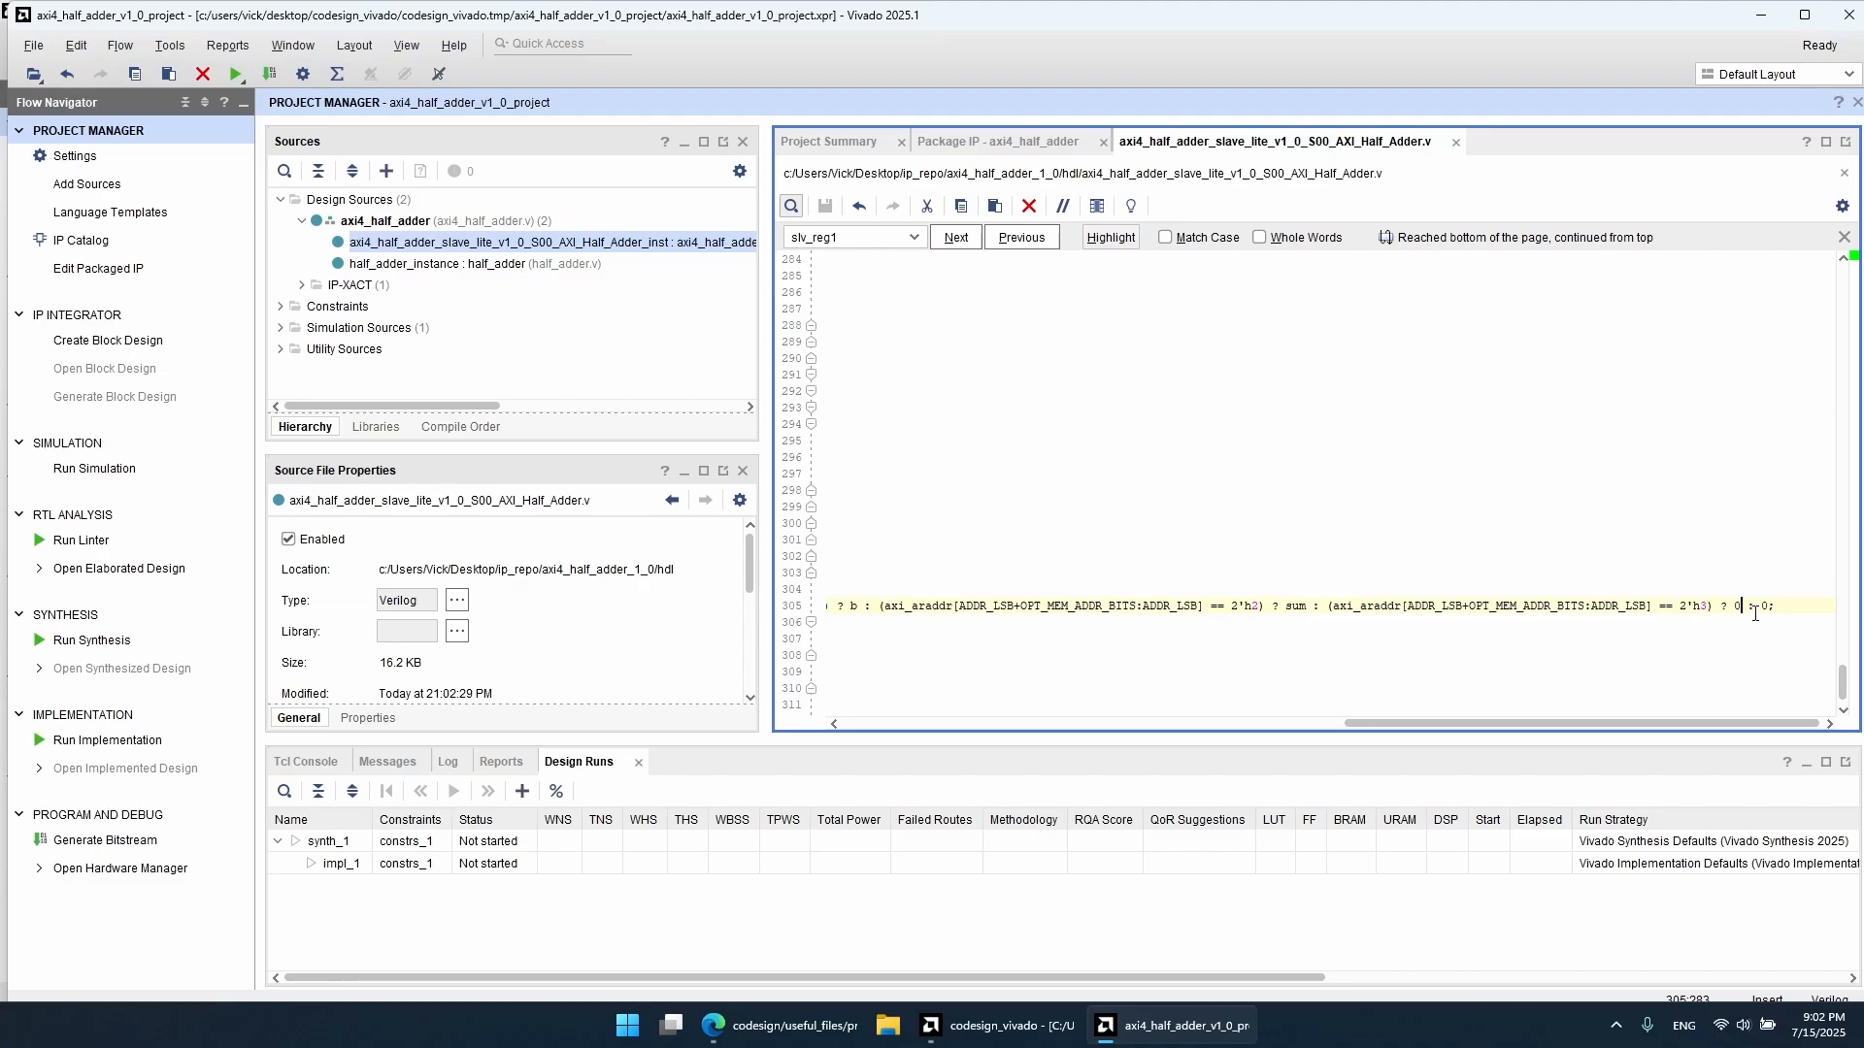
Step: Review the S_AXI_RDATA assignment, checking the value returned for each address from 2'h0 to 2'h3
drag(1648, 728, 1030, 735)
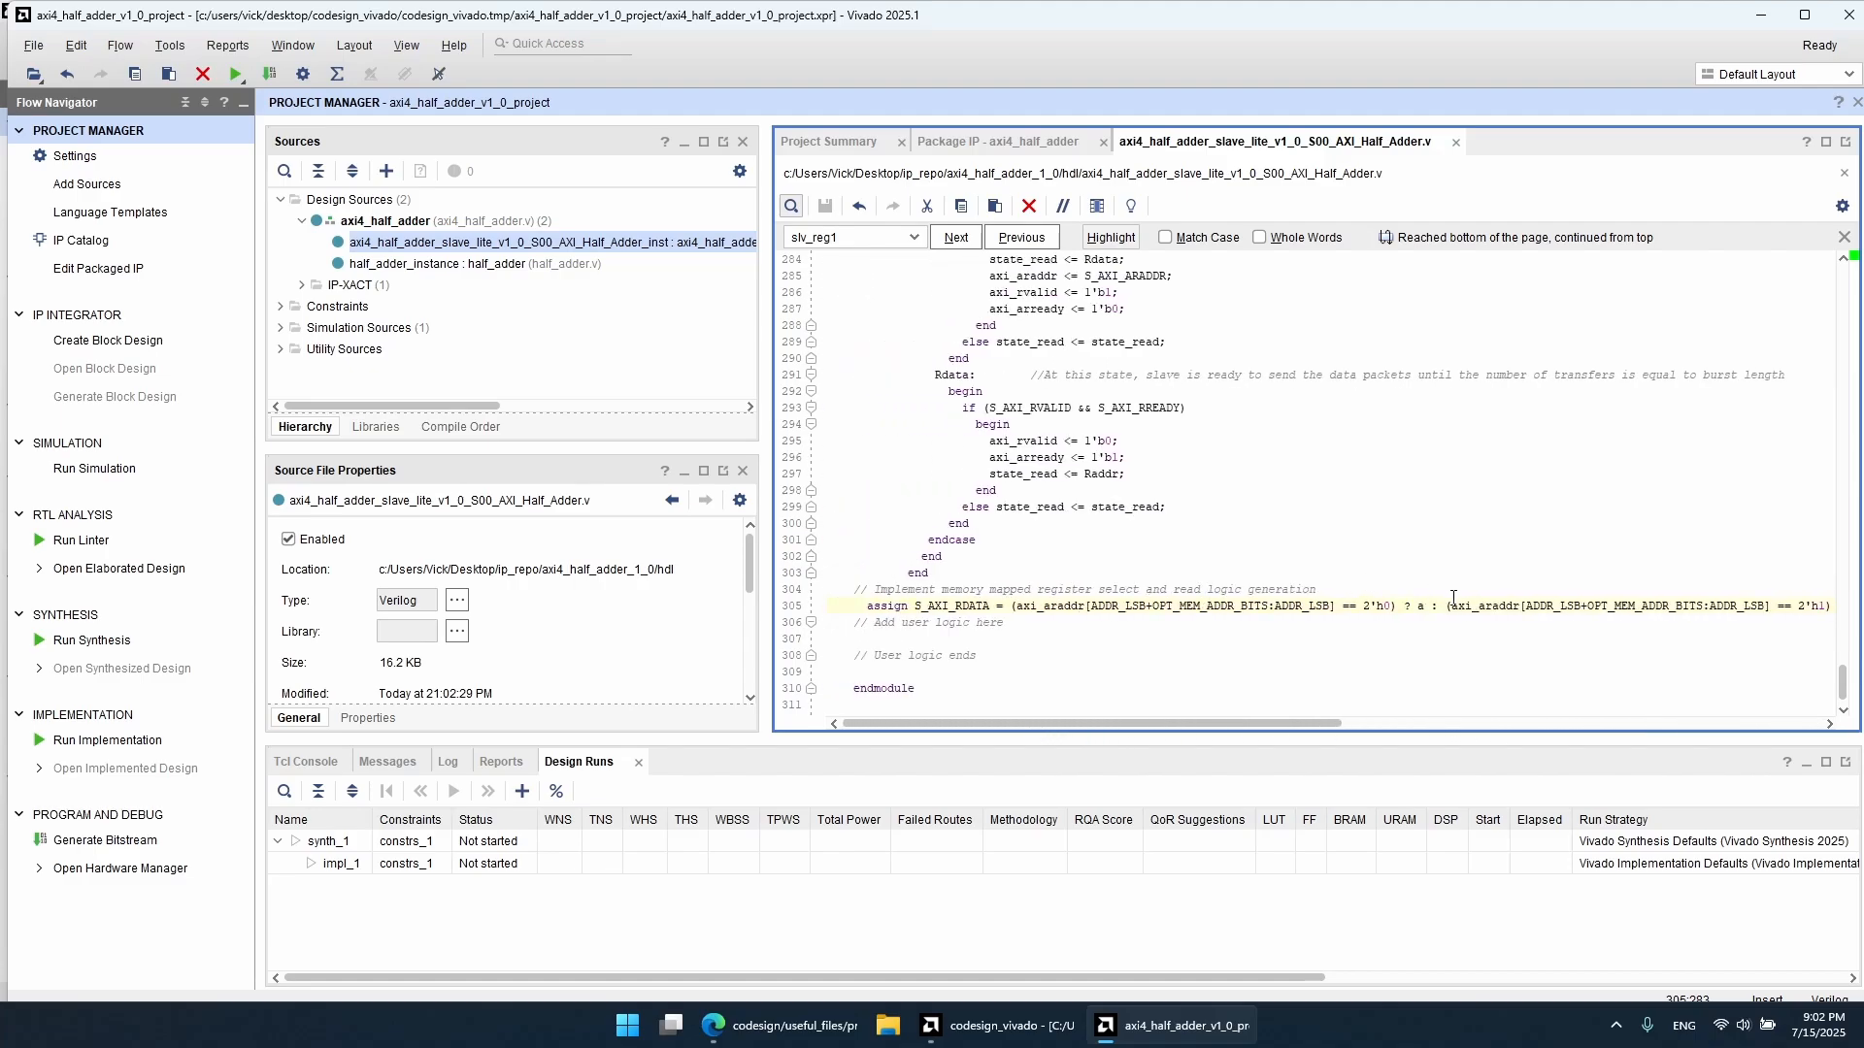
click(1420, 606)
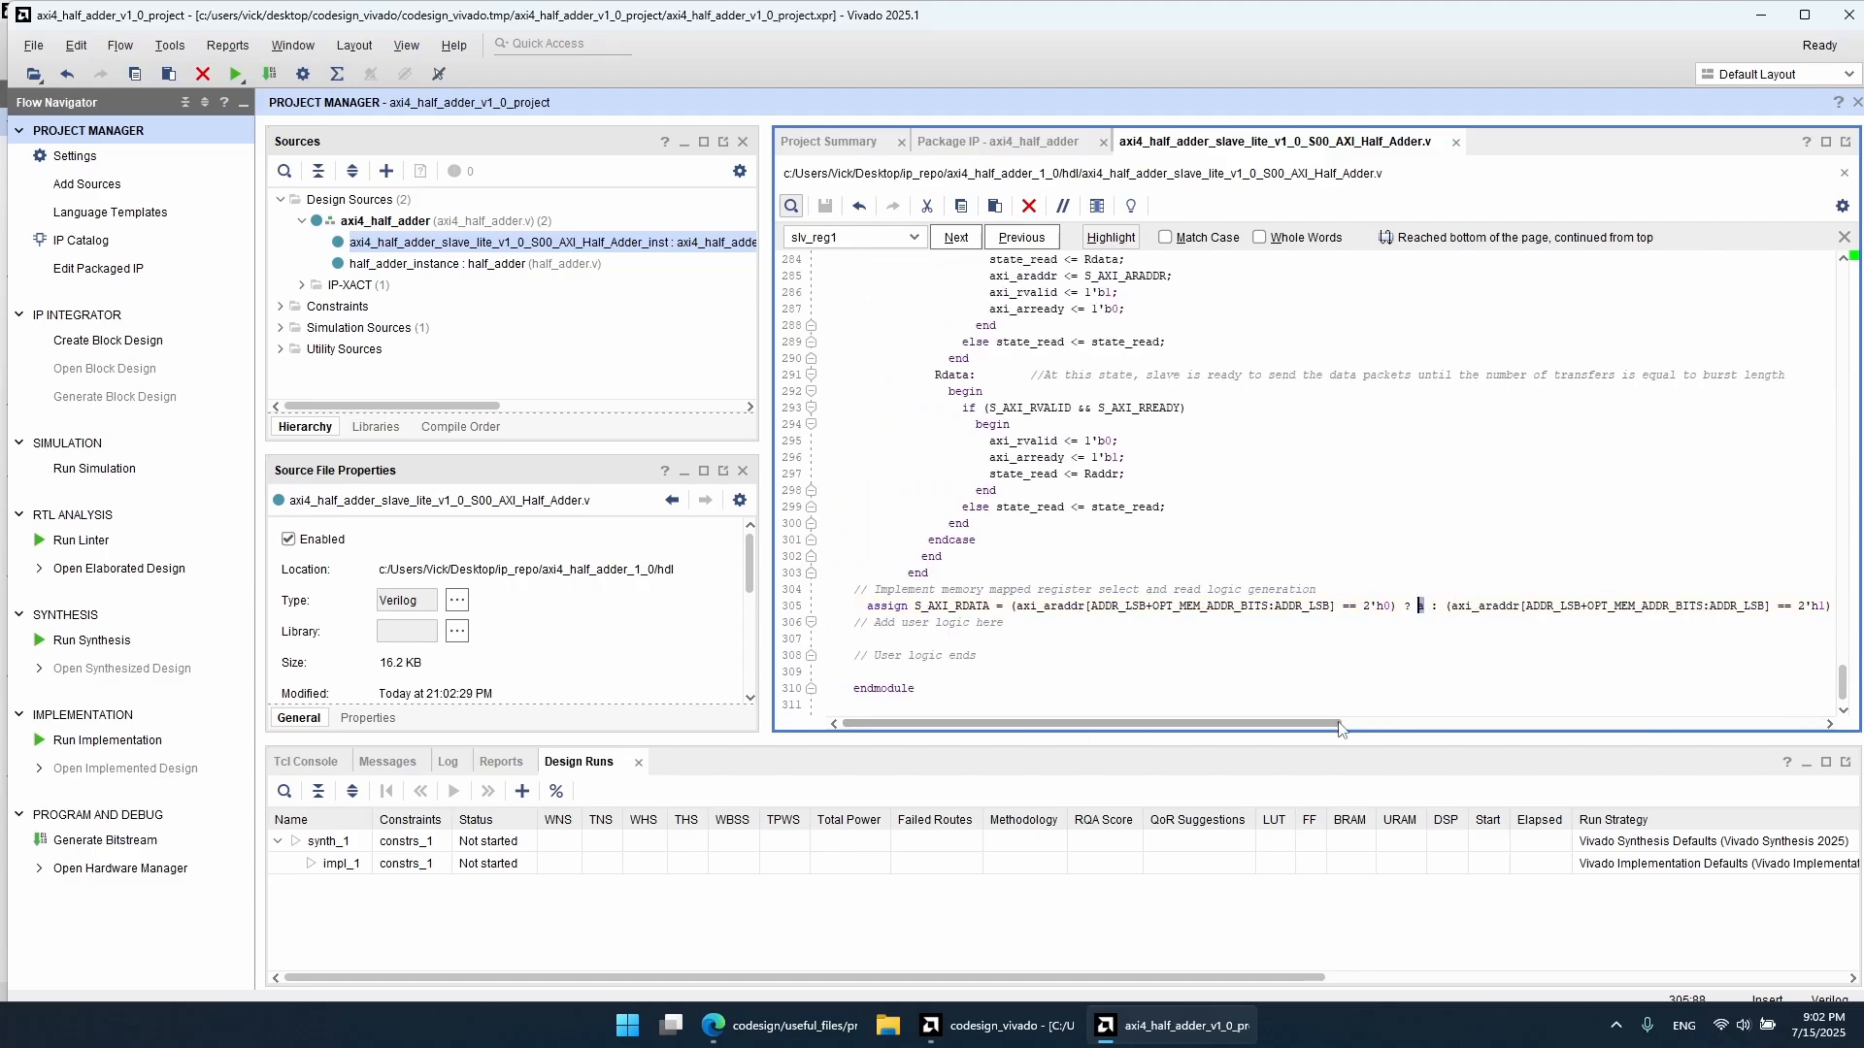
drag(1340, 728, 1573, 728)
click(1388, 606)
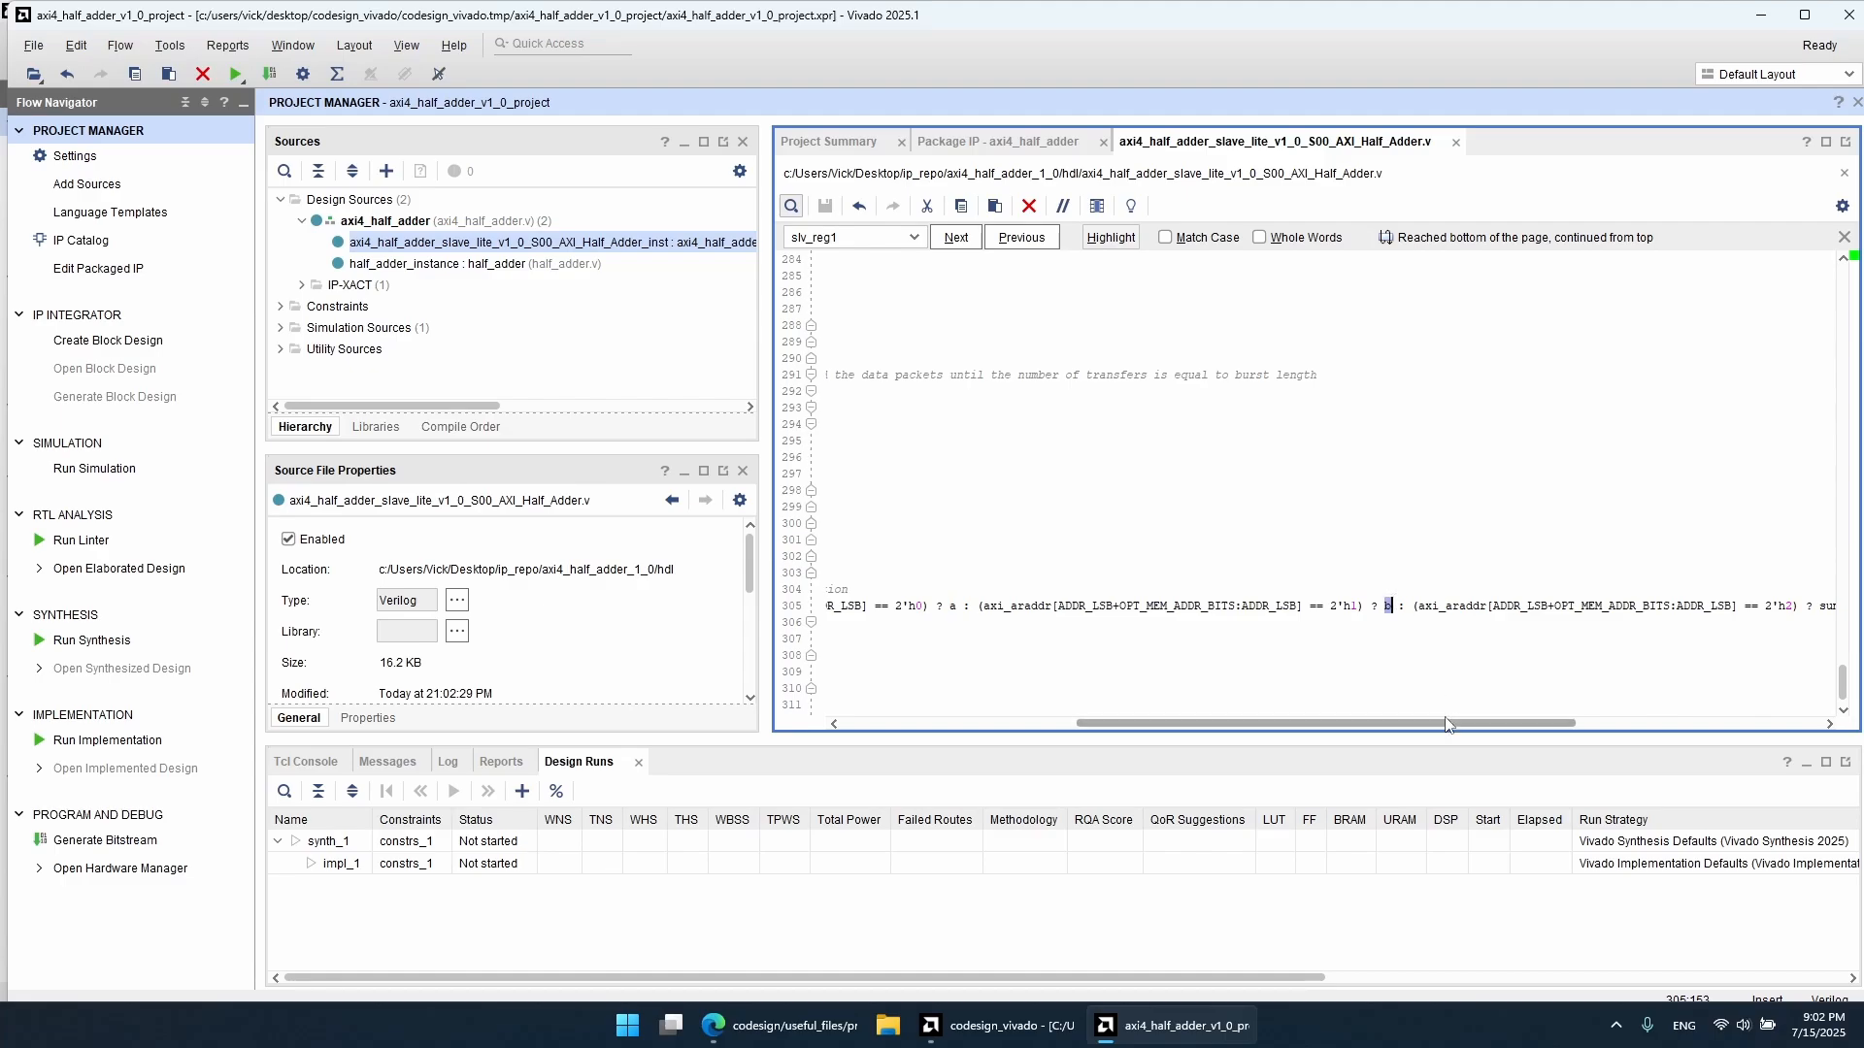
drag(1445, 724, 1689, 724)
click(1336, 606)
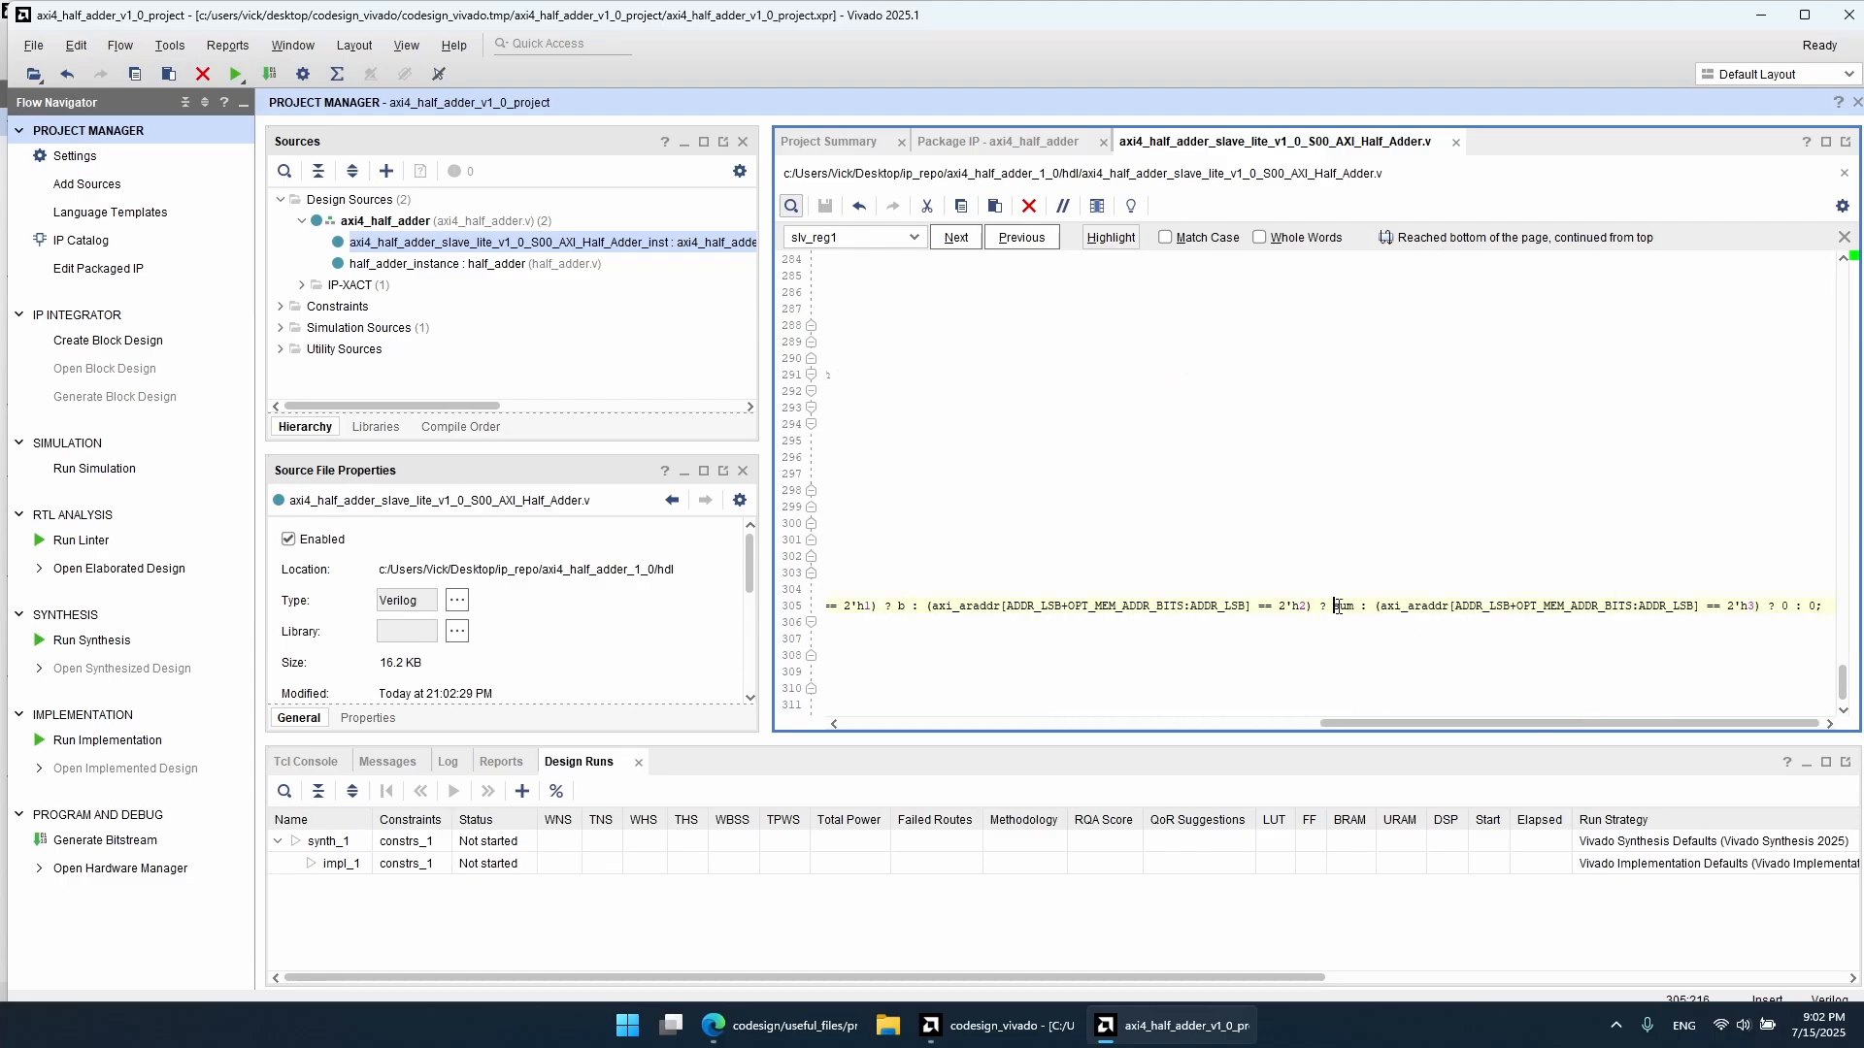
drag(1336, 605, 1354, 607)
double_click(1784, 606)
click(1773, 628)
drag(1714, 730, 1117, 735)
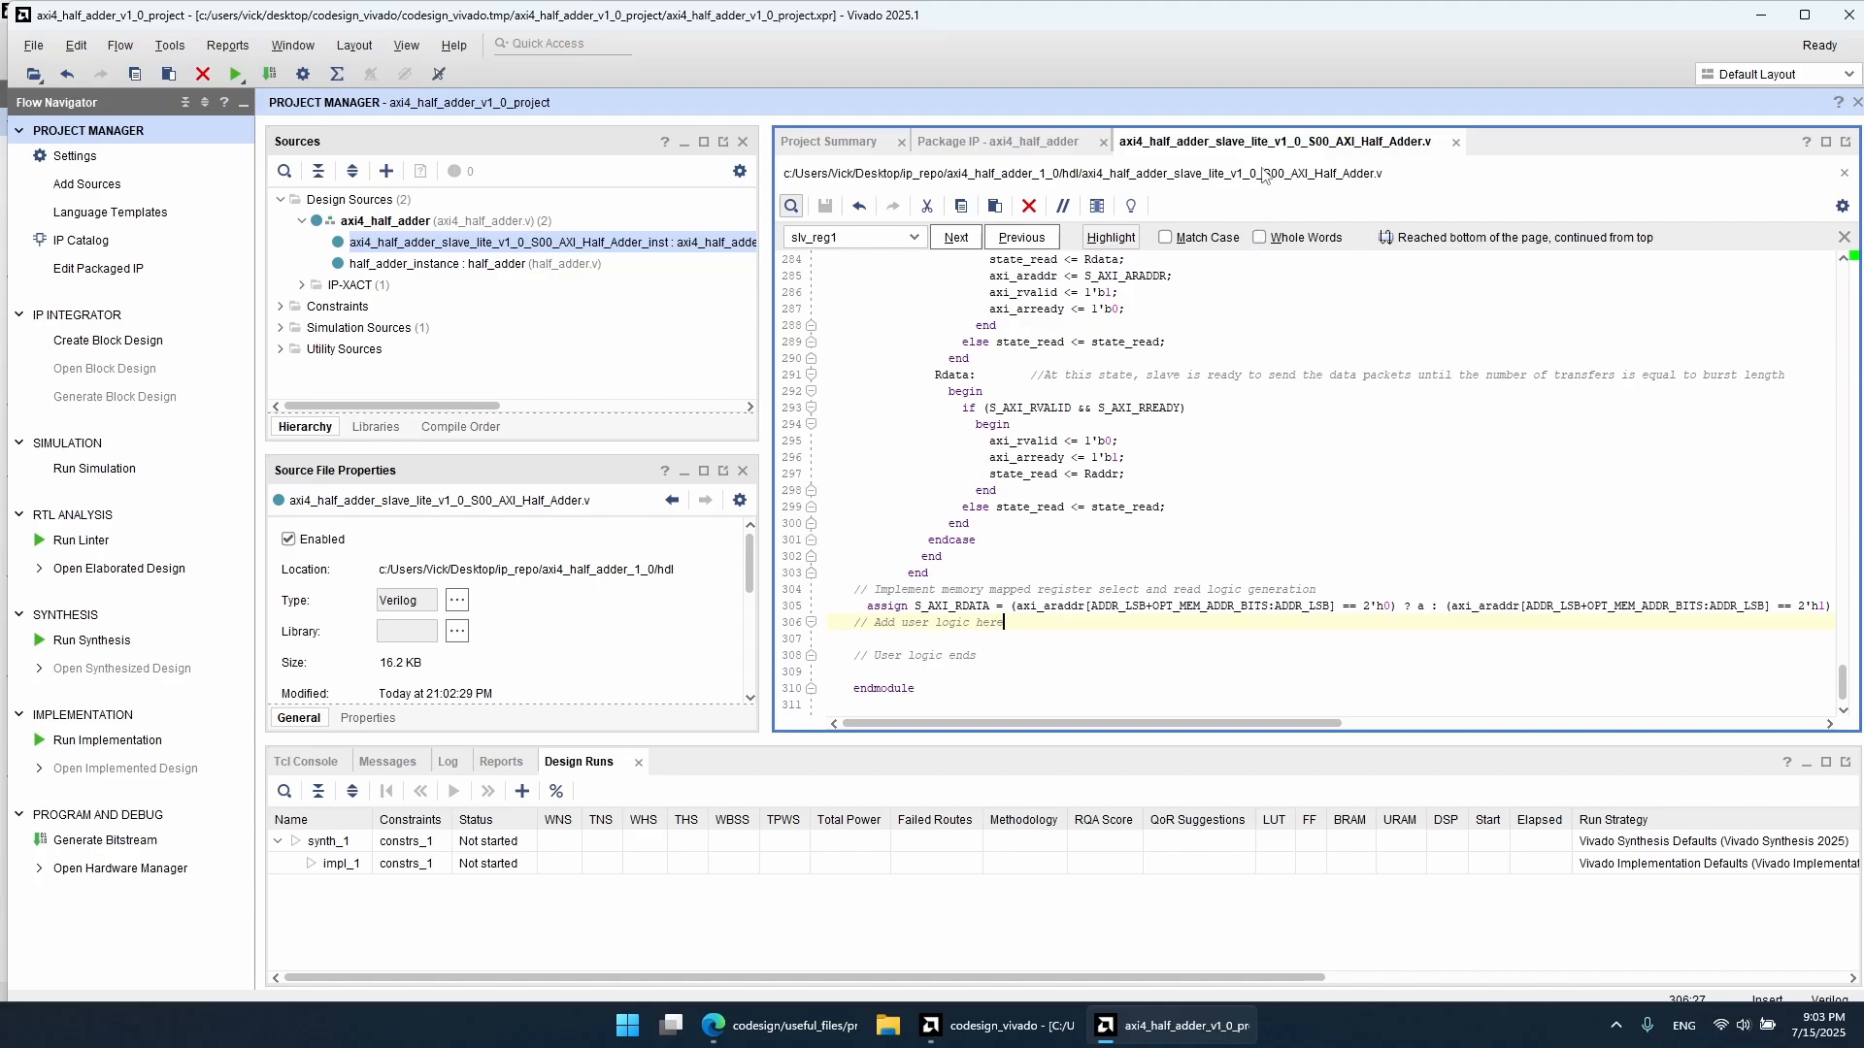
Step: Close the Verilog file and set the zynquplus family's life cycle to Production in the IP compatibility settings
middle_click(1266, 144)
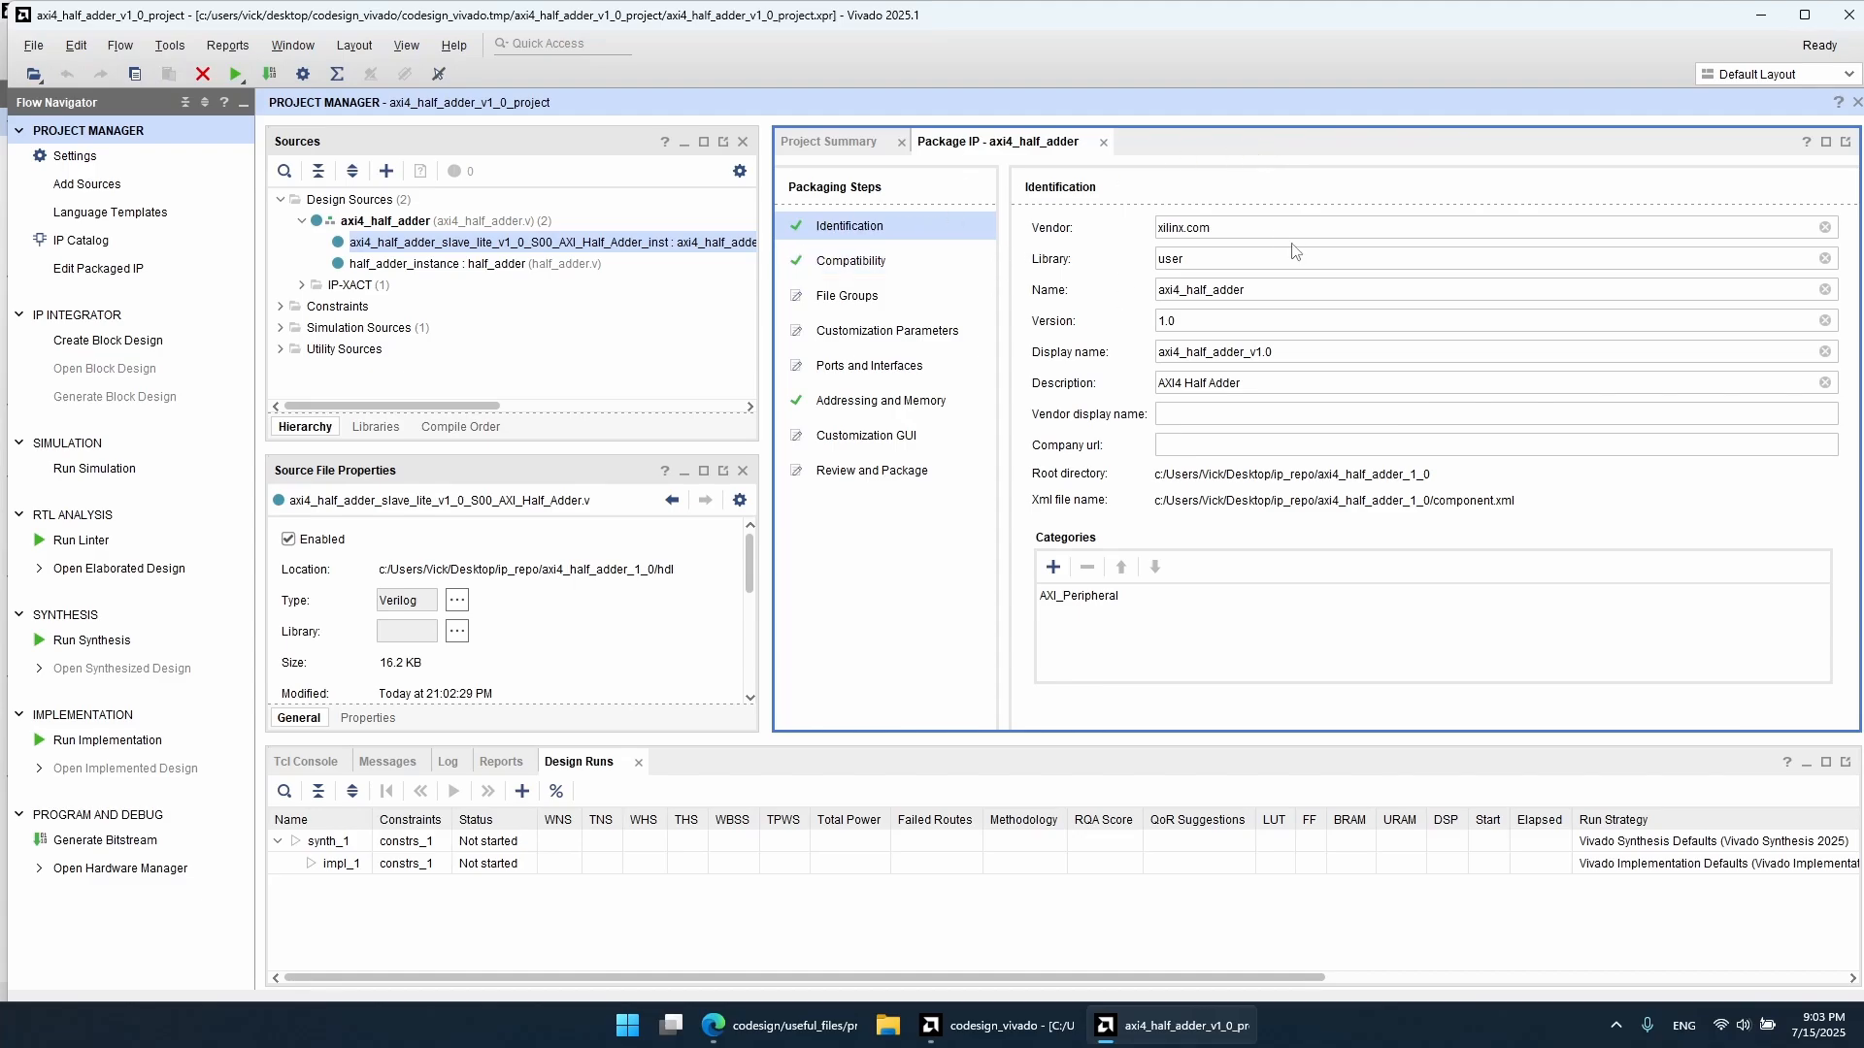
triple_click(1217, 233)
key(Tab)
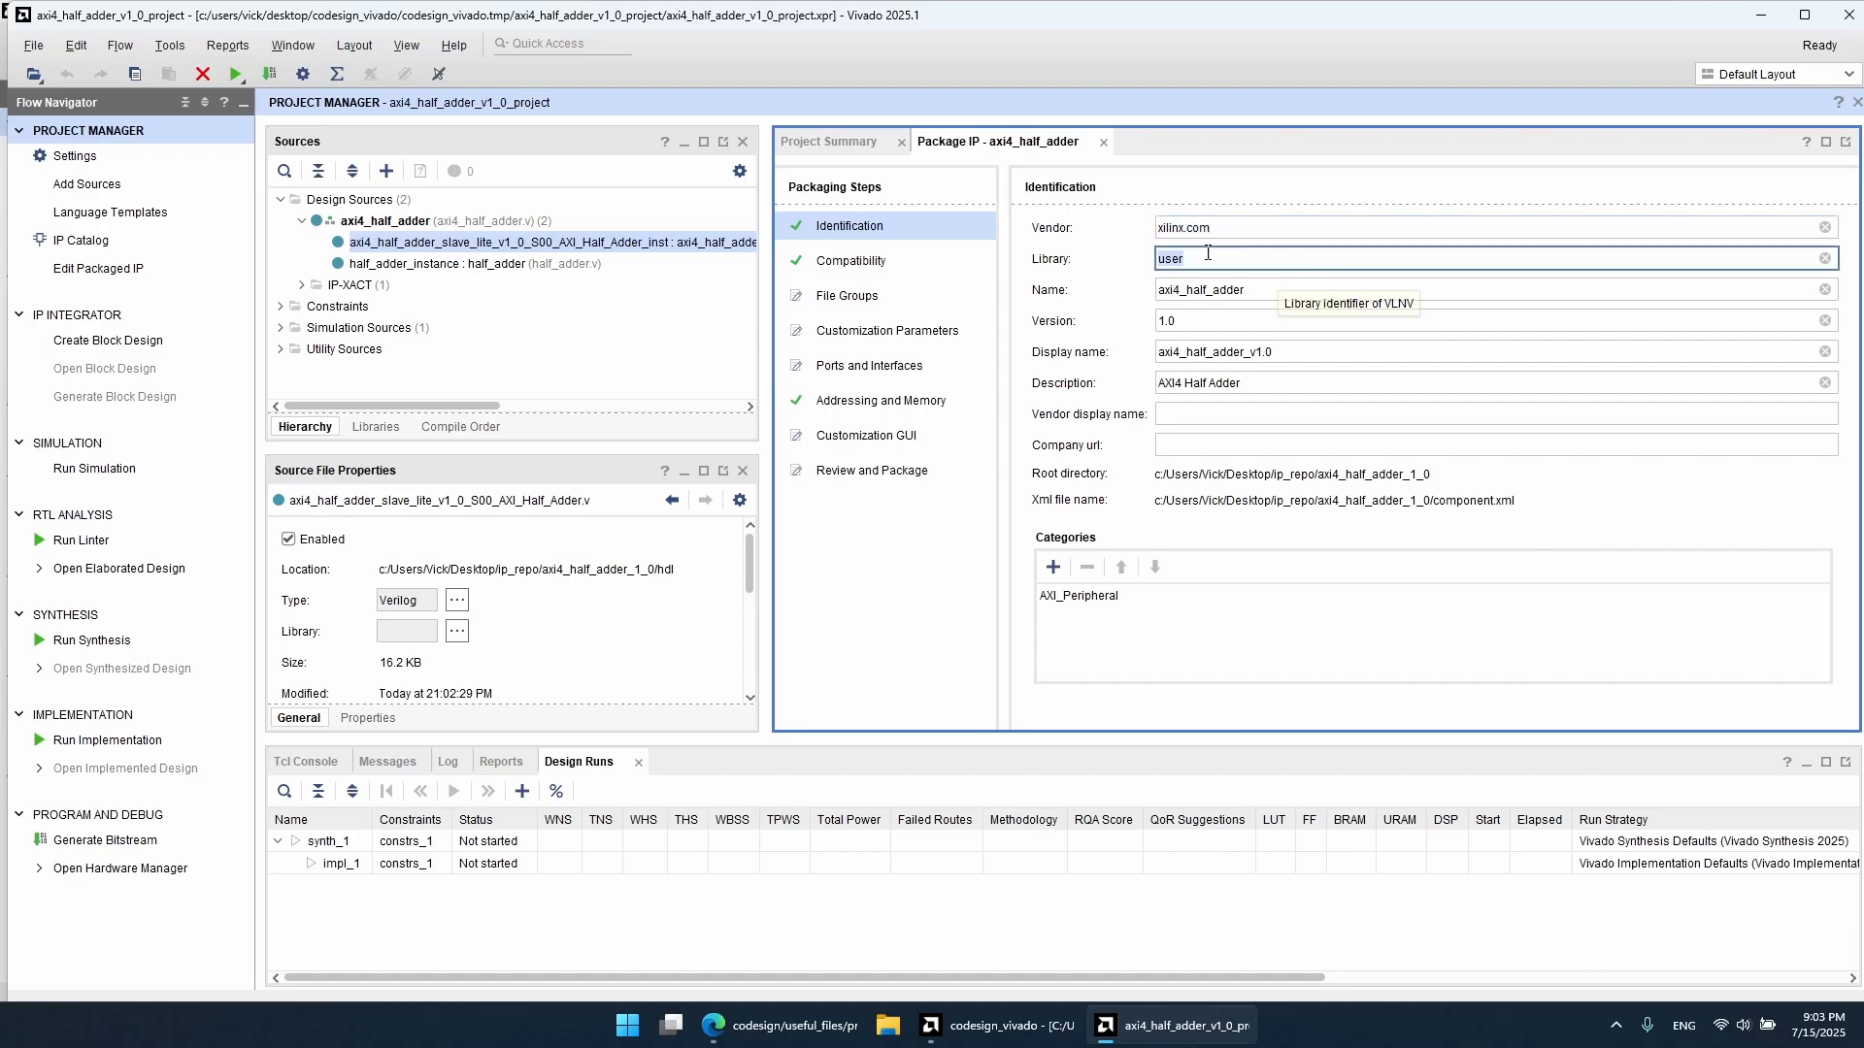
click(848, 271)
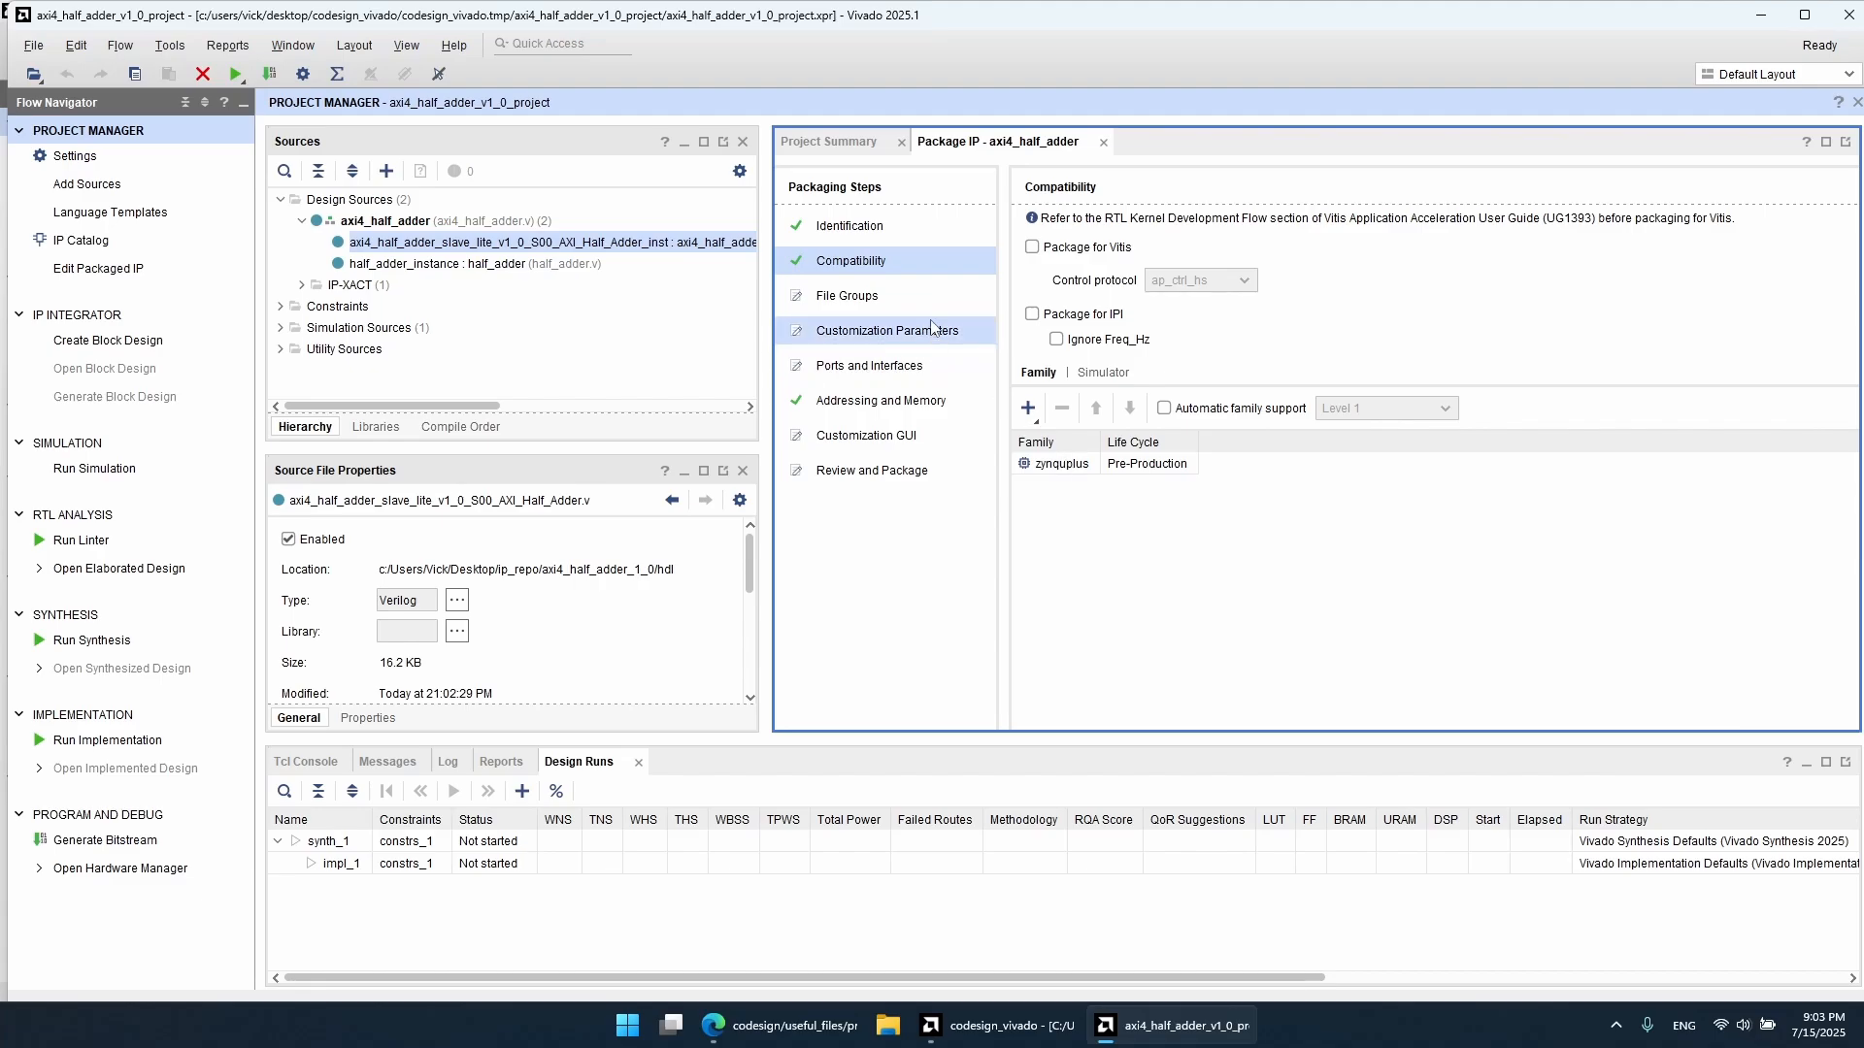
click(1156, 466)
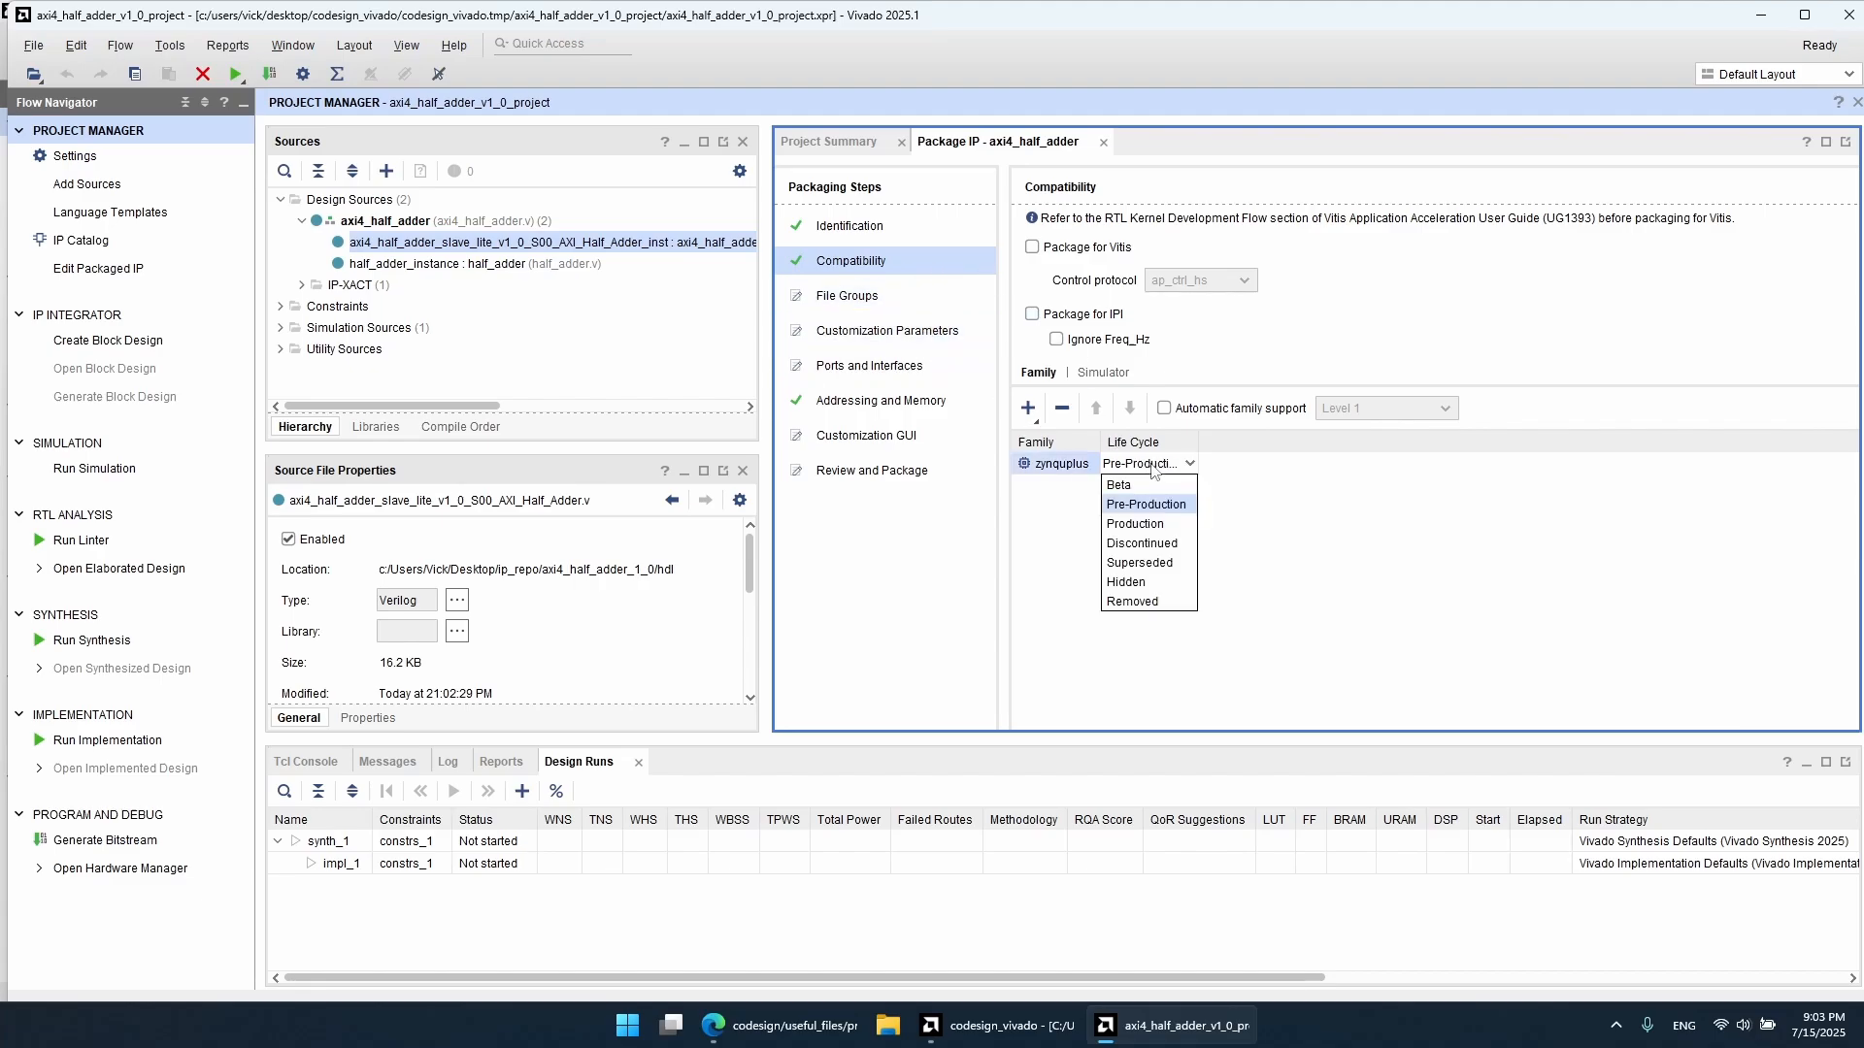
click(1150, 526)
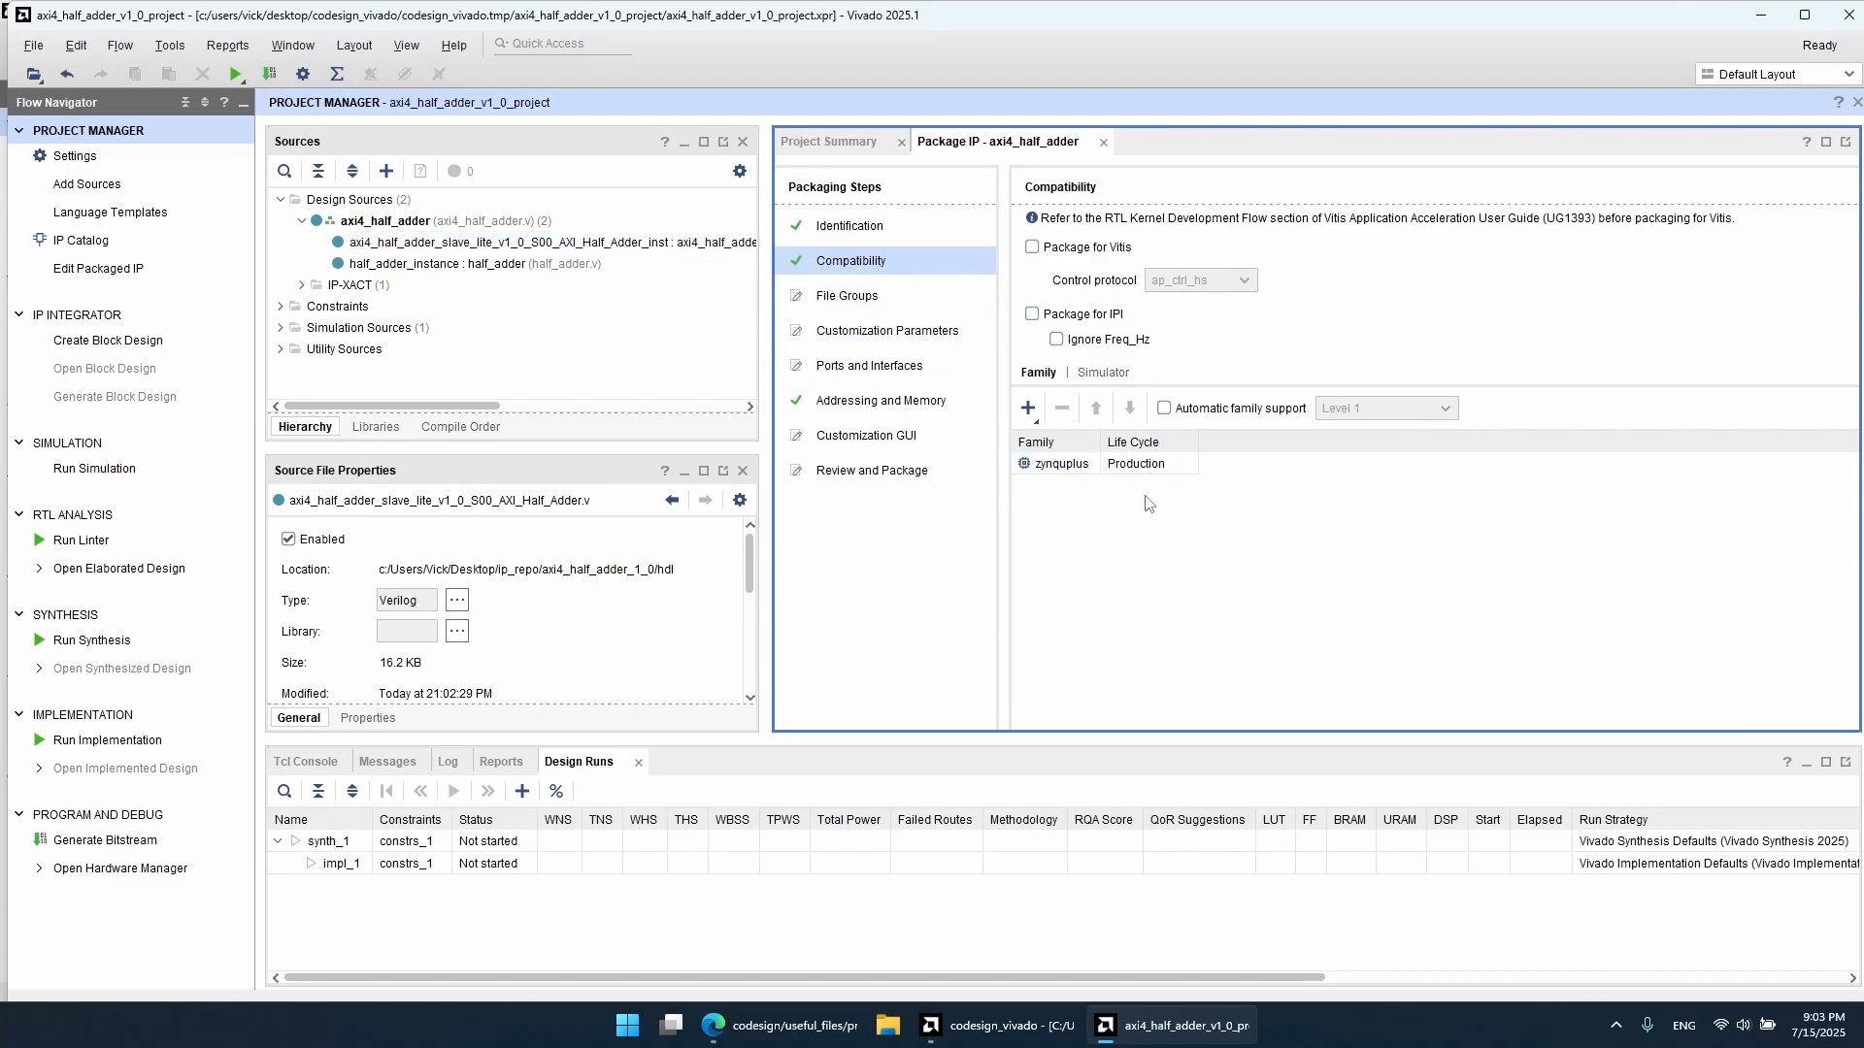
Step: Merge the changes from the Ports and Interfaces Wizard into the packaged IP
click(924, 285)
click(930, 332)
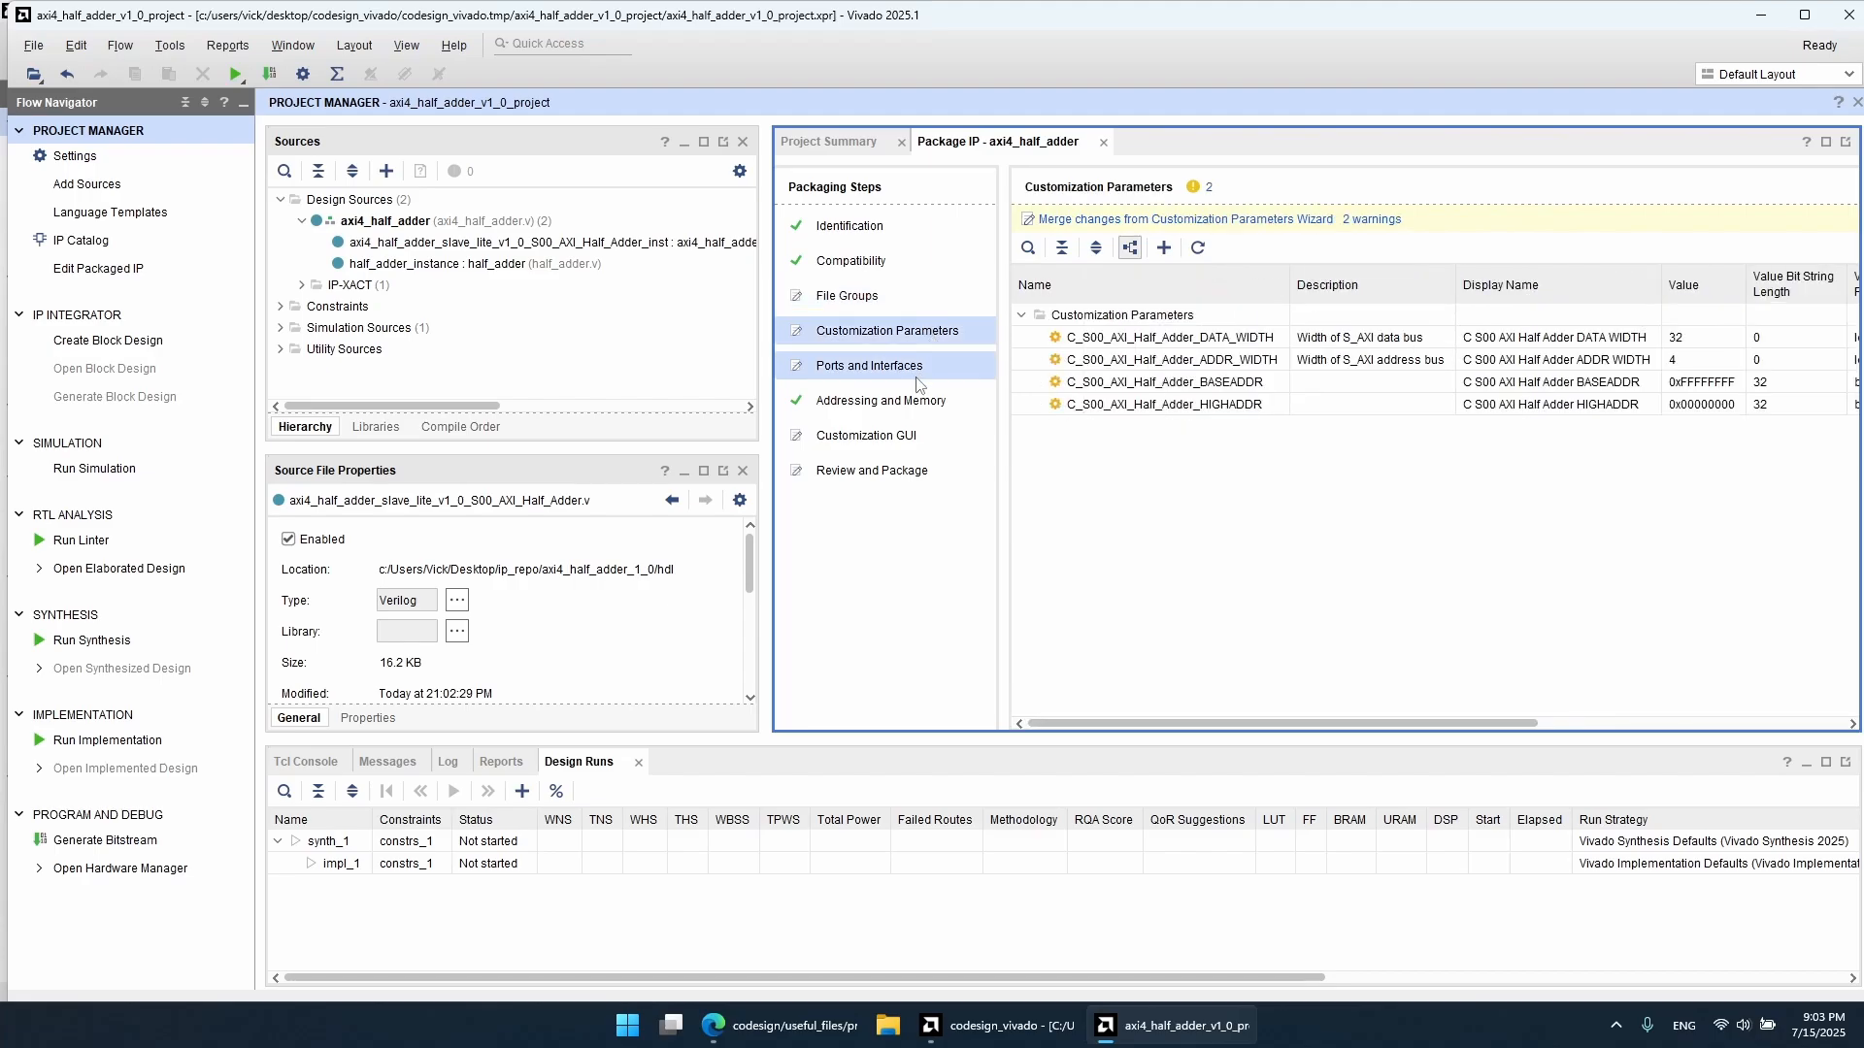
click(918, 375)
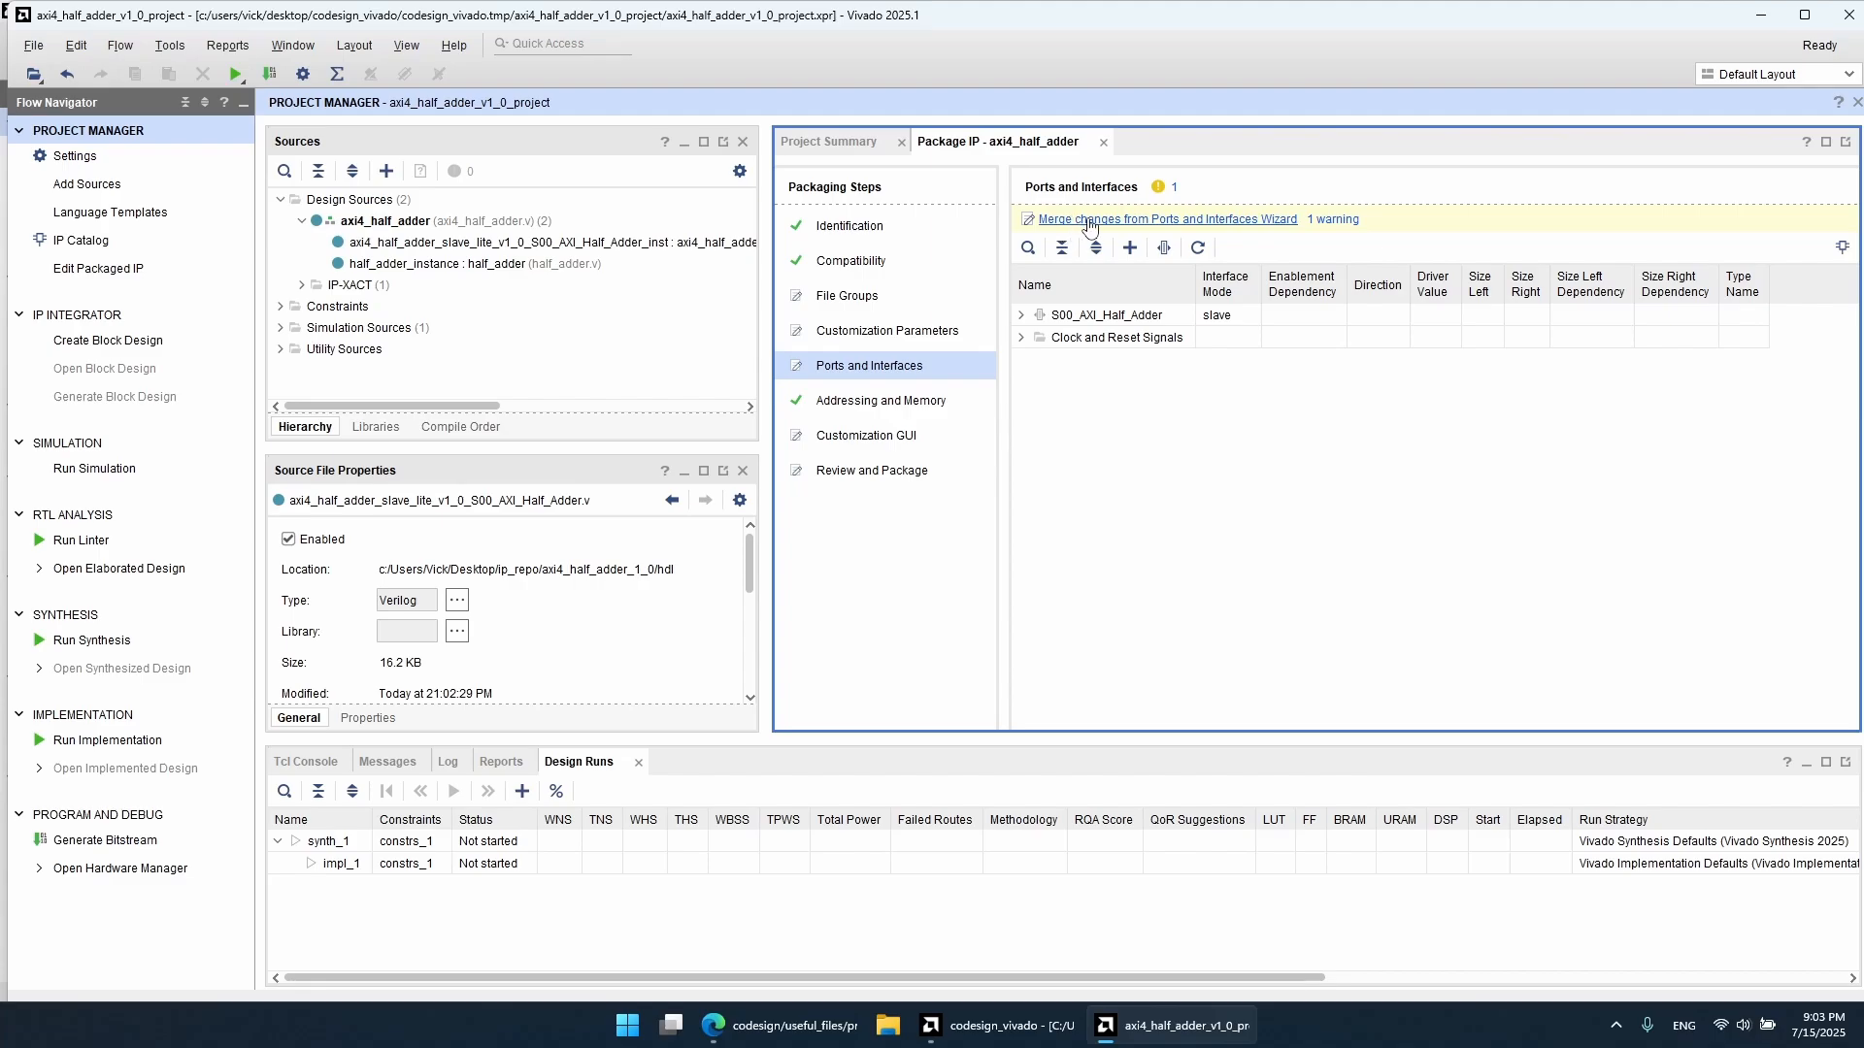
click(1222, 223)
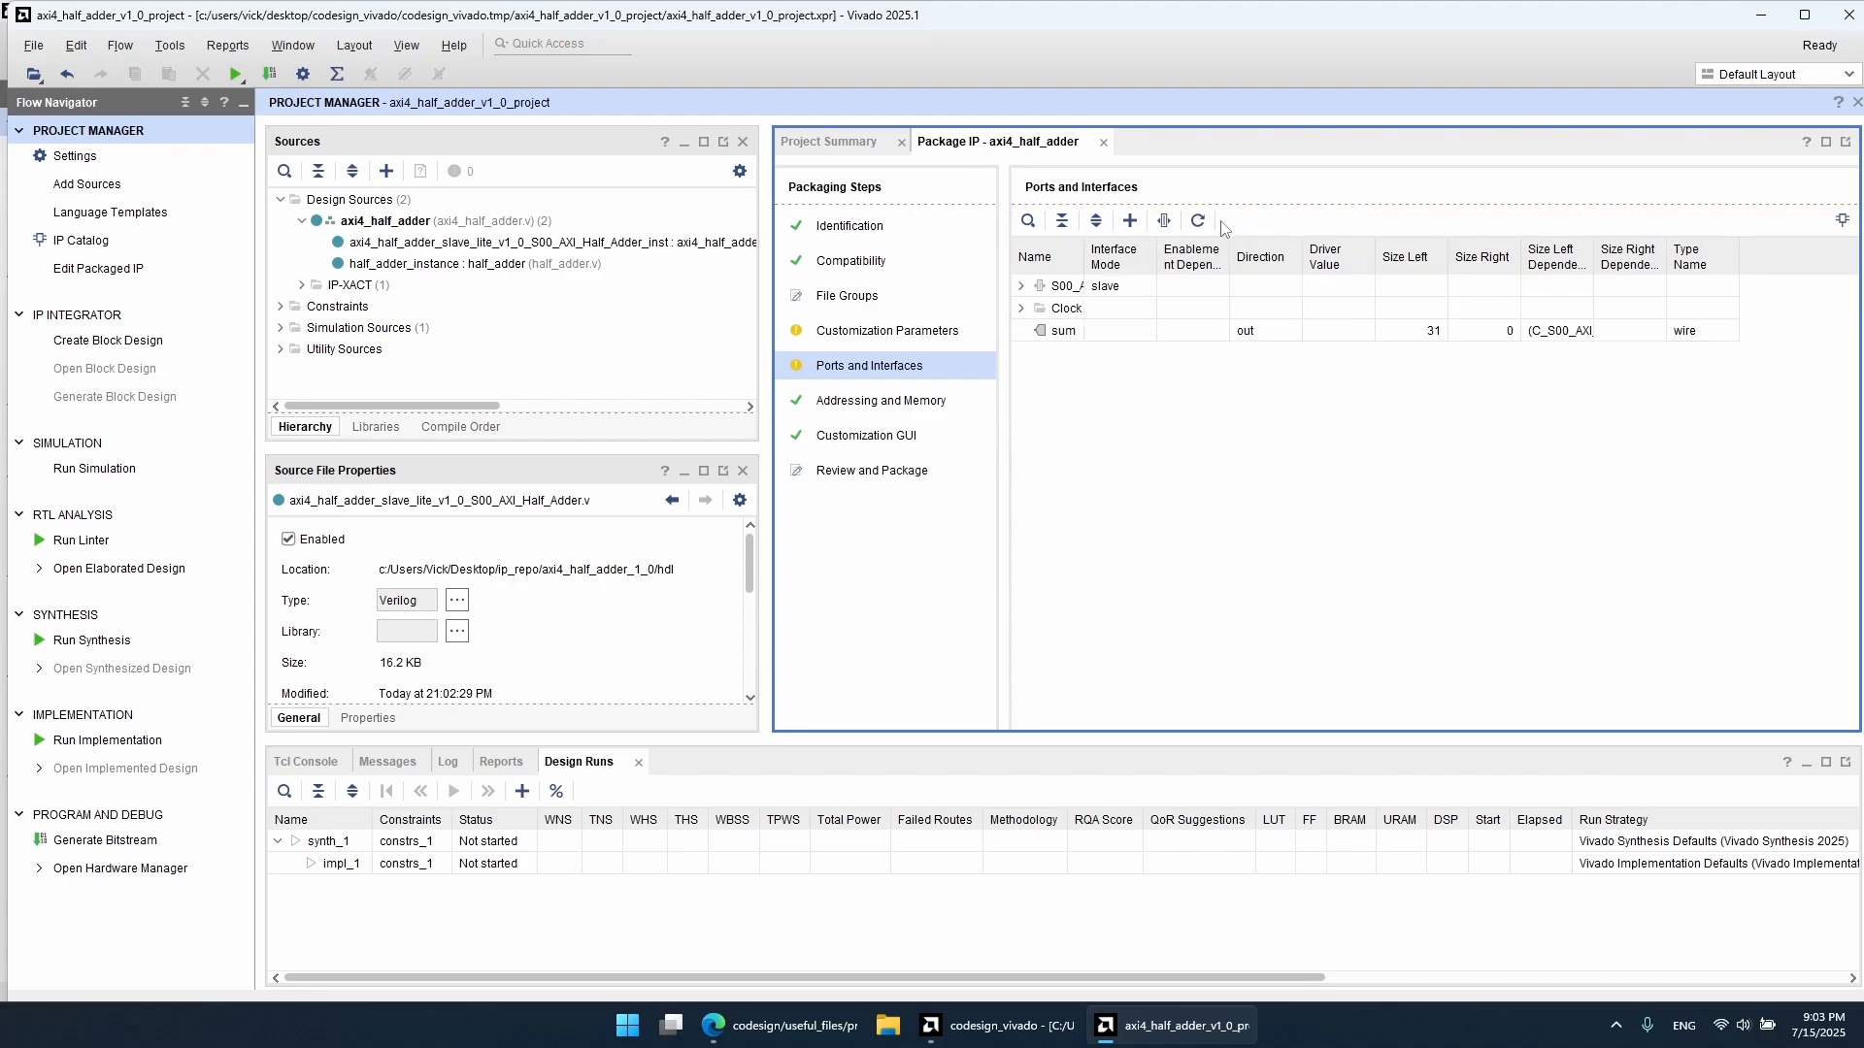
Step: Examine the sum port's direction and width dependency, the address blocks and the IP symbol in the customization preview
click(1128, 335)
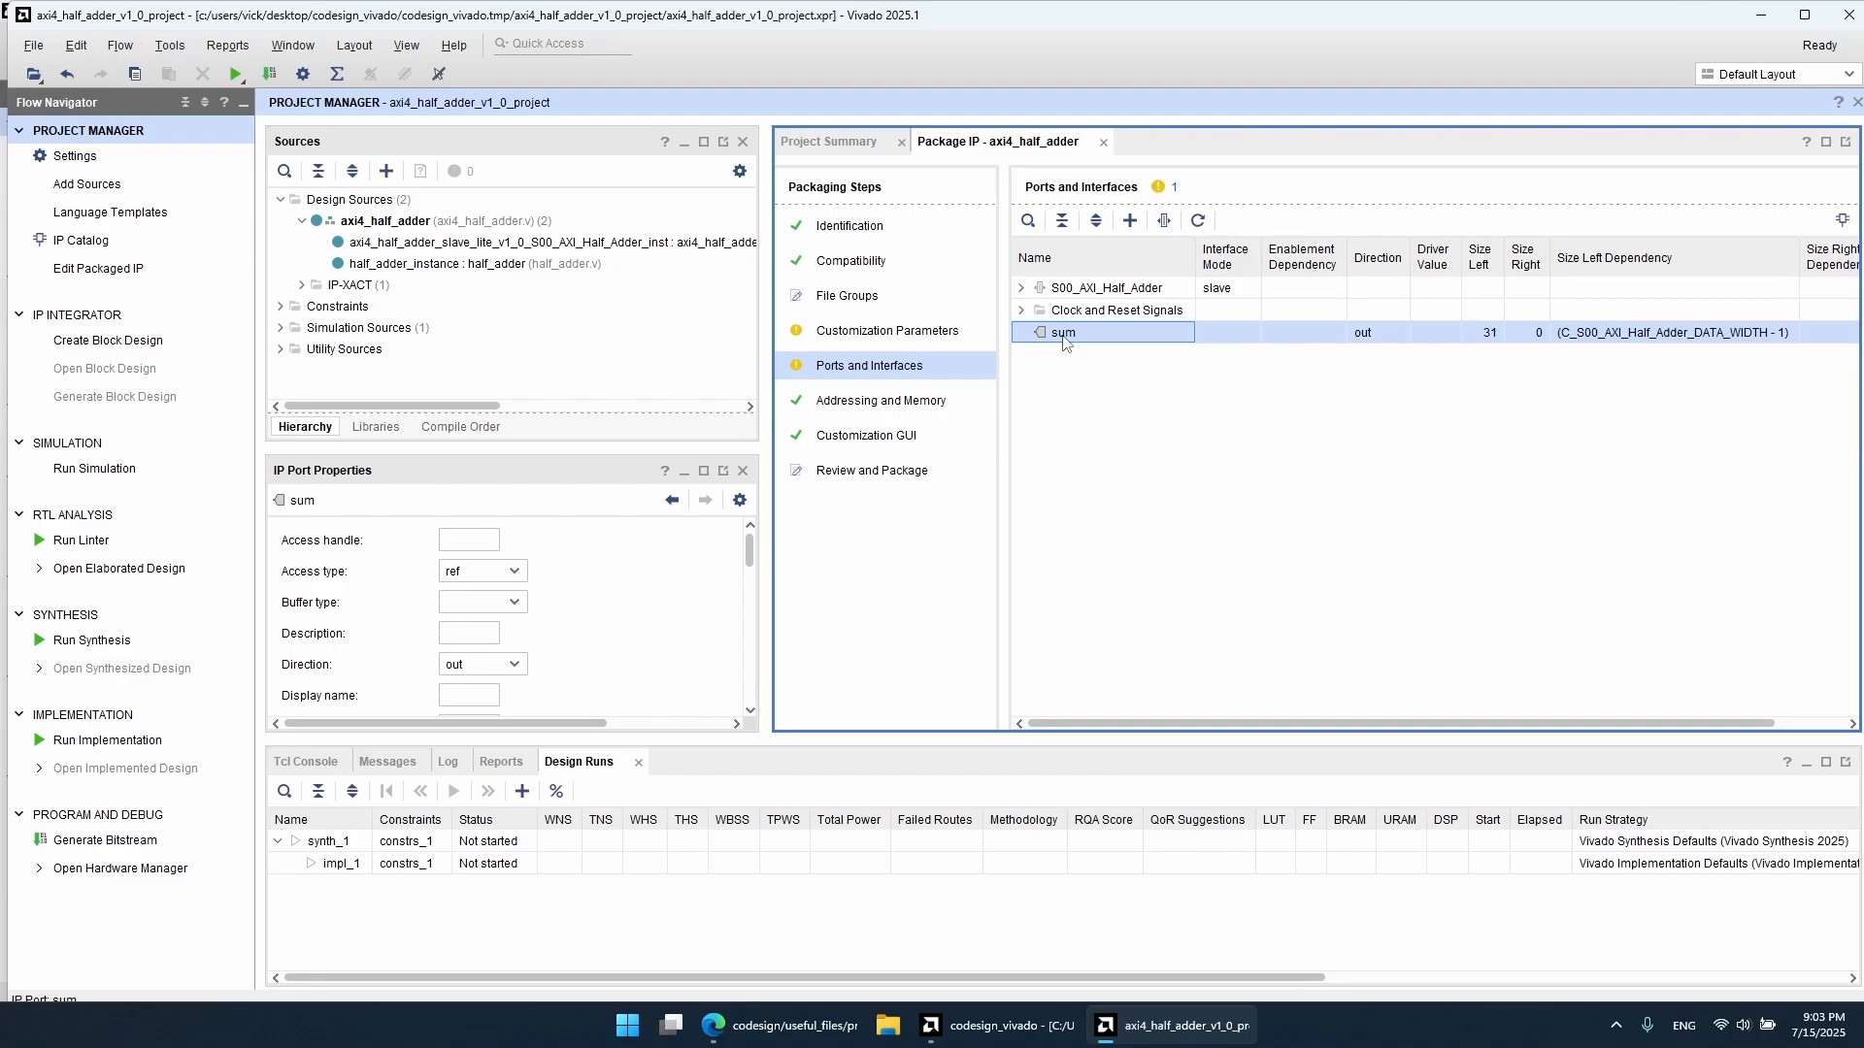
click(1379, 335)
click(1699, 335)
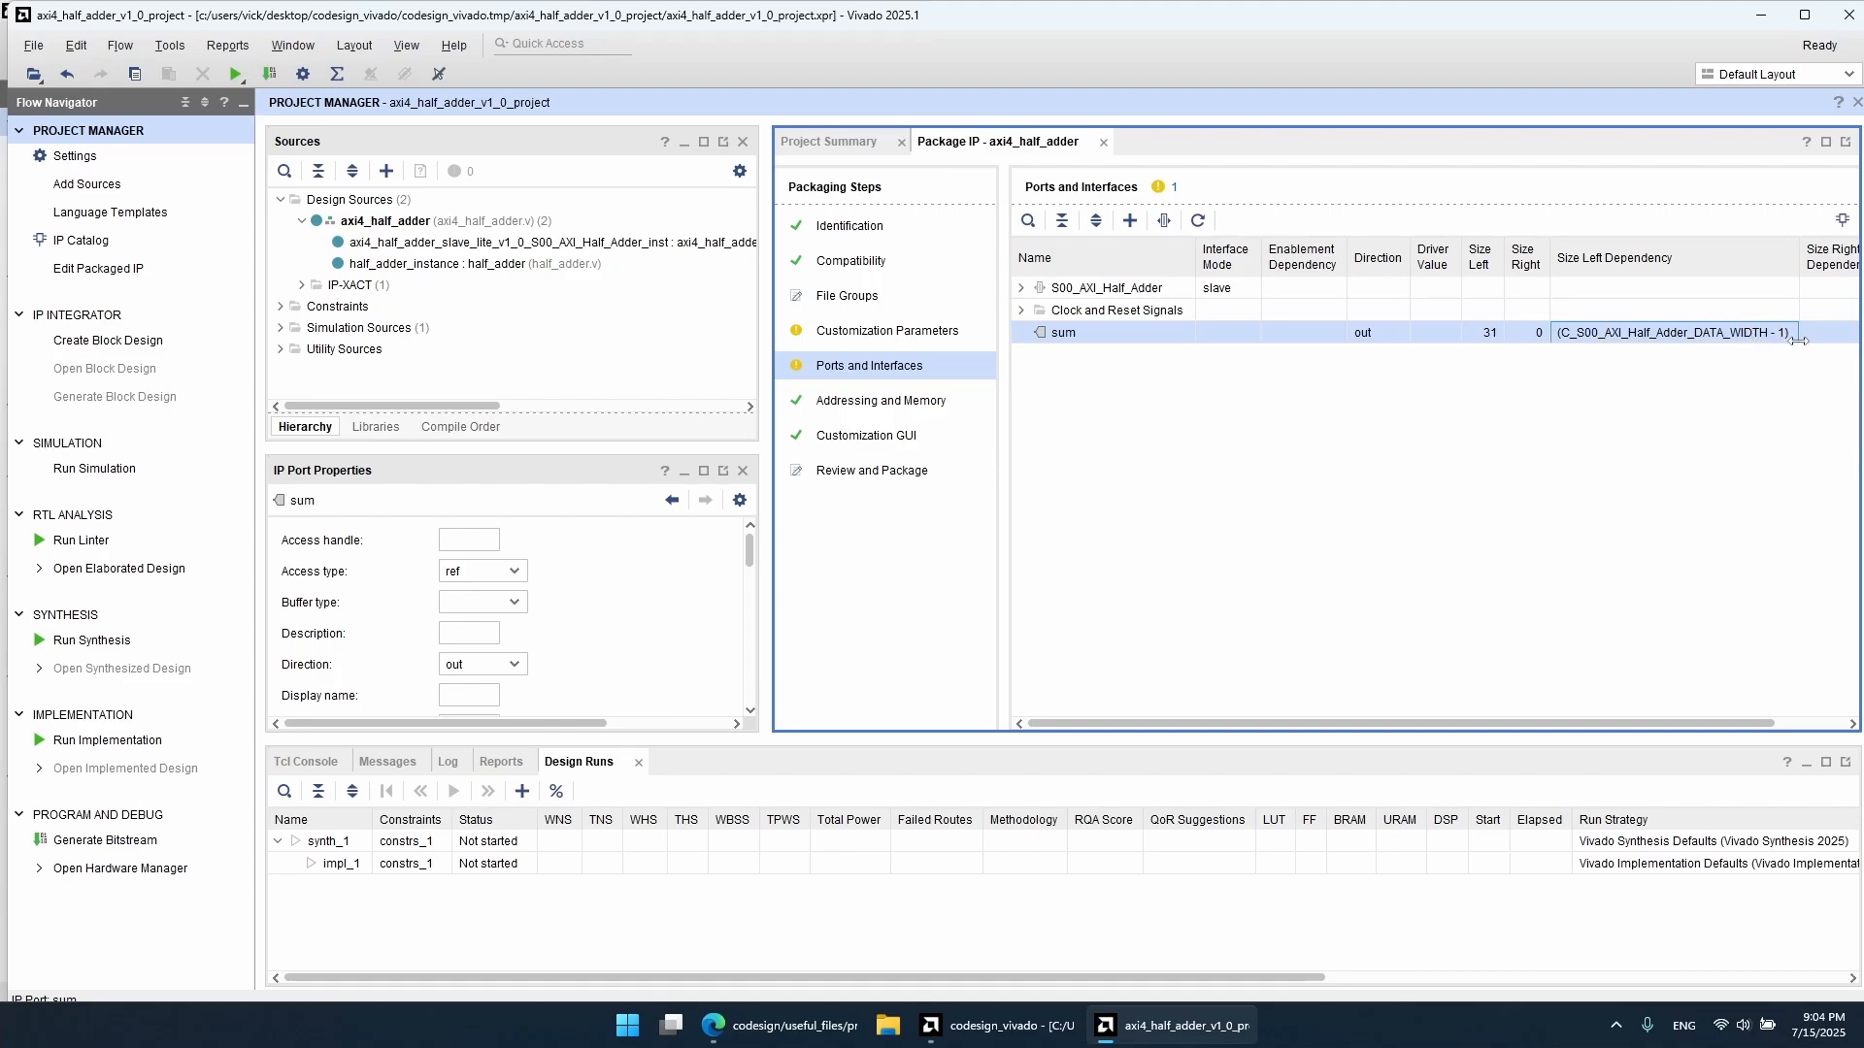
click(930, 413)
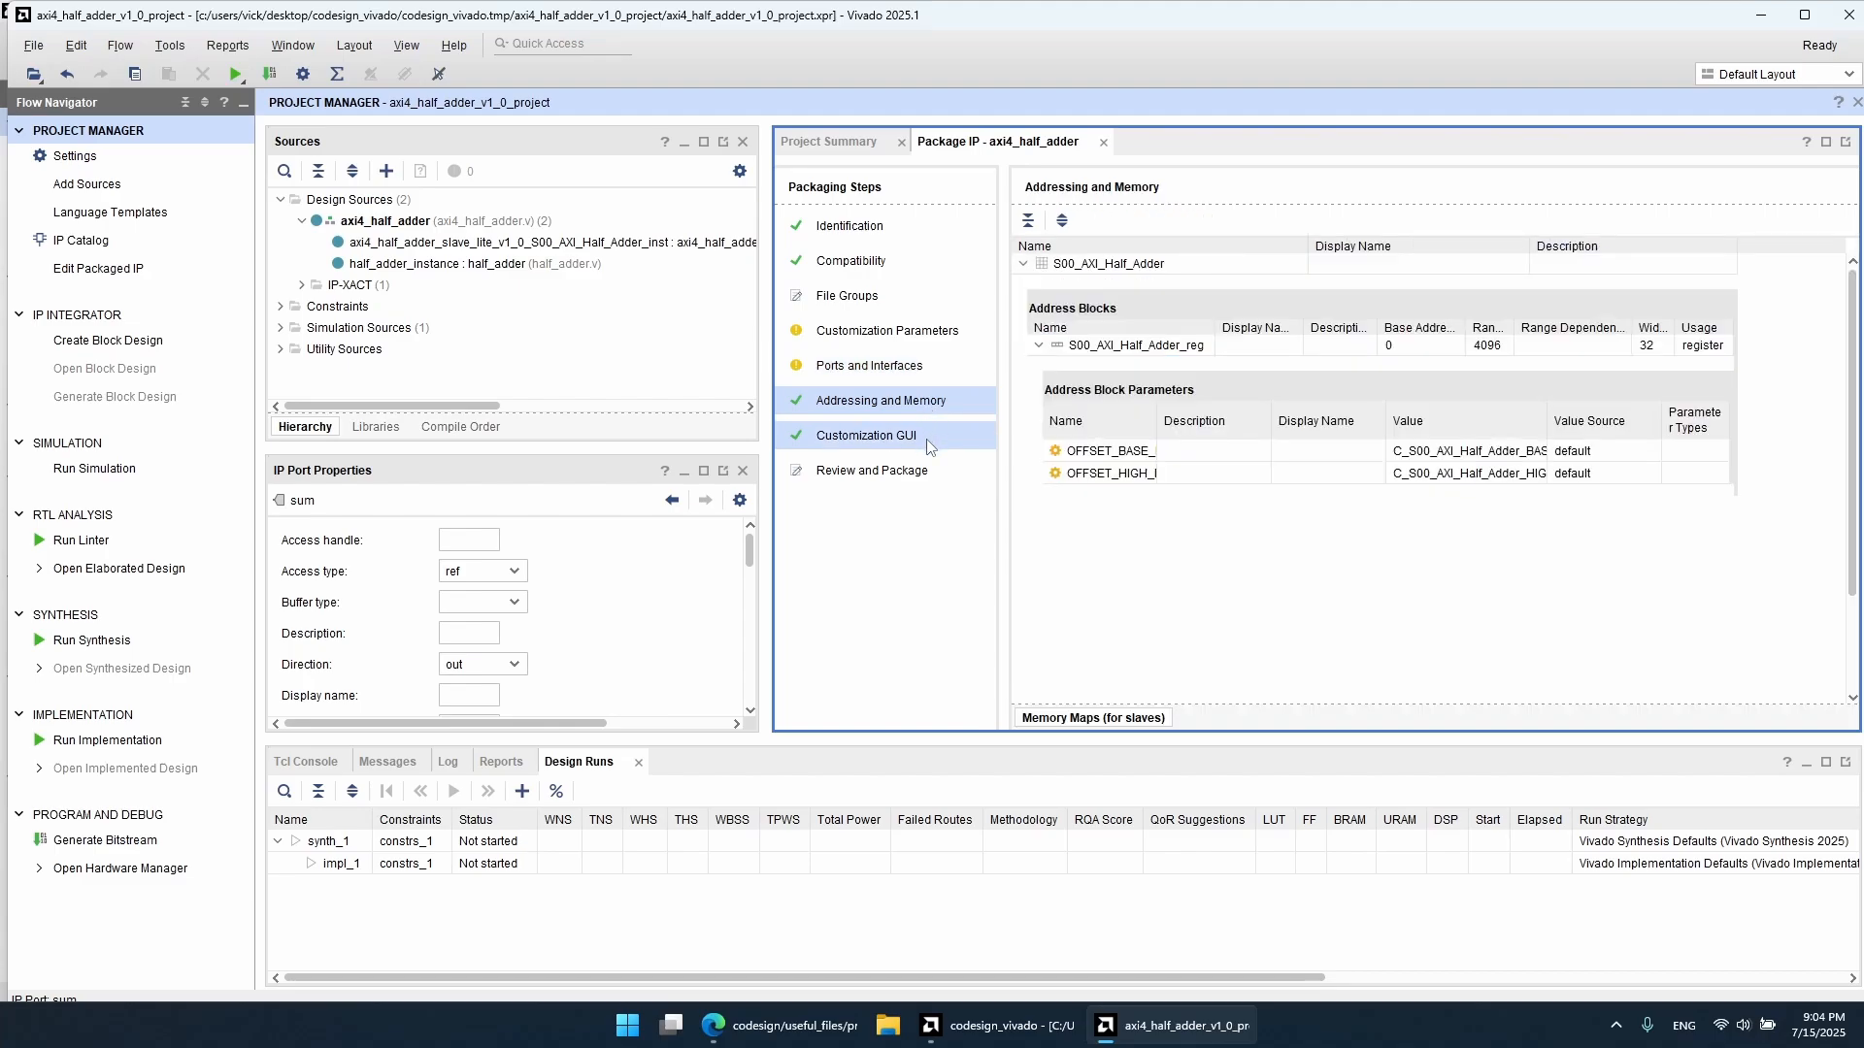
click(930, 442)
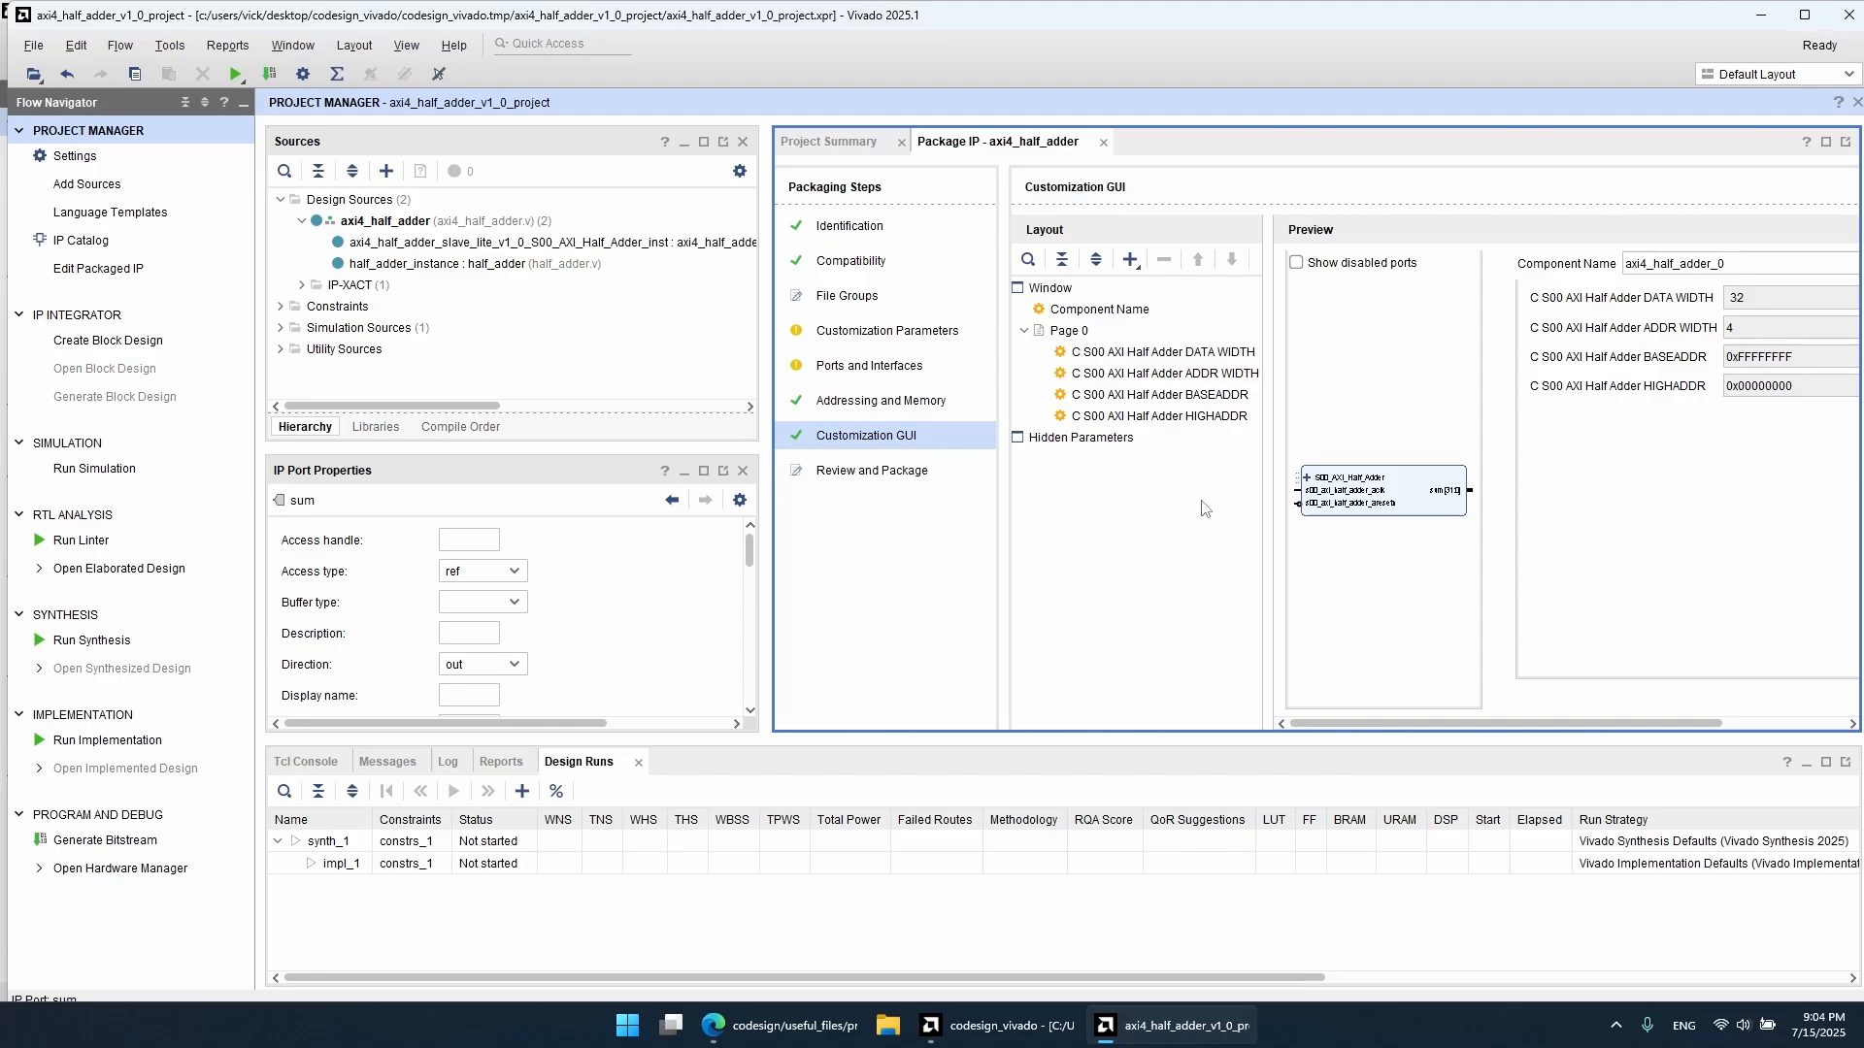
drag(1502, 485, 1647, 485)
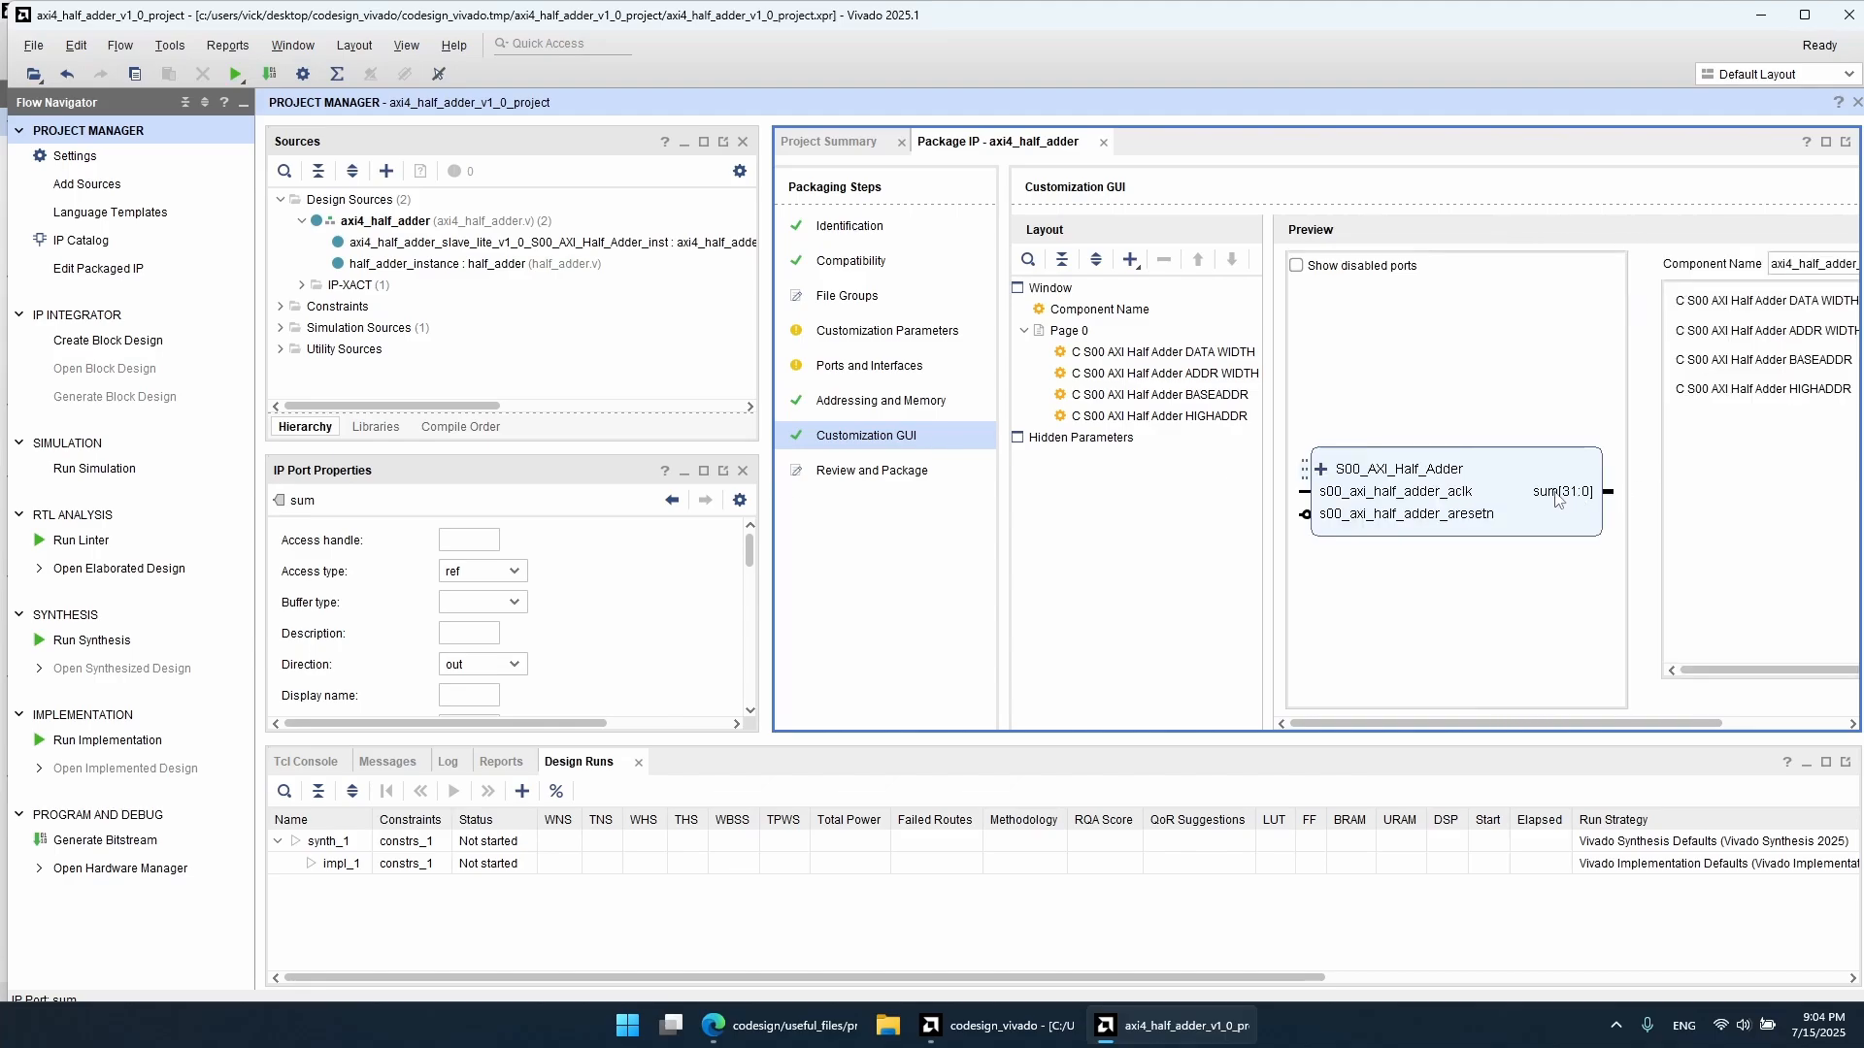
drag(1645, 486, 1556, 485)
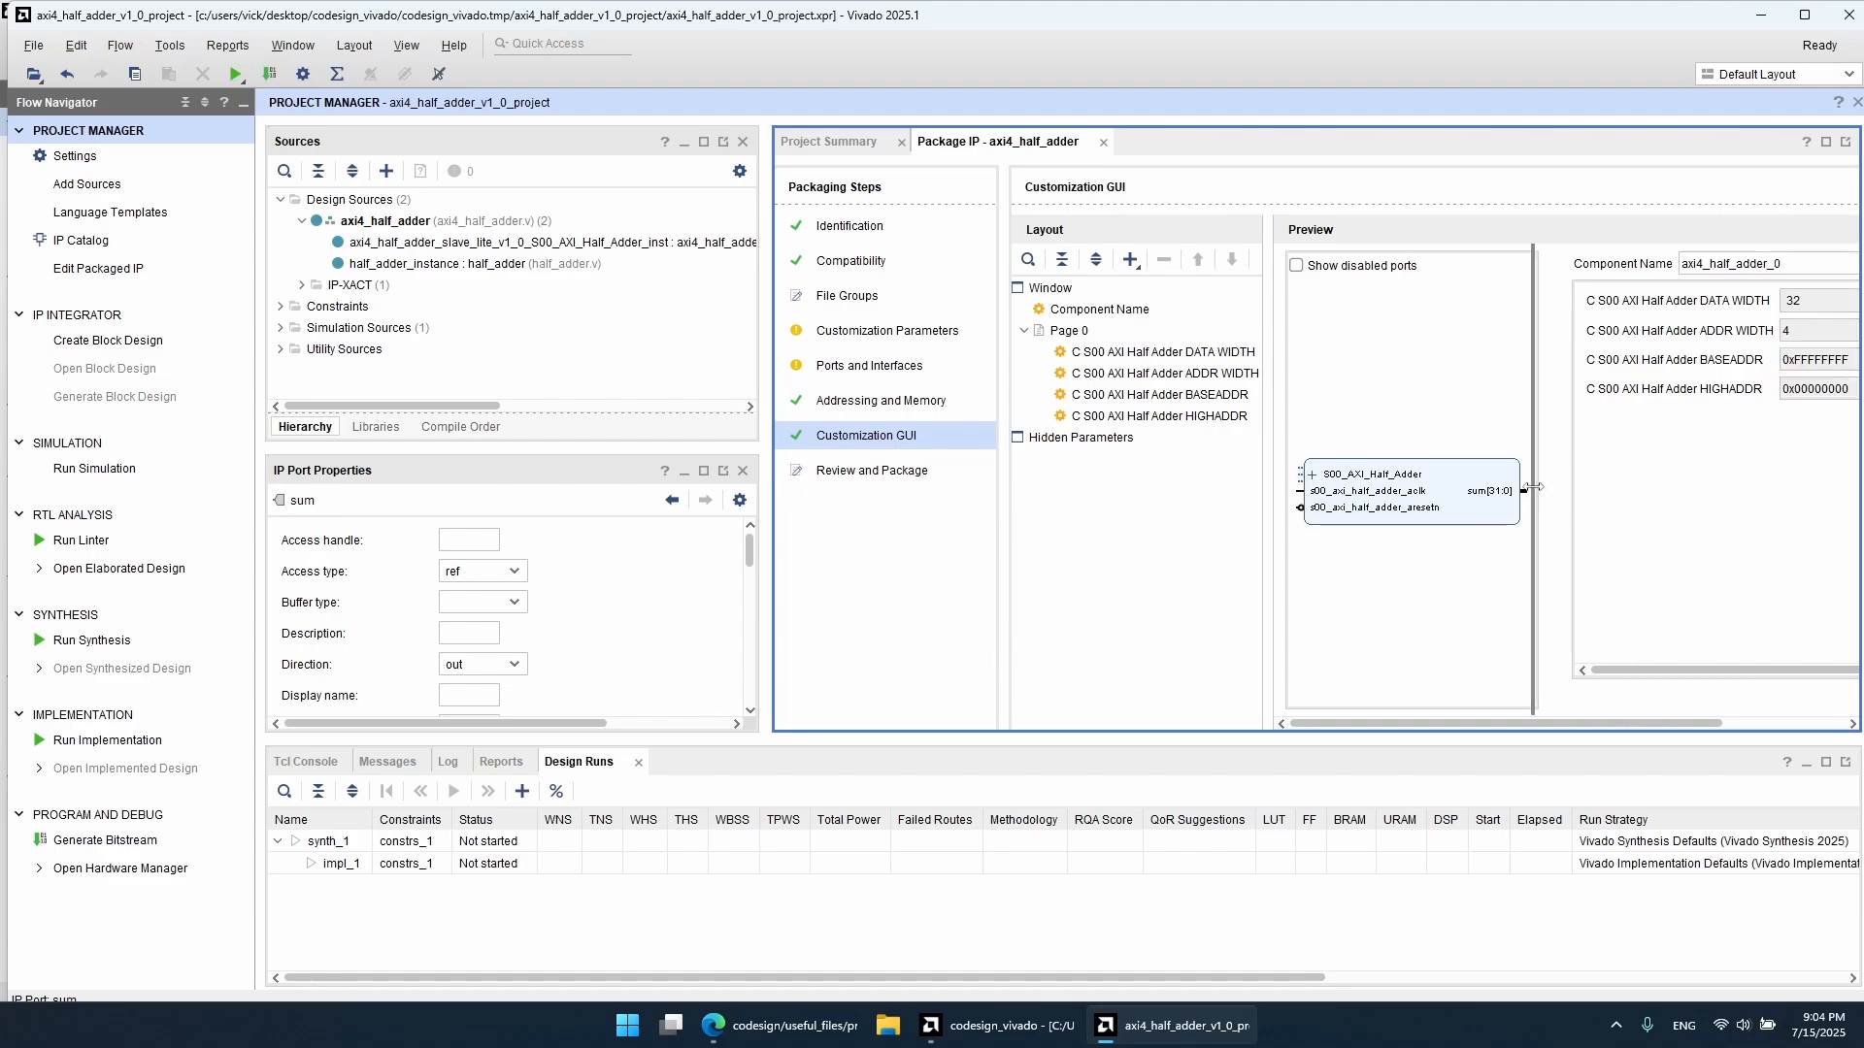
Step: Re-package the axi4_half_adder IP, closing its packaging project and the IP Catalog in the codesign_vivado project
click(908, 479)
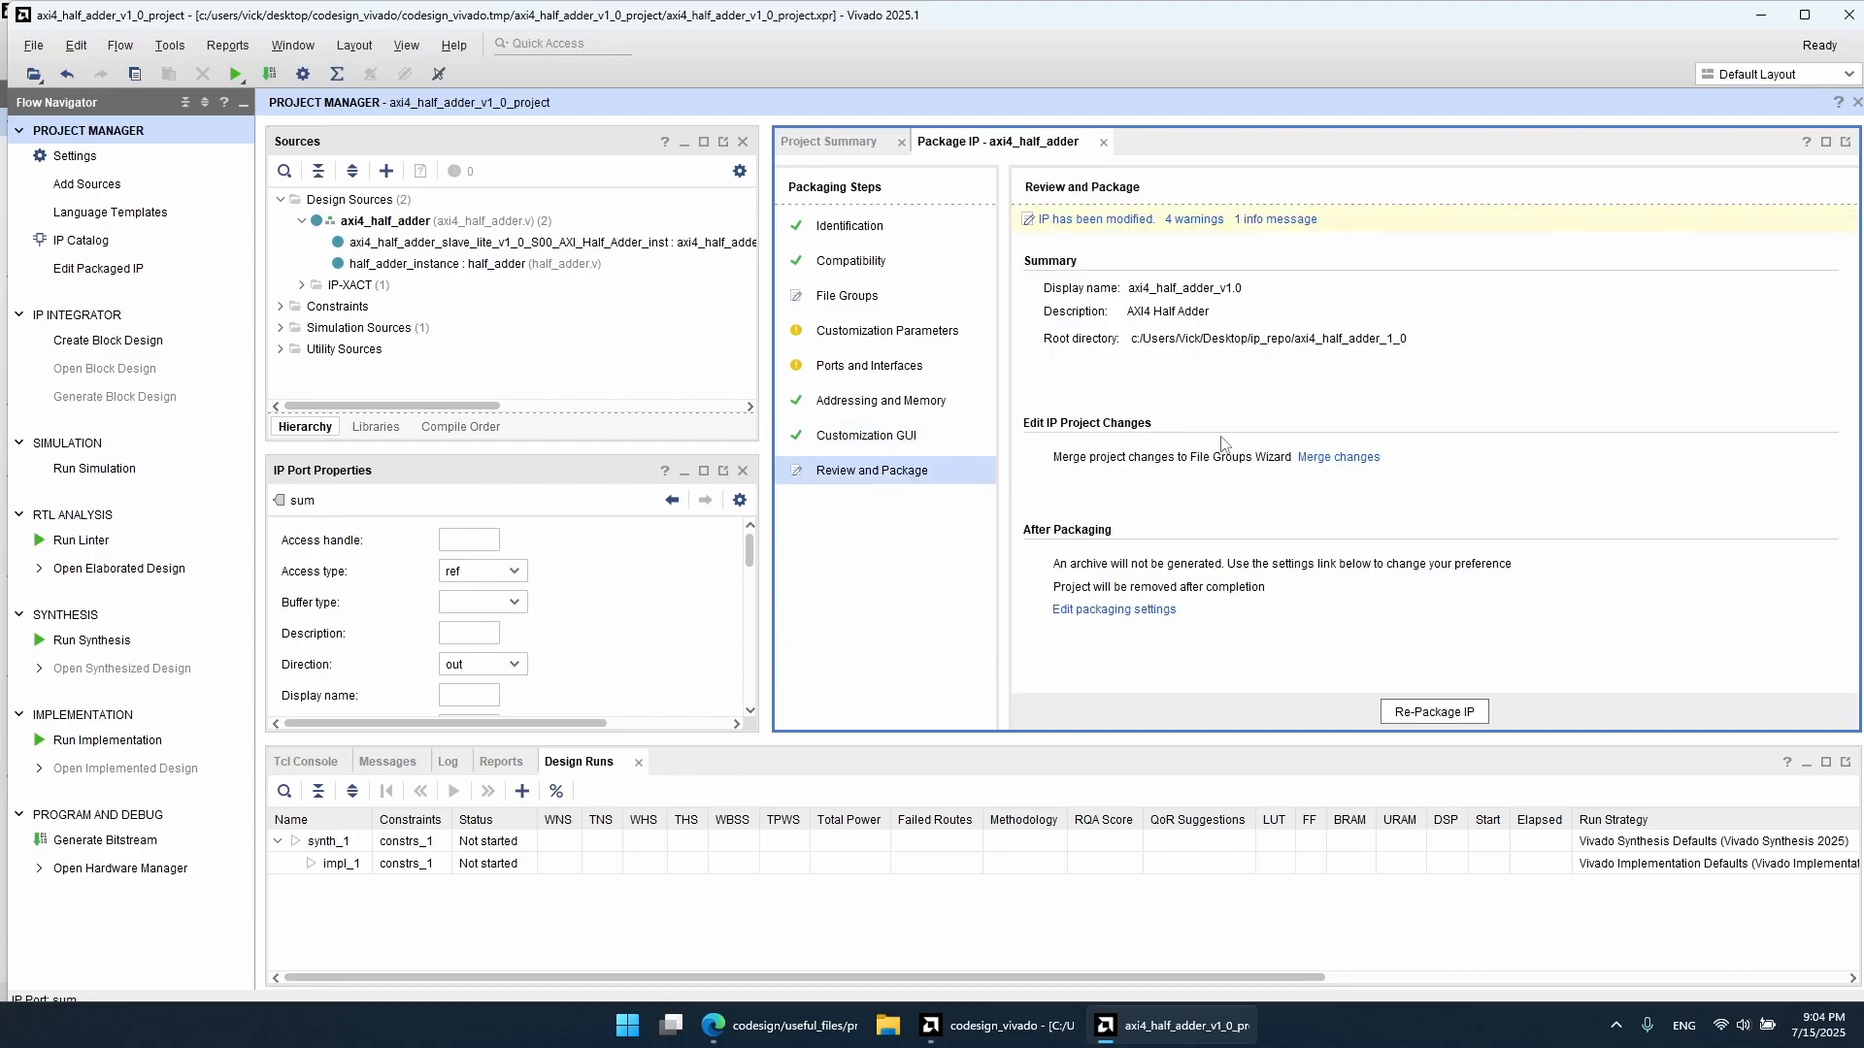
click(1431, 711)
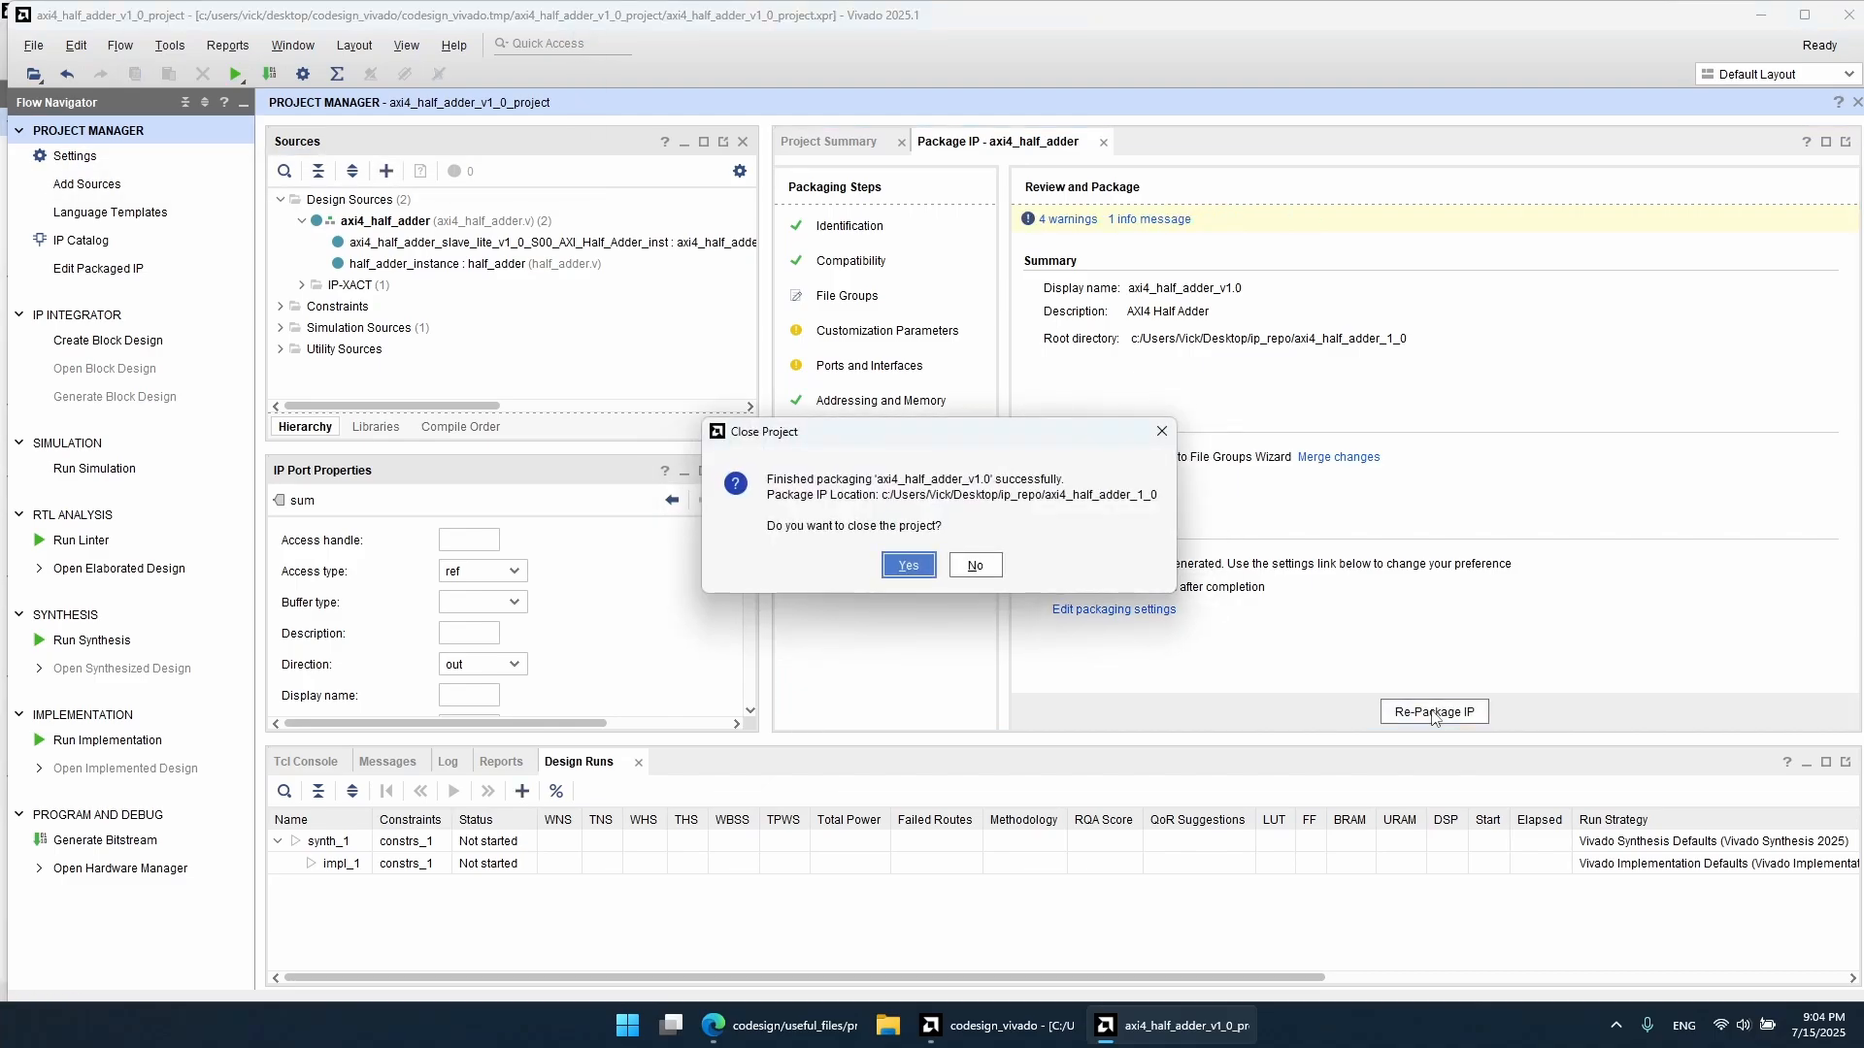
click(907, 567)
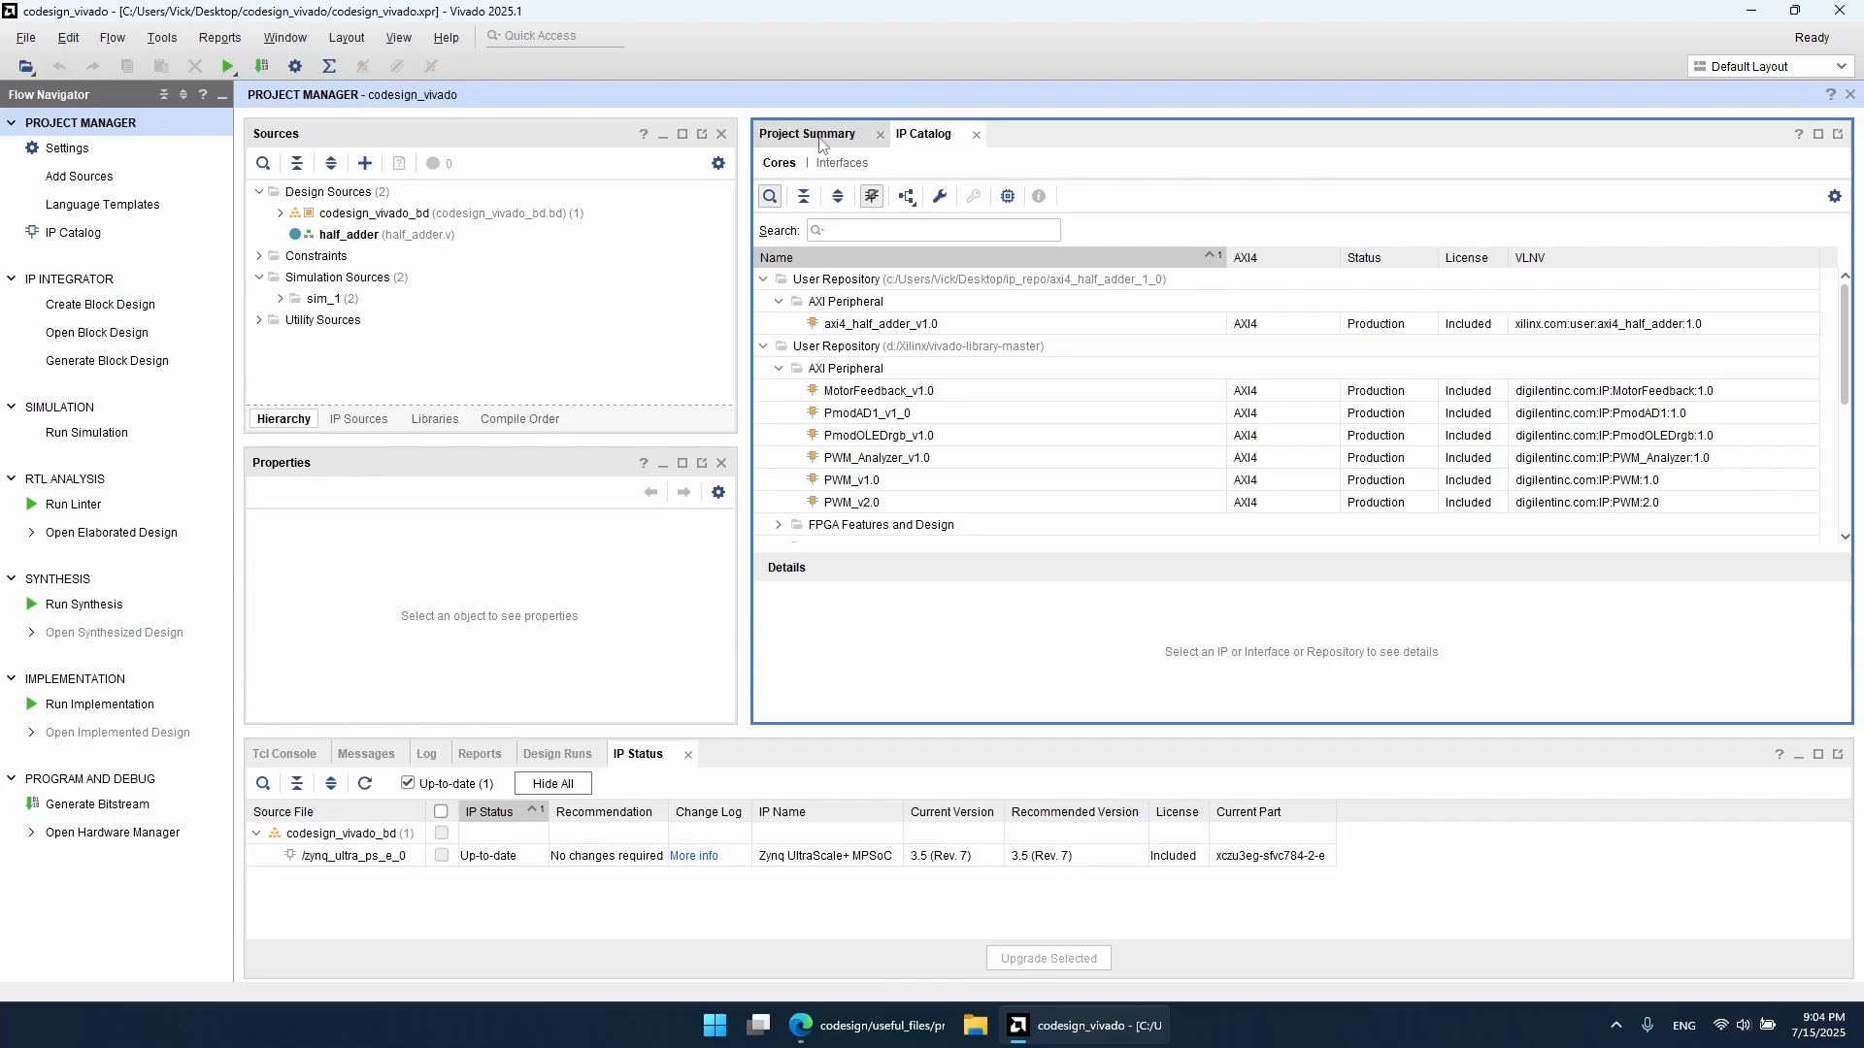
middle_click(959, 138)
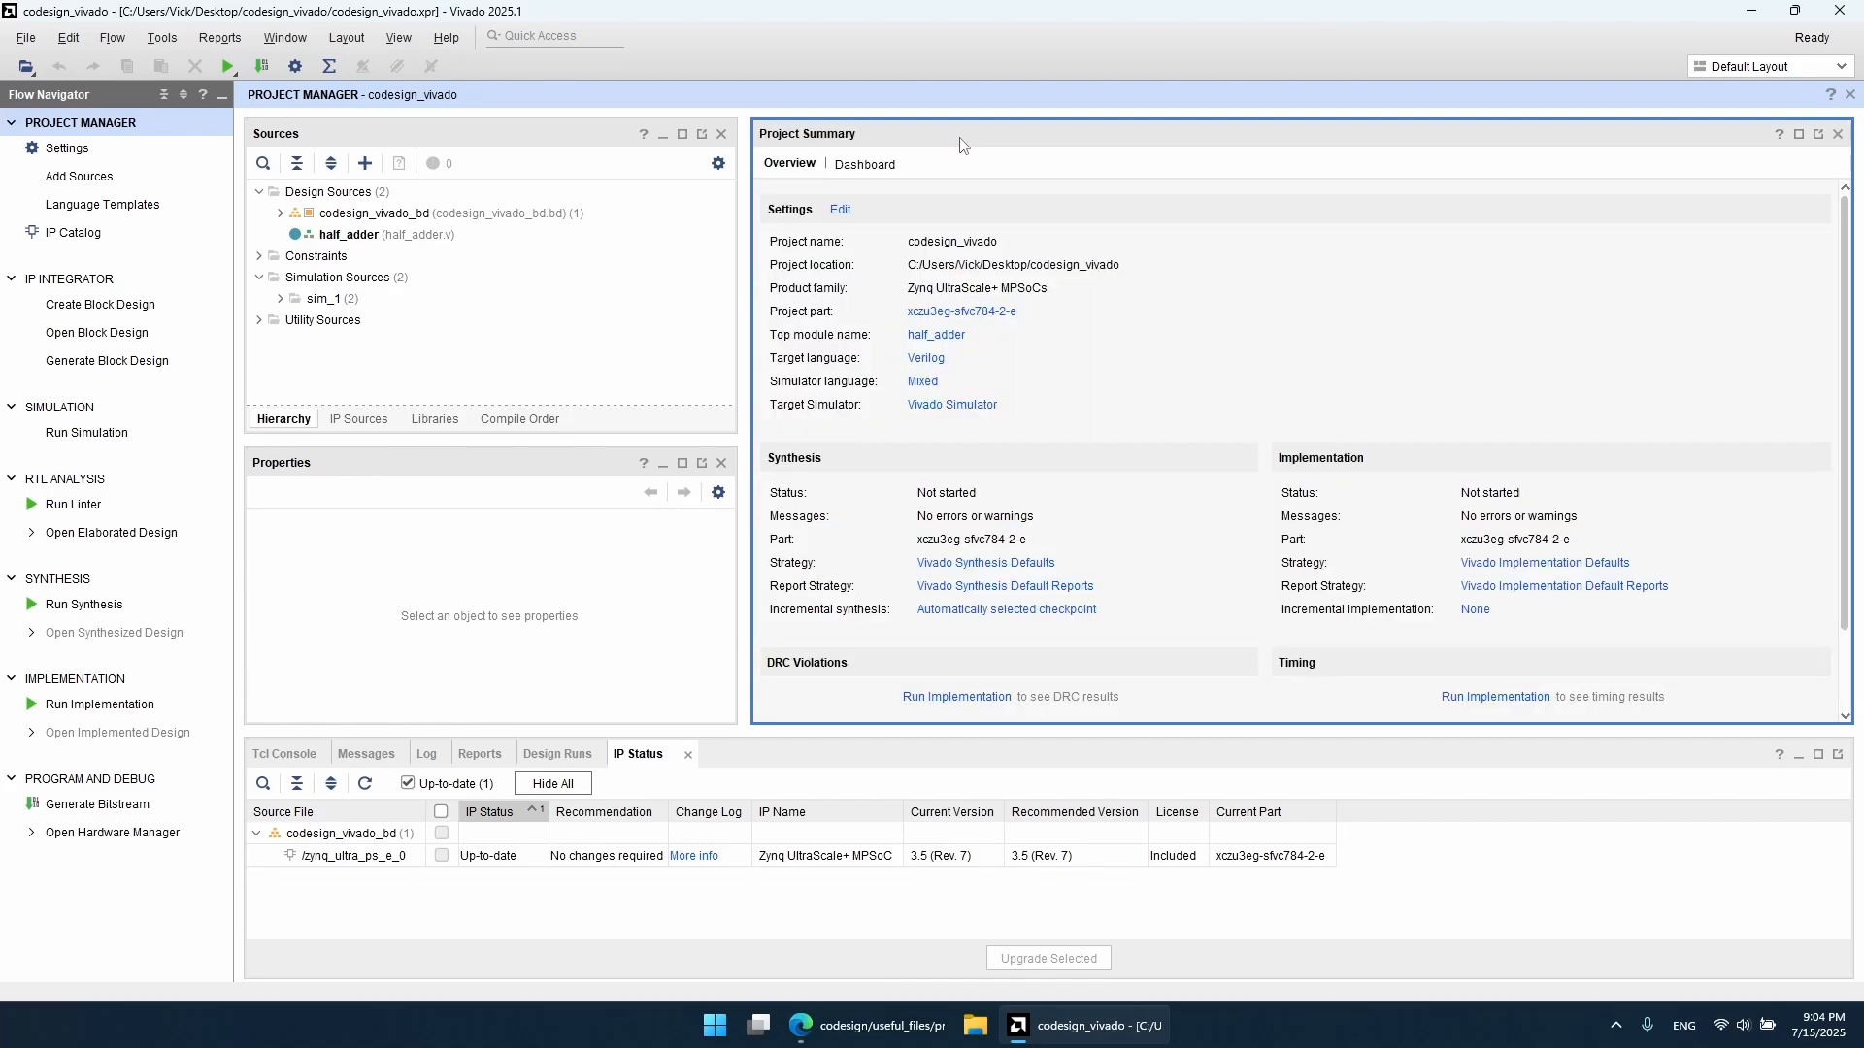
Step: Open the codesign_vivado_bd block design and add the axi4_half_adder_v1.0 IP to it
double_click(367, 214)
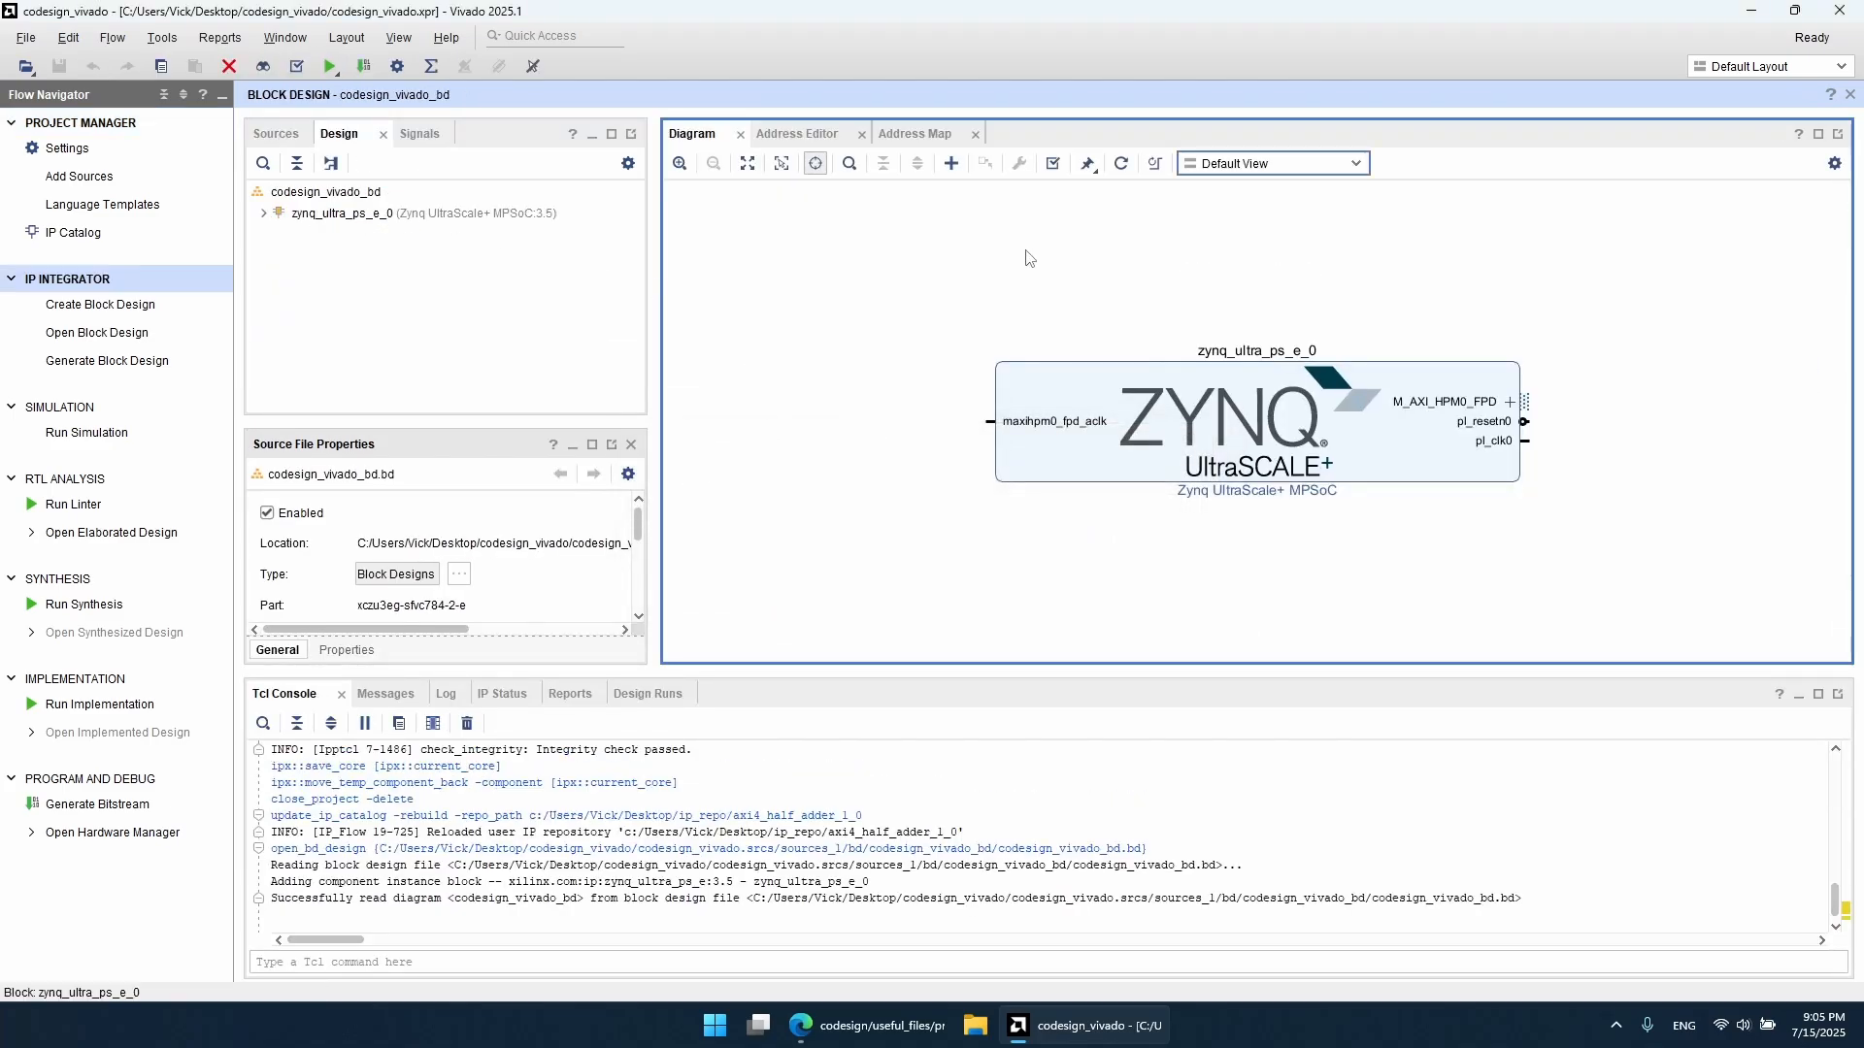
click(953, 165)
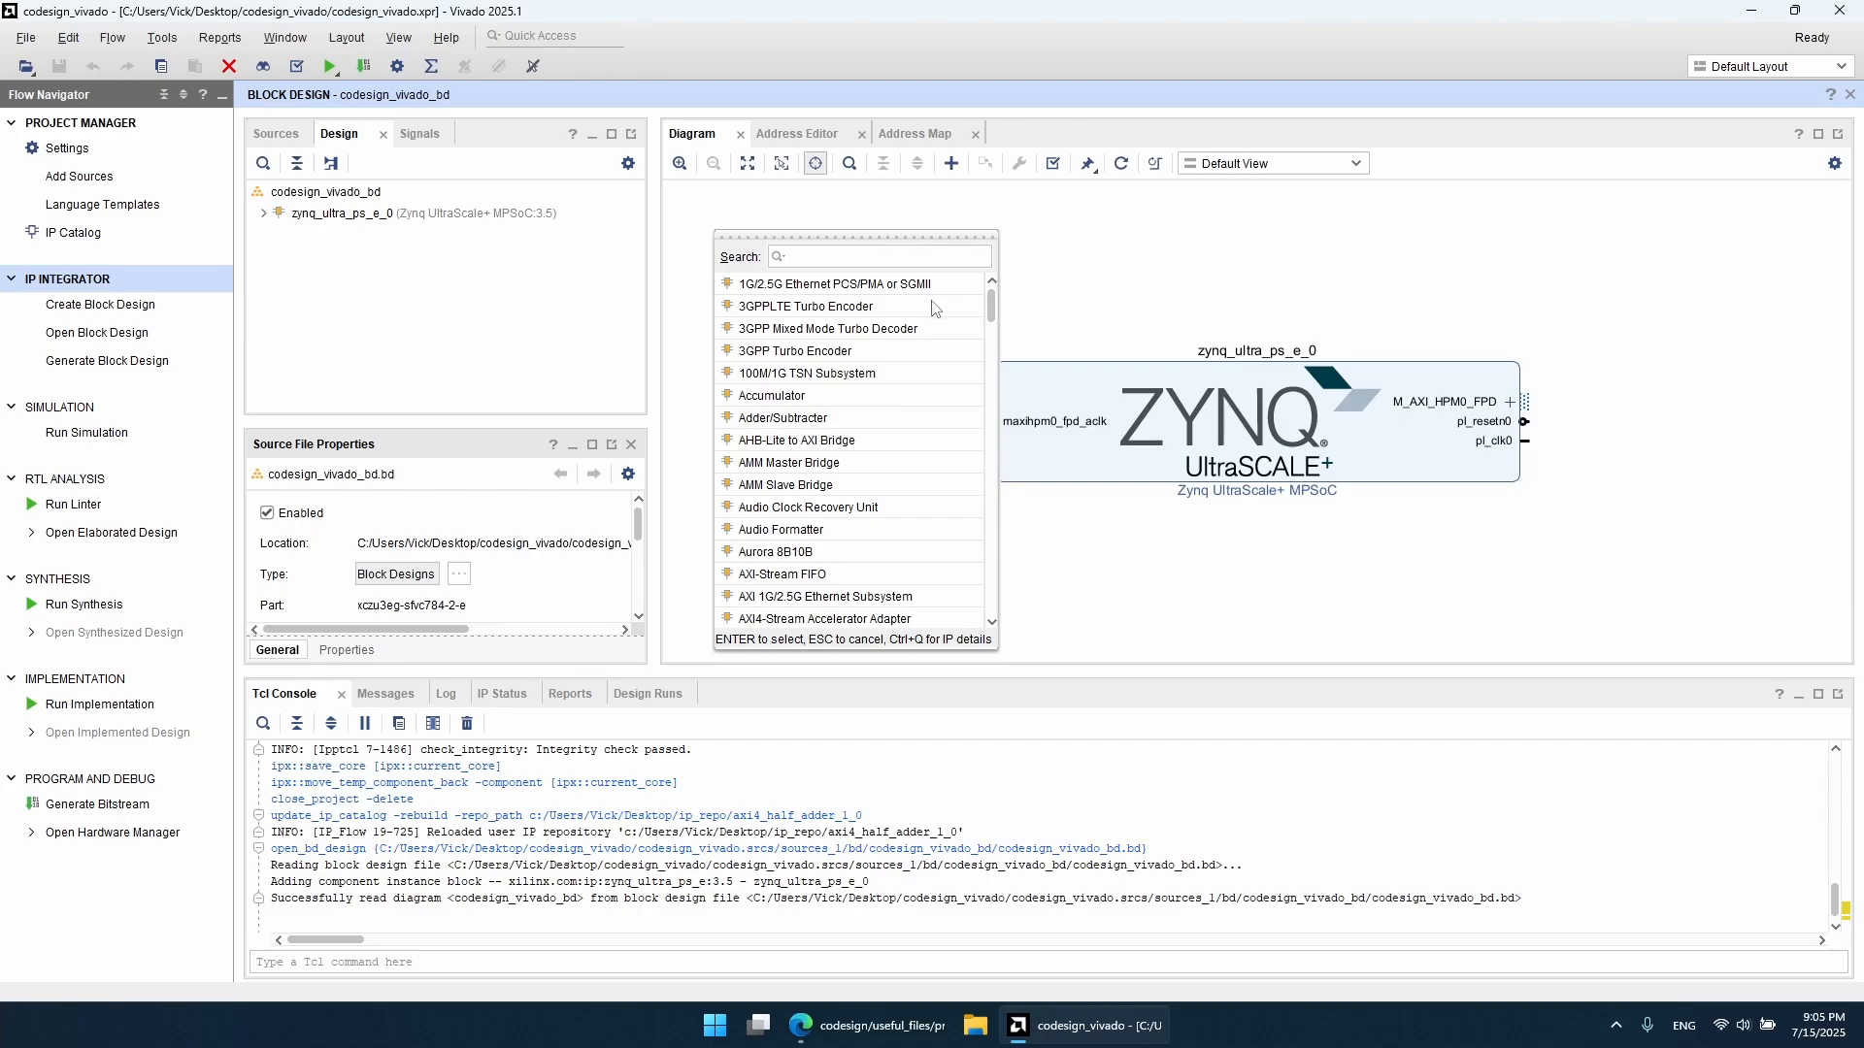
text(axi4)
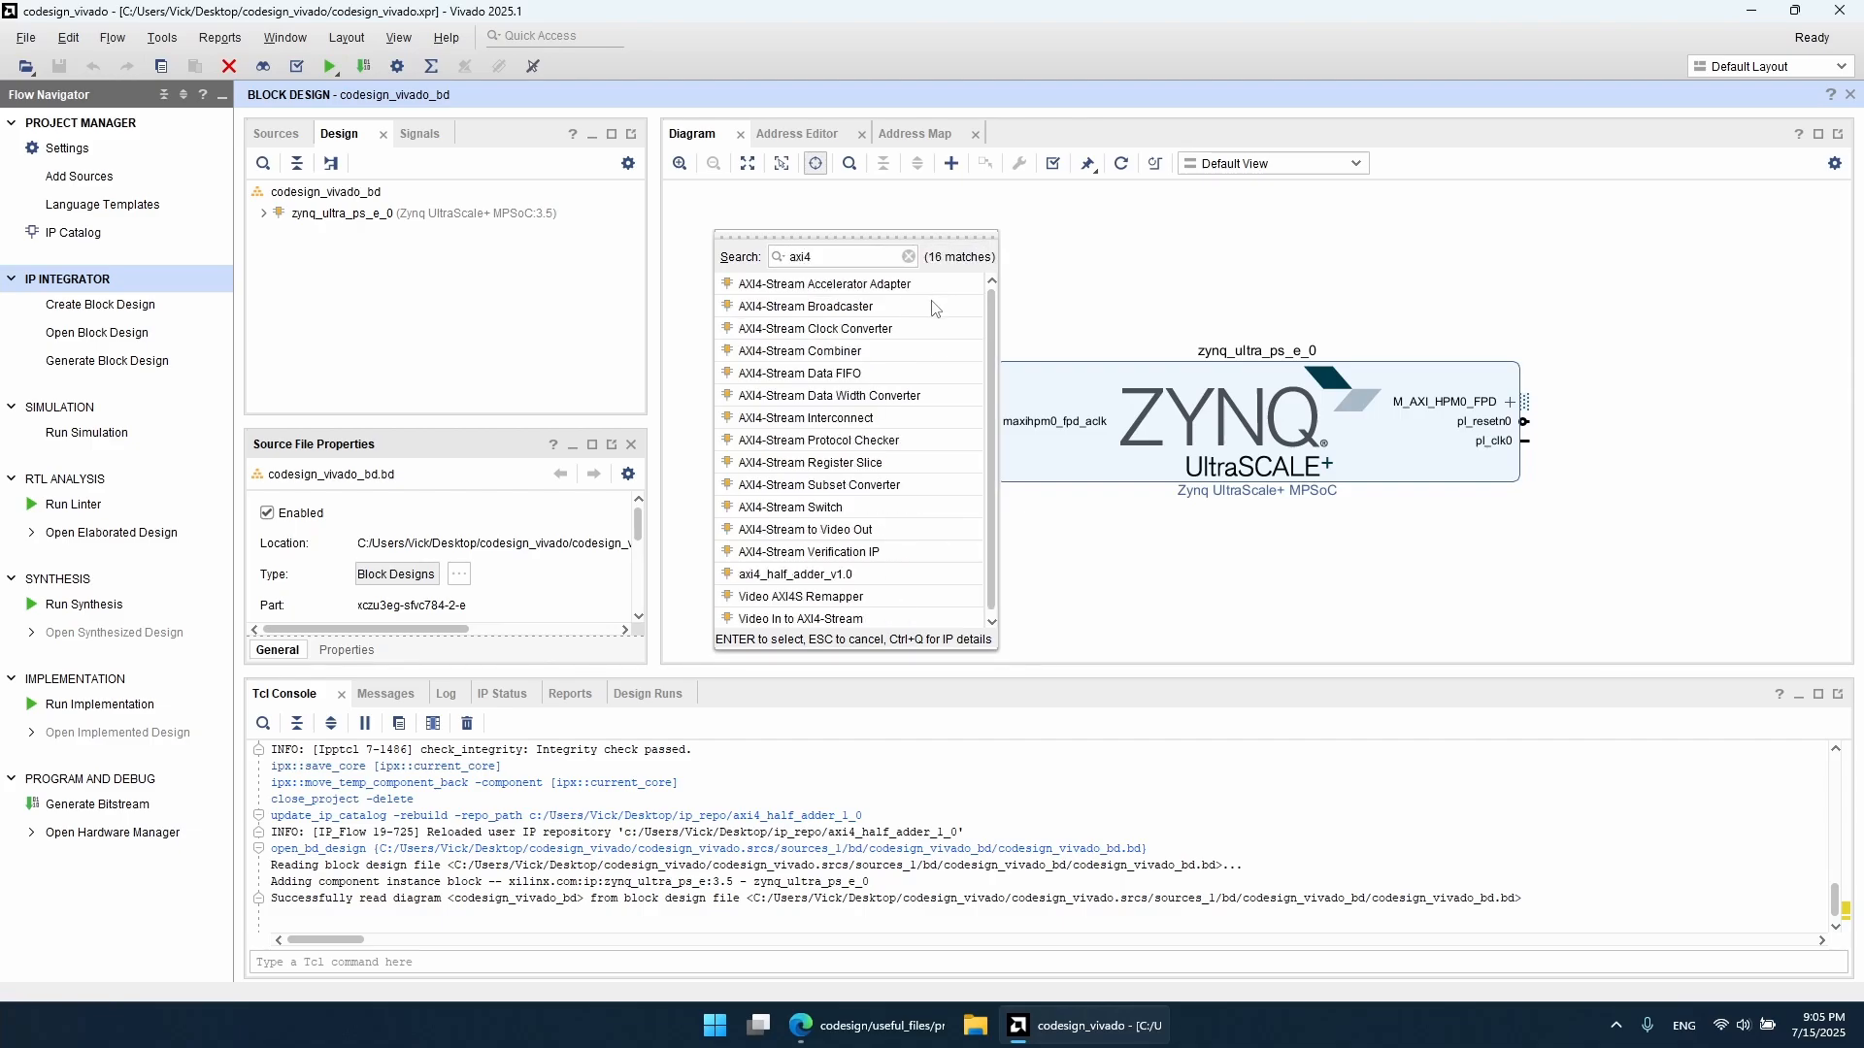
double_click(862, 584)
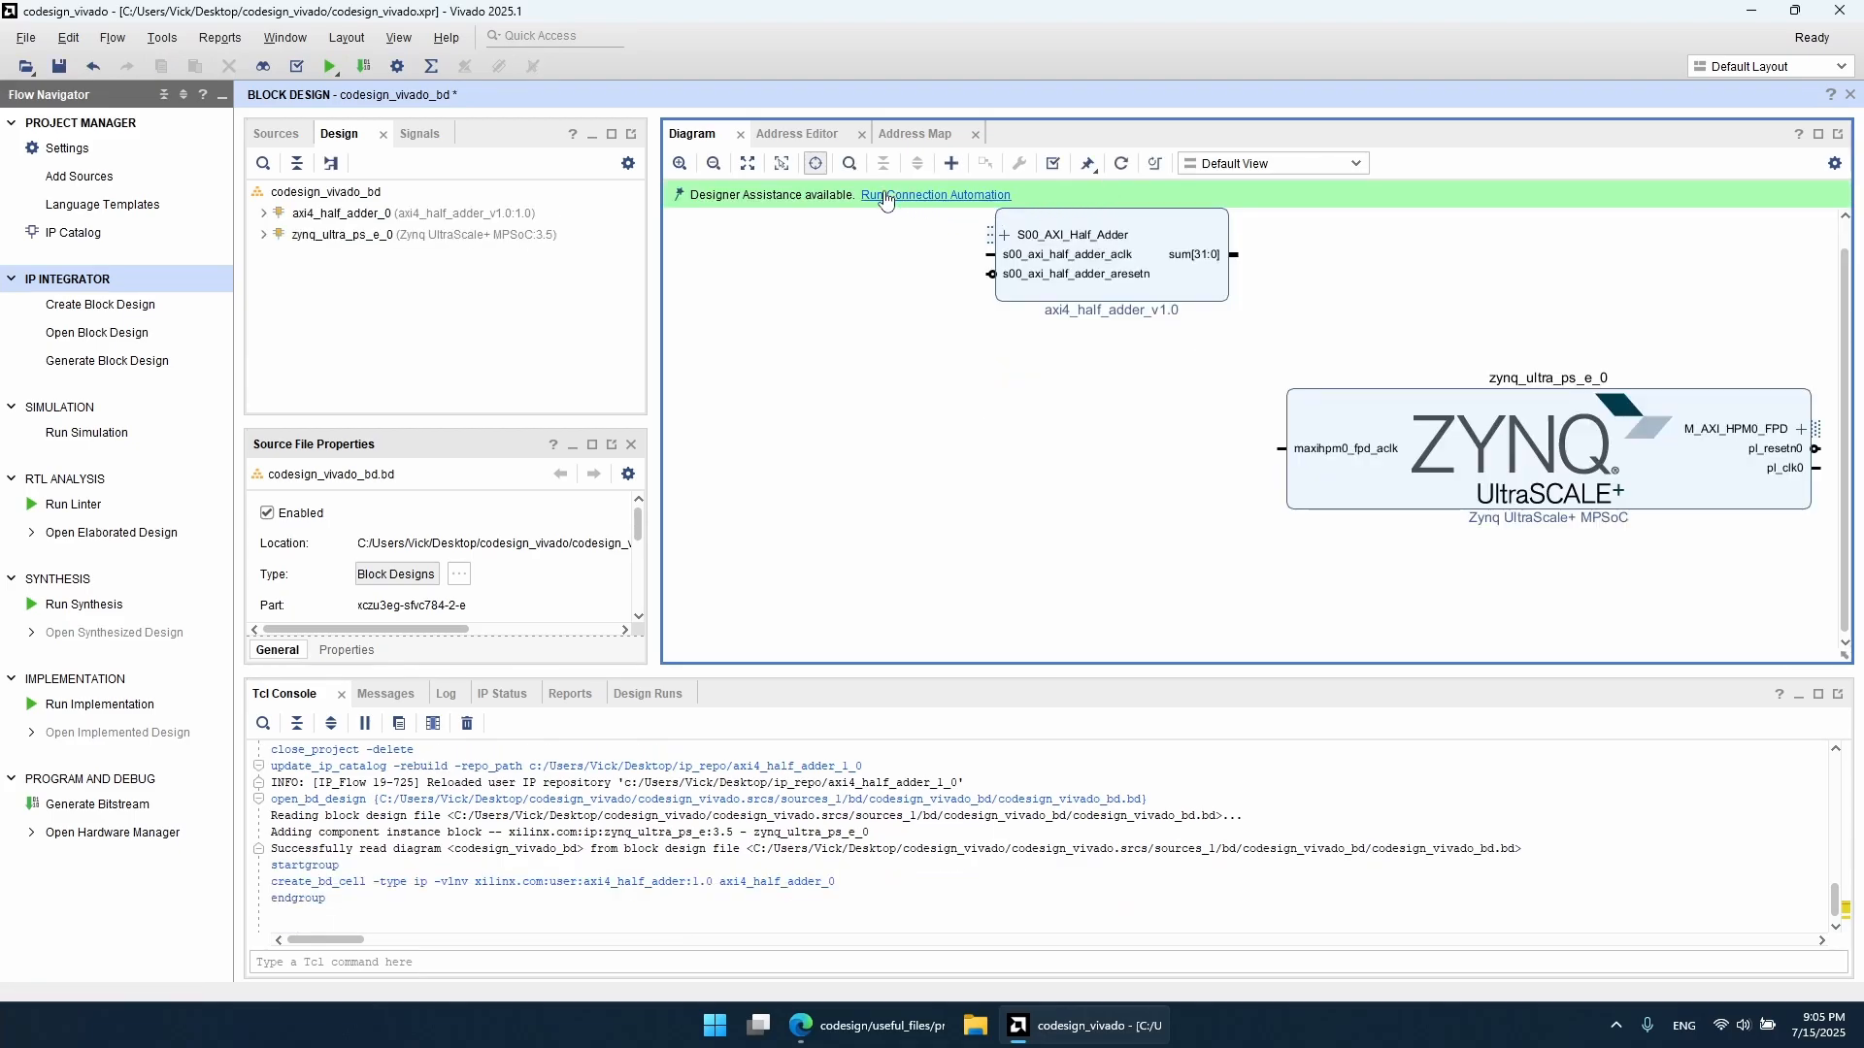
Step: Run connection automation for the S00_AXI_Half_Adder interface with all clock sources on Auto, and regenerate the diagram layout
click(951, 196)
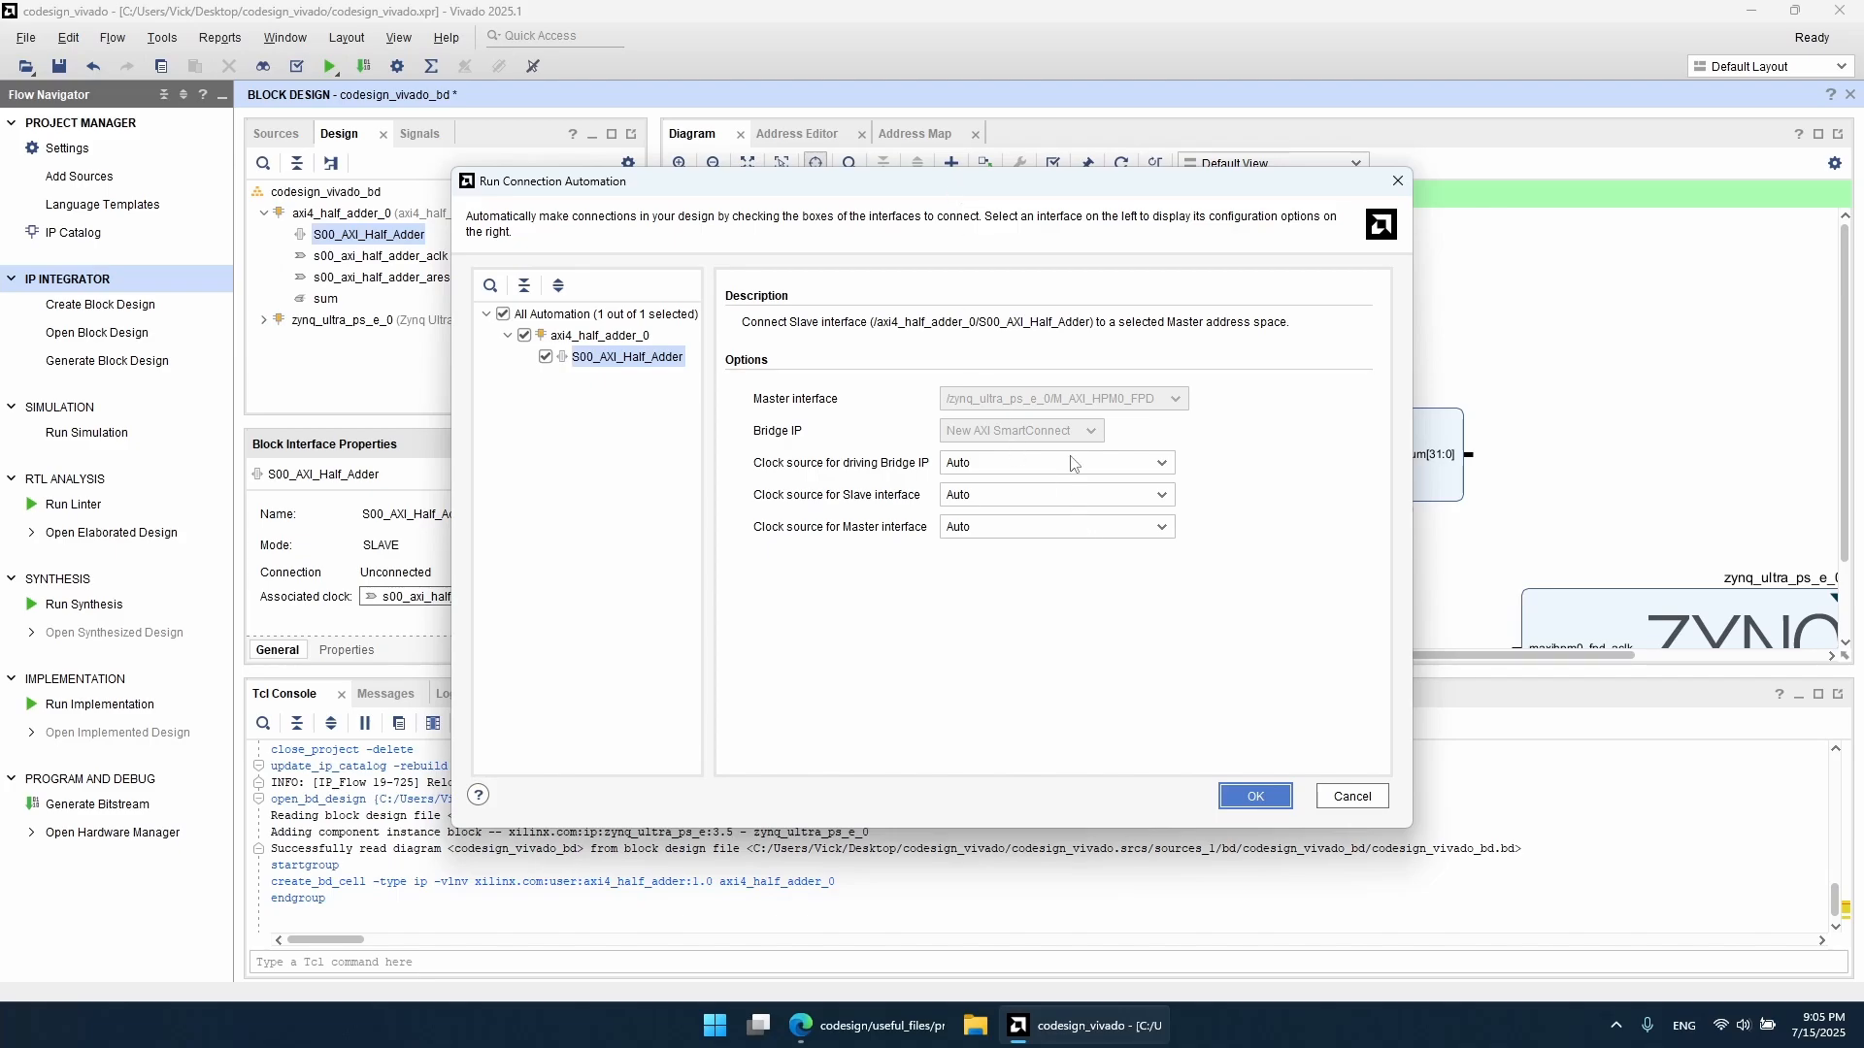
click(1234, 798)
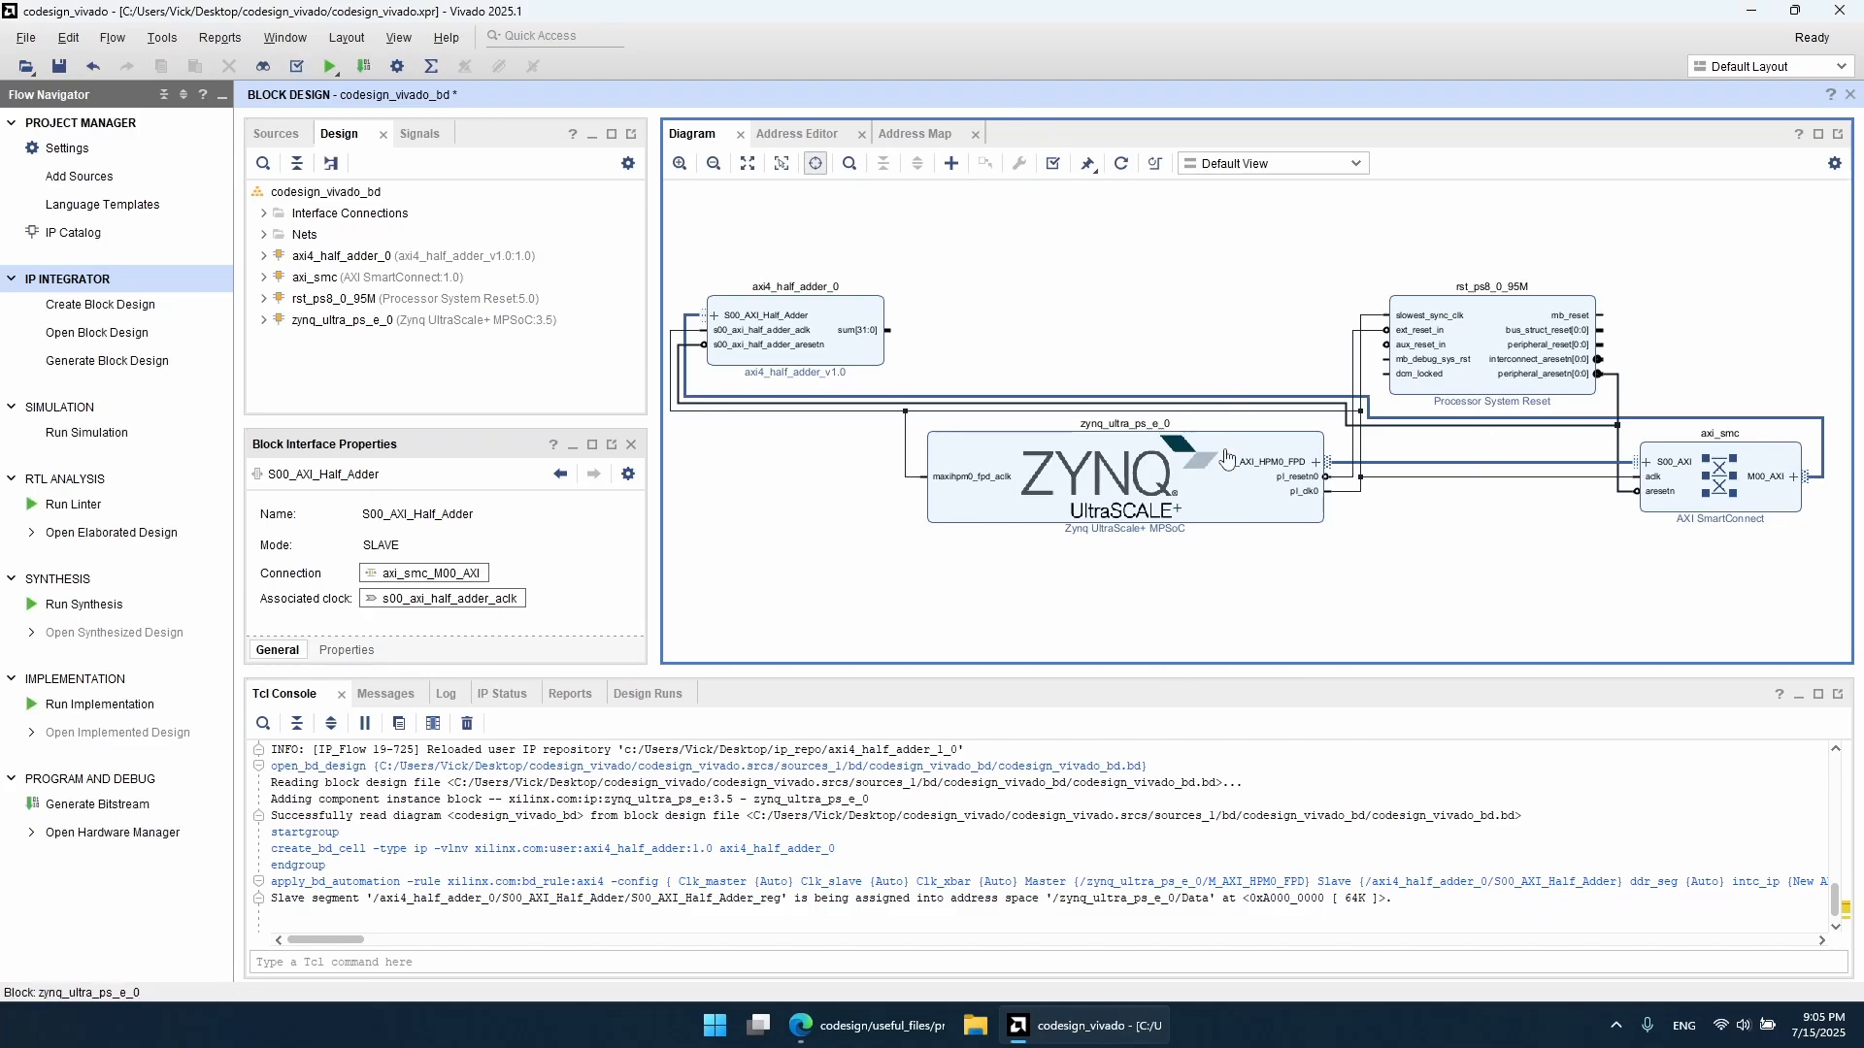
click(1121, 163)
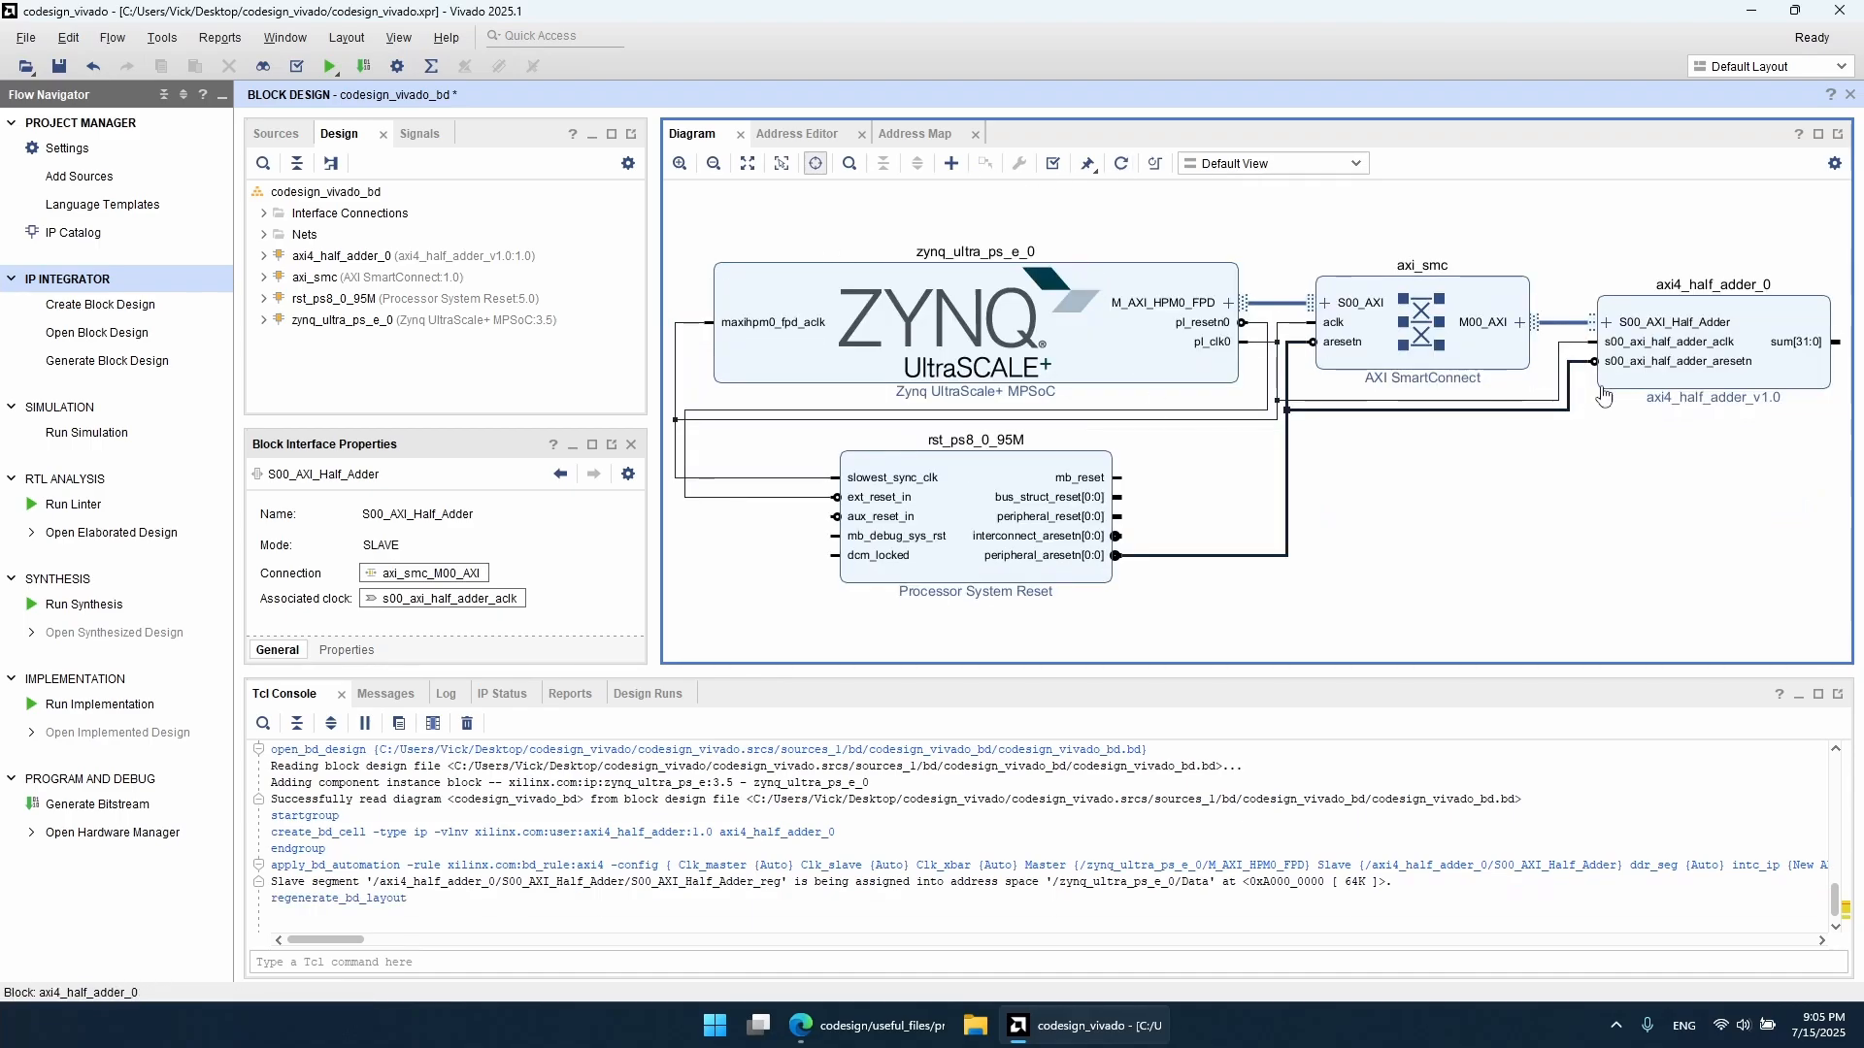
click(1809, 379)
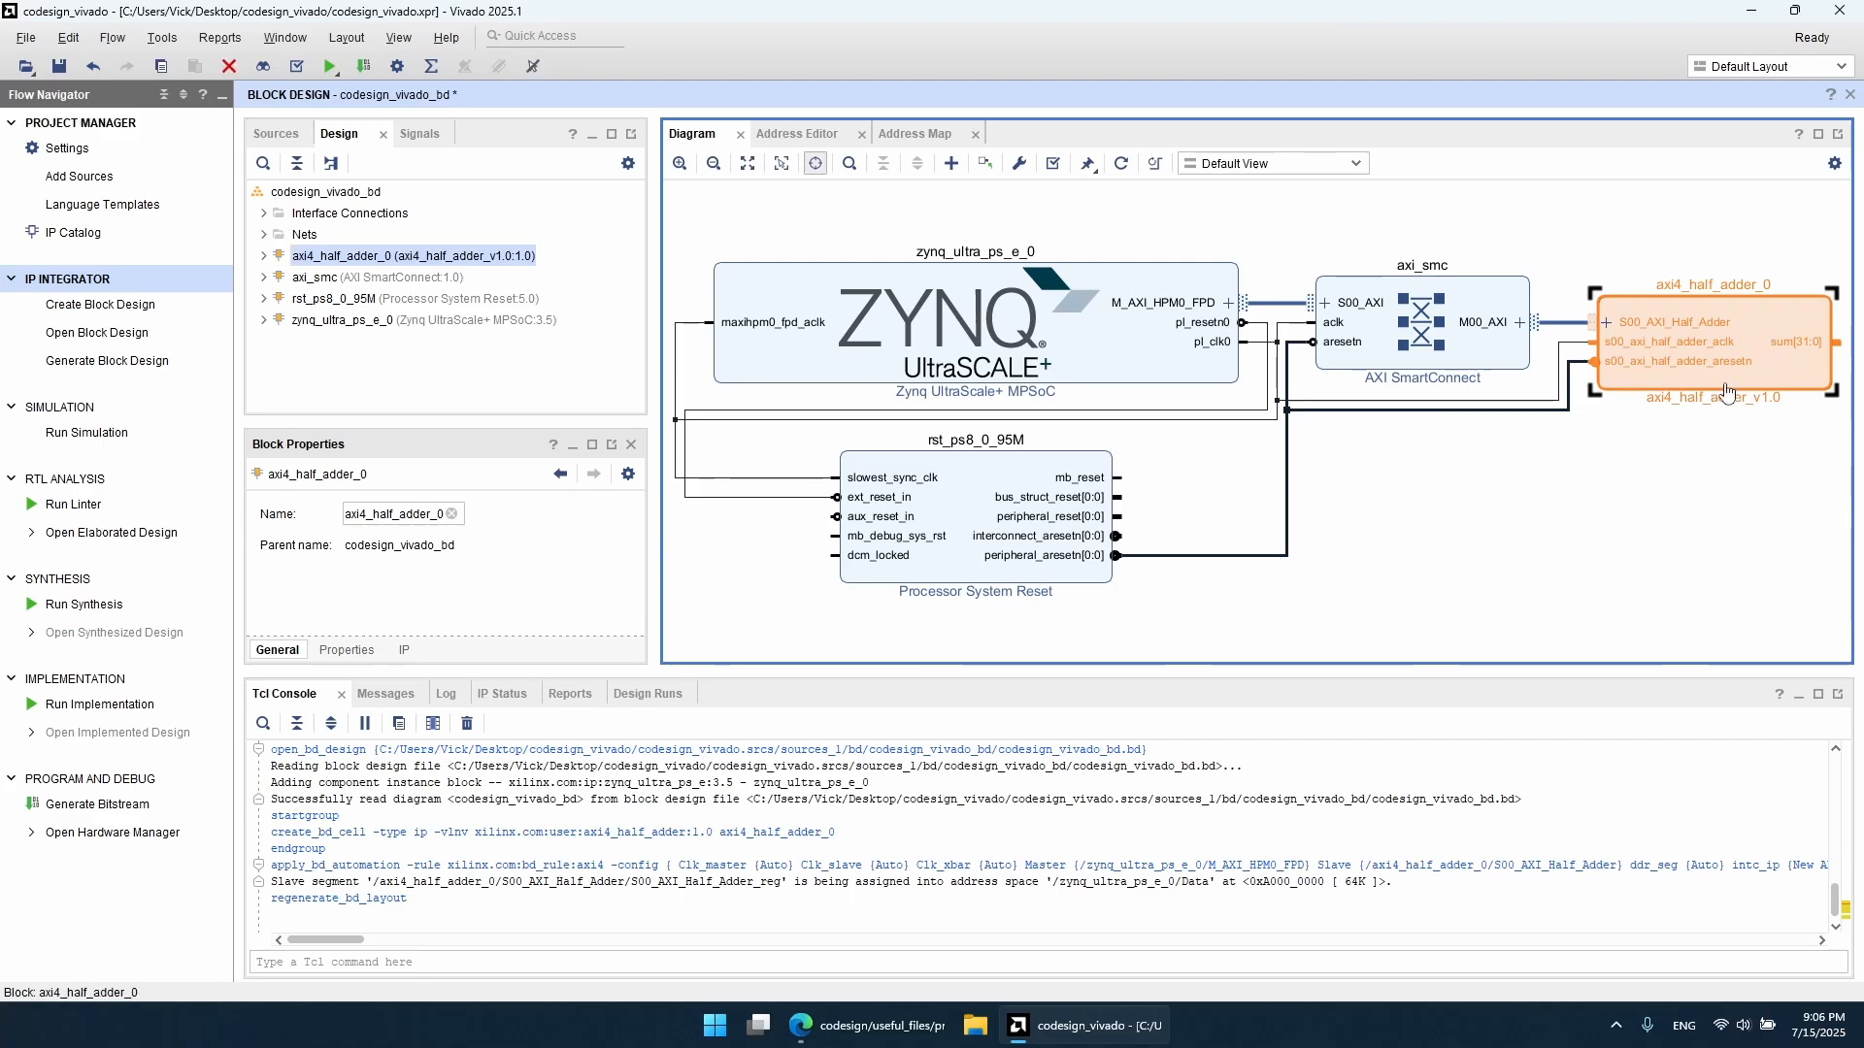
click(1756, 453)
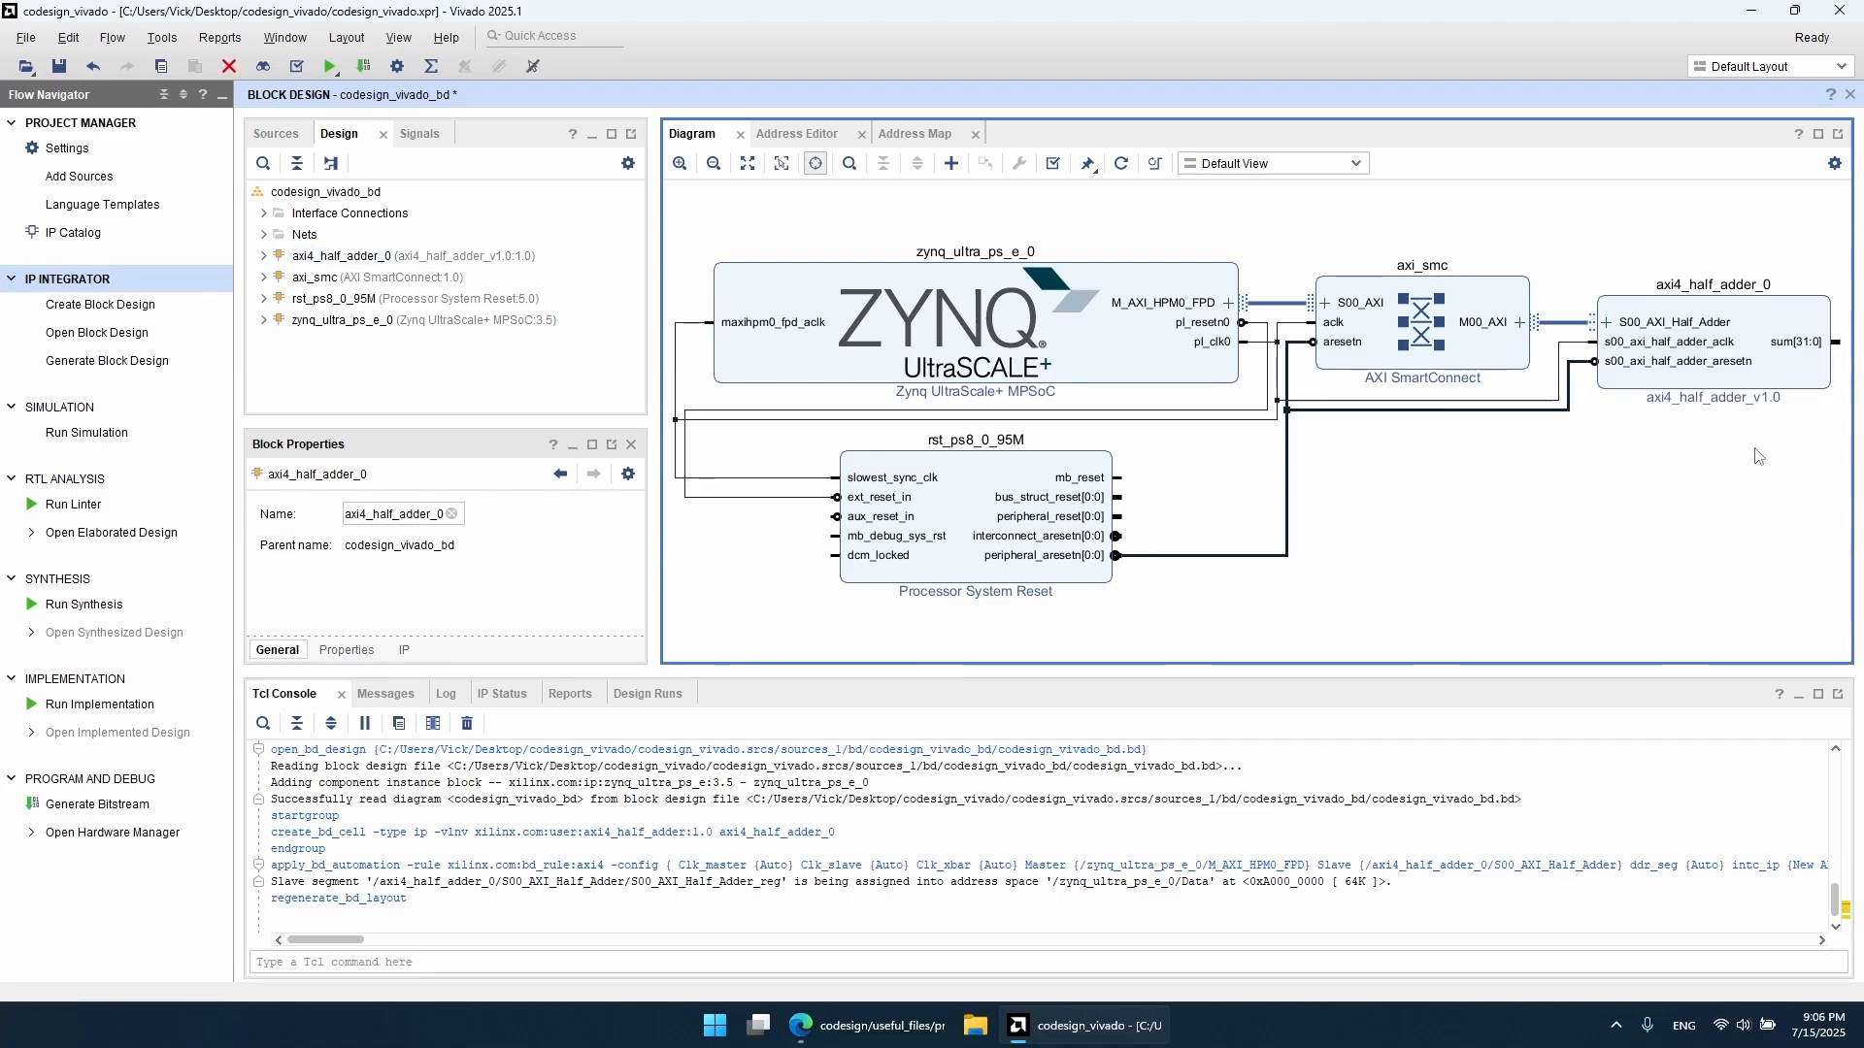
click(1796, 351)
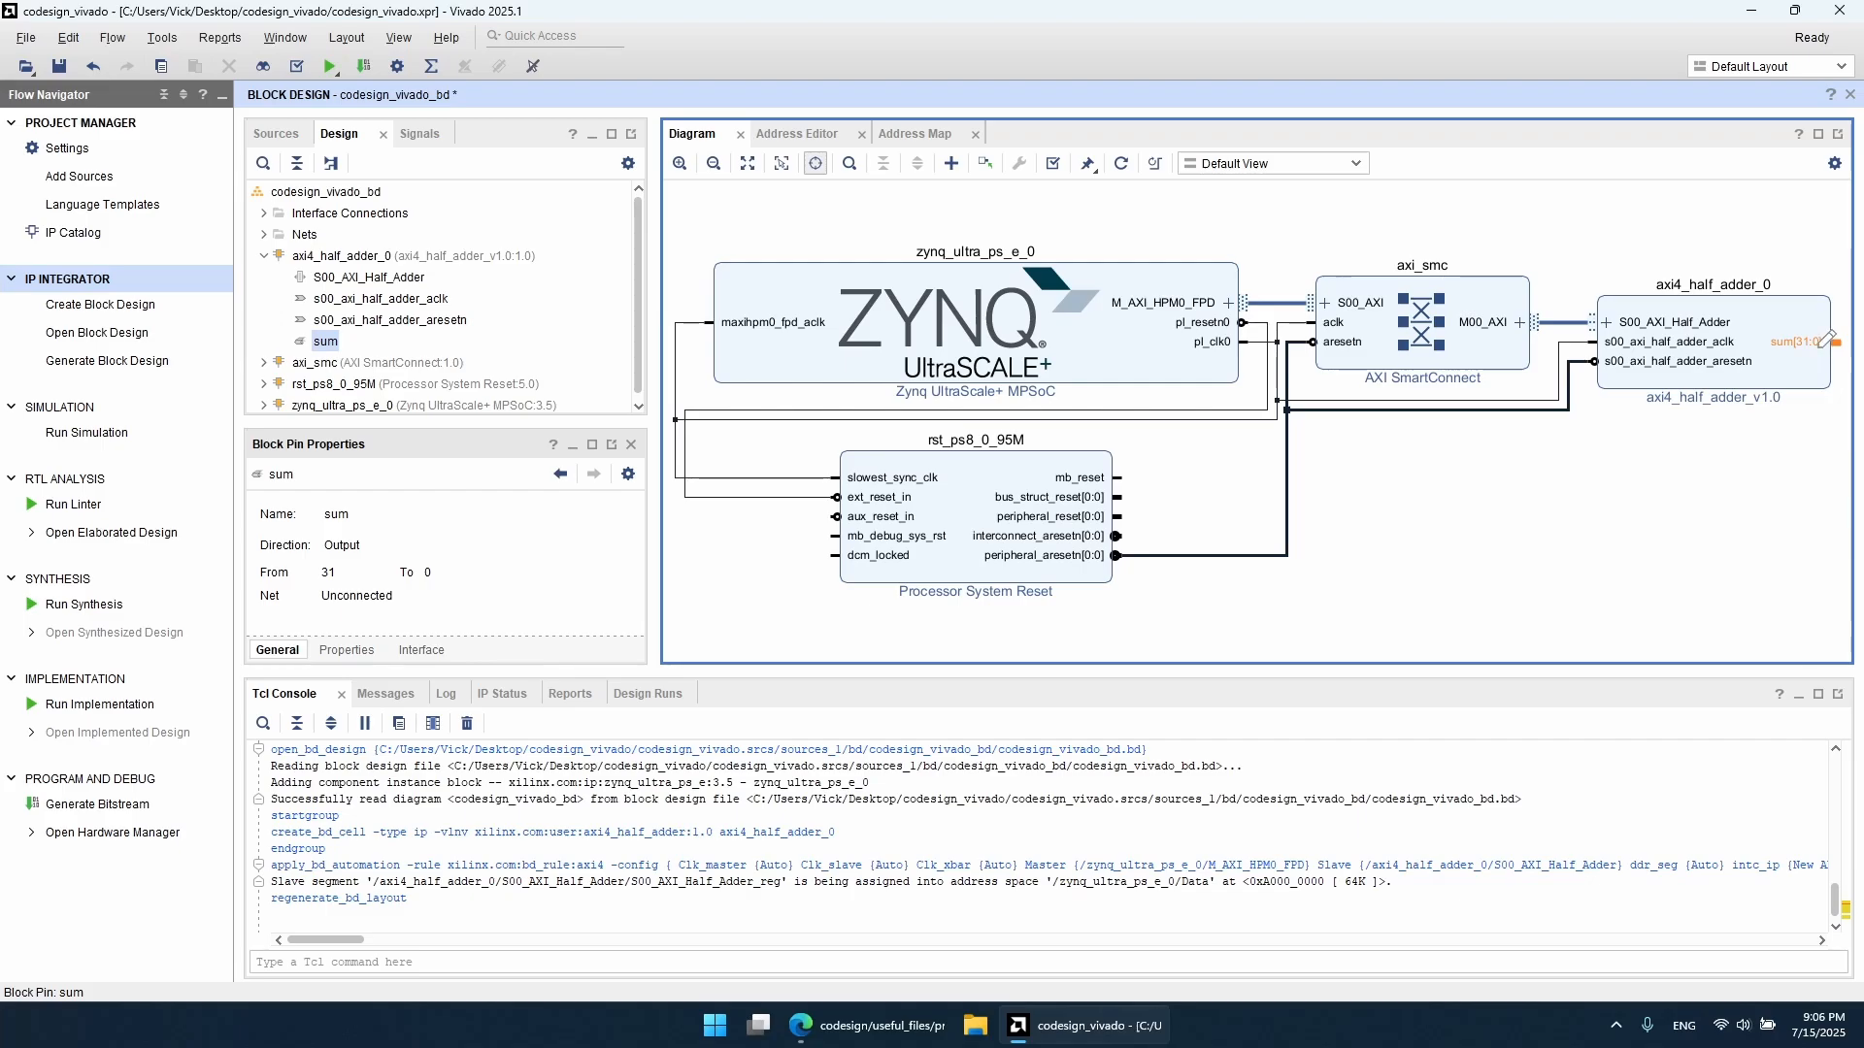
click(813, 631)
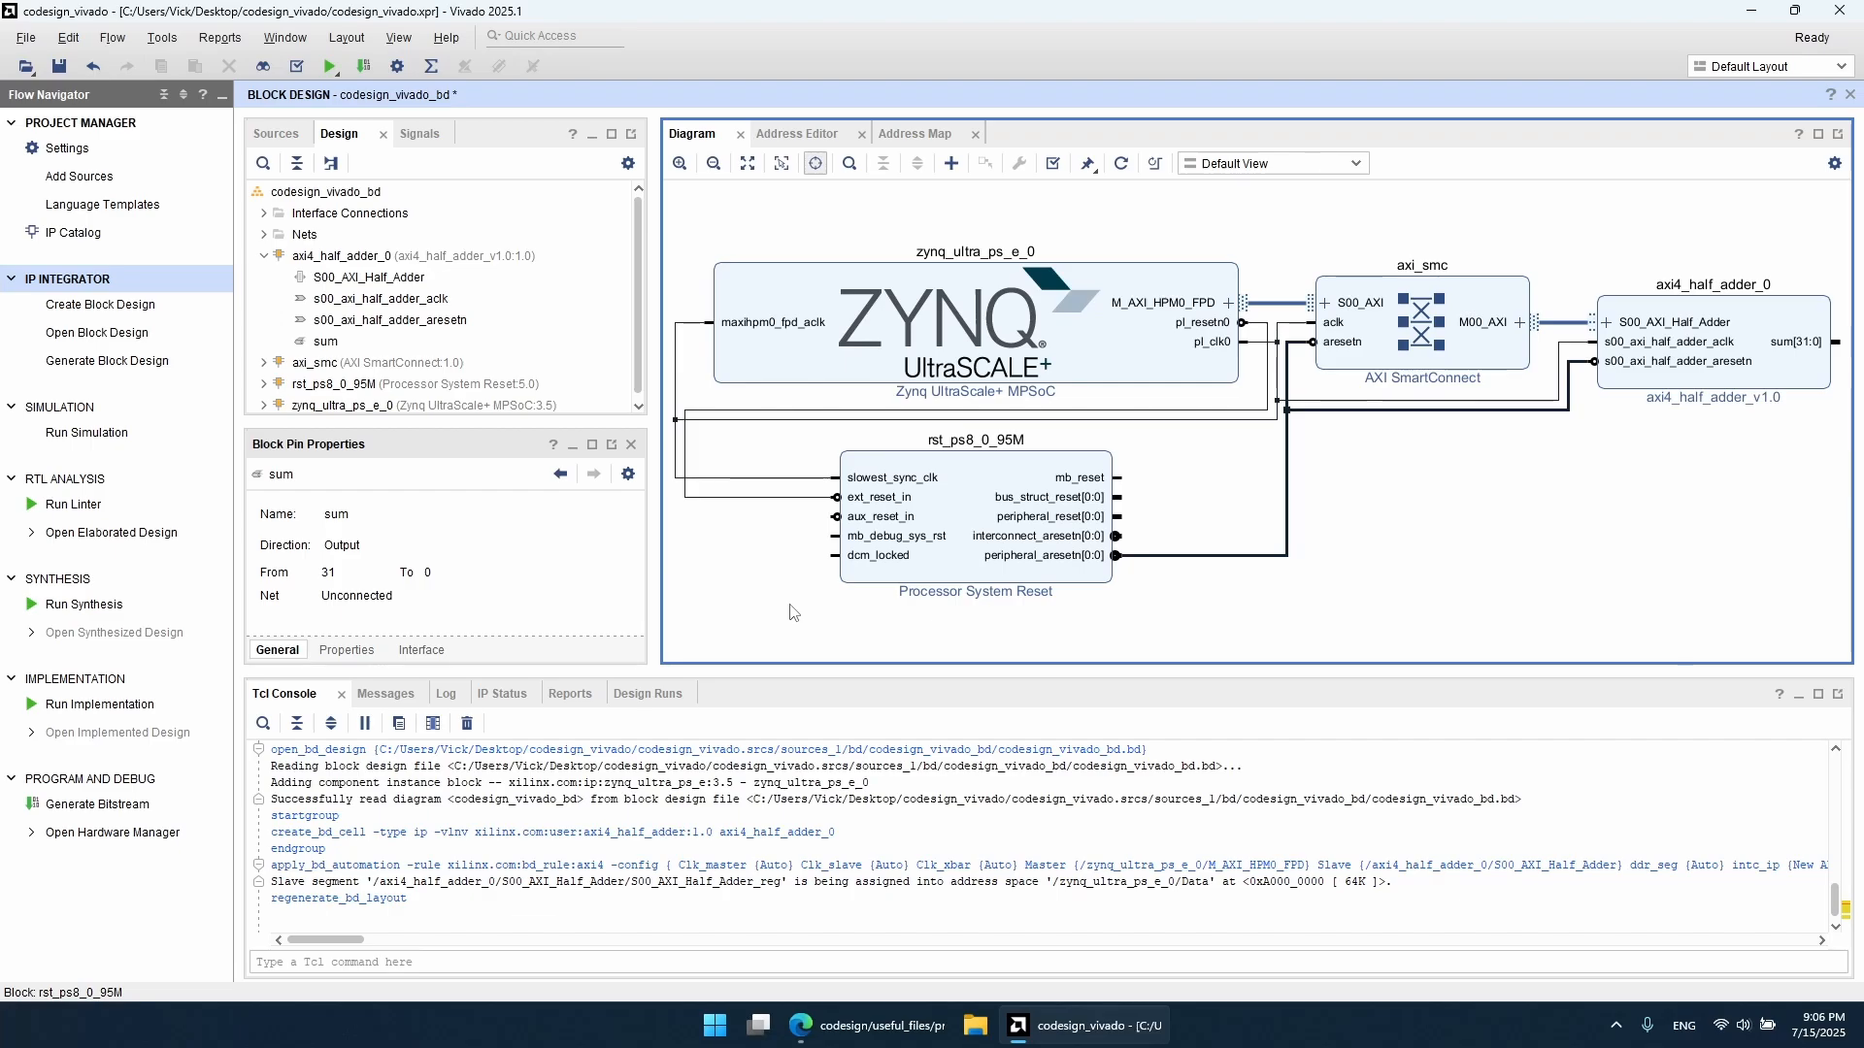
Step: Add a Constant IP, connect its dout pin to dcm_locked on the Processor System Reset, and regenerate the layout
click(853, 555)
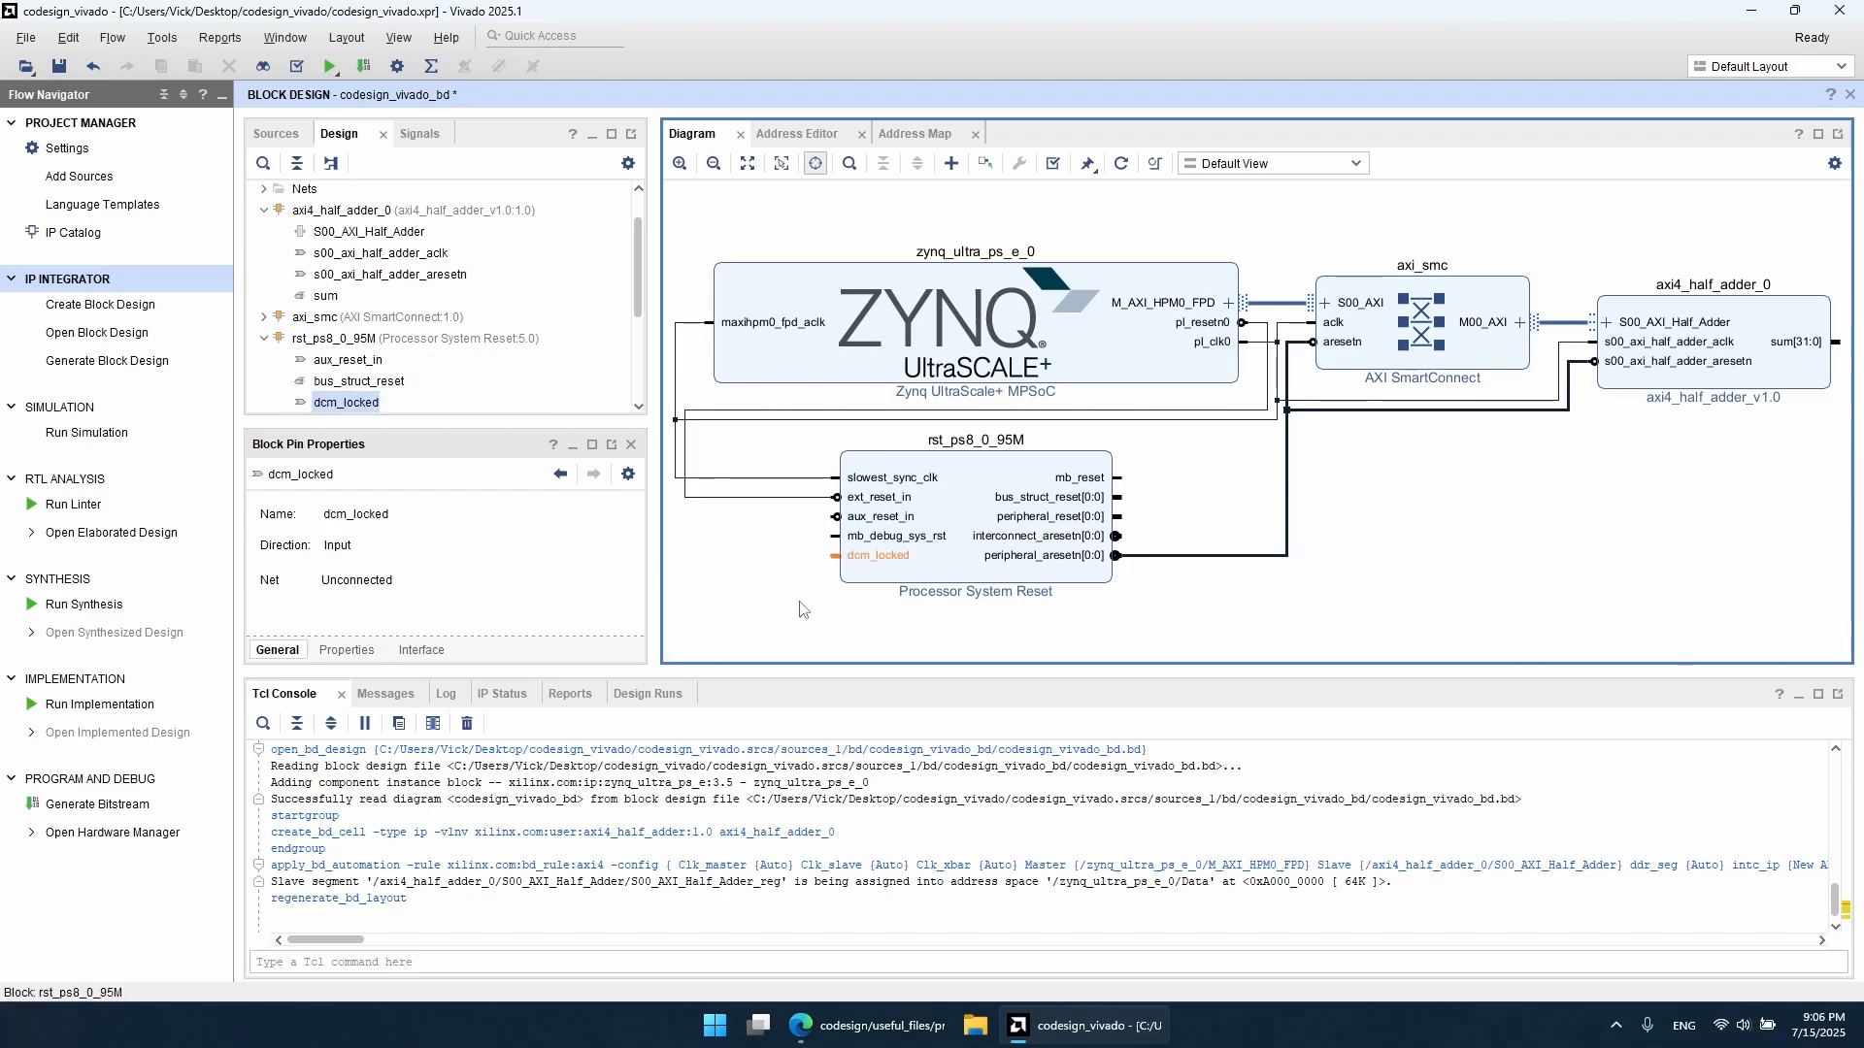
right_click(759, 610)
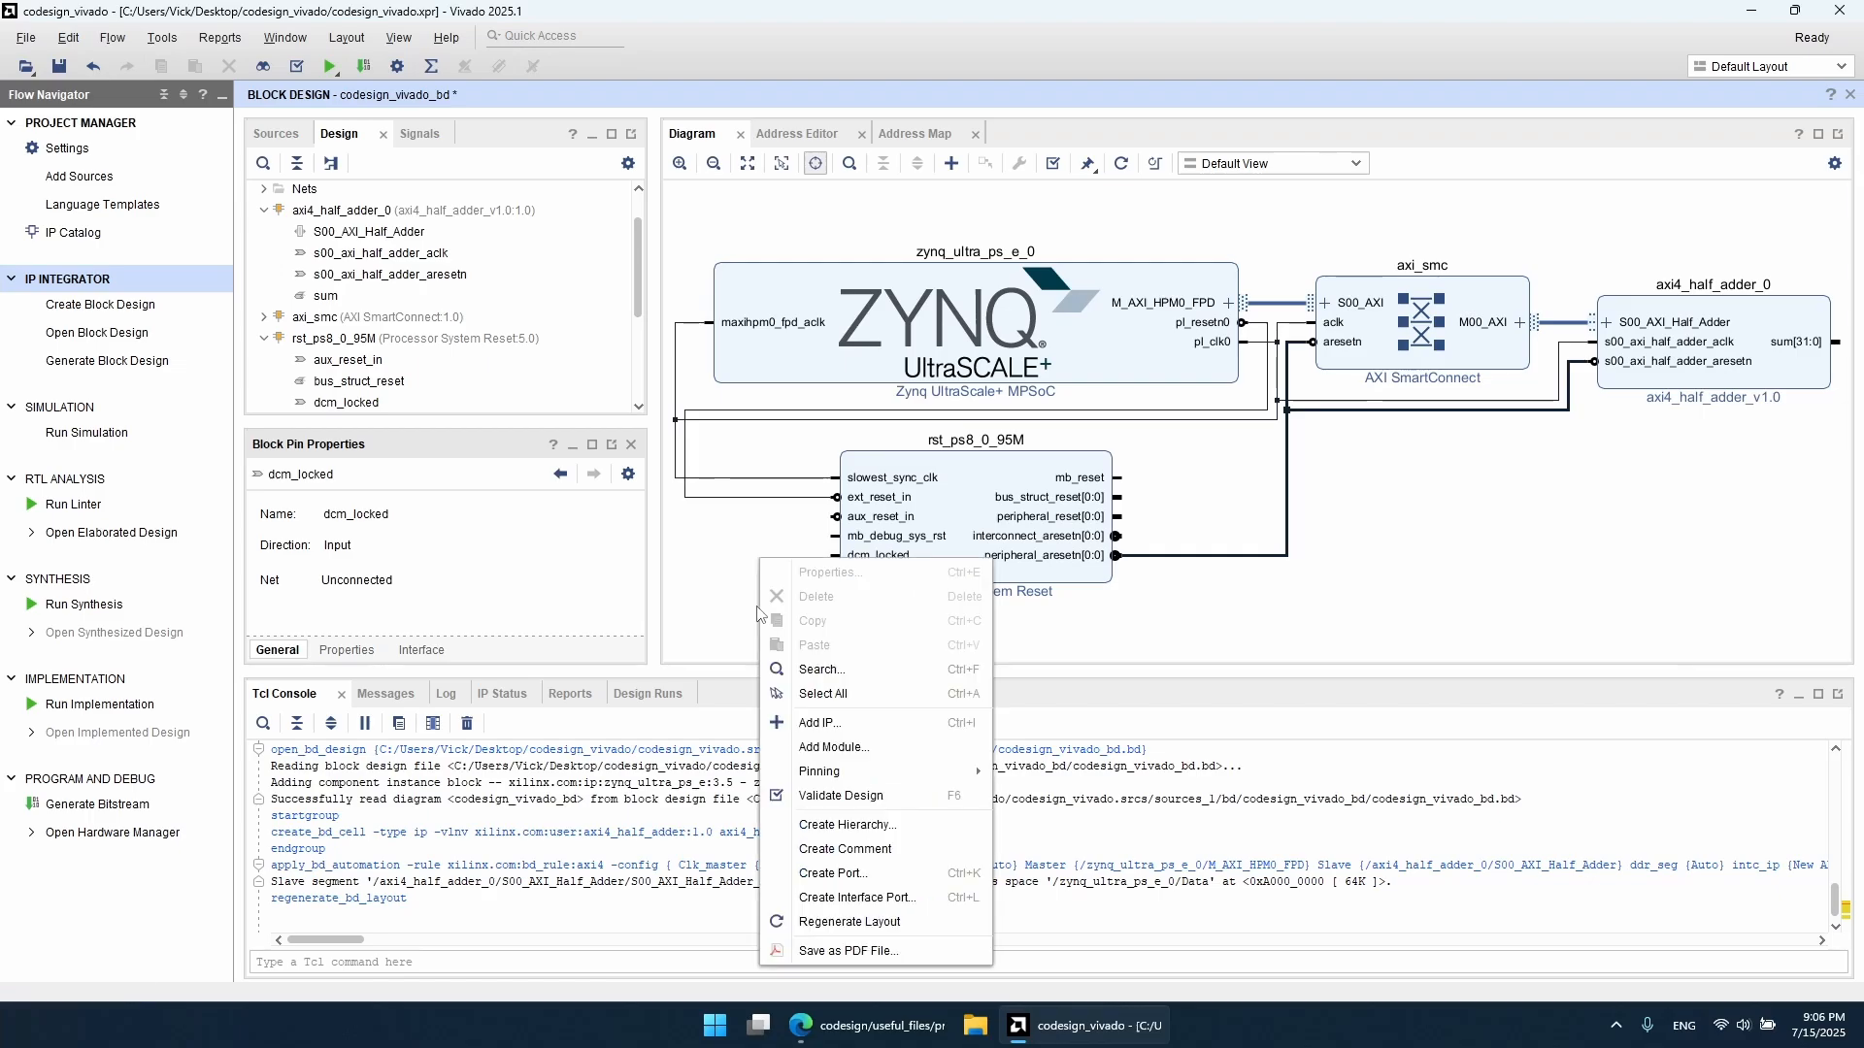
click(824, 723)
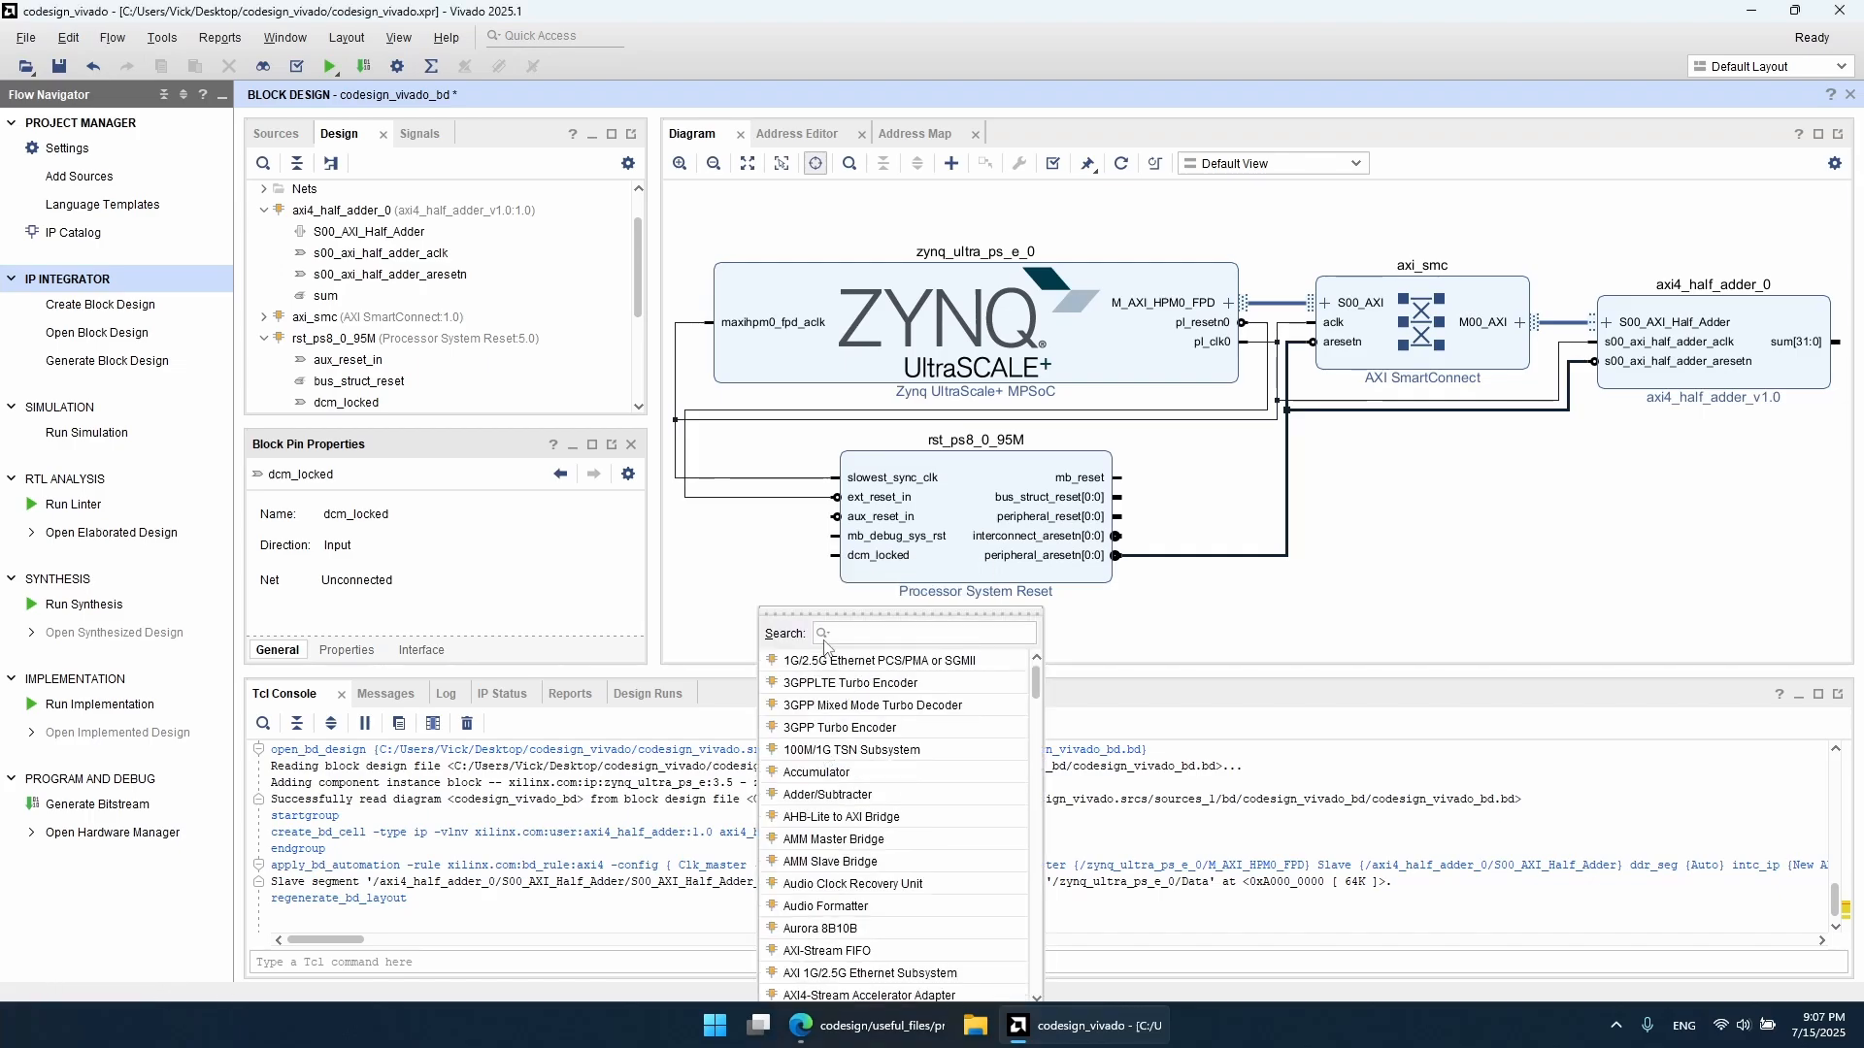
text(constant)
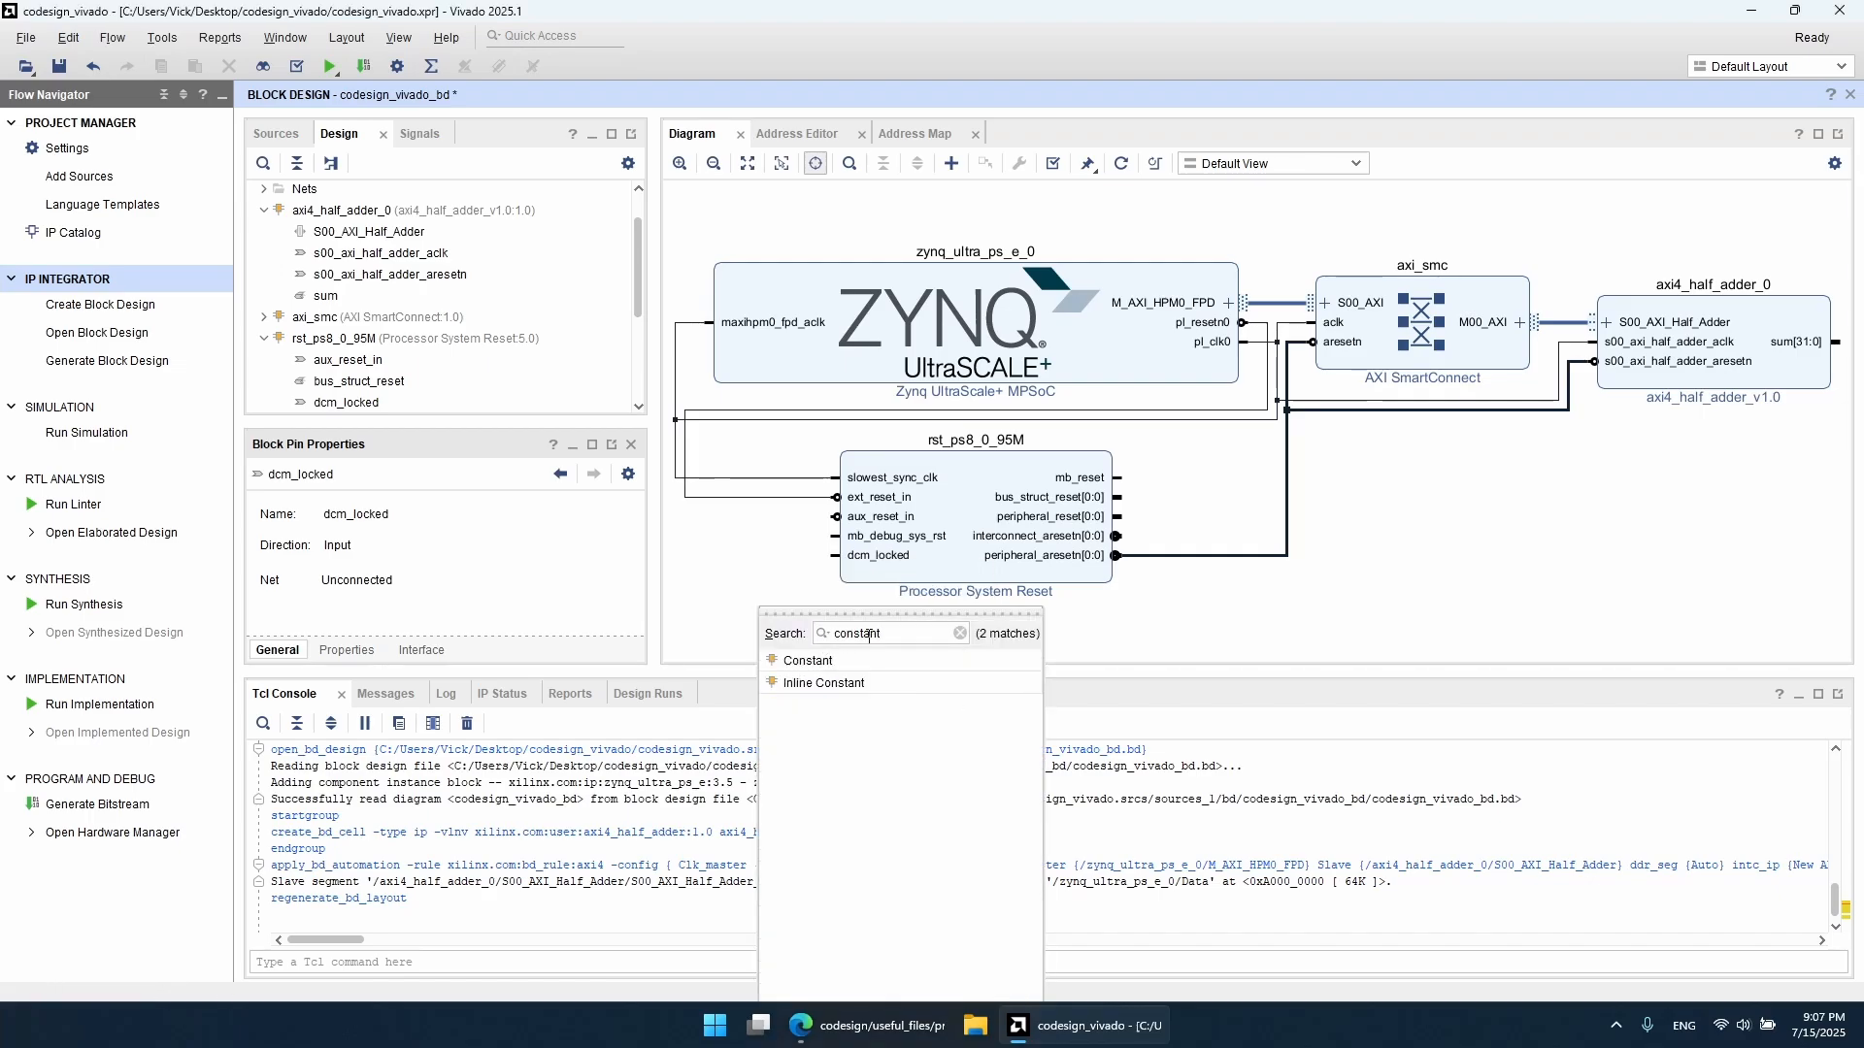
double_click(841, 661)
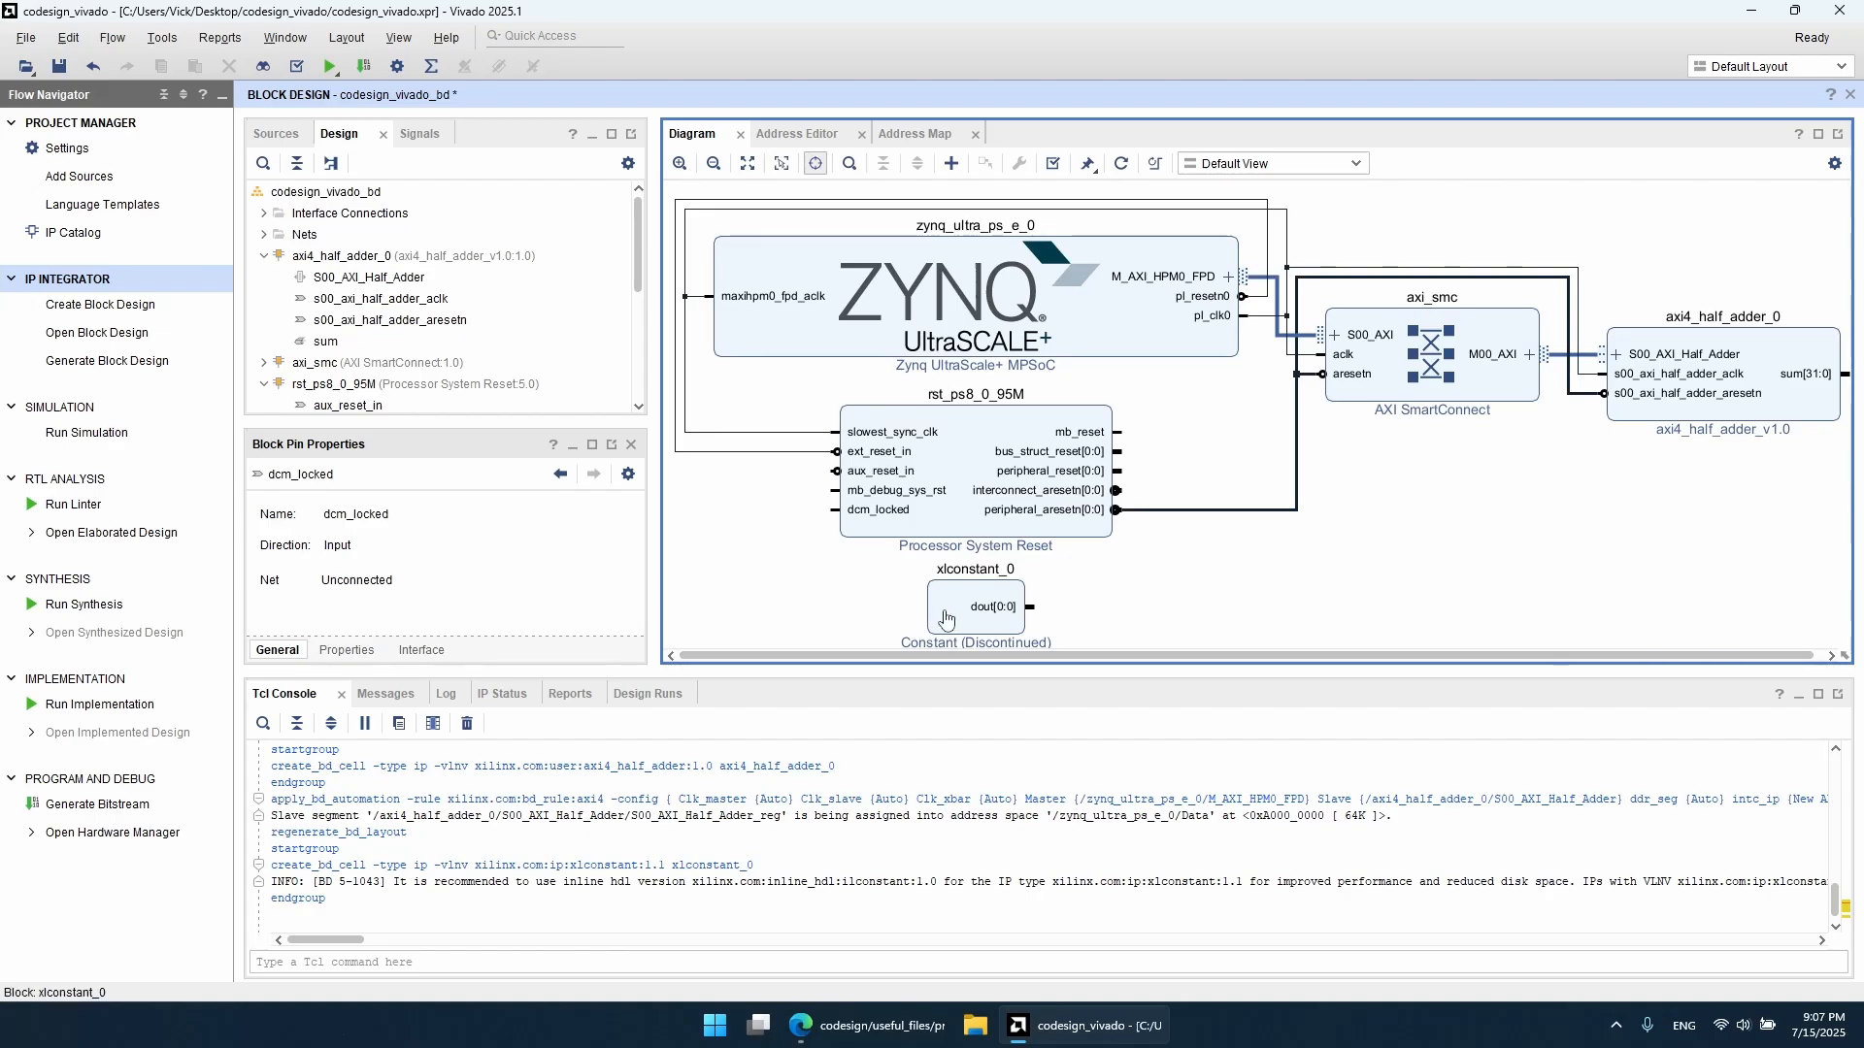
drag(1031, 607, 837, 510)
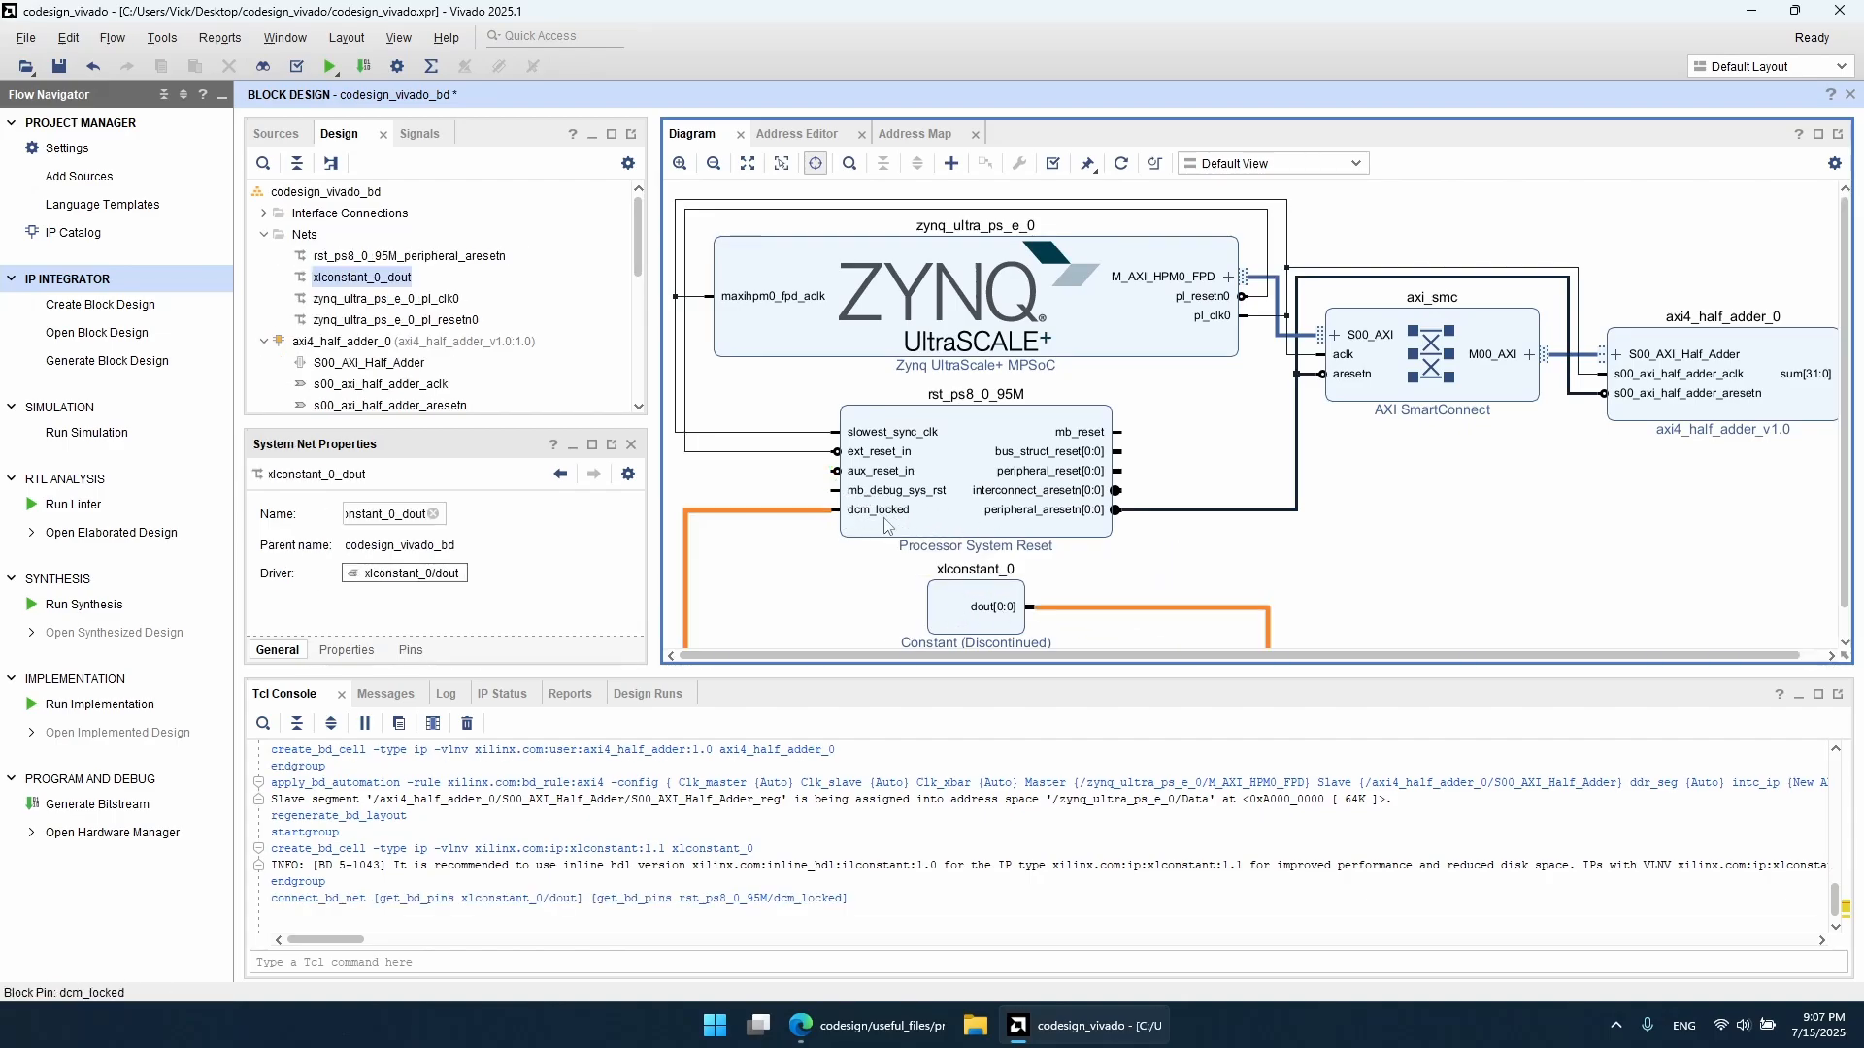
click(1121, 164)
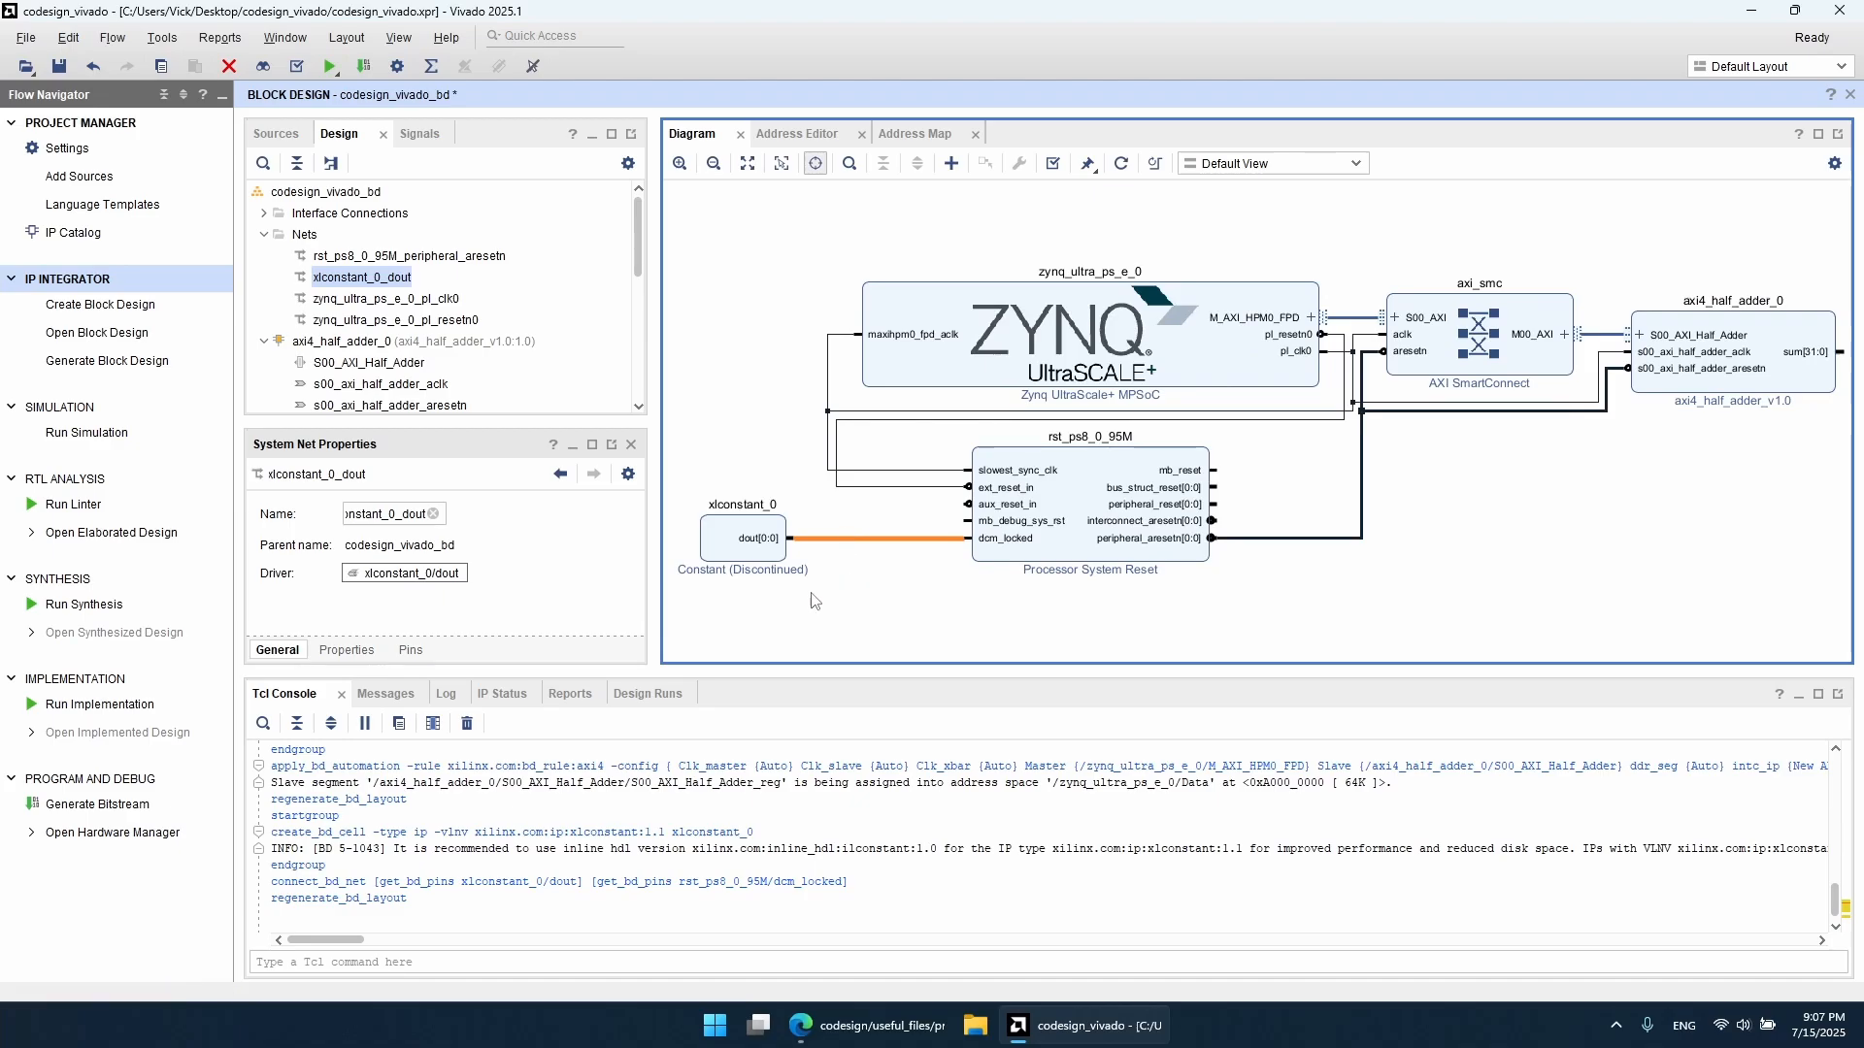
Step: Confirm the constant block with Const Width 1 and Const Val 1, and save the block design
double_click(718, 534)
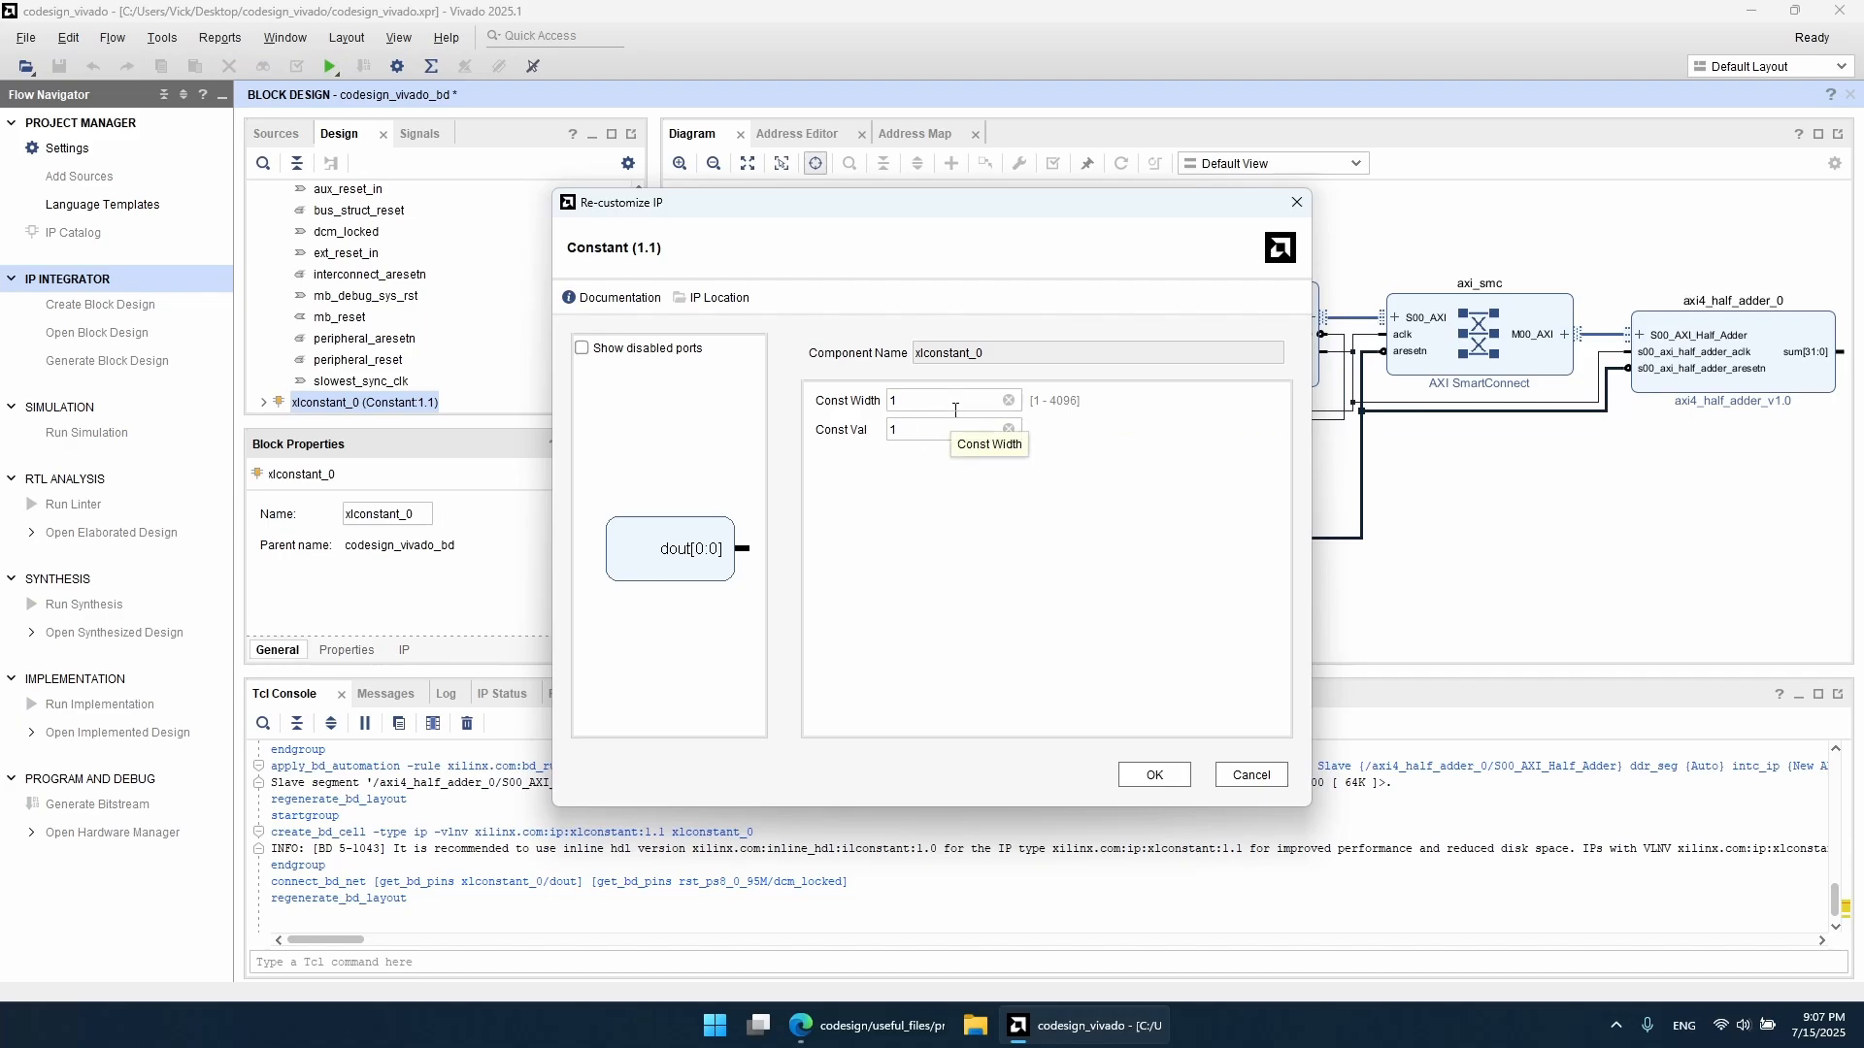
click(1156, 775)
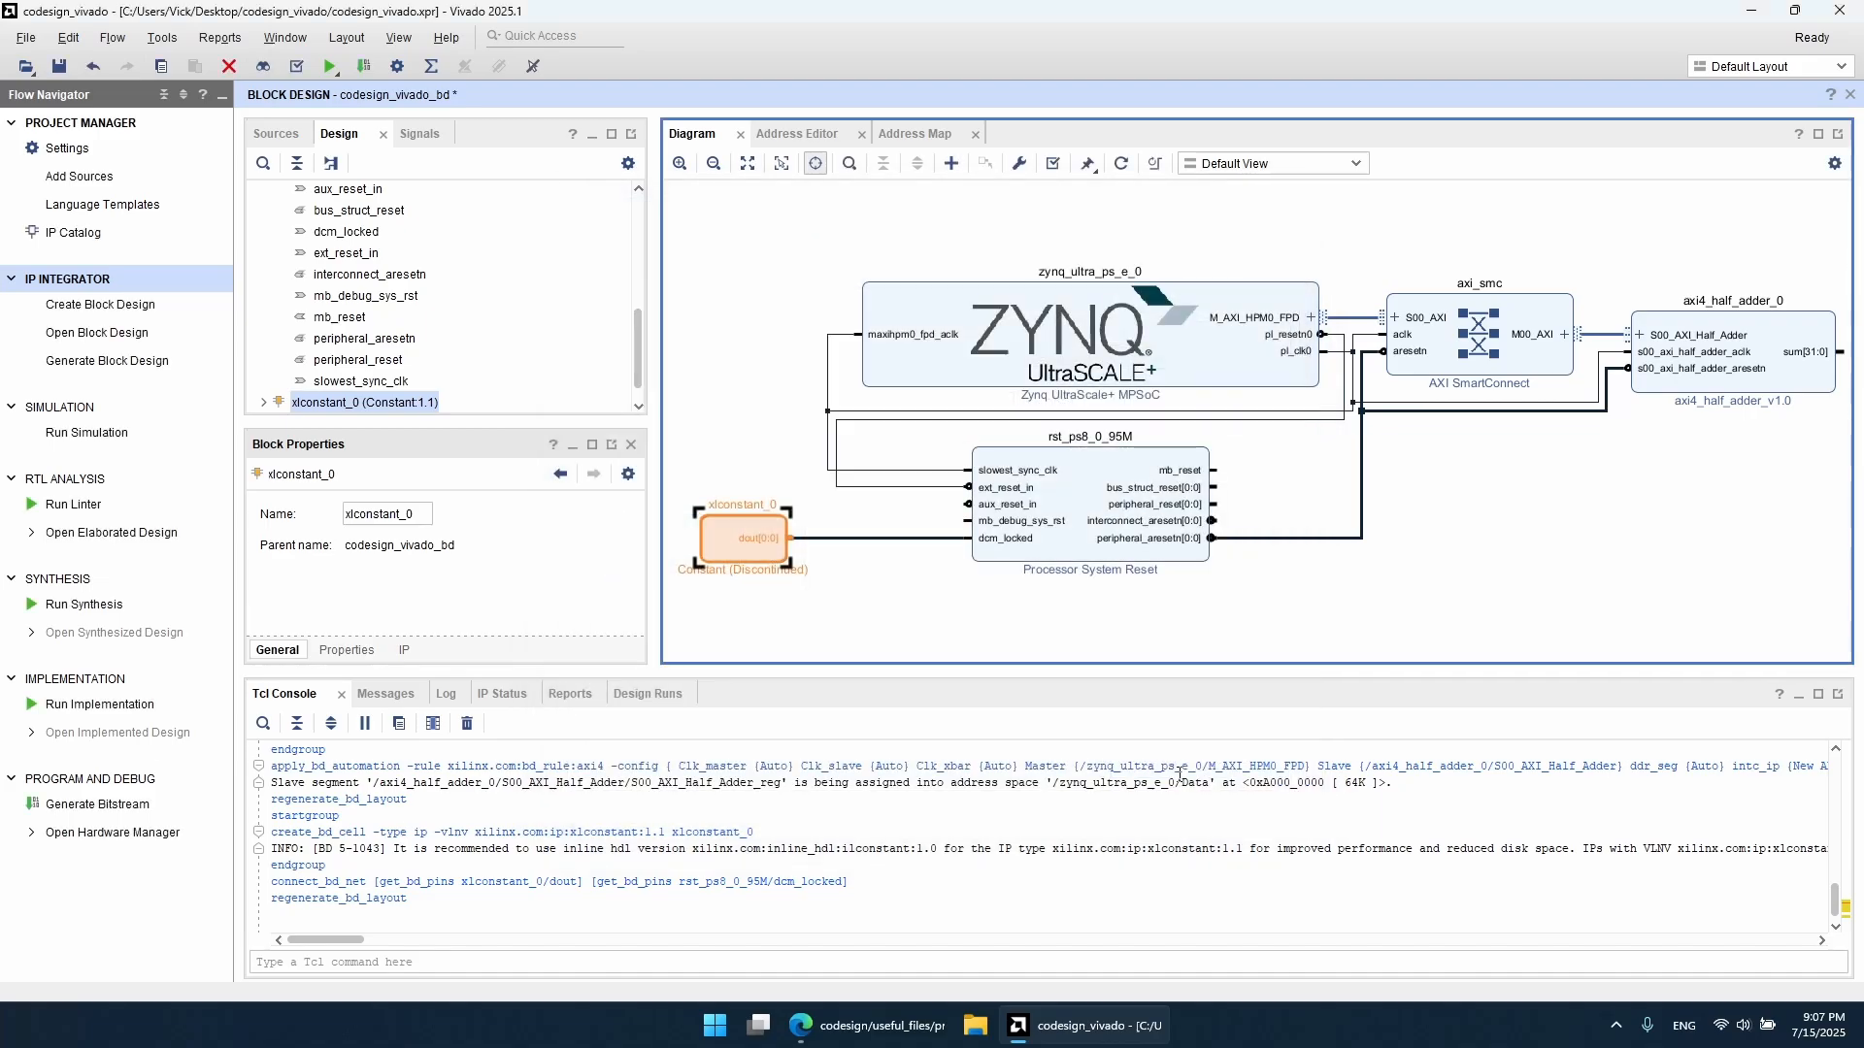
click(1063, 233)
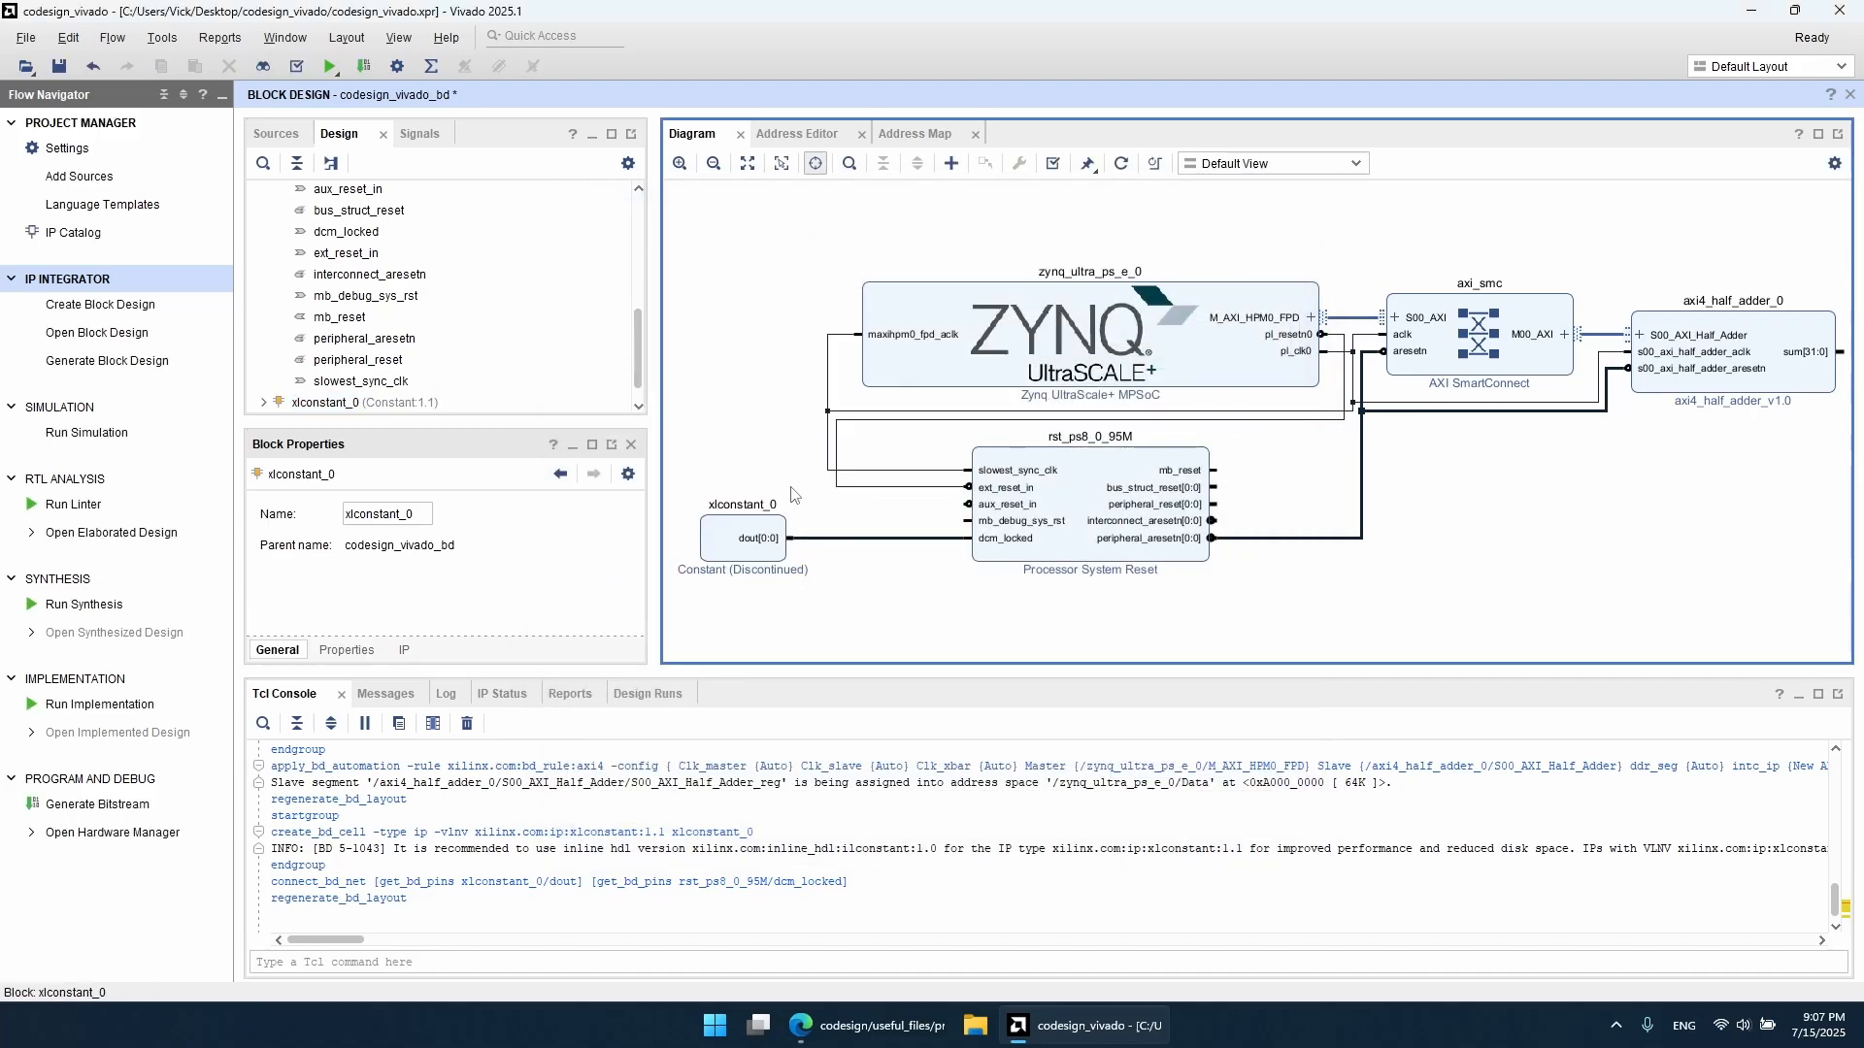
click(60, 67)
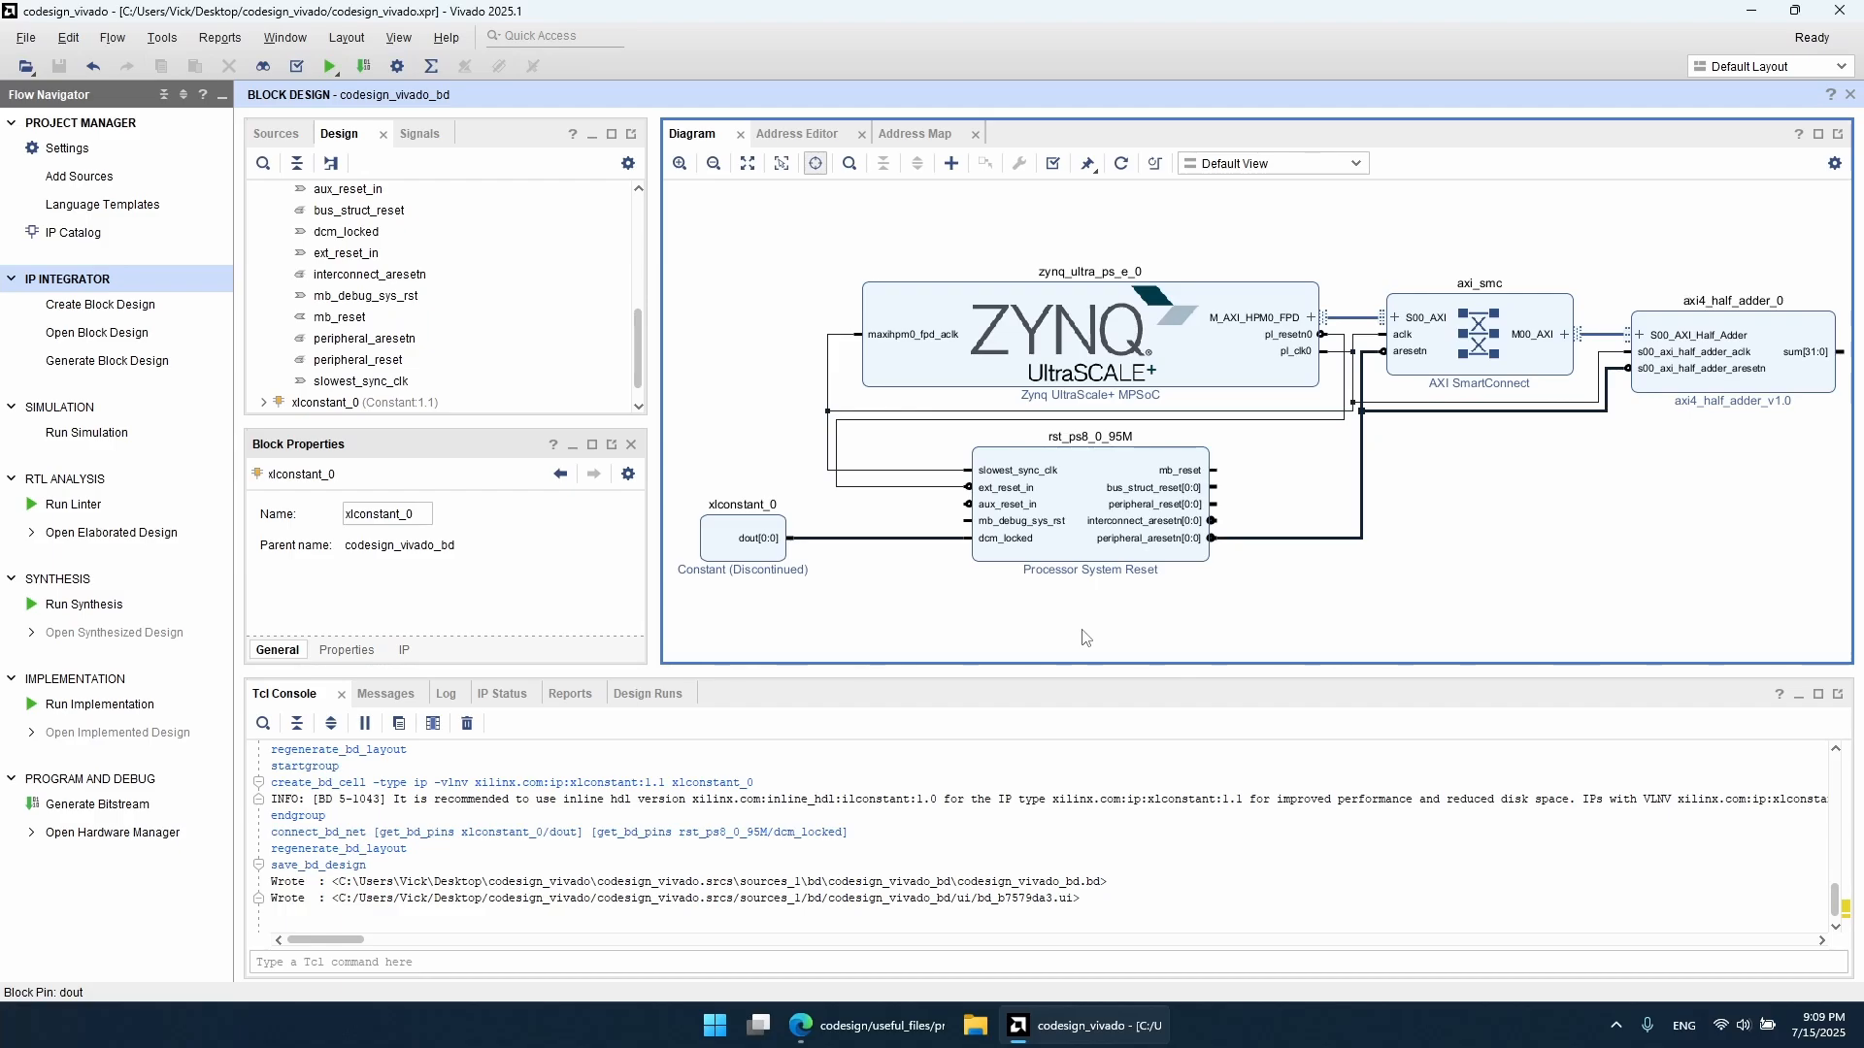
Step: Switch to File Explorer and open the codesign_vivado project's codesign_vivado.srcs\sources_1\new folder
click(1079, 1025)
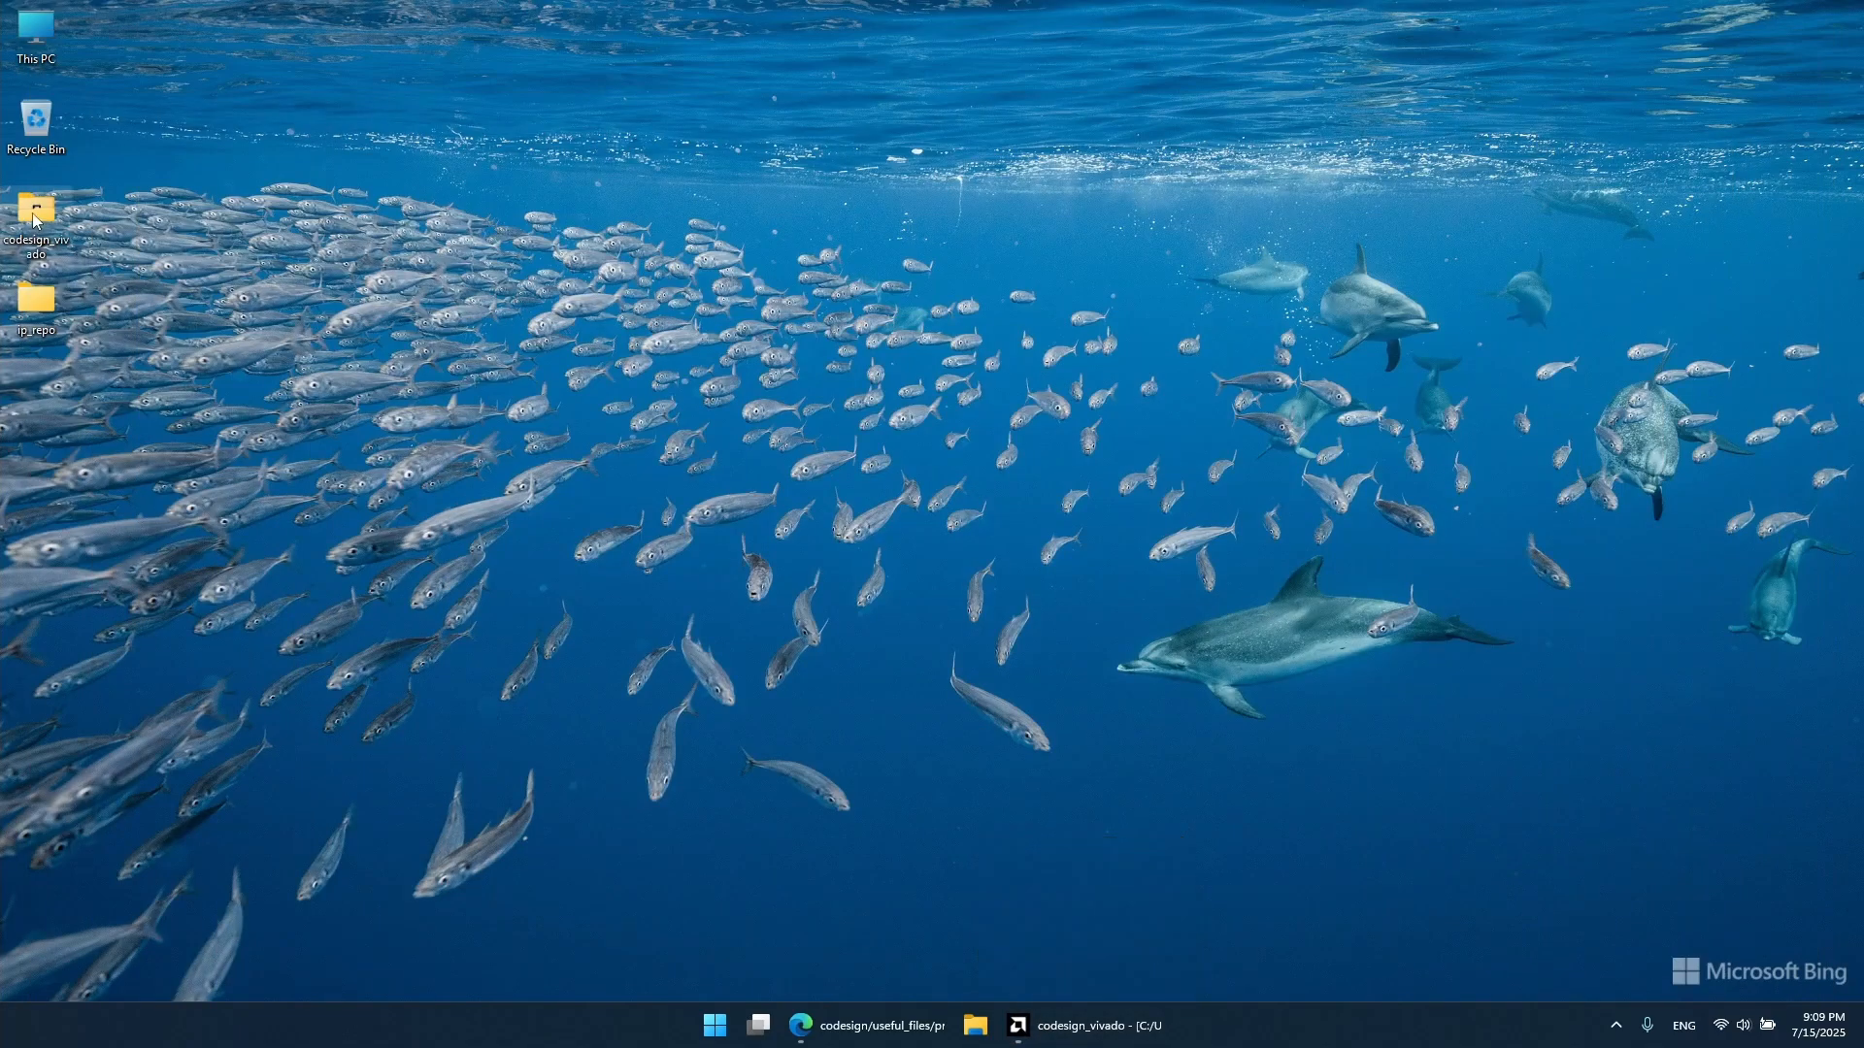
double_click(34, 215)
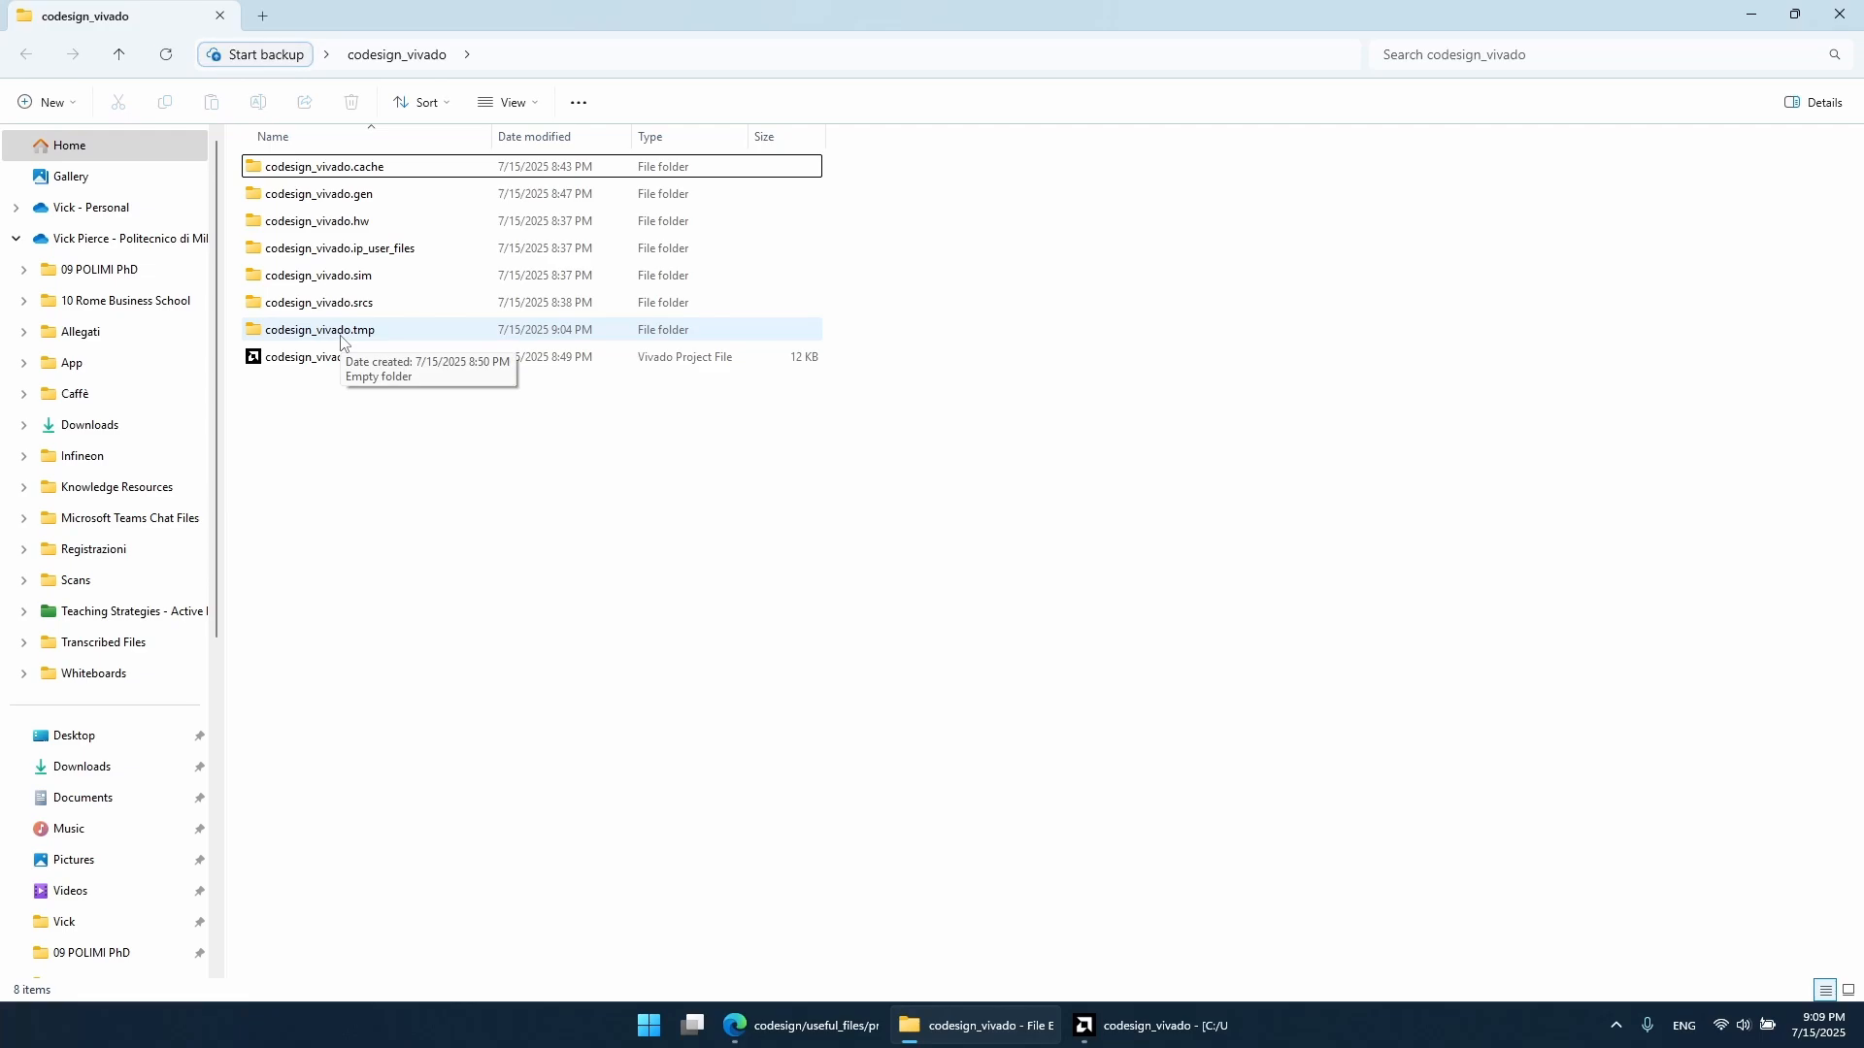
double_click(382, 305)
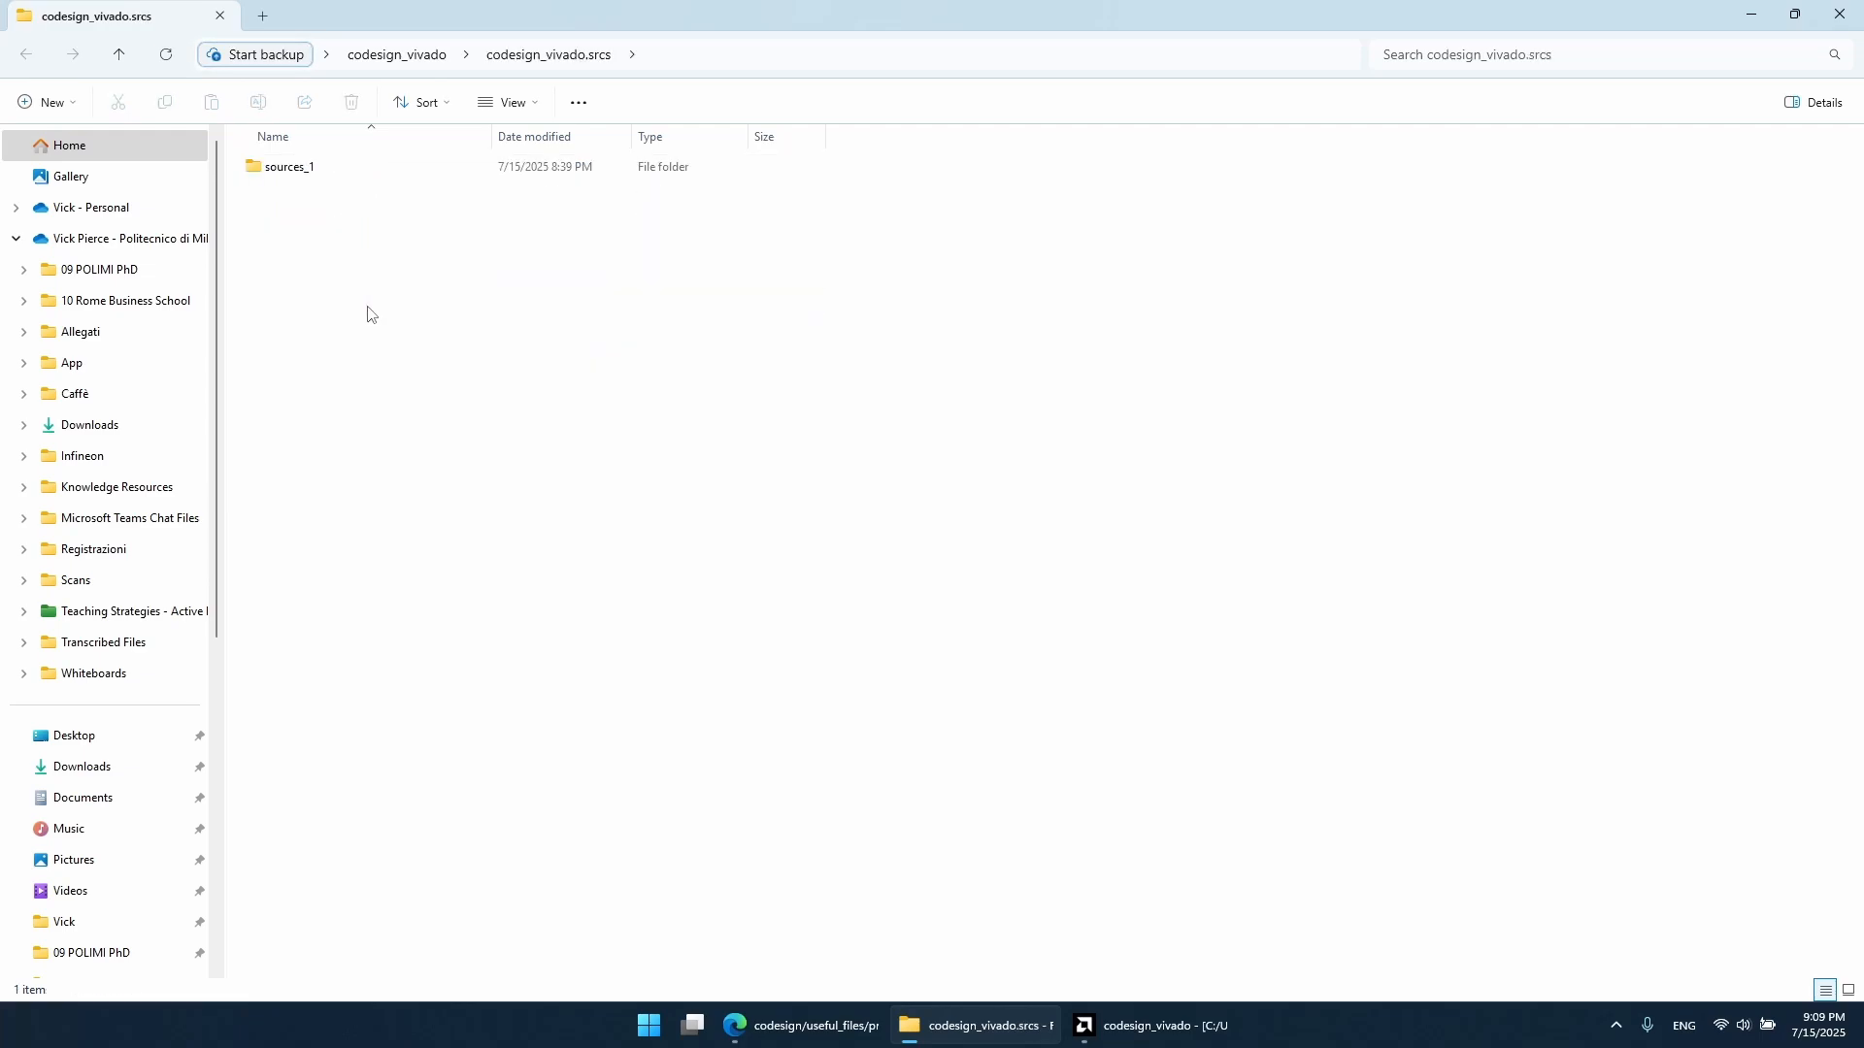
click(322, 175)
double_click(323, 173)
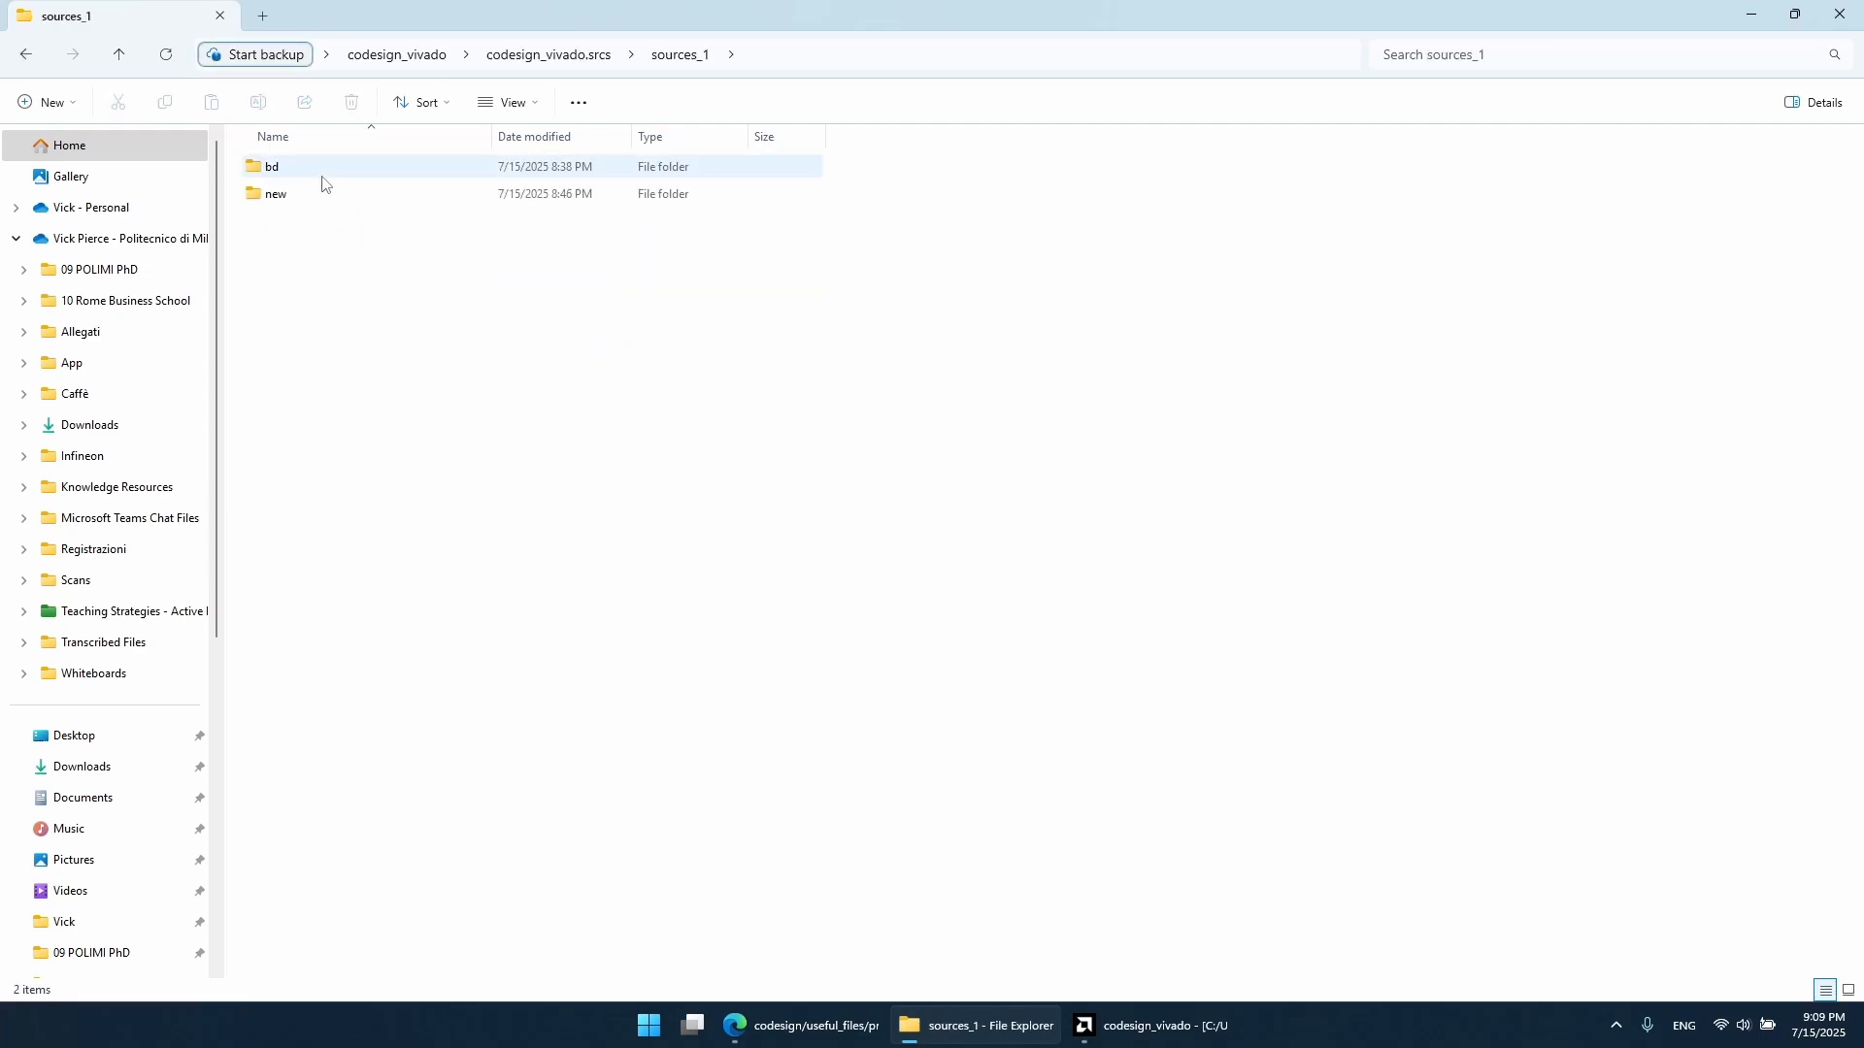
click(320, 202)
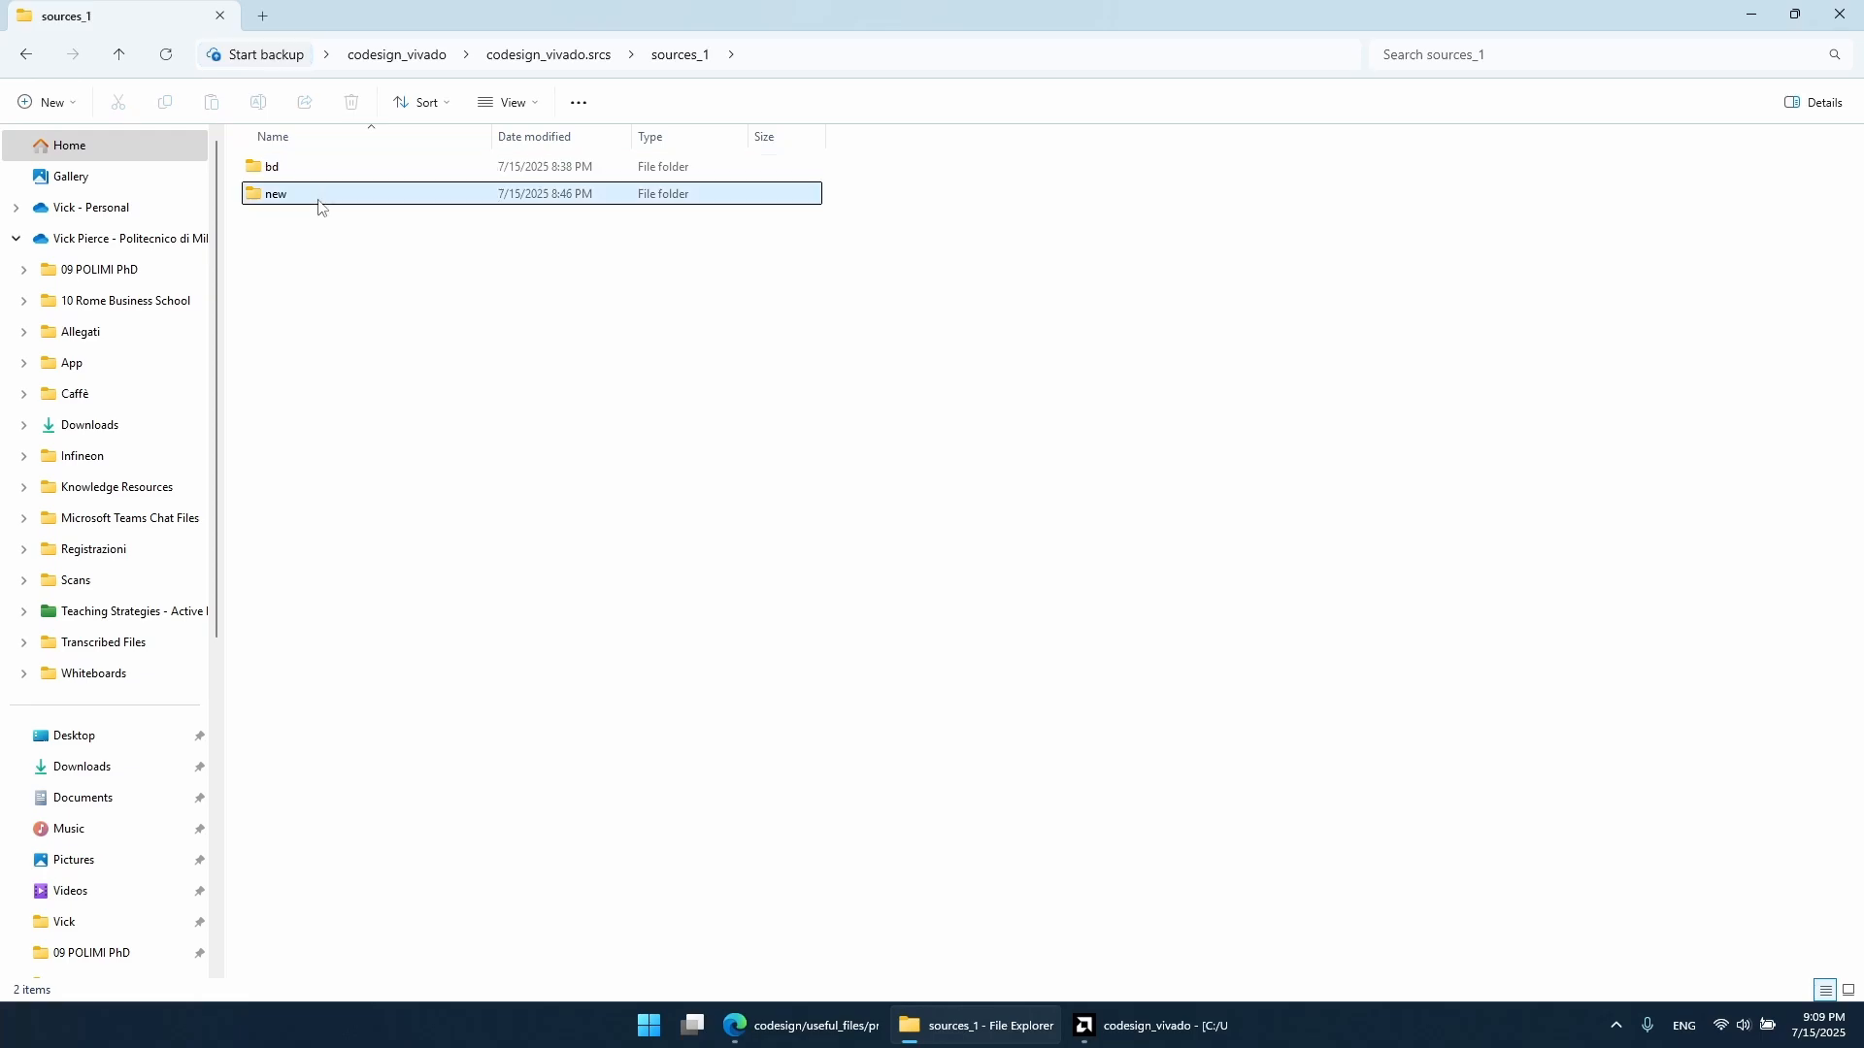
double_click(318, 203)
Step: Create a text document in the new folder and name it unassigned_pins.tcl, accepting the extension change
right_click(353, 285)
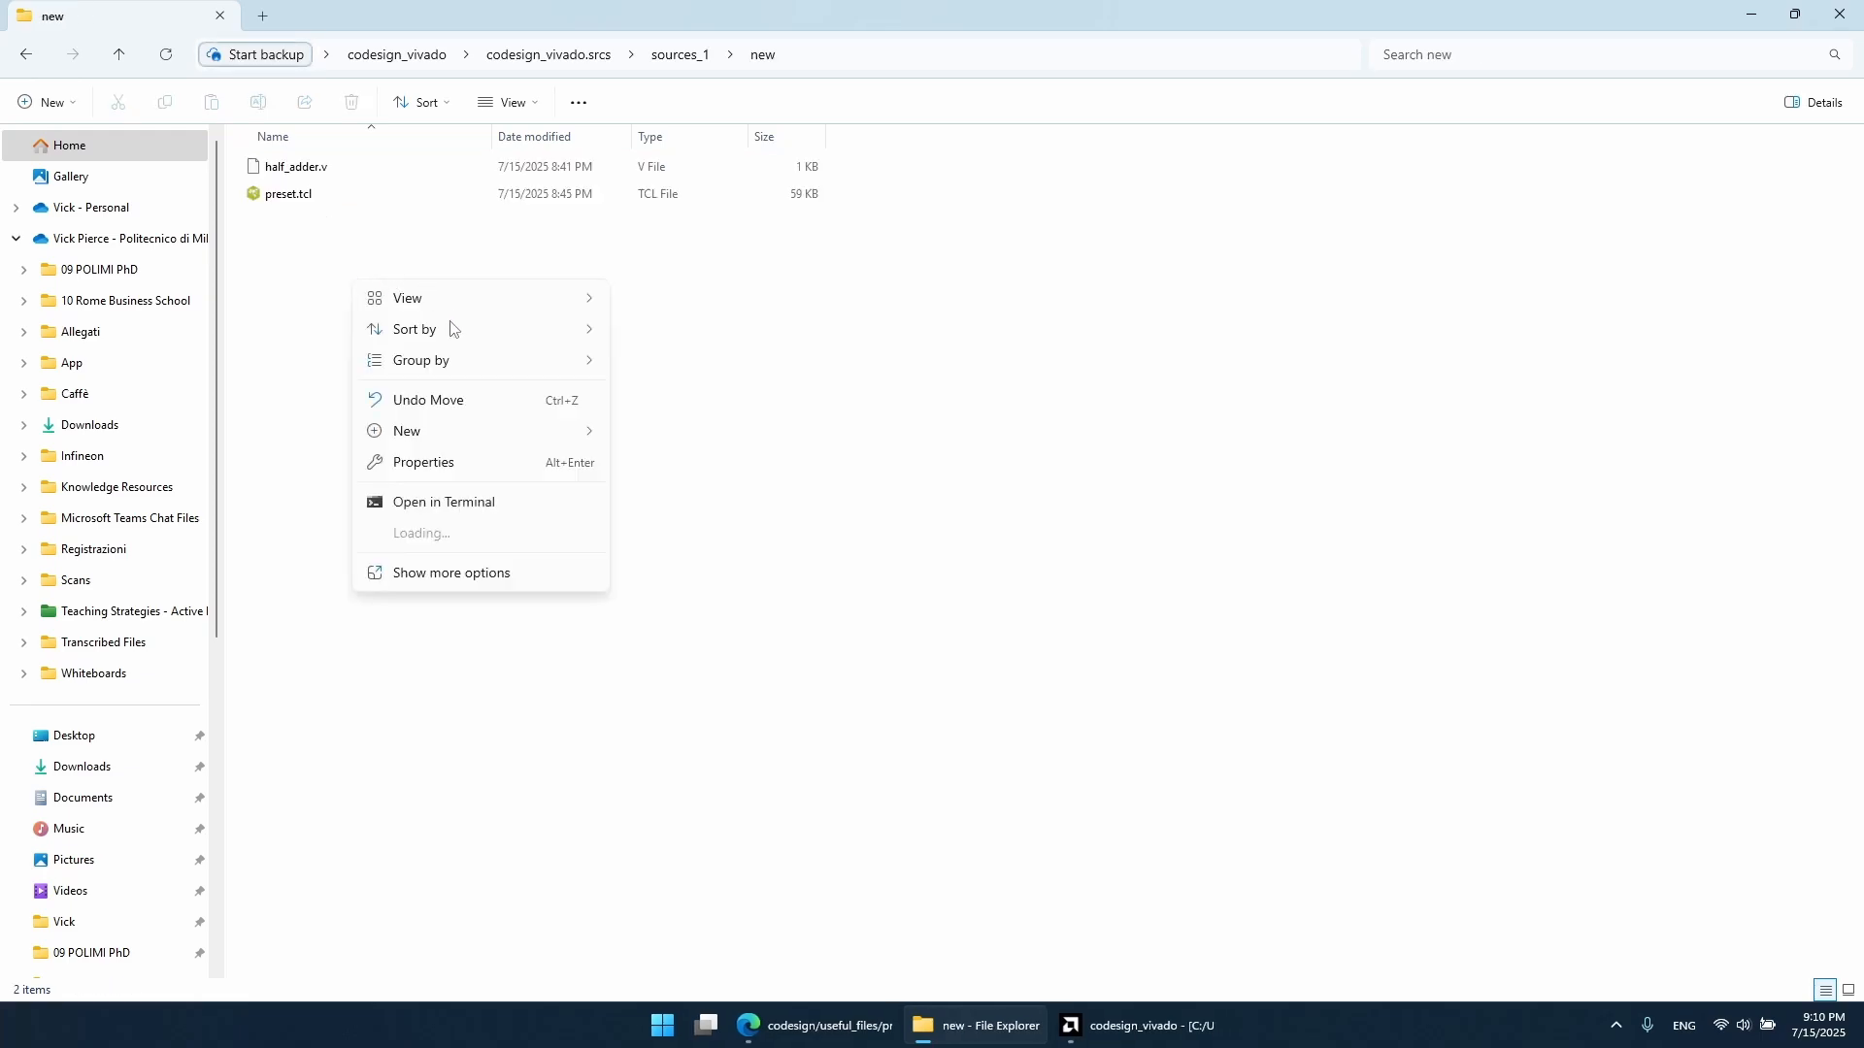
mouse_move(507, 430)
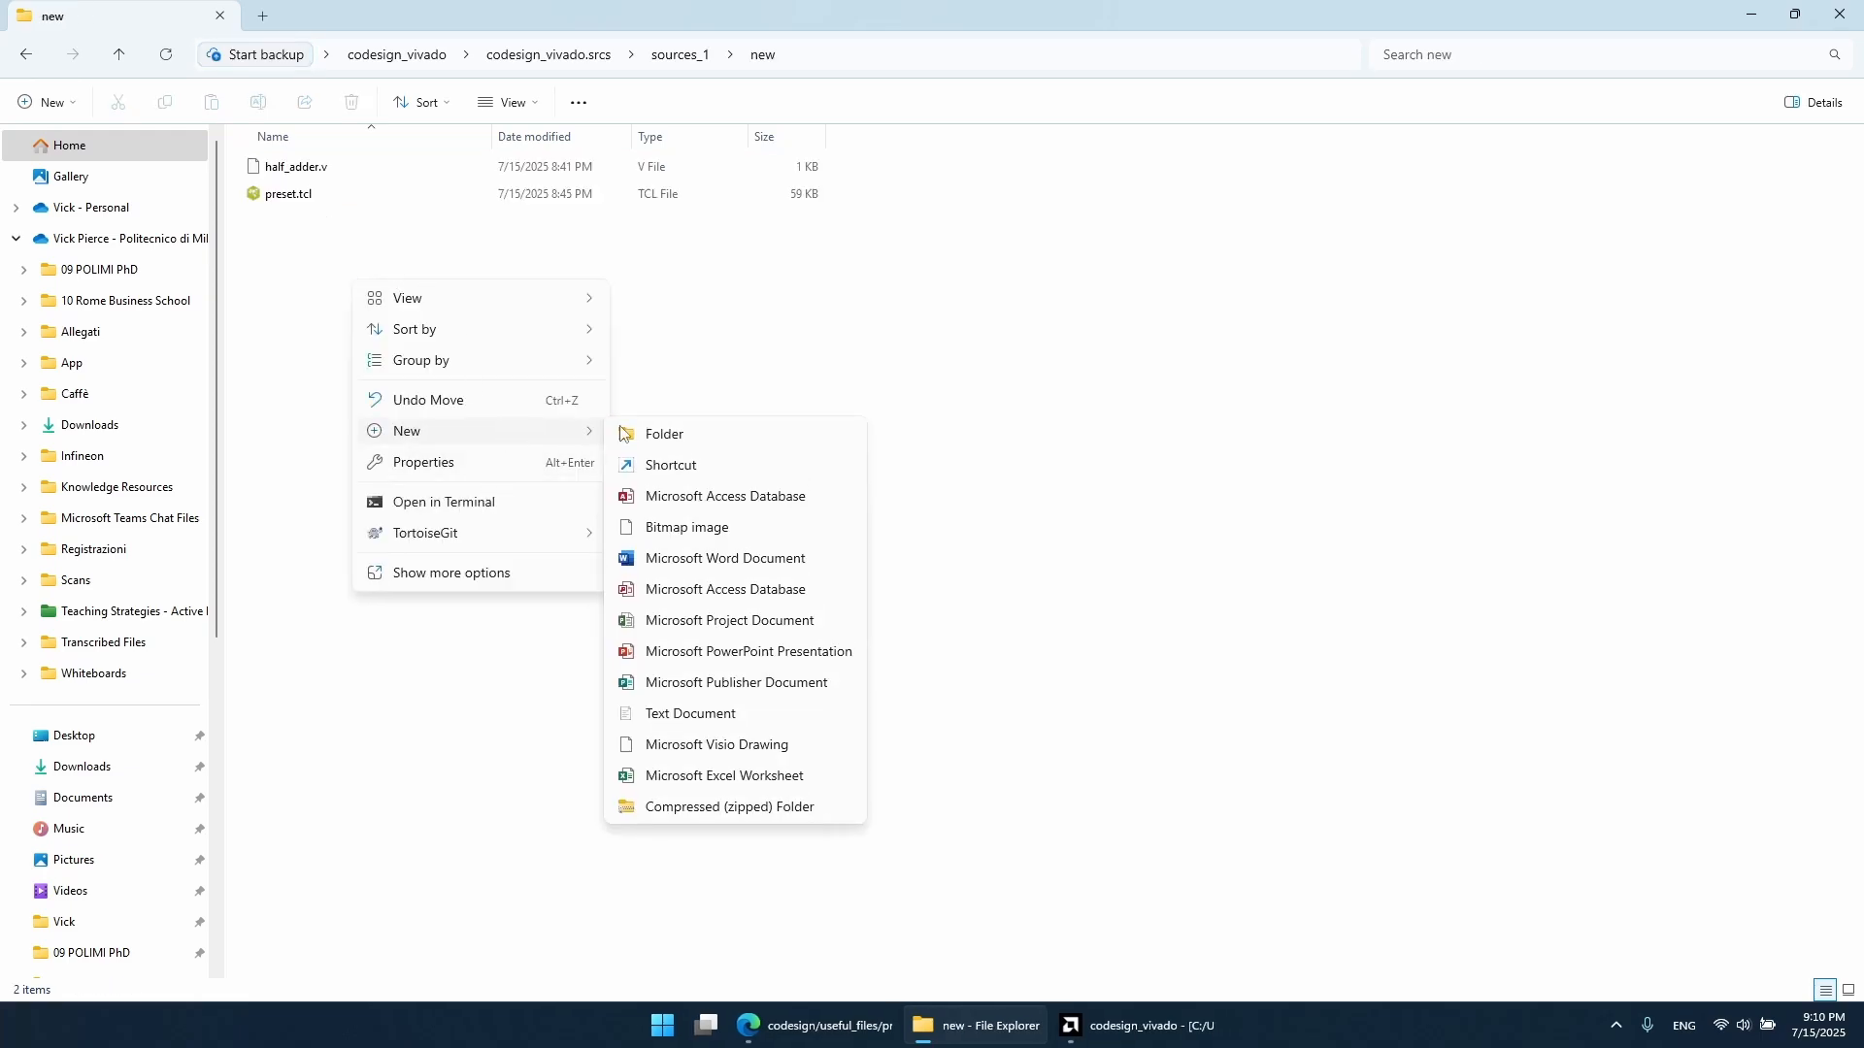
click(730, 714)
key(ctrl+a)
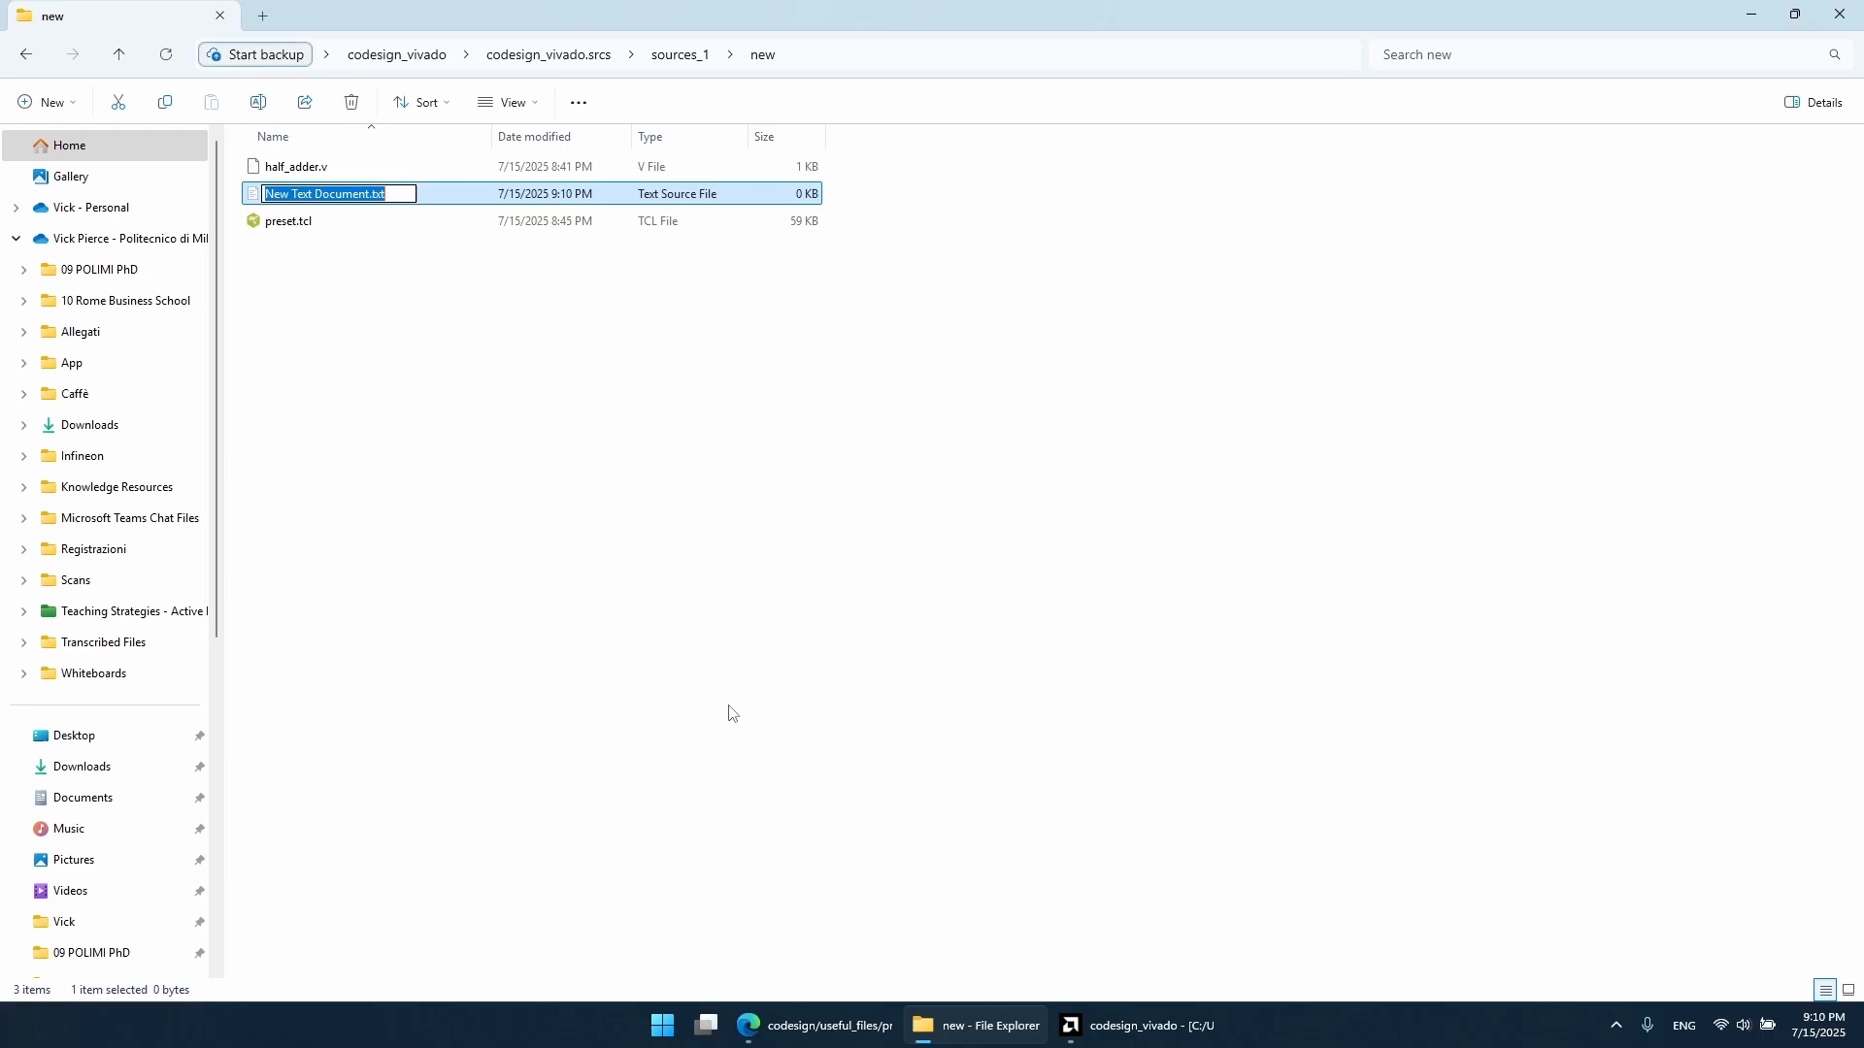
text(unassi)
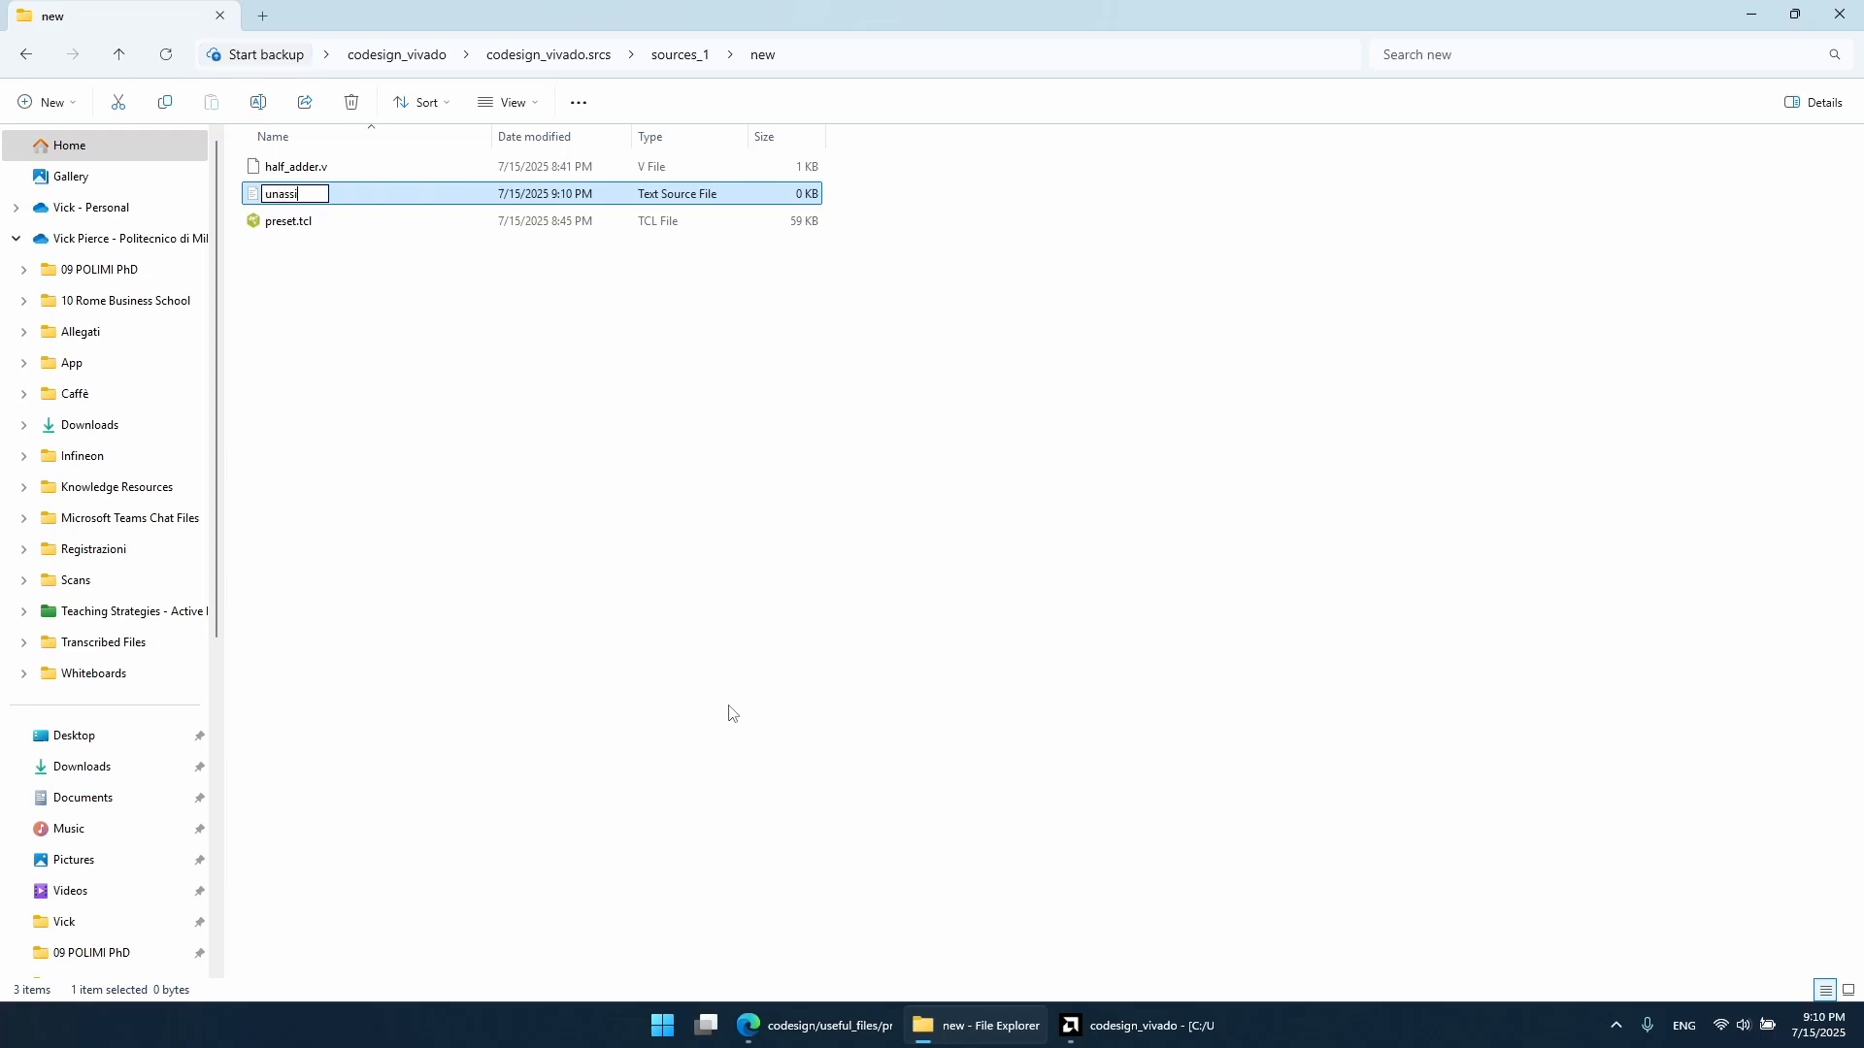
text(gned_pins.tcl)
key(Return)
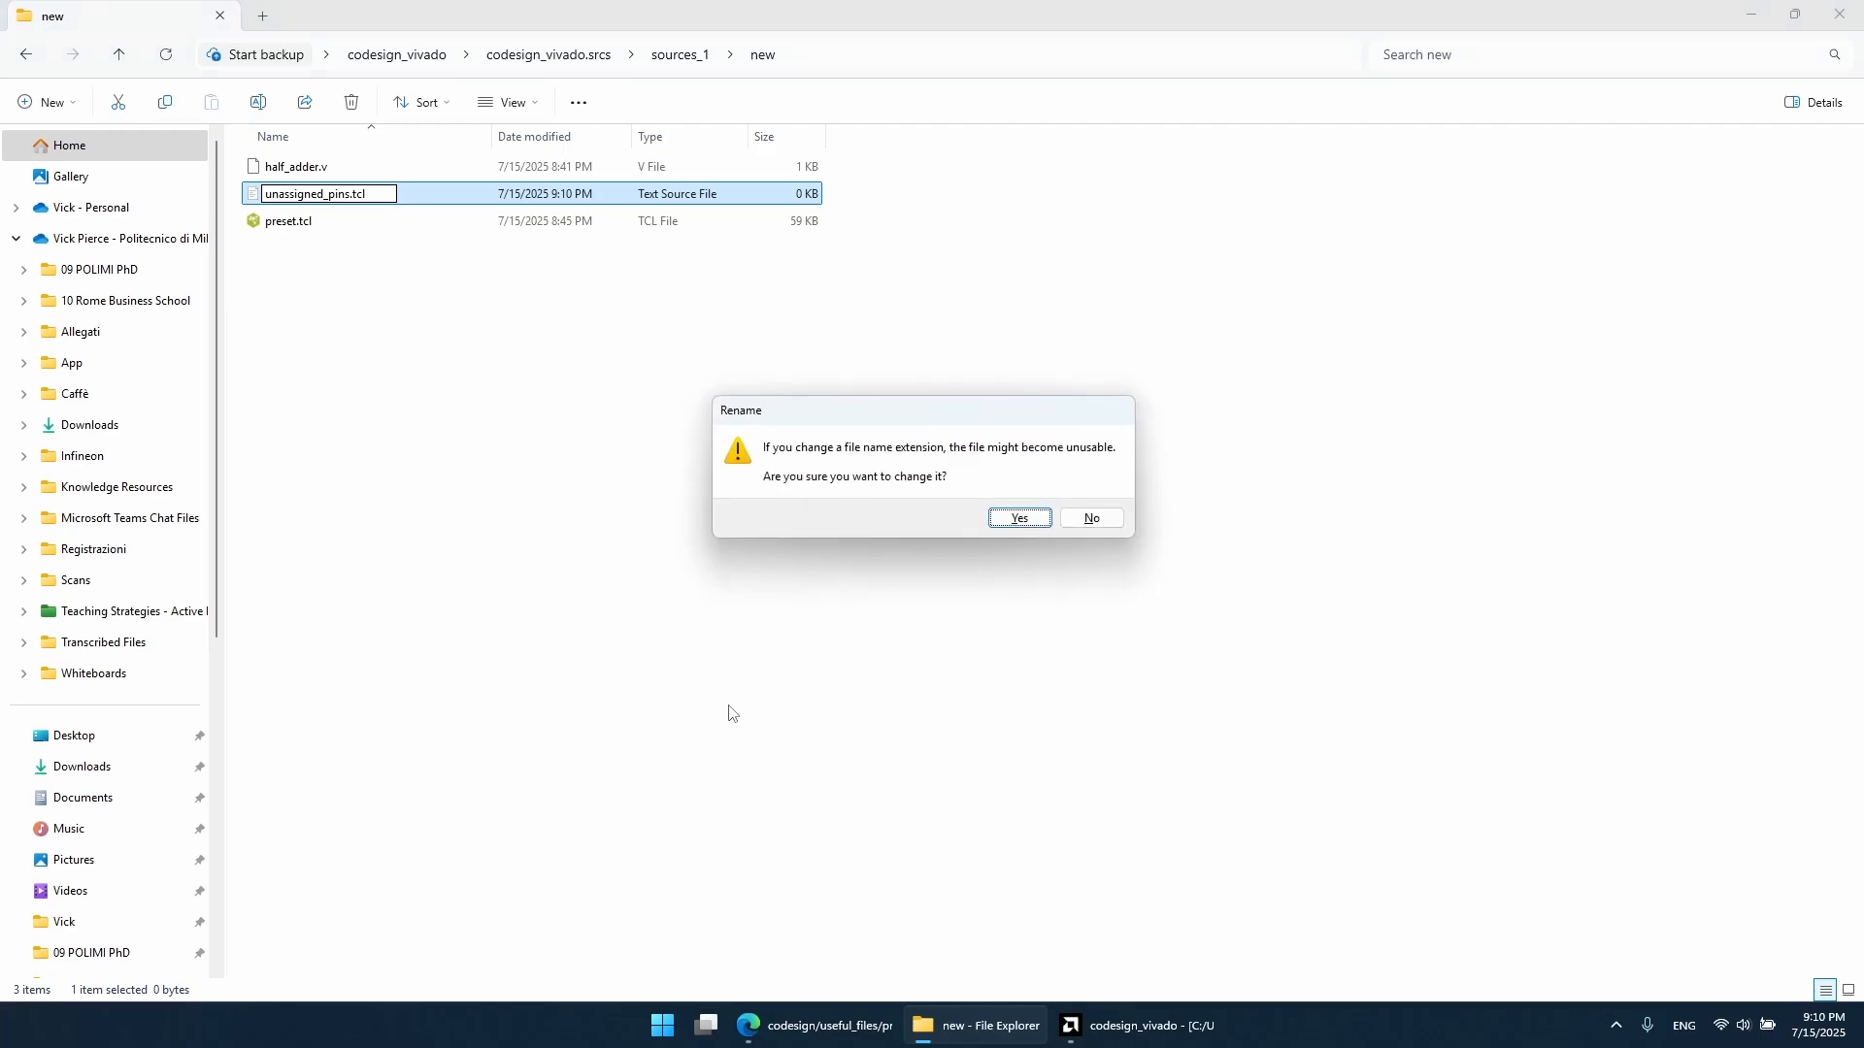
key(Return)
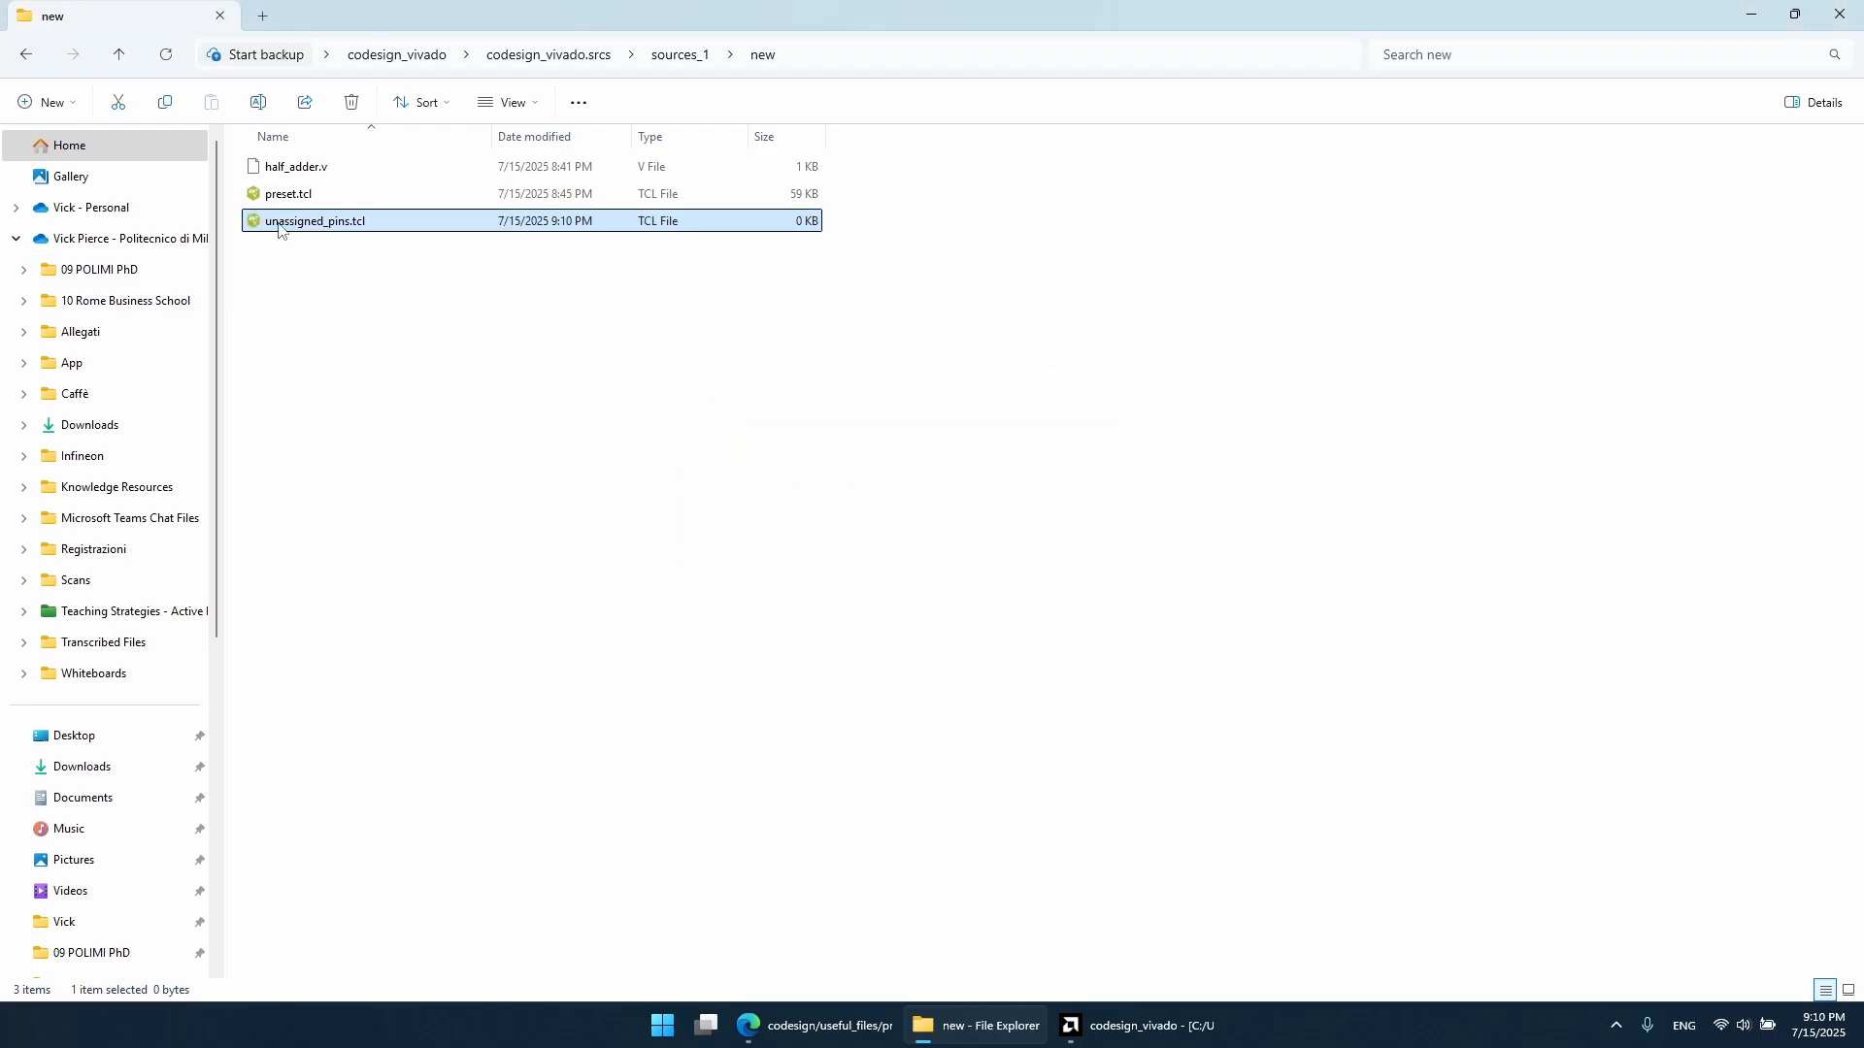
Step: Write "set_property SEVERITY {Warning} [get_drc_checks UCIO-1]" in unassigned_pins.tcl, save the script, and close it
right_click(279, 230)
click(366, 568)
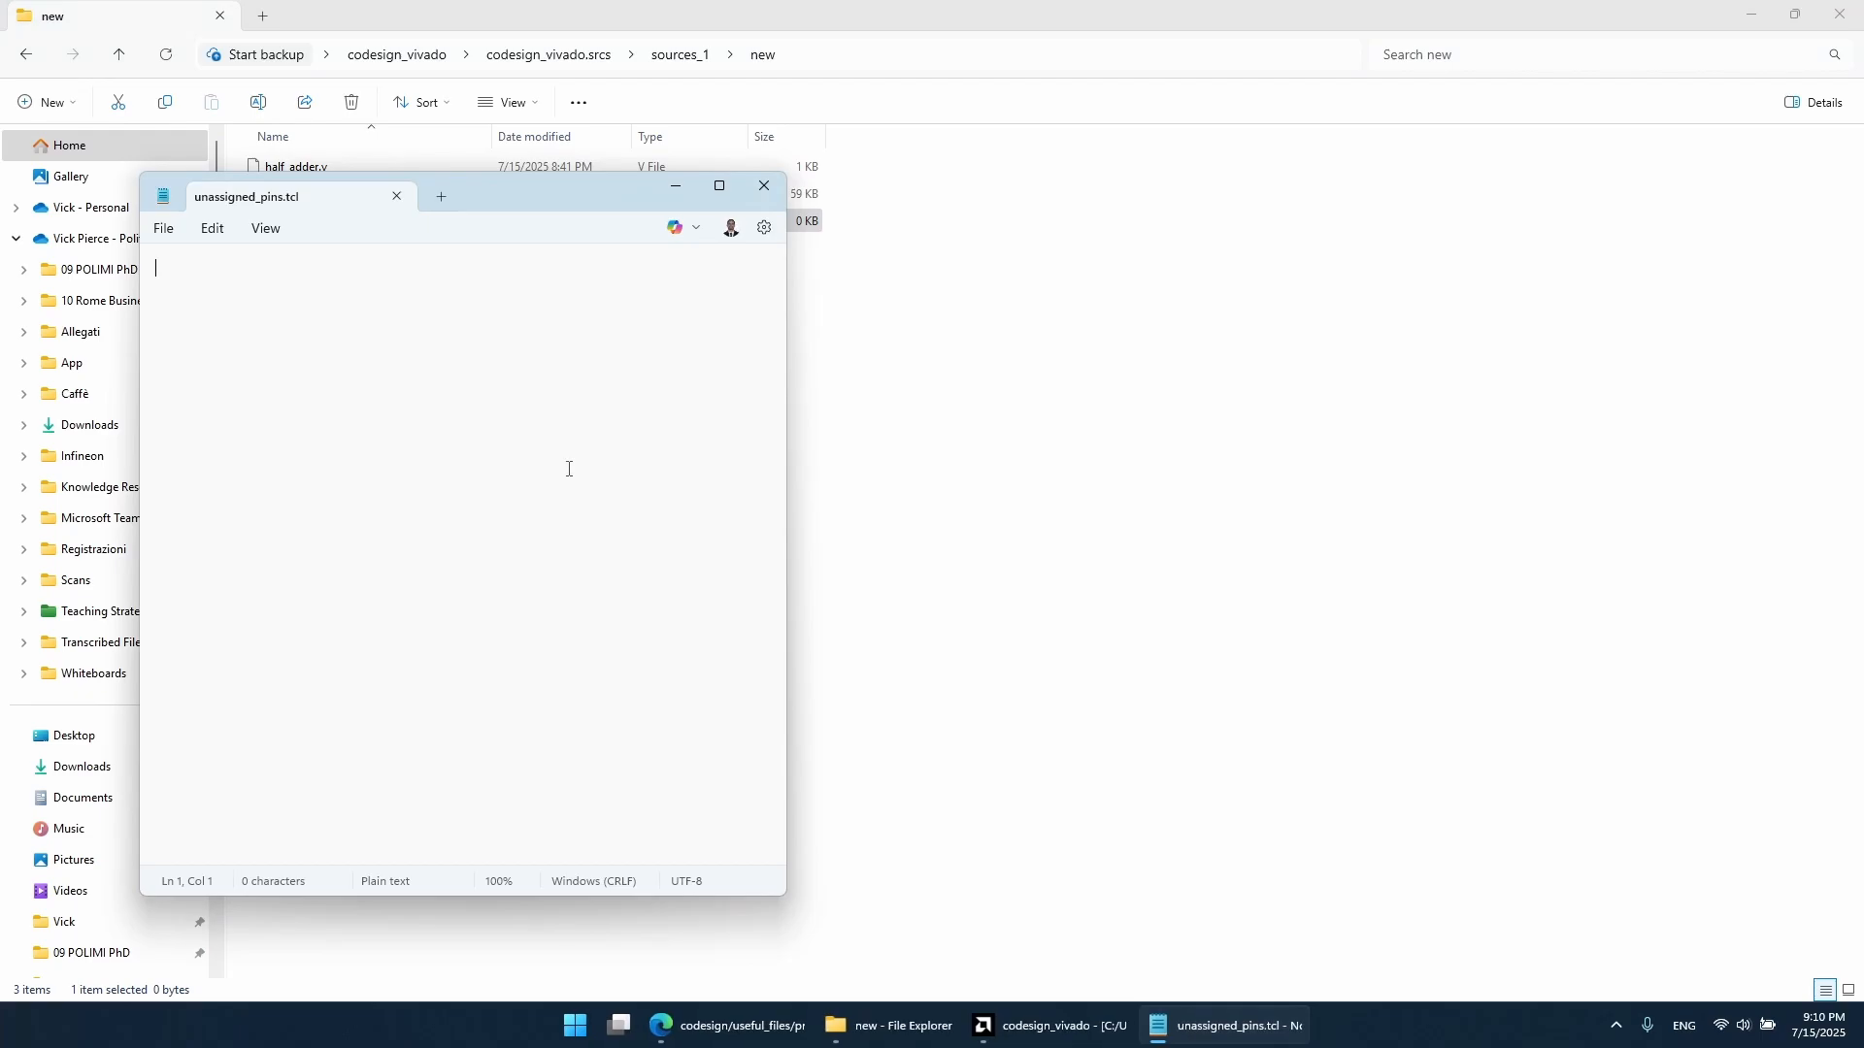
text(set_property)
key(Caps_Lock)
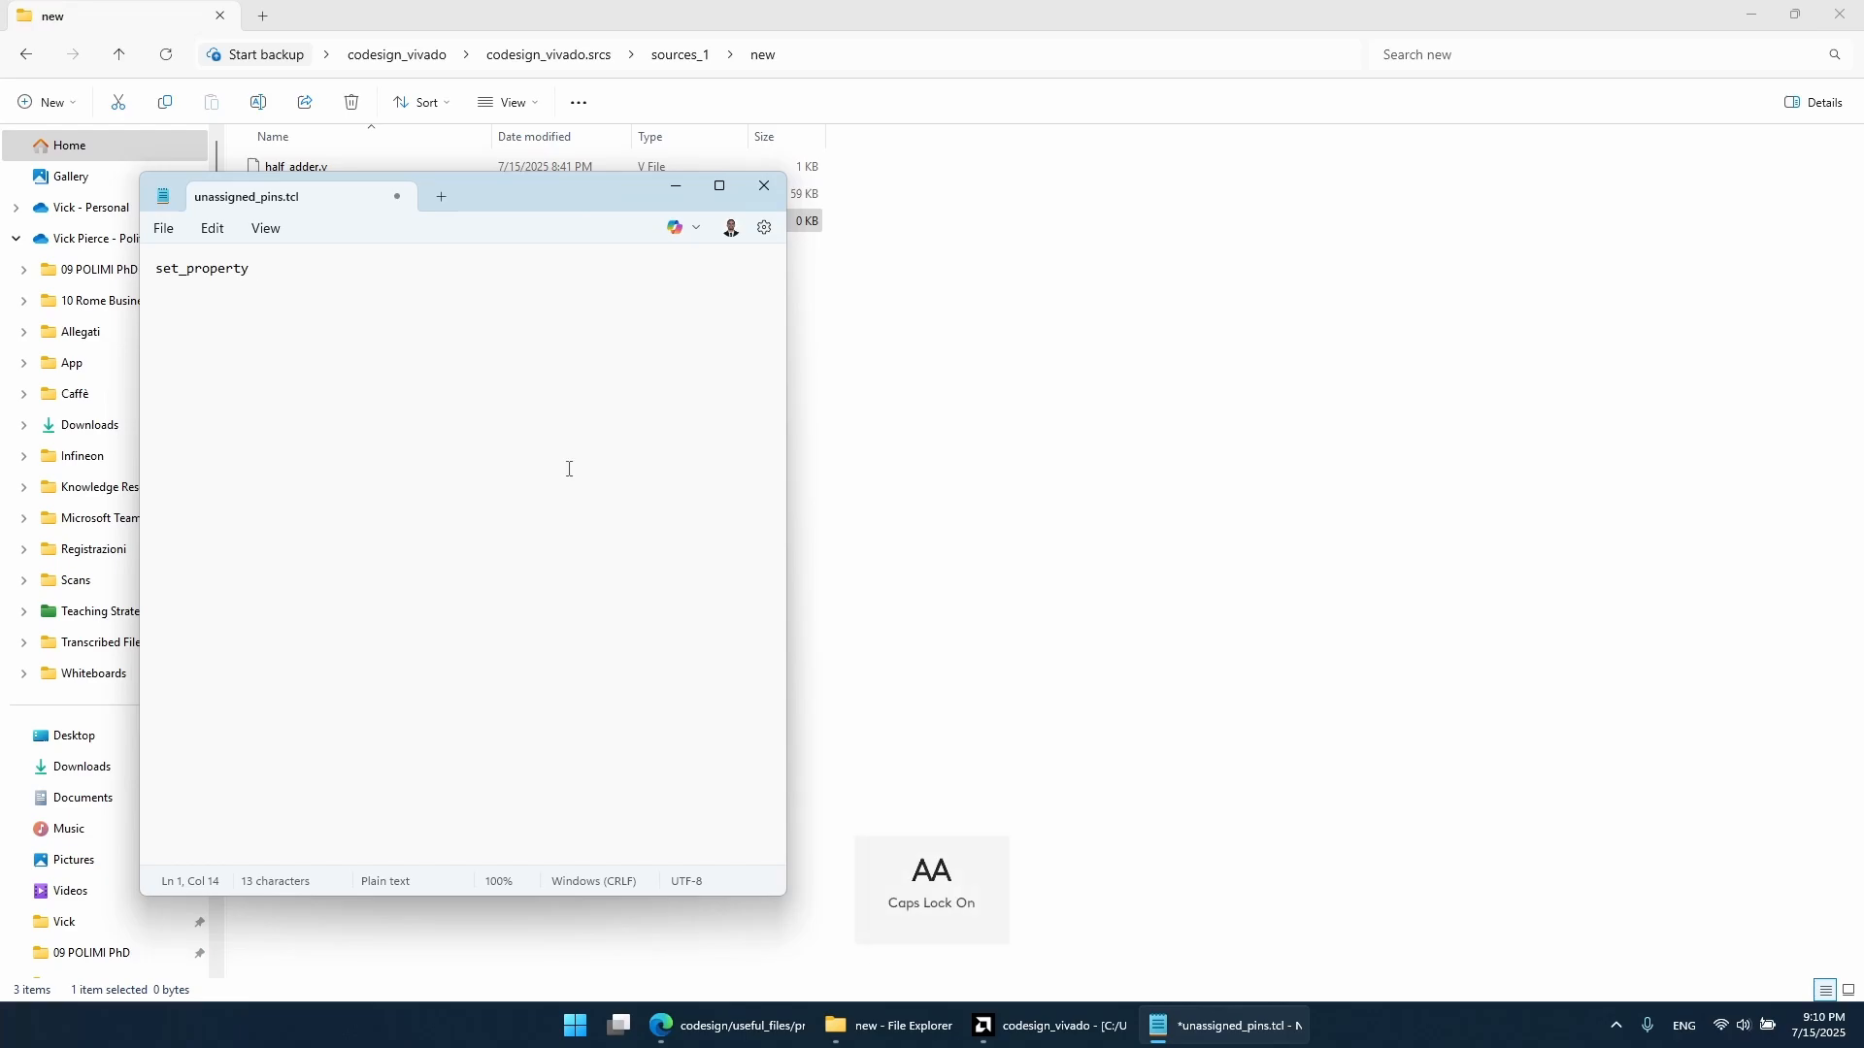
text(SEVERITY)
key(Caps_Lock)
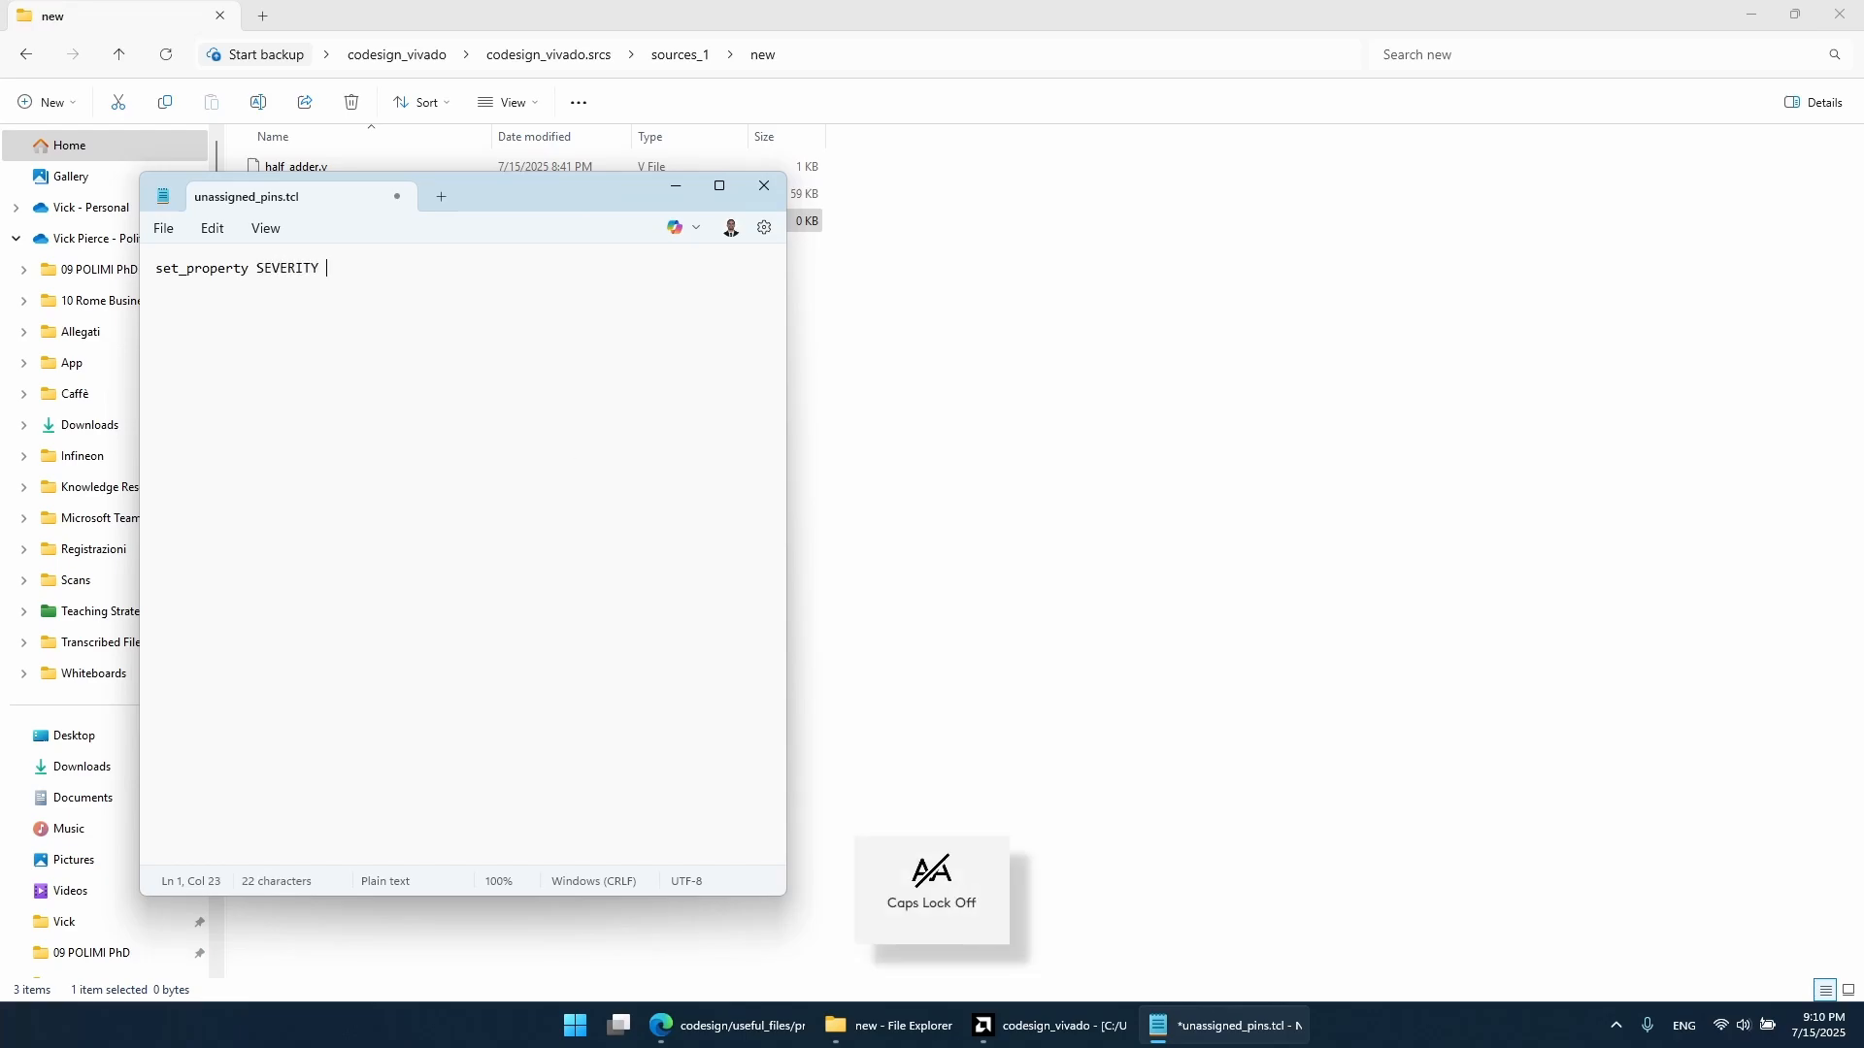
text({Warning)
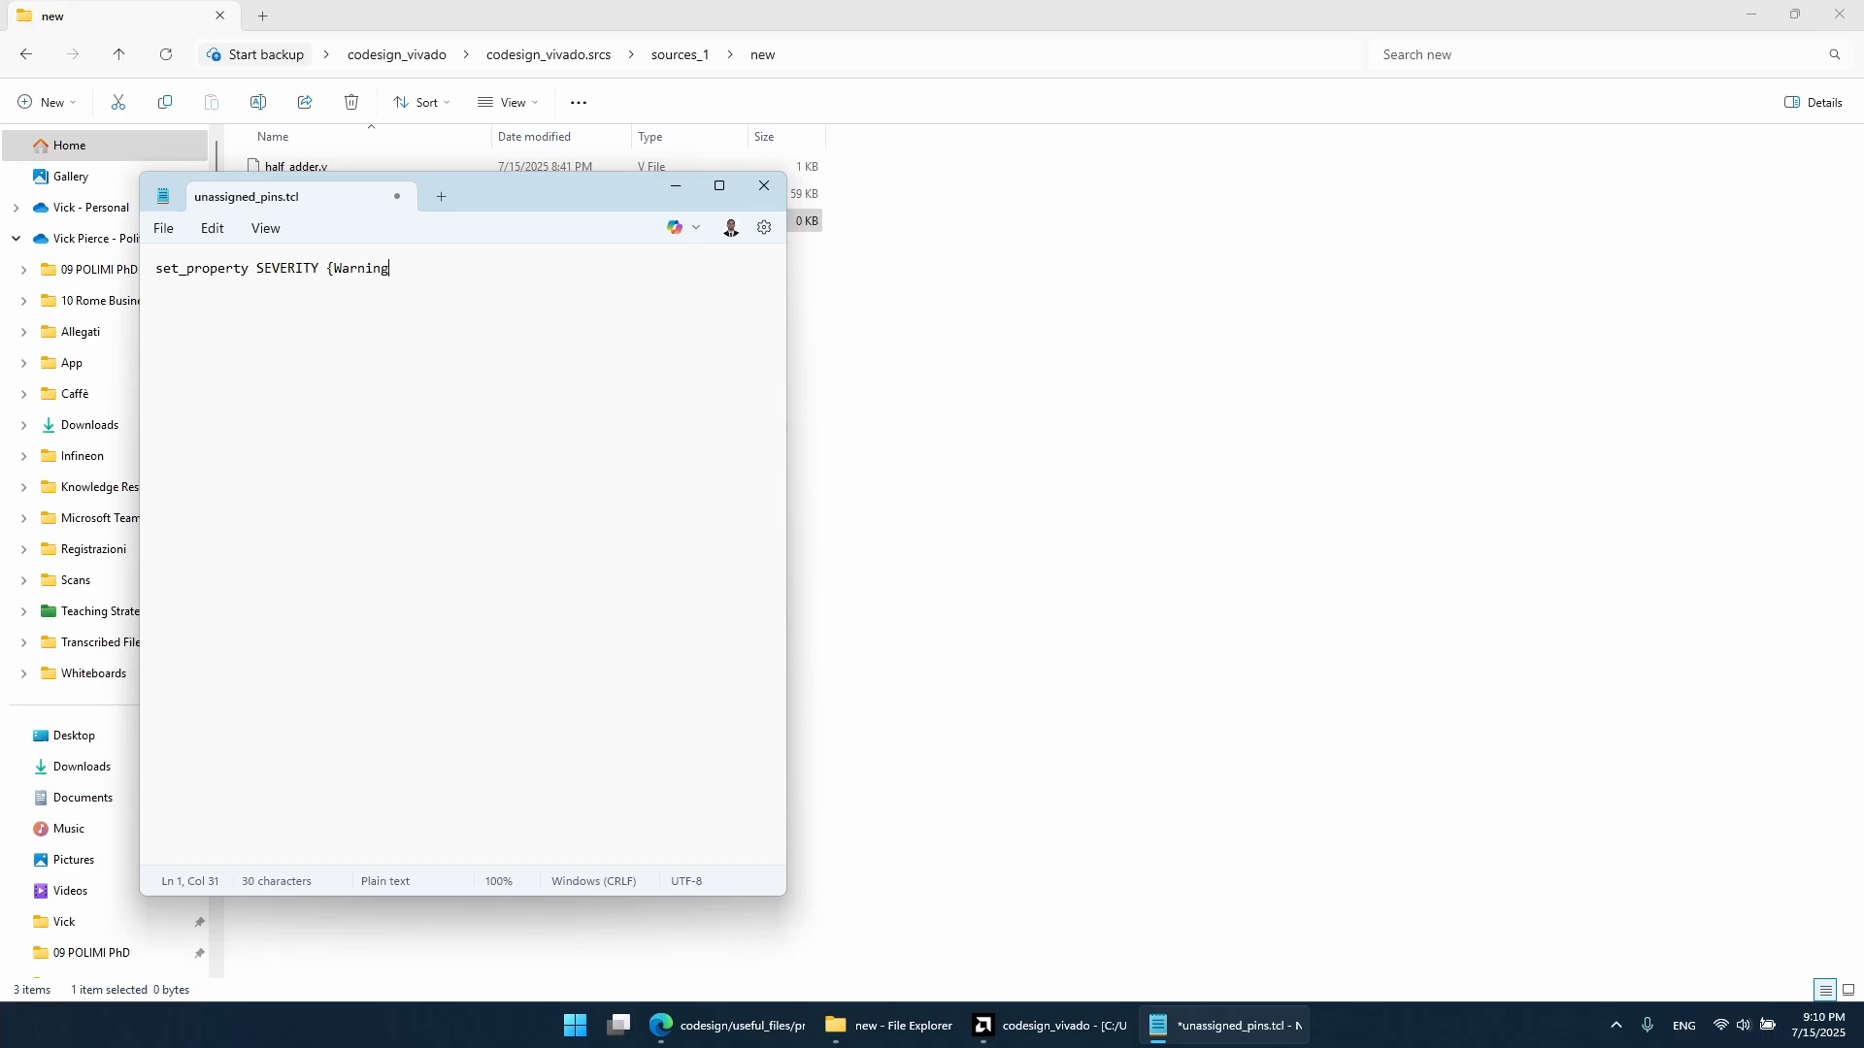
text(} [get_drc_checks)
key(Caps_Lock)
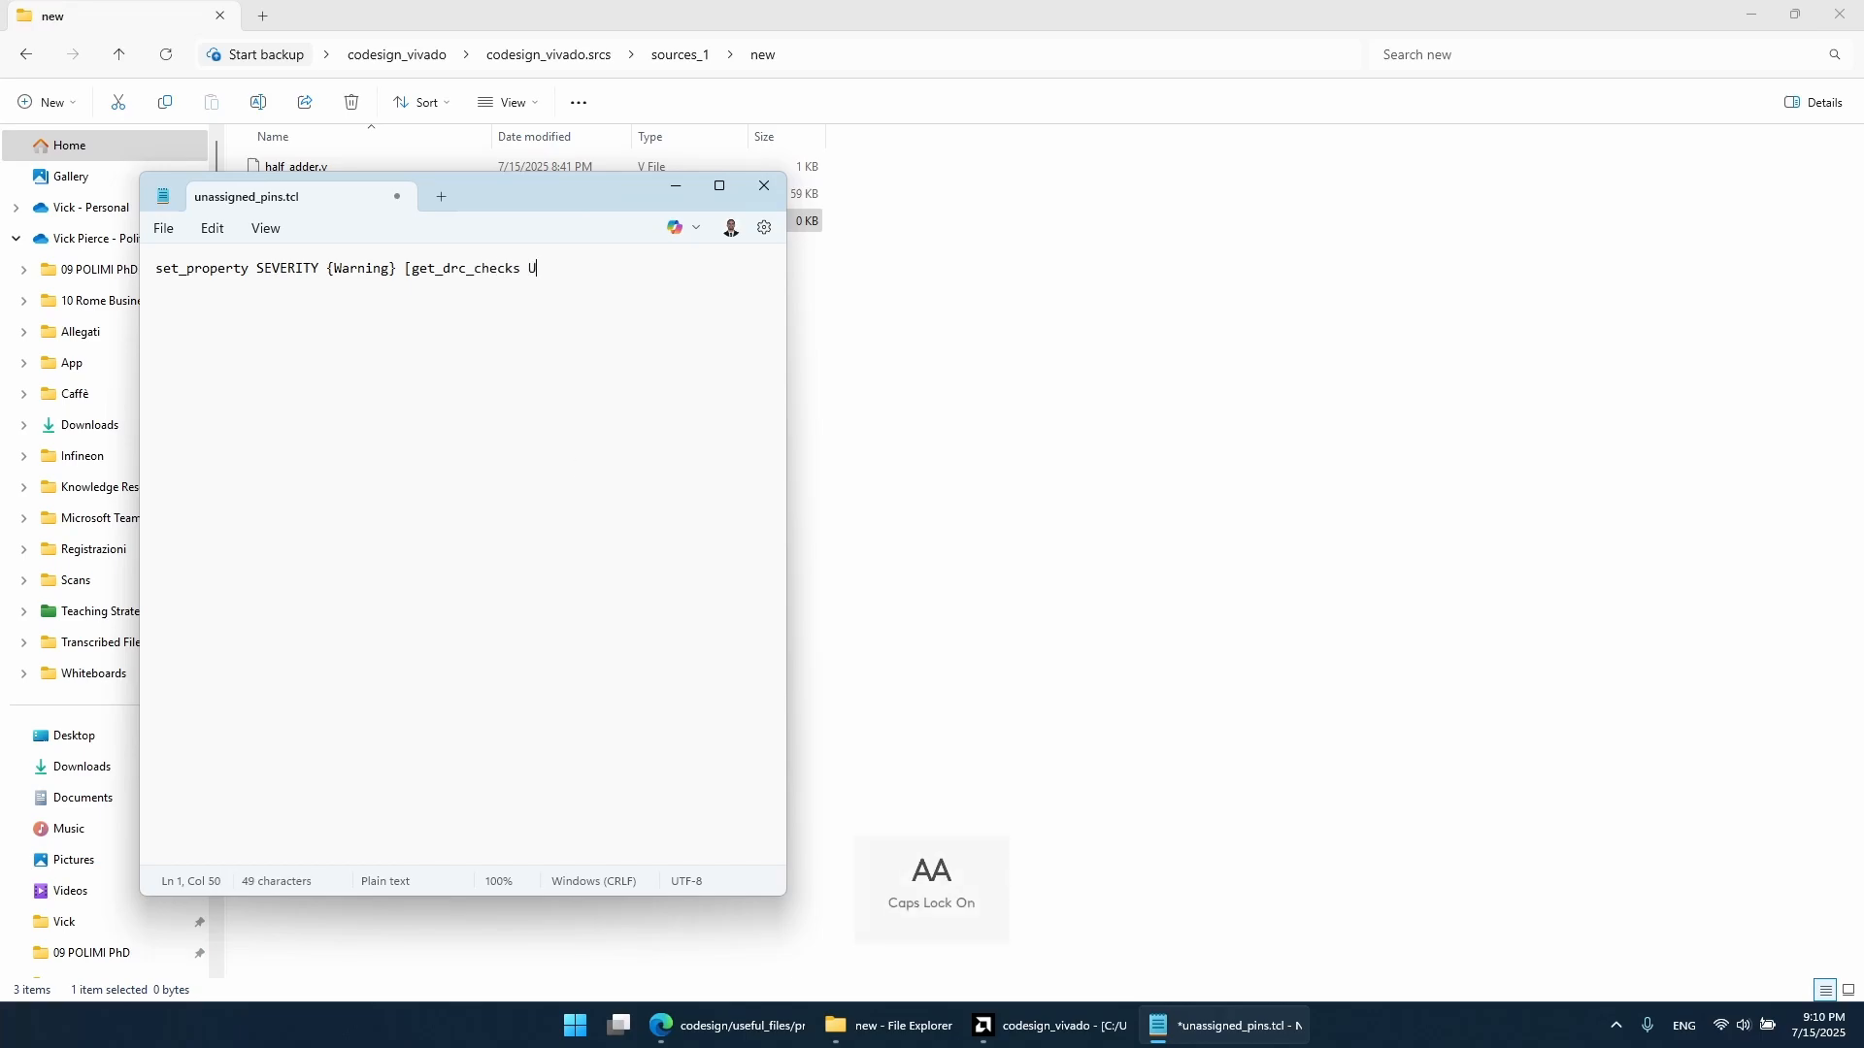
text(UCIO)
key(Caps_Lock)
key(ctrl+s)
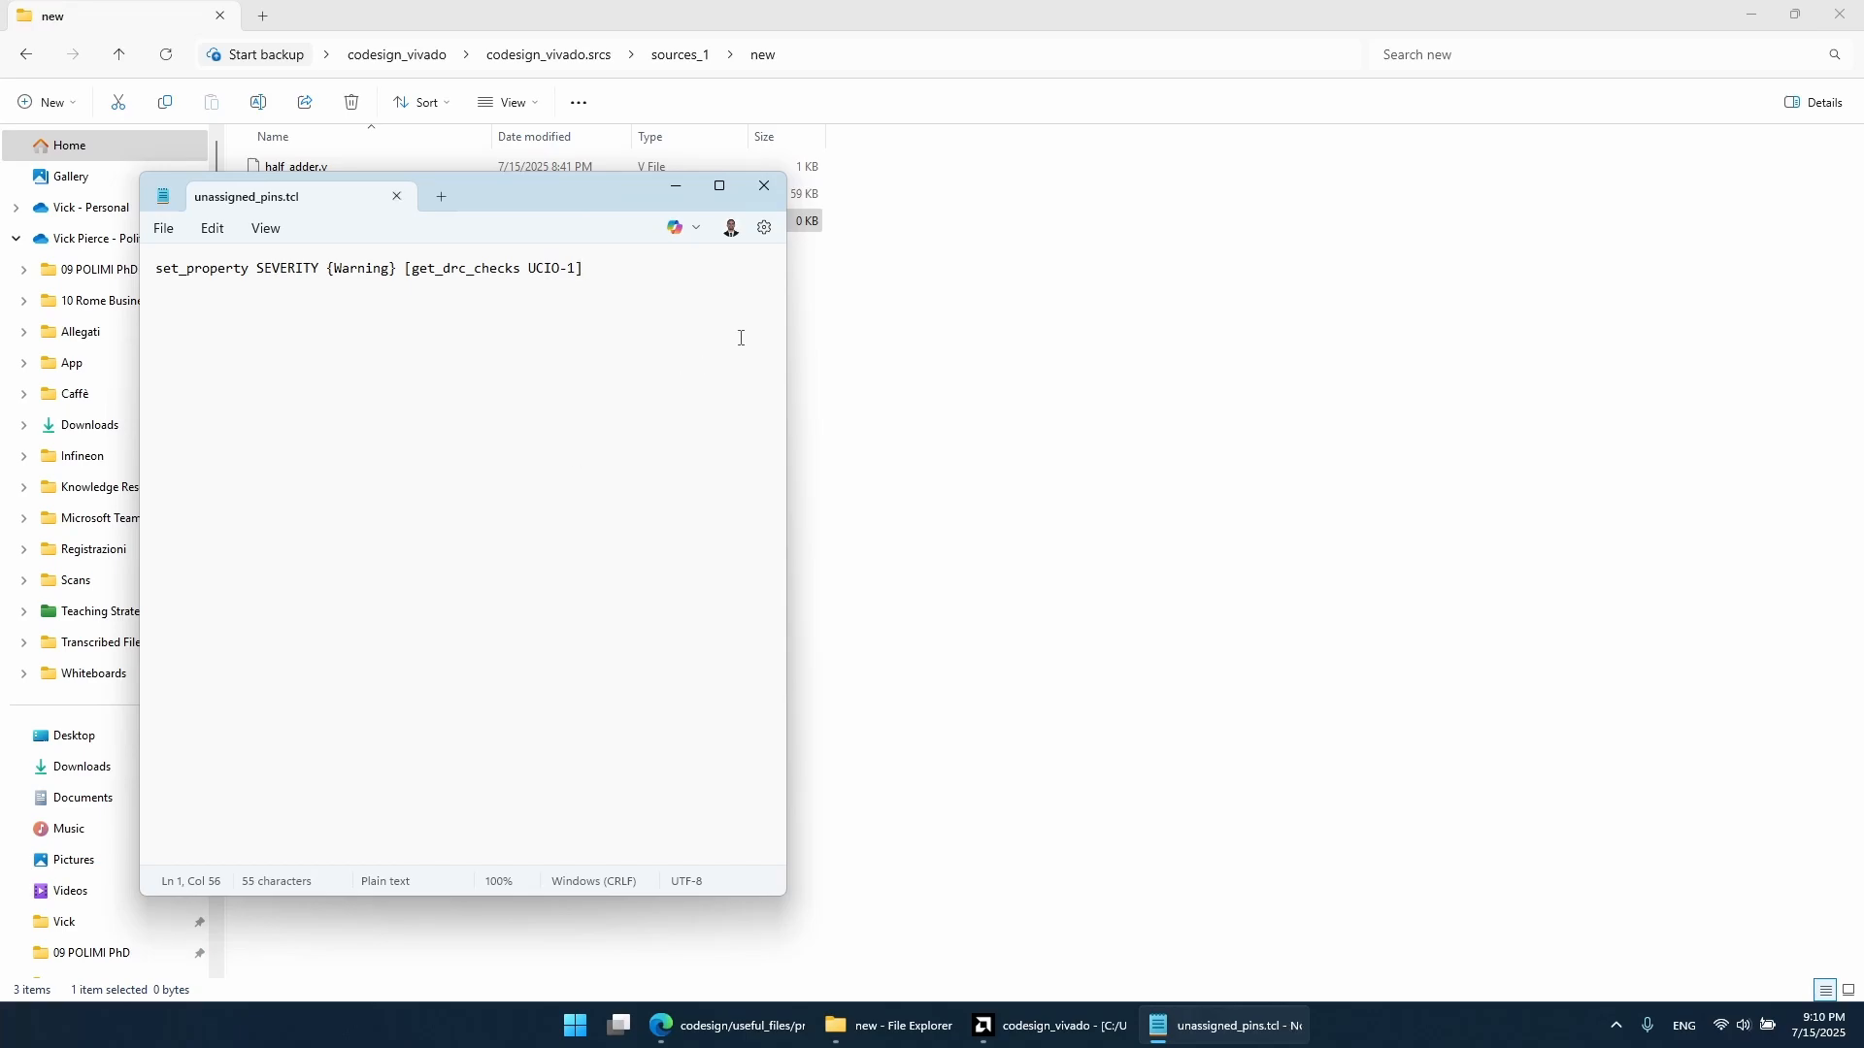
click(766, 188)
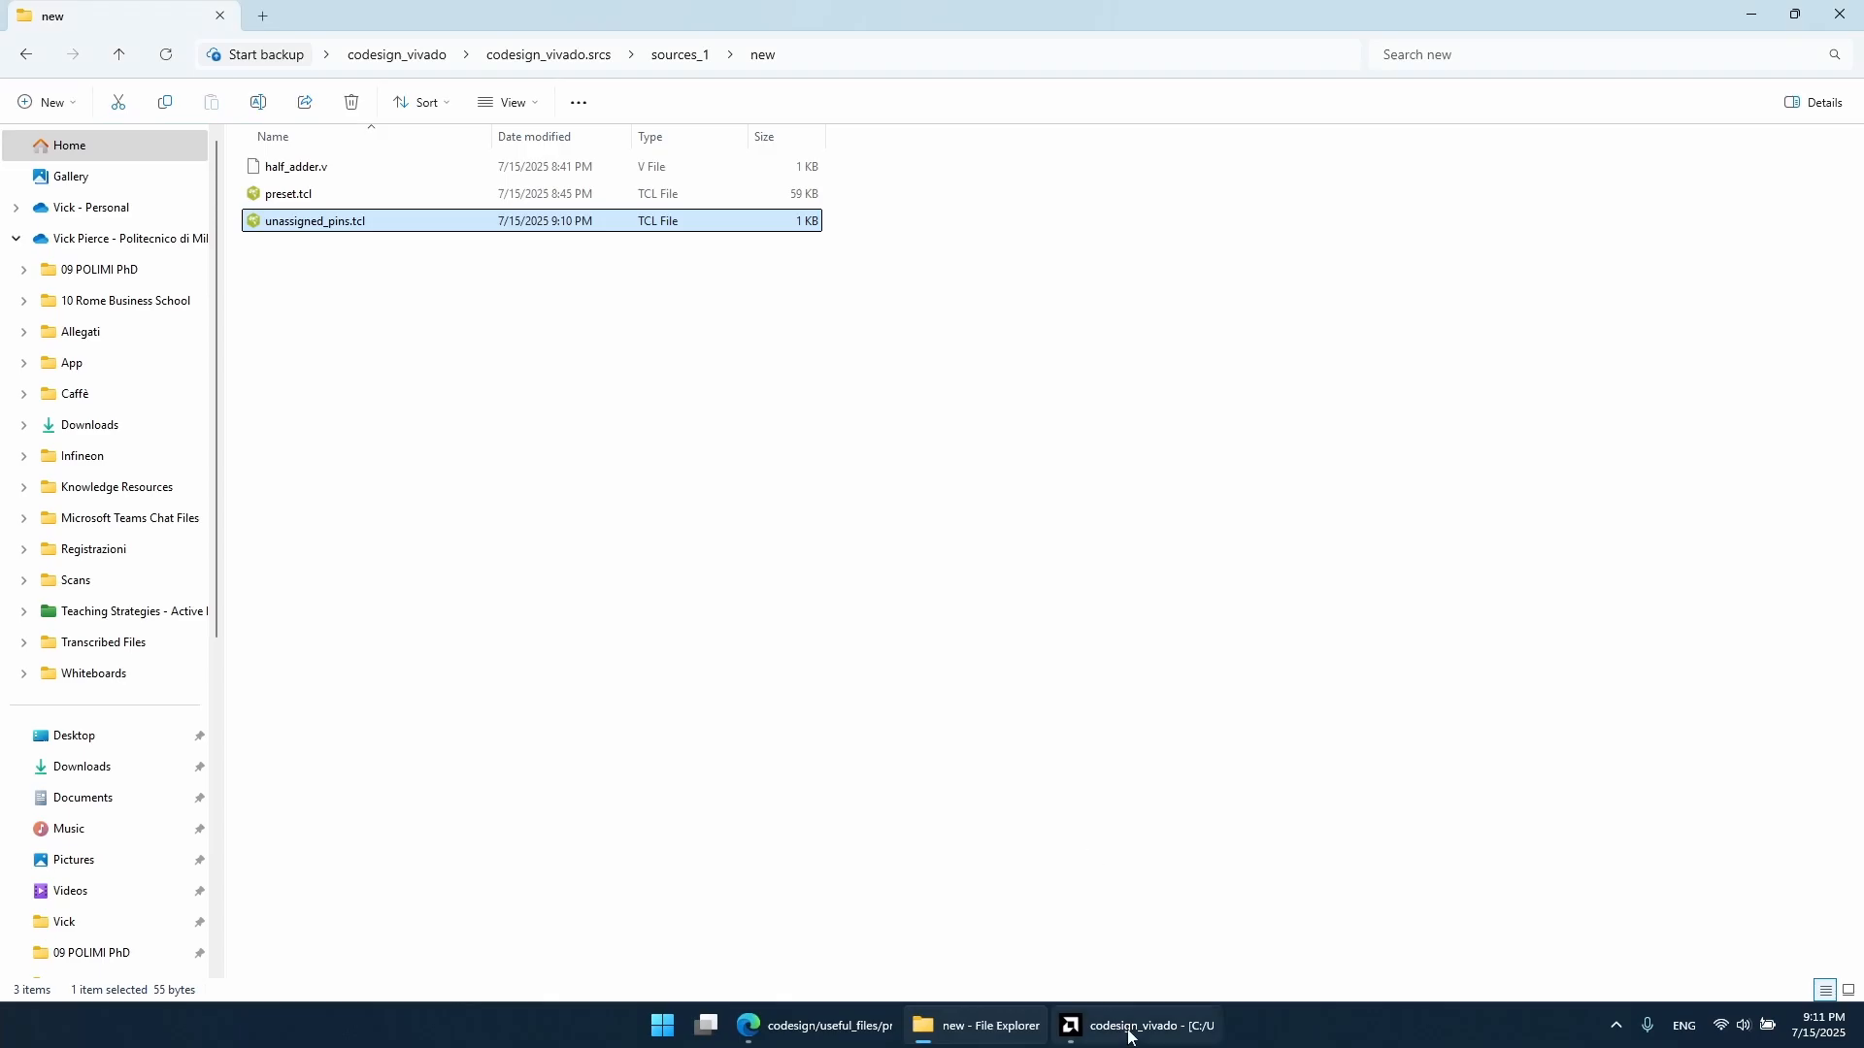
Step: Switch to Vivado and assign unassigned_pins.tcl as the tcl.pre script for Write Bitstream in the project's bitstream settings
mouse_move(1129, 1036)
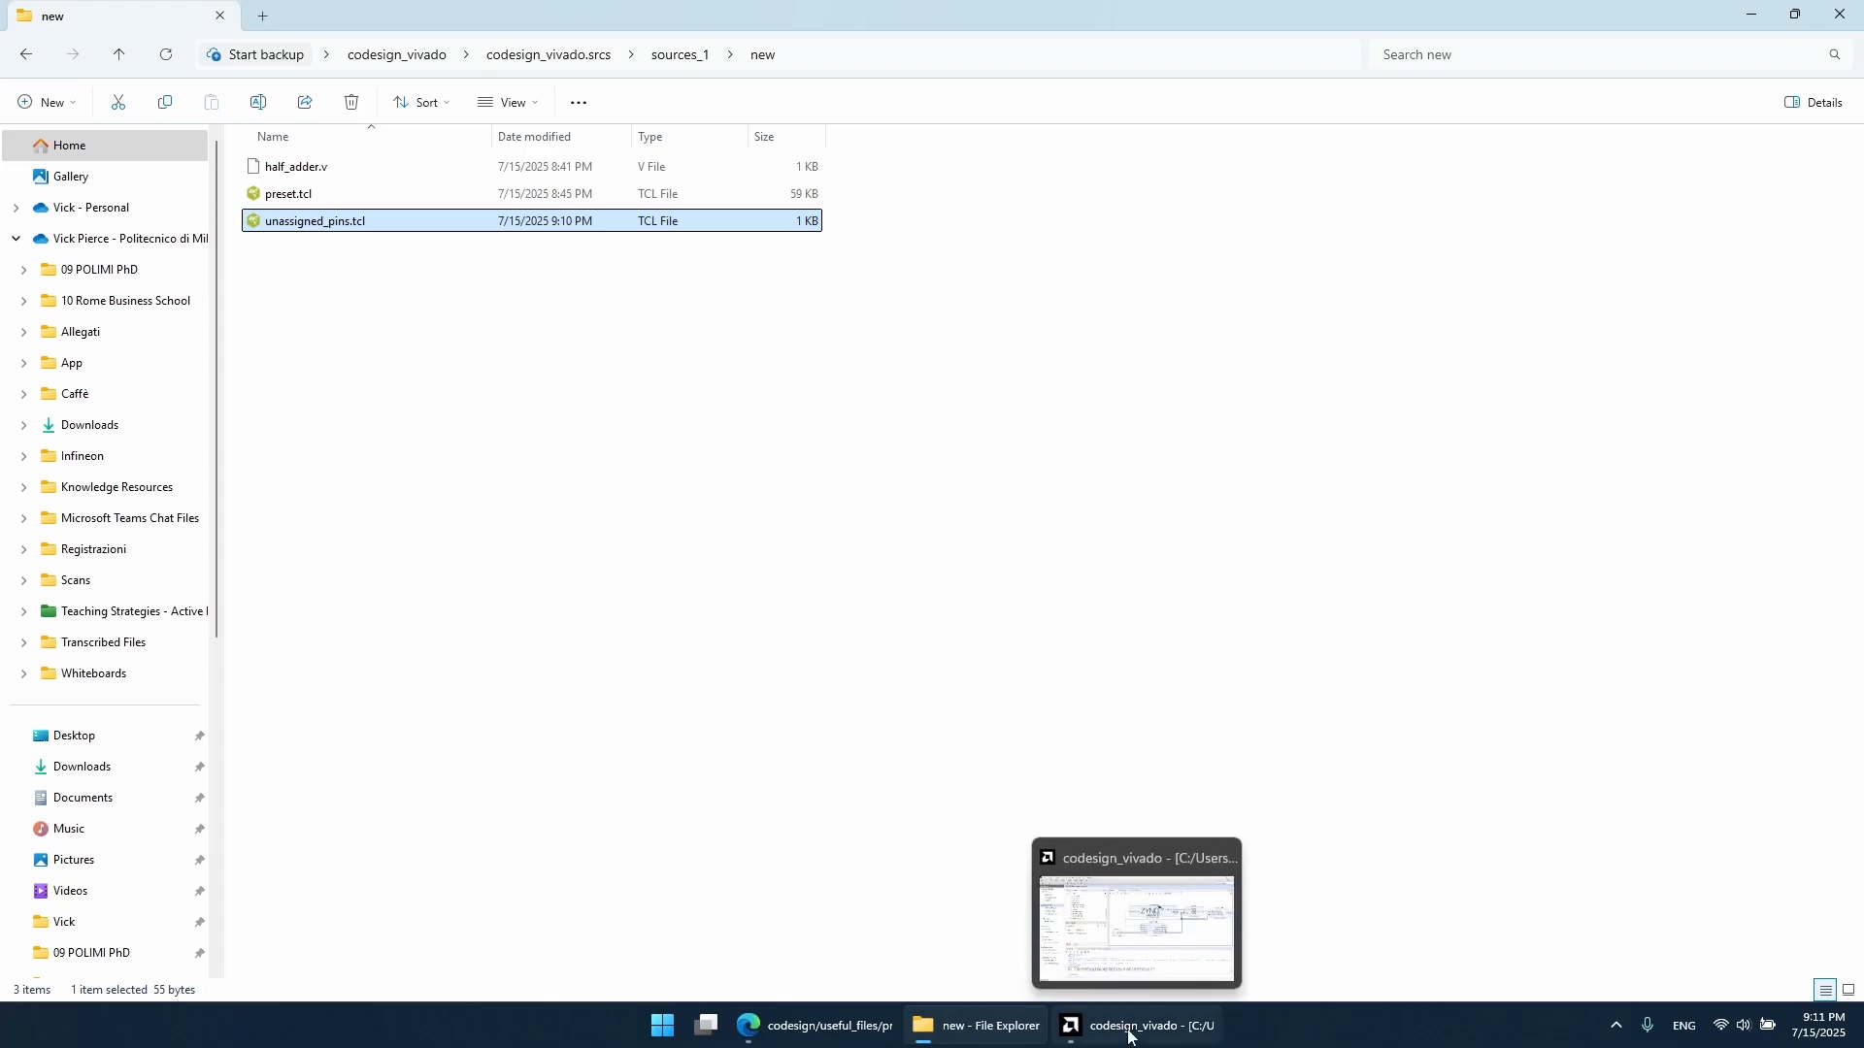
click(1129, 1037)
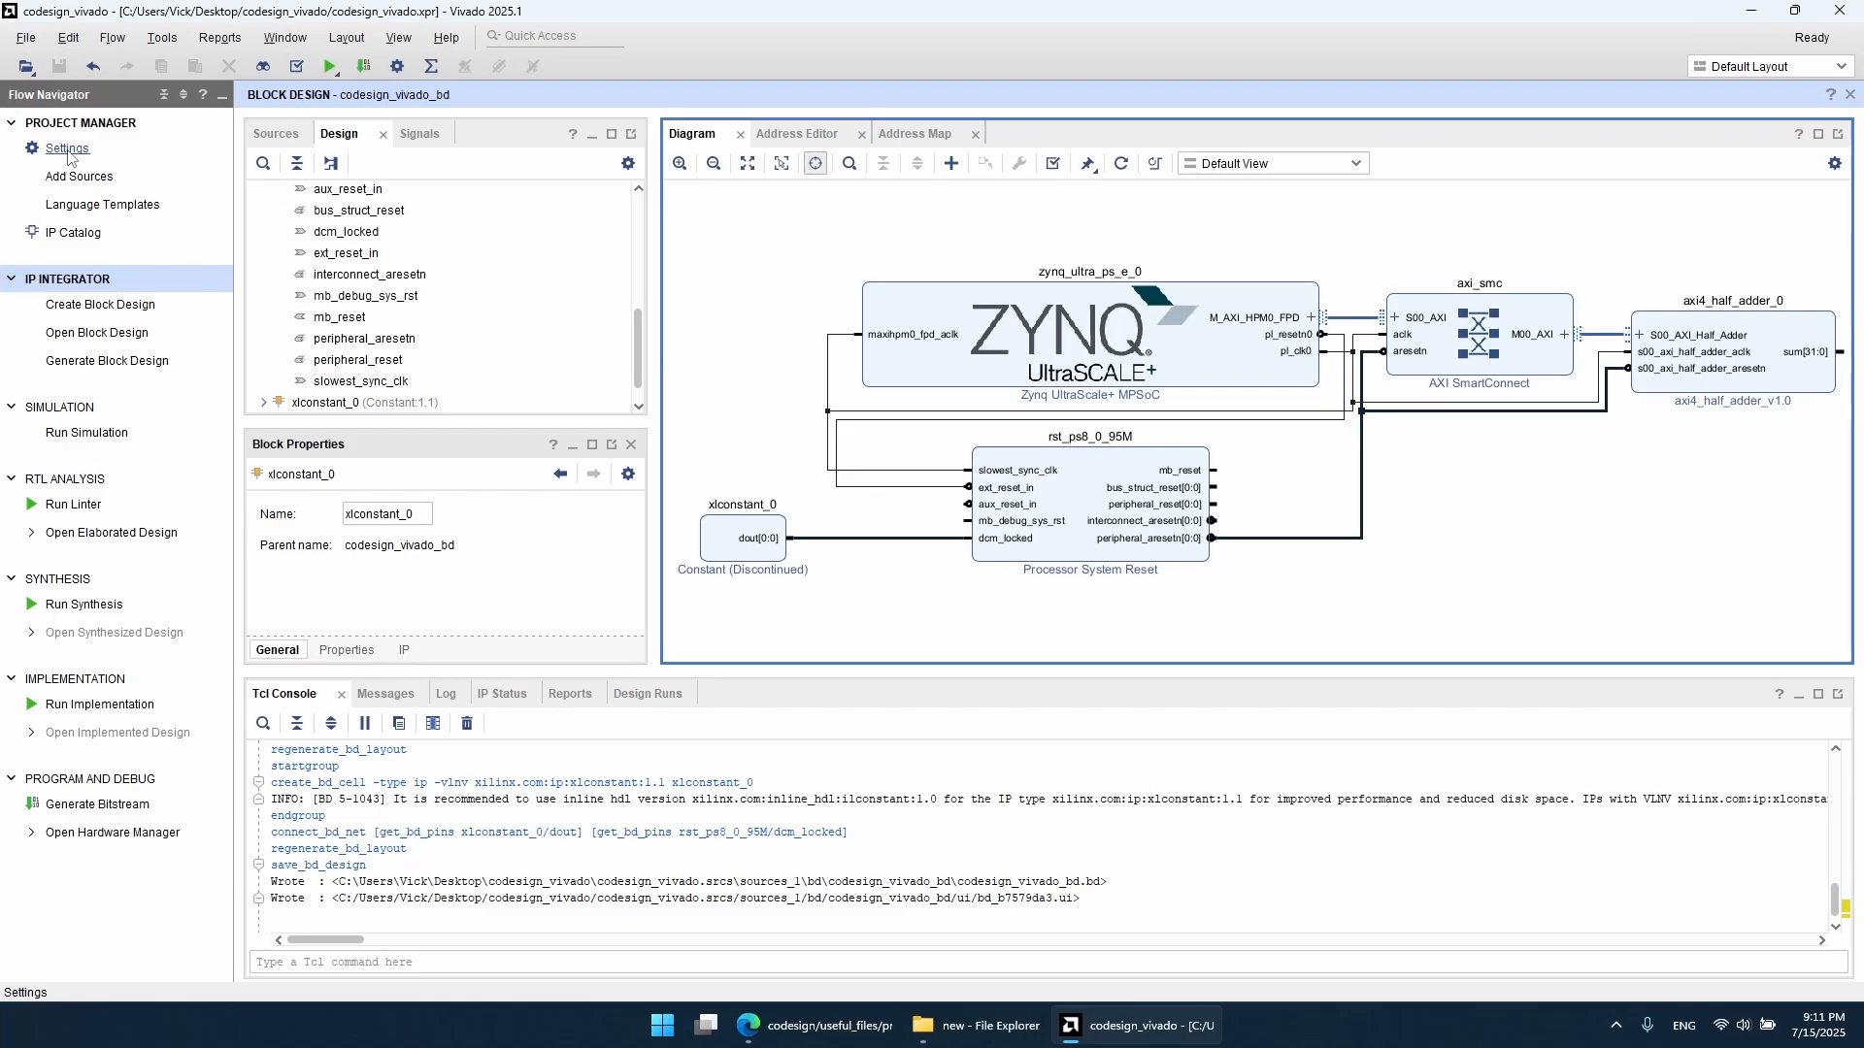
click(68, 152)
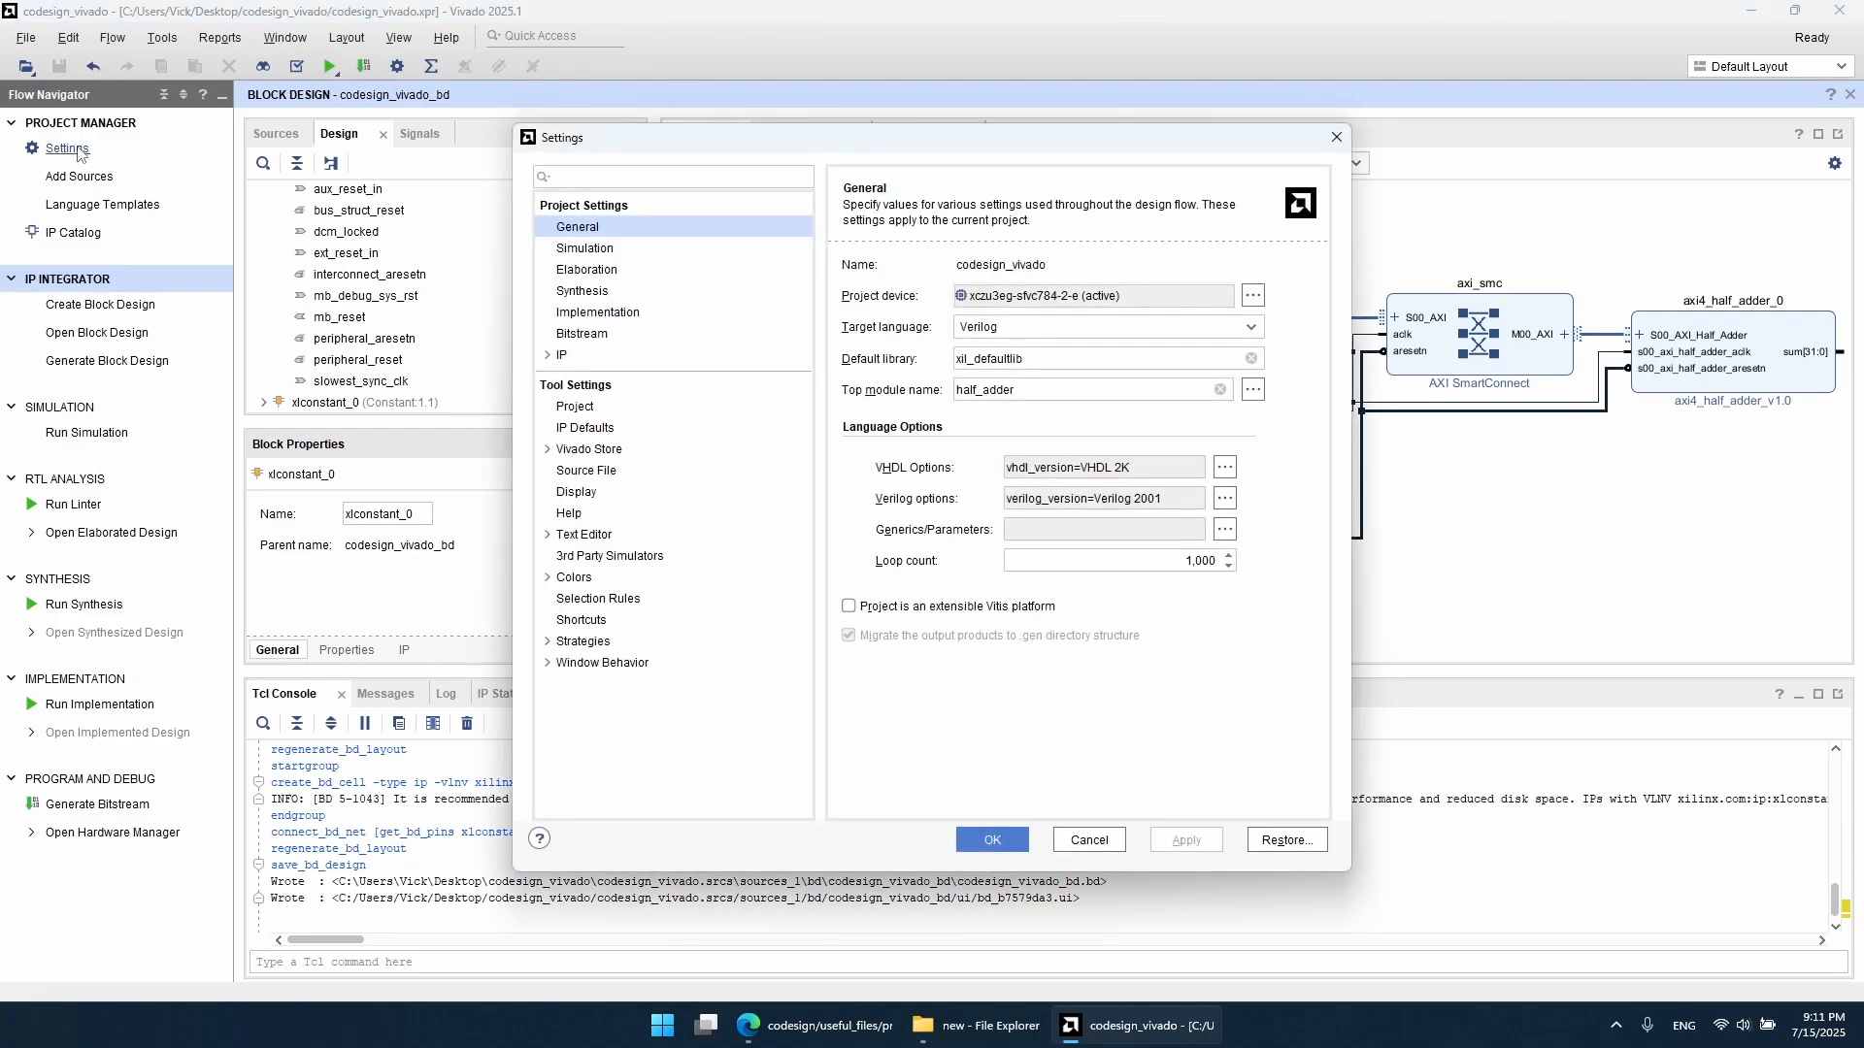
click(587, 334)
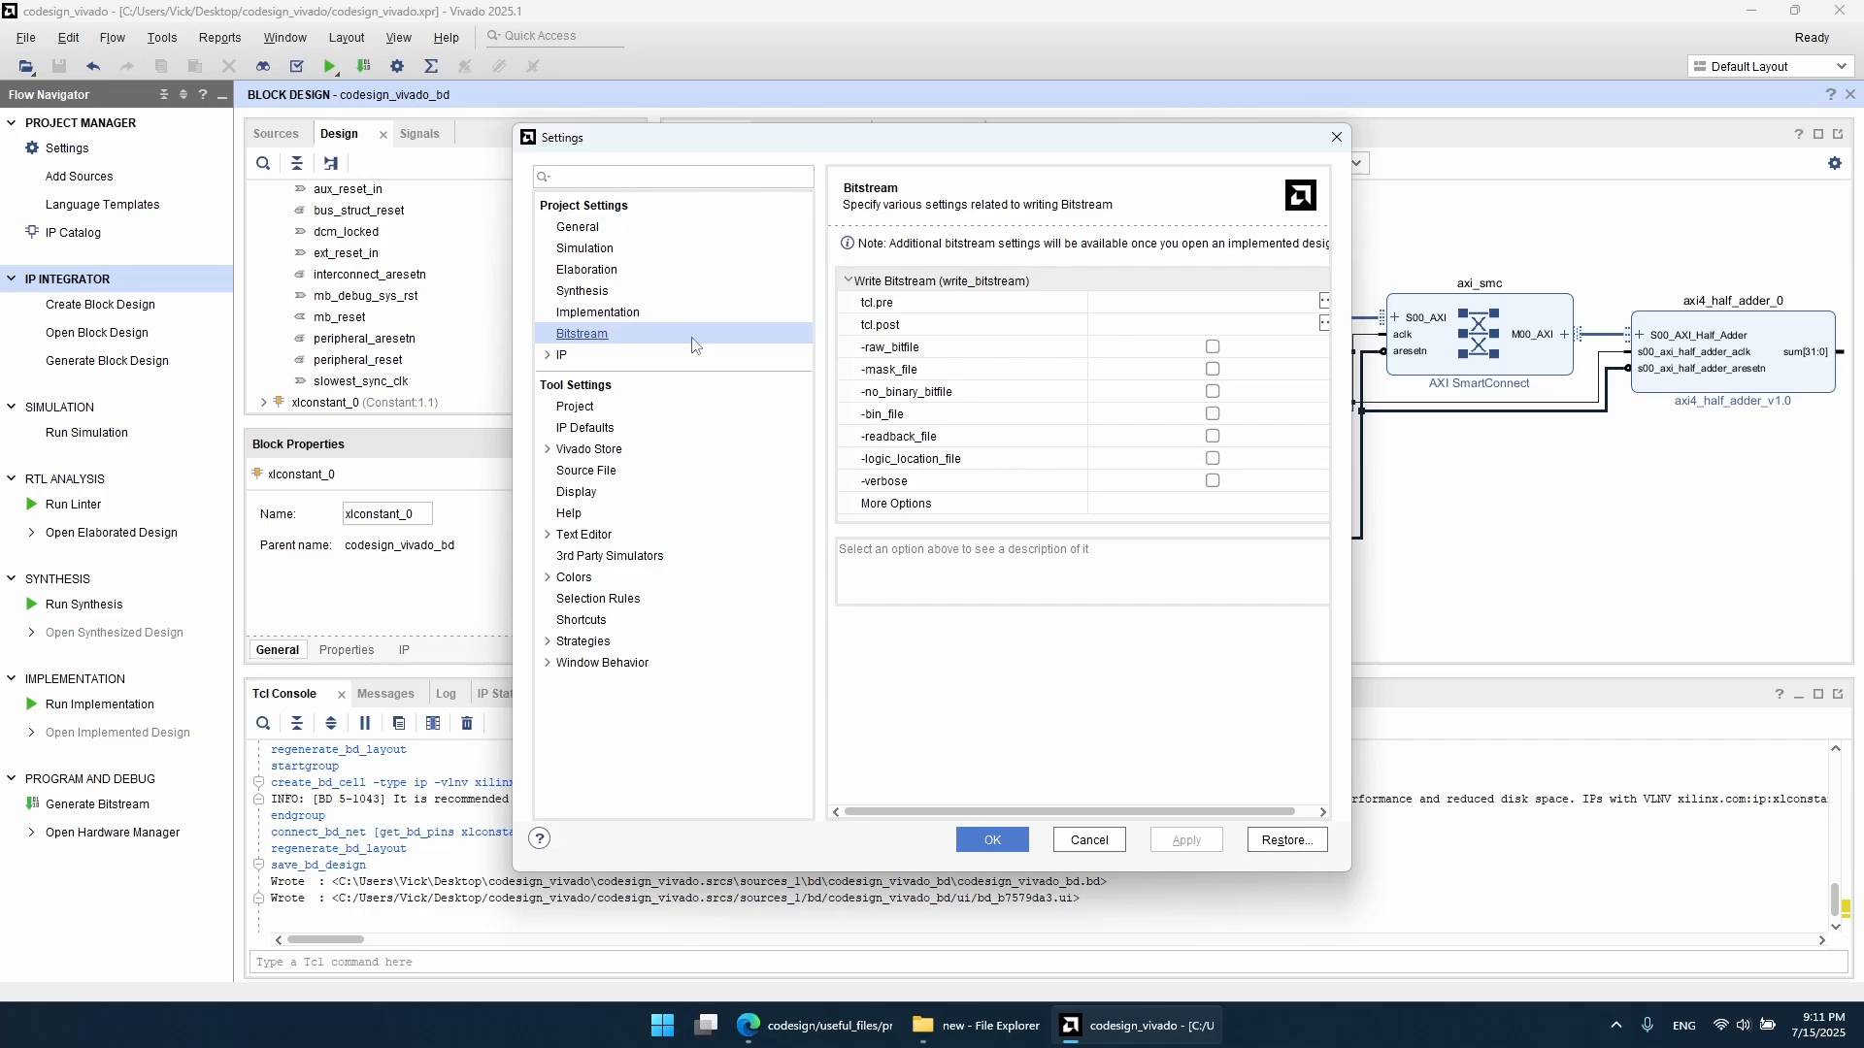
click(974, 309)
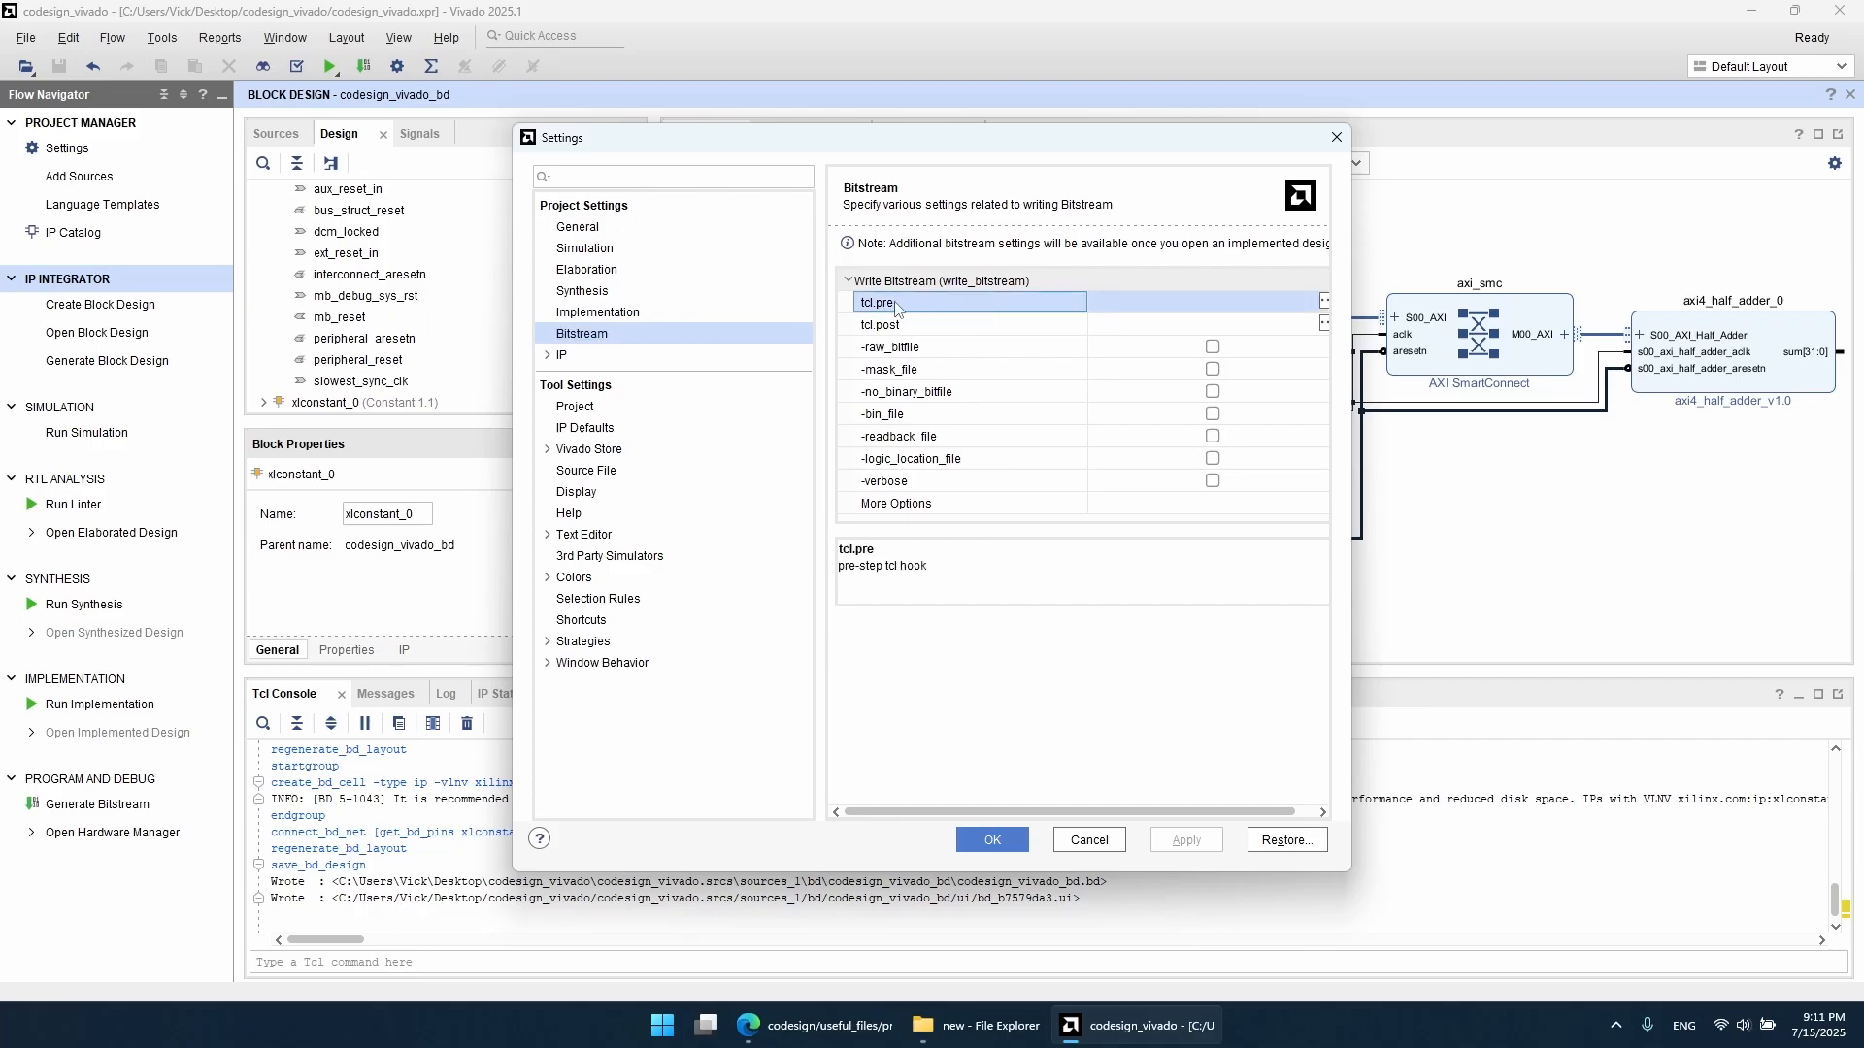
click(1323, 302)
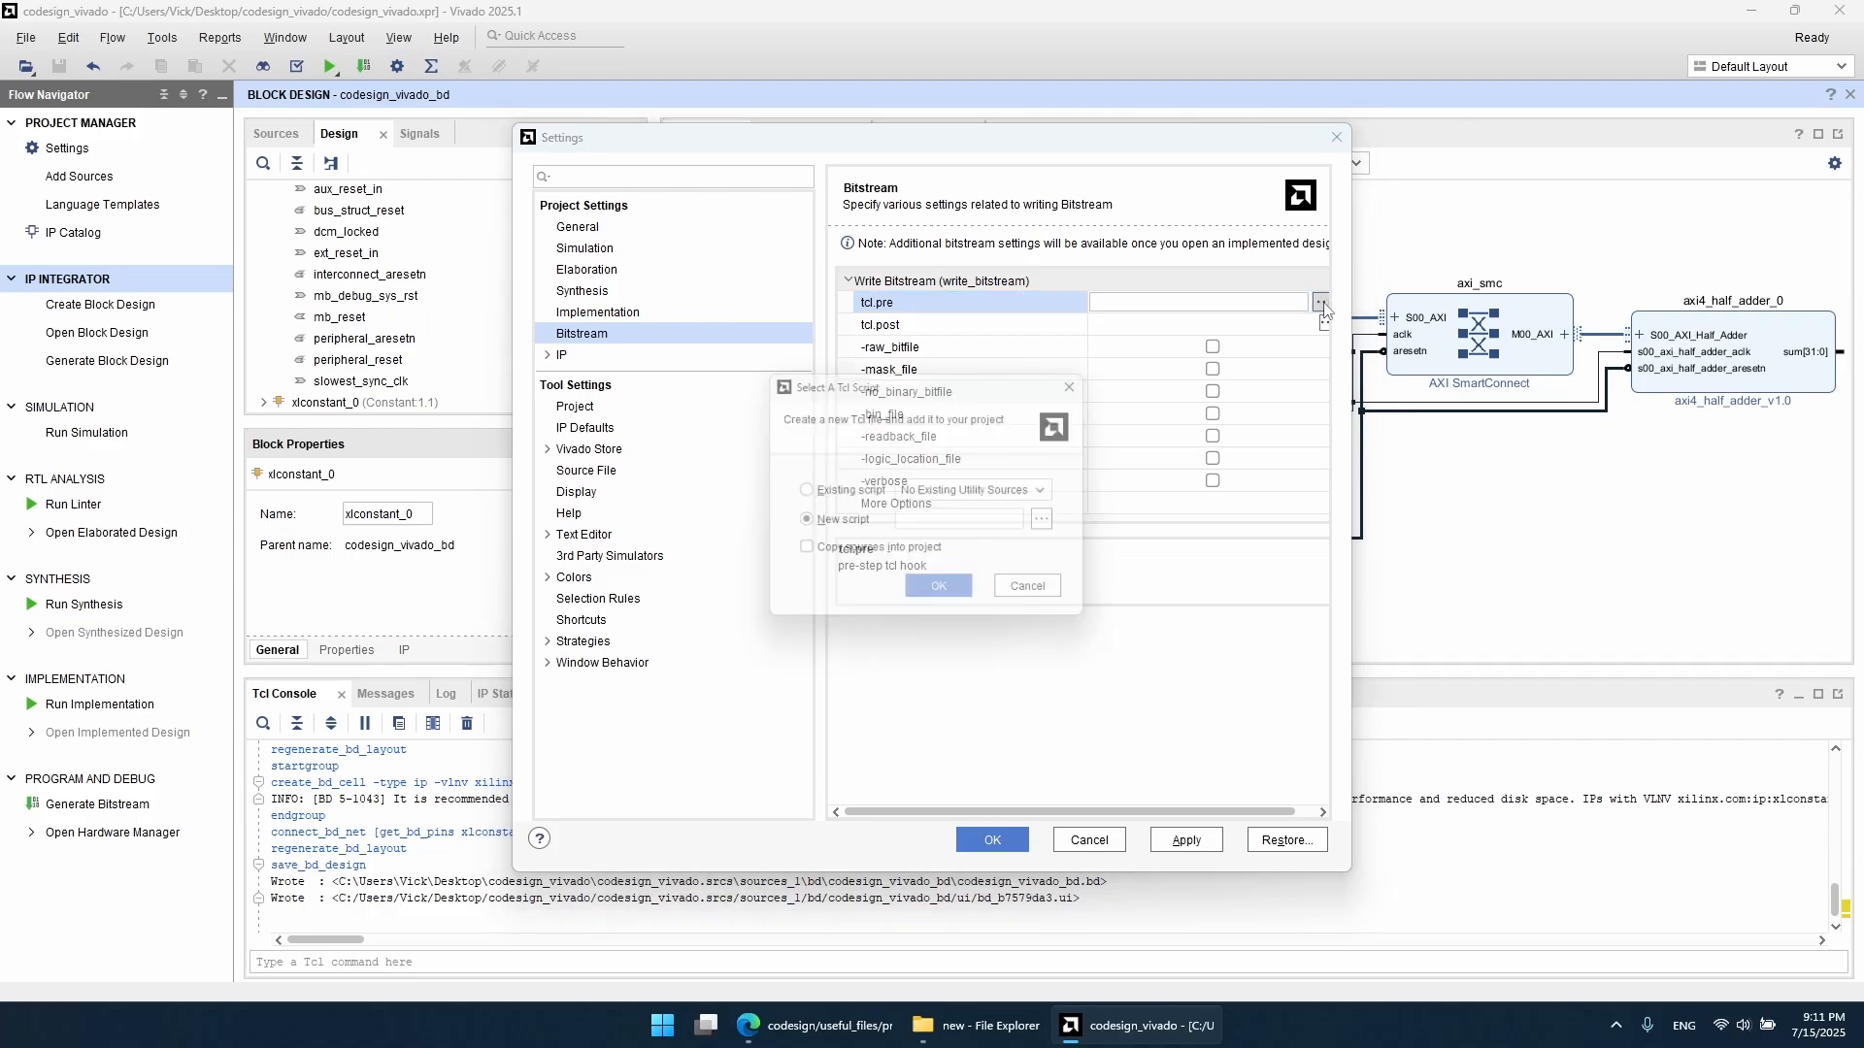
click(1057, 525)
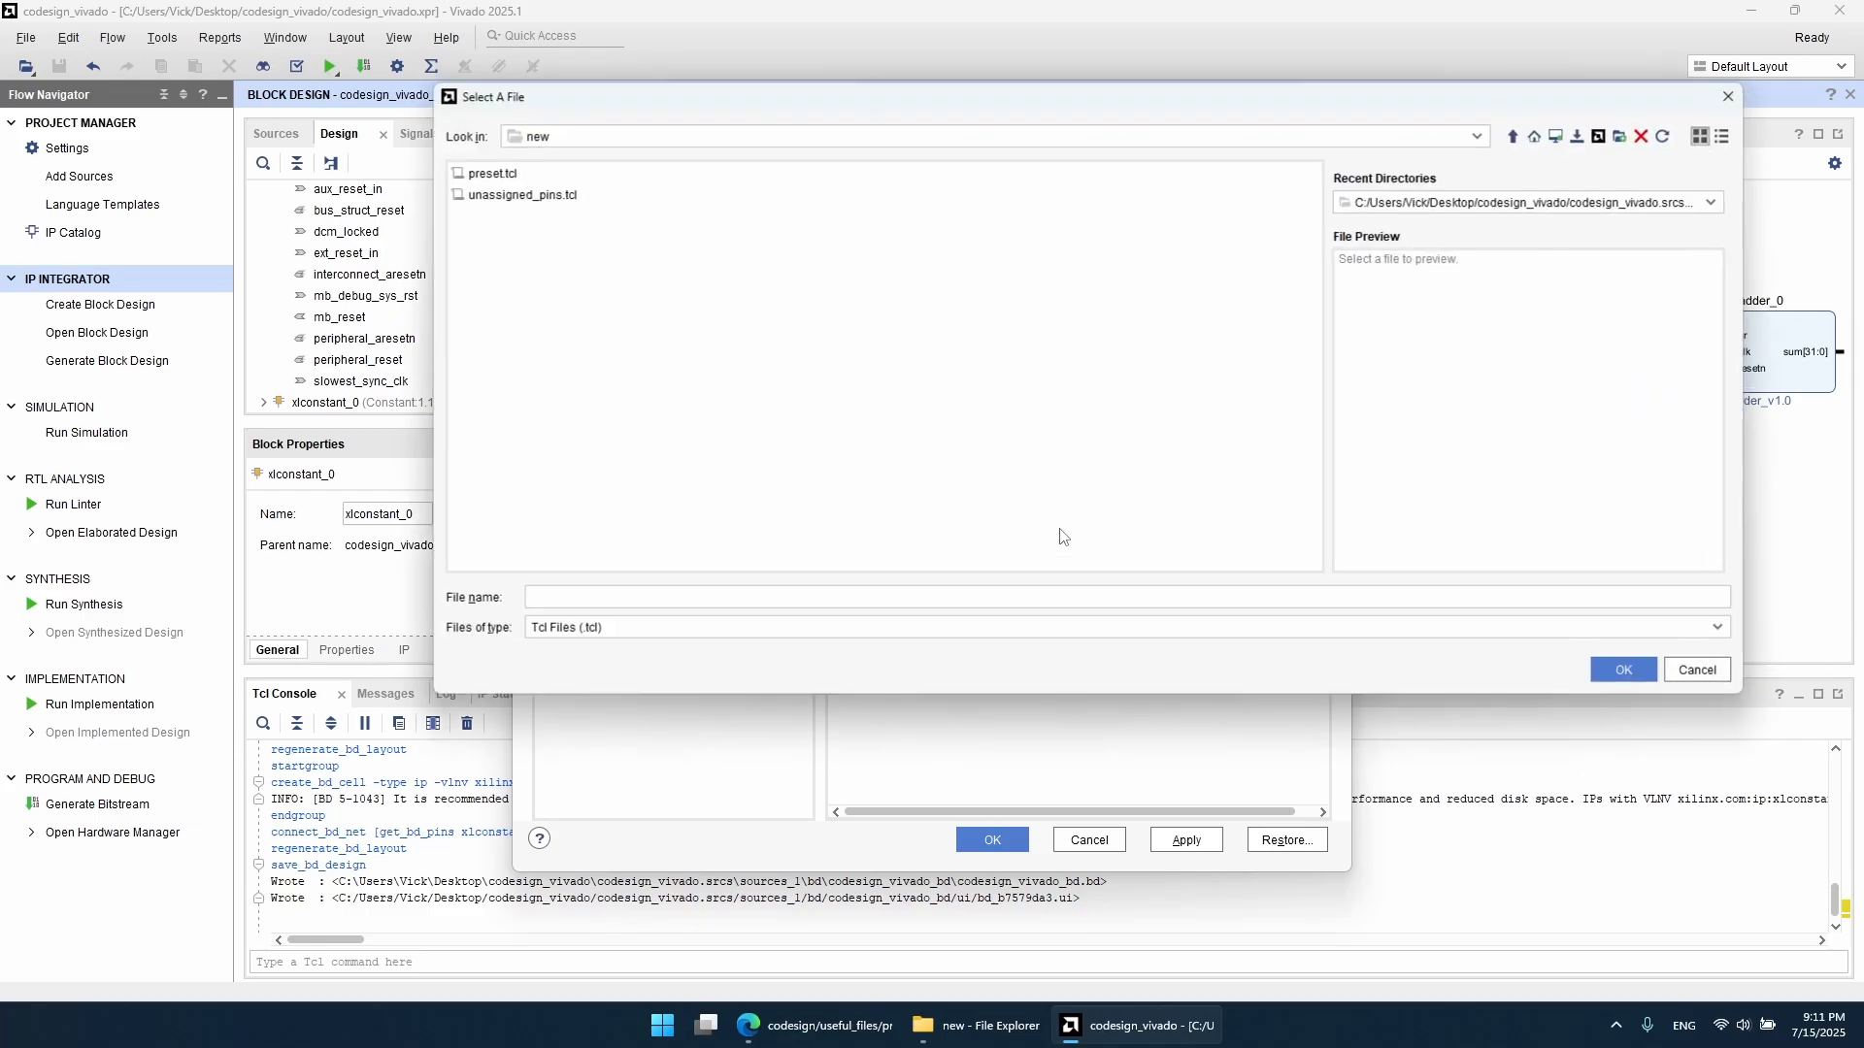
click(540, 138)
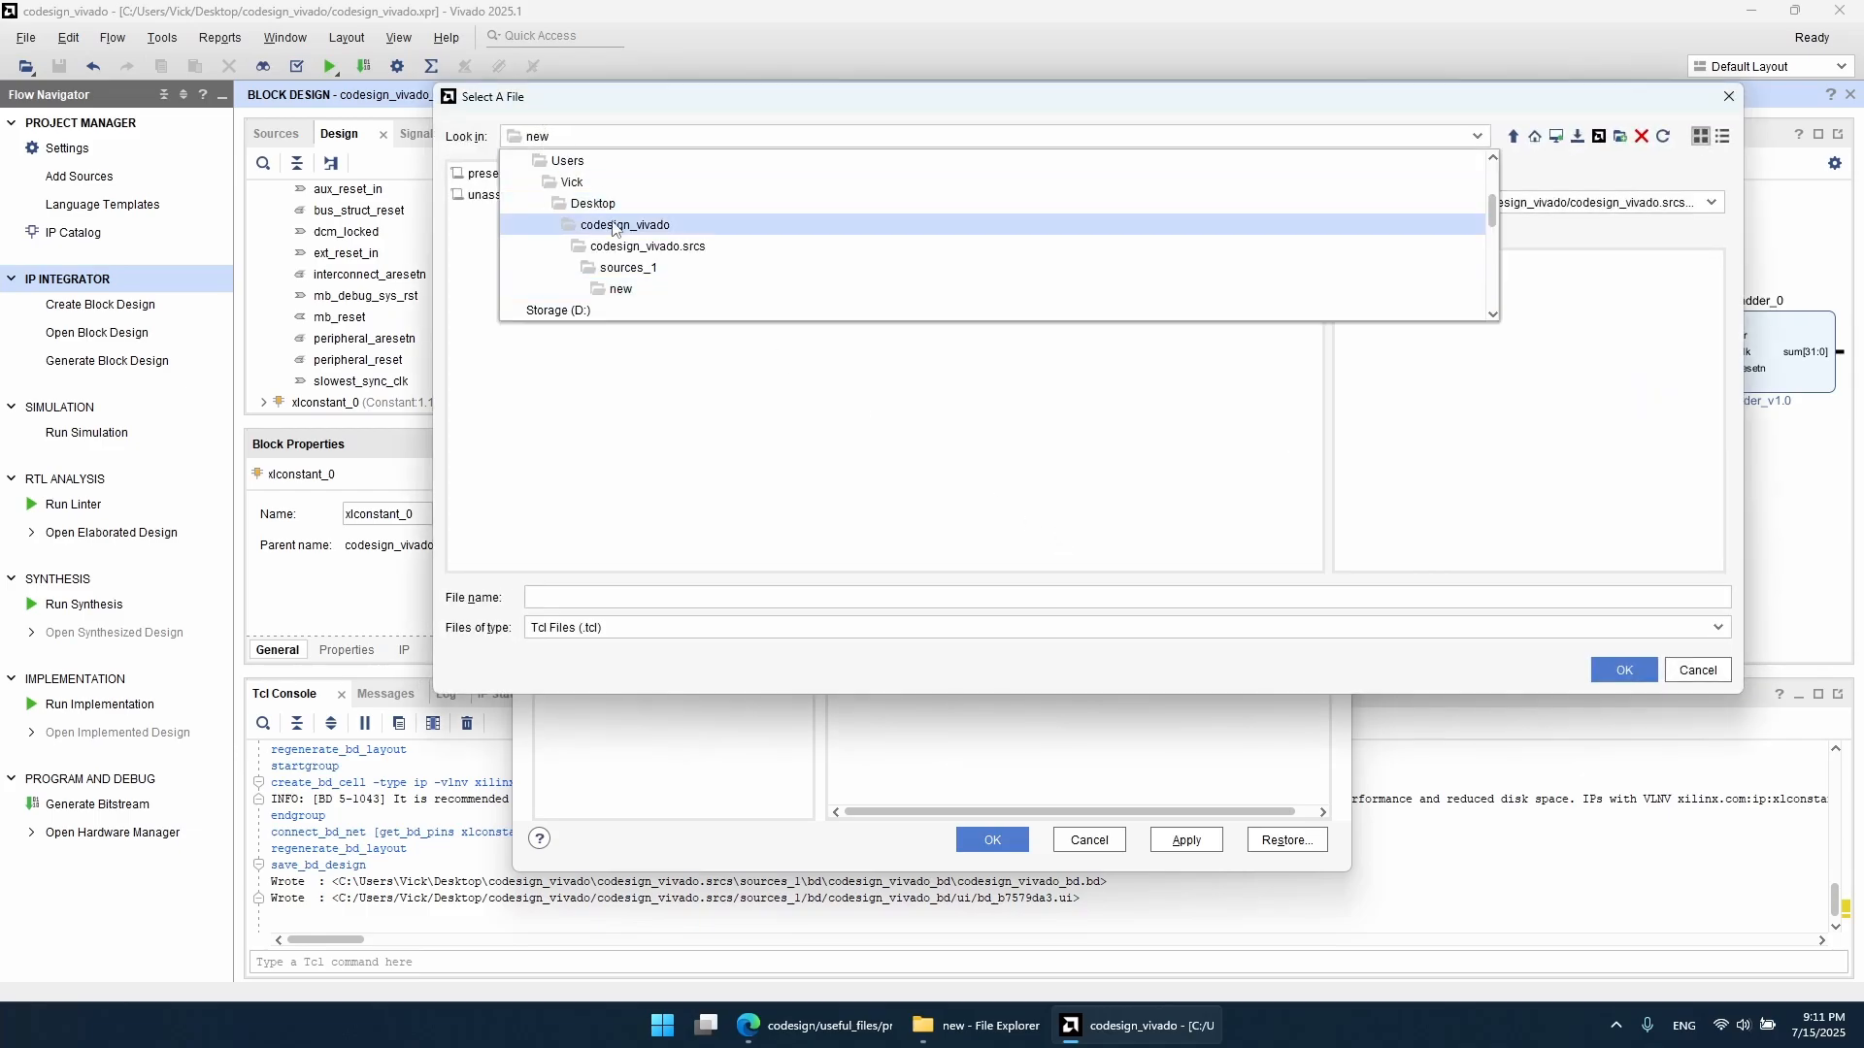
click(674, 363)
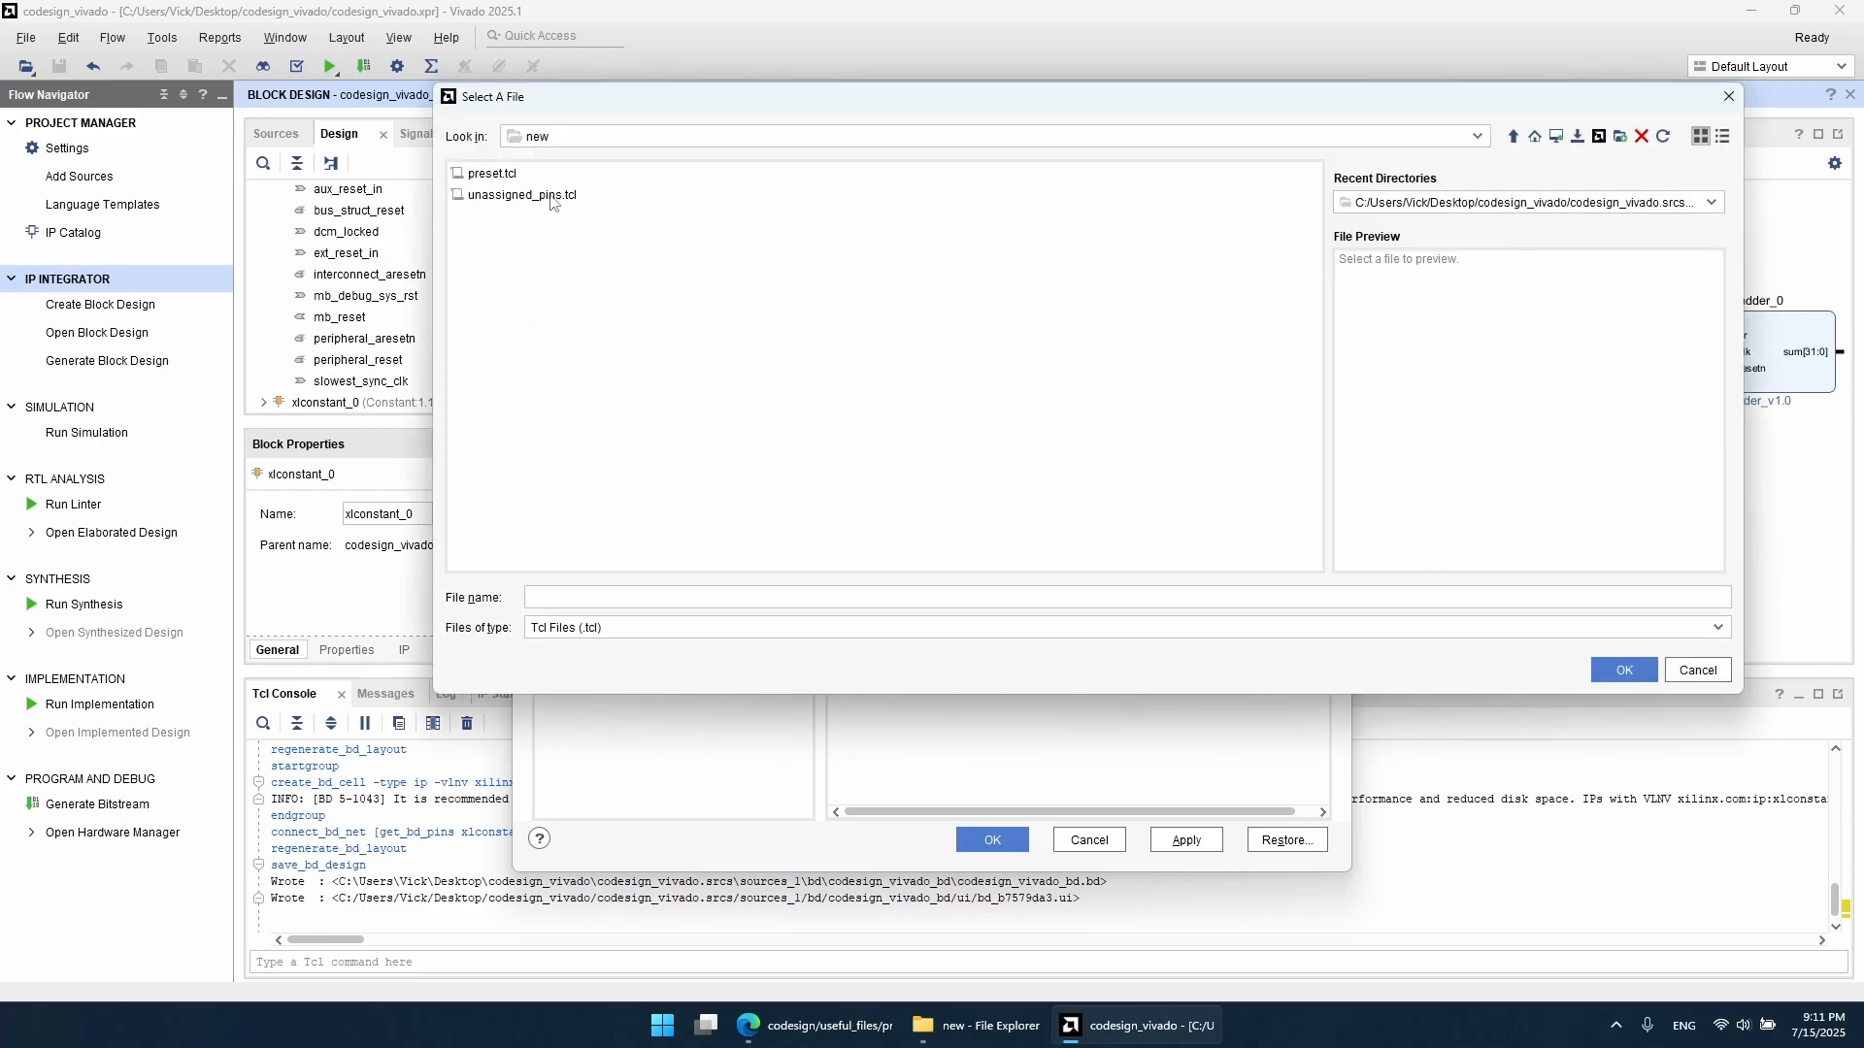
double_click(552, 197)
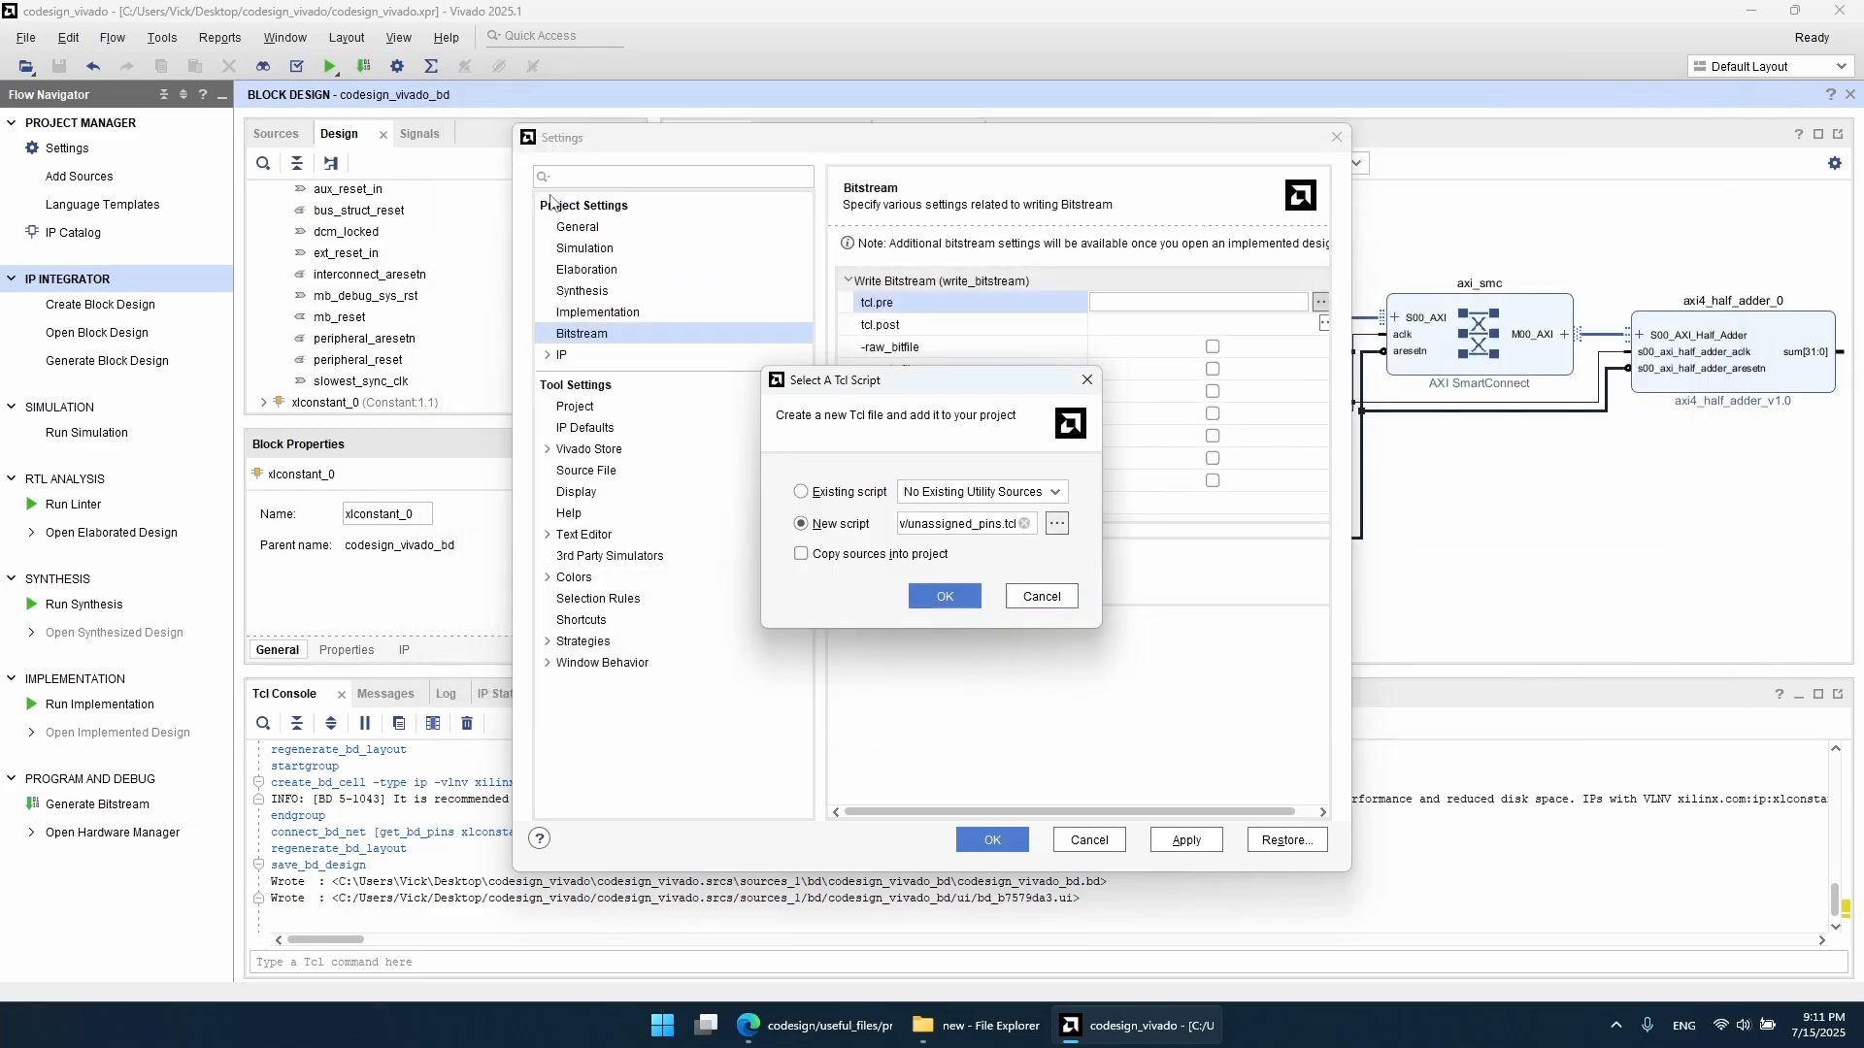
click(937, 608)
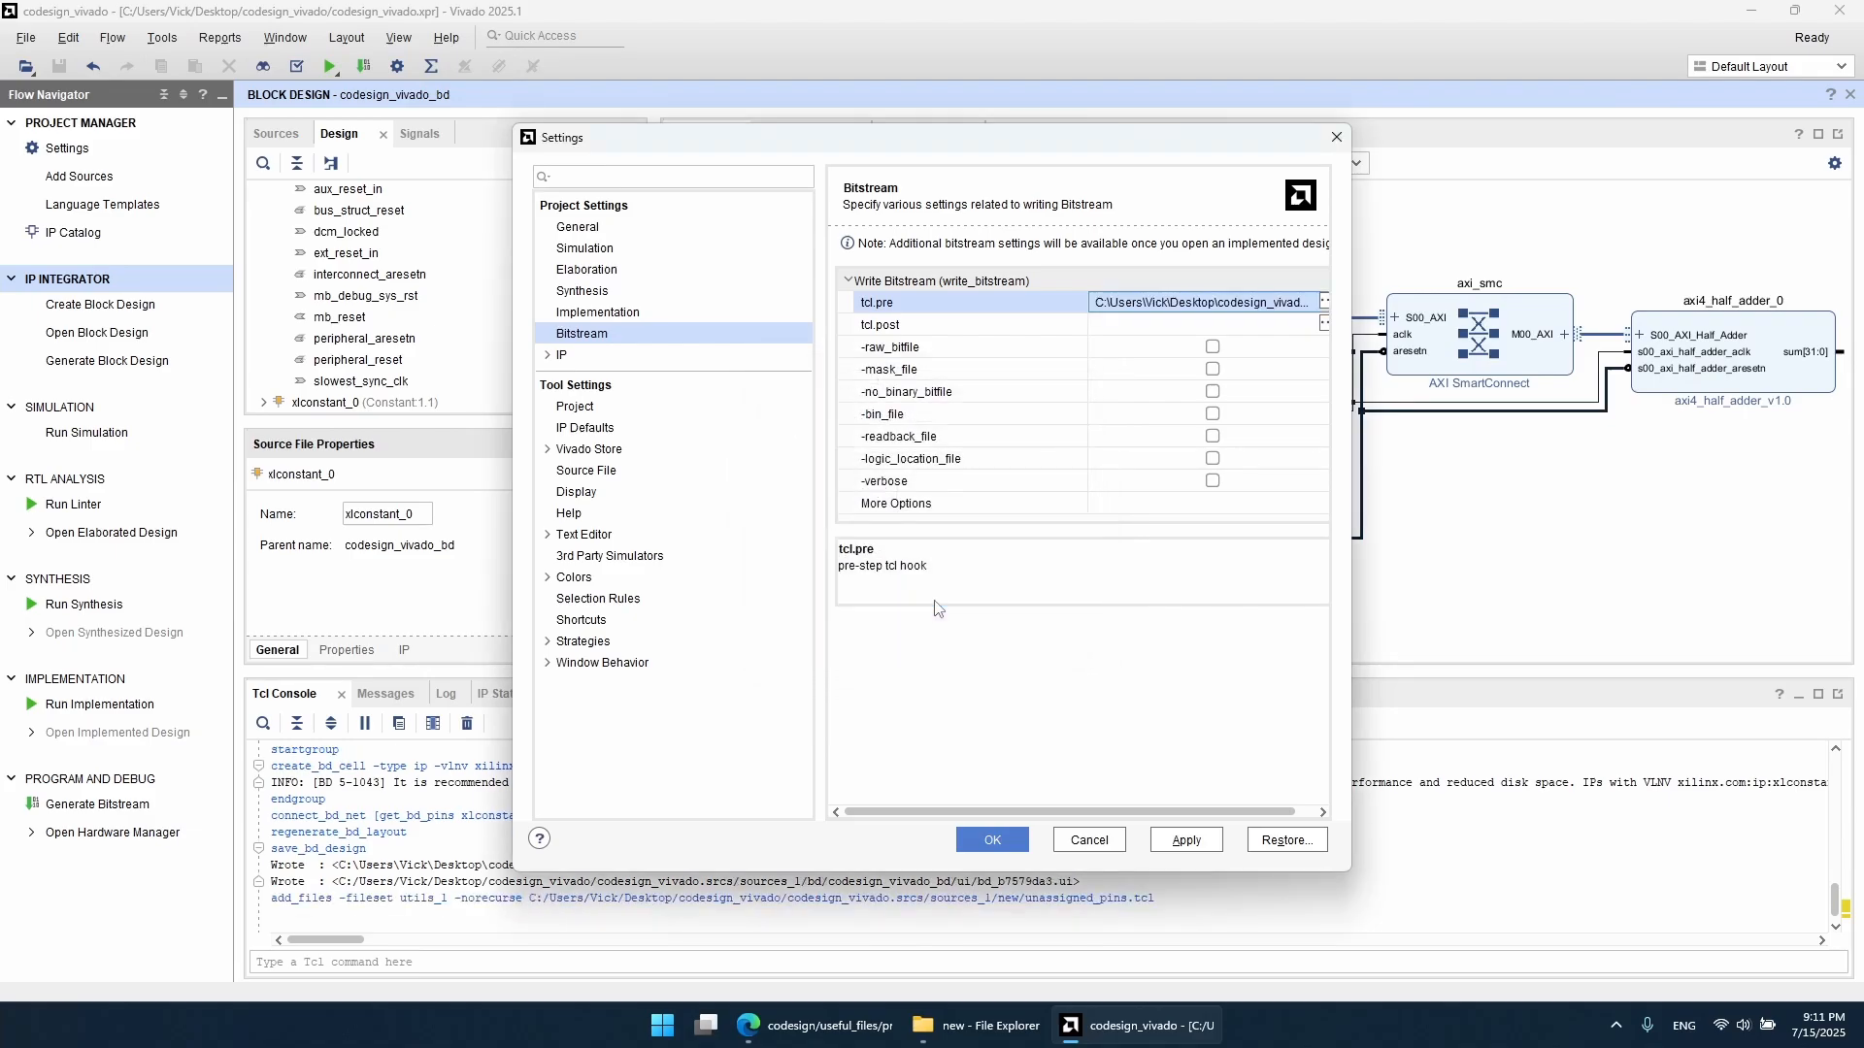
click(996, 841)
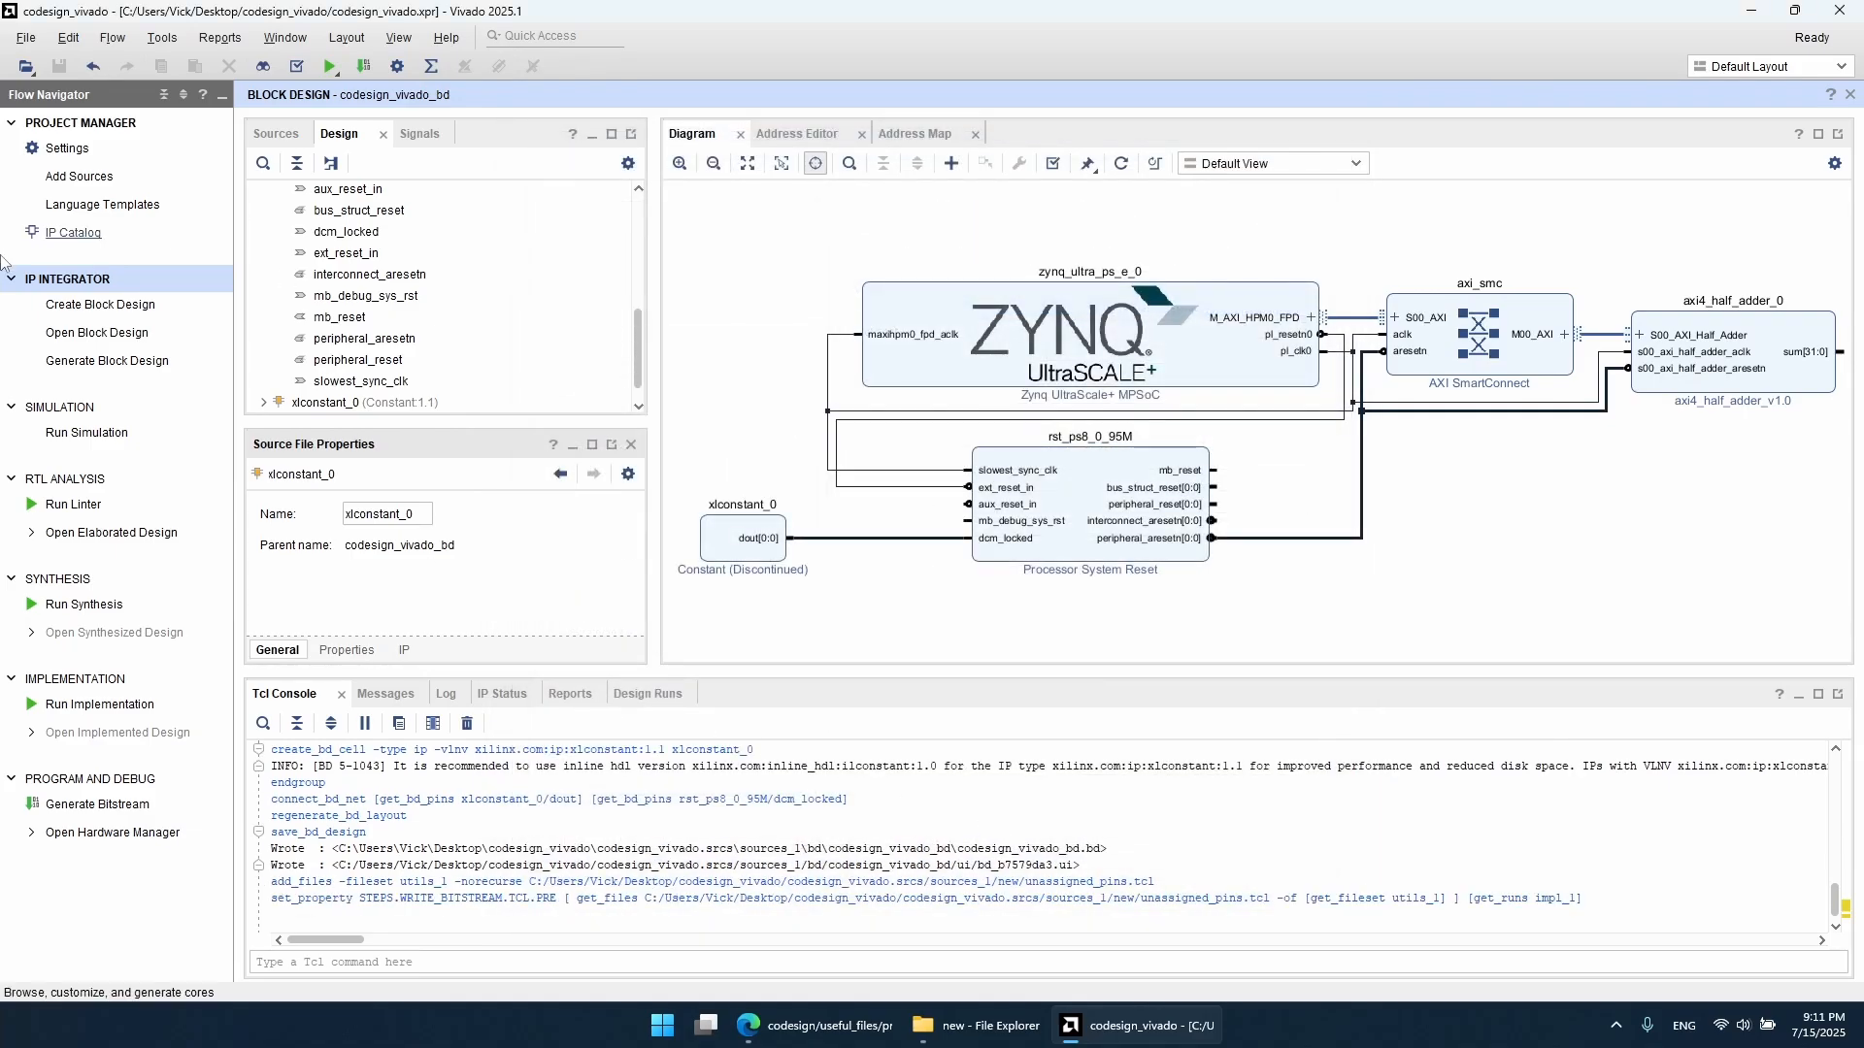
Step: Run synthesis on the project and open the synthesized design
click(85, 605)
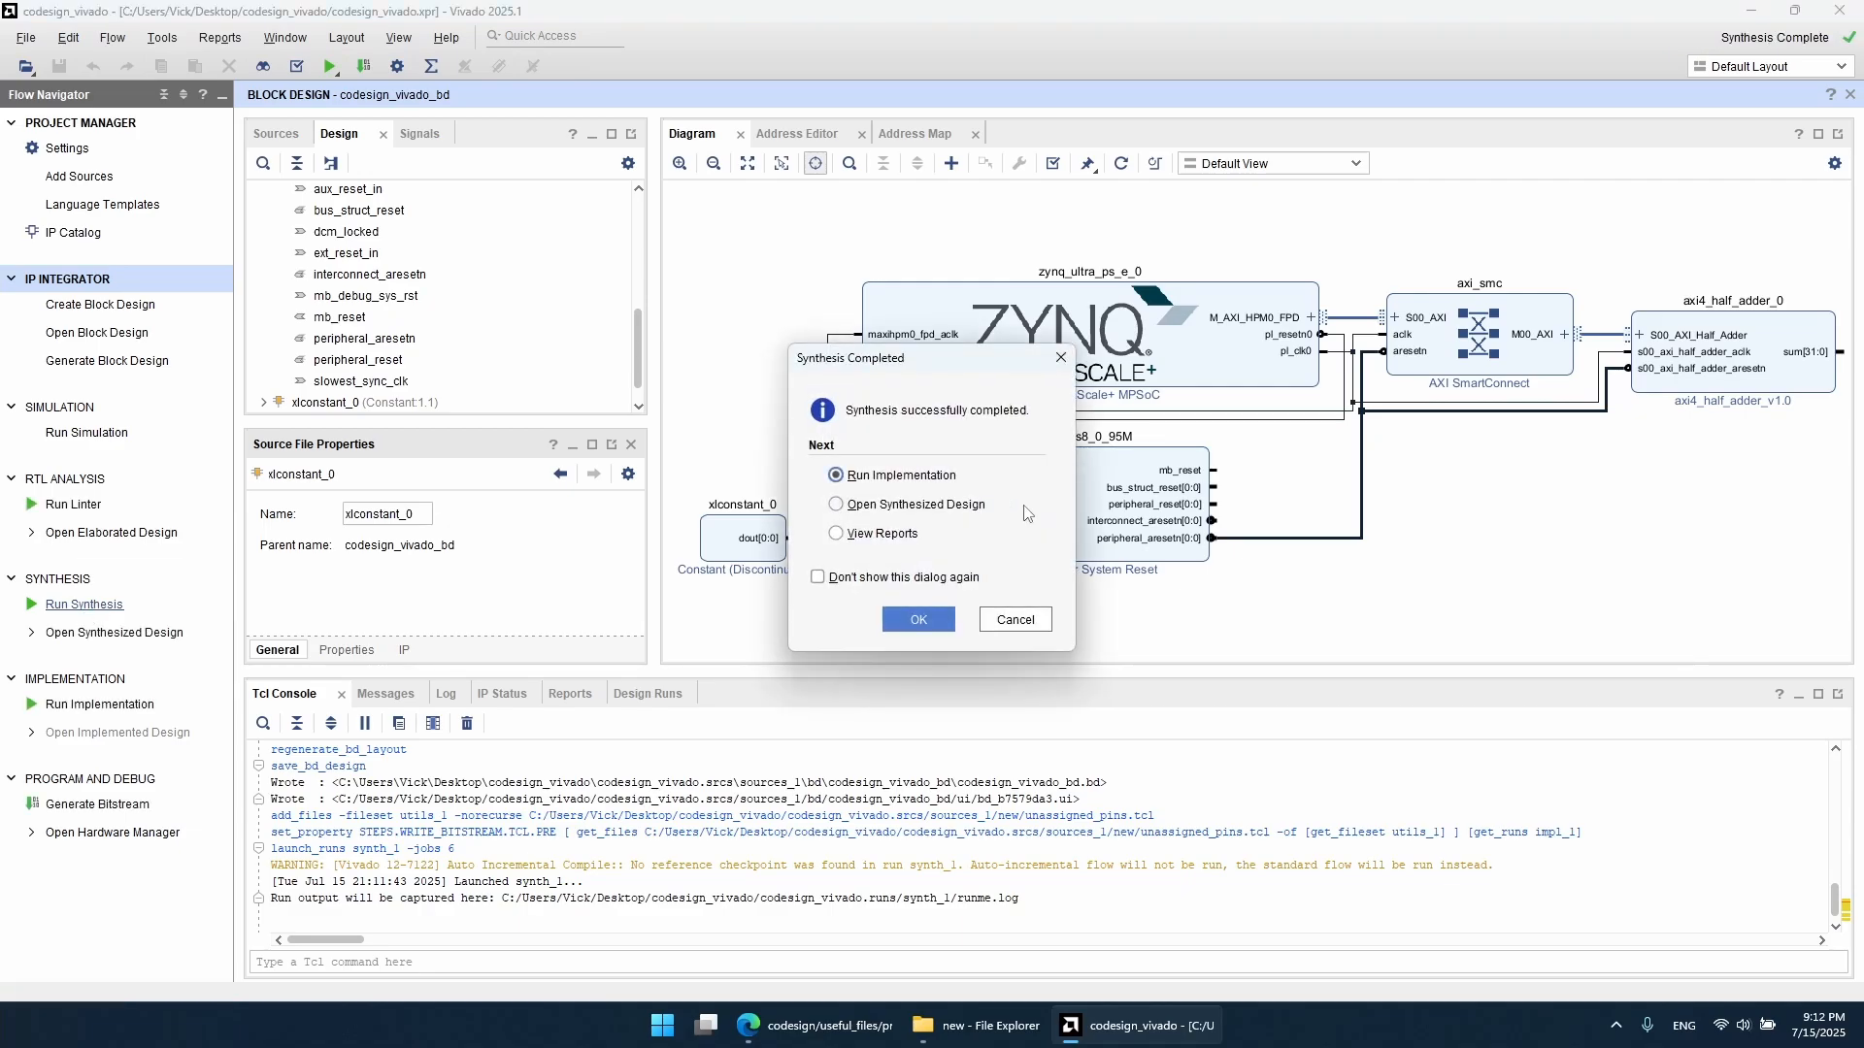
click(971, 506)
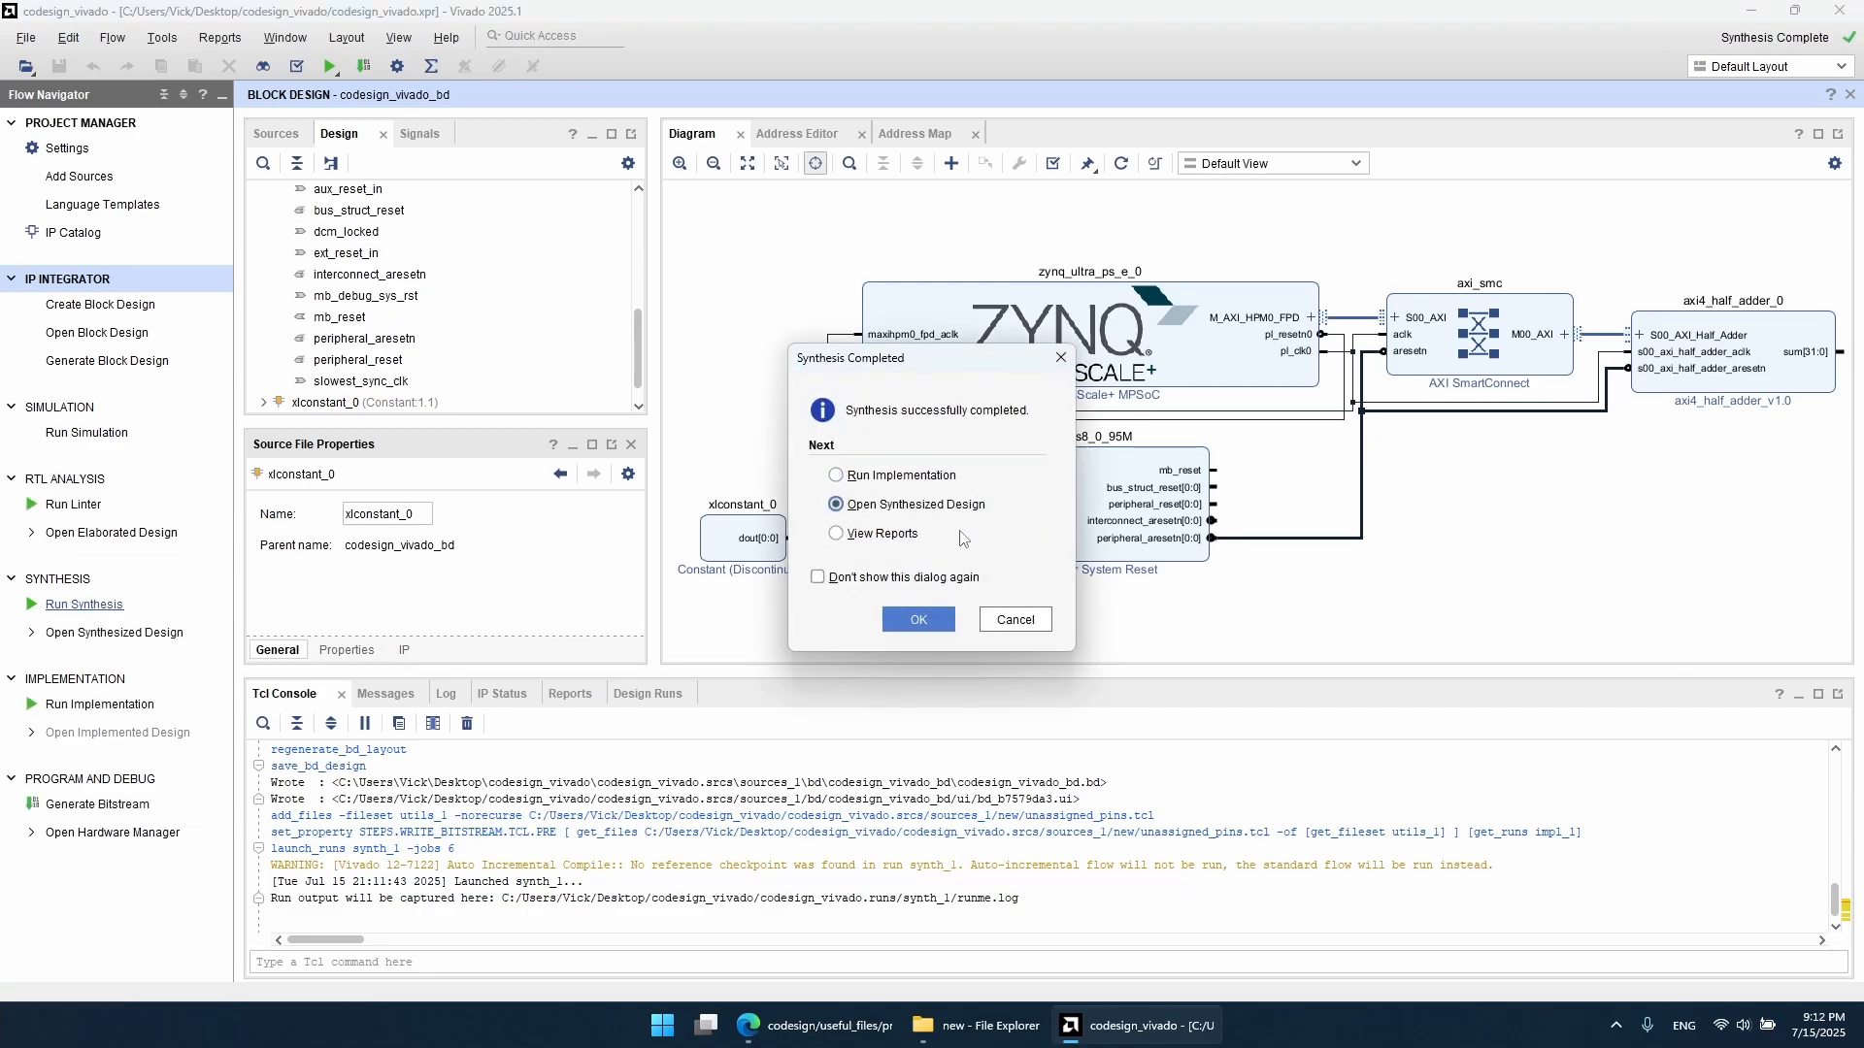
click(928, 631)
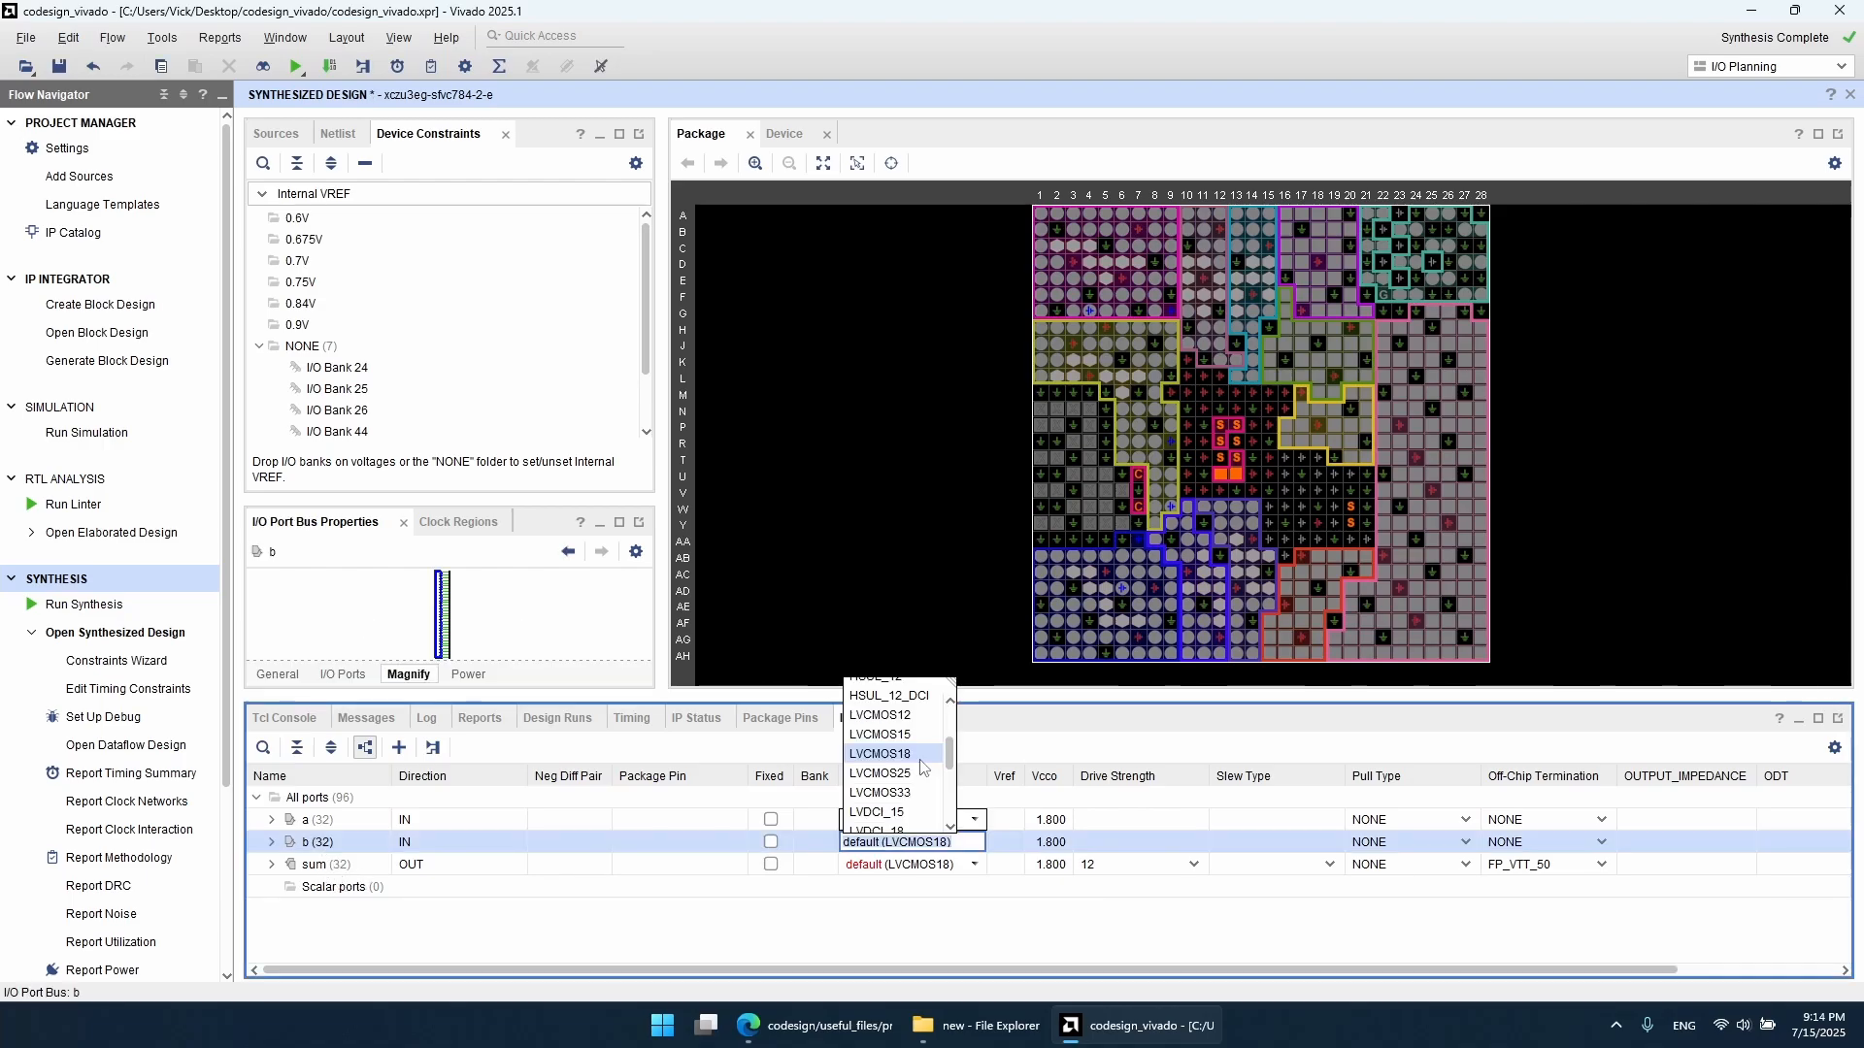
Step: Set the I/O standard of the b and sum port buses to LVCMOS18
click(920, 755)
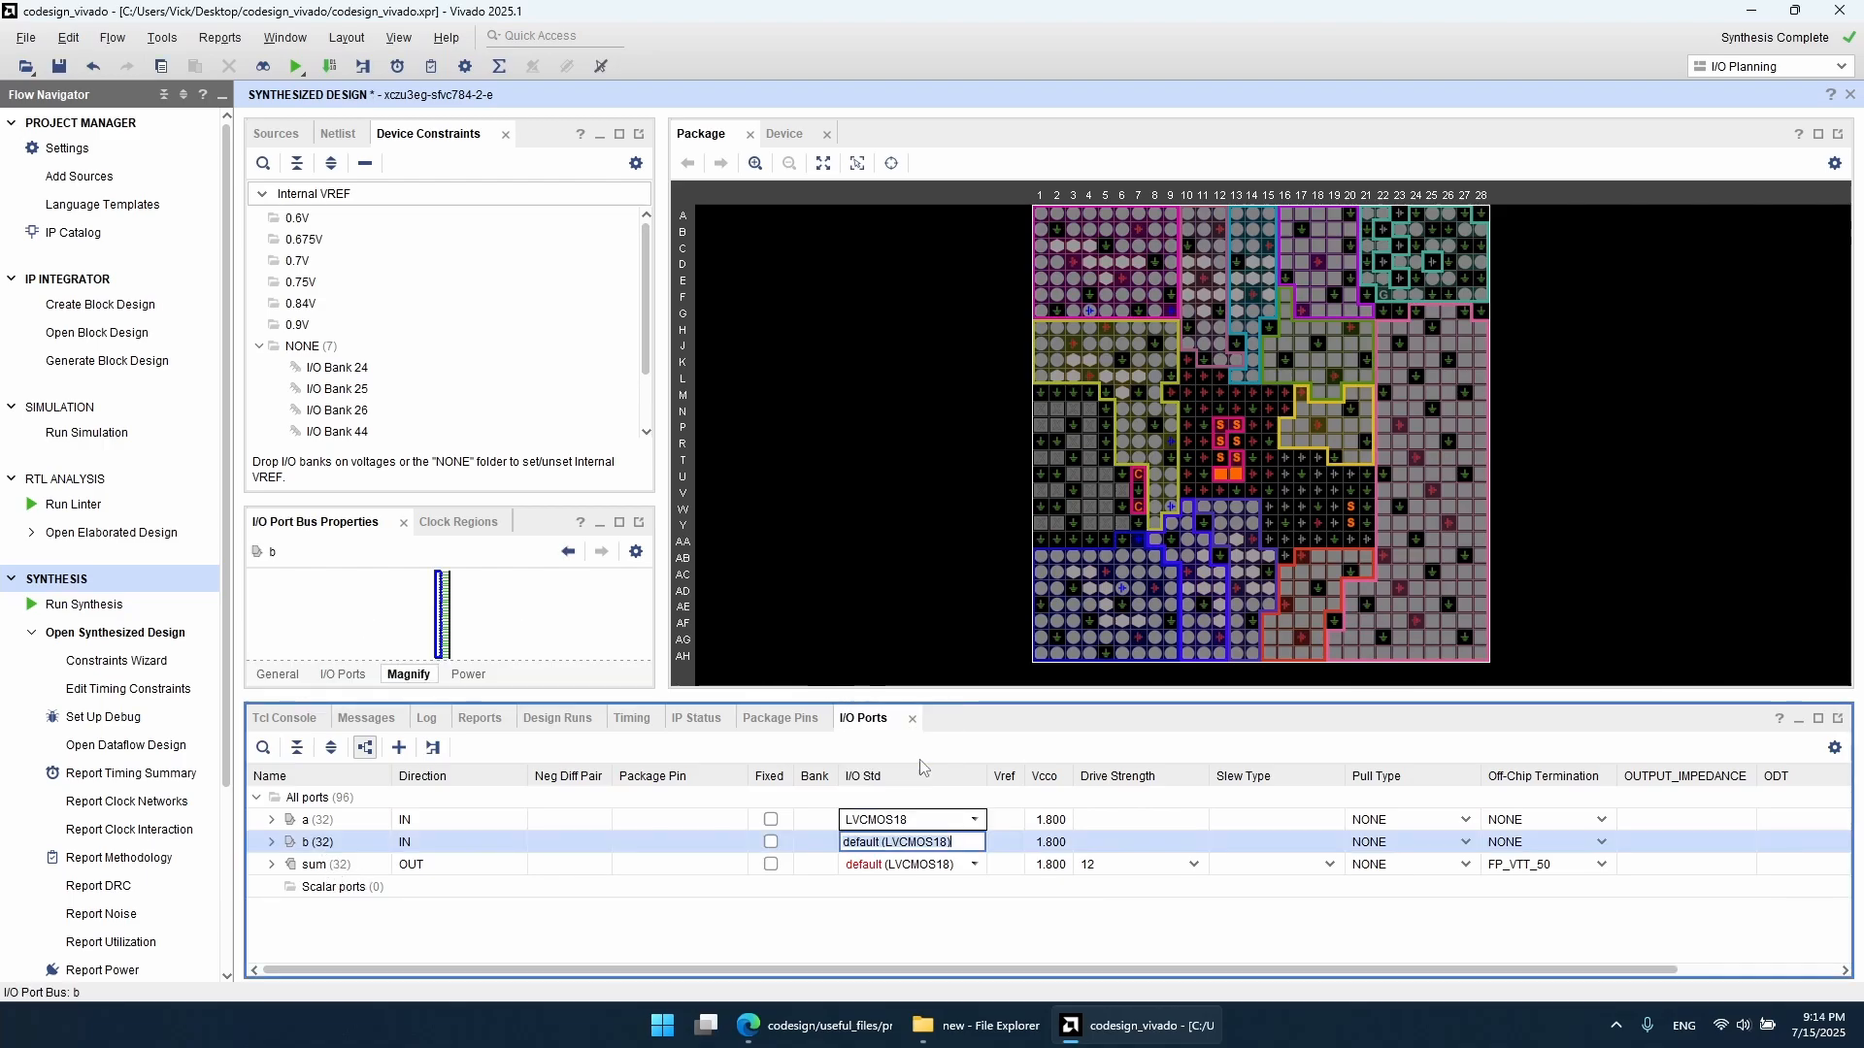
click(949, 863)
click(948, 863)
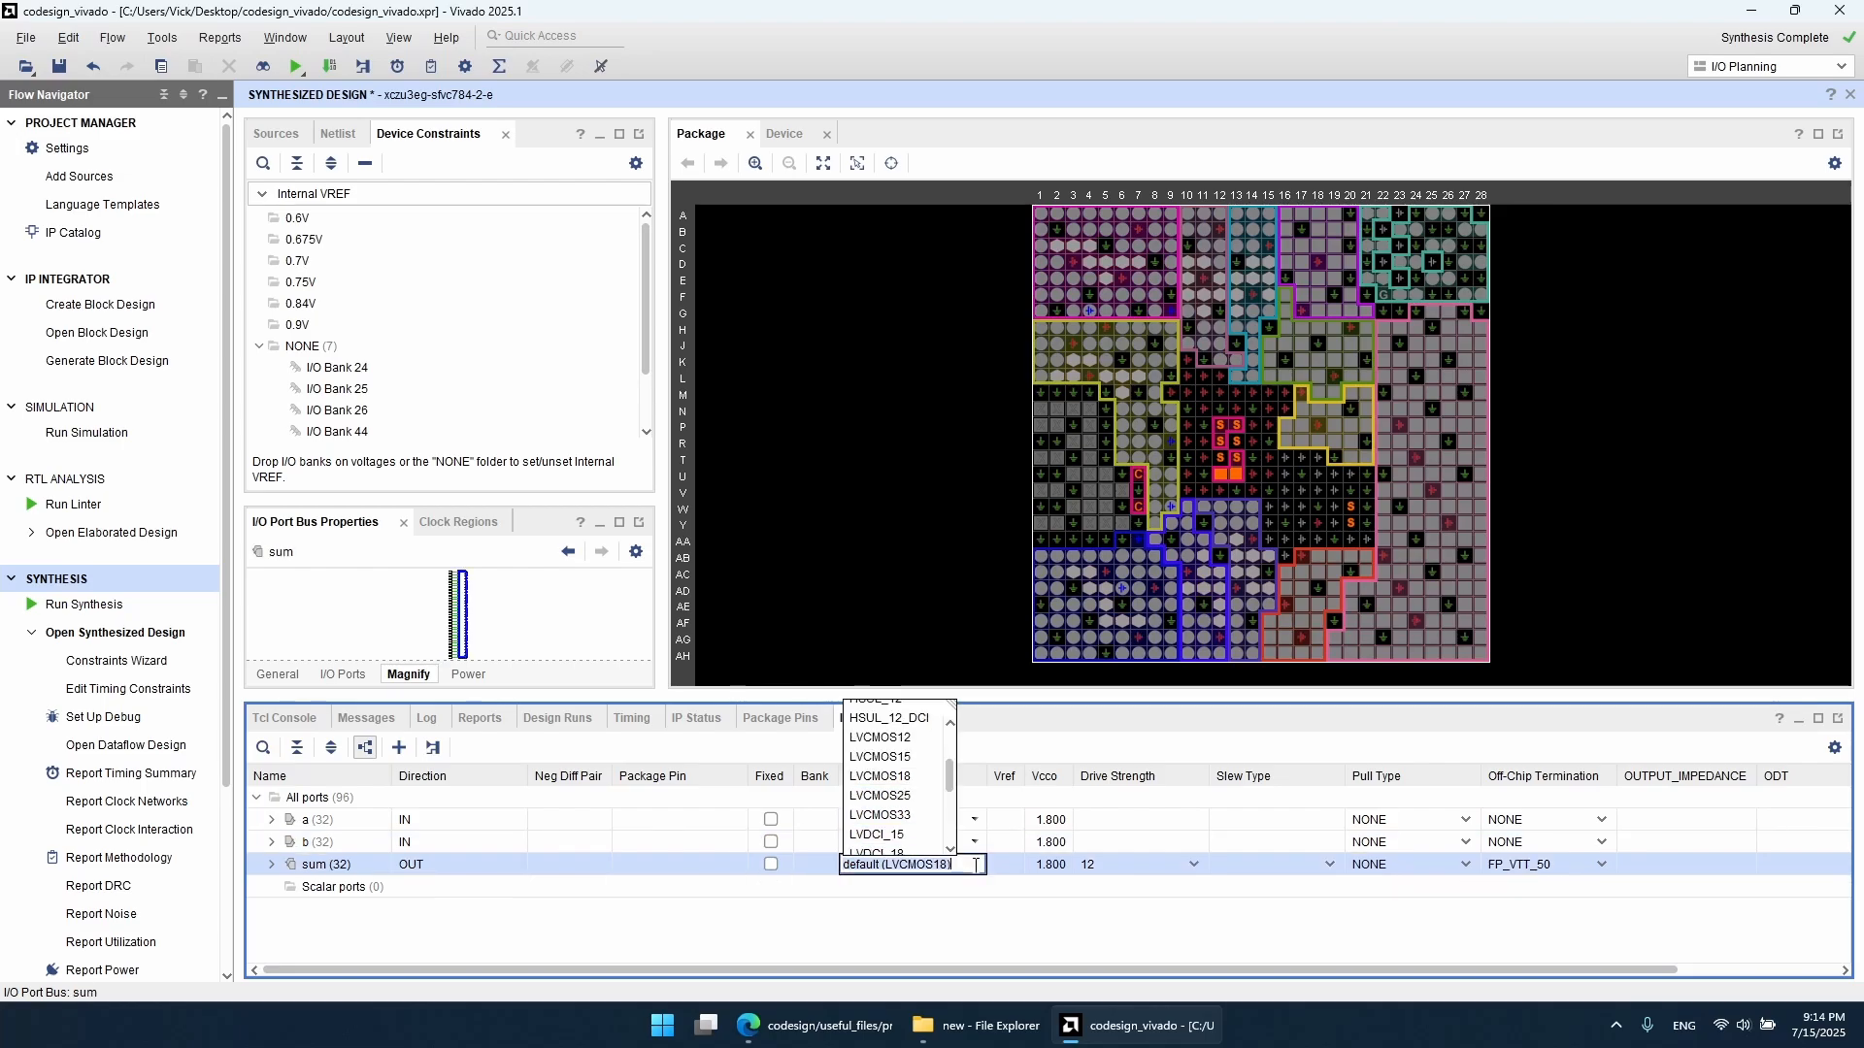
click(920, 779)
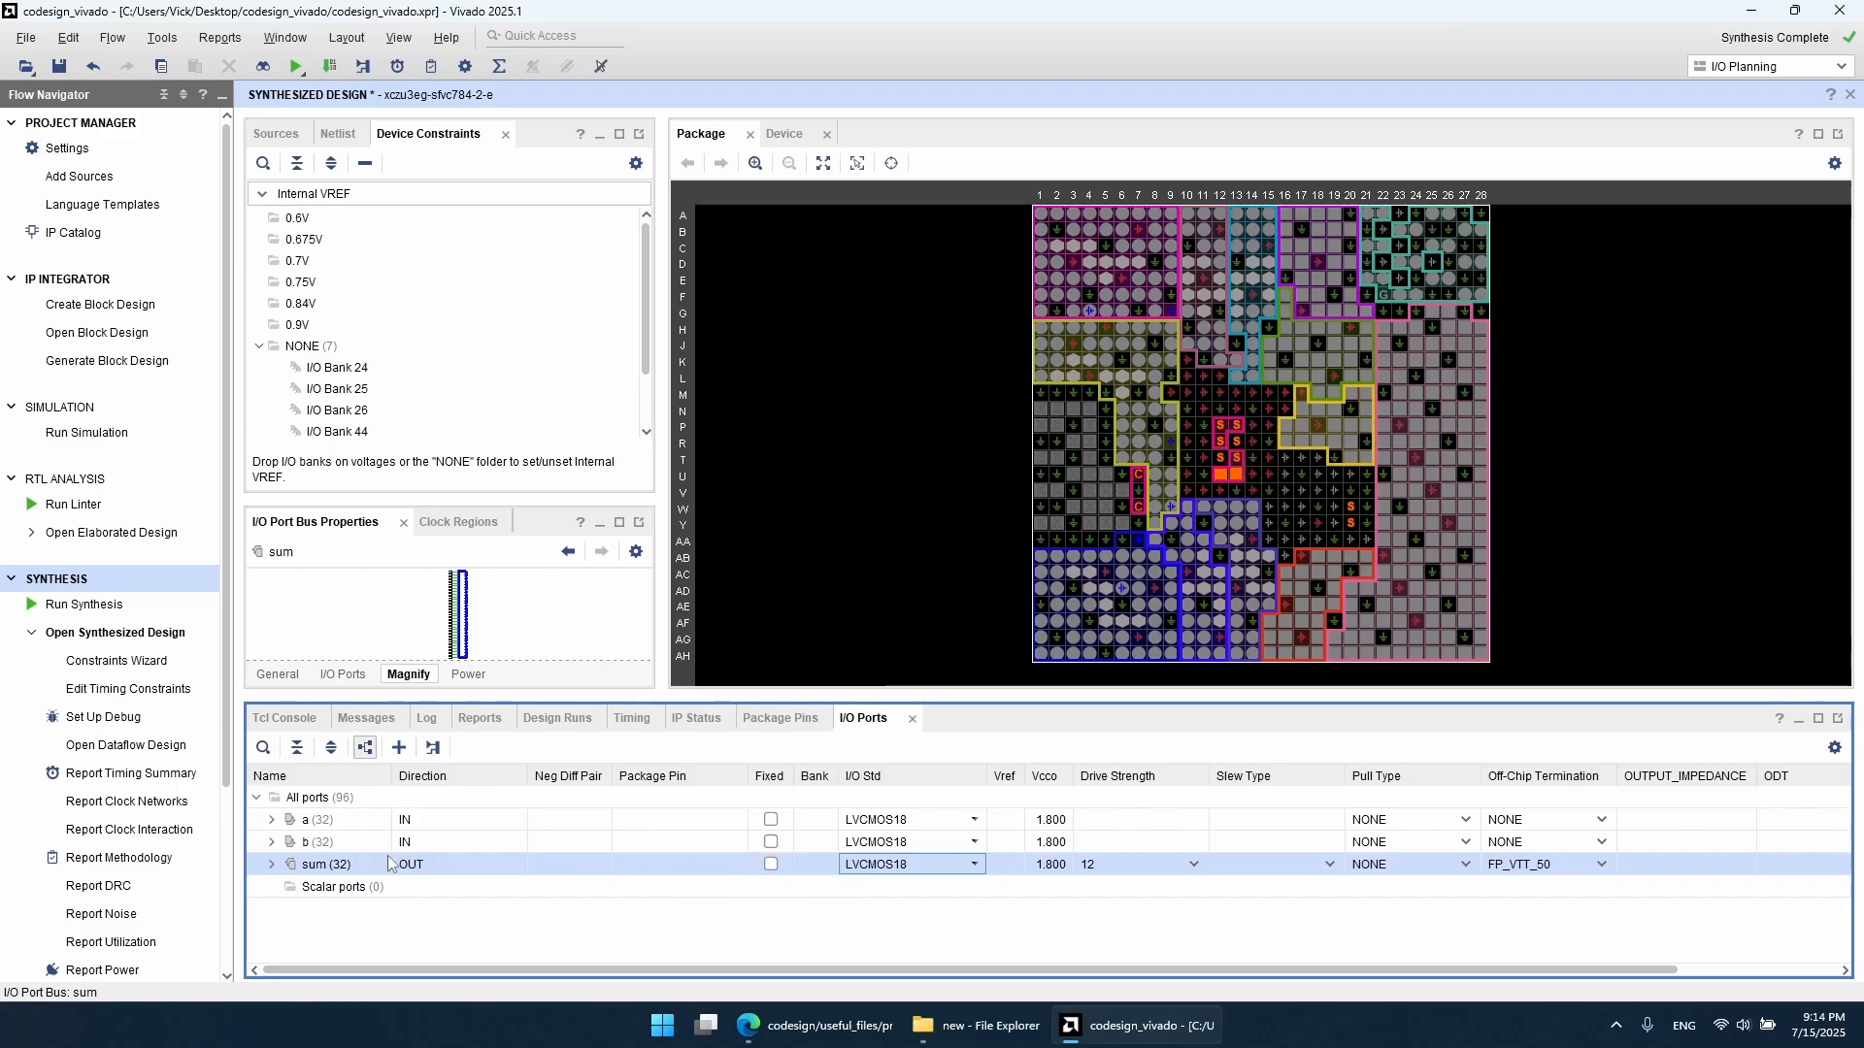
Step: Expand the sum port bus and open the package pin entry of sum[7]
click(271, 864)
scroll(633, 862, down, 6)
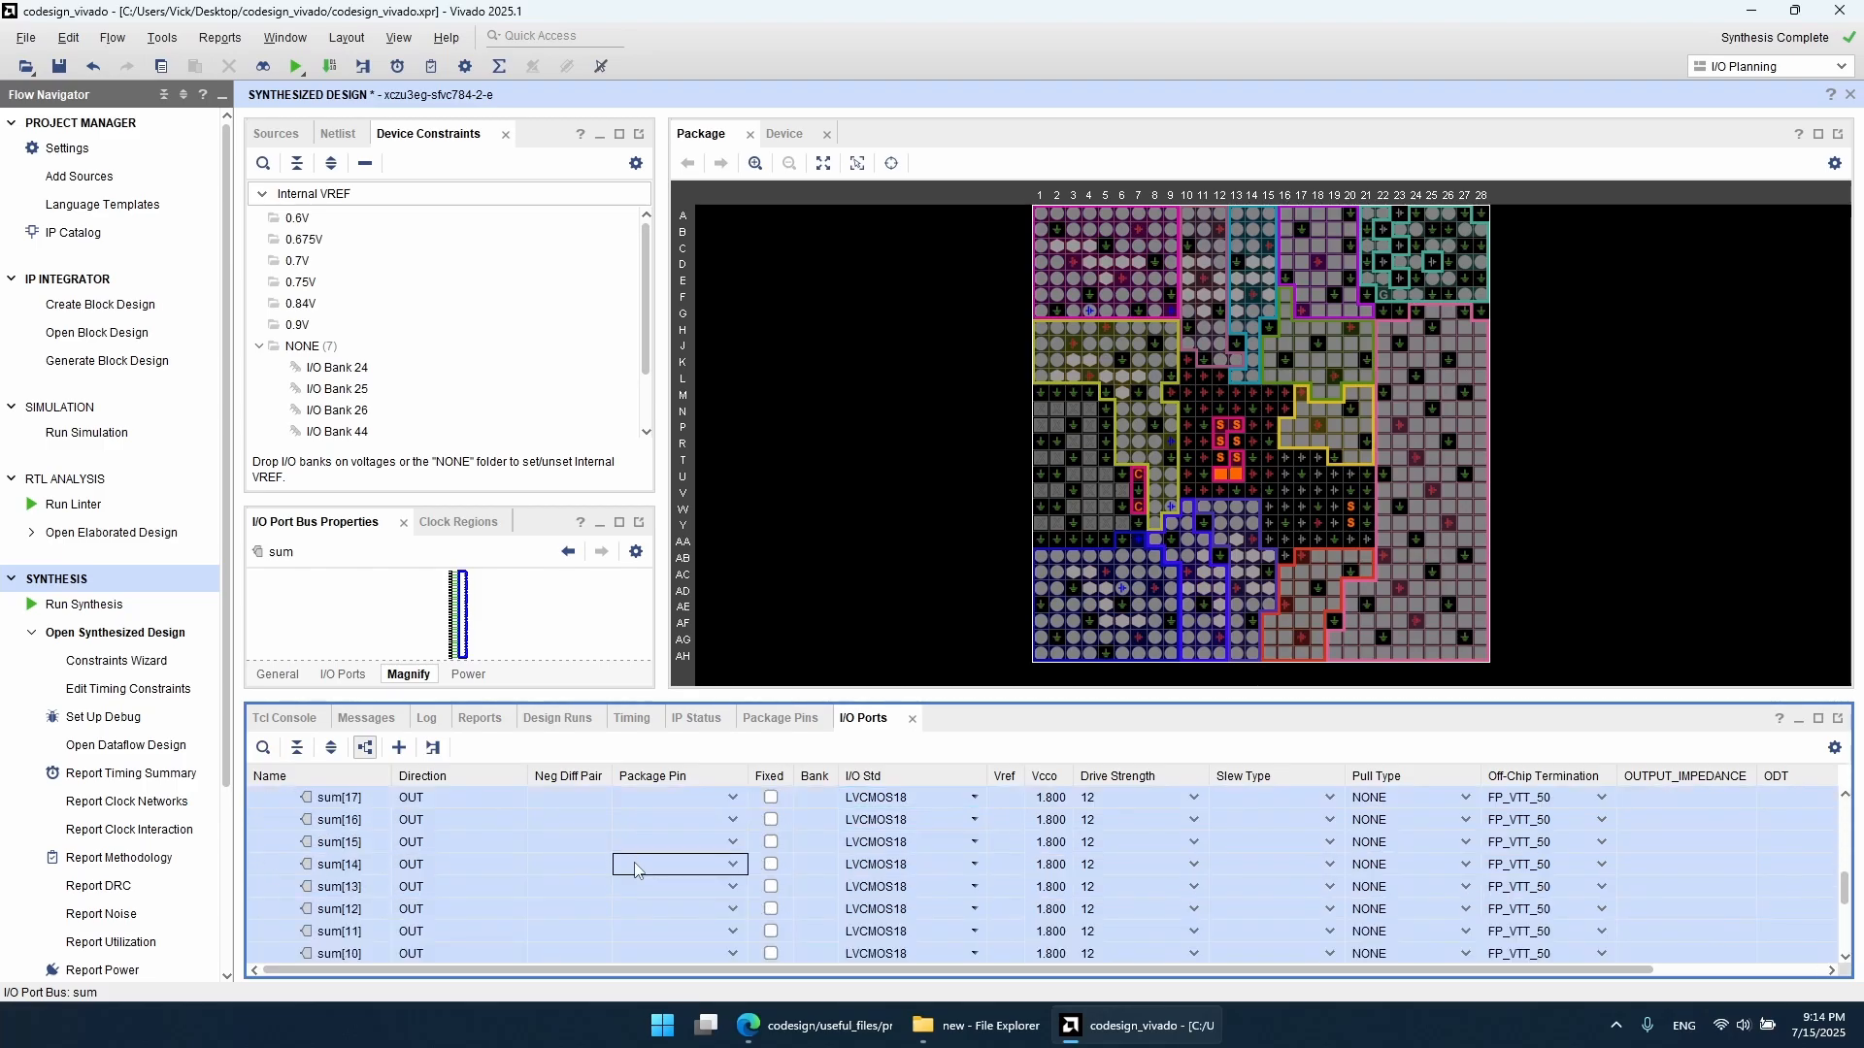
scroll(633, 863, down, 3)
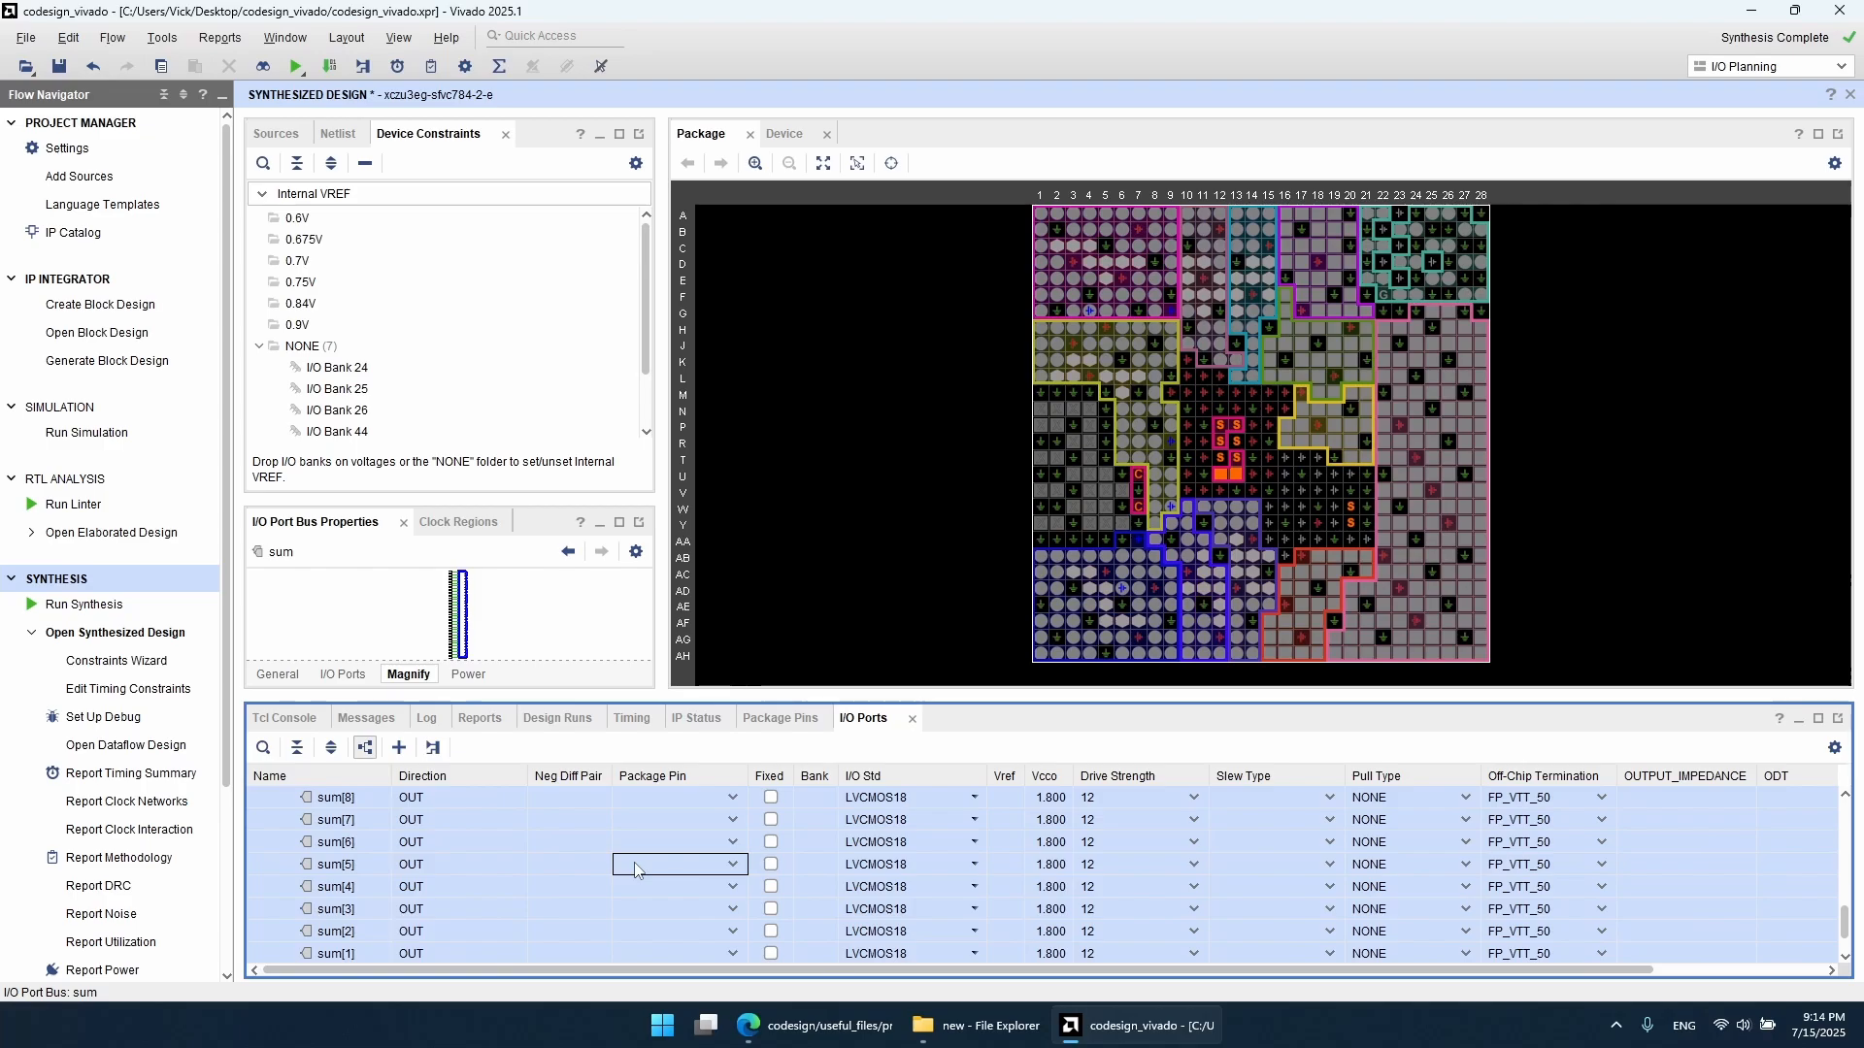
click(515, 819)
click(692, 823)
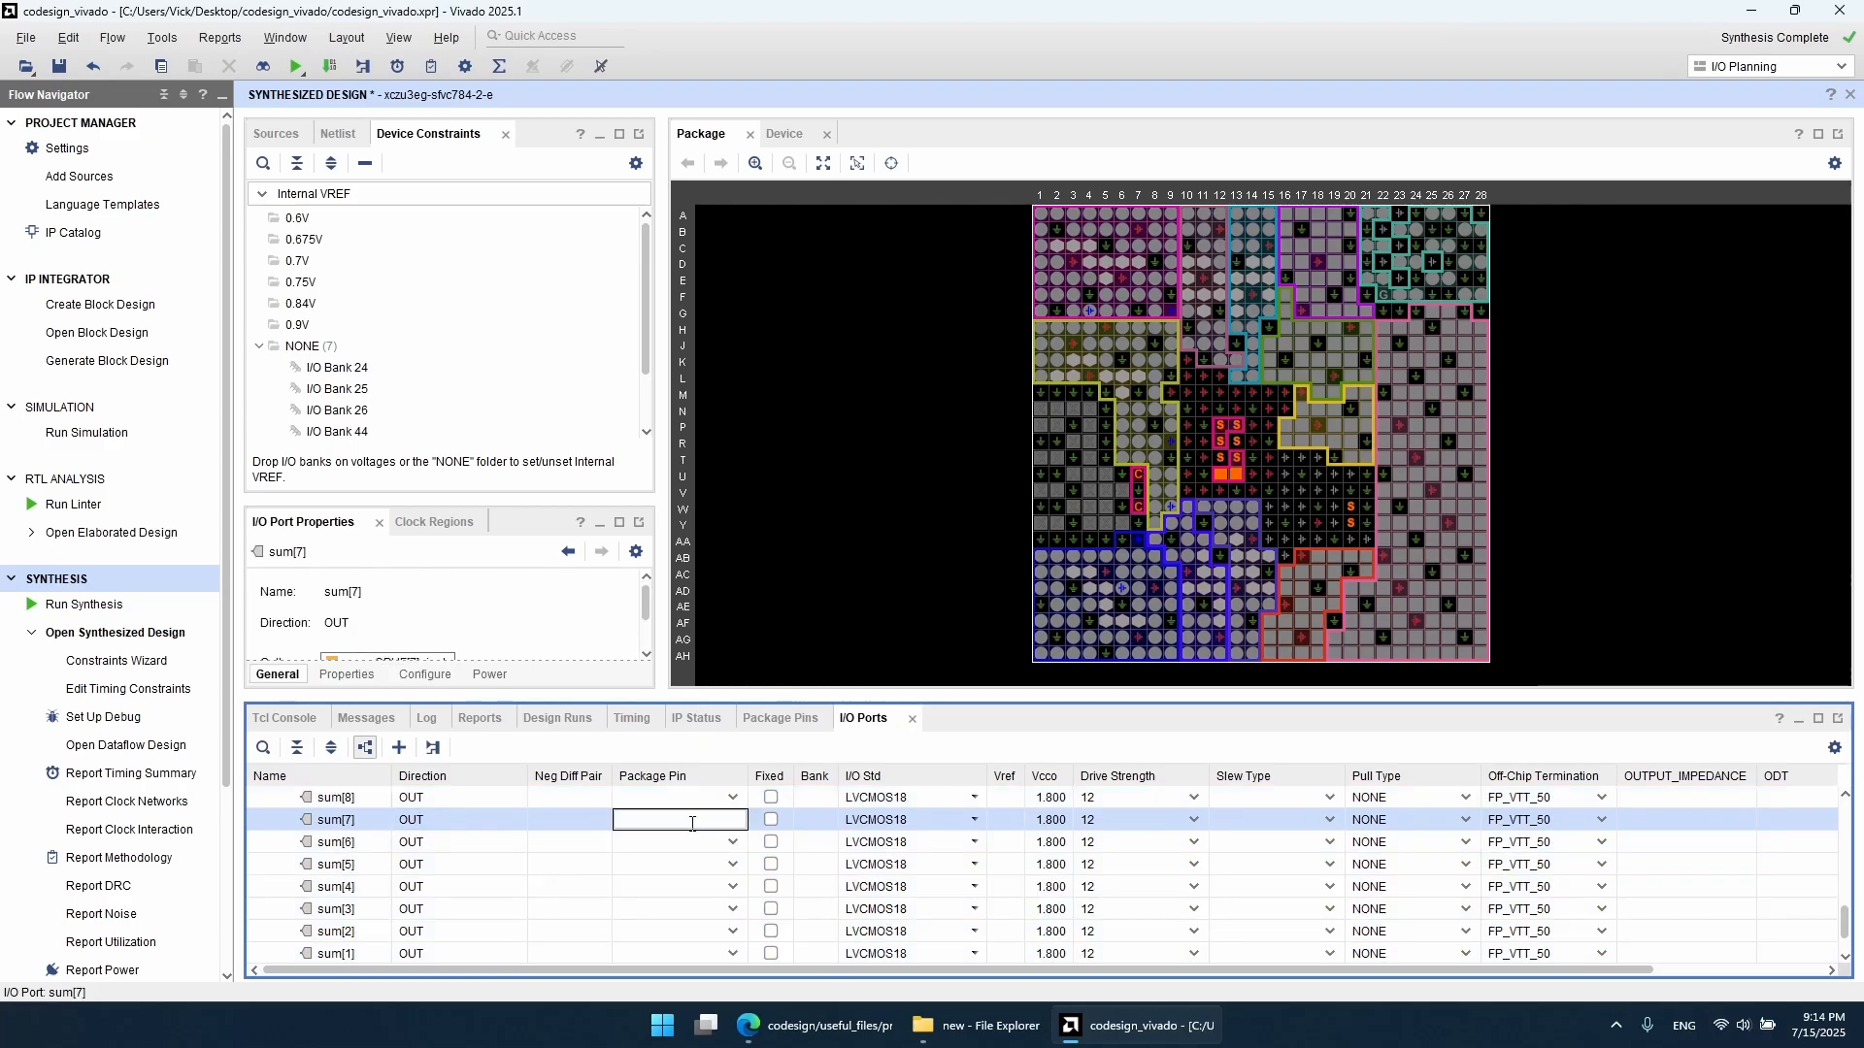
click(591, 813)
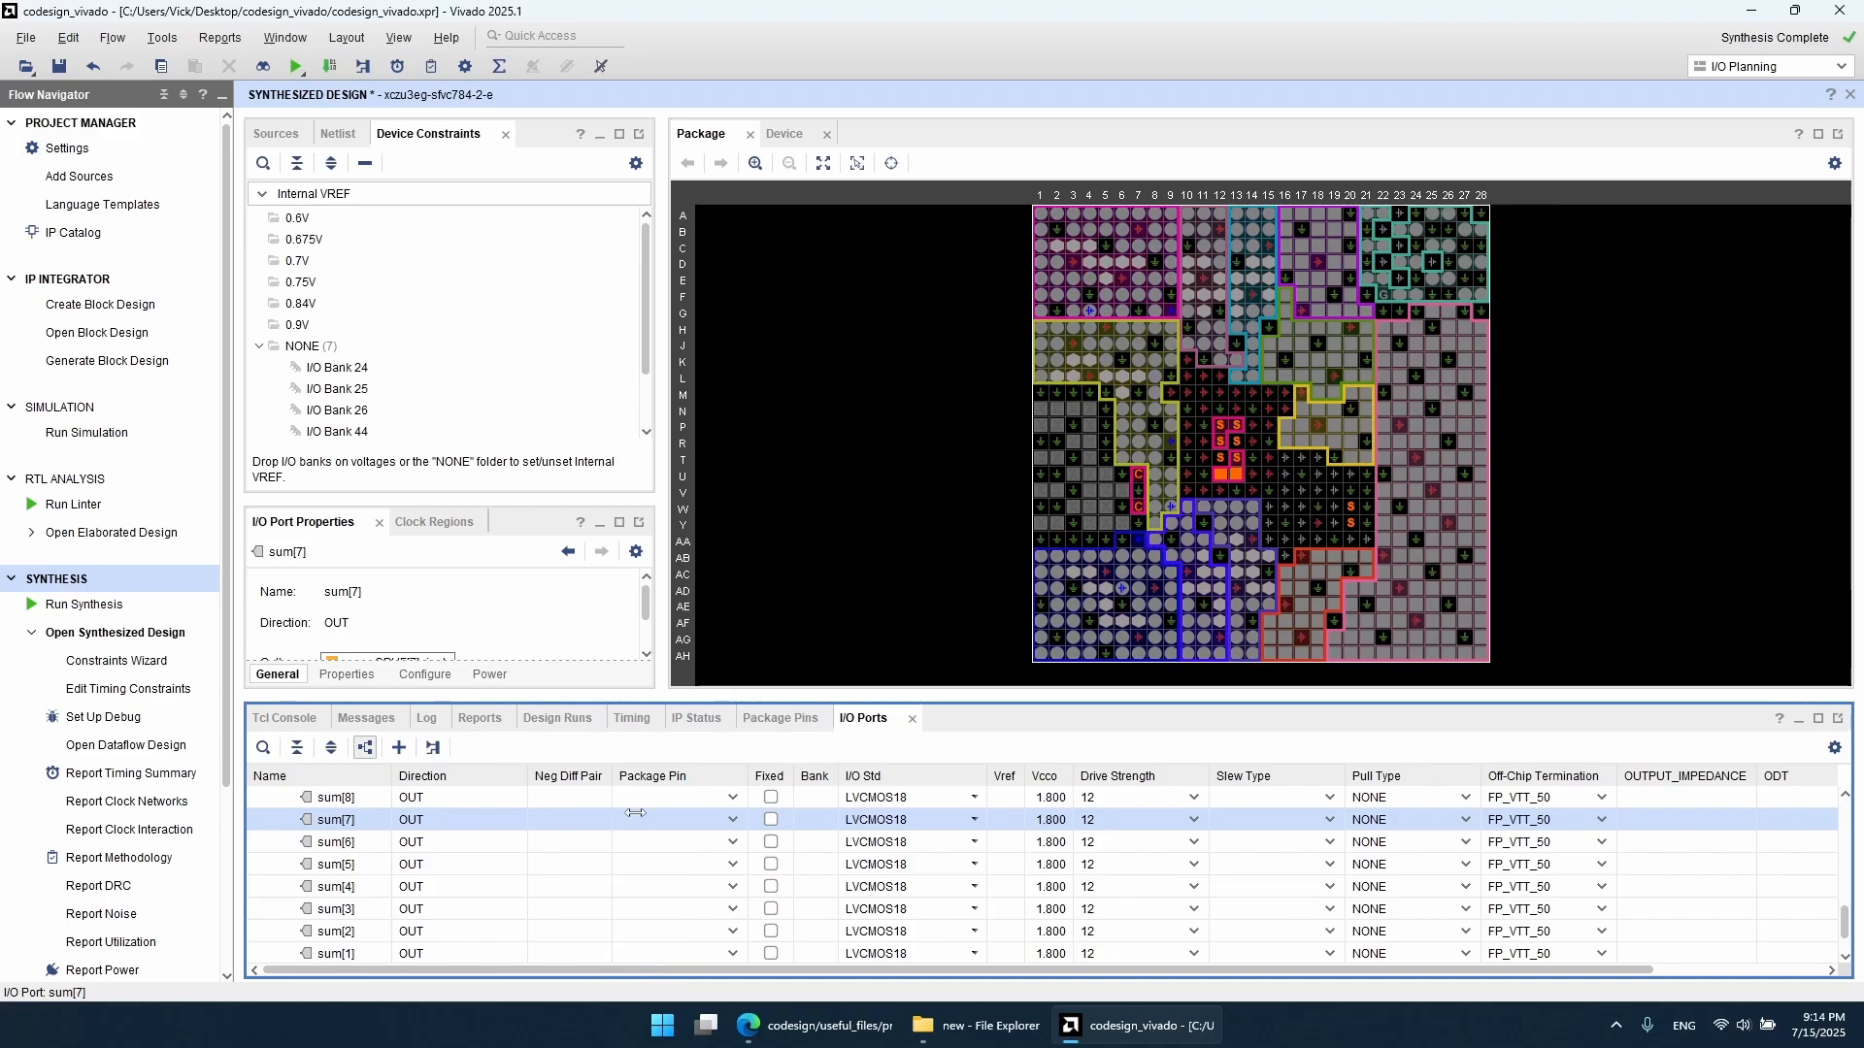
Step: Switch to the browser, search for AUP-ZU3 Board in a new tab, and open Real Digital's board page at its specifications and resources
click(881, 1035)
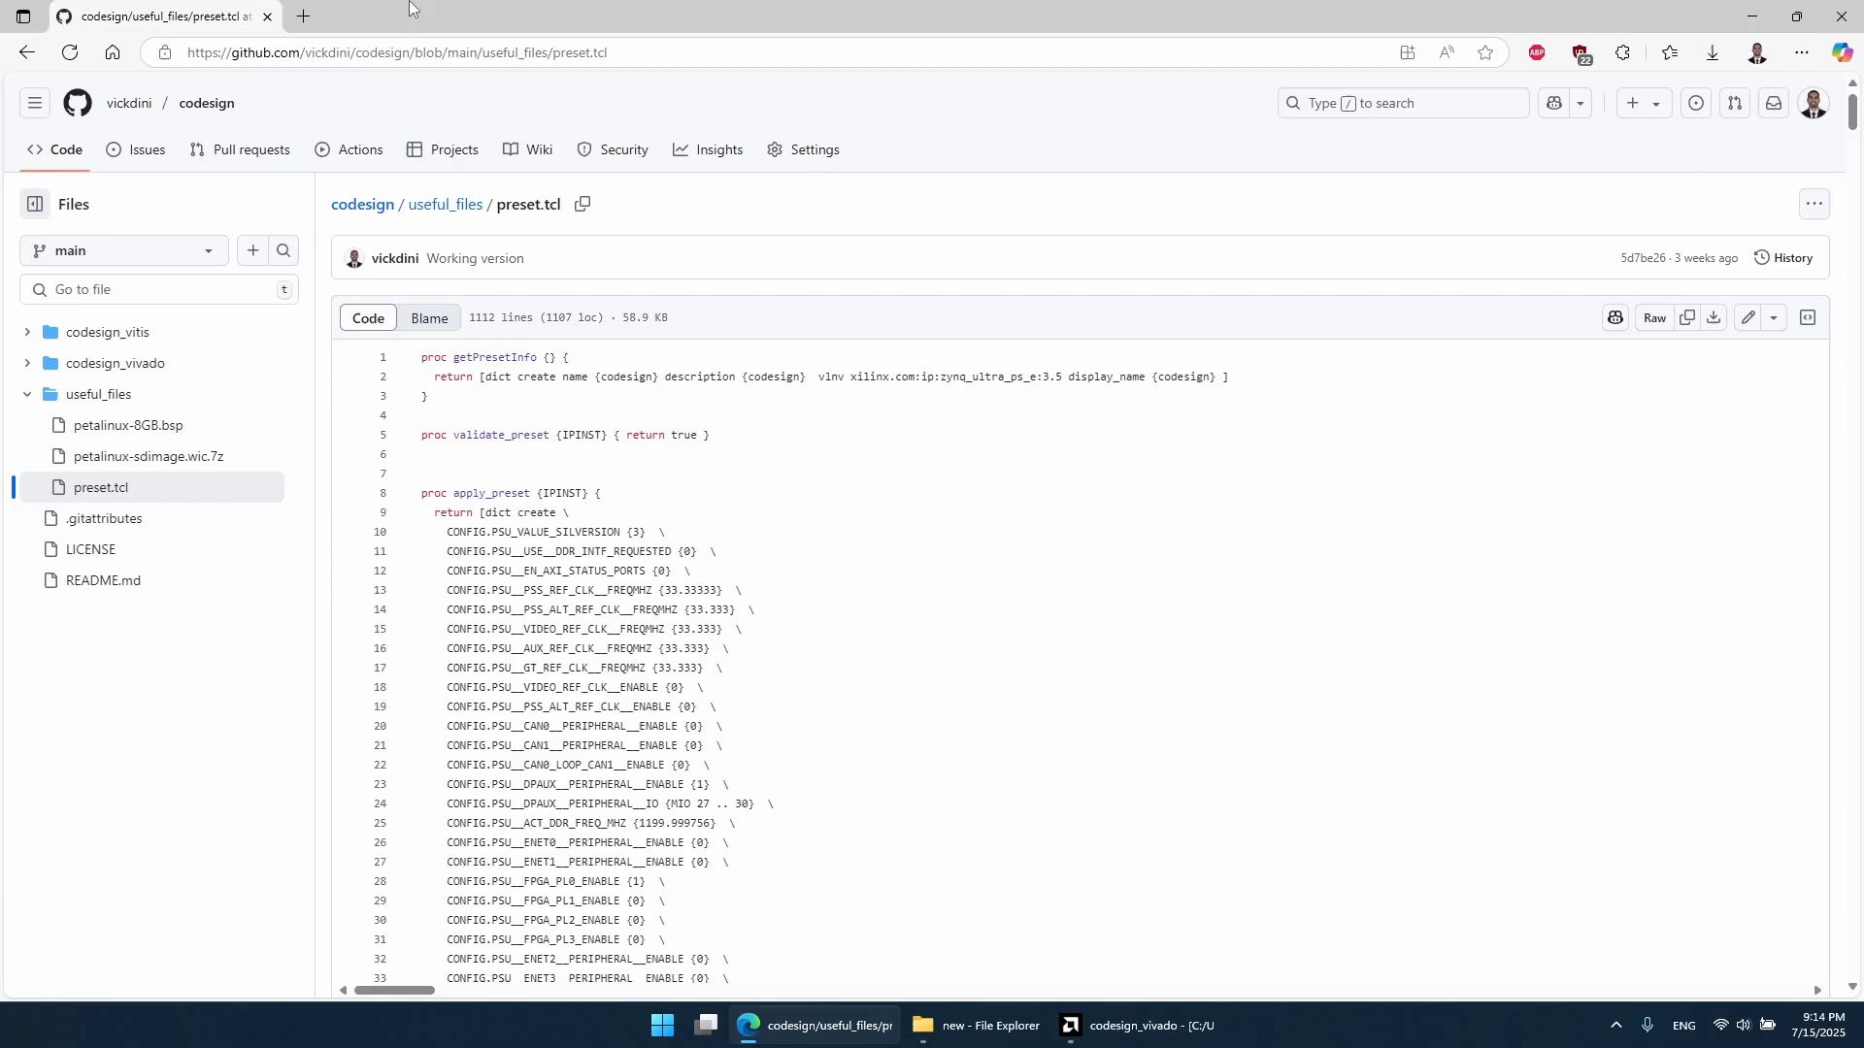
click(313, 10)
text(aup)
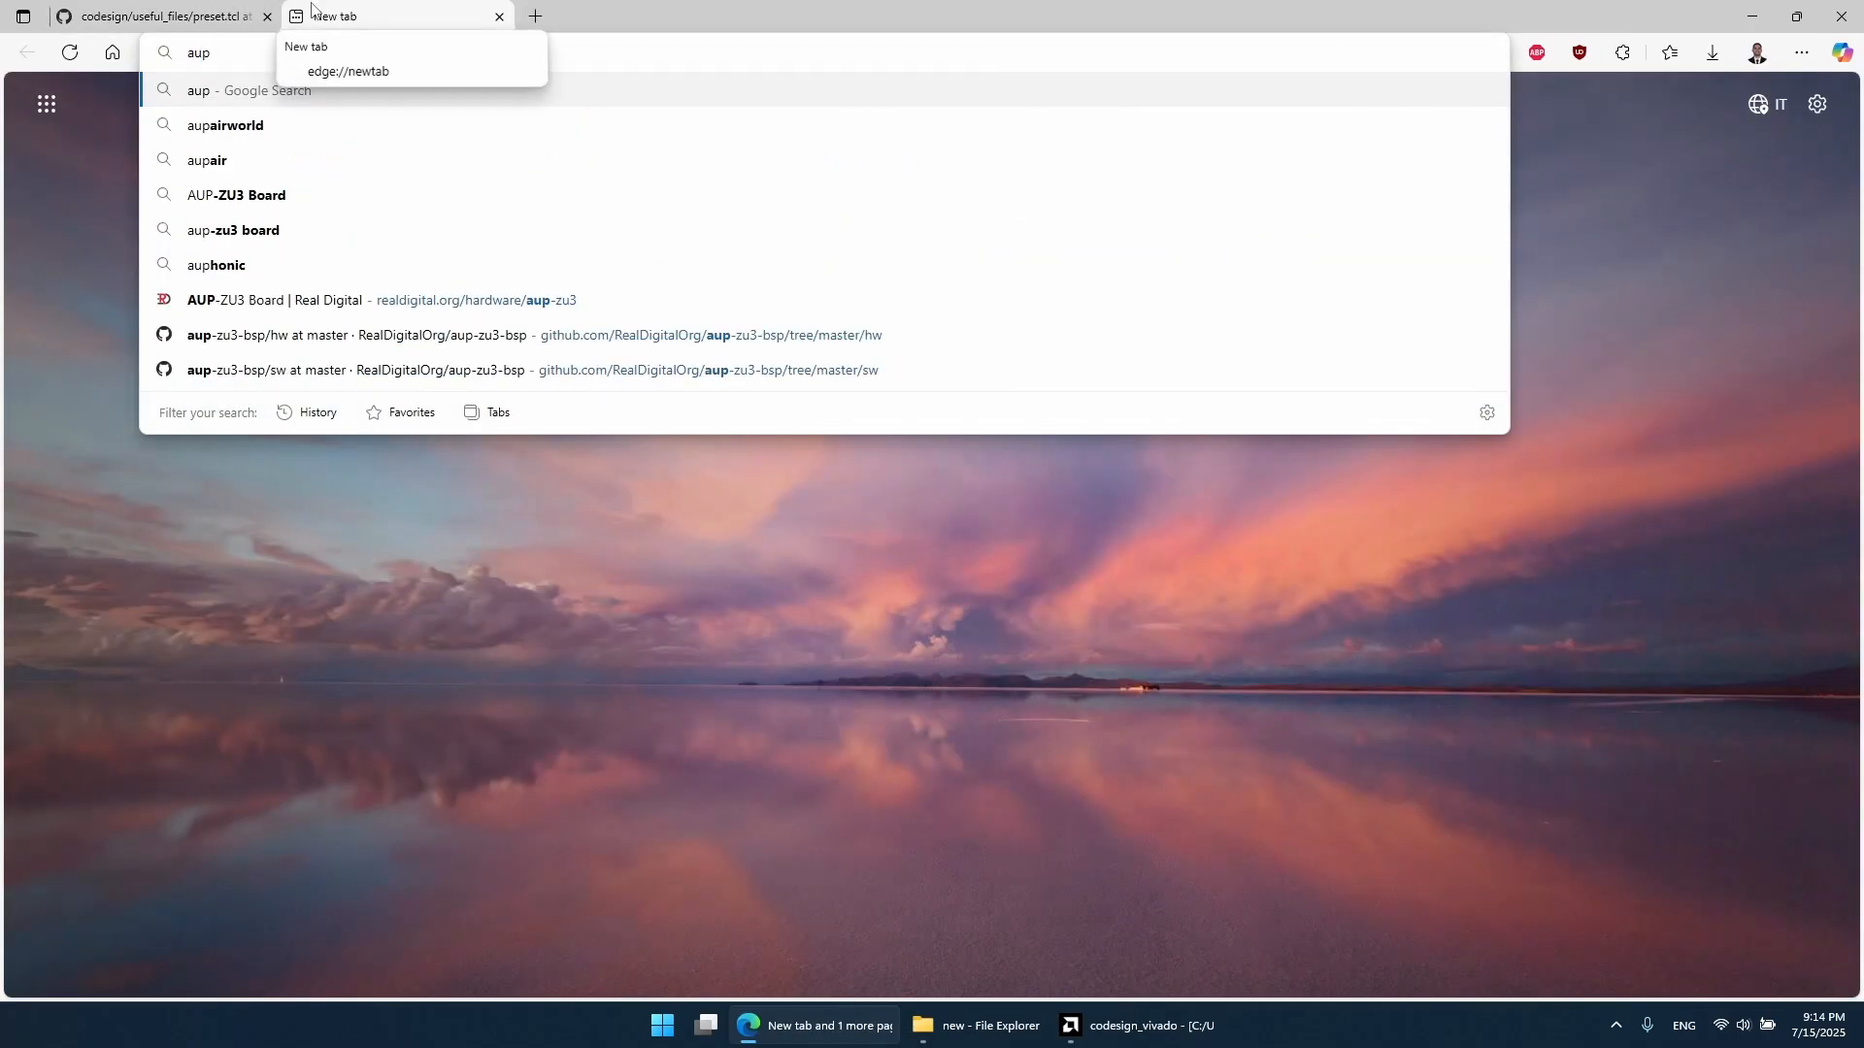
key(Down)
key(Down)
key(Down)
key(Down)
key(Up)
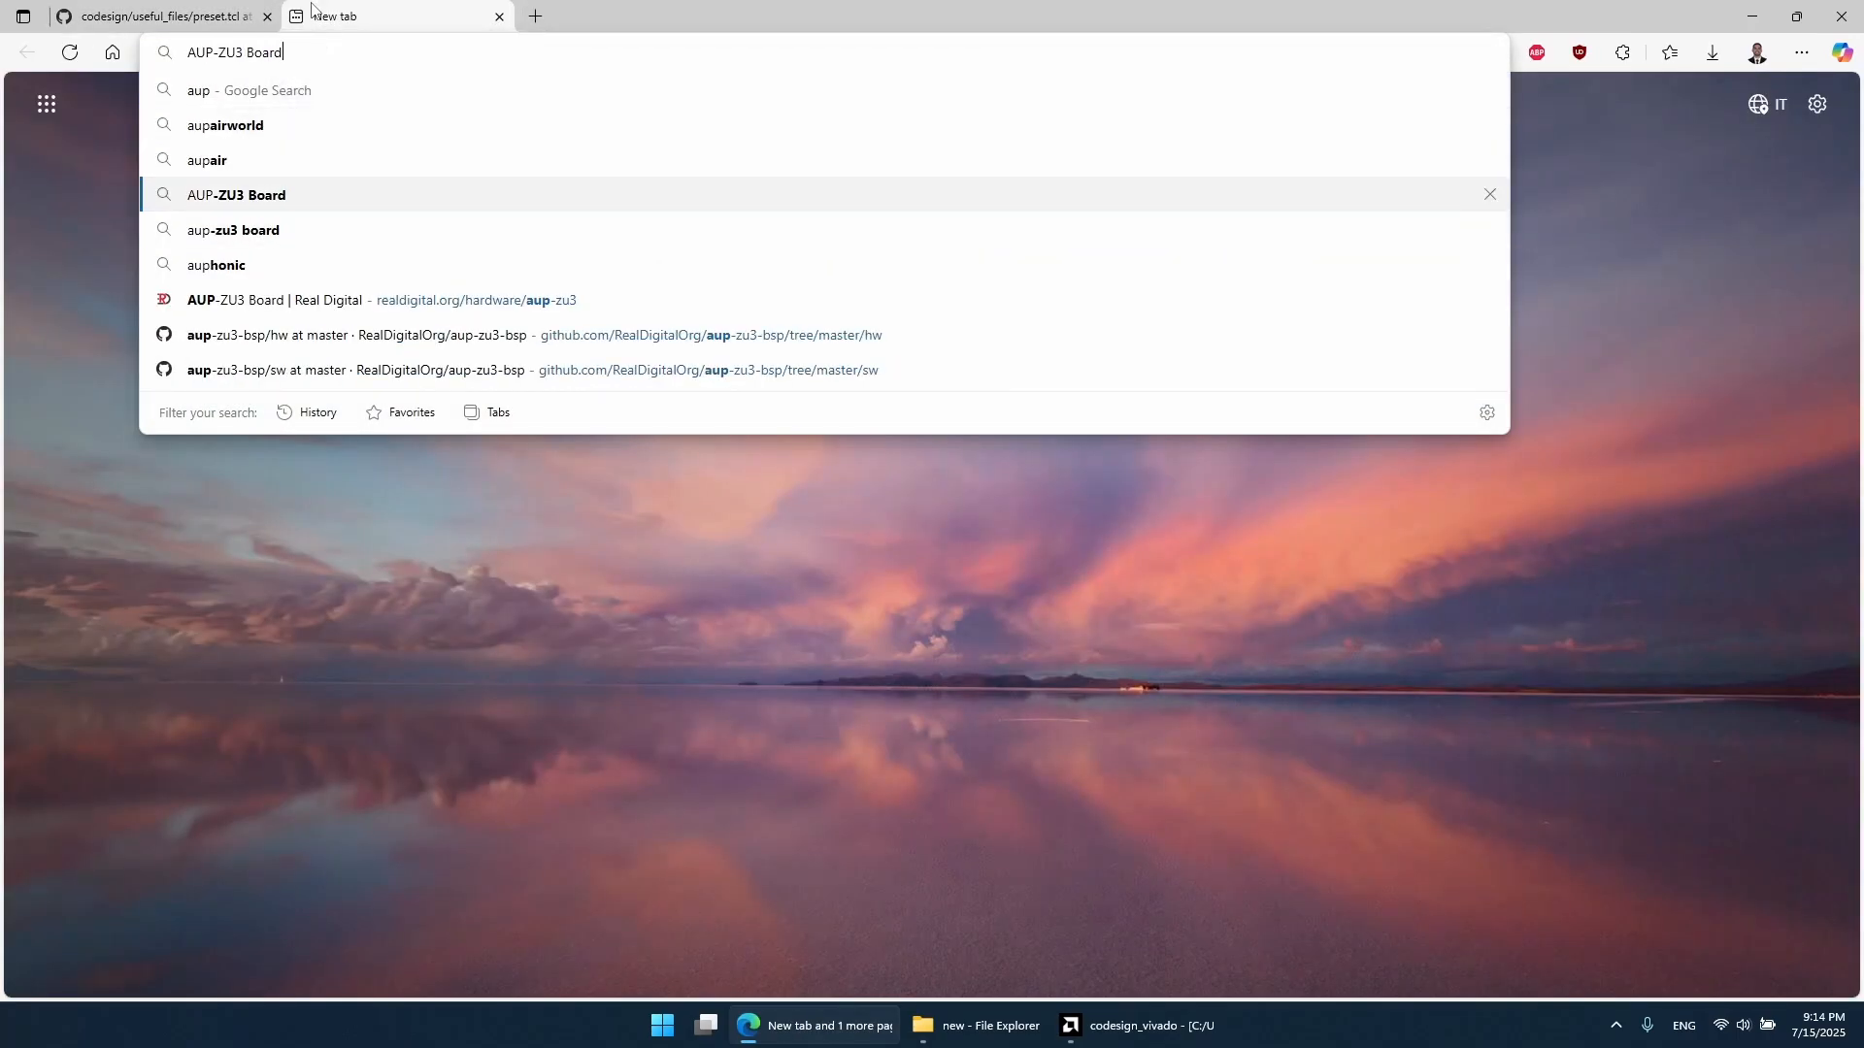
click(254, 197)
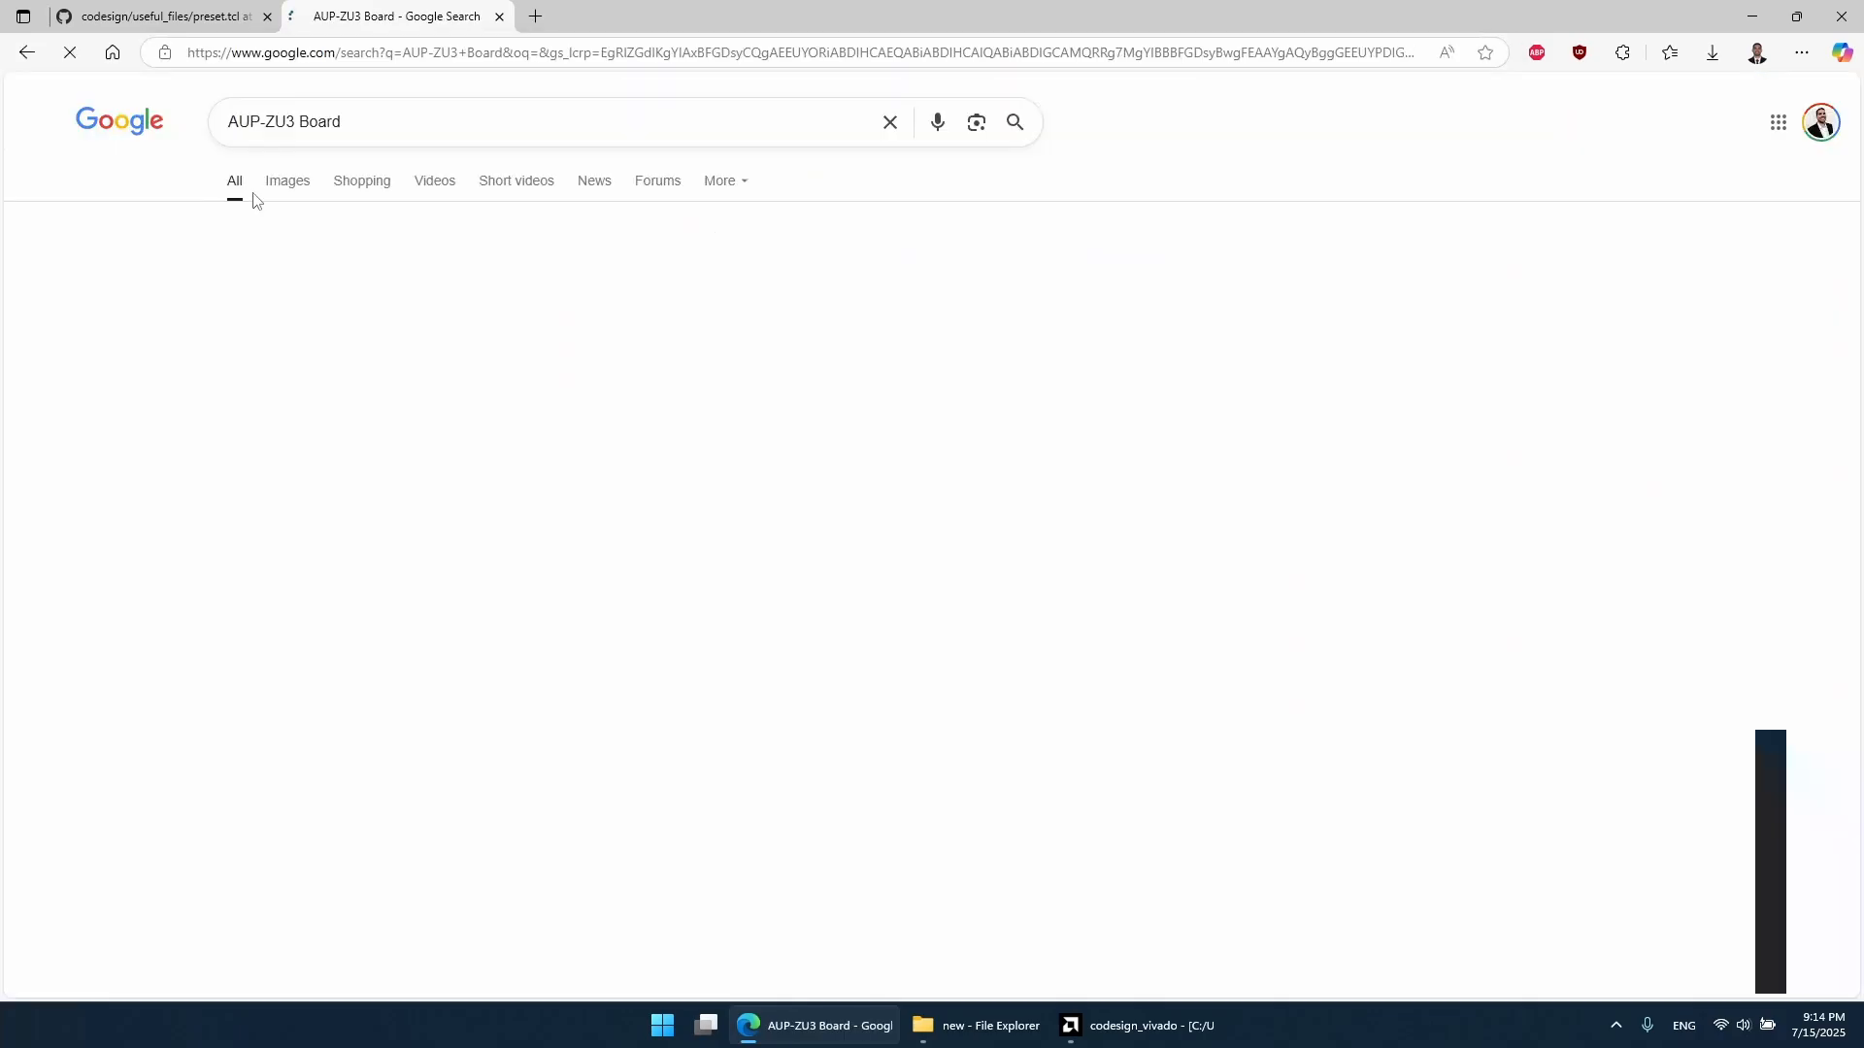
click(367, 449)
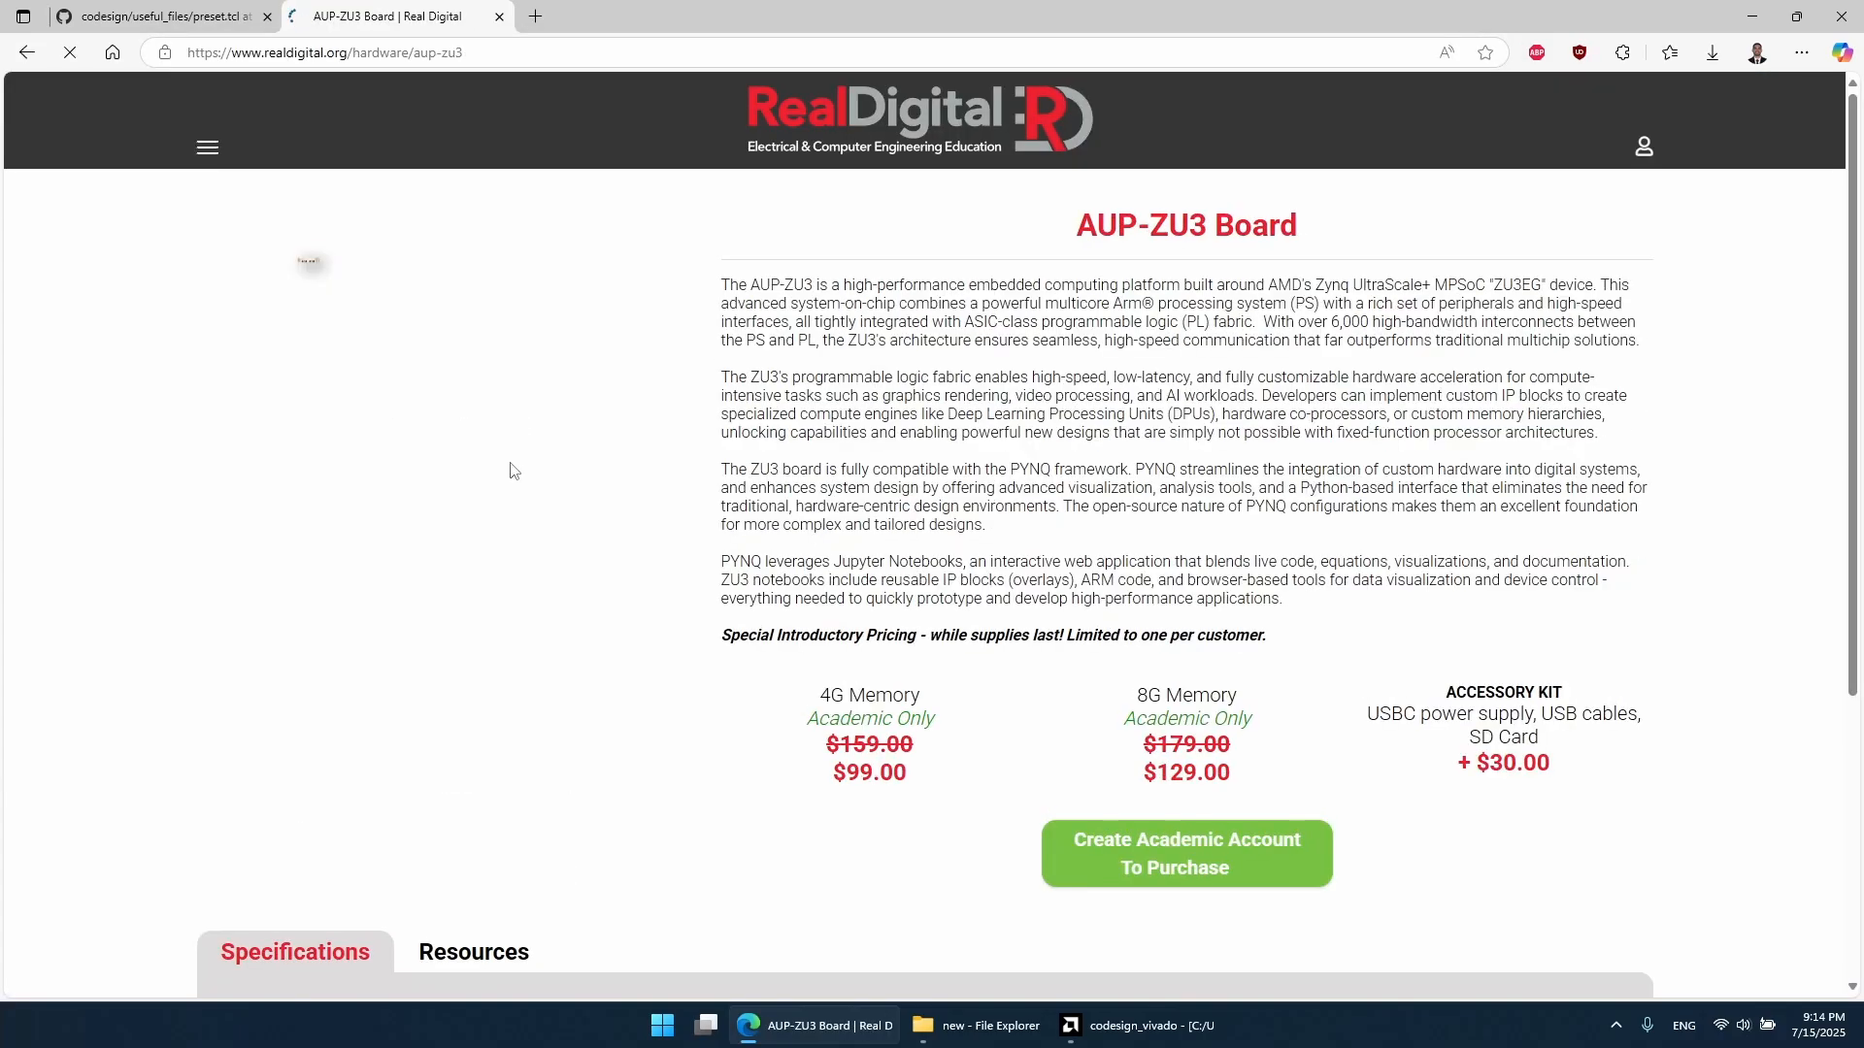
scroll(572, 691, down, 3)
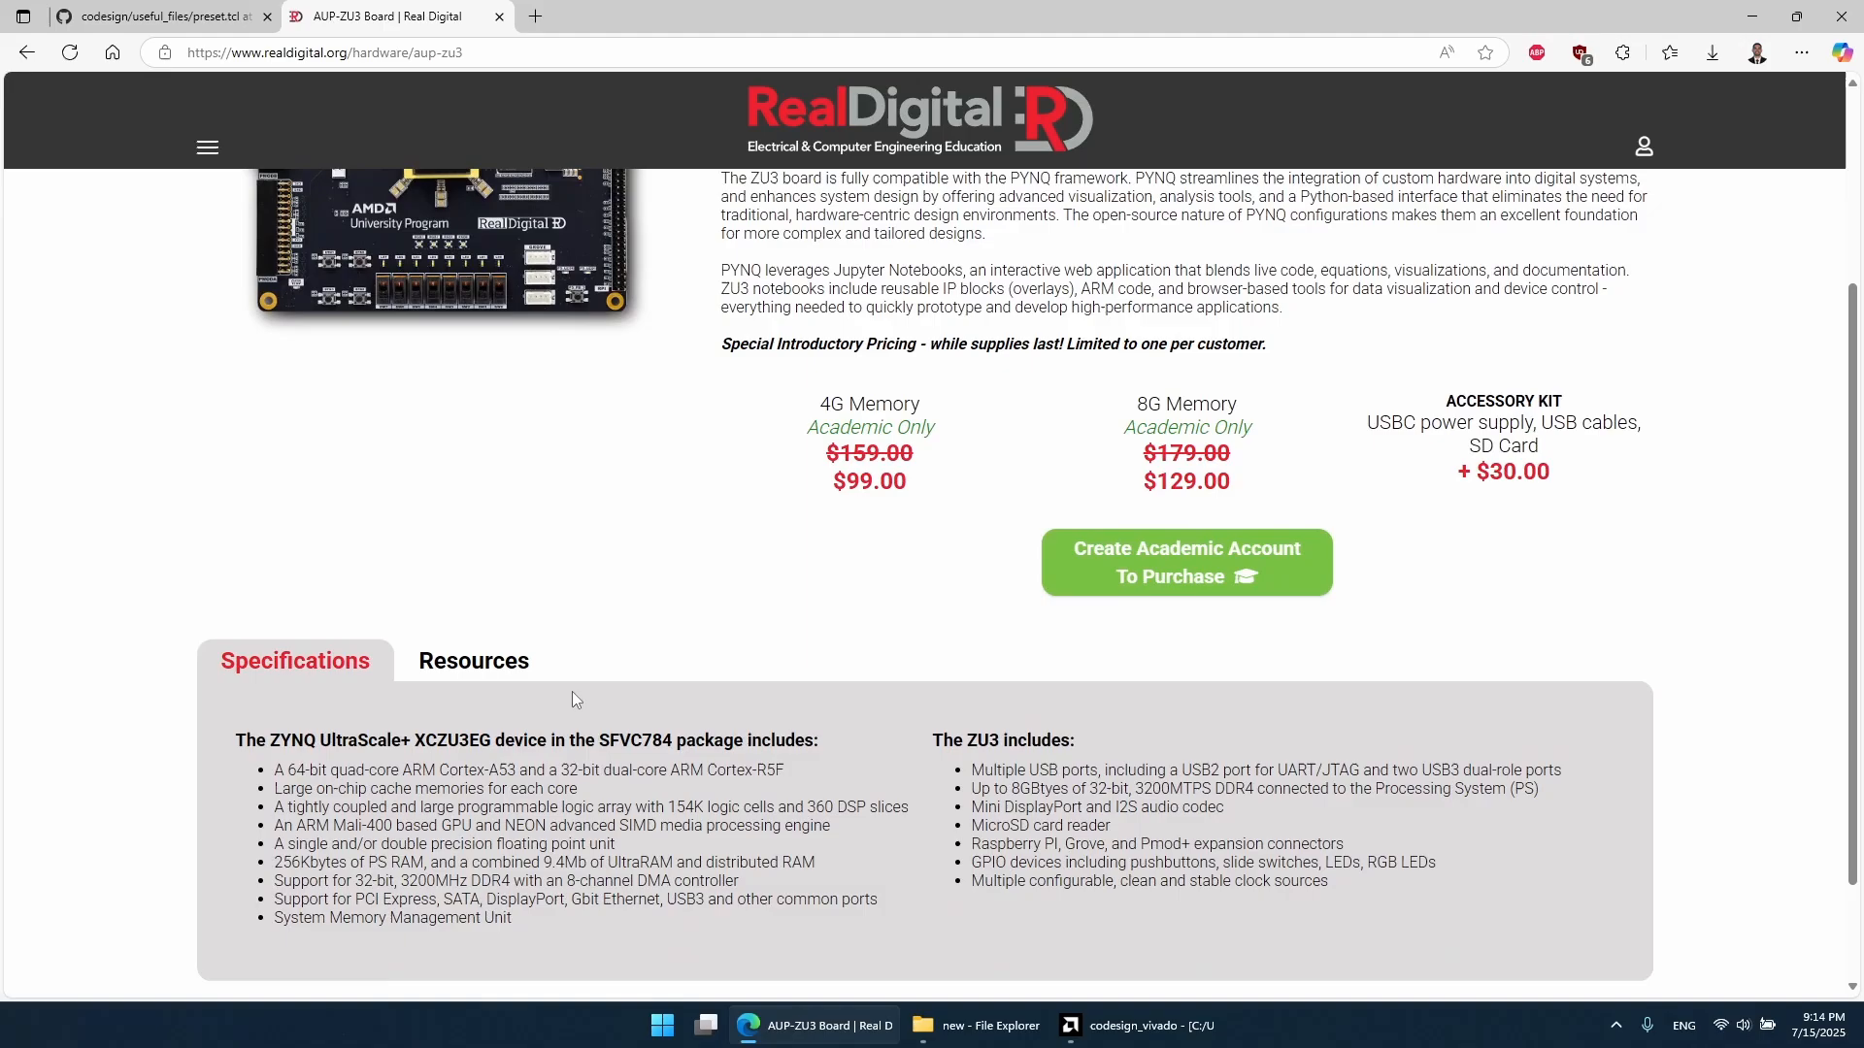
Step: Download and open the board's Reference Manual from its resources, and check the White LEDs' I/O standard in the Appendix A PL Pinout Table
click(518, 664)
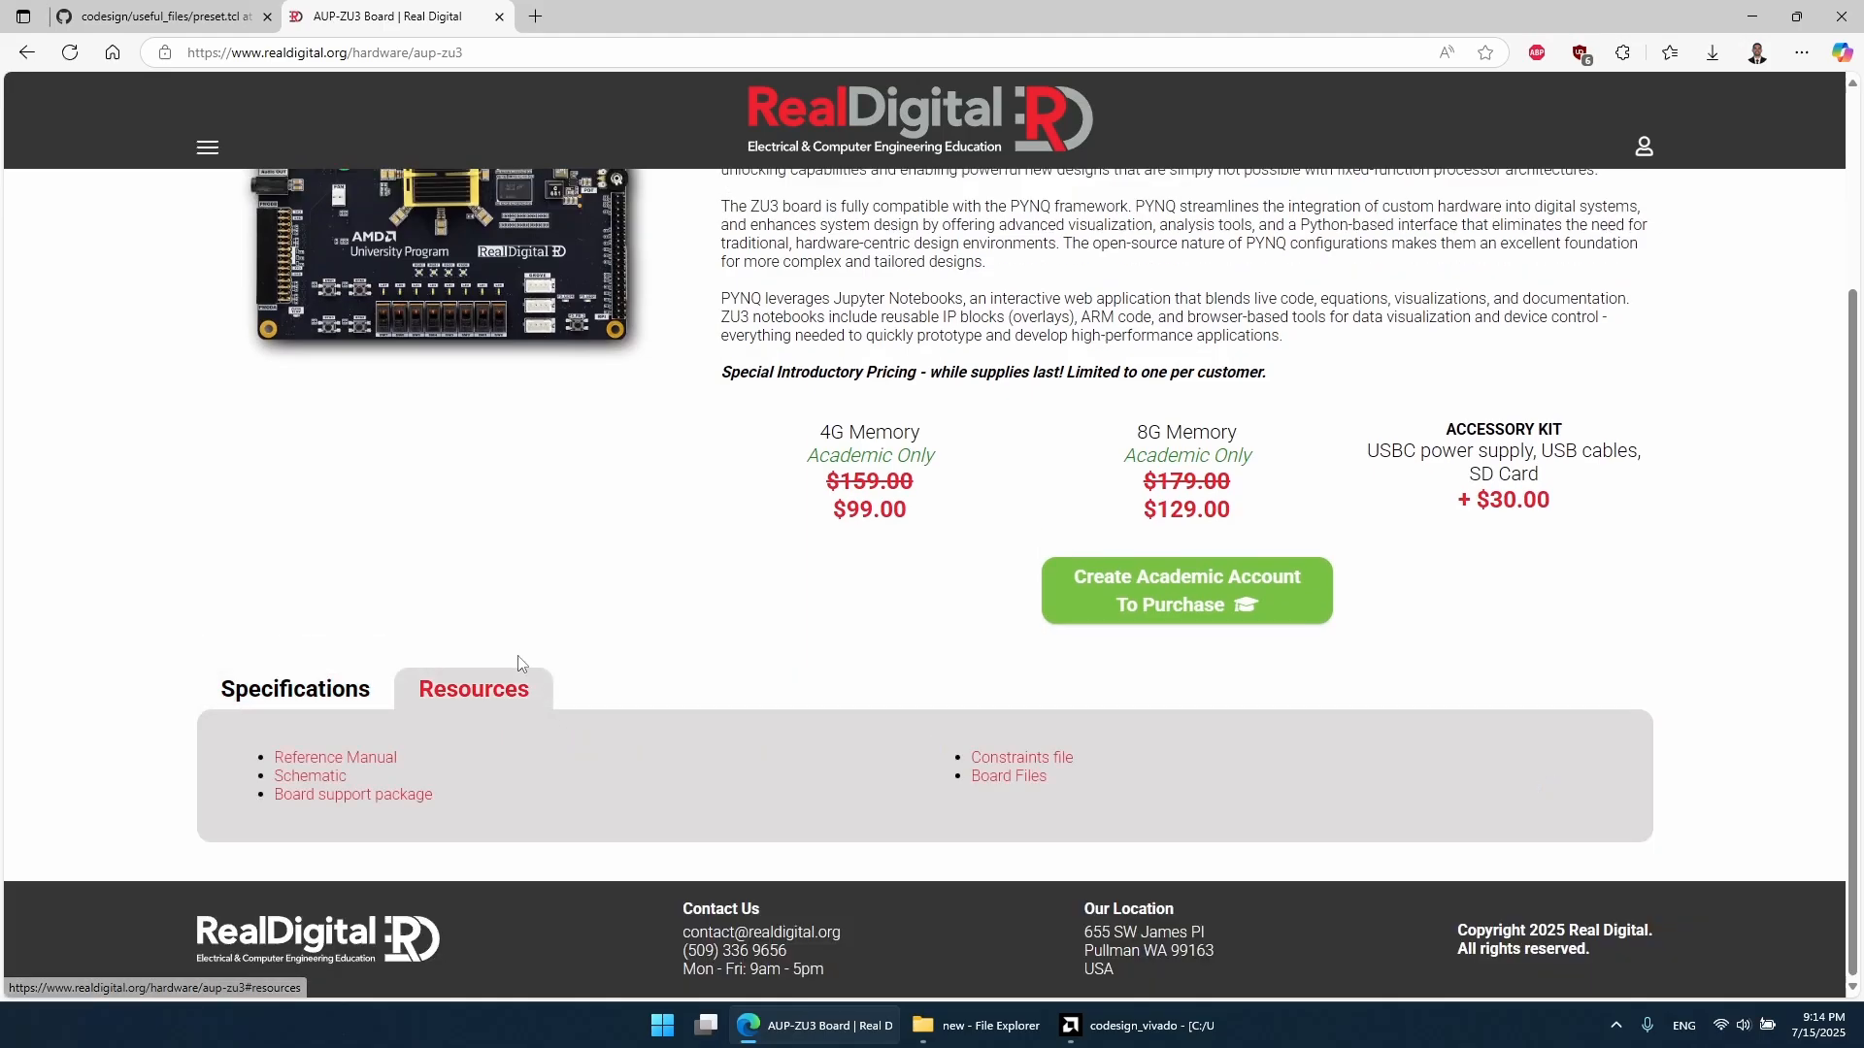
click(317, 760)
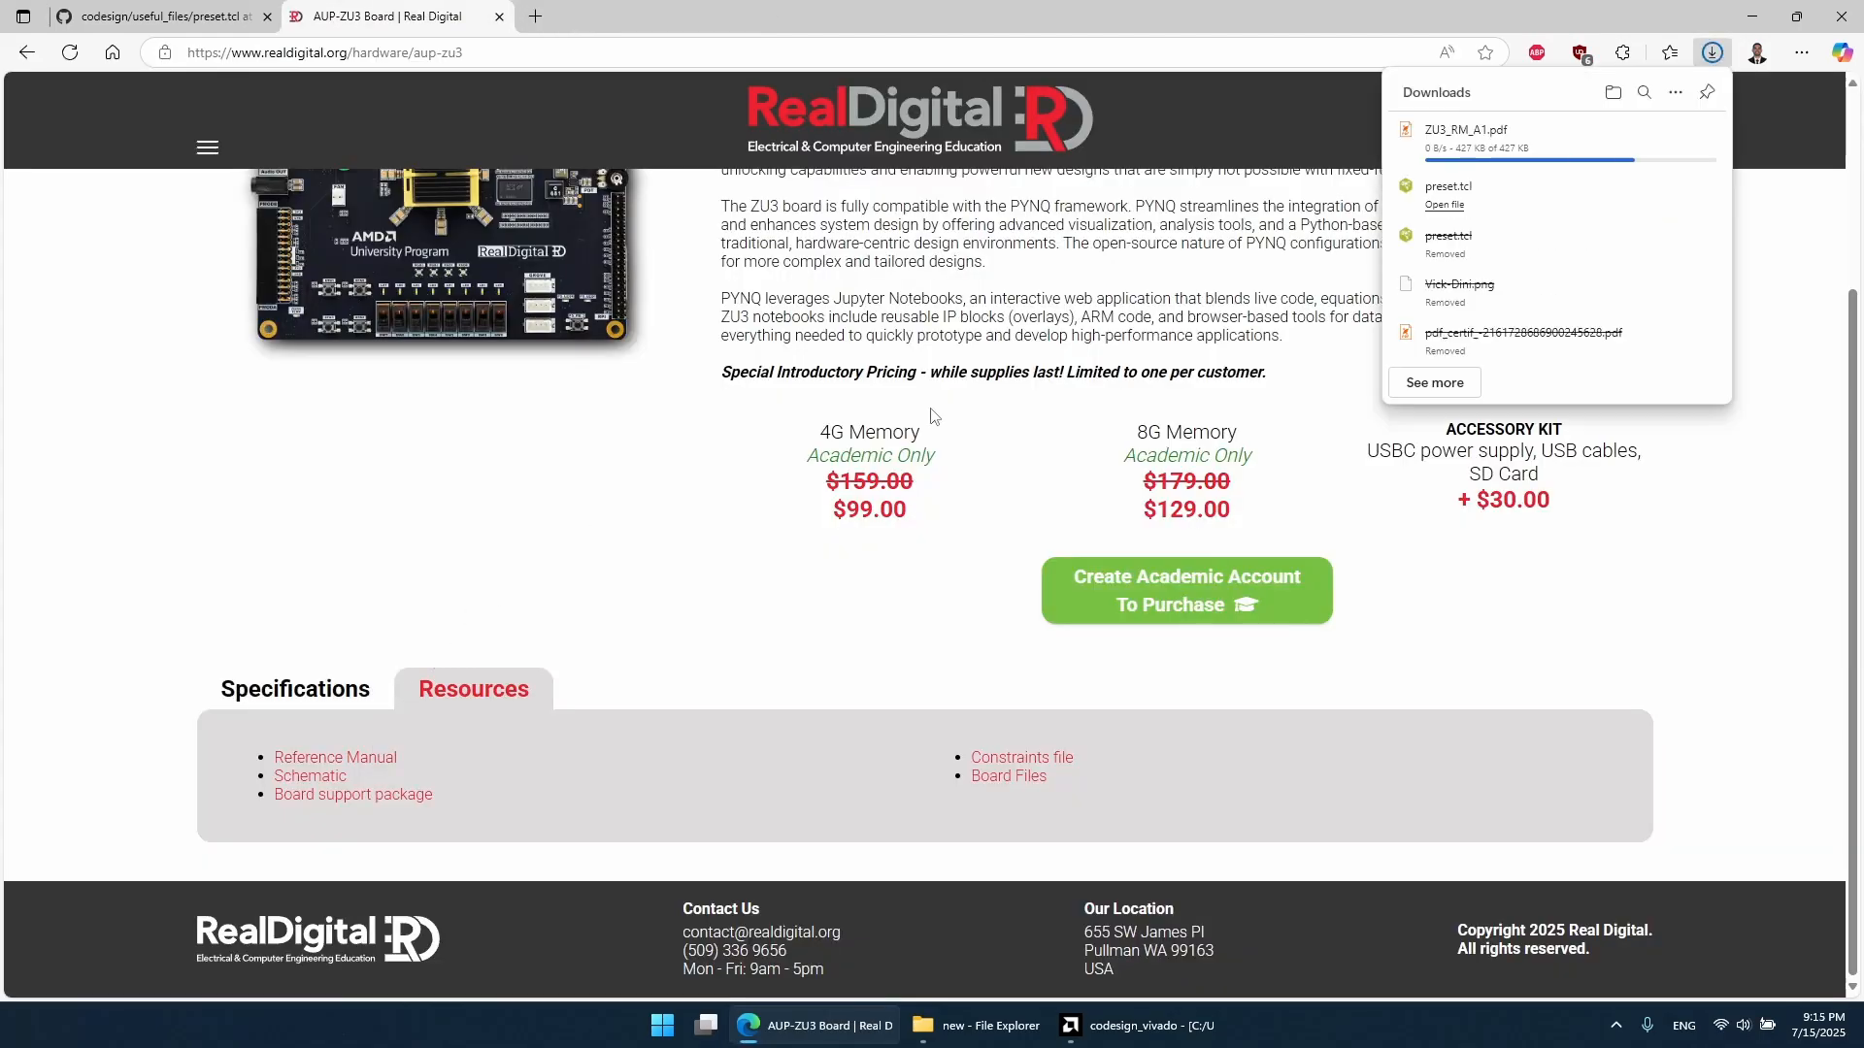
click(1548, 125)
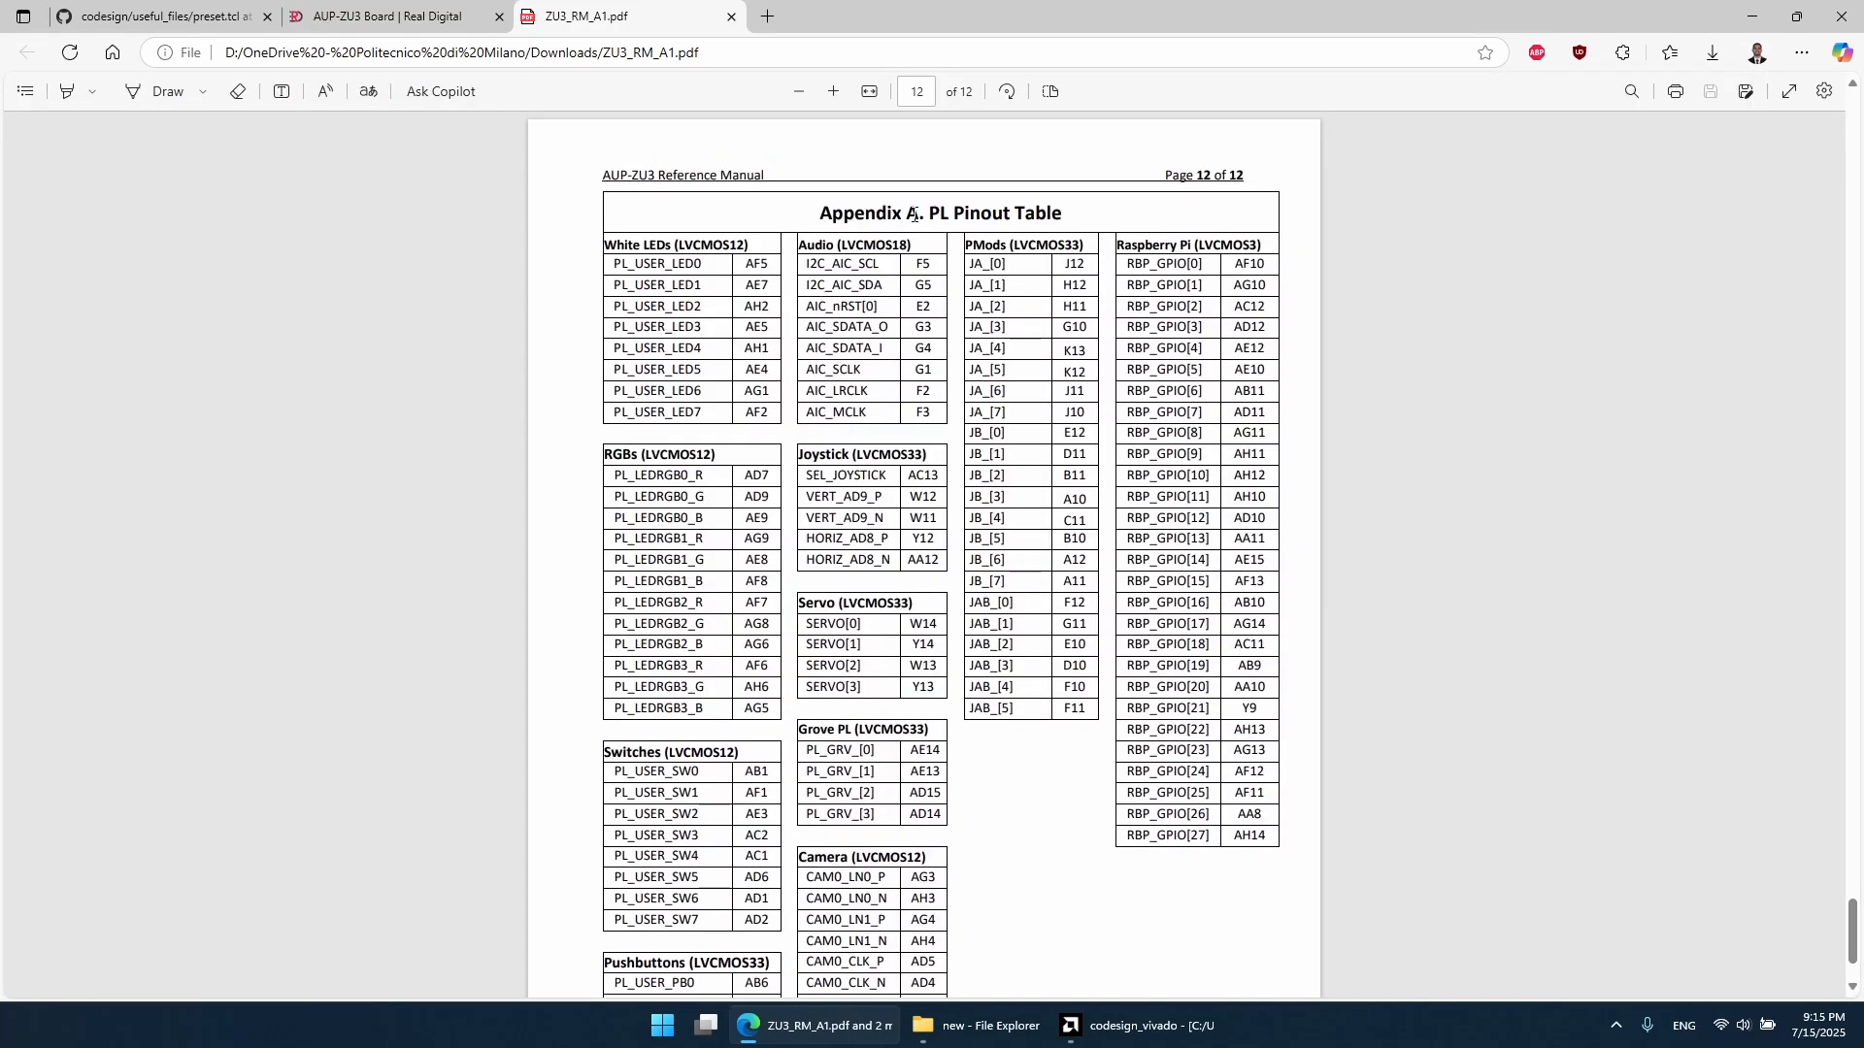
drag(820, 214, 1068, 217)
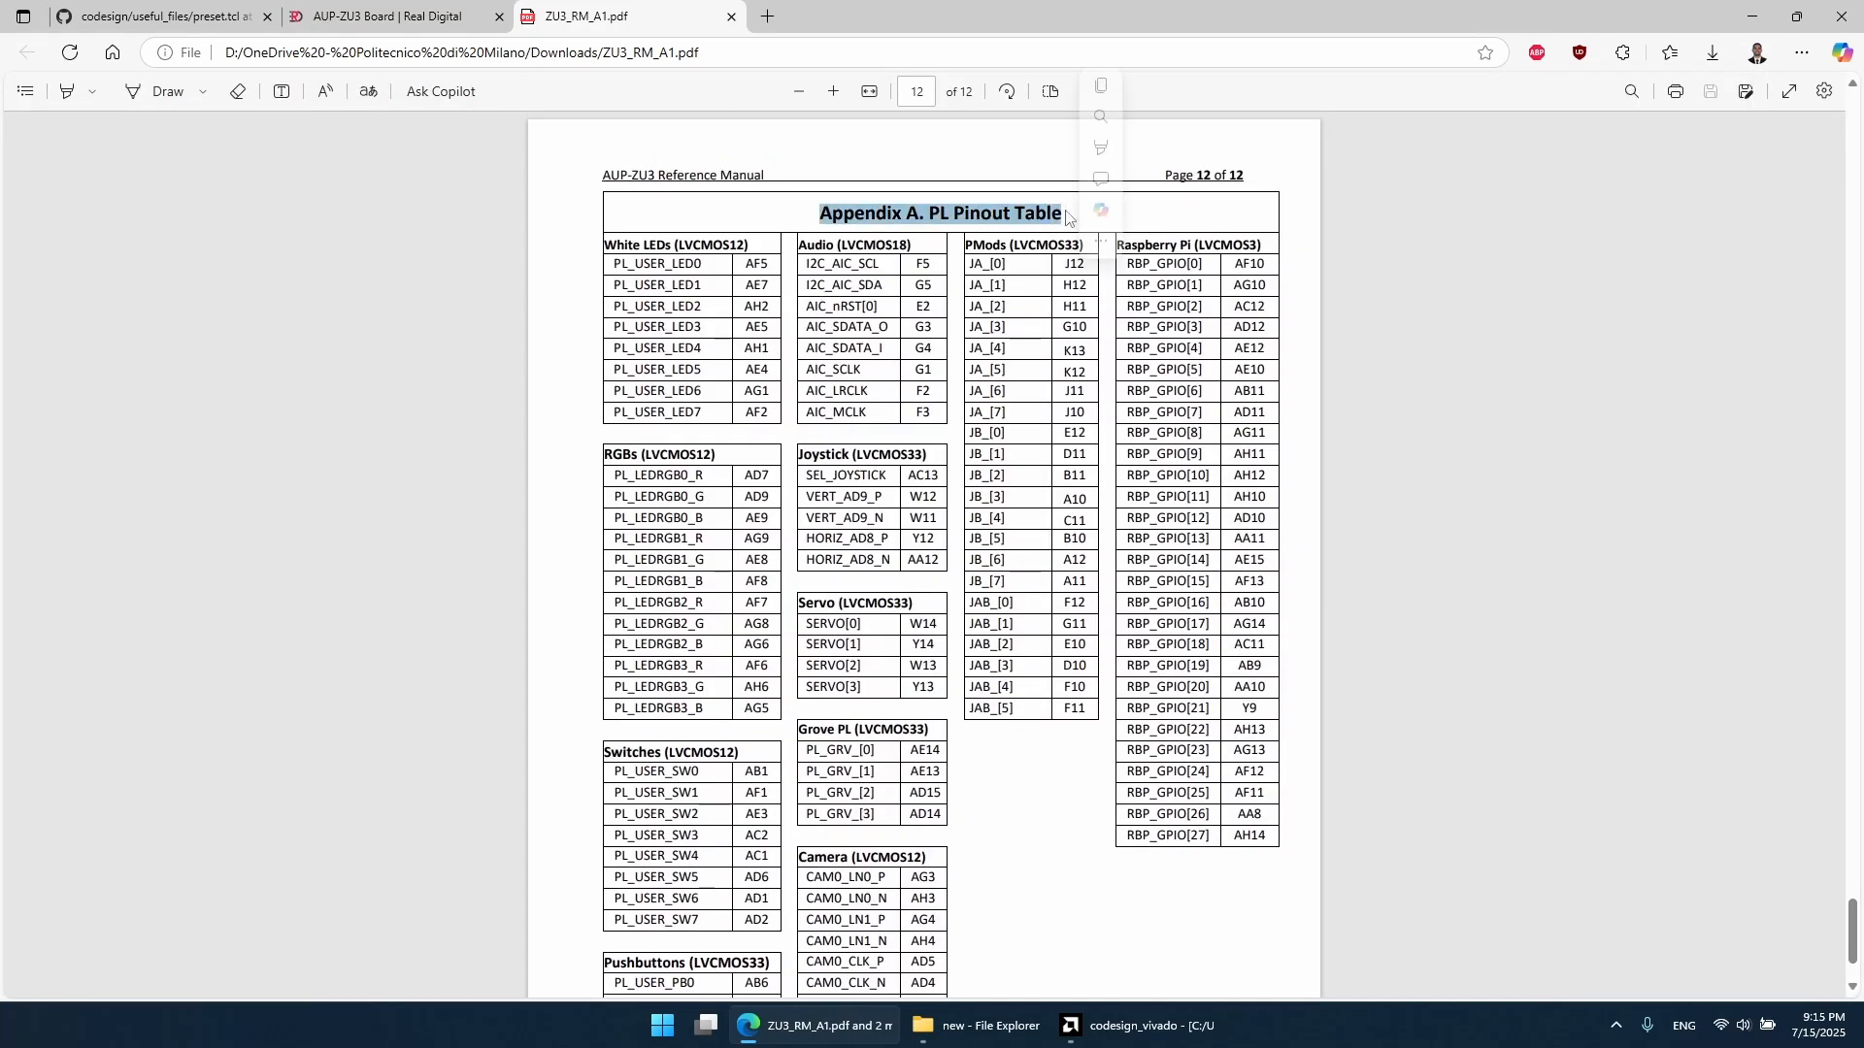
click(1068, 216)
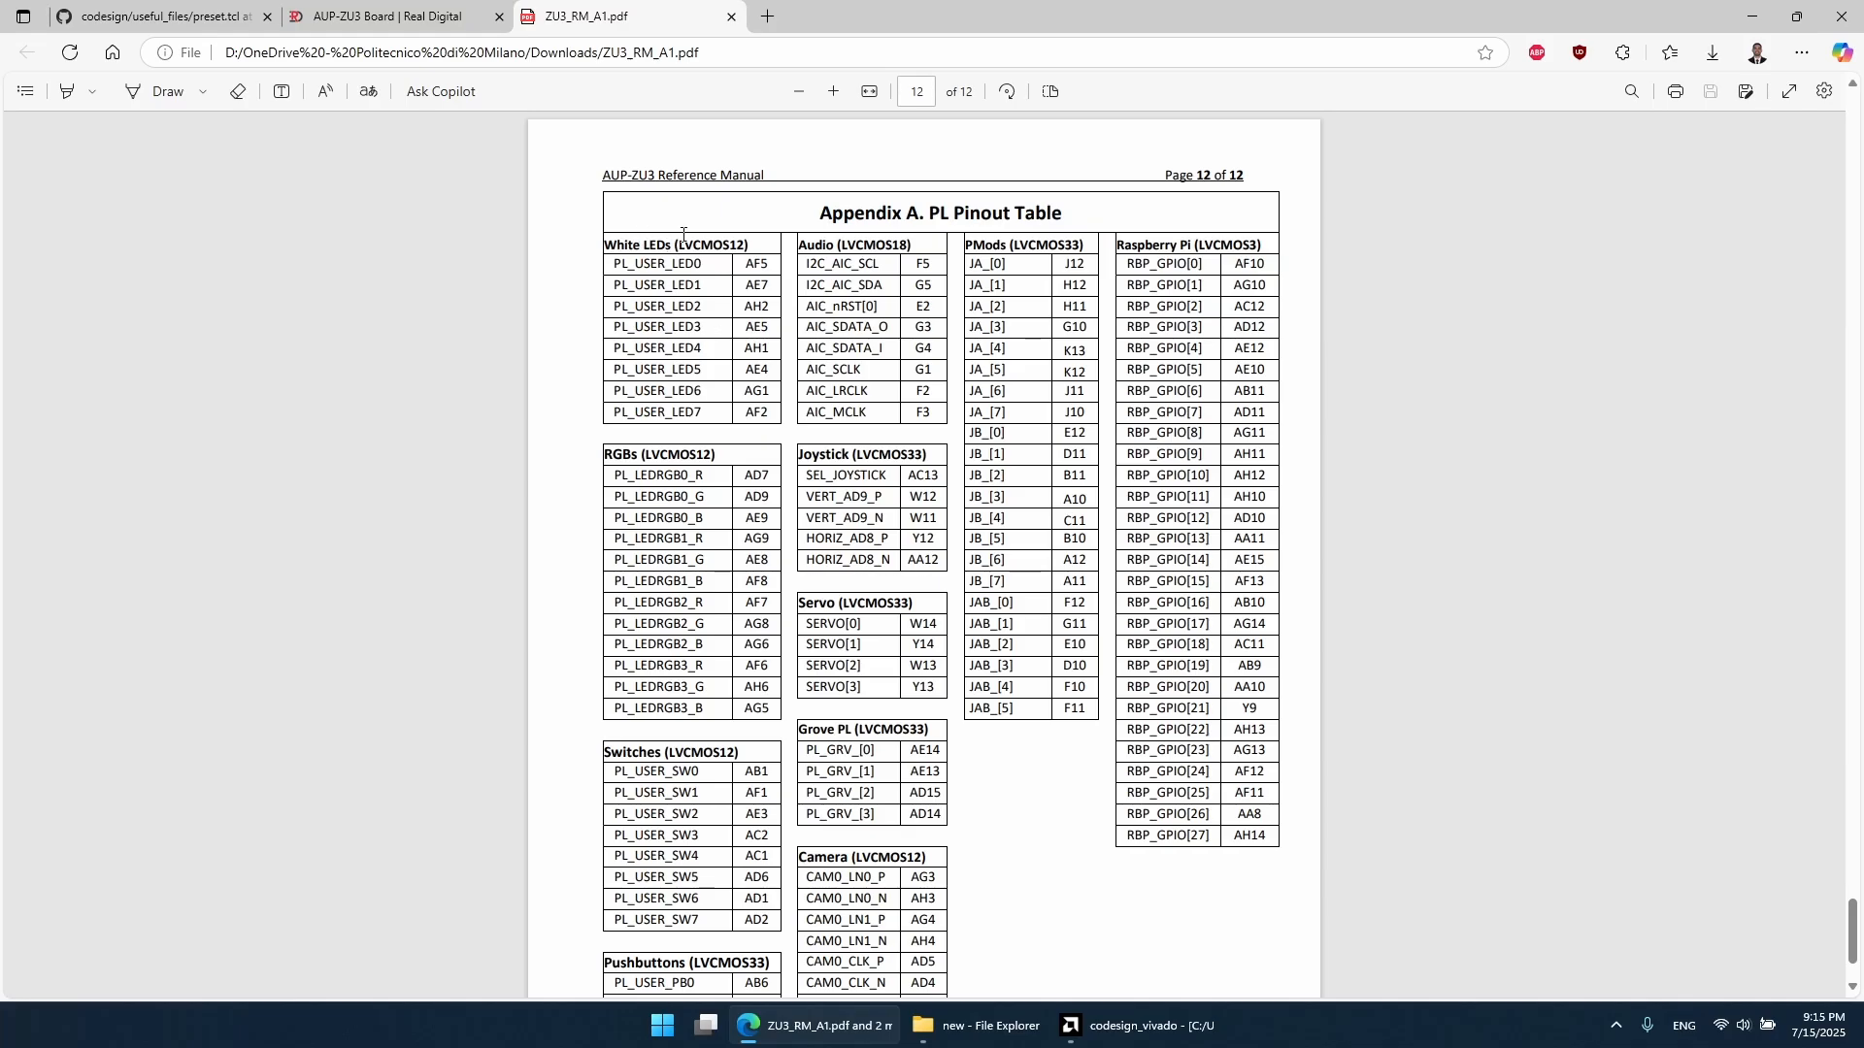
drag(677, 242, 749, 246)
click(750, 246)
Step: Switch back to Vivado and set the I/O standard of the sum port bus to LVCMOS12
click(1140, 1025)
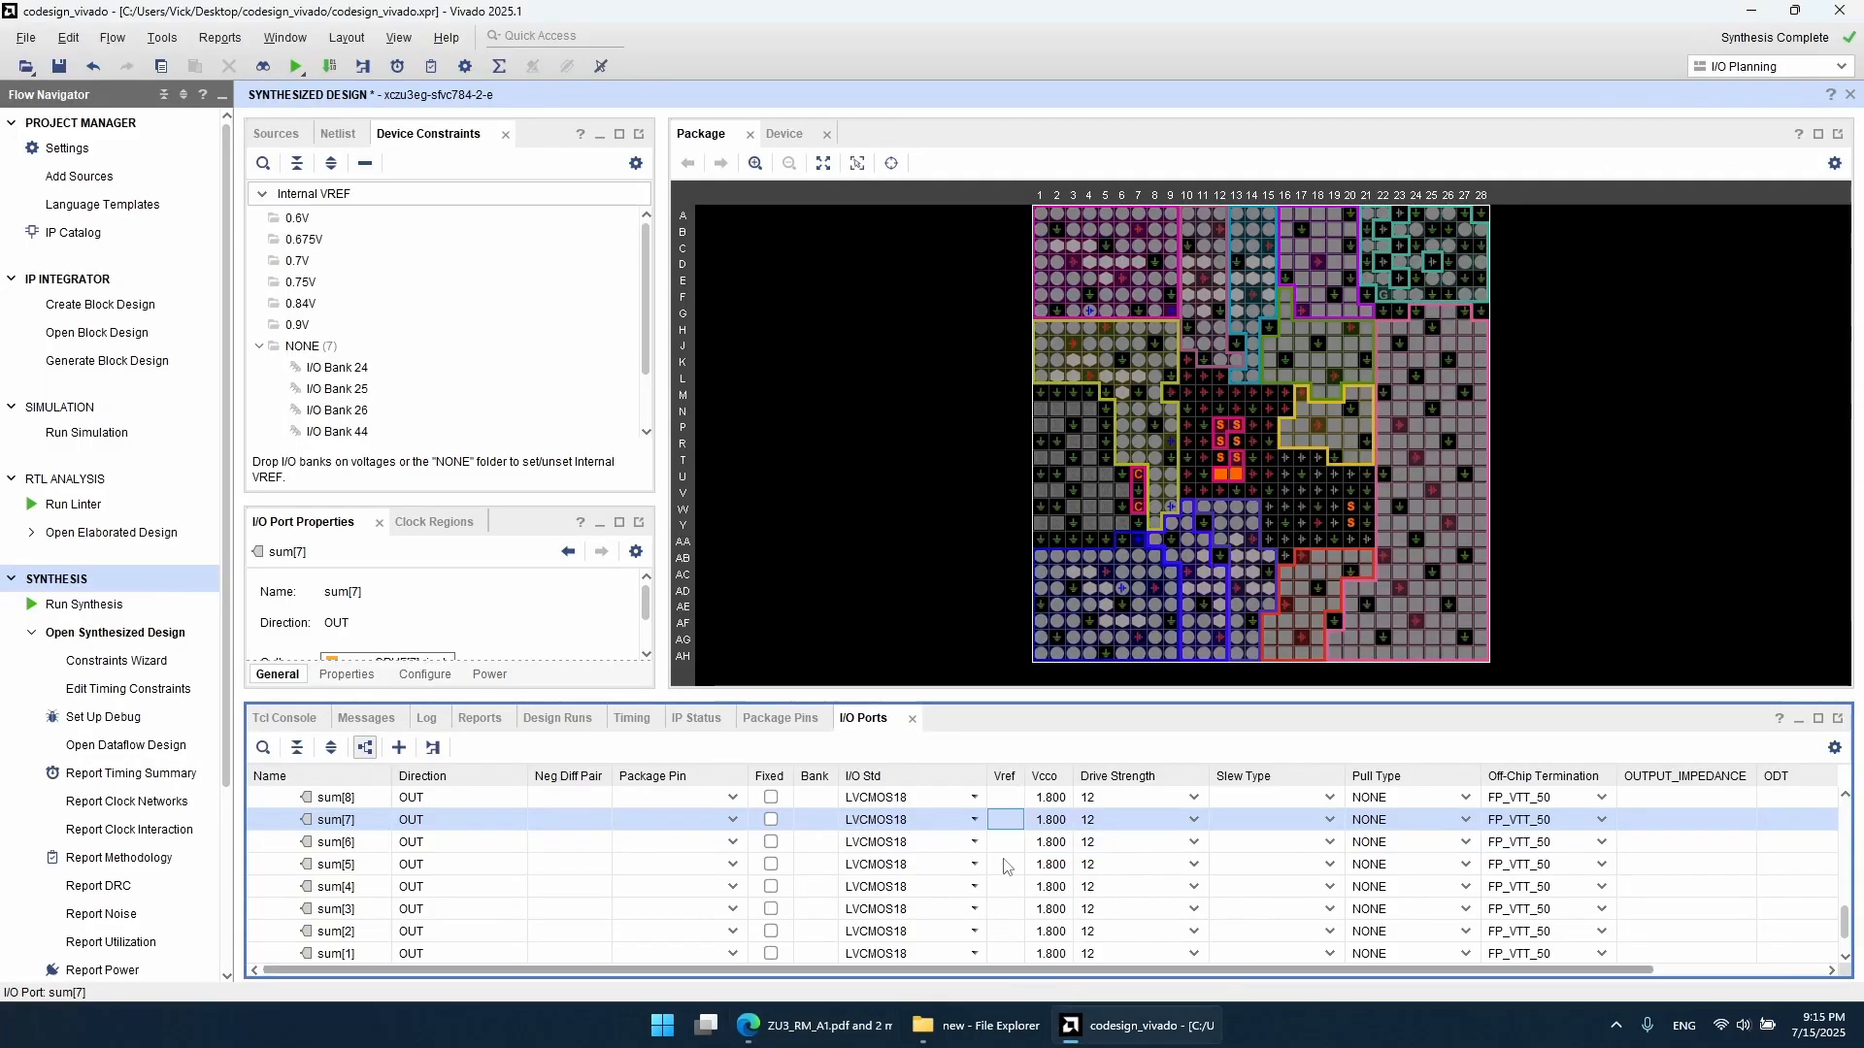
scroll(932, 879, up, 9)
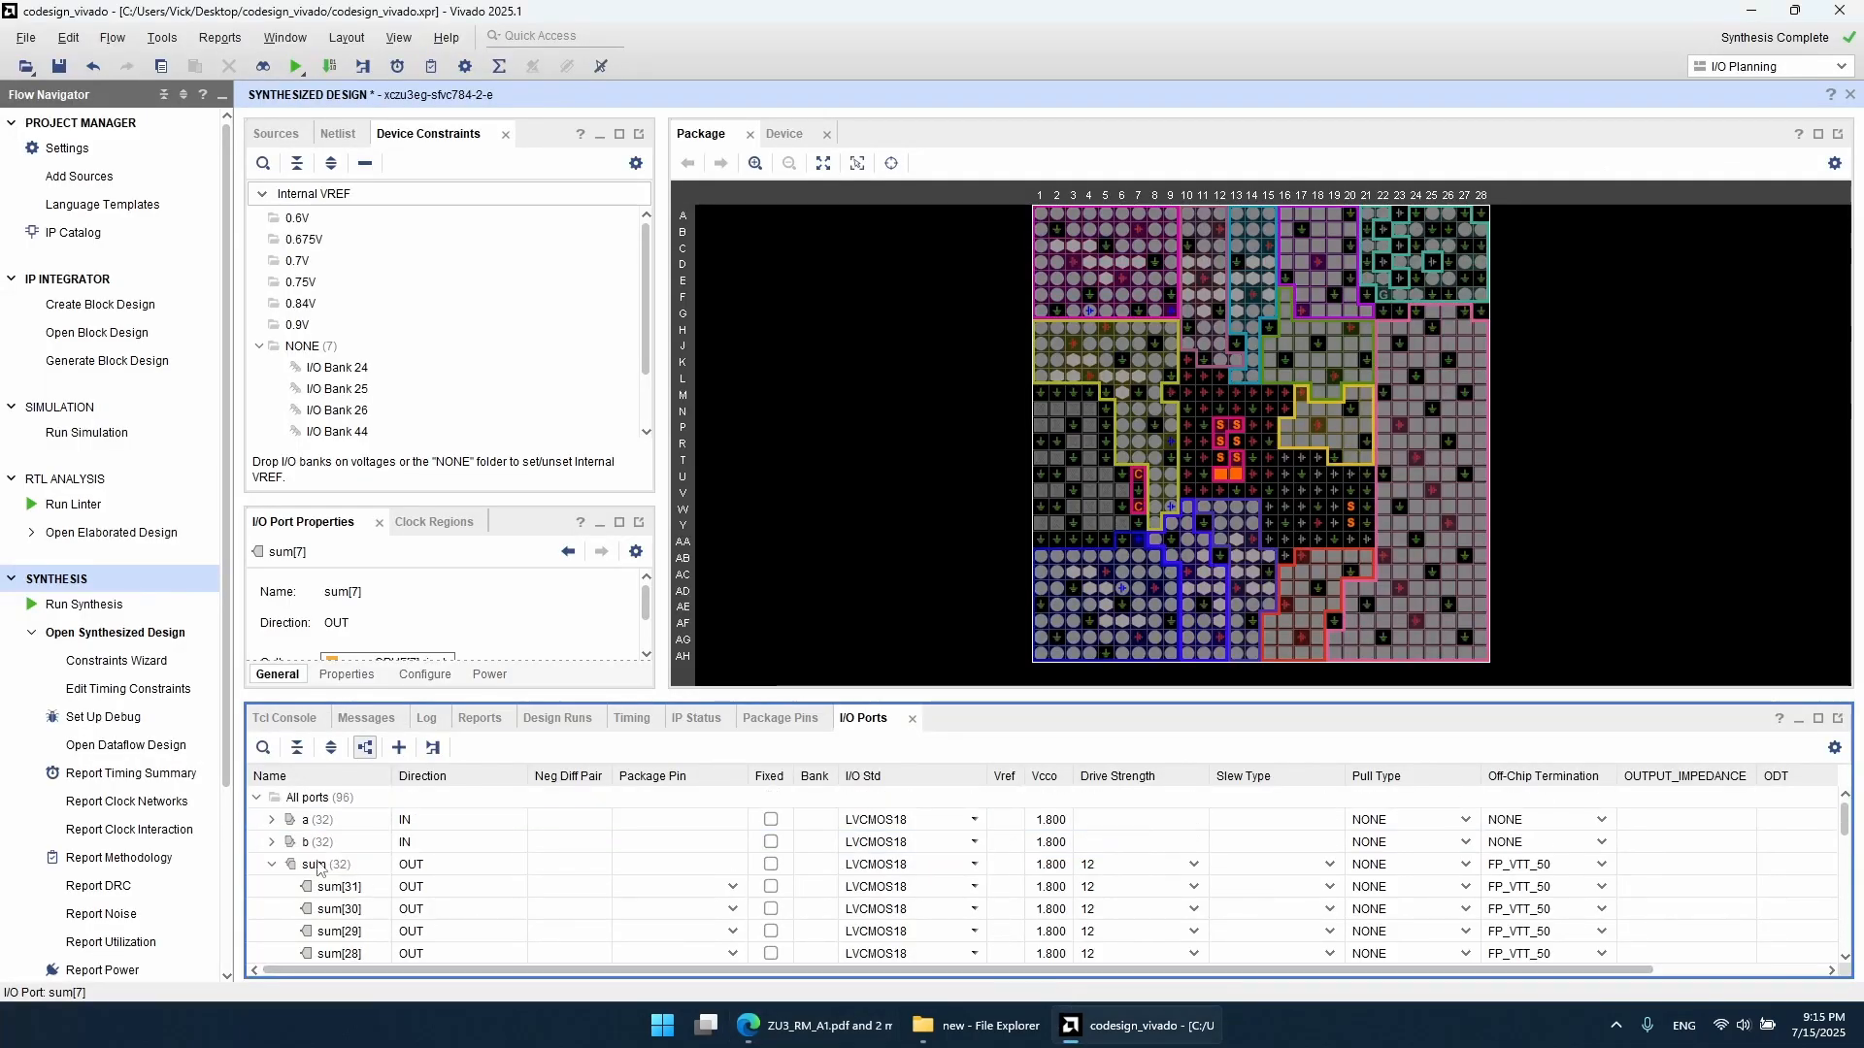
click(271, 865)
click(974, 864)
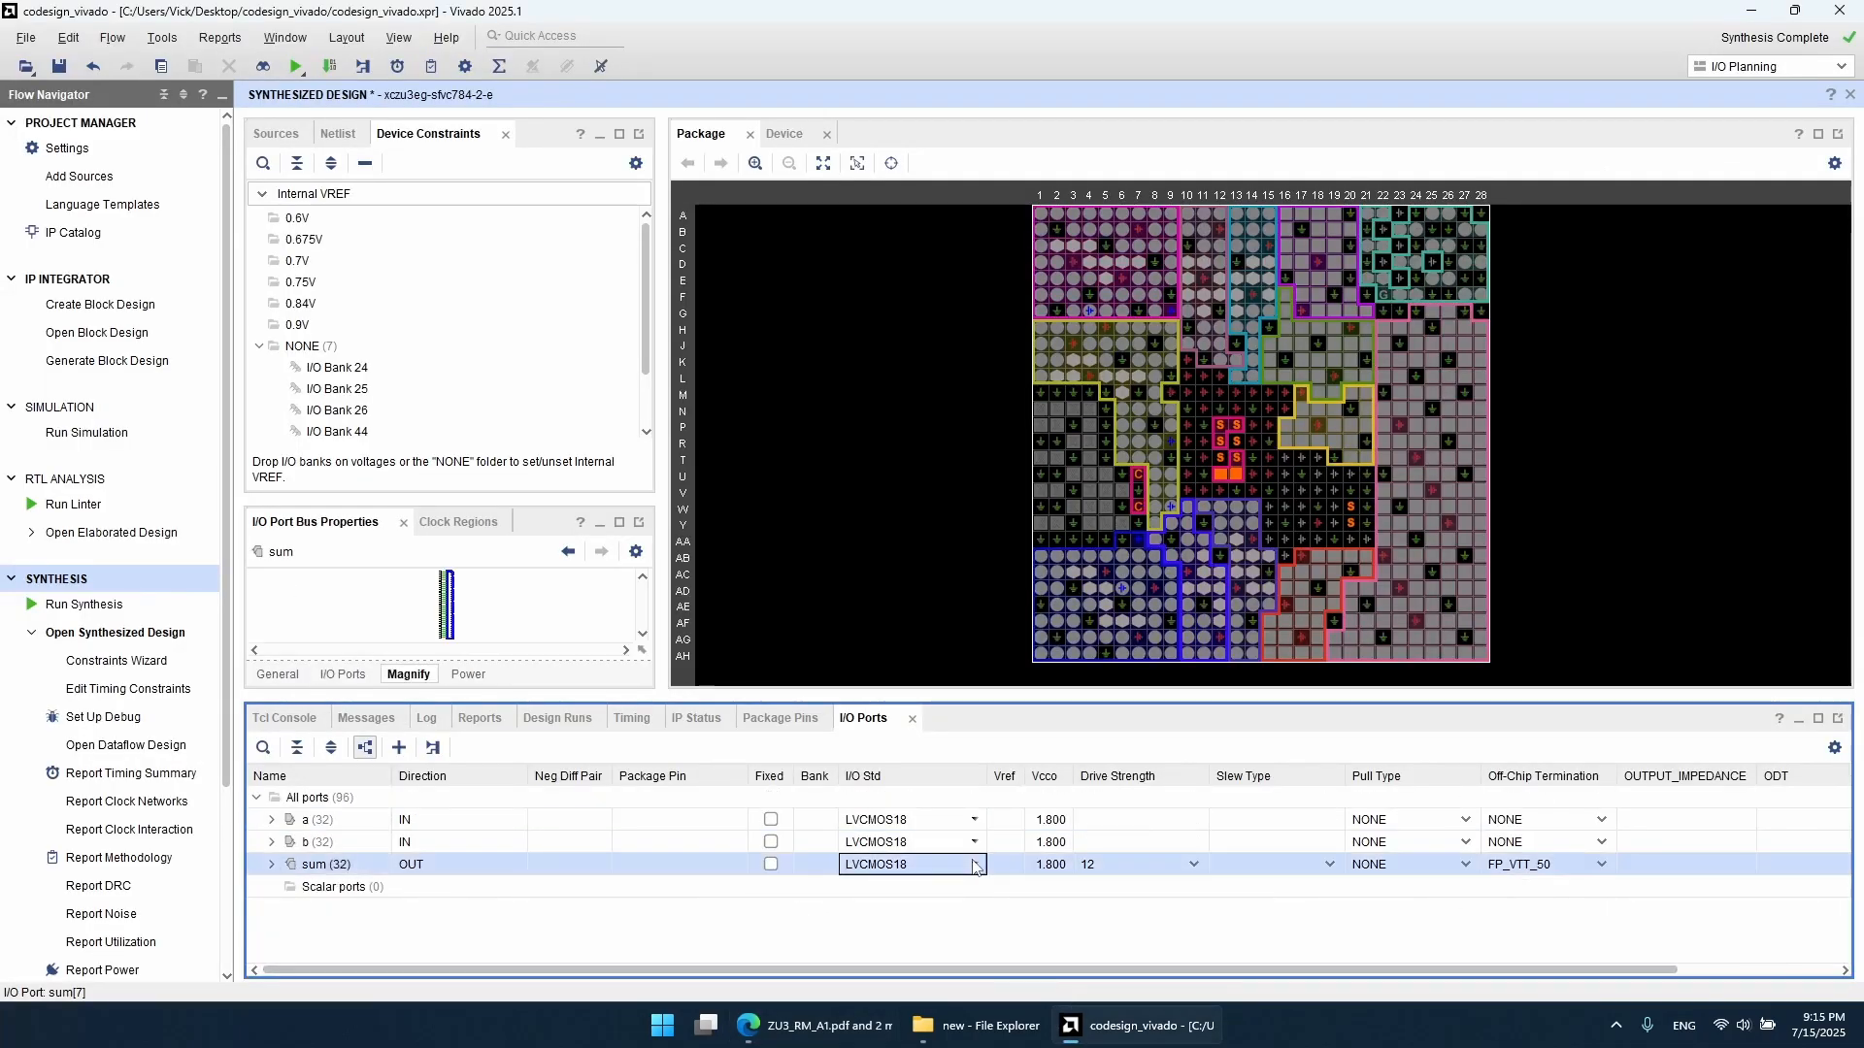
click(974, 864)
click(903, 739)
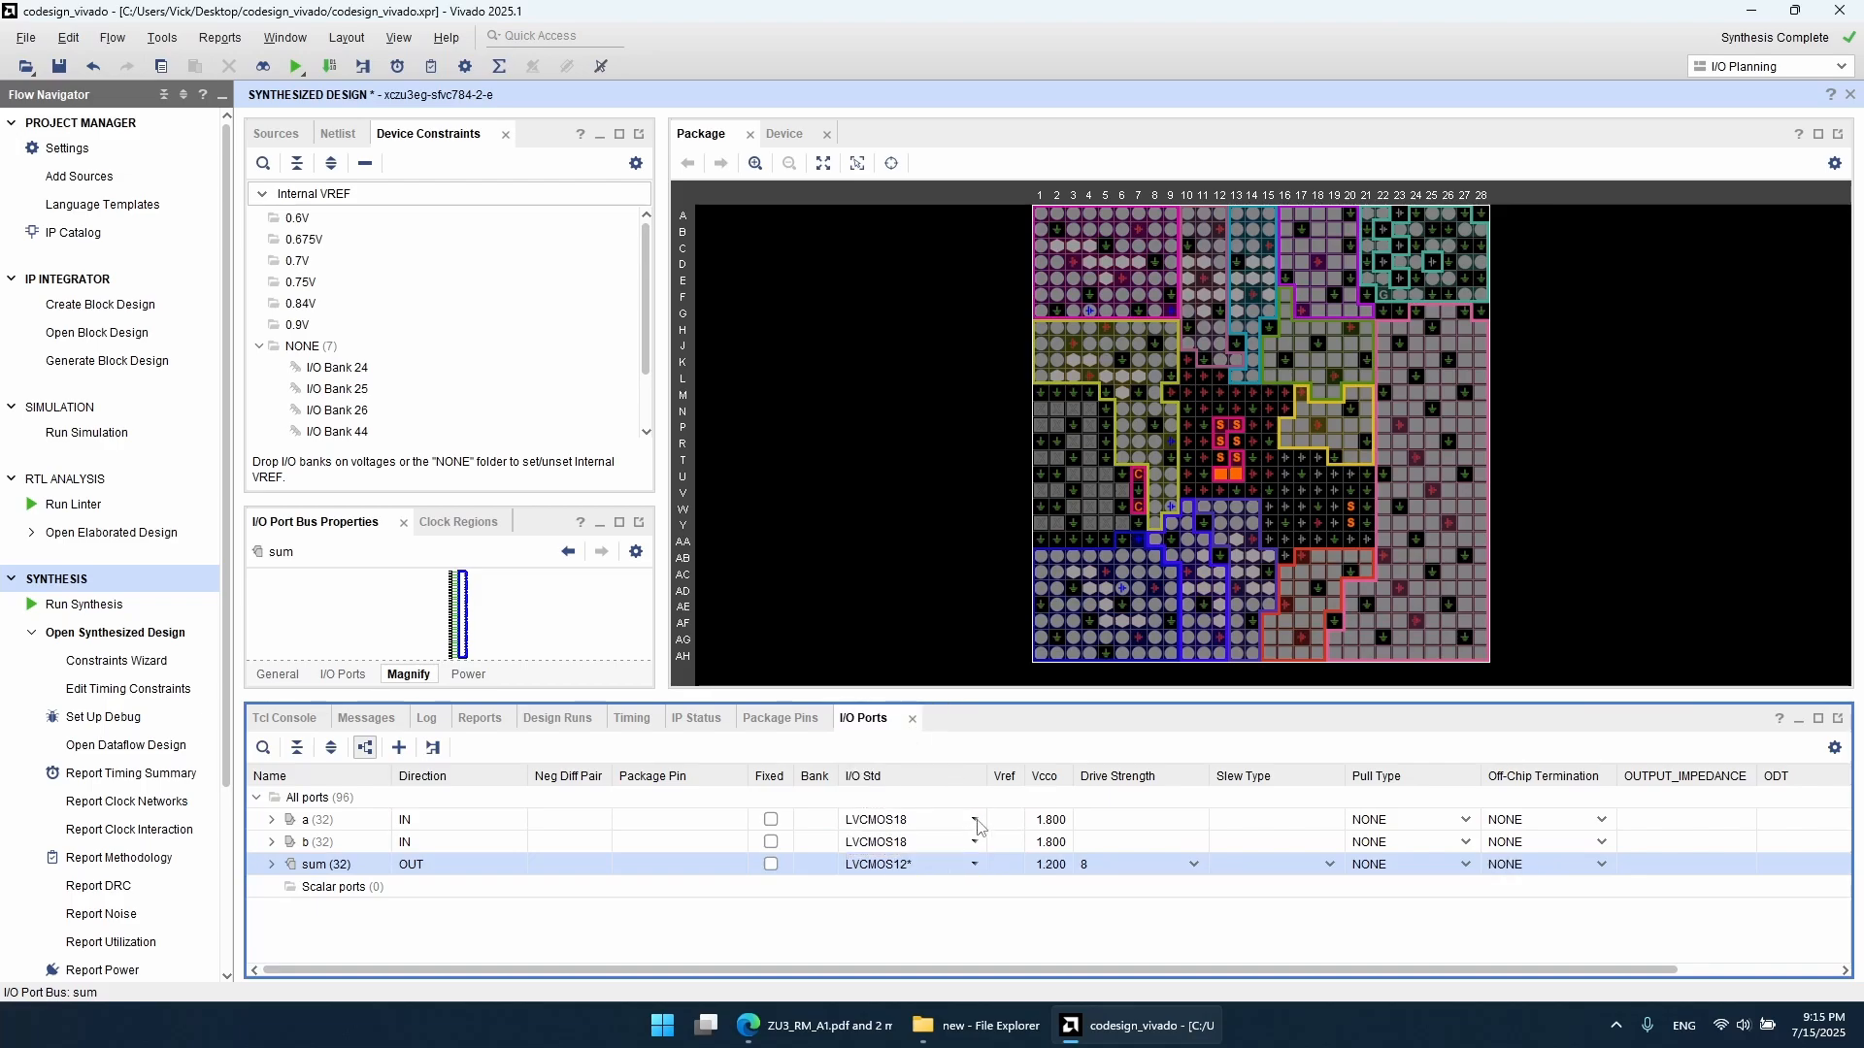
Step: Set the I/O standard of the b and a port buses to LVCMOS12
click(976, 843)
click(976, 843)
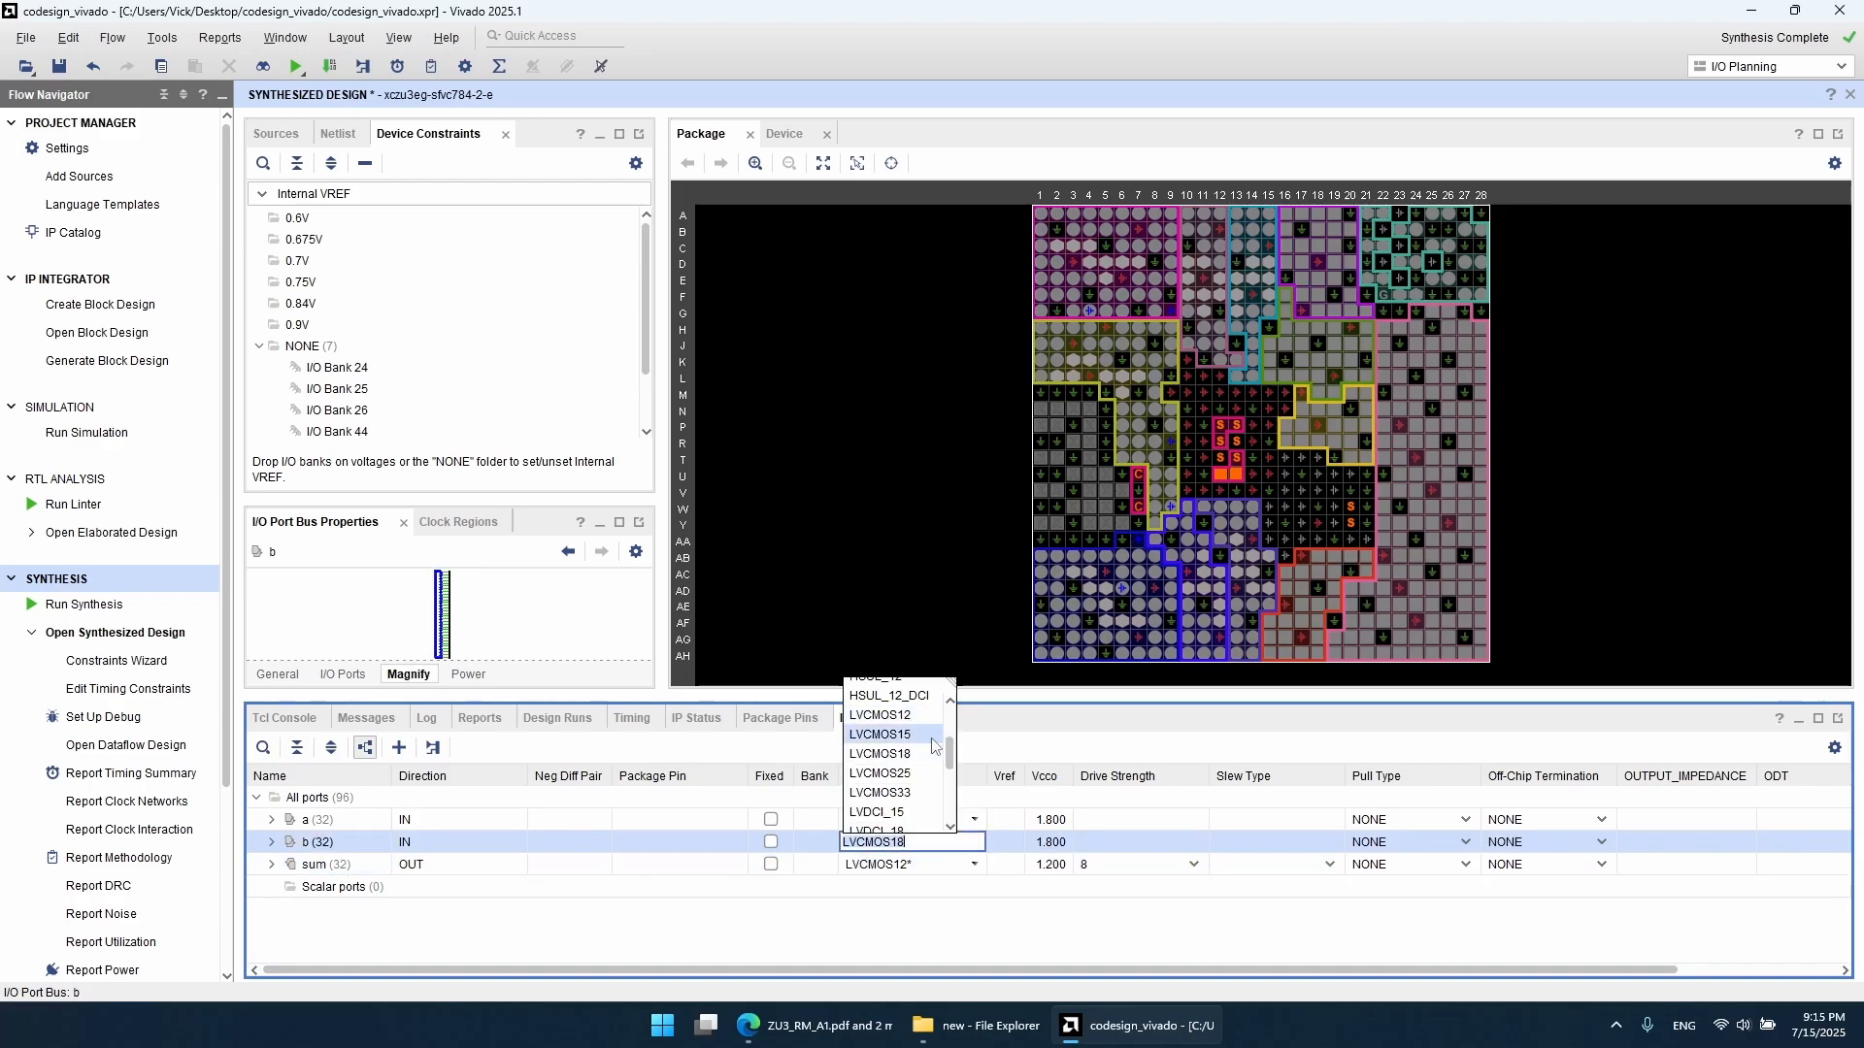
click(879, 714)
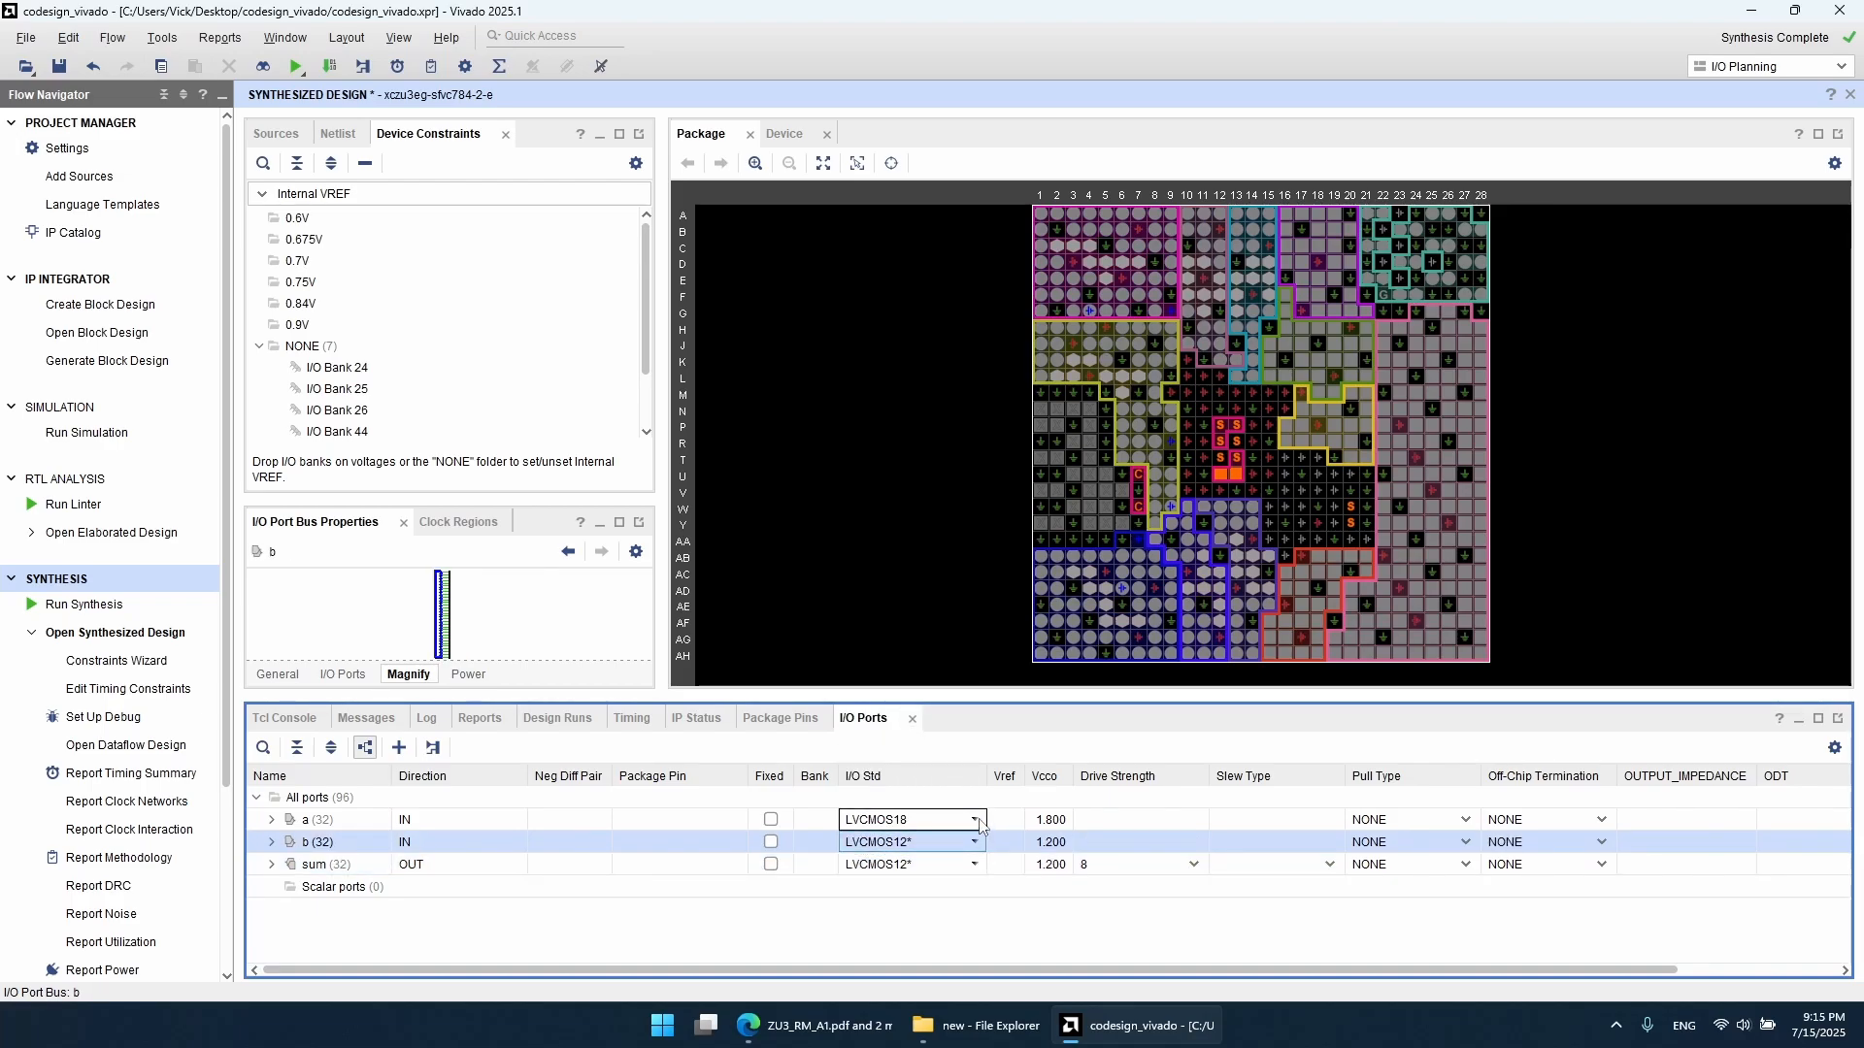
click(974, 820)
click(974, 819)
click(880, 865)
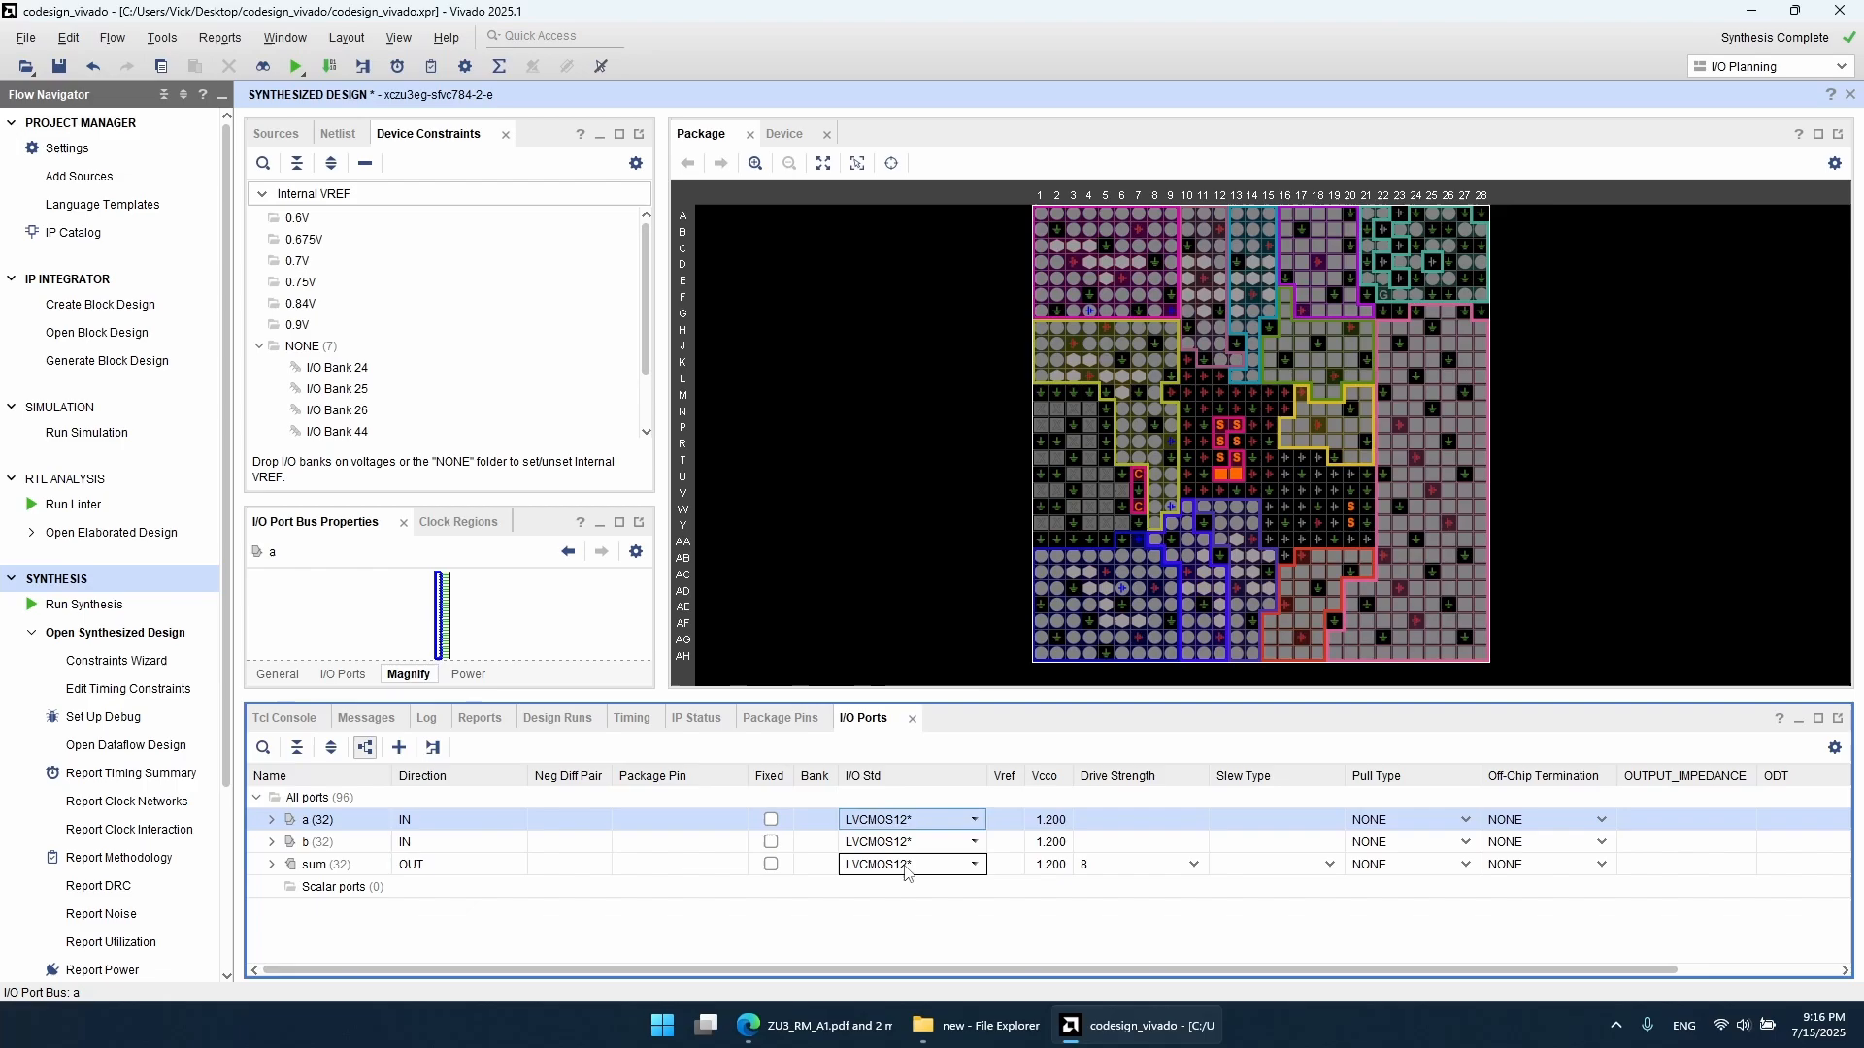
Step: Expand the sum bus, look up the PL_USER_LED7 pin in the reference manual, and assign package pin AF2 to sum[7] in Vivado
click(271, 865)
scroll(645, 886, down, 10)
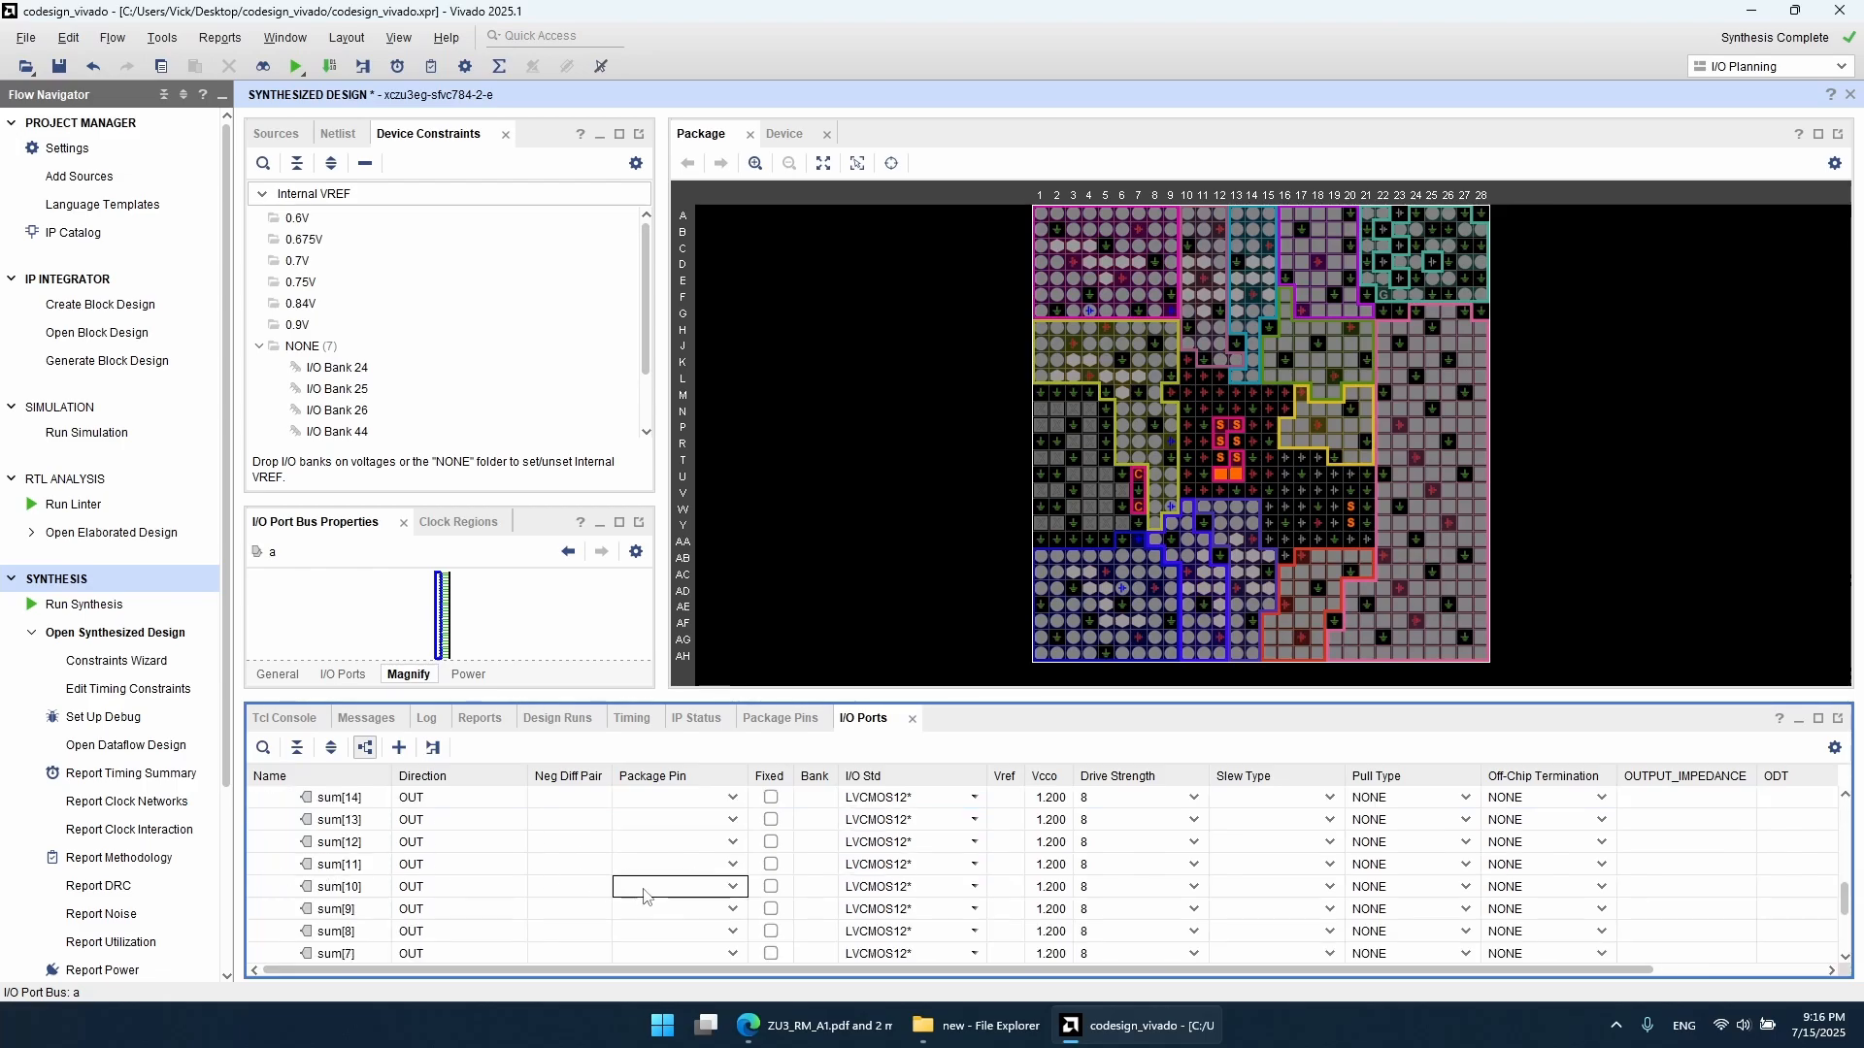
scroll(645, 895, up, 1)
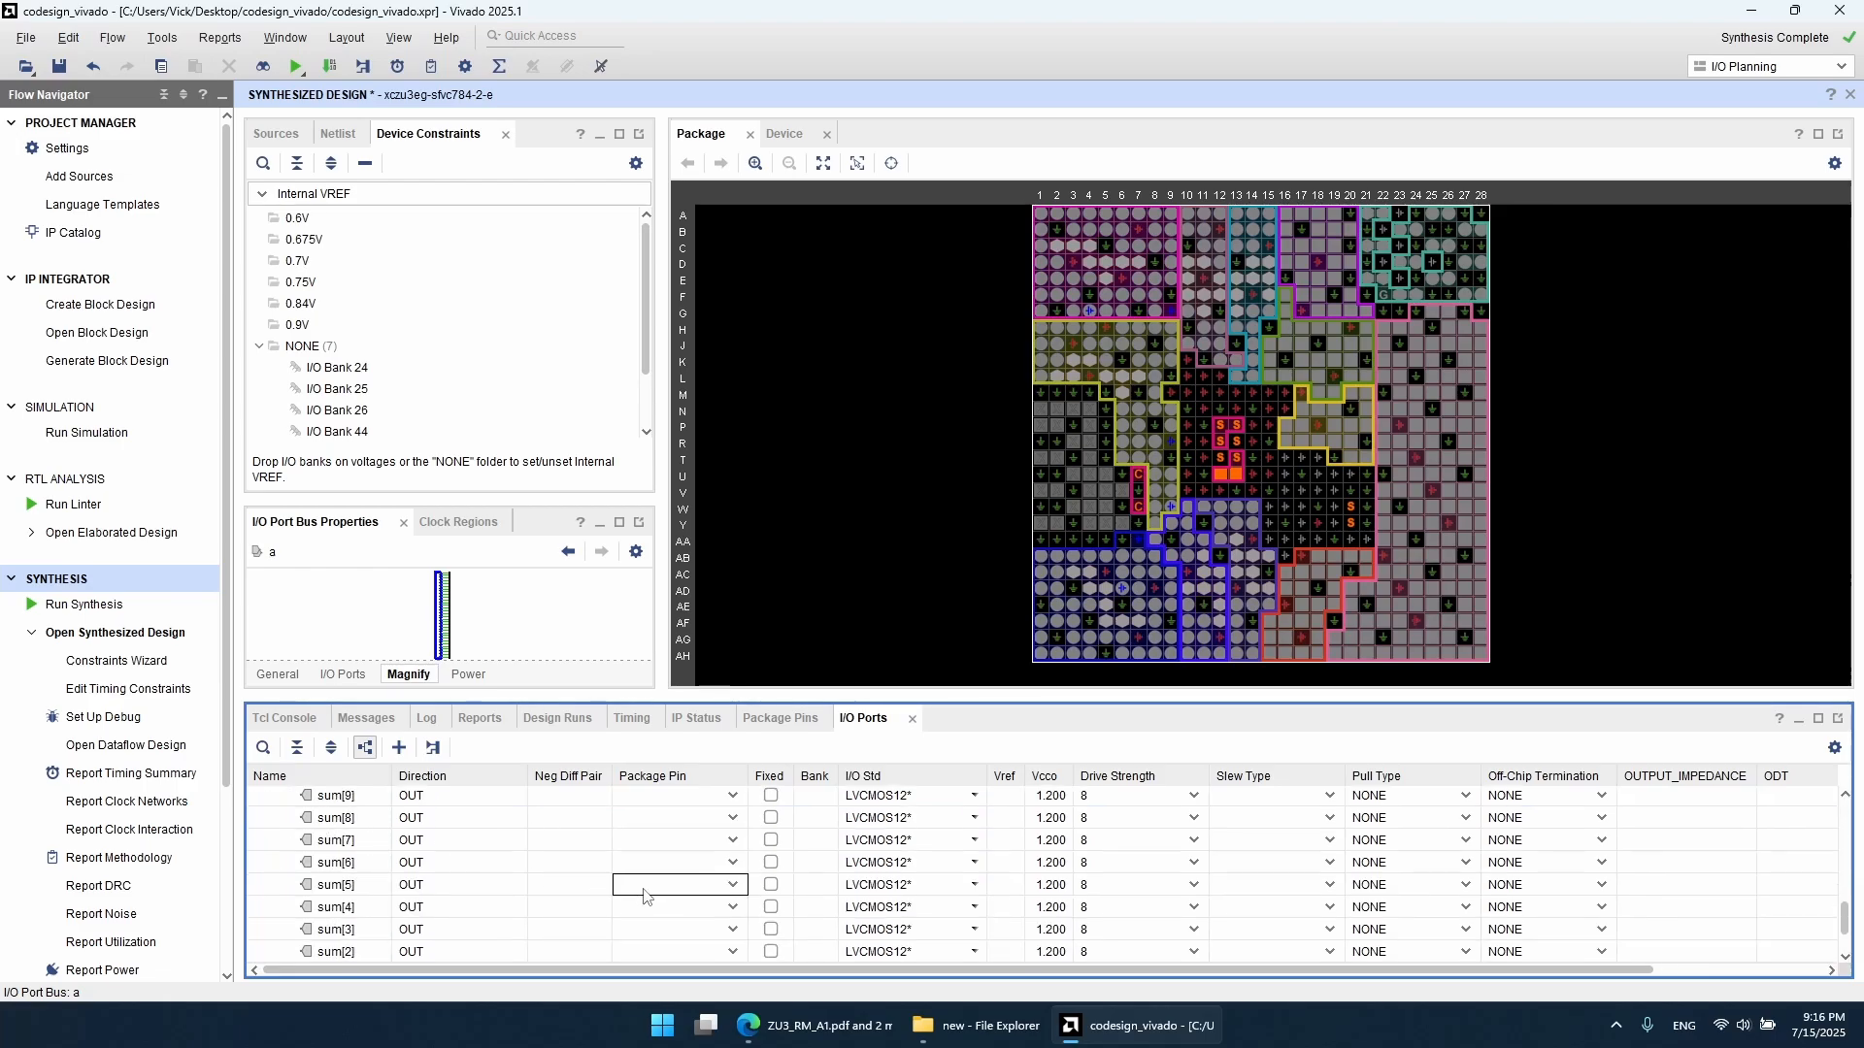
click(490, 841)
click(627, 843)
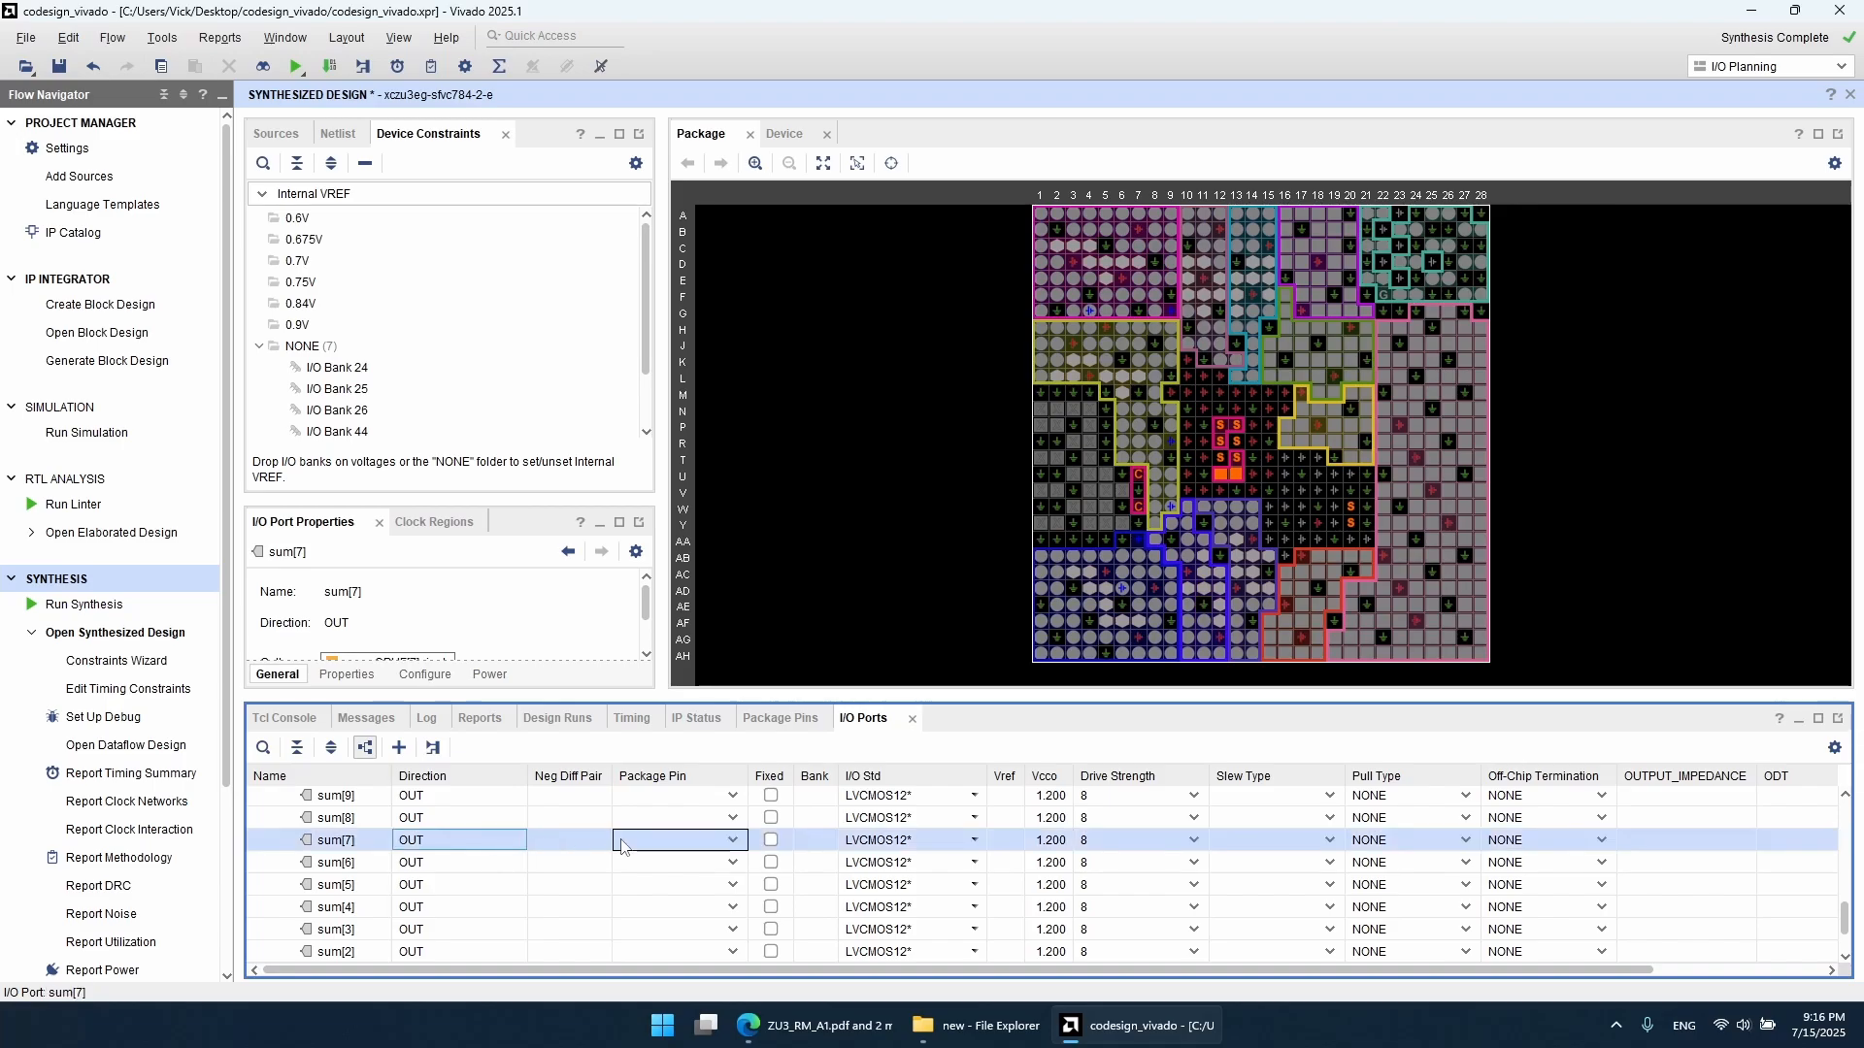
click(821, 1025)
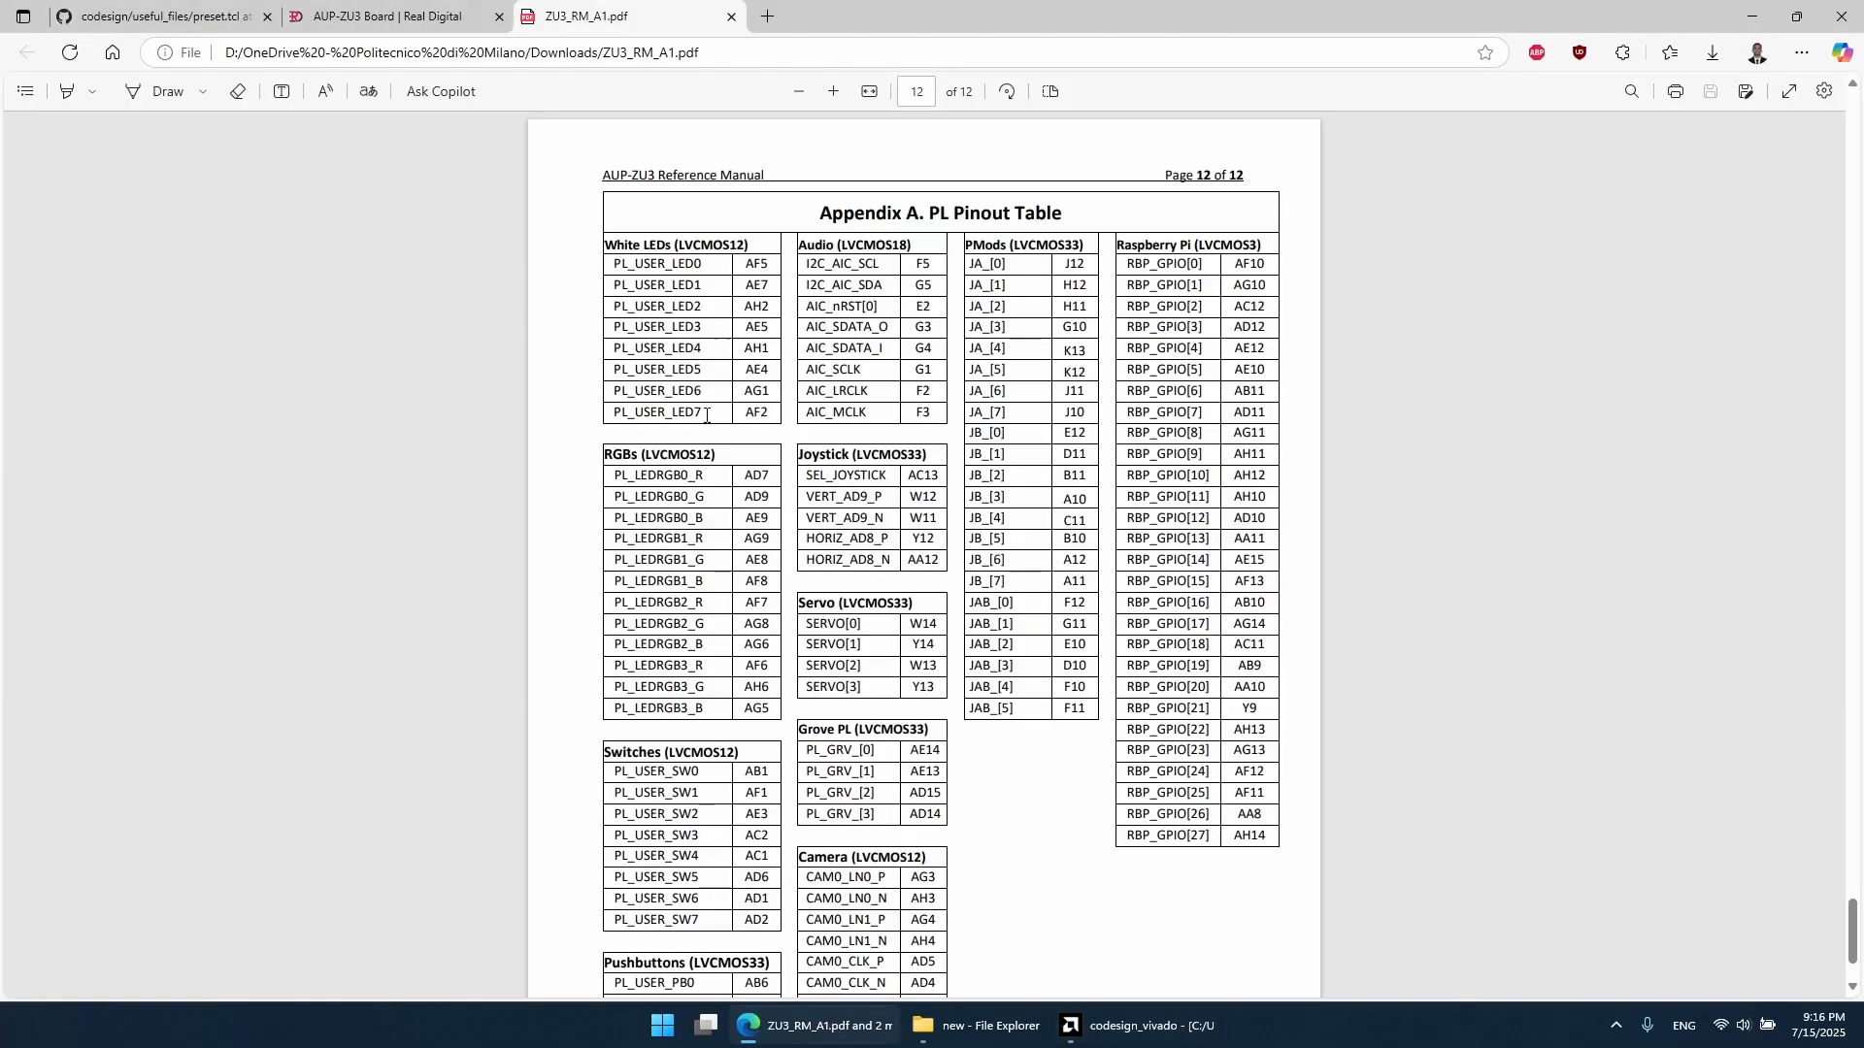
key(alt+Tab)
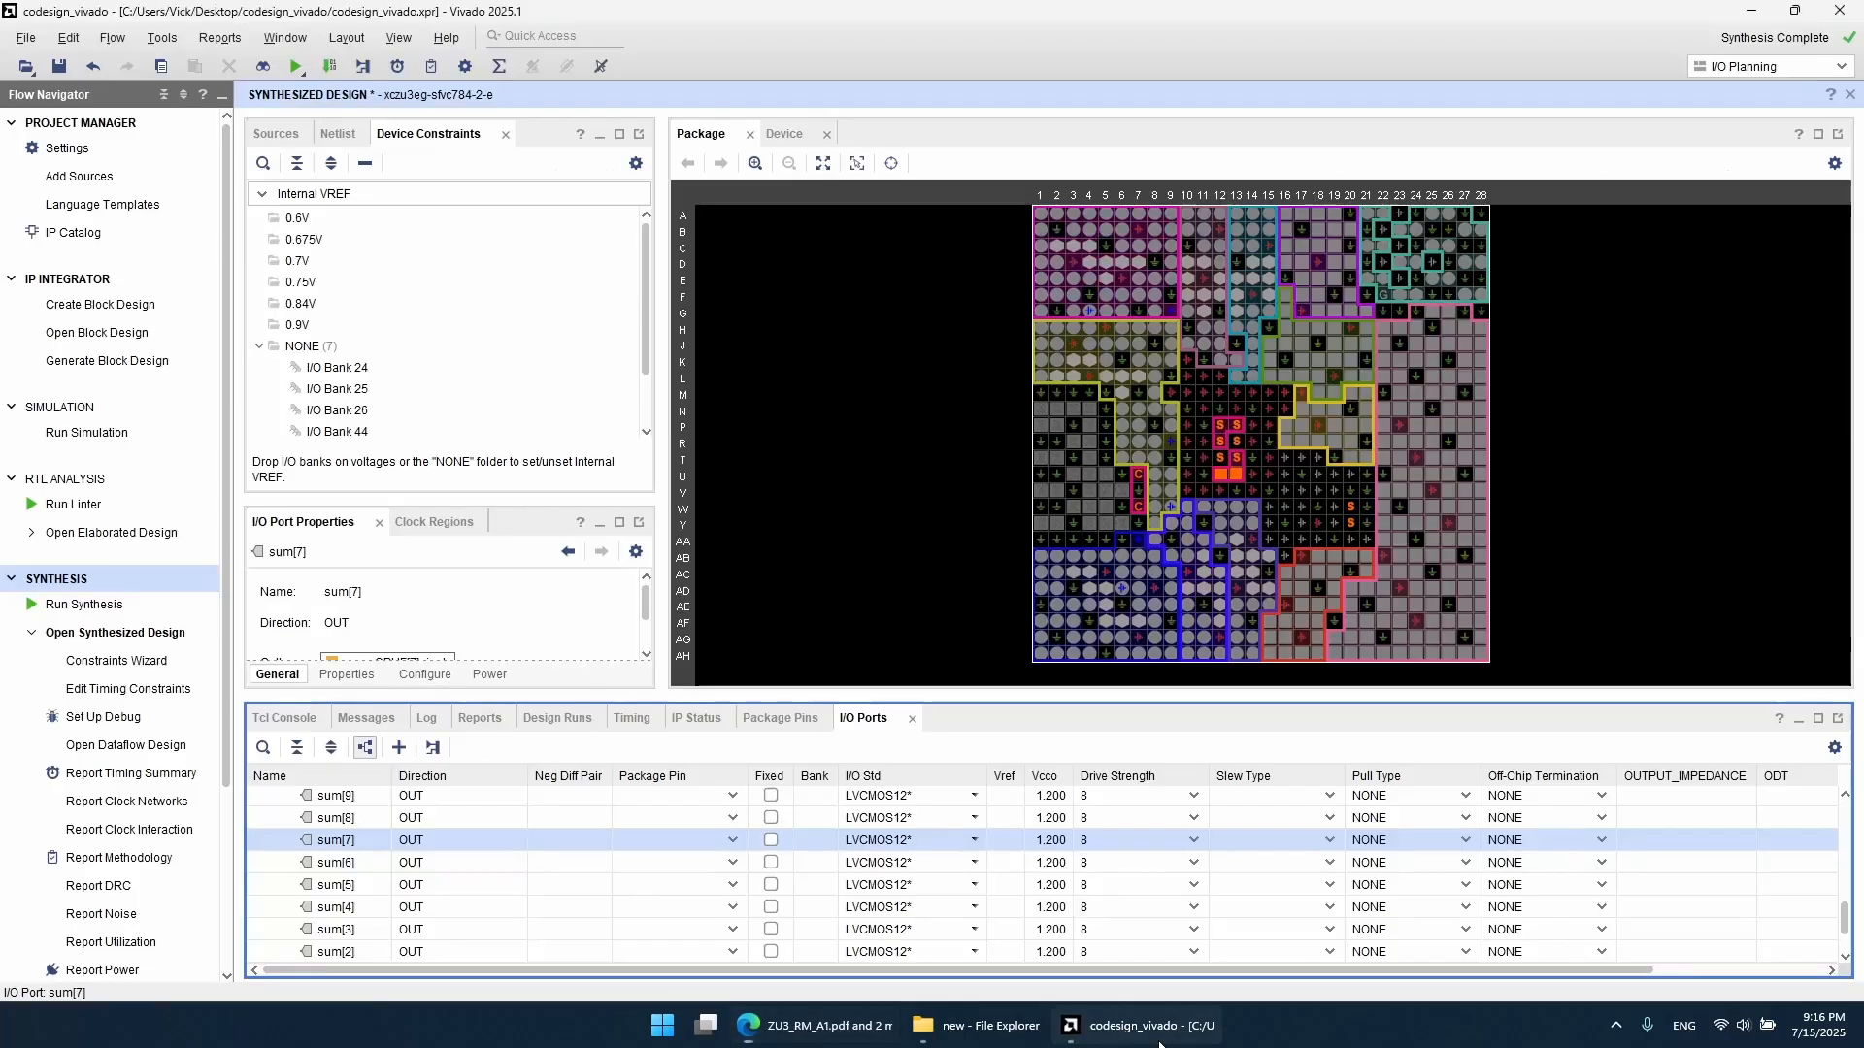
click(728, 843)
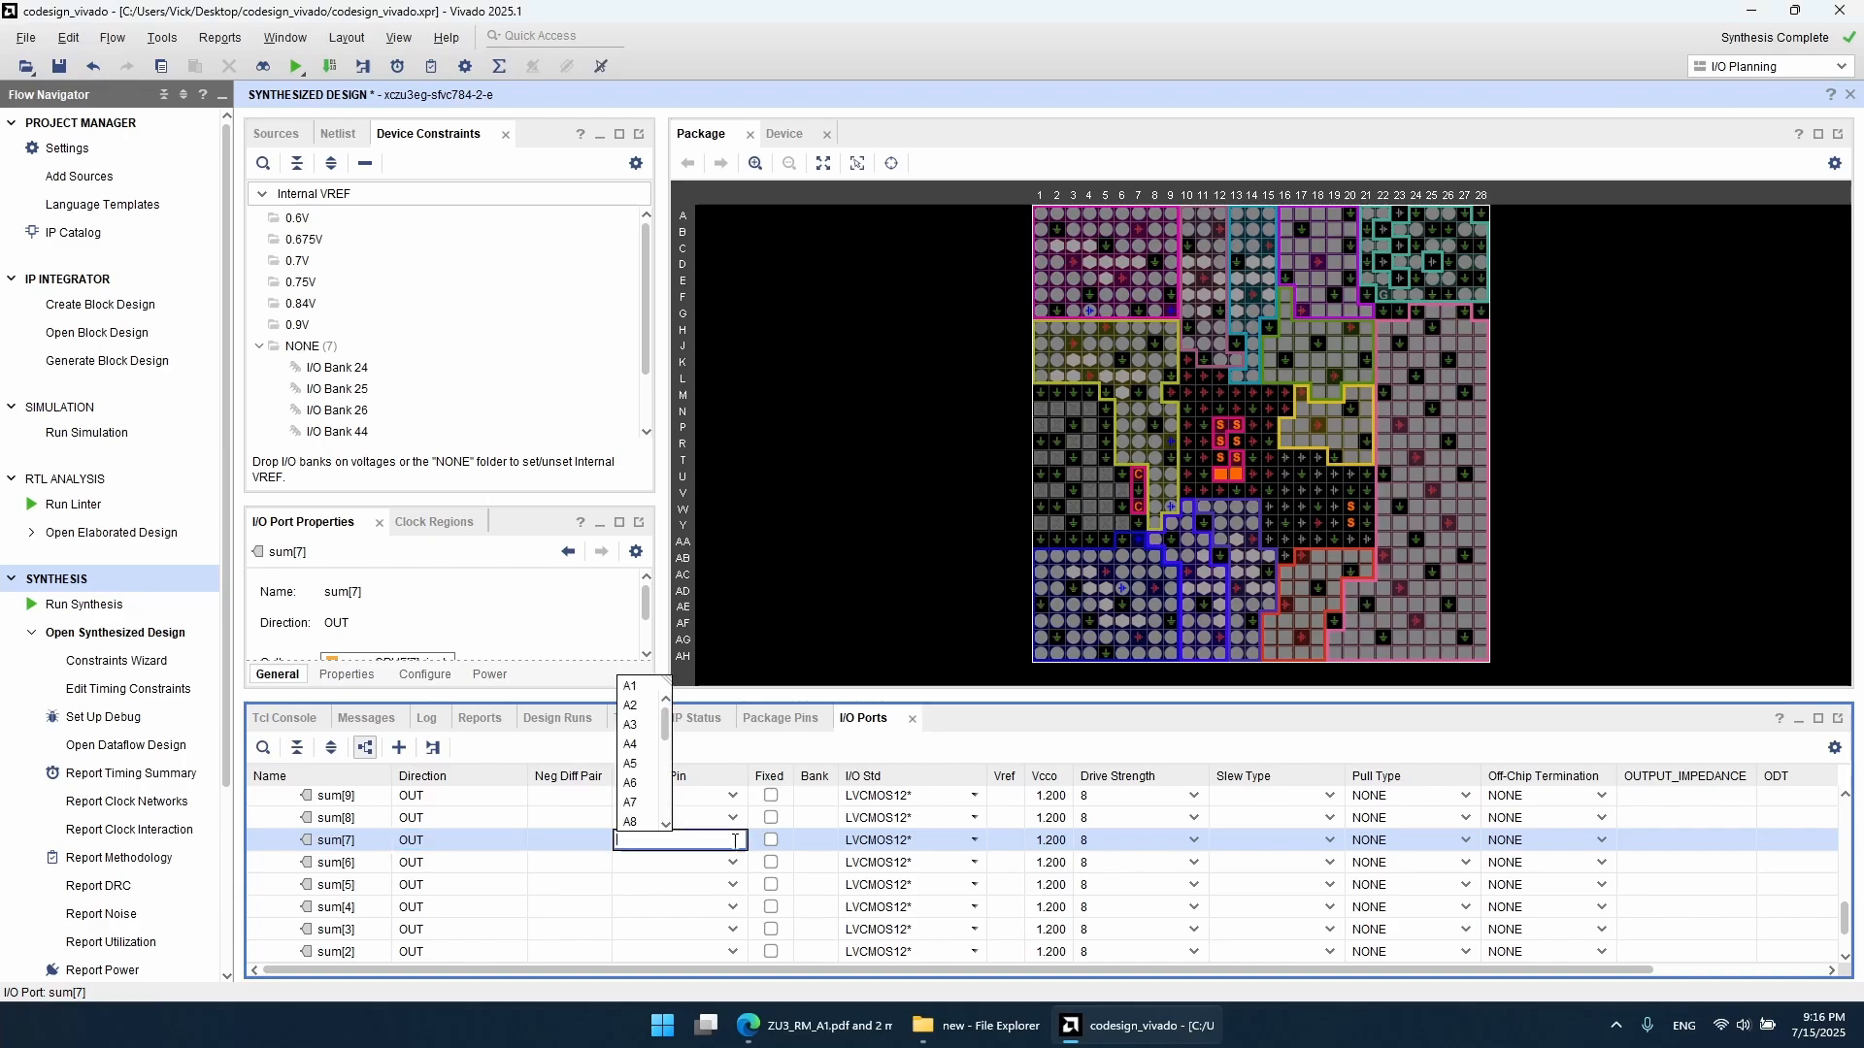
scroll(645, 787, down, 19)
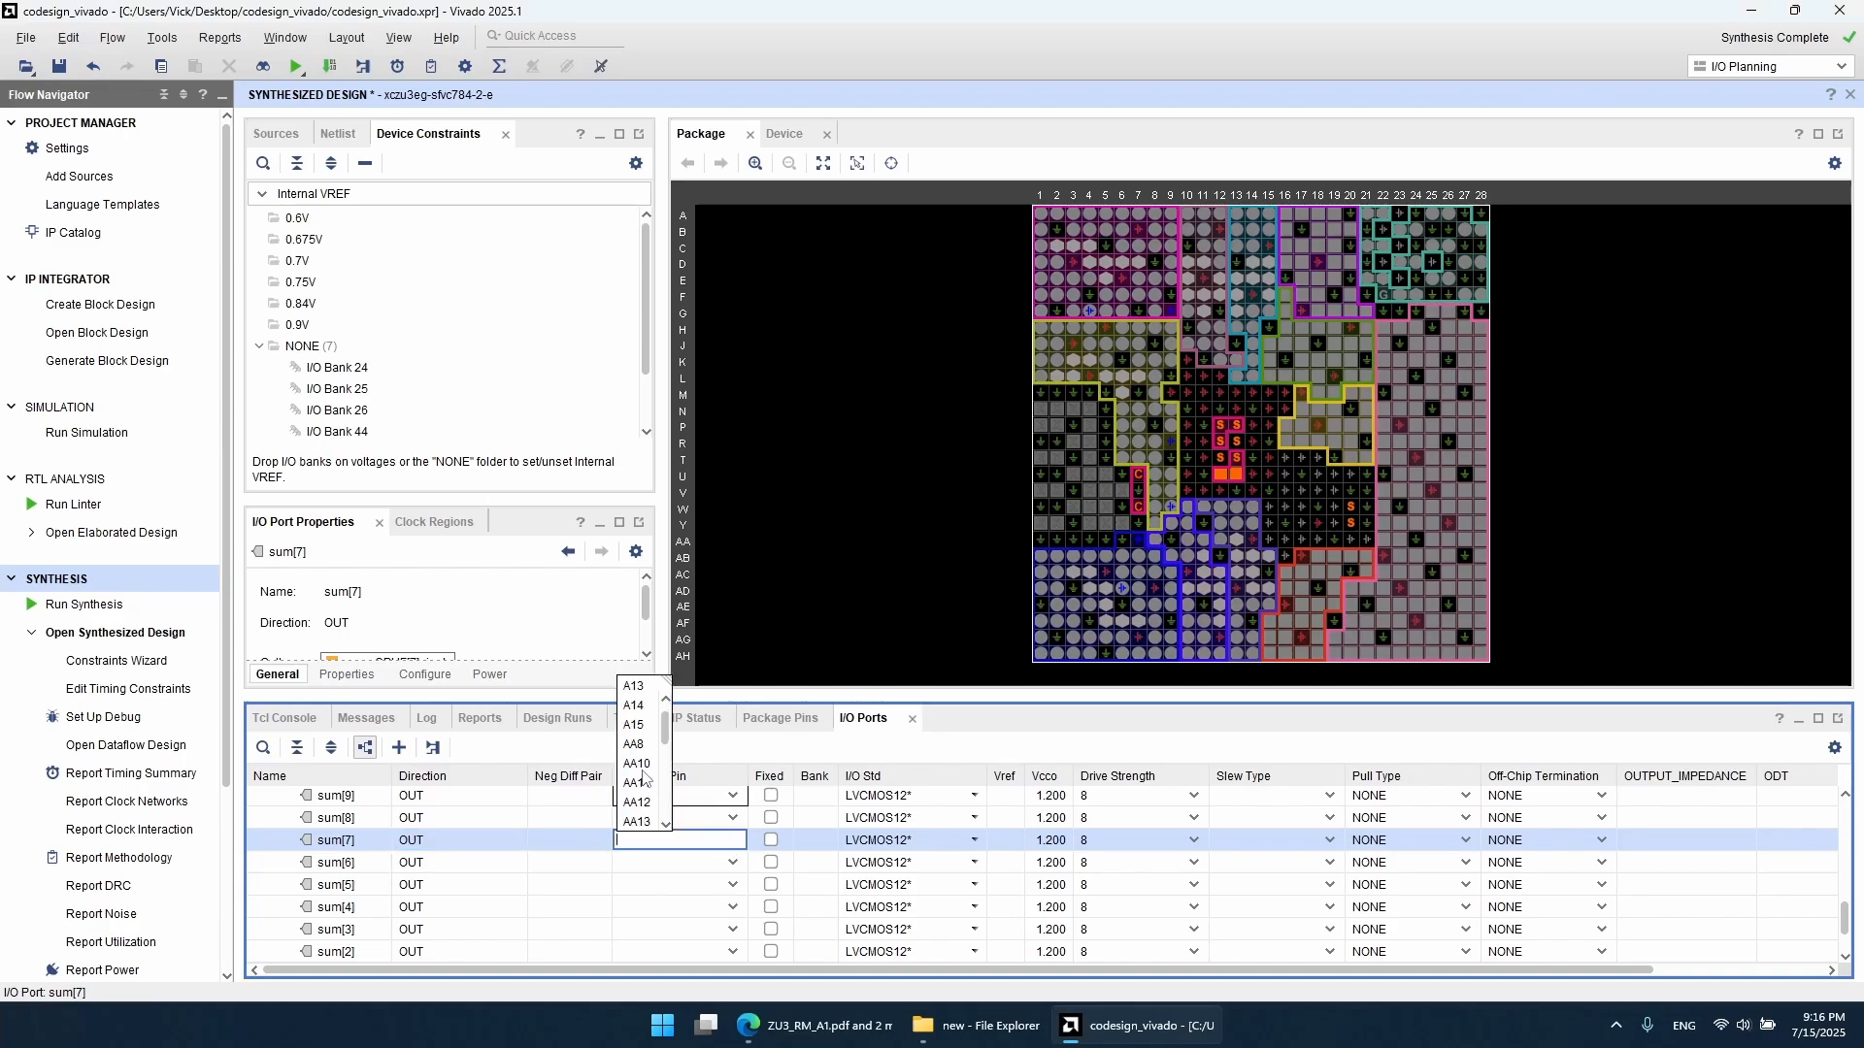
scroll(643, 777, down, 8)
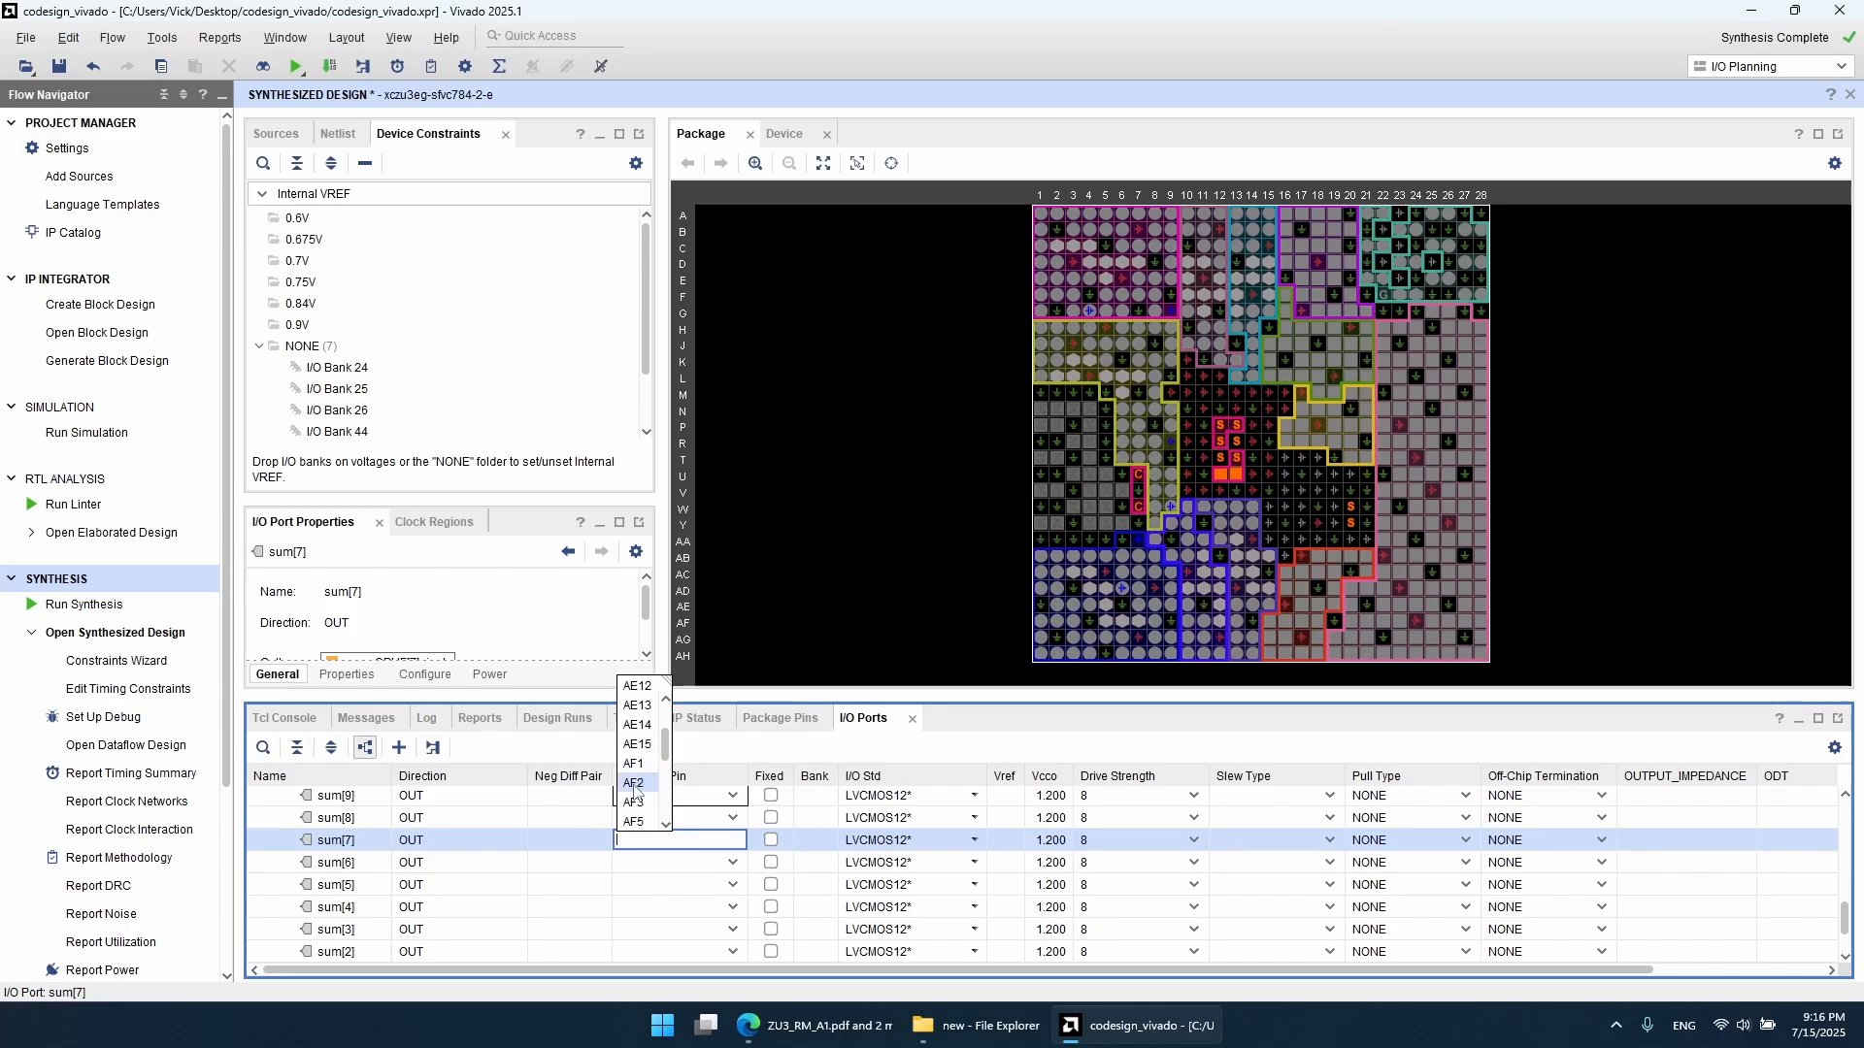
click(641, 802)
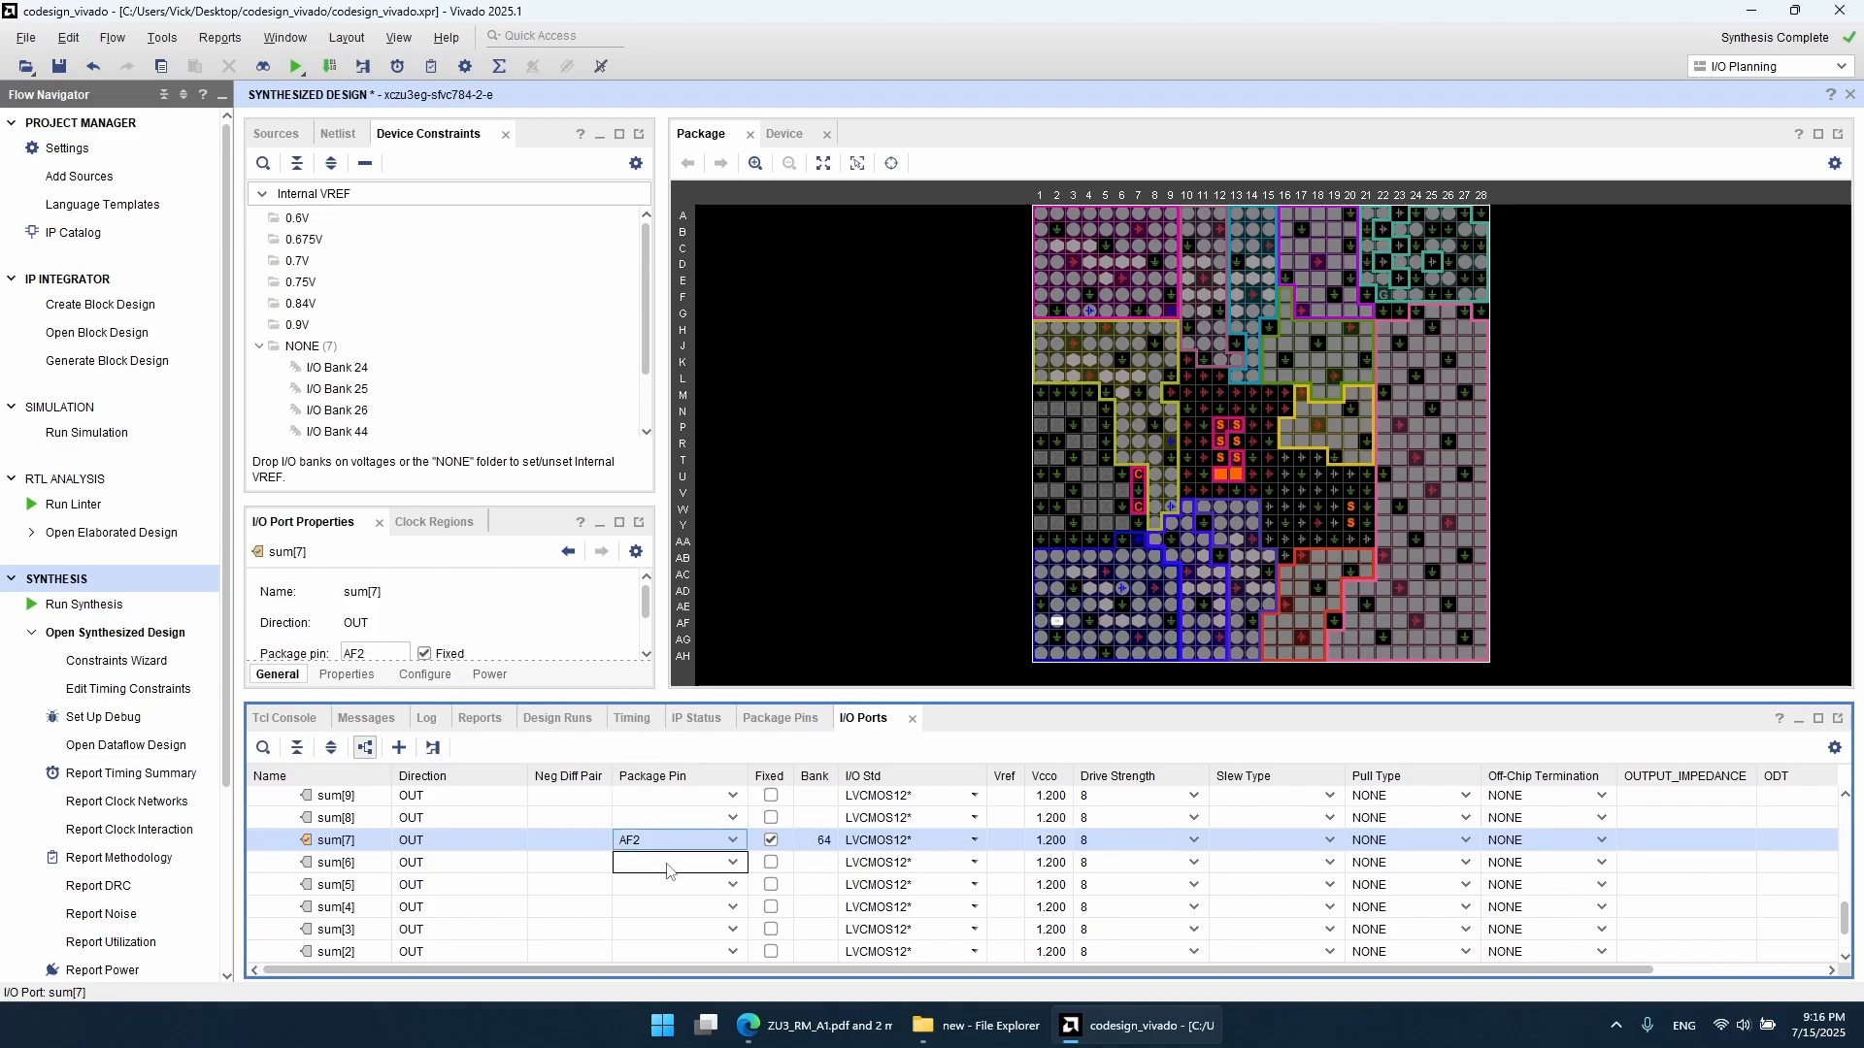
Step: Assign package pin AG1 to sum[6] and AE4 to sum[5]
click(667, 871)
text(ag1)
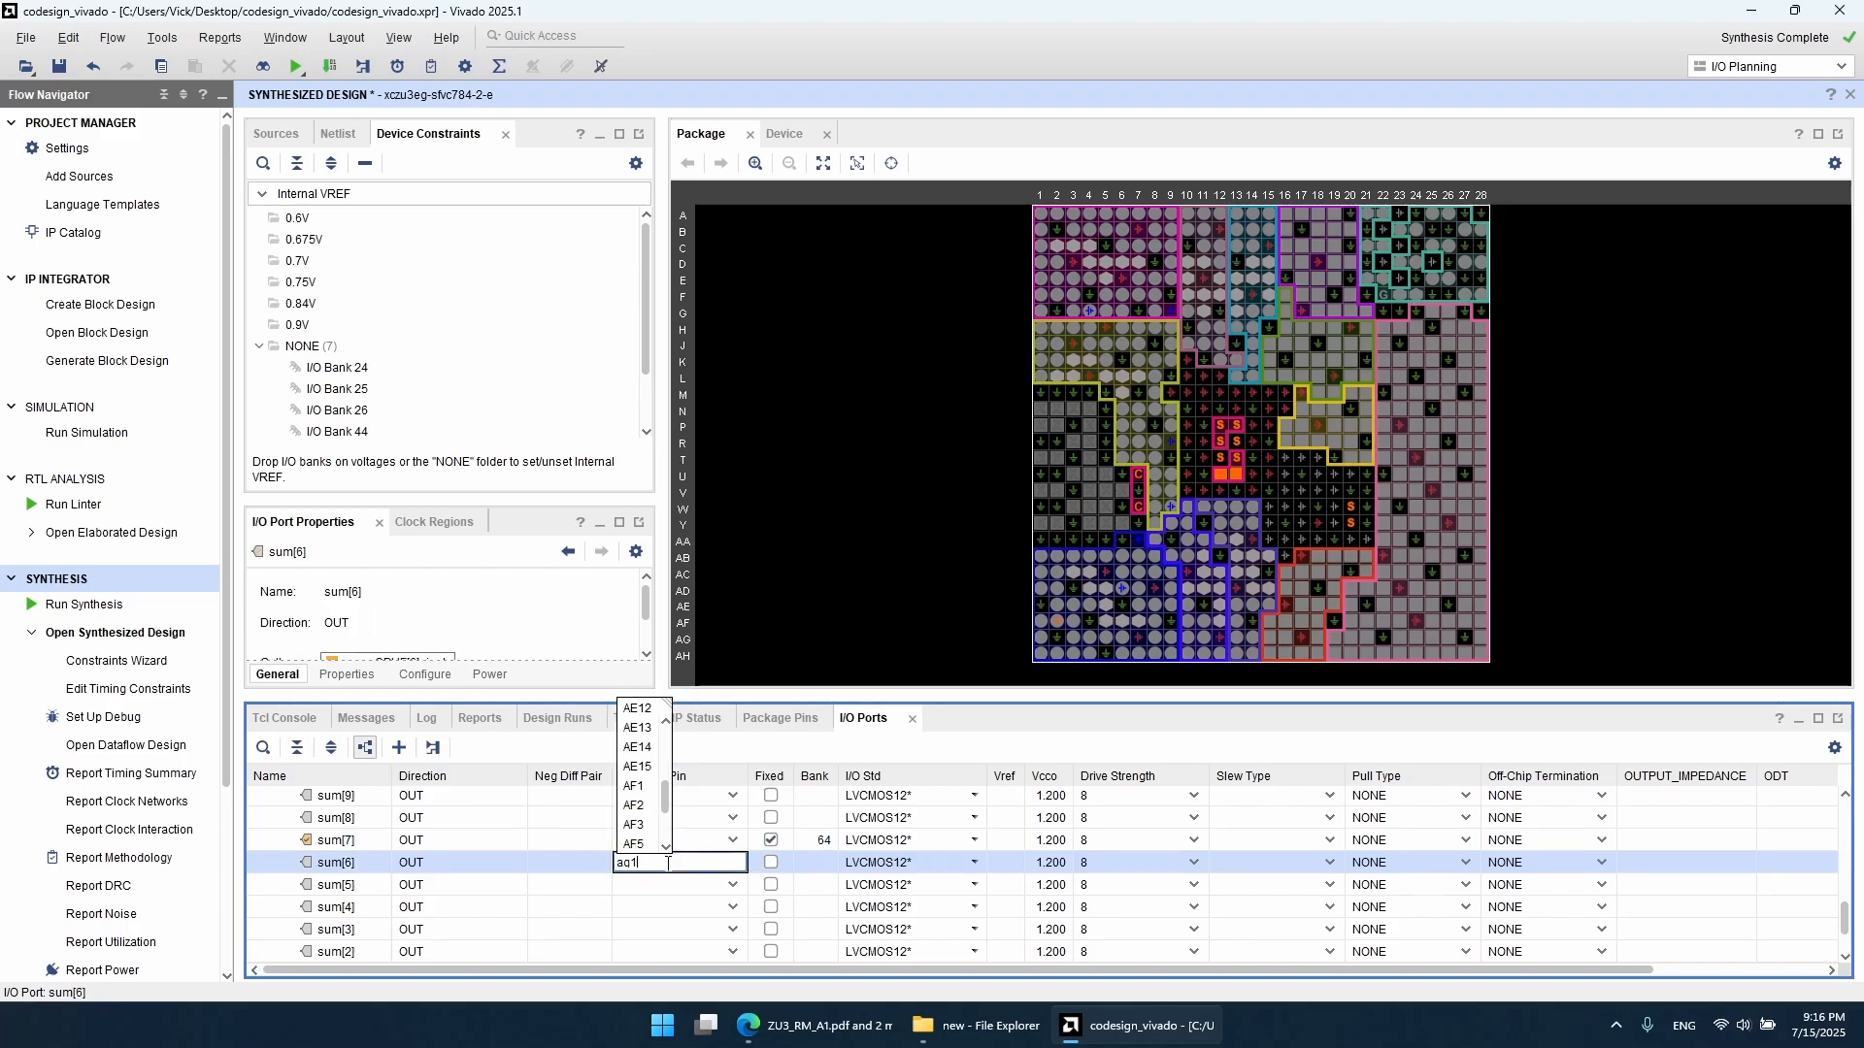
click(634, 881)
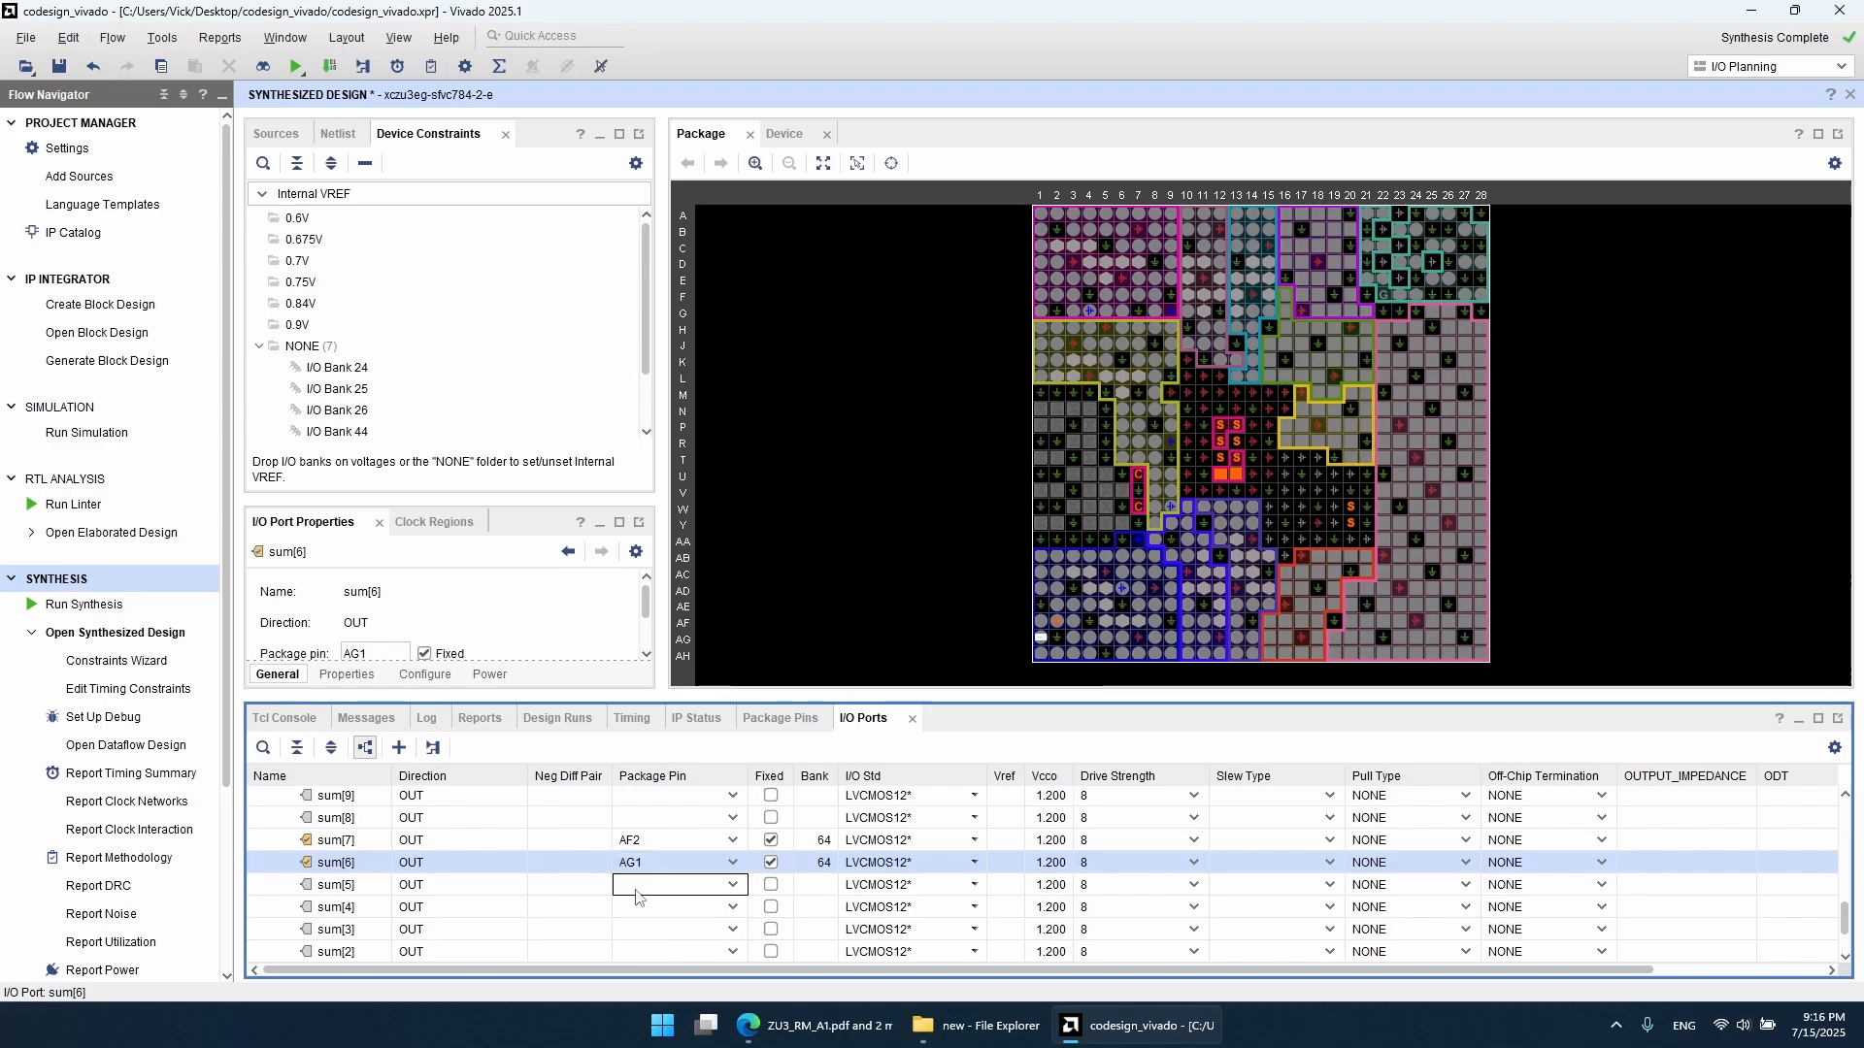
click(640, 887)
text(ae)
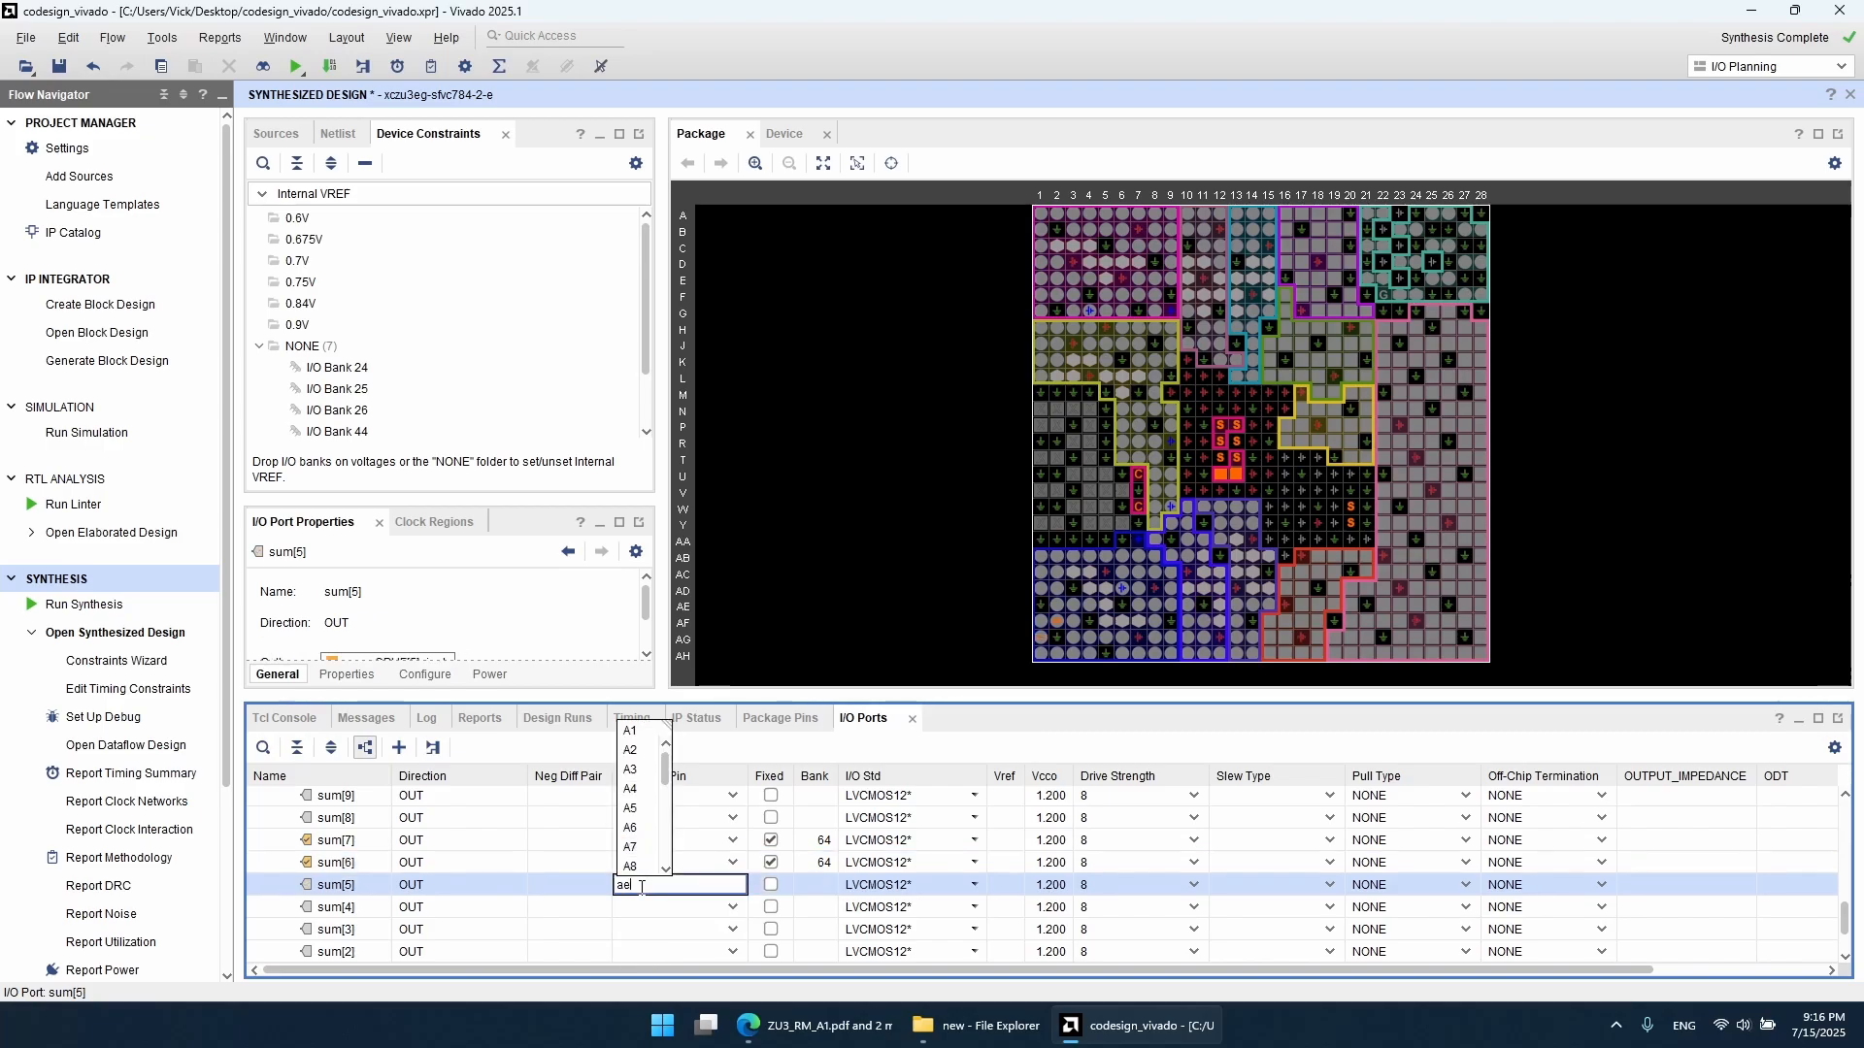
text(4)
click(637, 904)
Step: Assign package pin AH1 to sum[4] and AE5 to sum[3]
click(674, 906)
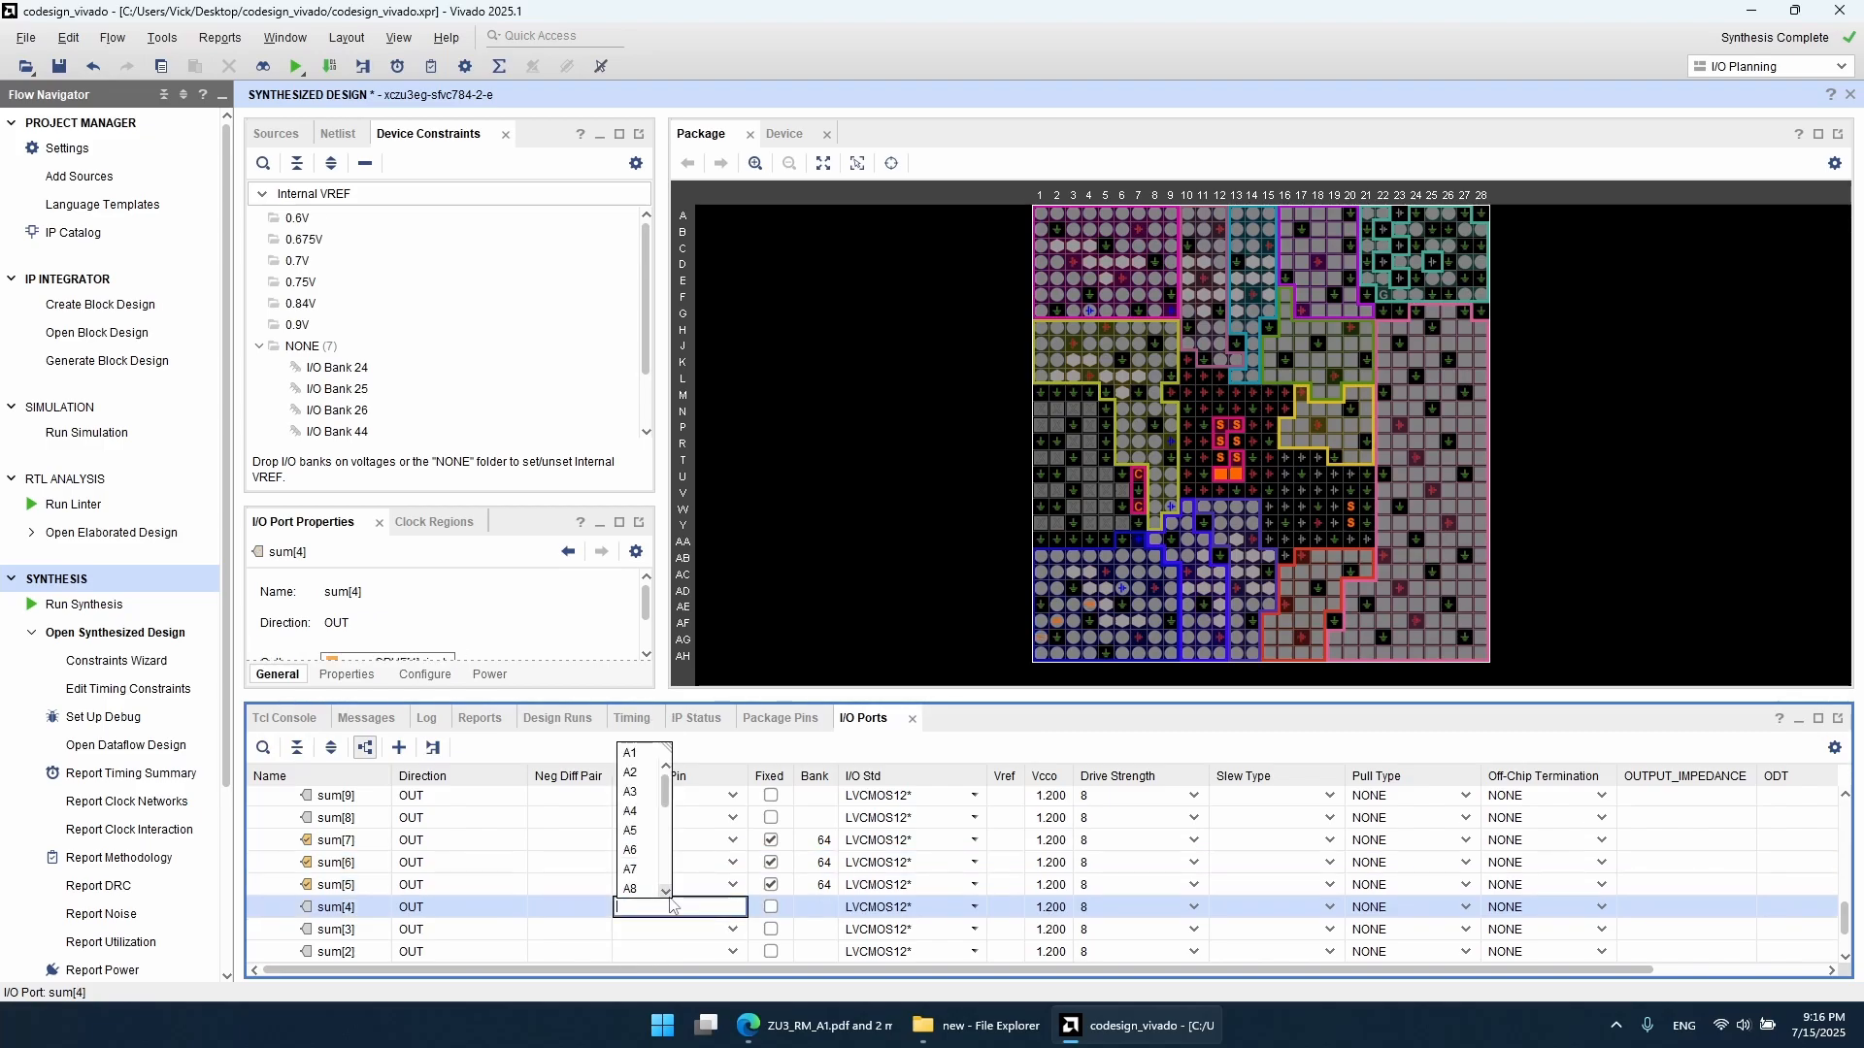
text(ah1)
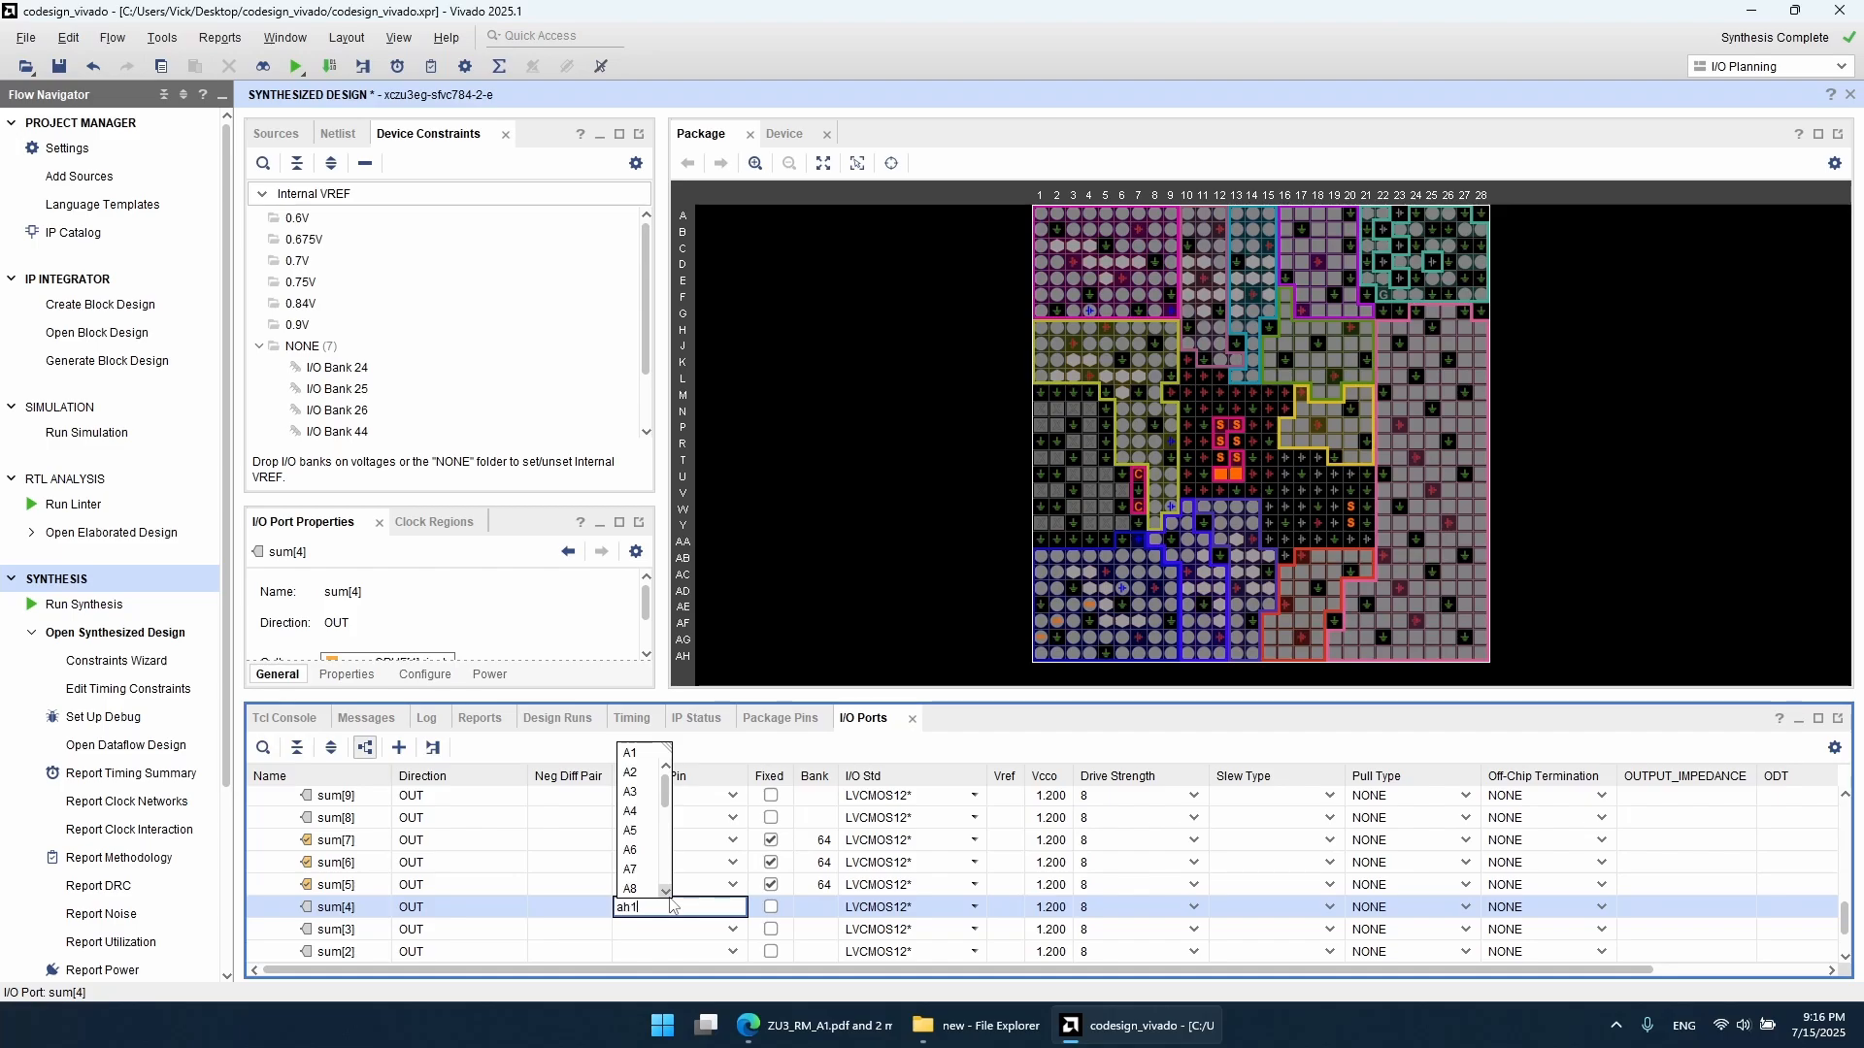
key(Return)
click(690, 923)
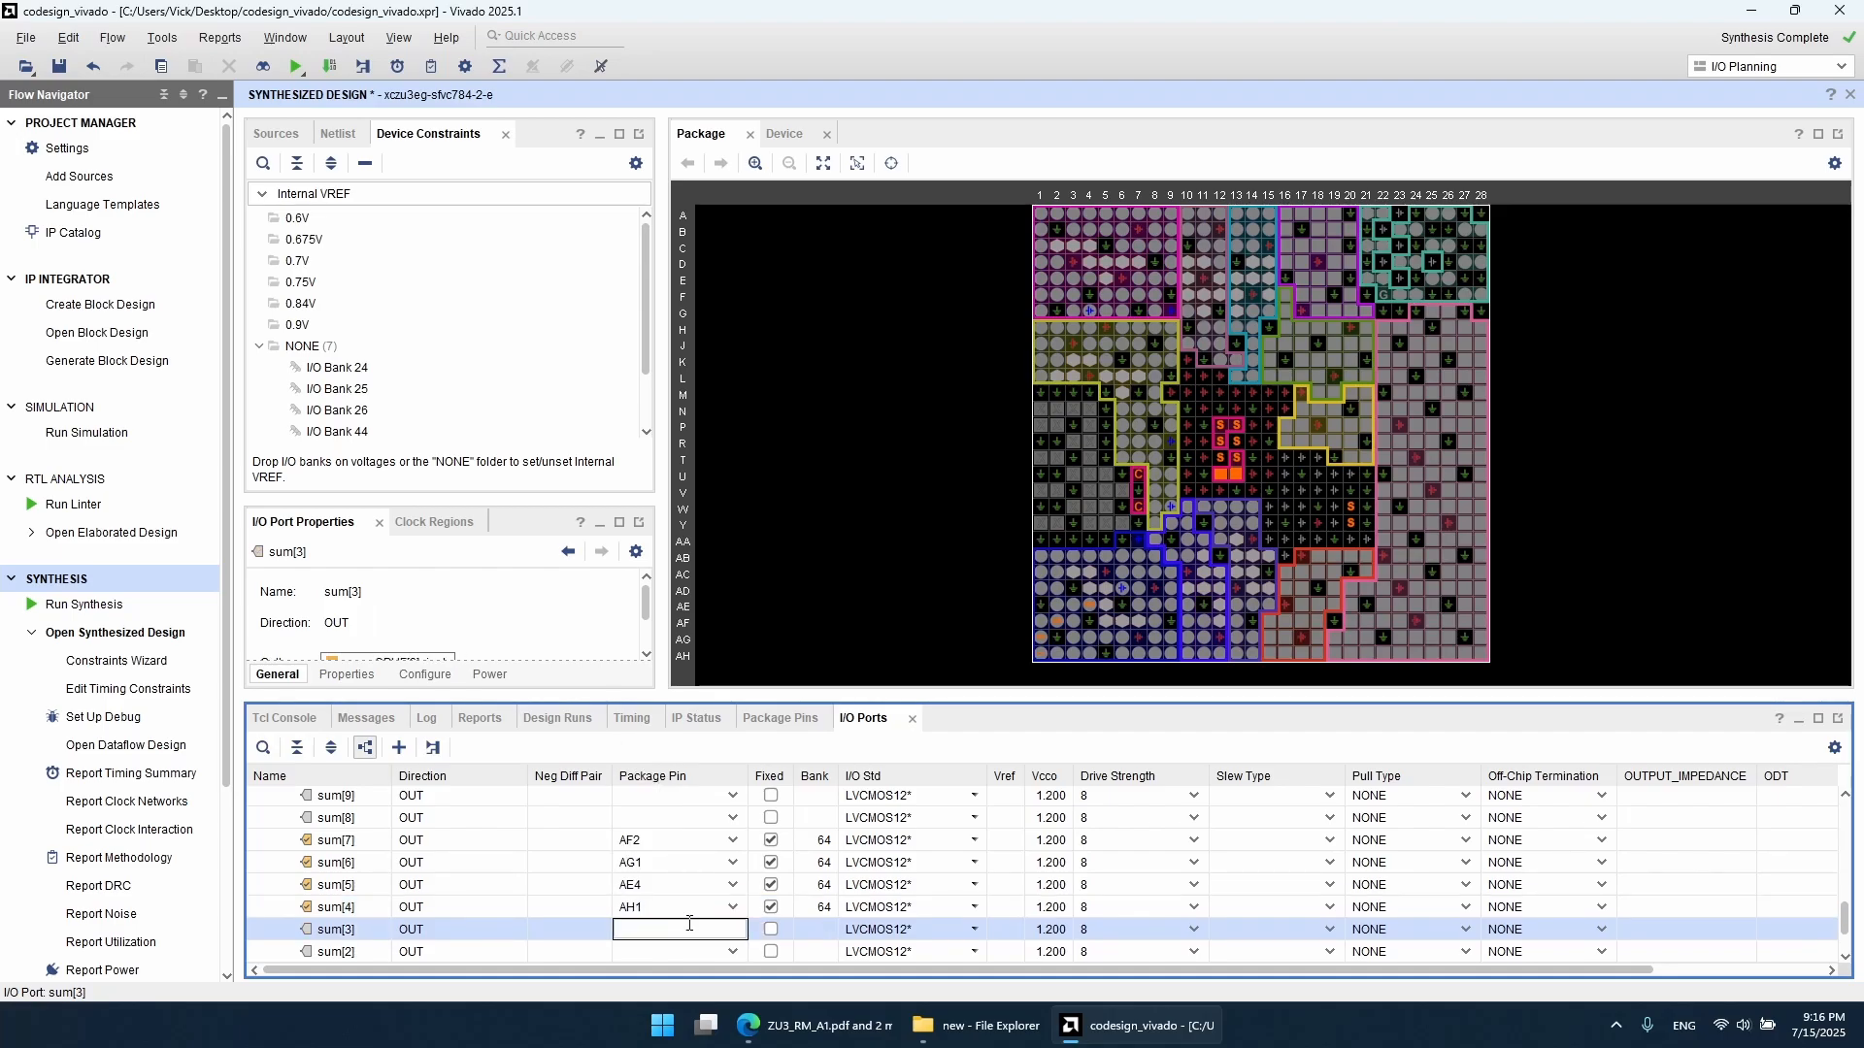
text(ae)
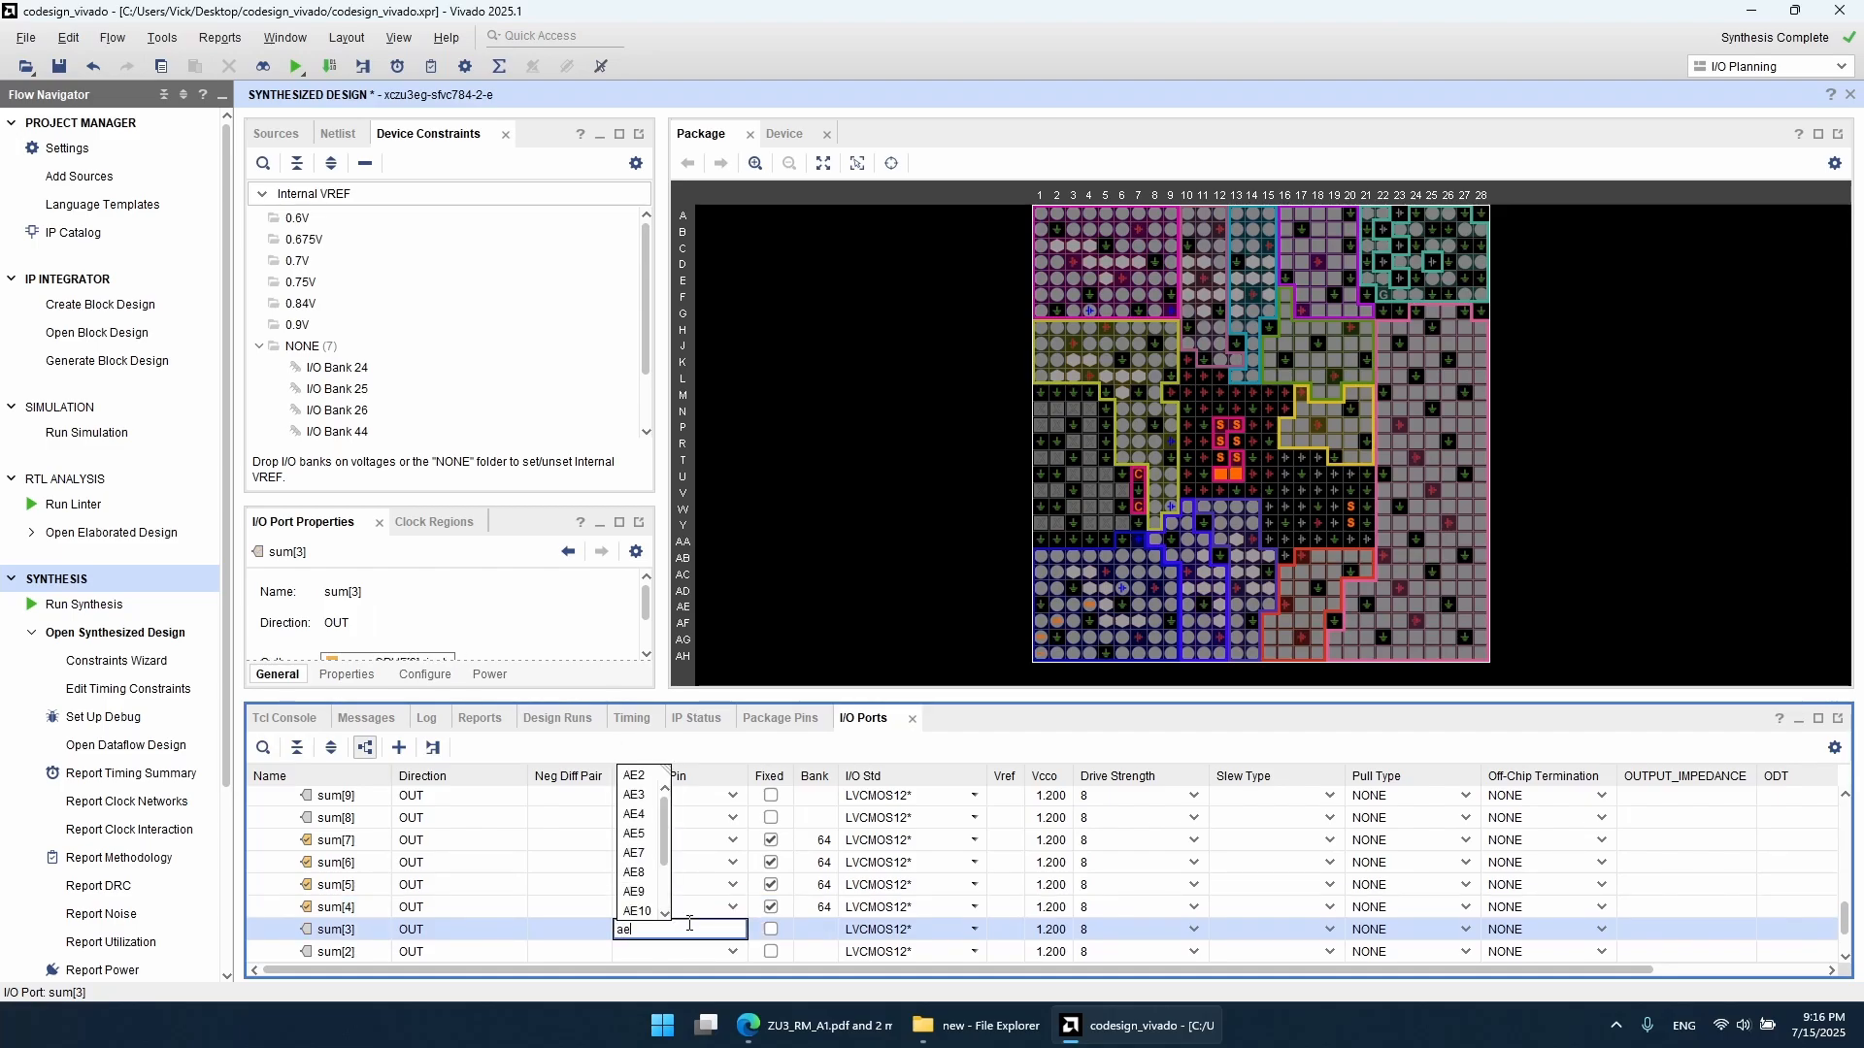
text(5)
key(Return)
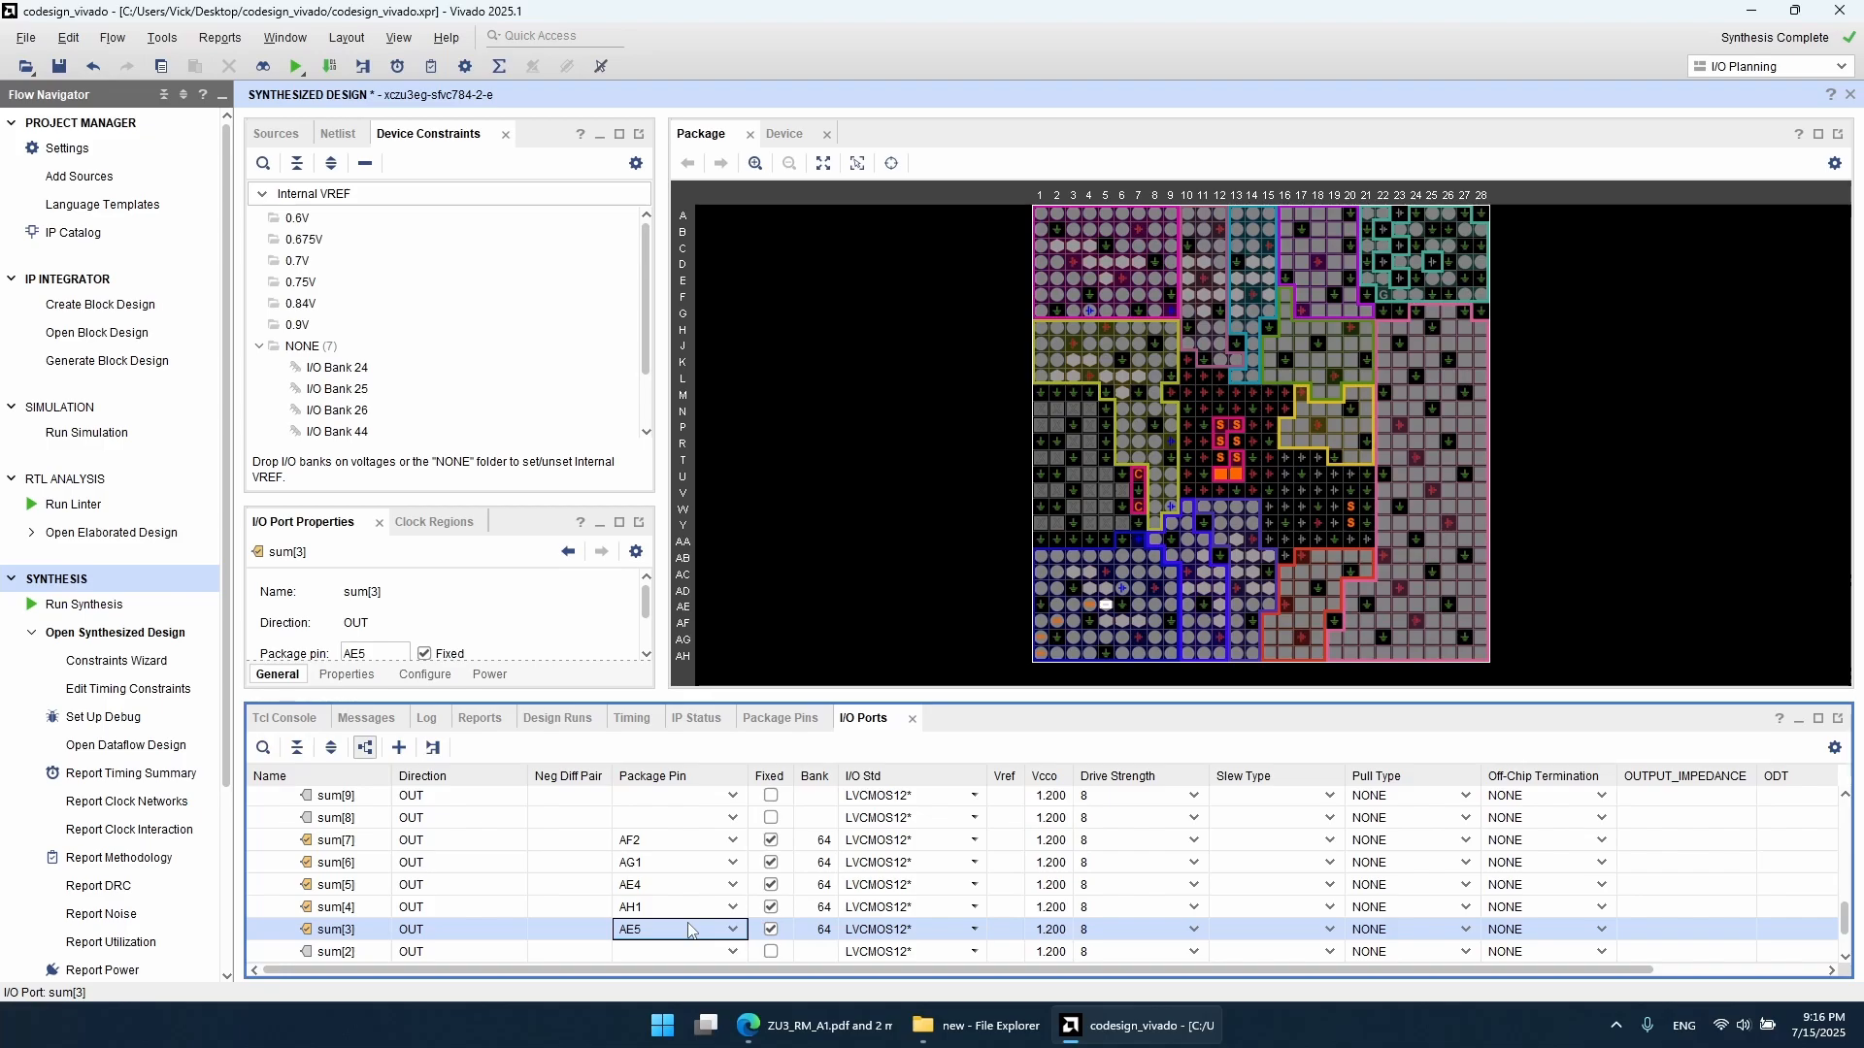
Step: Assign package pins AH2, AE7 and AF5 to the ports sum[2], sum[1] and sum[0] respectively
scroll(689, 930, down, 1)
click(661, 885)
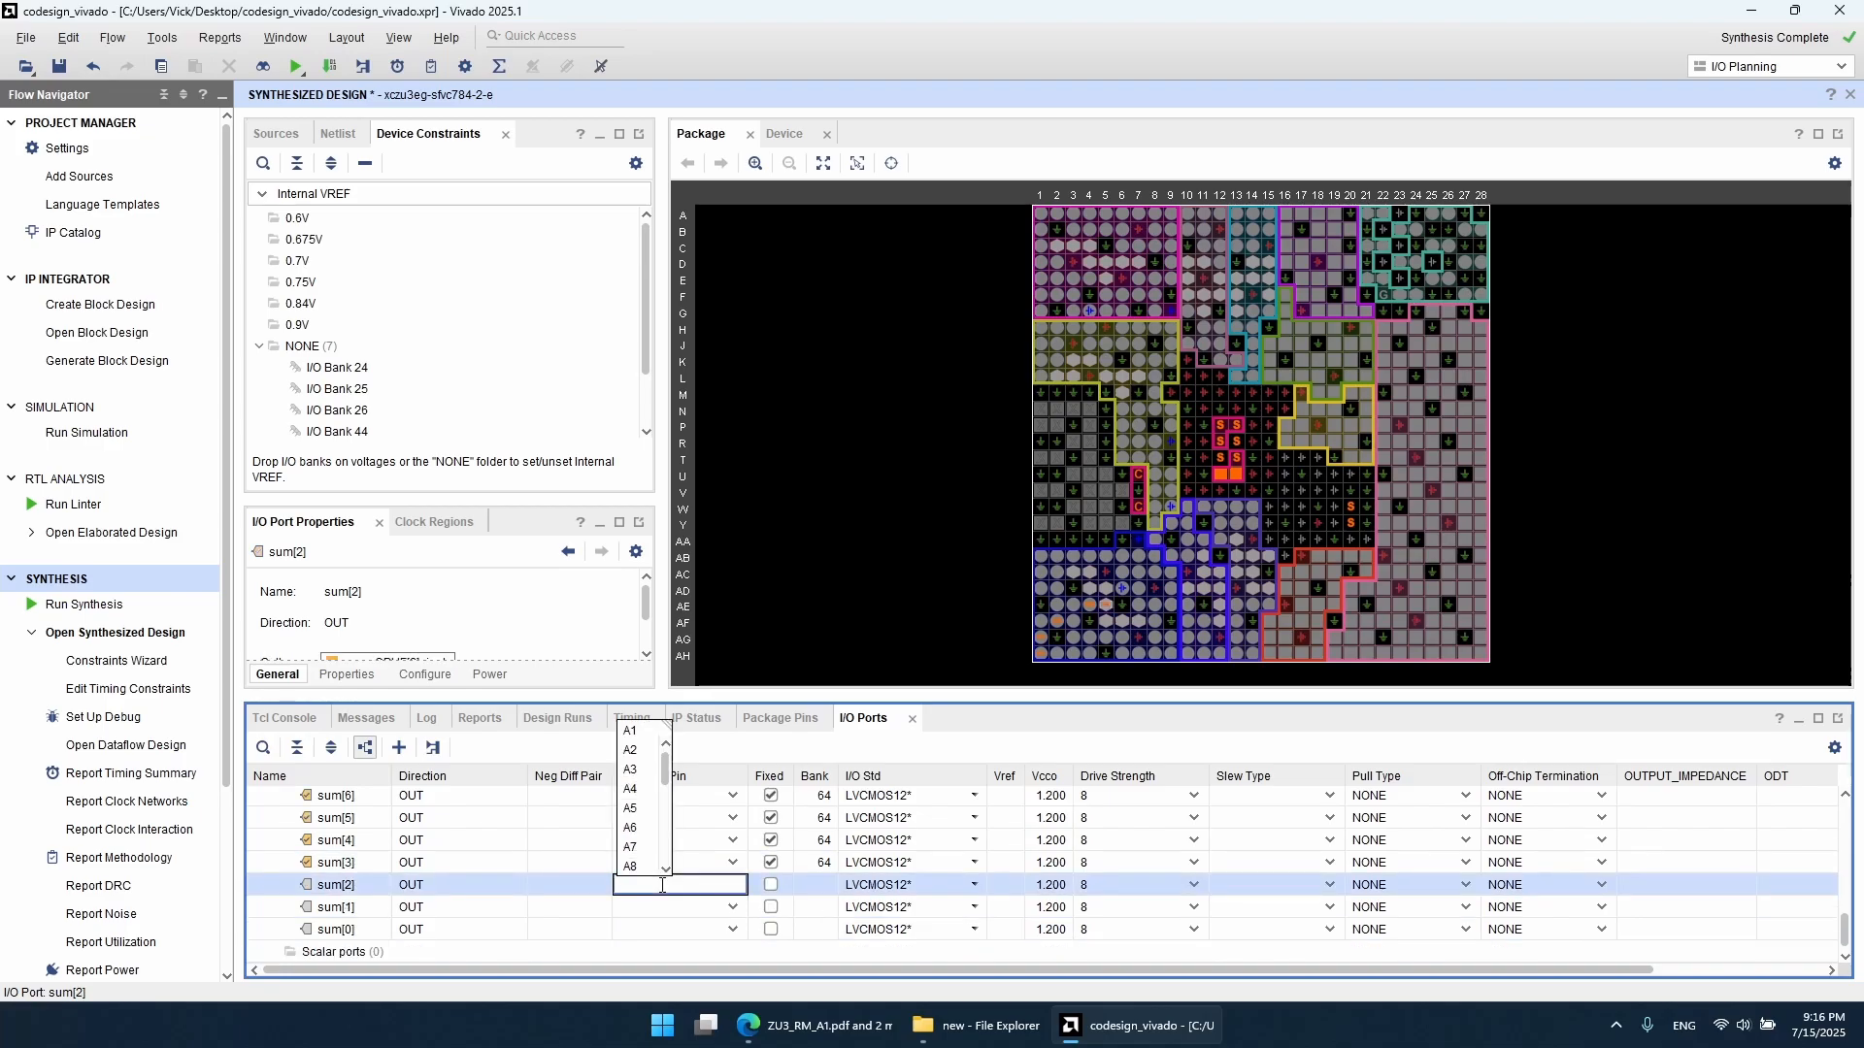
text(ah2)
key(Return)
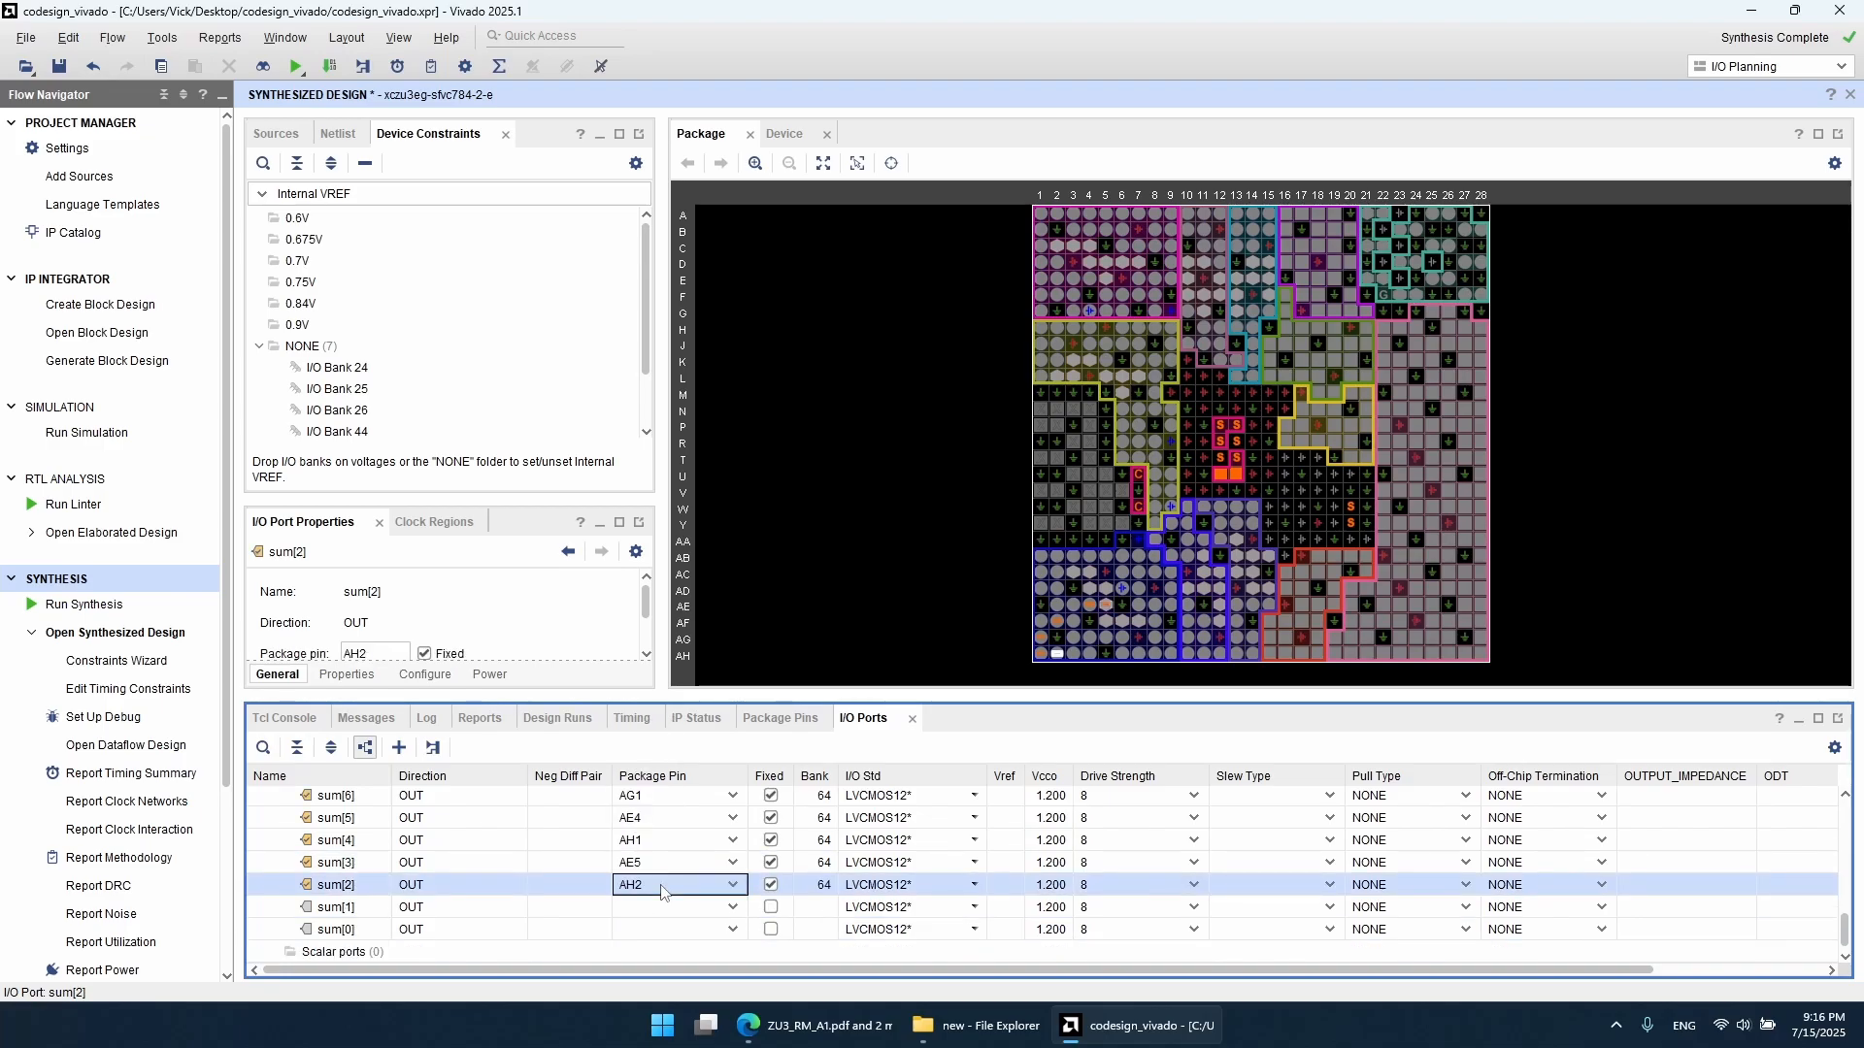
click(644, 909)
text(a)
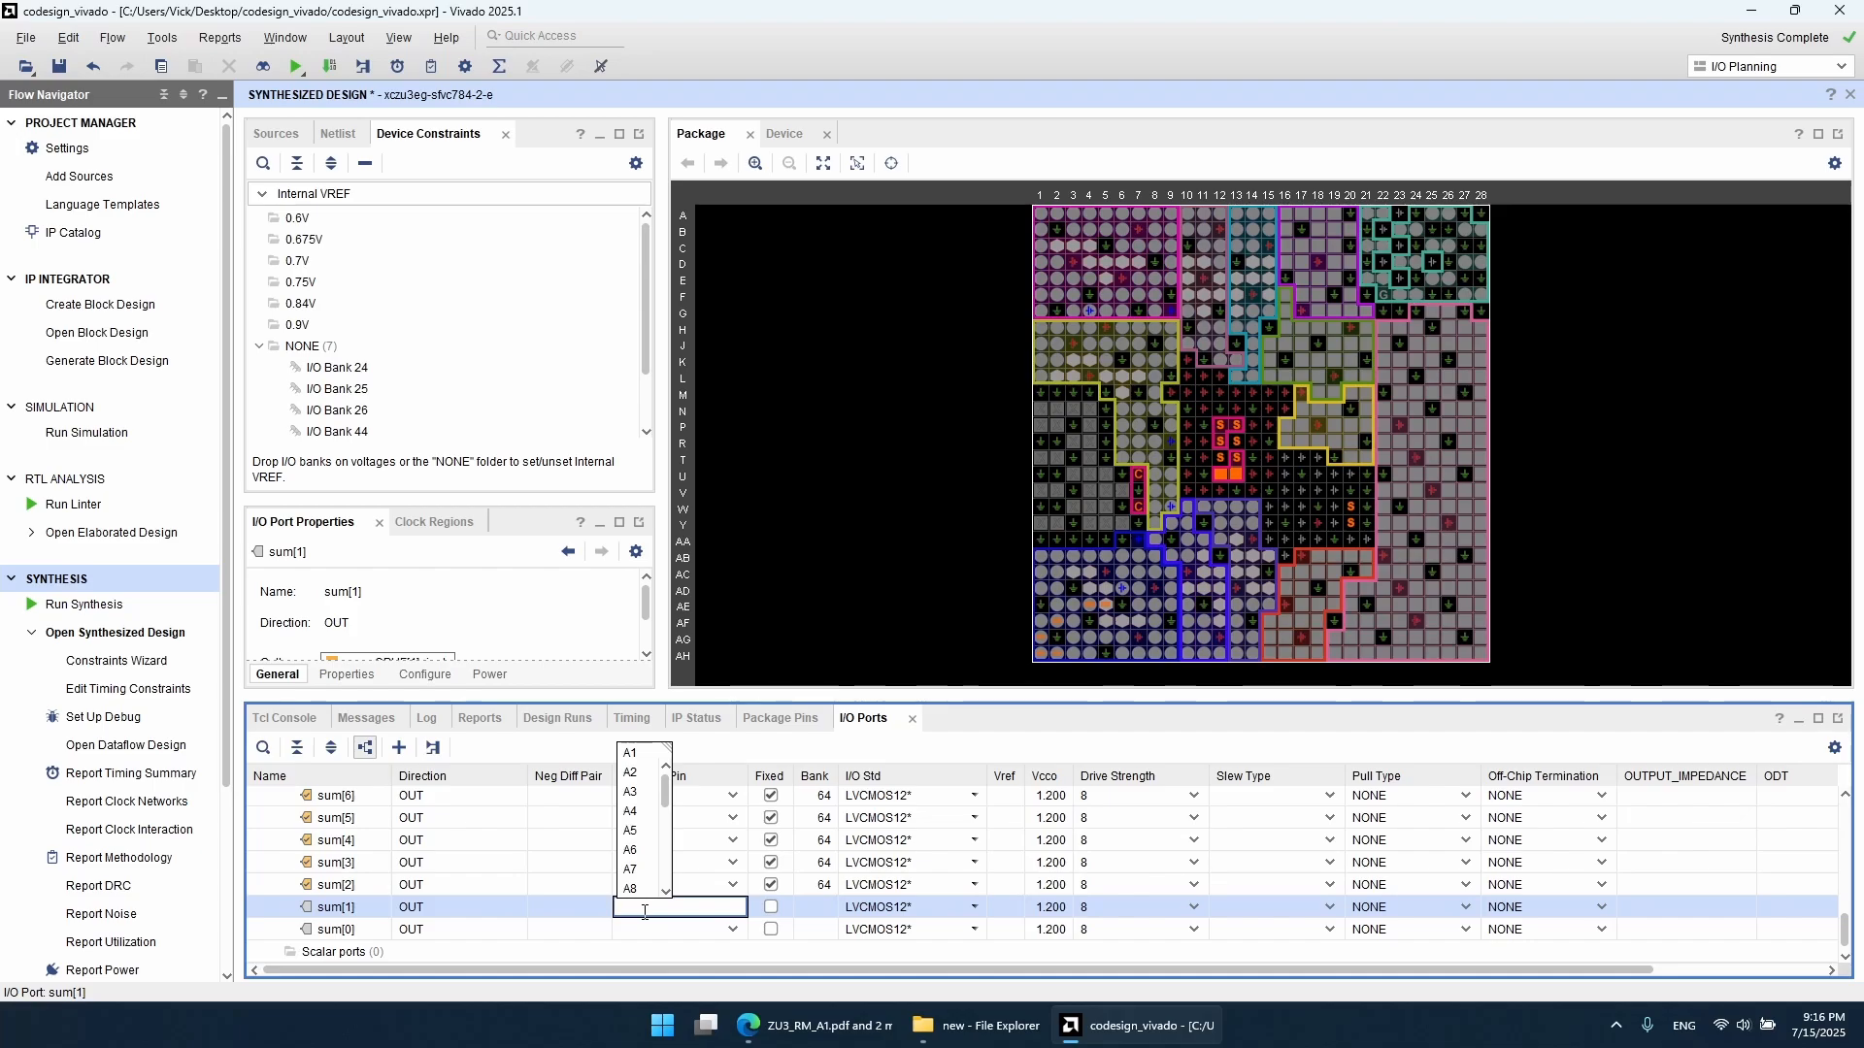
text(e7)
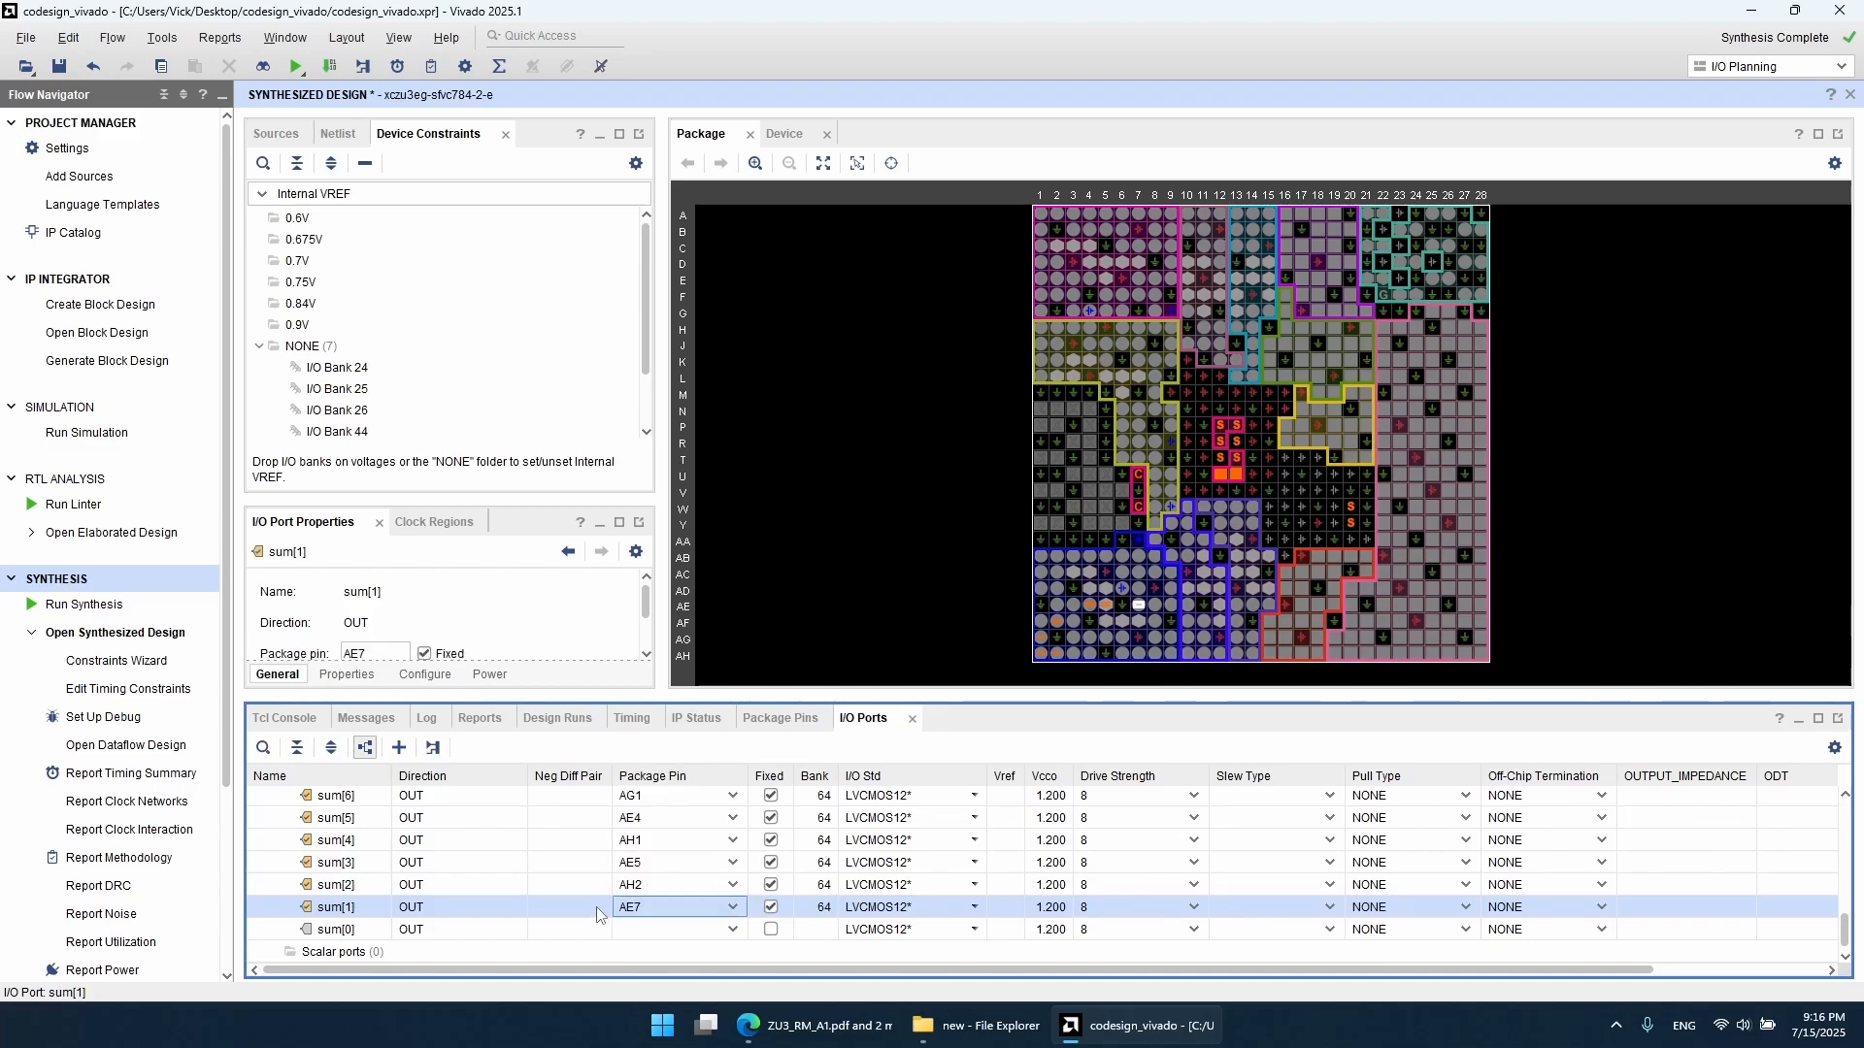
click(638, 932)
text(AF5)
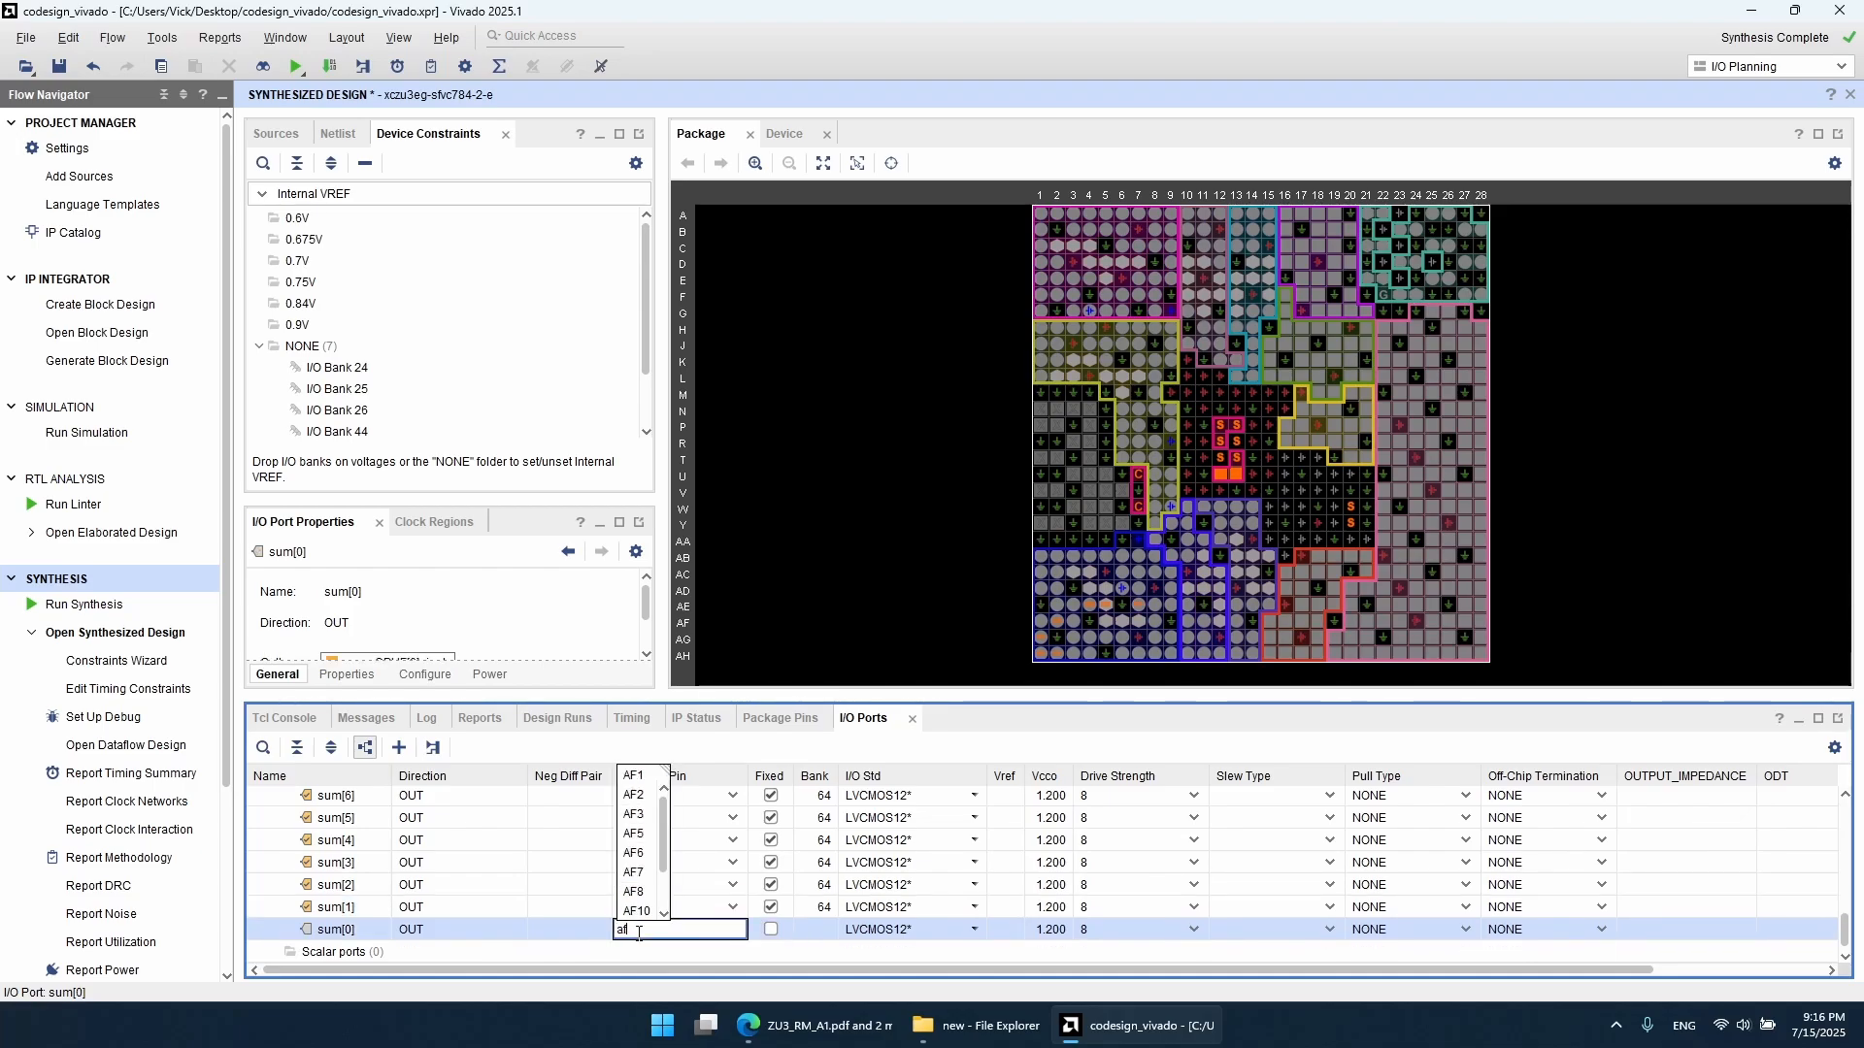
key(Return)
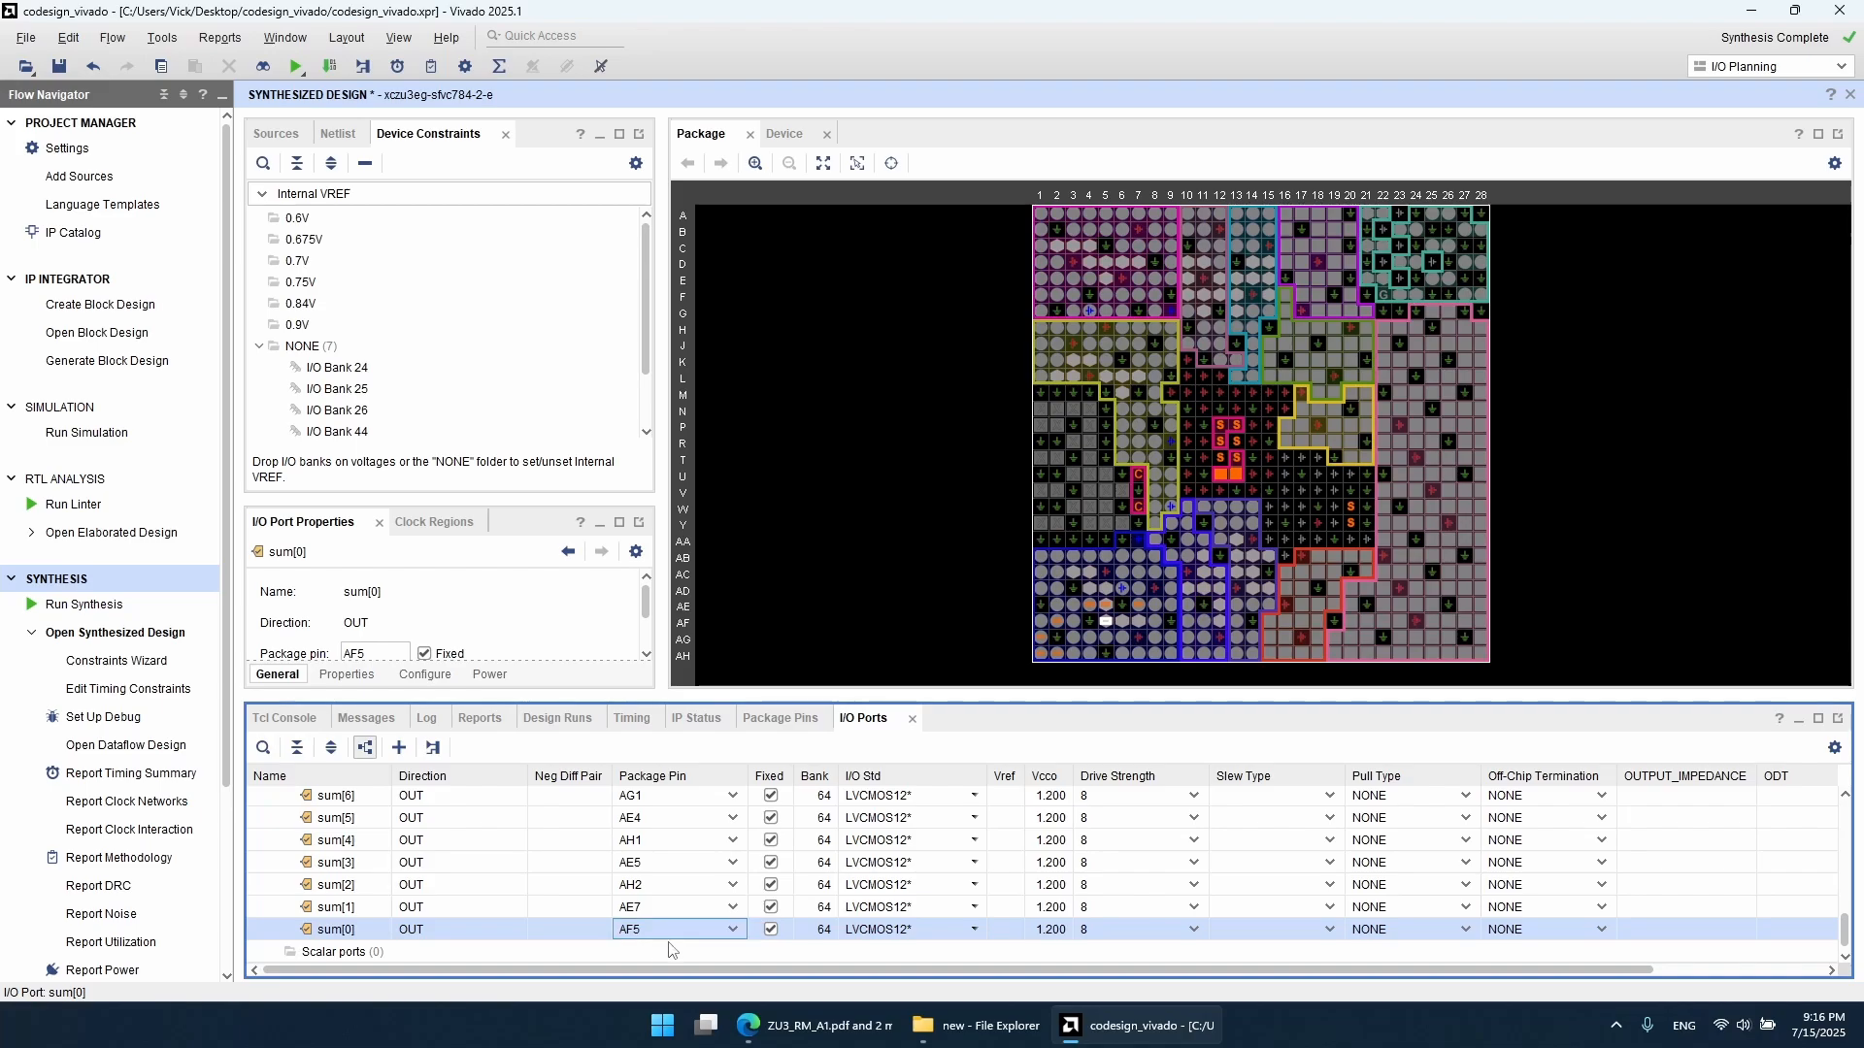
Step: Save the pin constraints to a new XDC file named constraints, stored local to the project
click(59, 66)
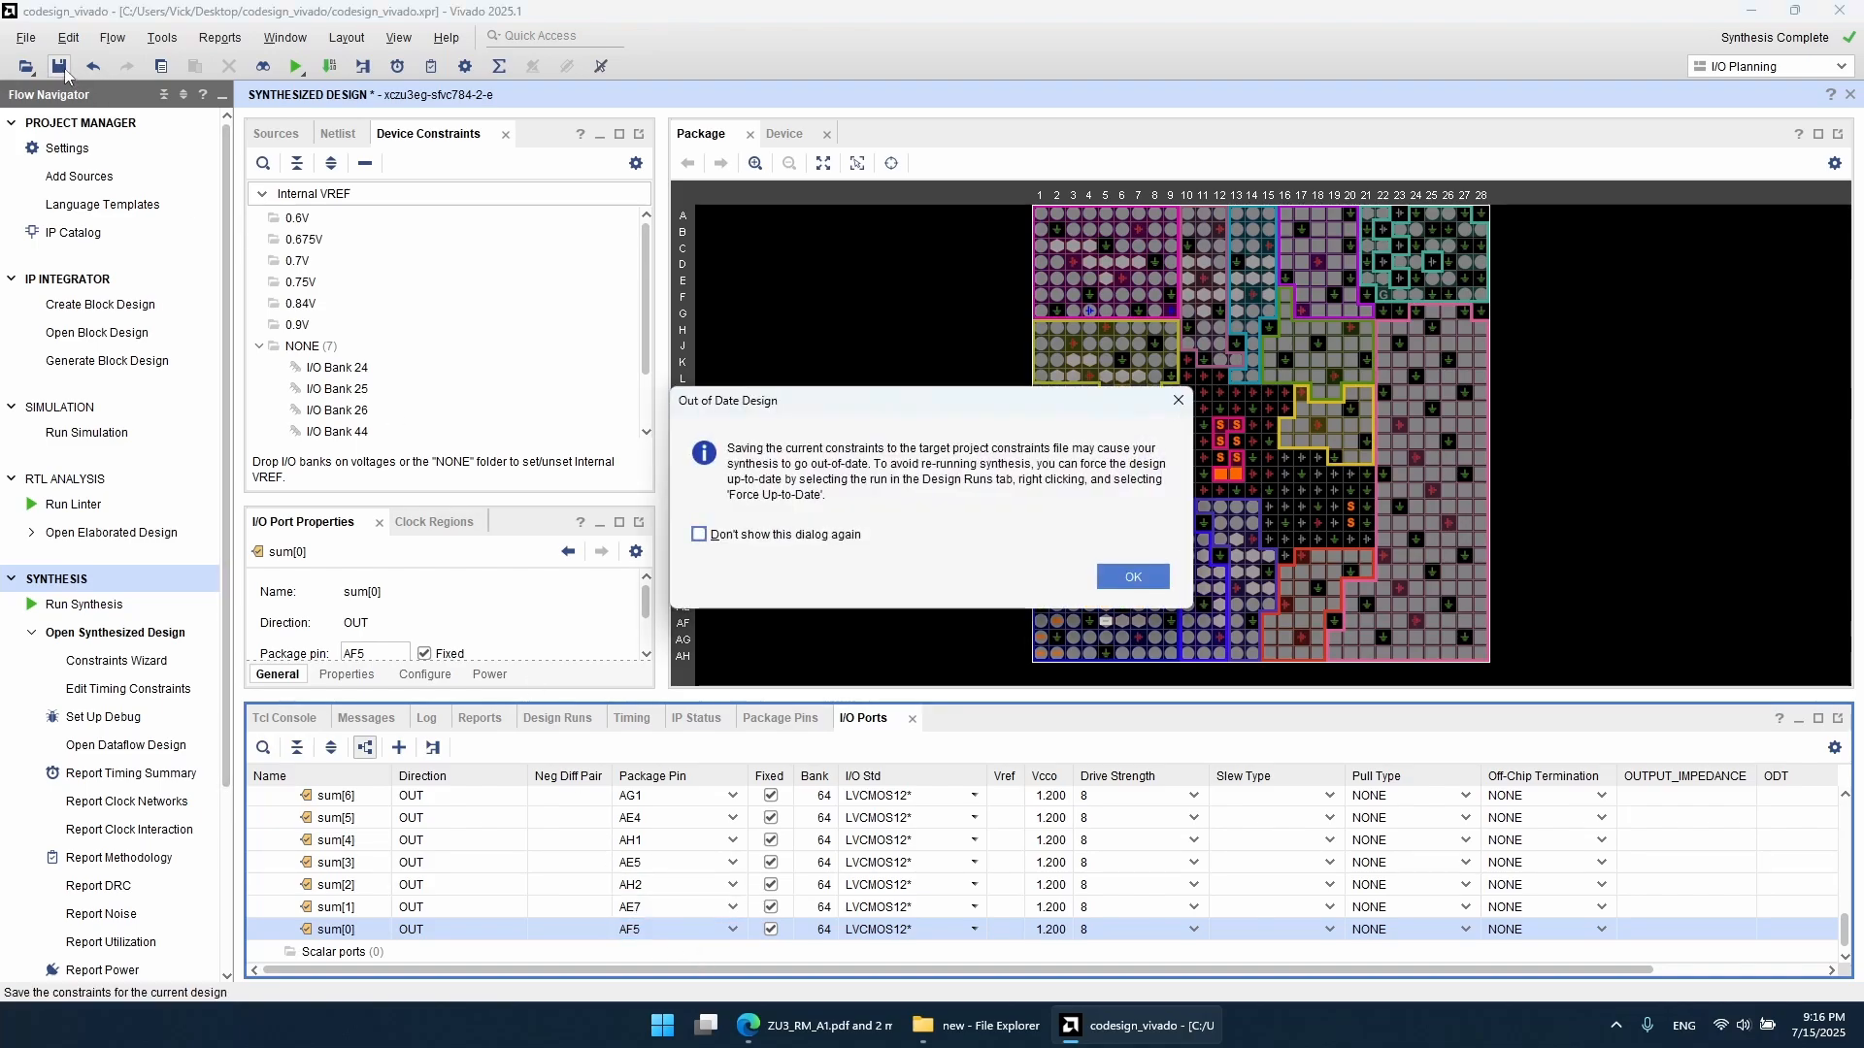
click(1133, 576)
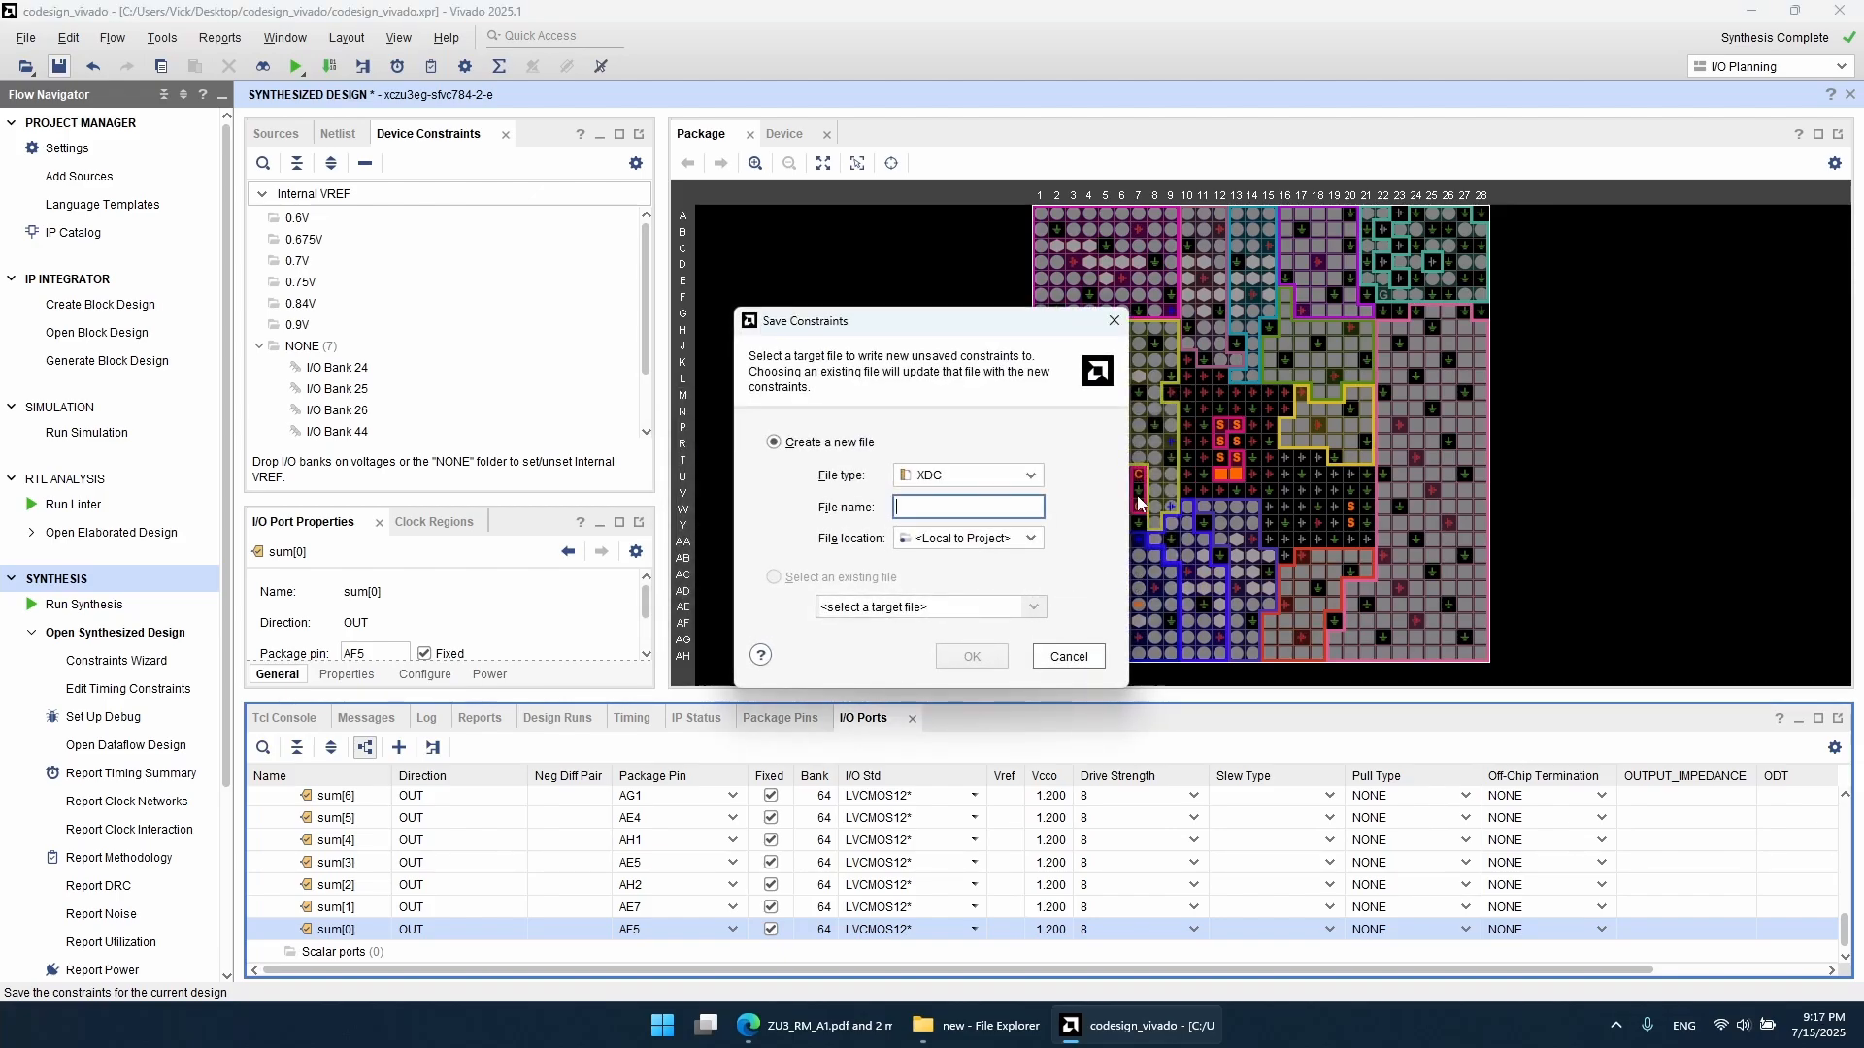
text(constraints)
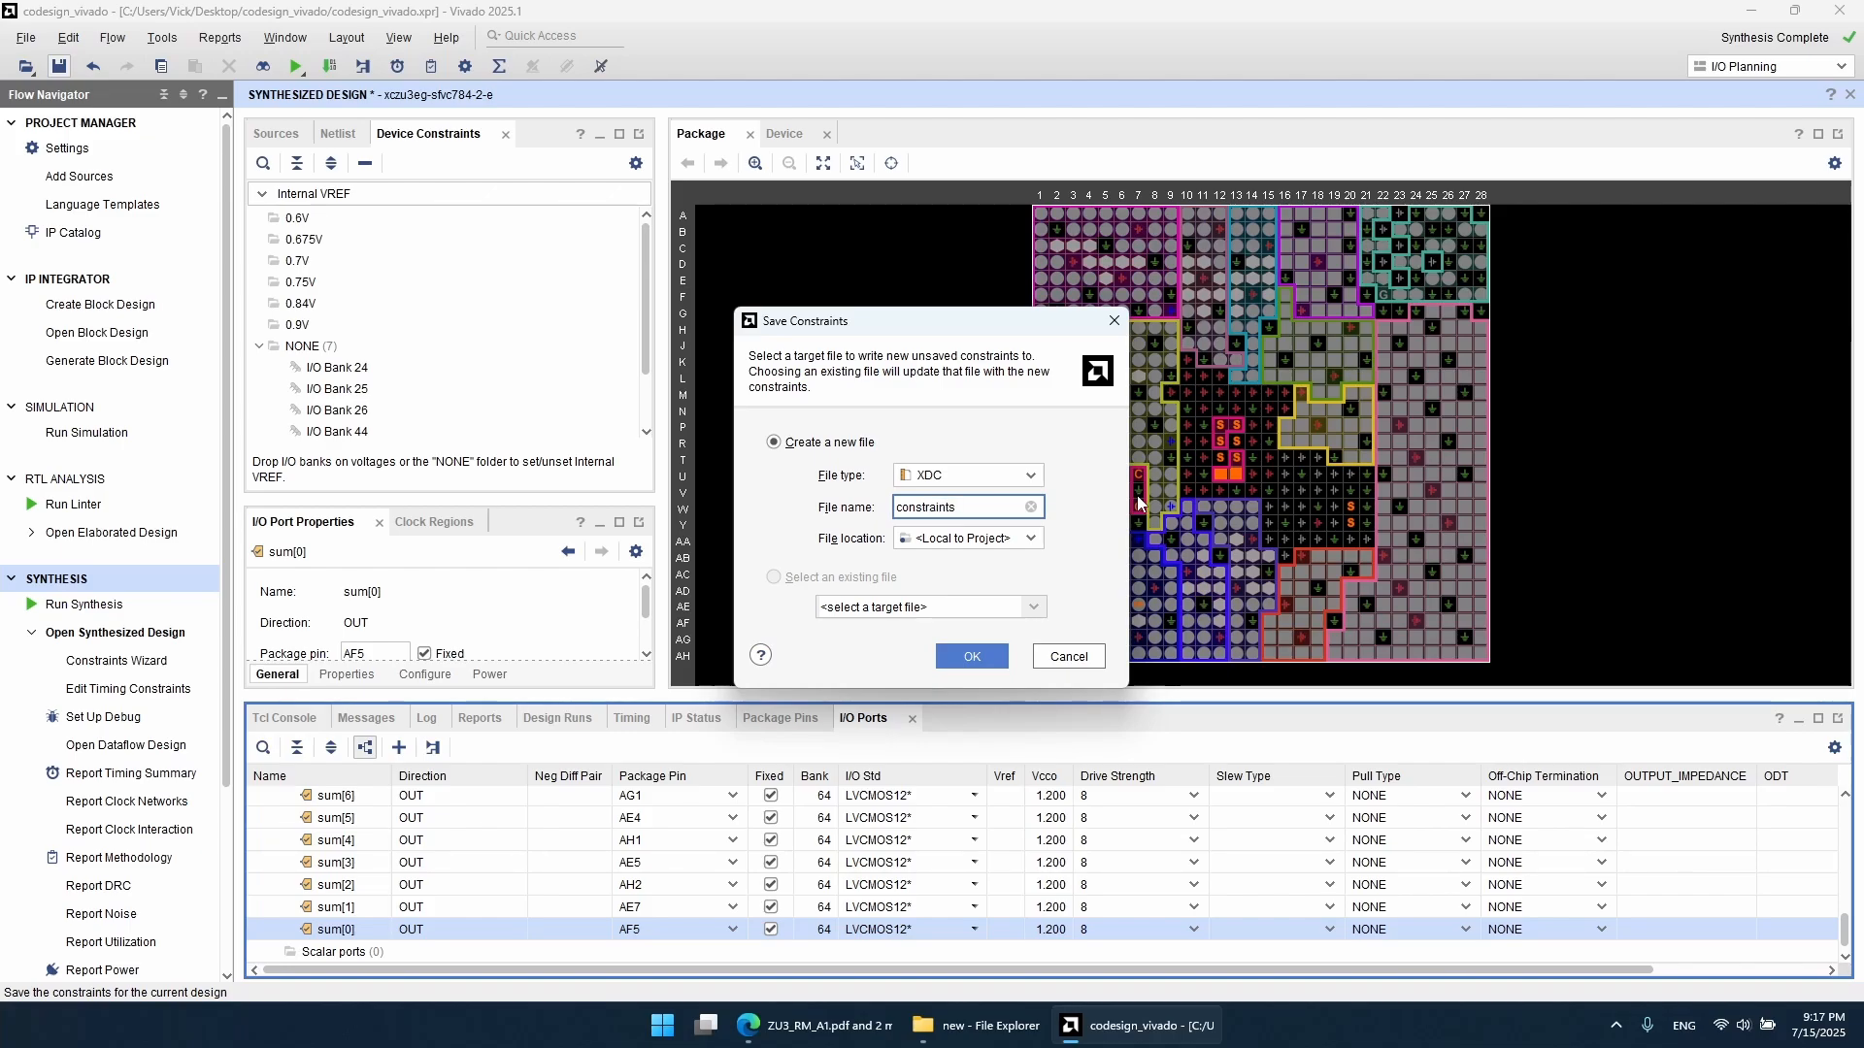
click(967, 654)
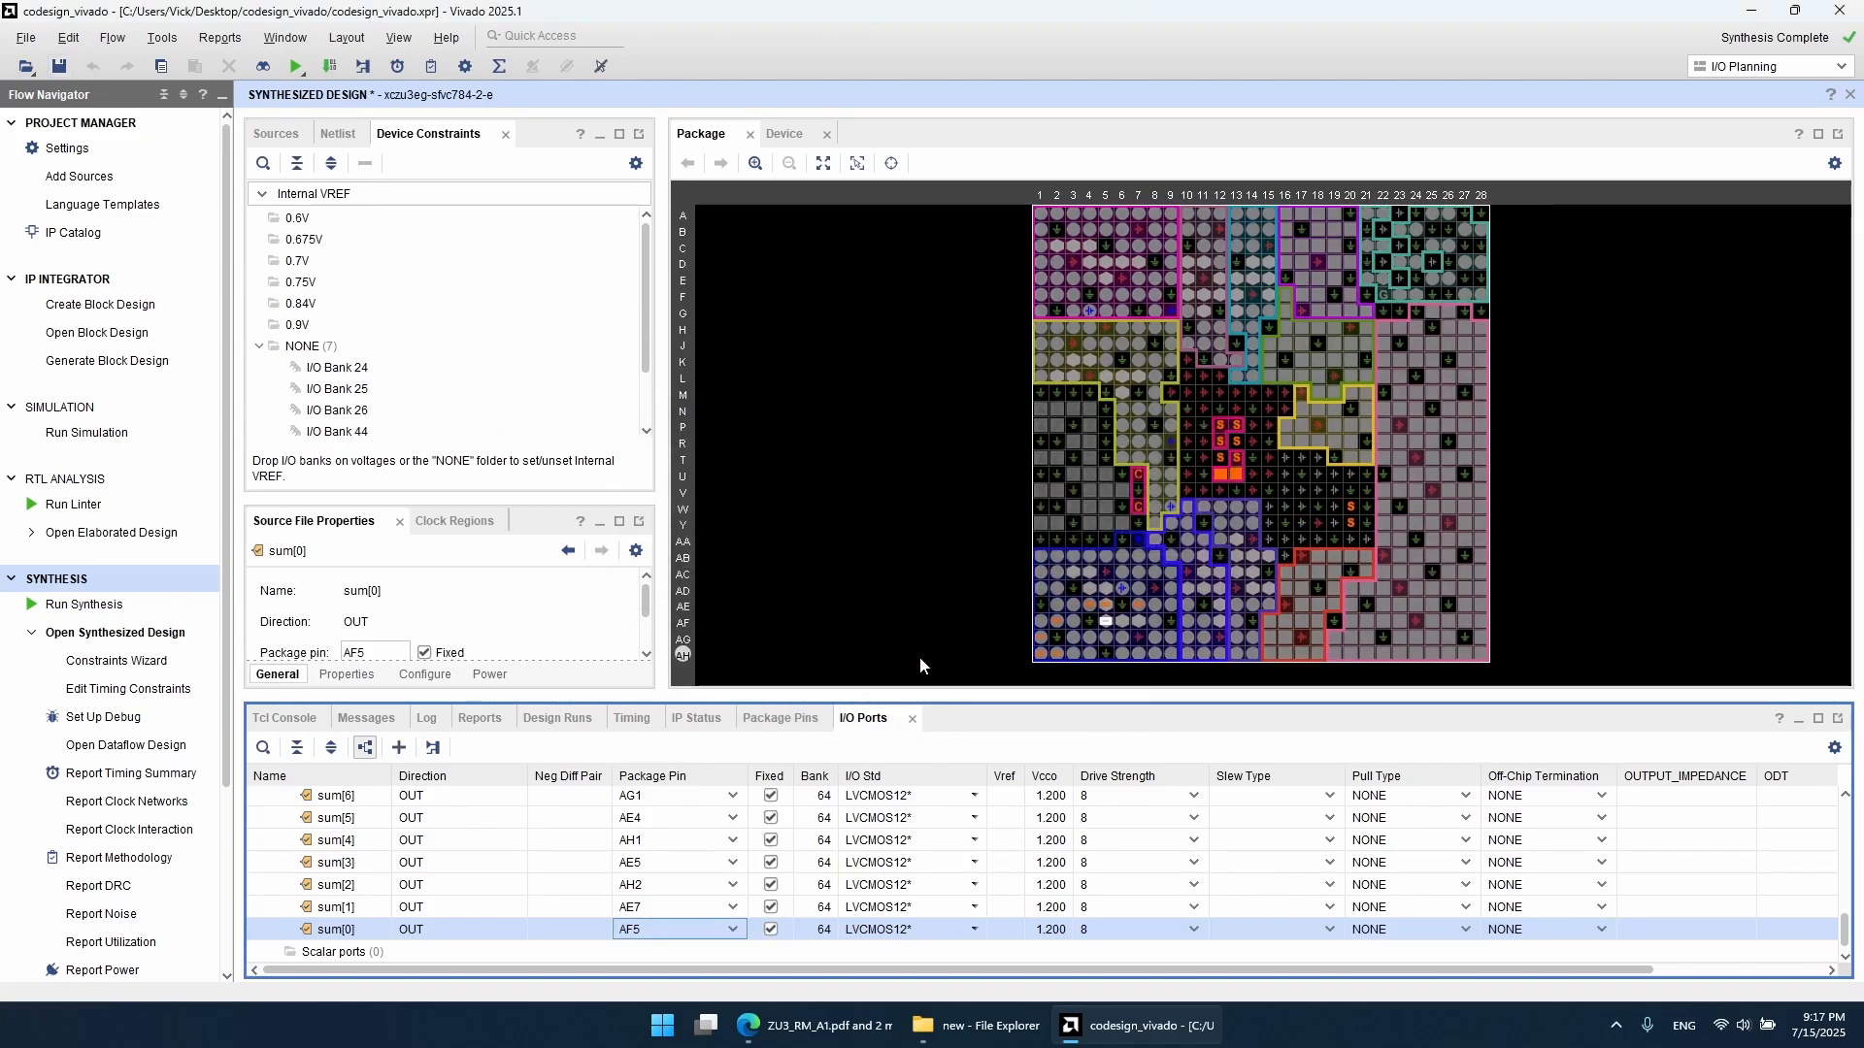
Step: Examine the sum bus entries without package pins, from sum[8] upward, in the I/O port list
click(903, 885)
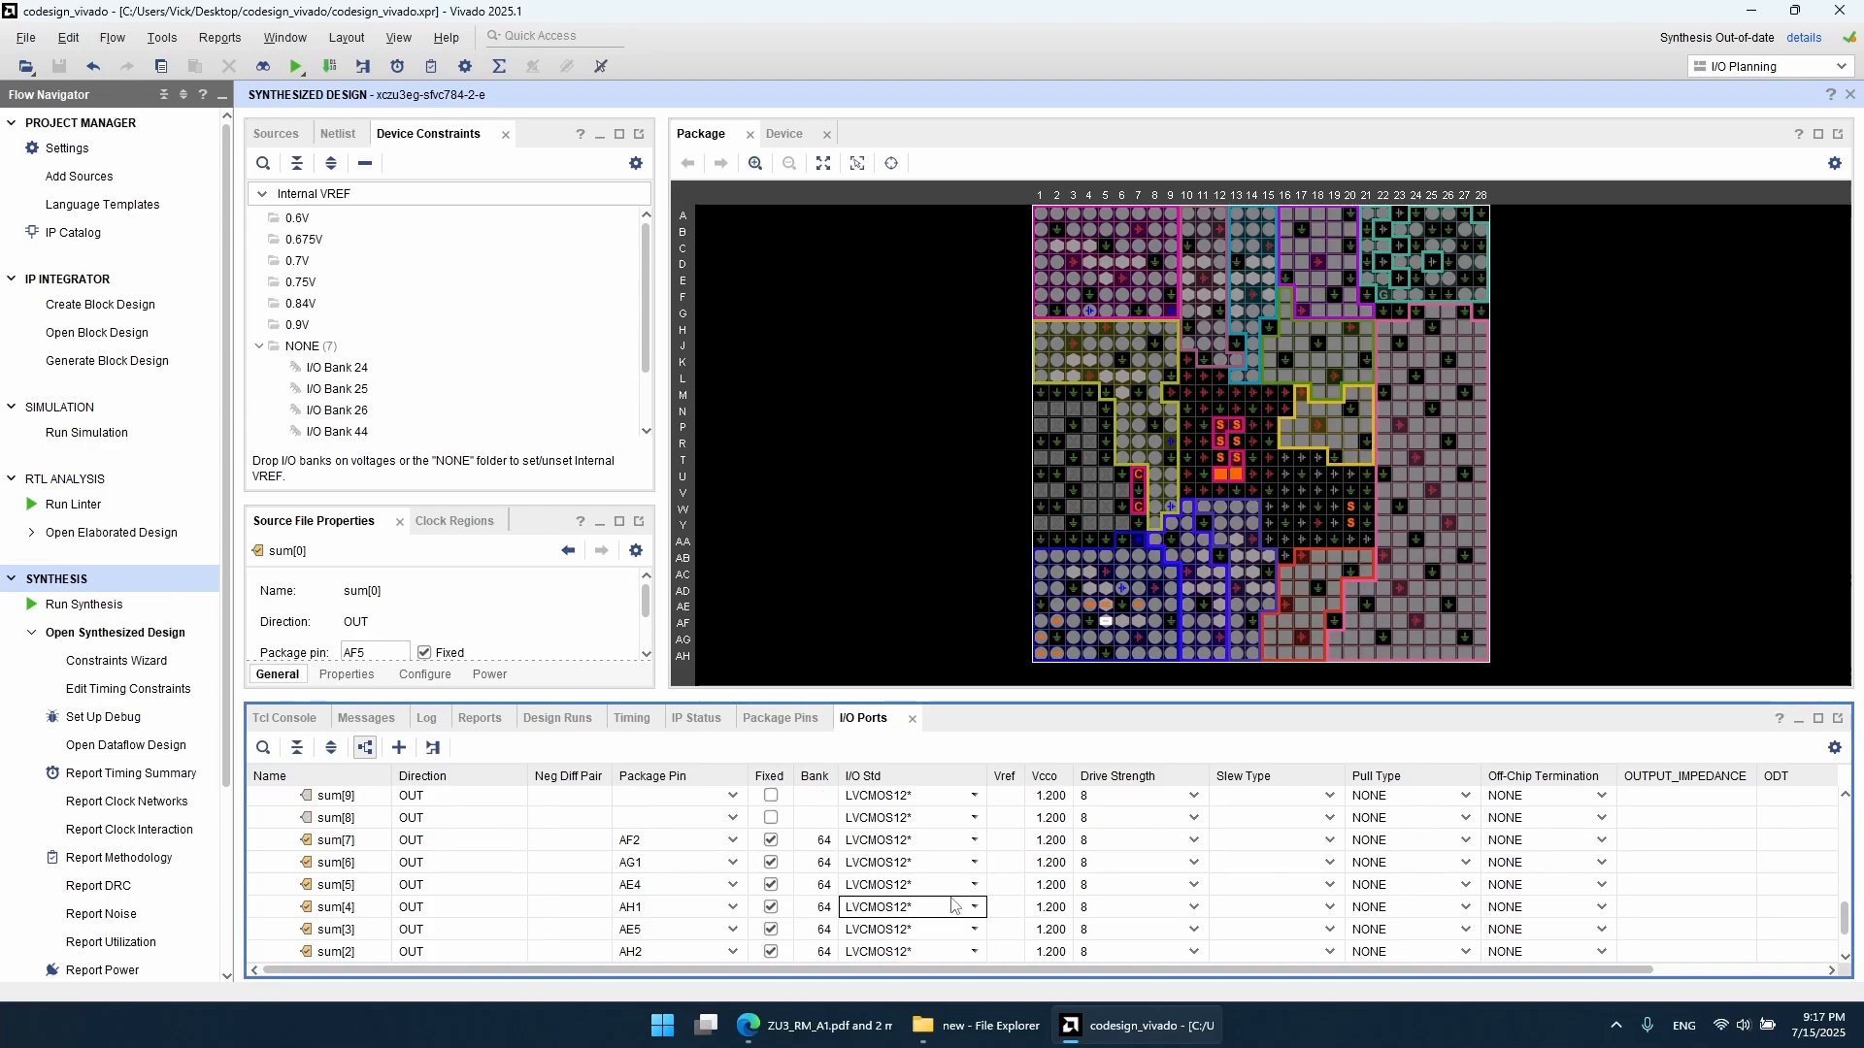
click(867, 872)
scroll(622, 884, up, 1)
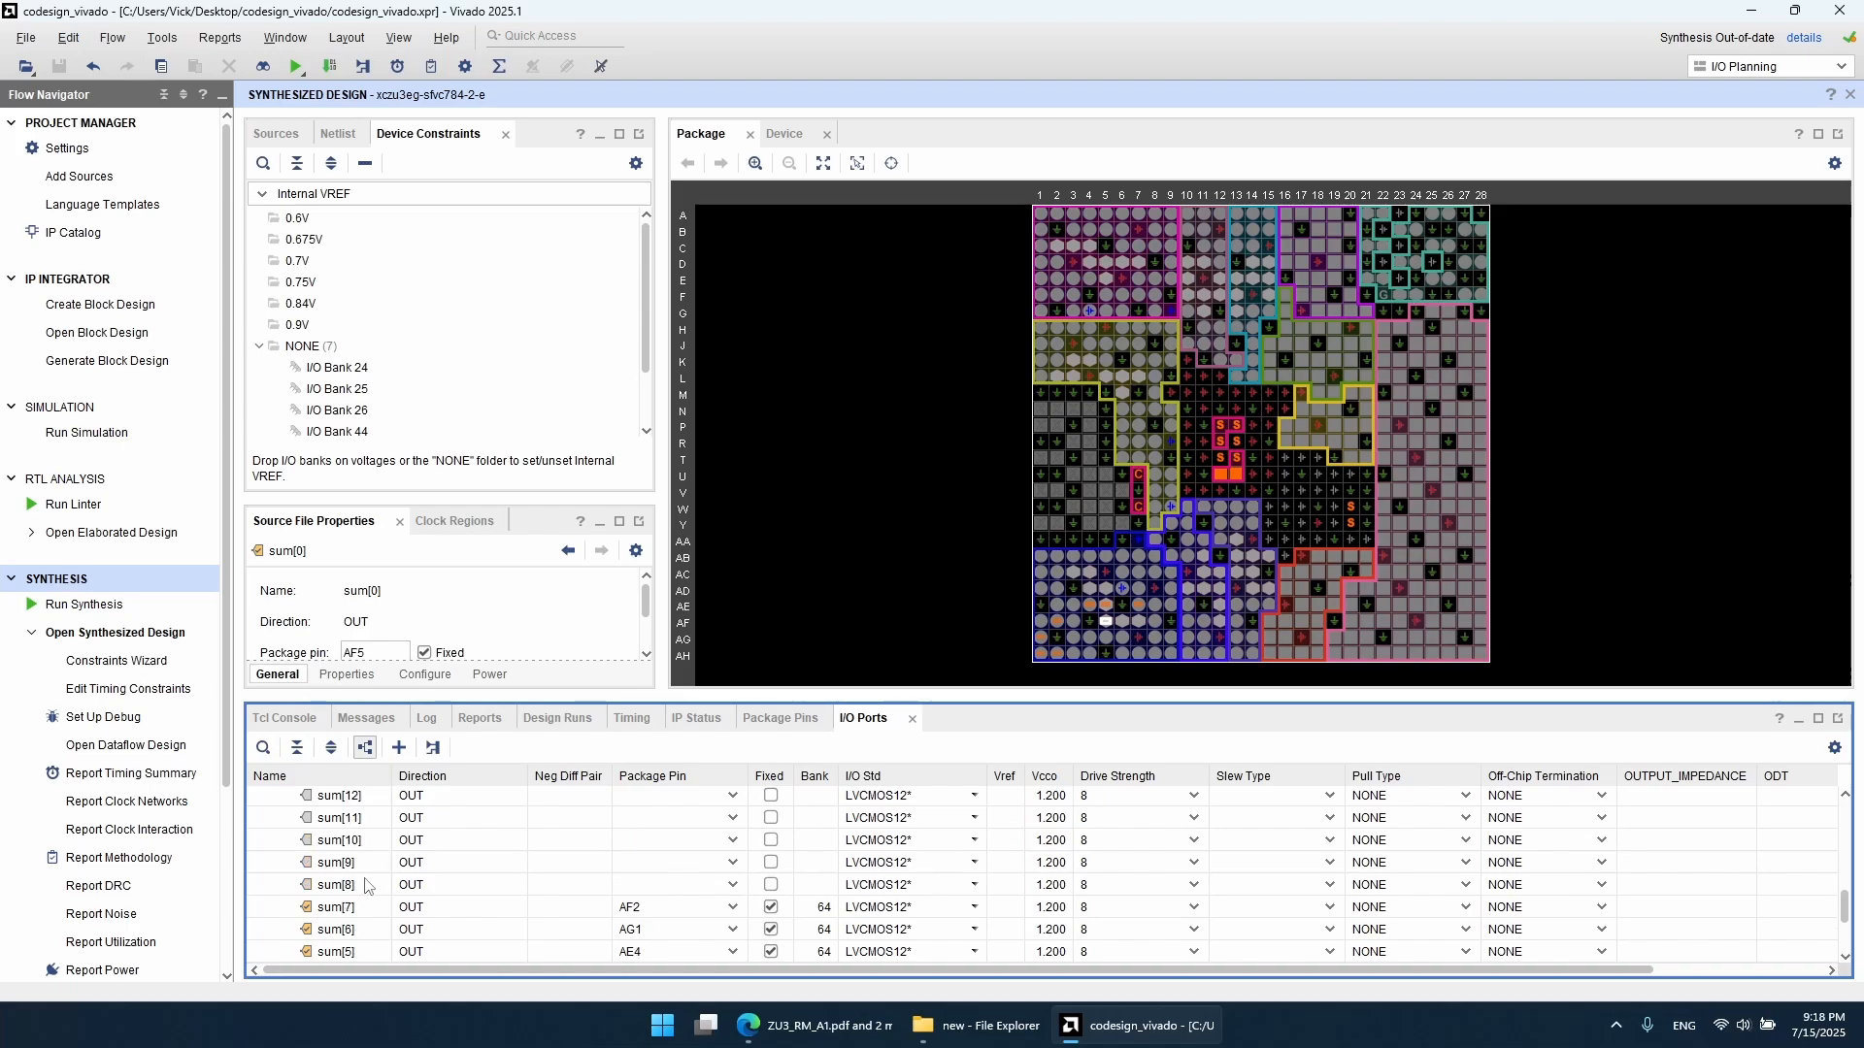
click(374, 884)
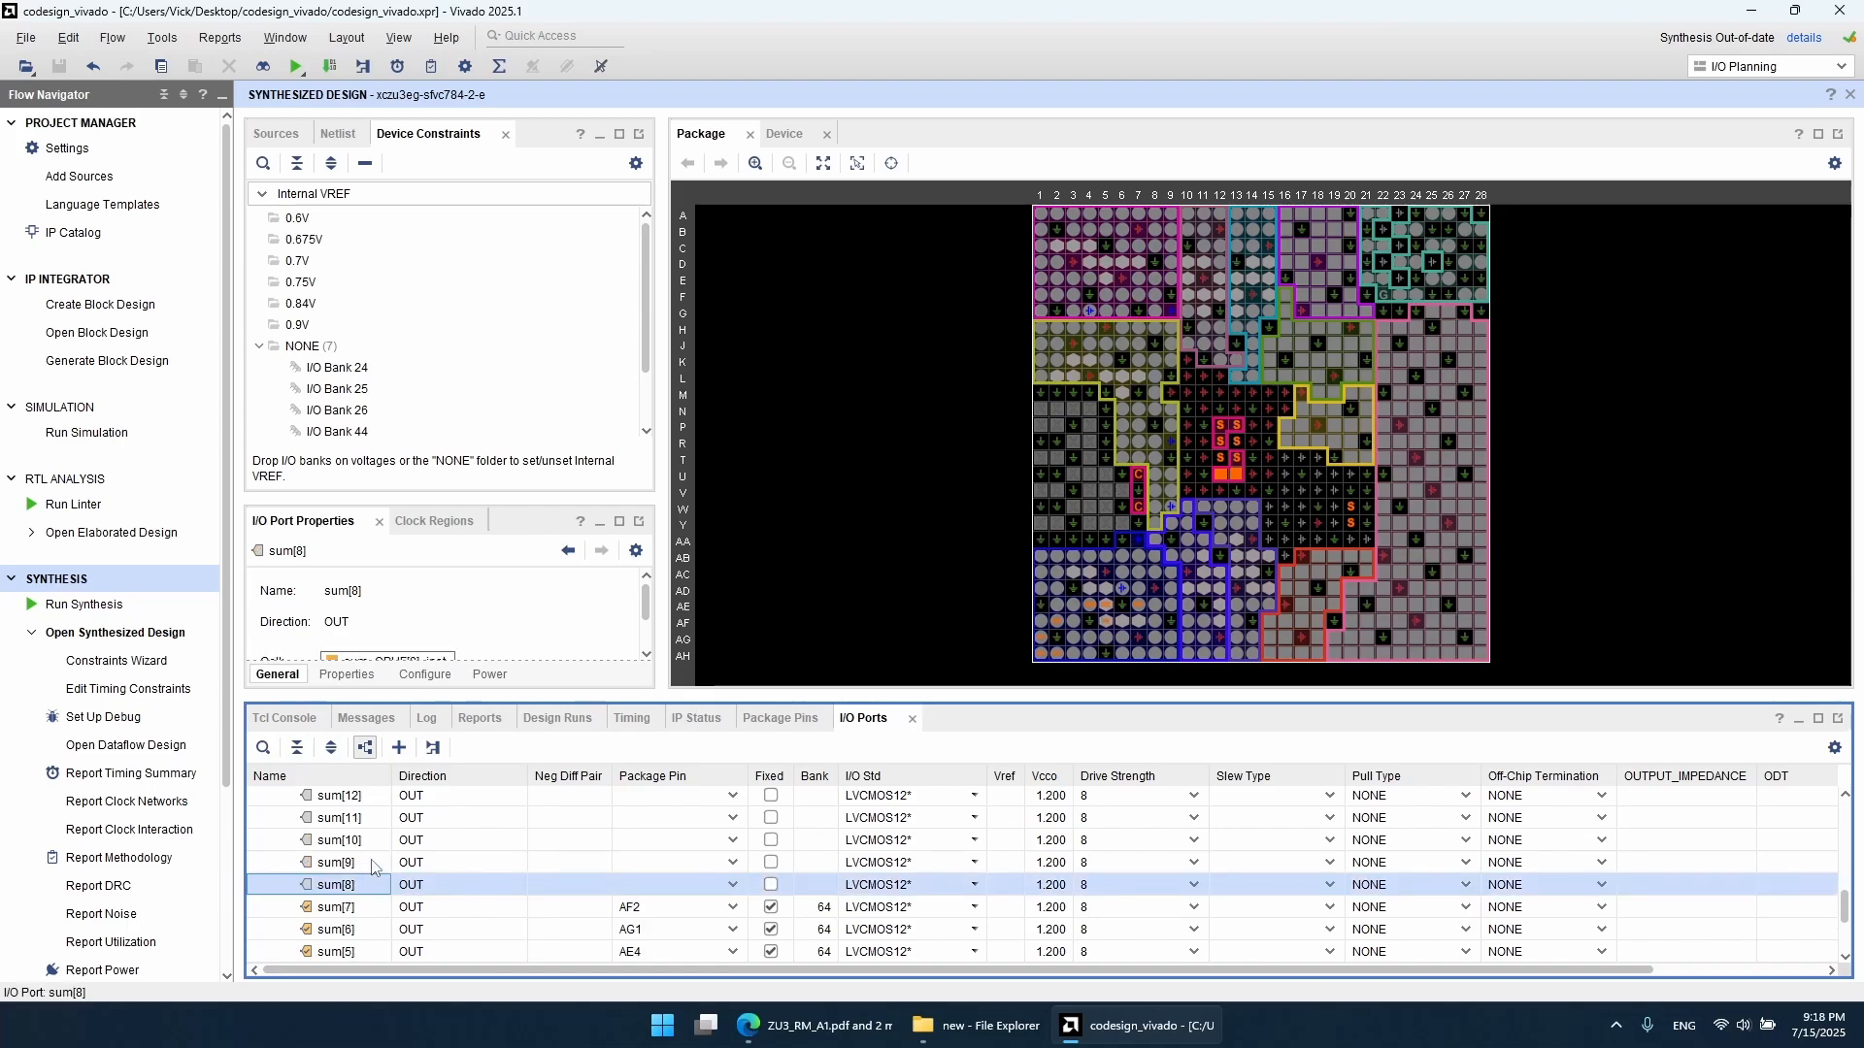
key(Up)
key(Up)
key(Up)
key(Up)
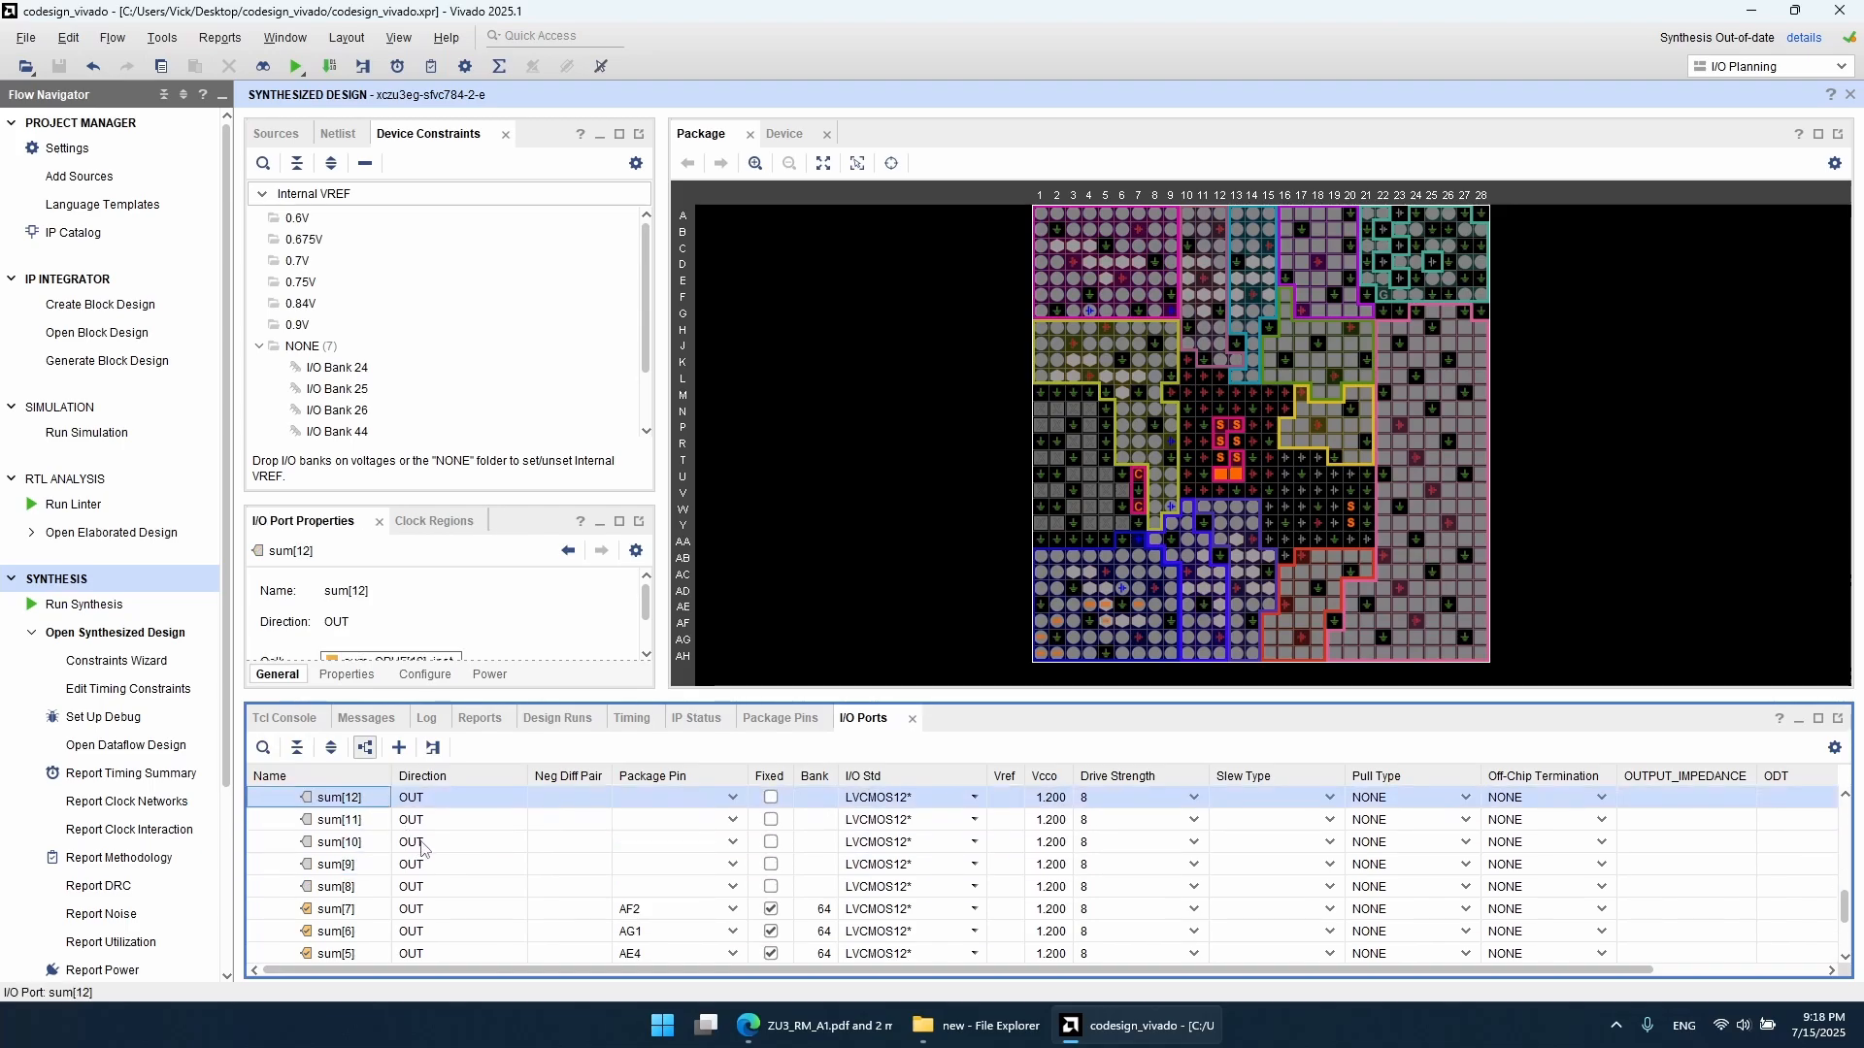
scroll(424, 849, up, 8)
click(444, 845)
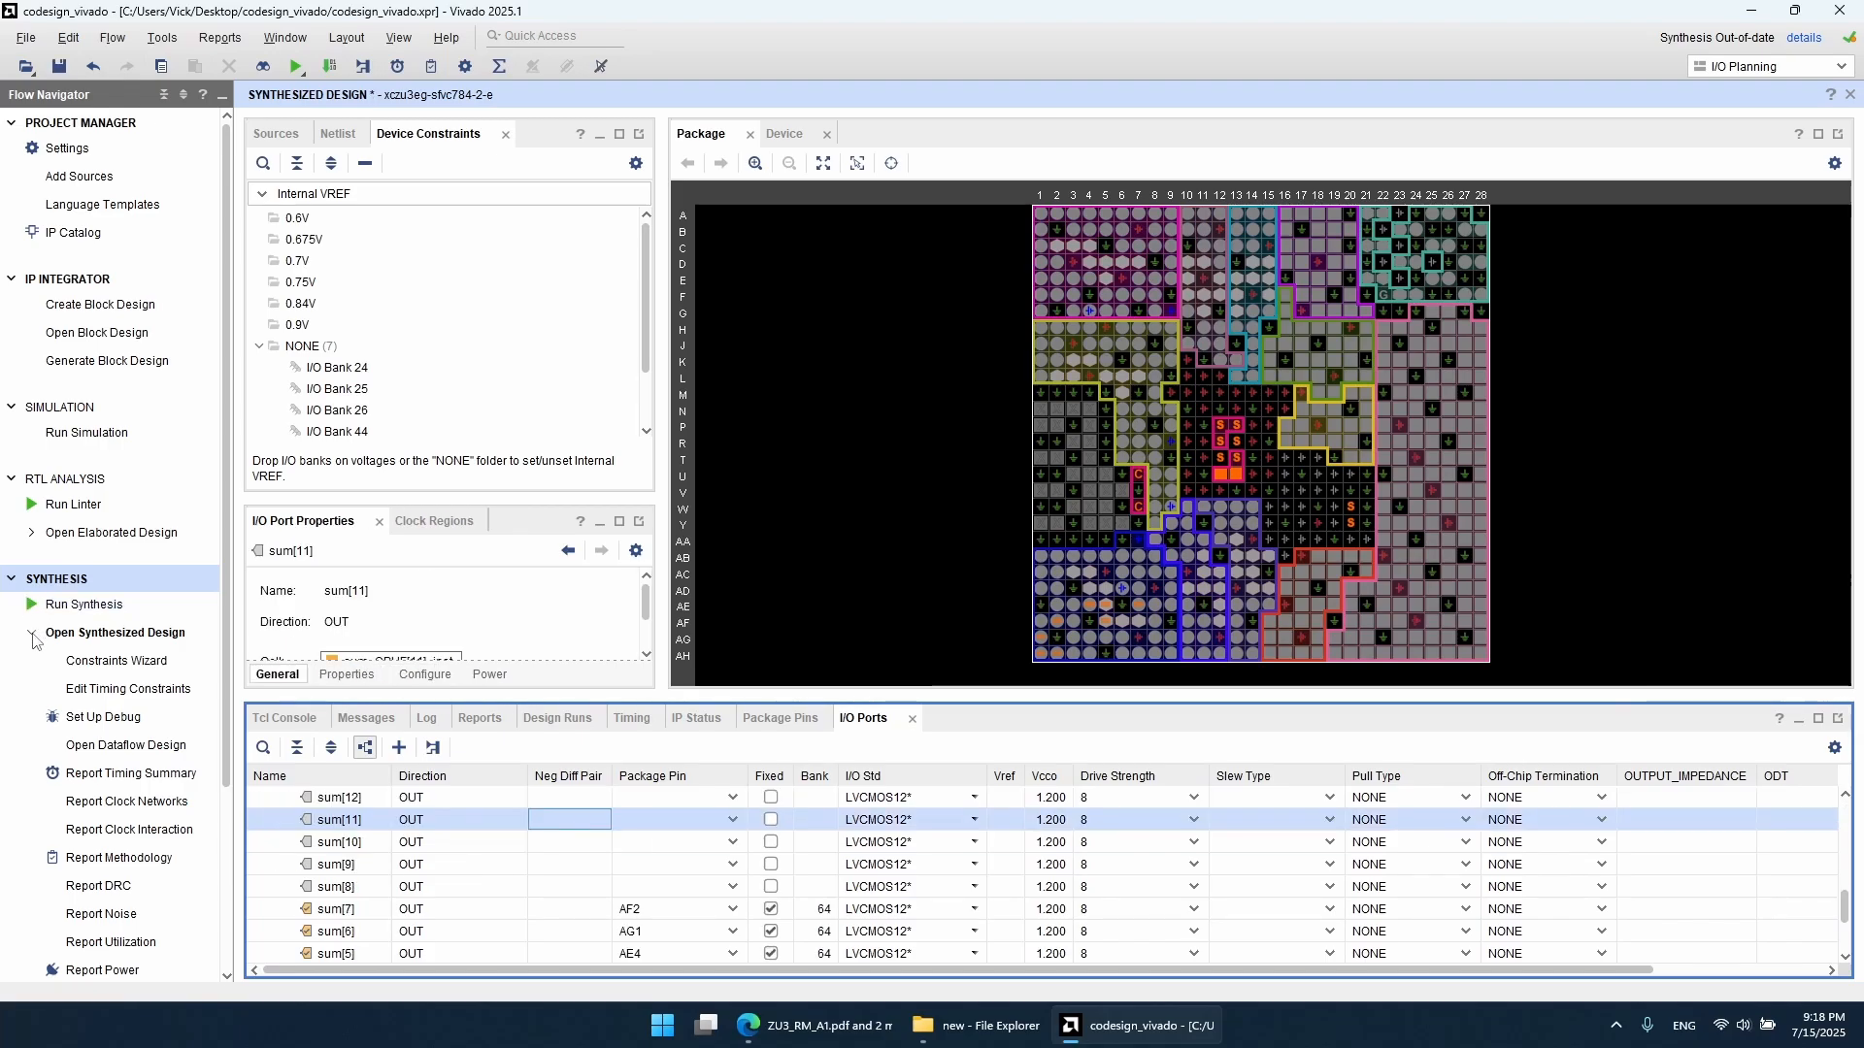
Step: Run implementation, launching the out-of-date synthesis first and saving constraints.xdc with the project
click(32, 633)
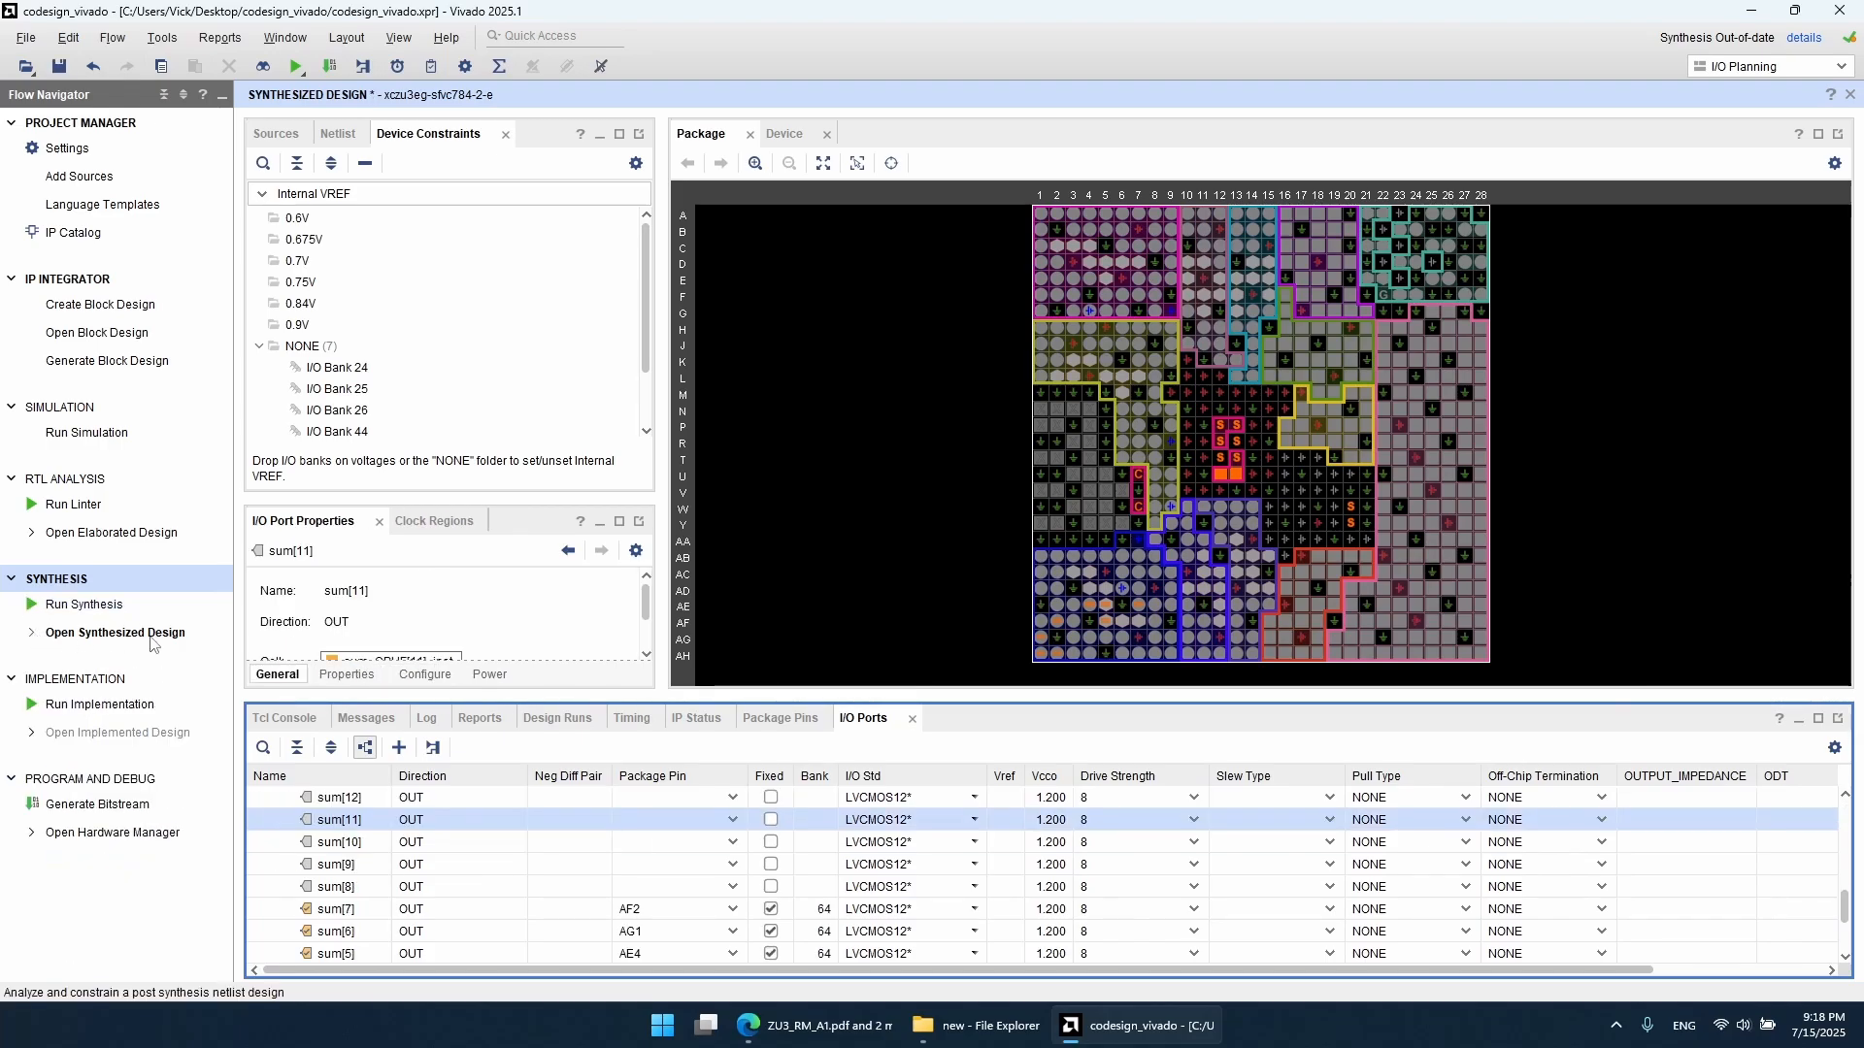
click(139, 705)
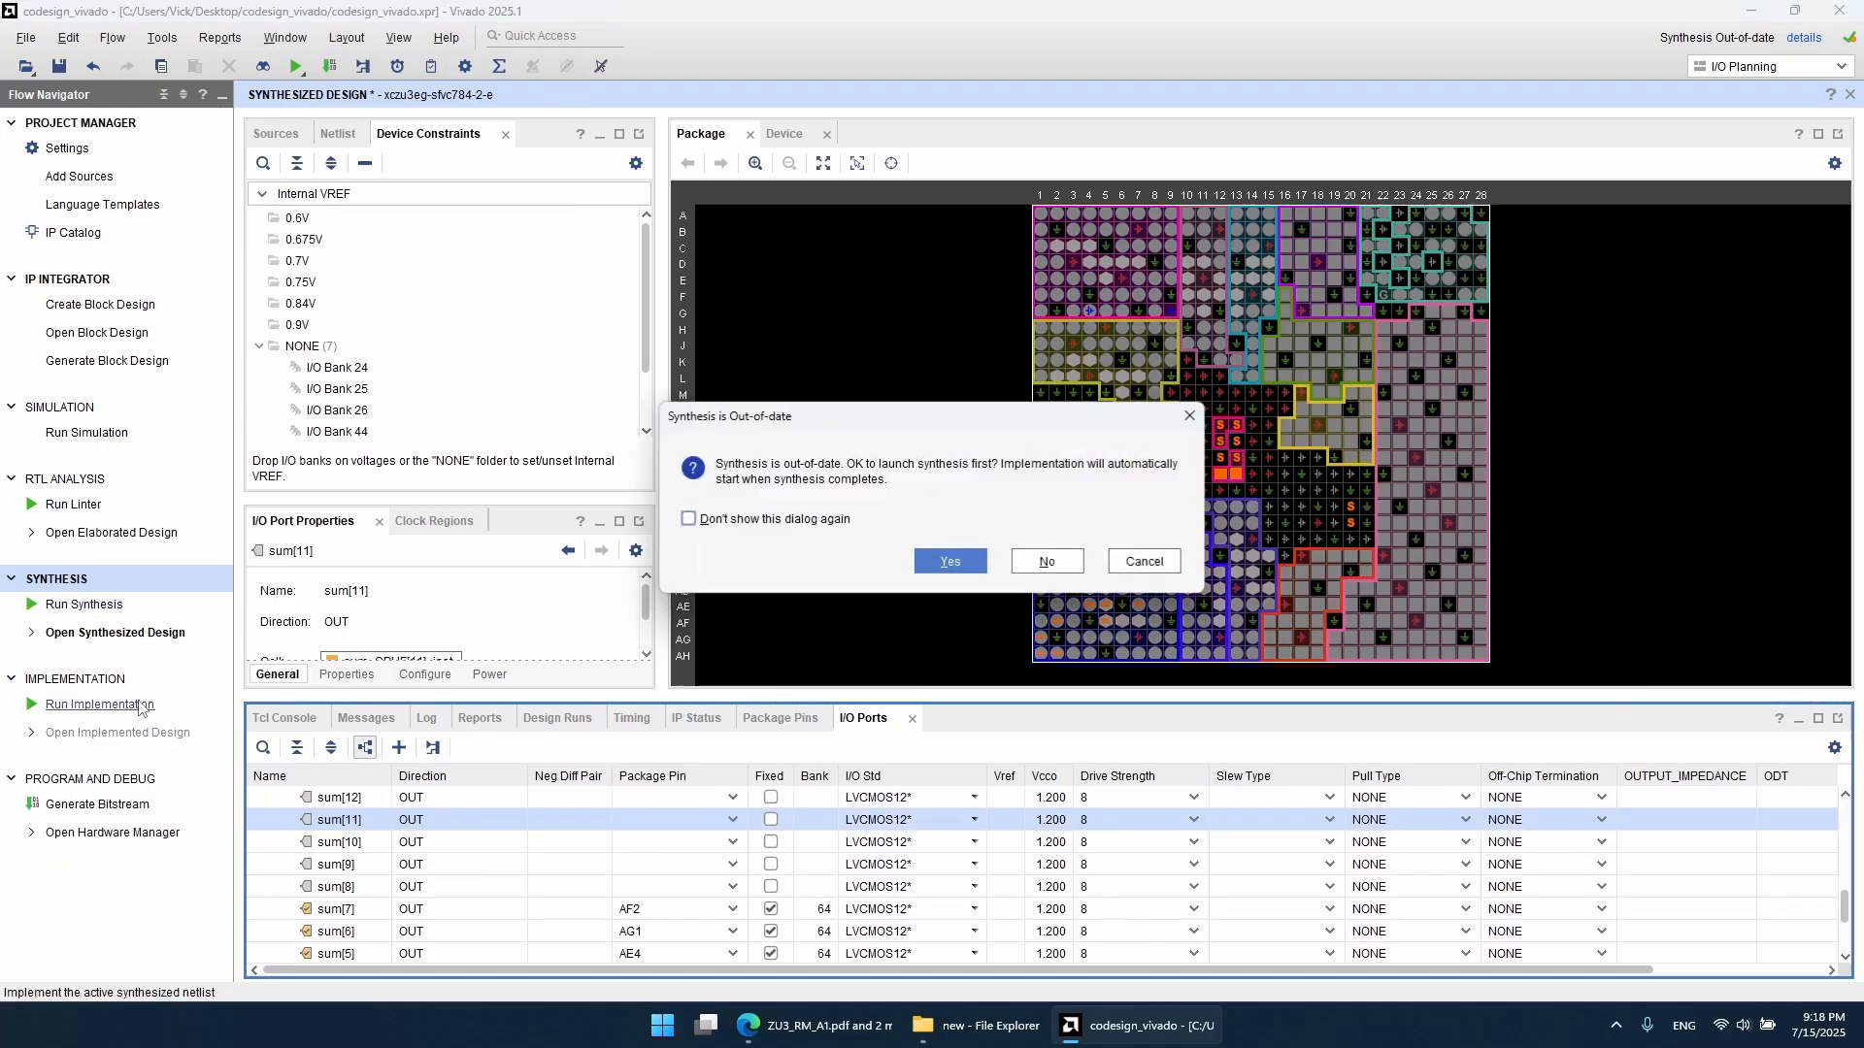
click(950, 563)
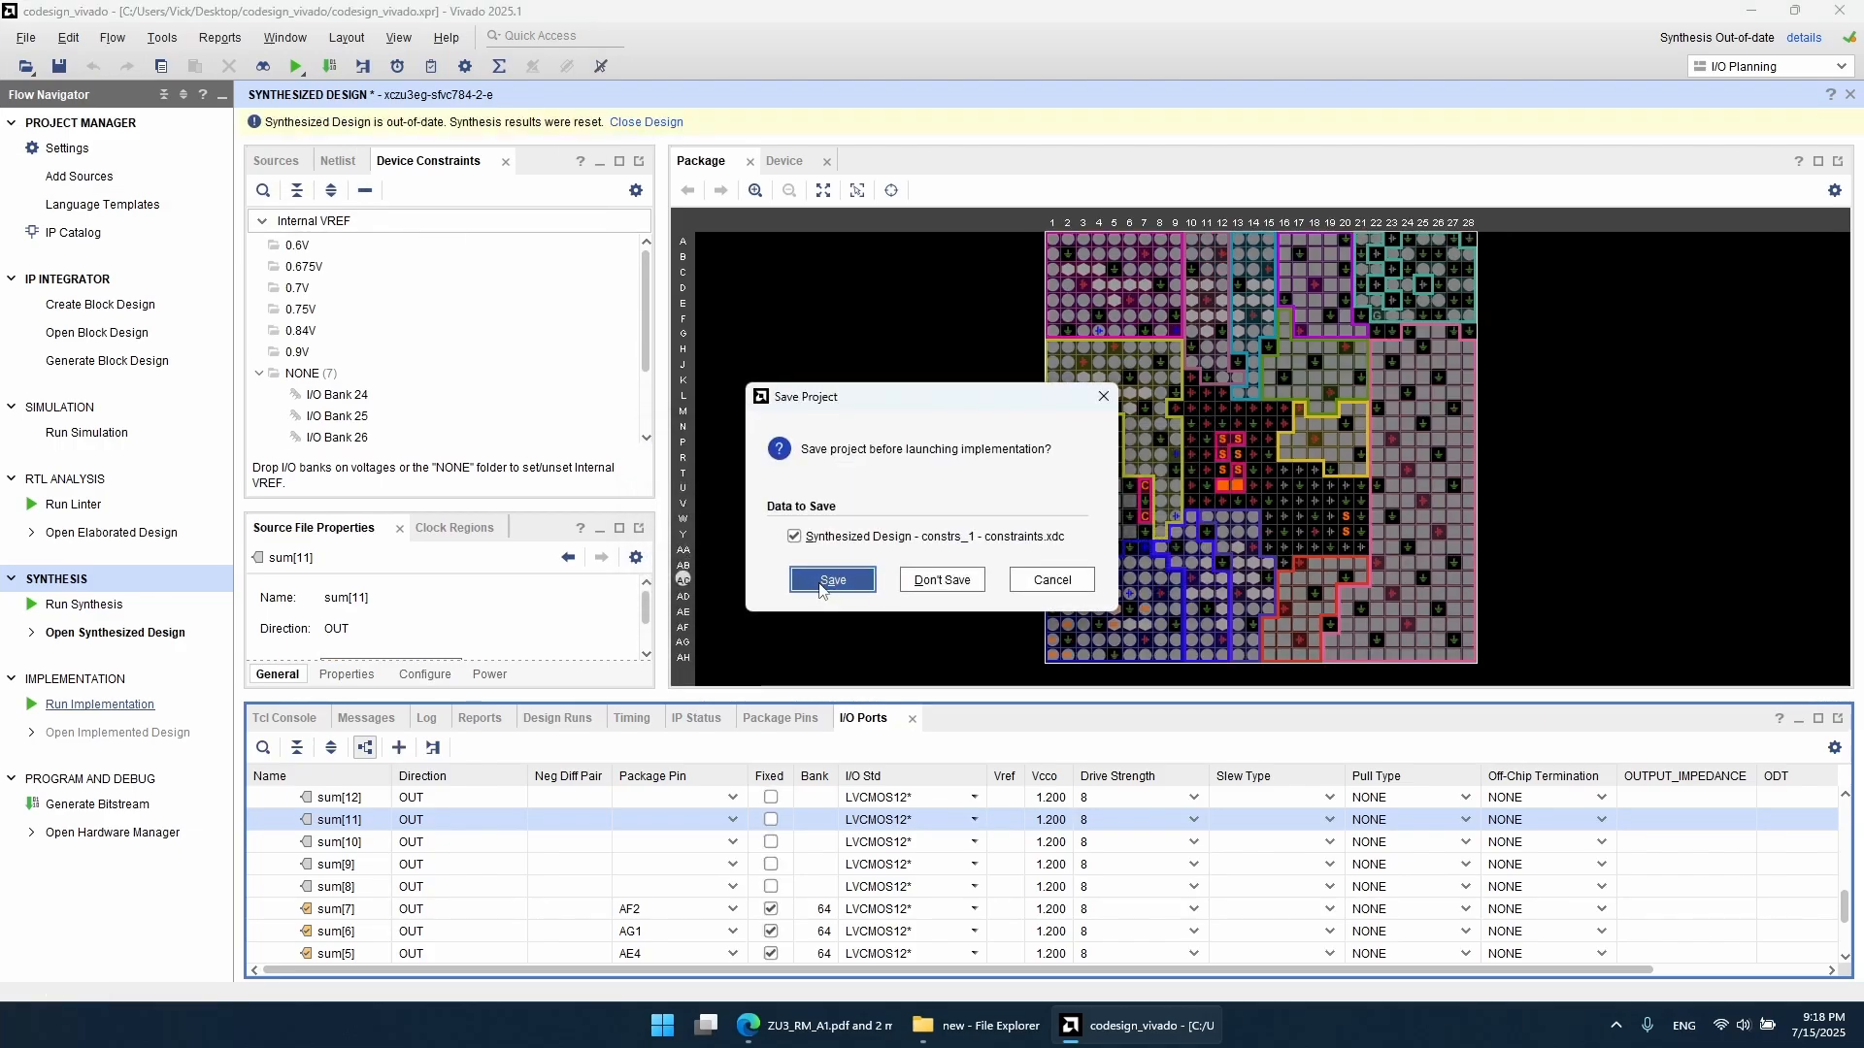
click(831, 581)
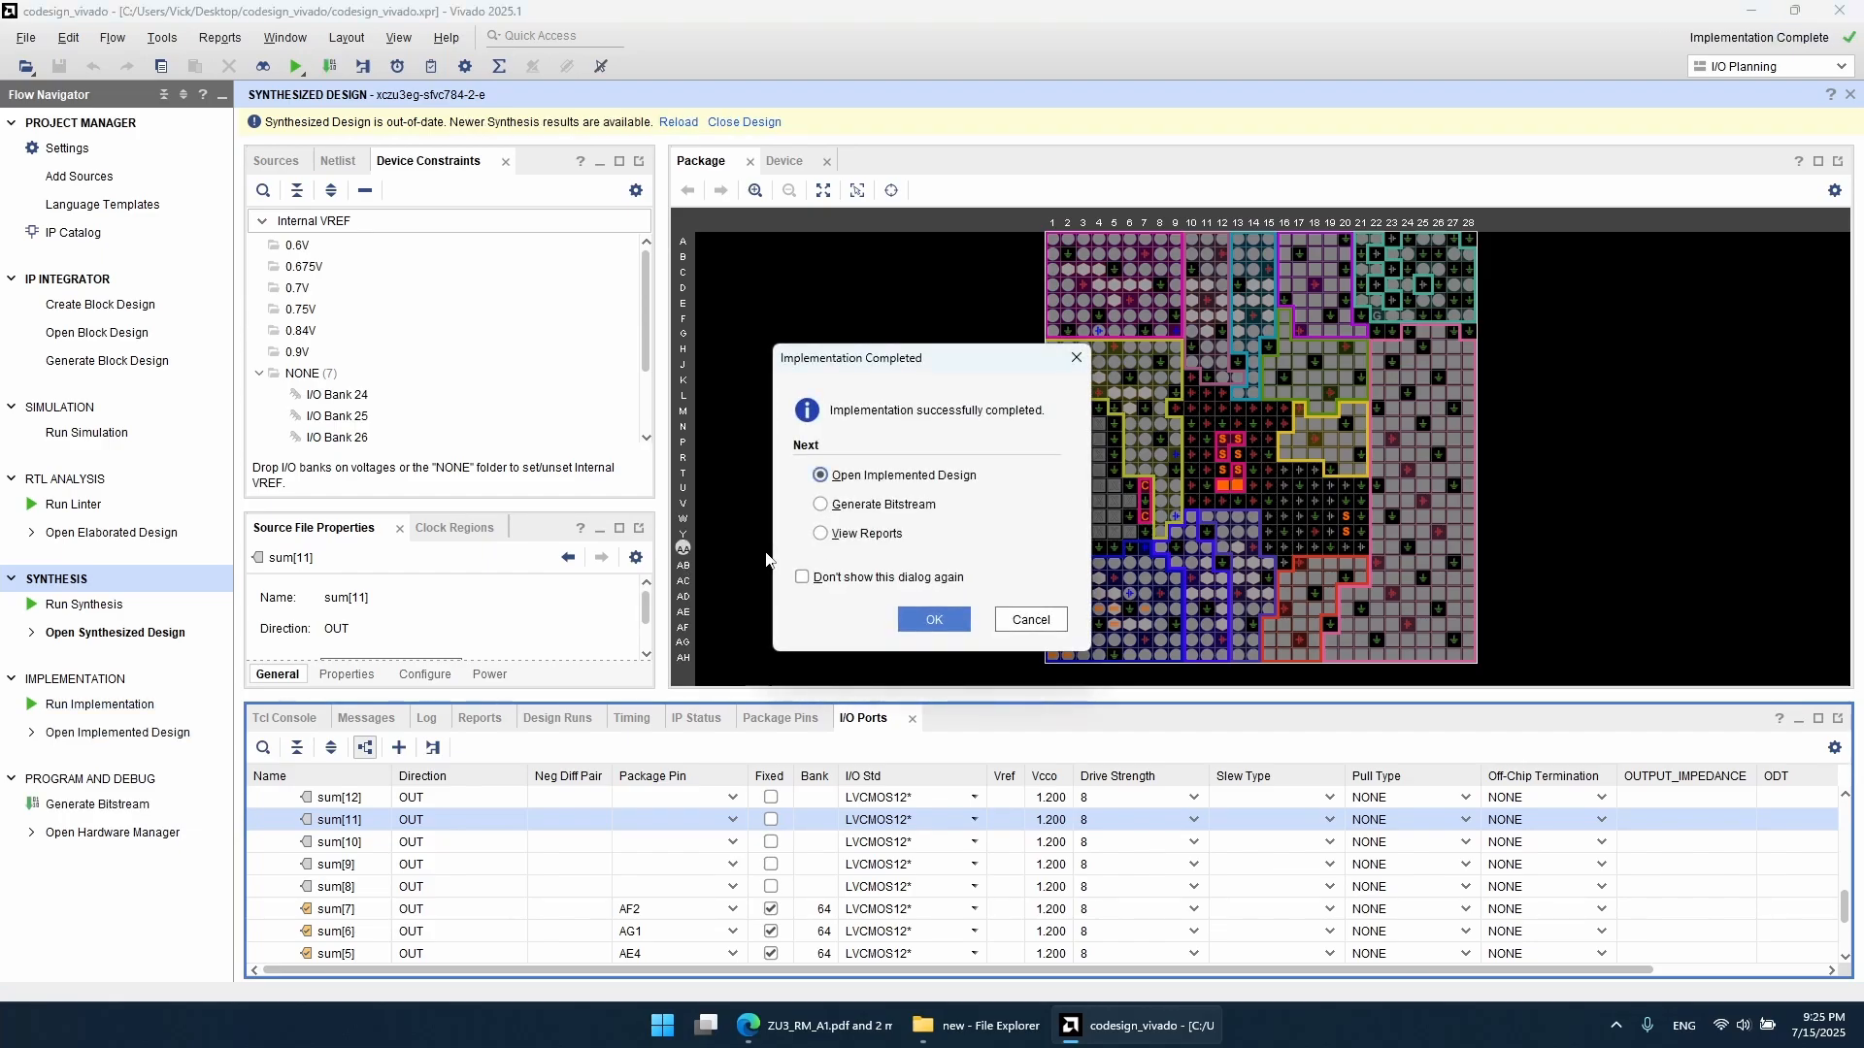
Step: Generate the bitstream from the completed implementation and dismiss the follow-up options
click(869, 504)
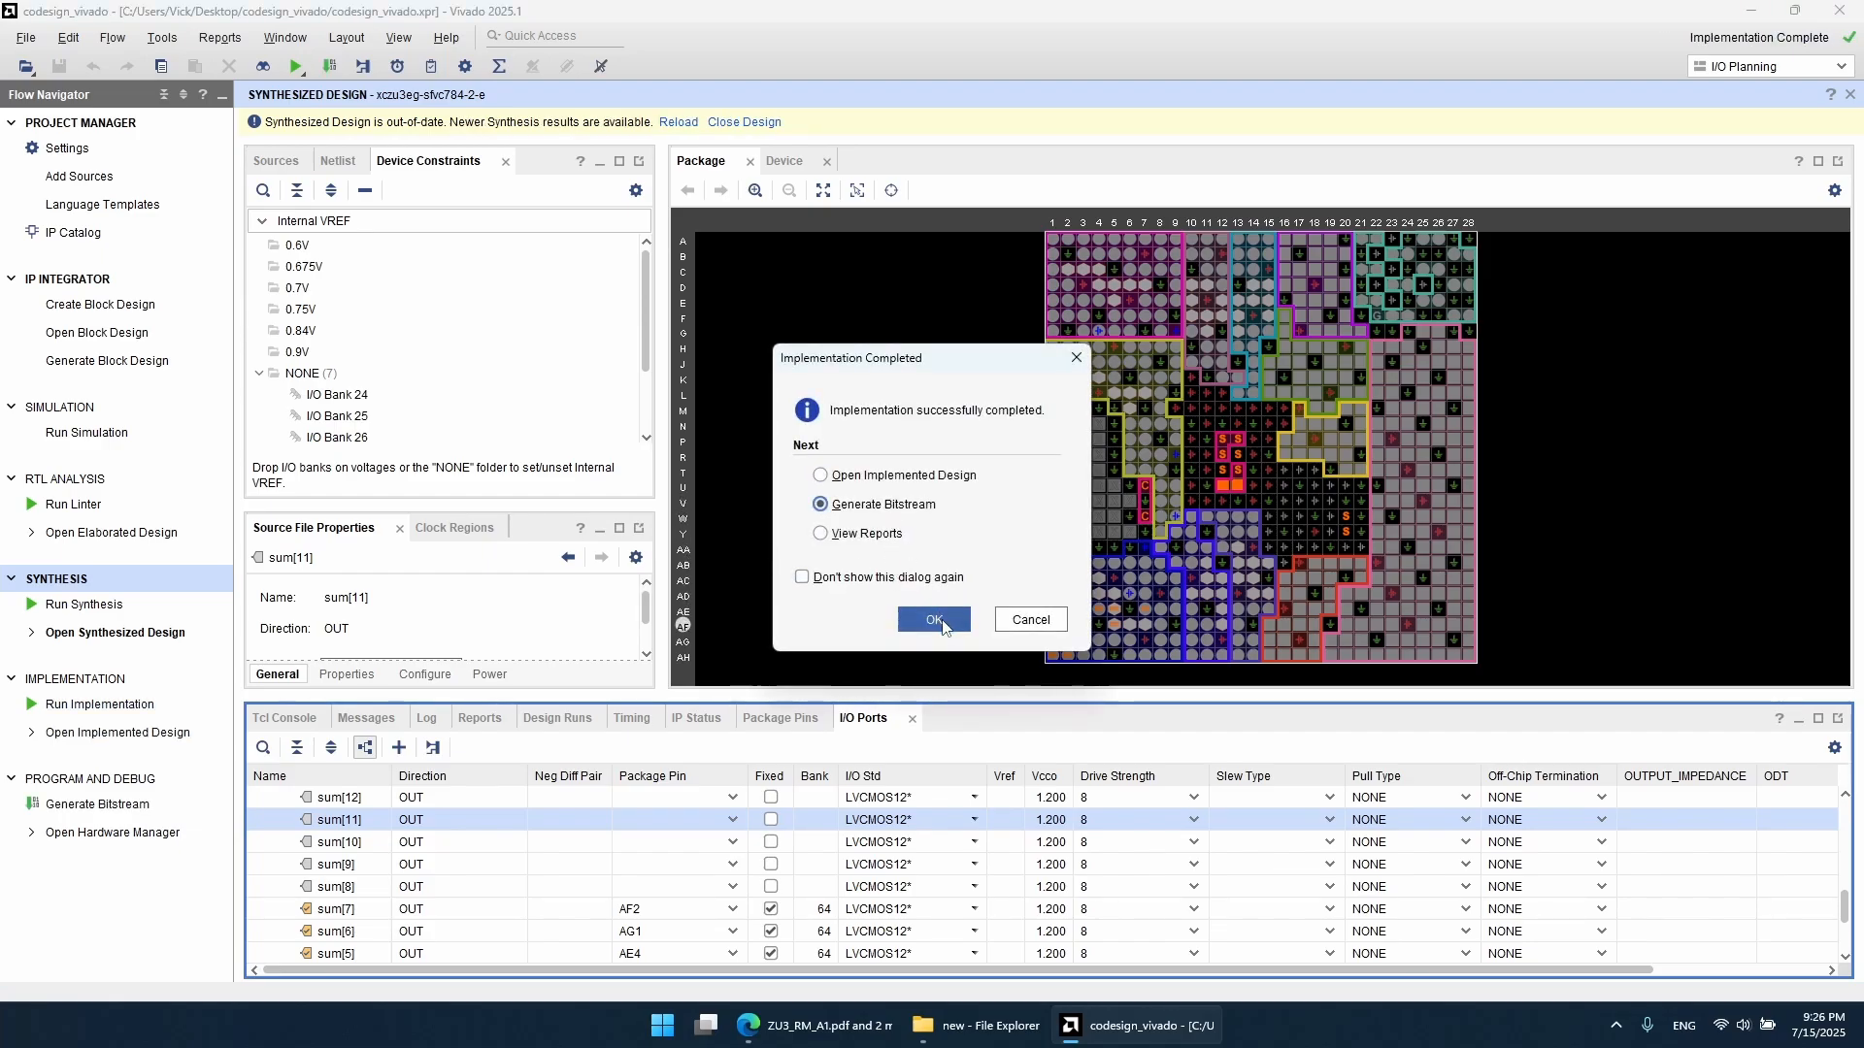
click(942, 621)
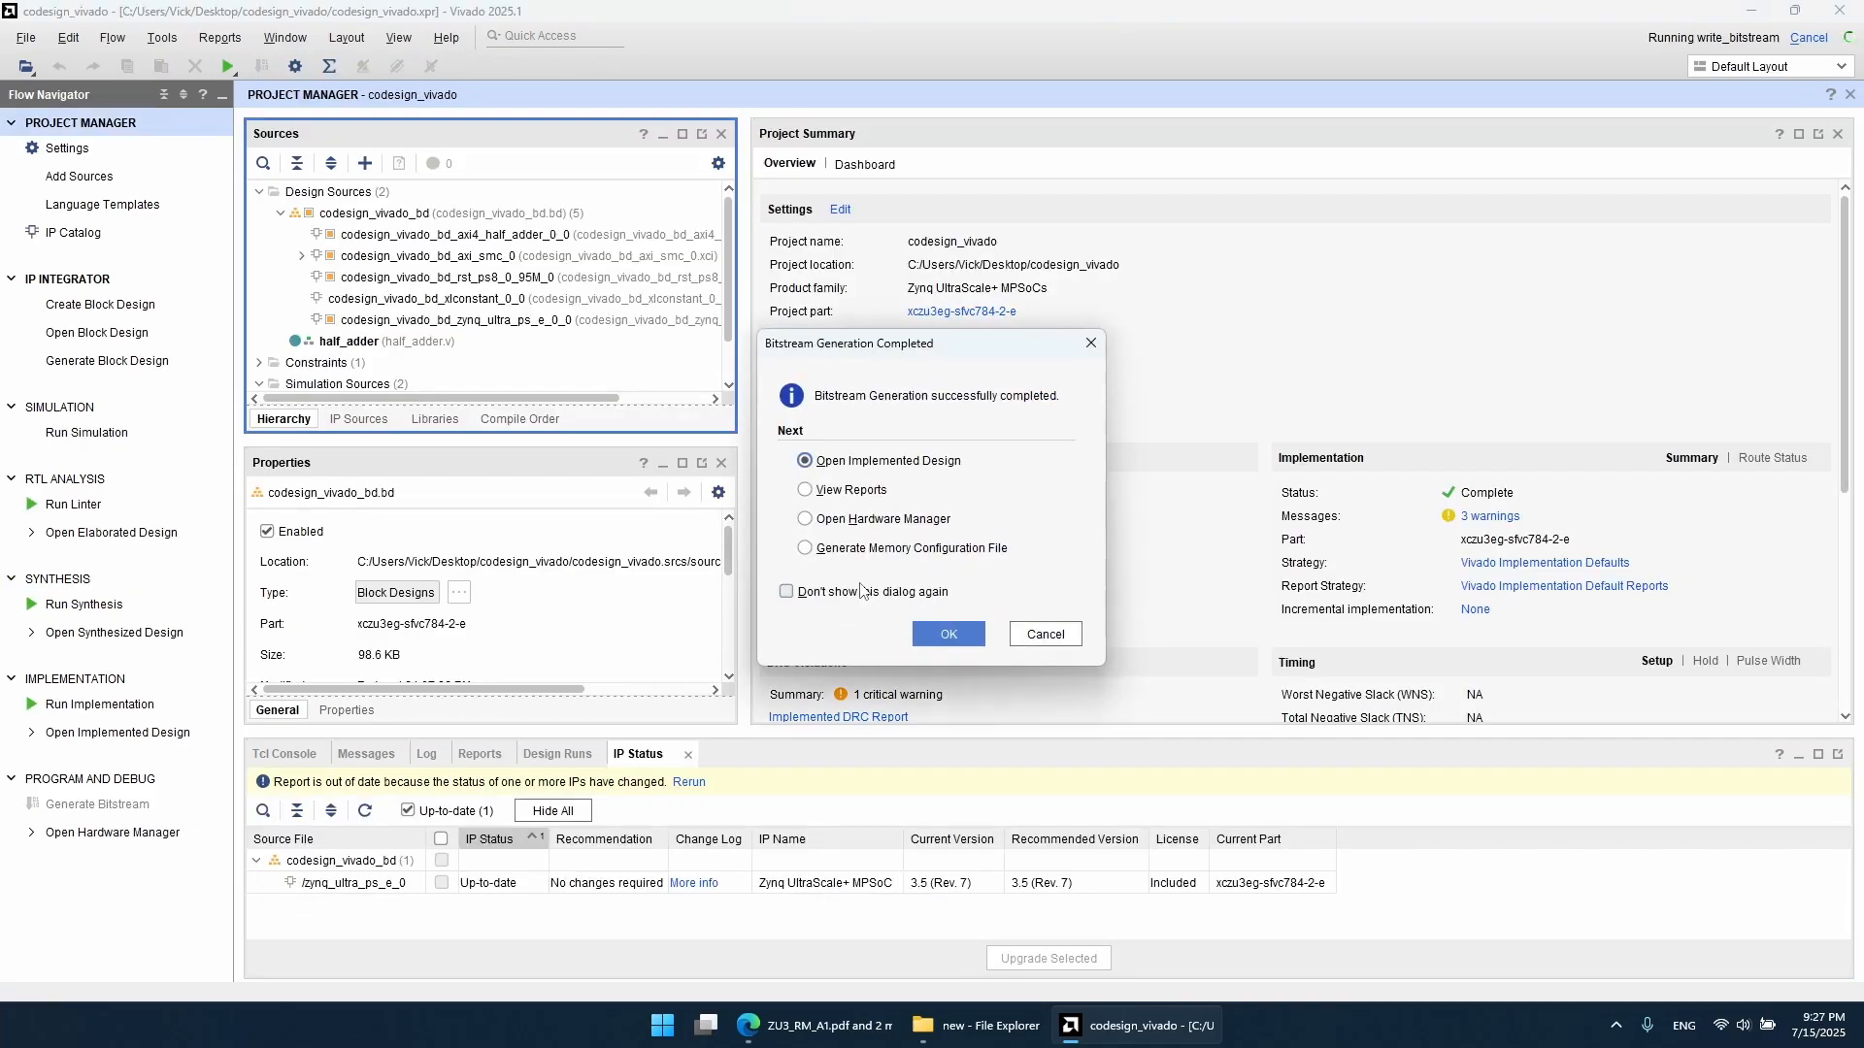
click(1045, 636)
Step: Try to export the hardware platform from the current project
click(27, 36)
mouse_move(116, 299)
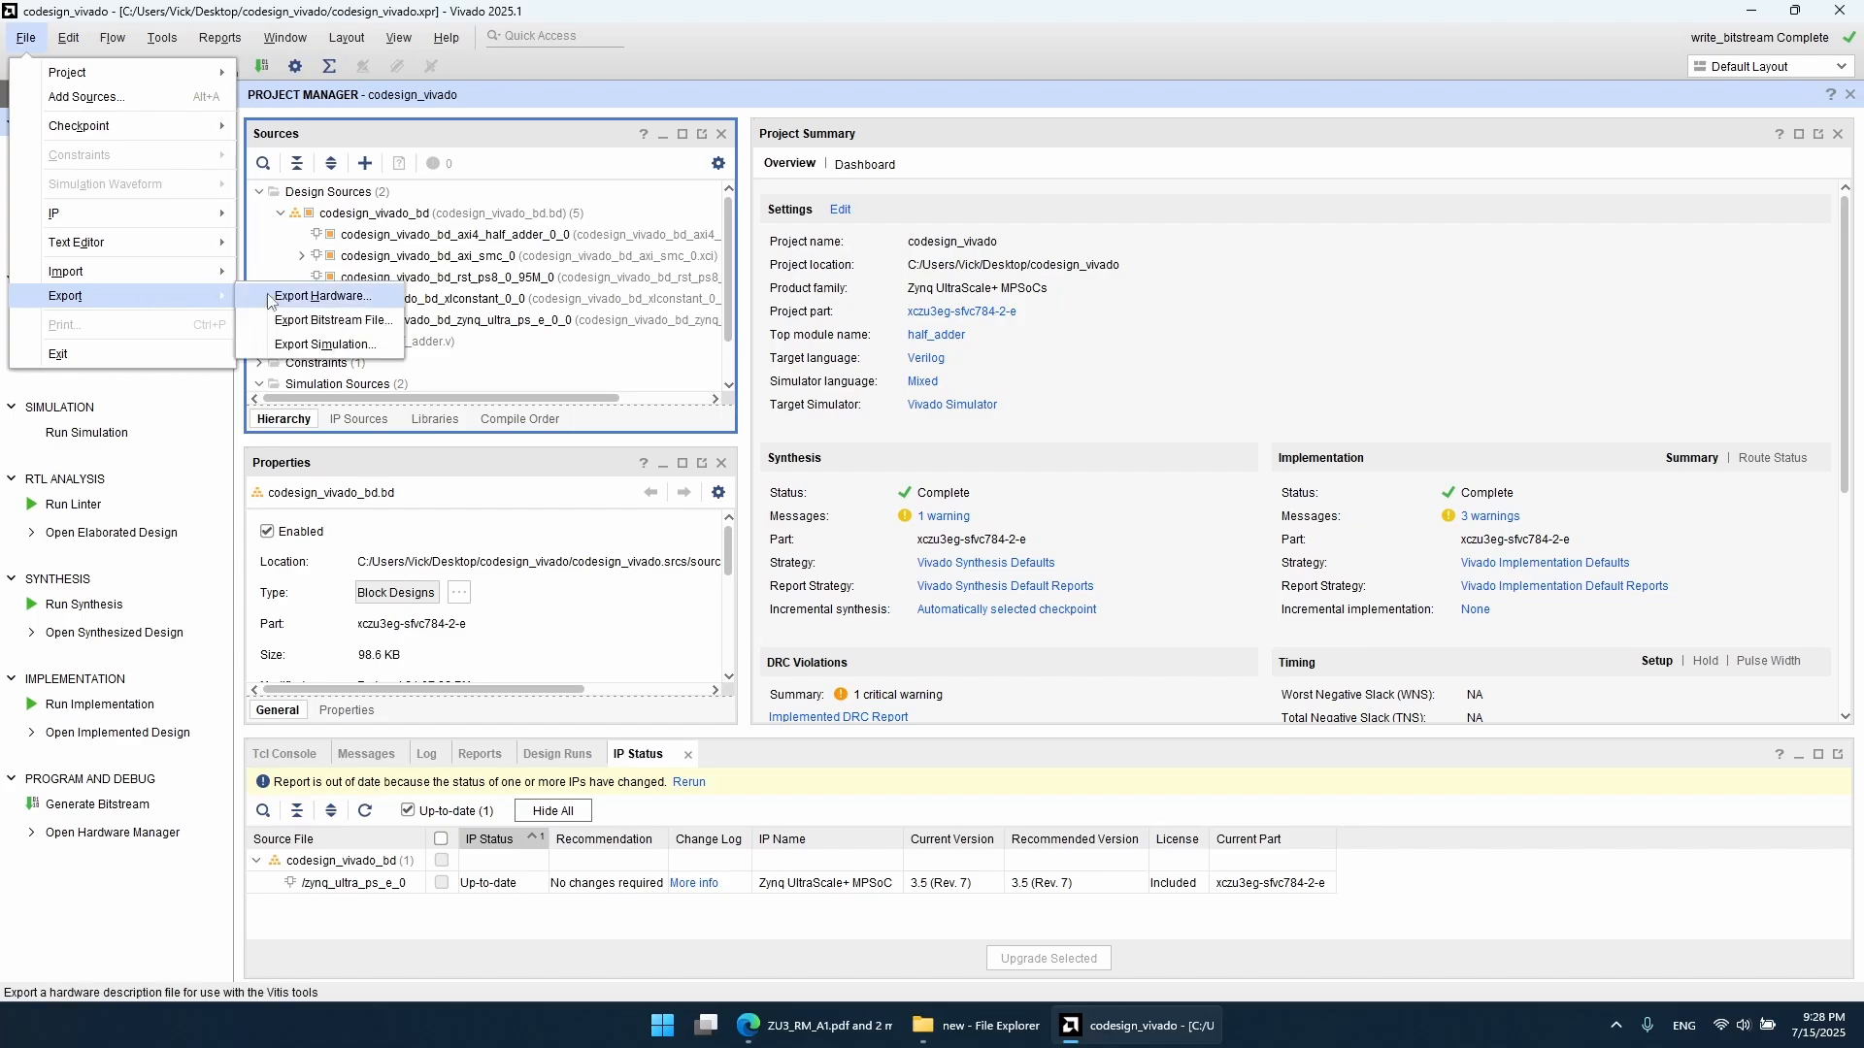
click(272, 300)
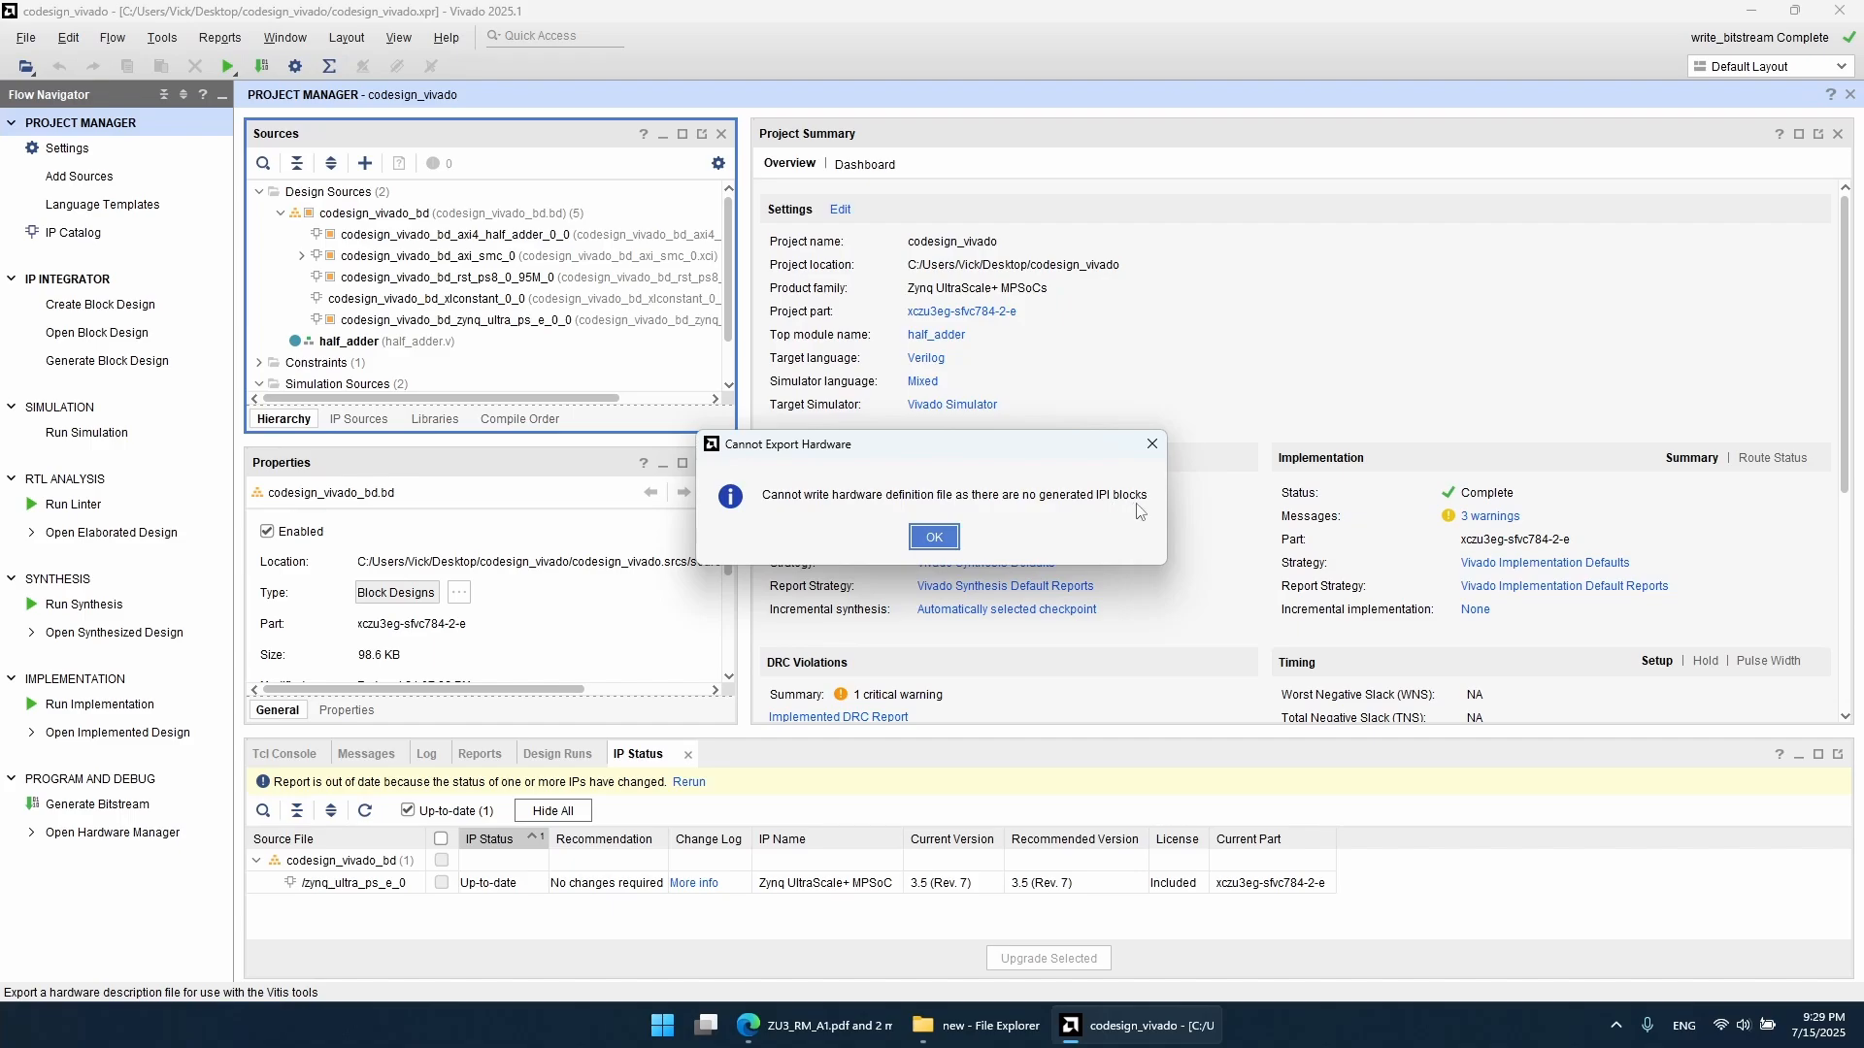
click(933, 539)
click(934, 539)
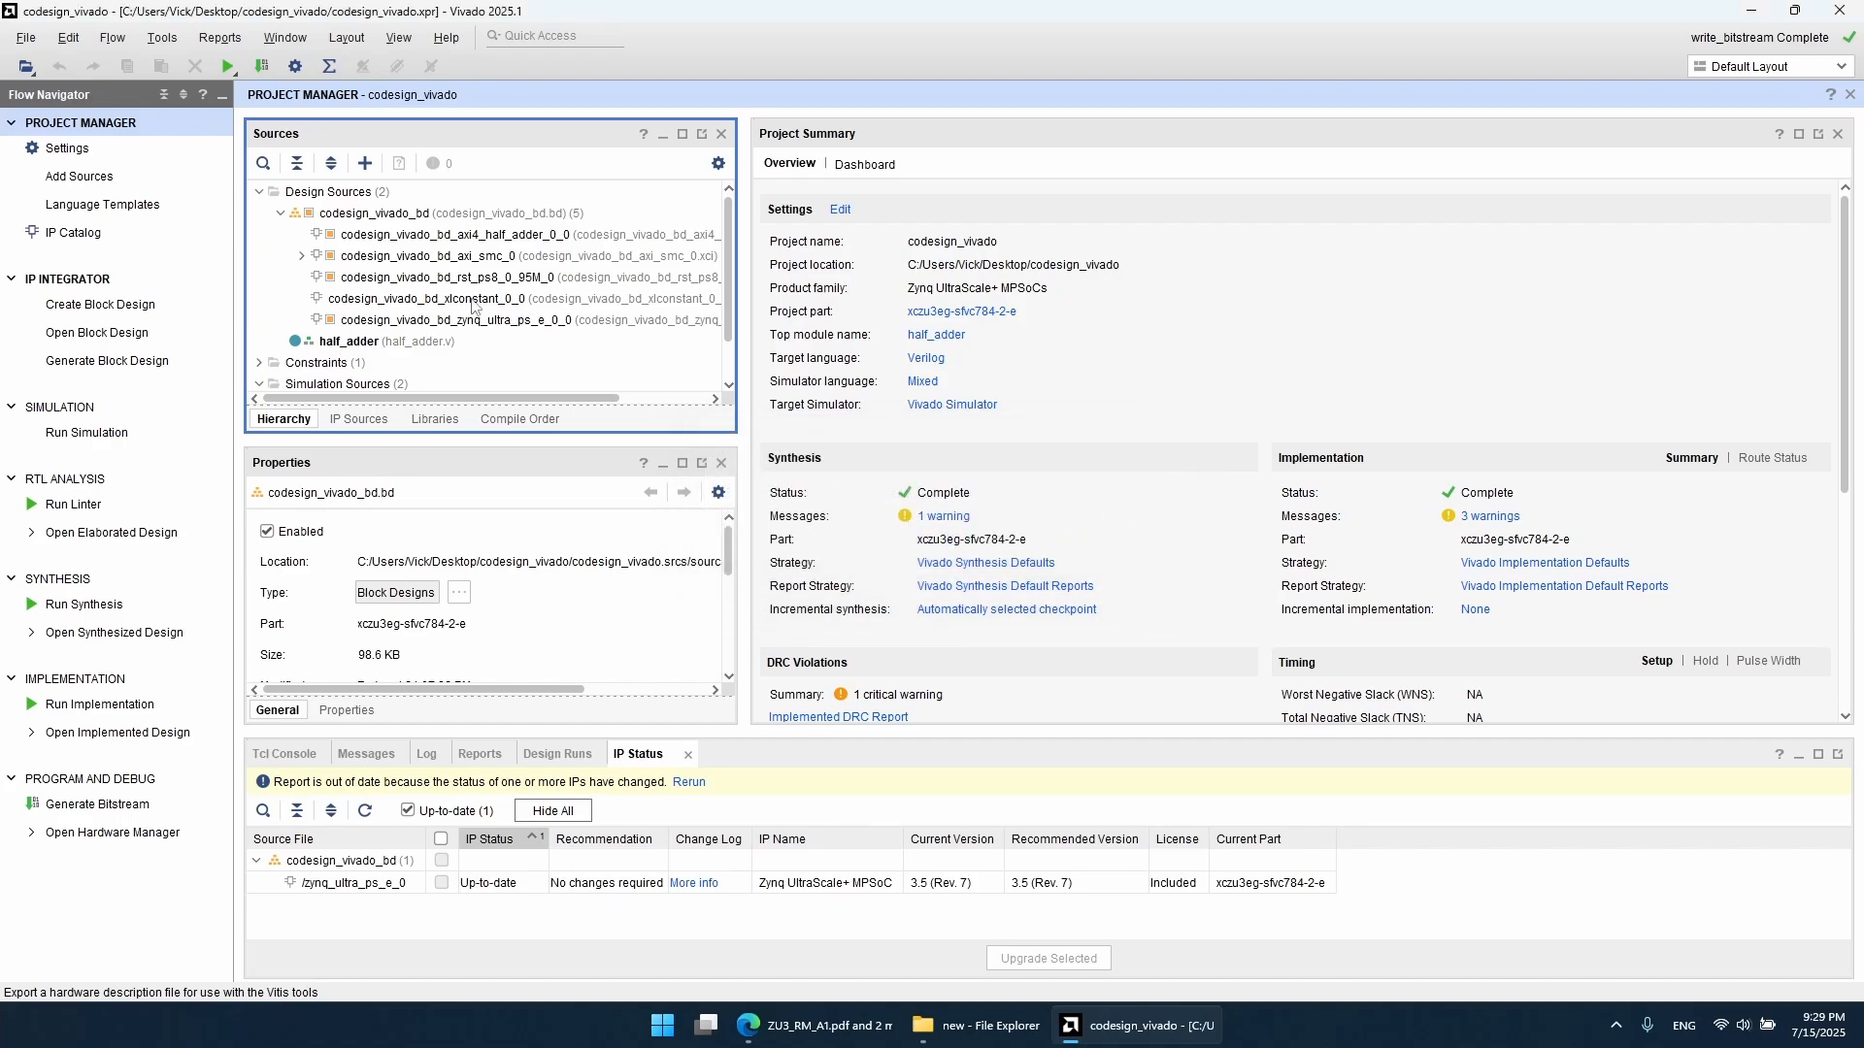
Step: Create an HDL wrapper for the codesign_vivado_bd block design, letting Vivado manage and auto-update it
click(405, 218)
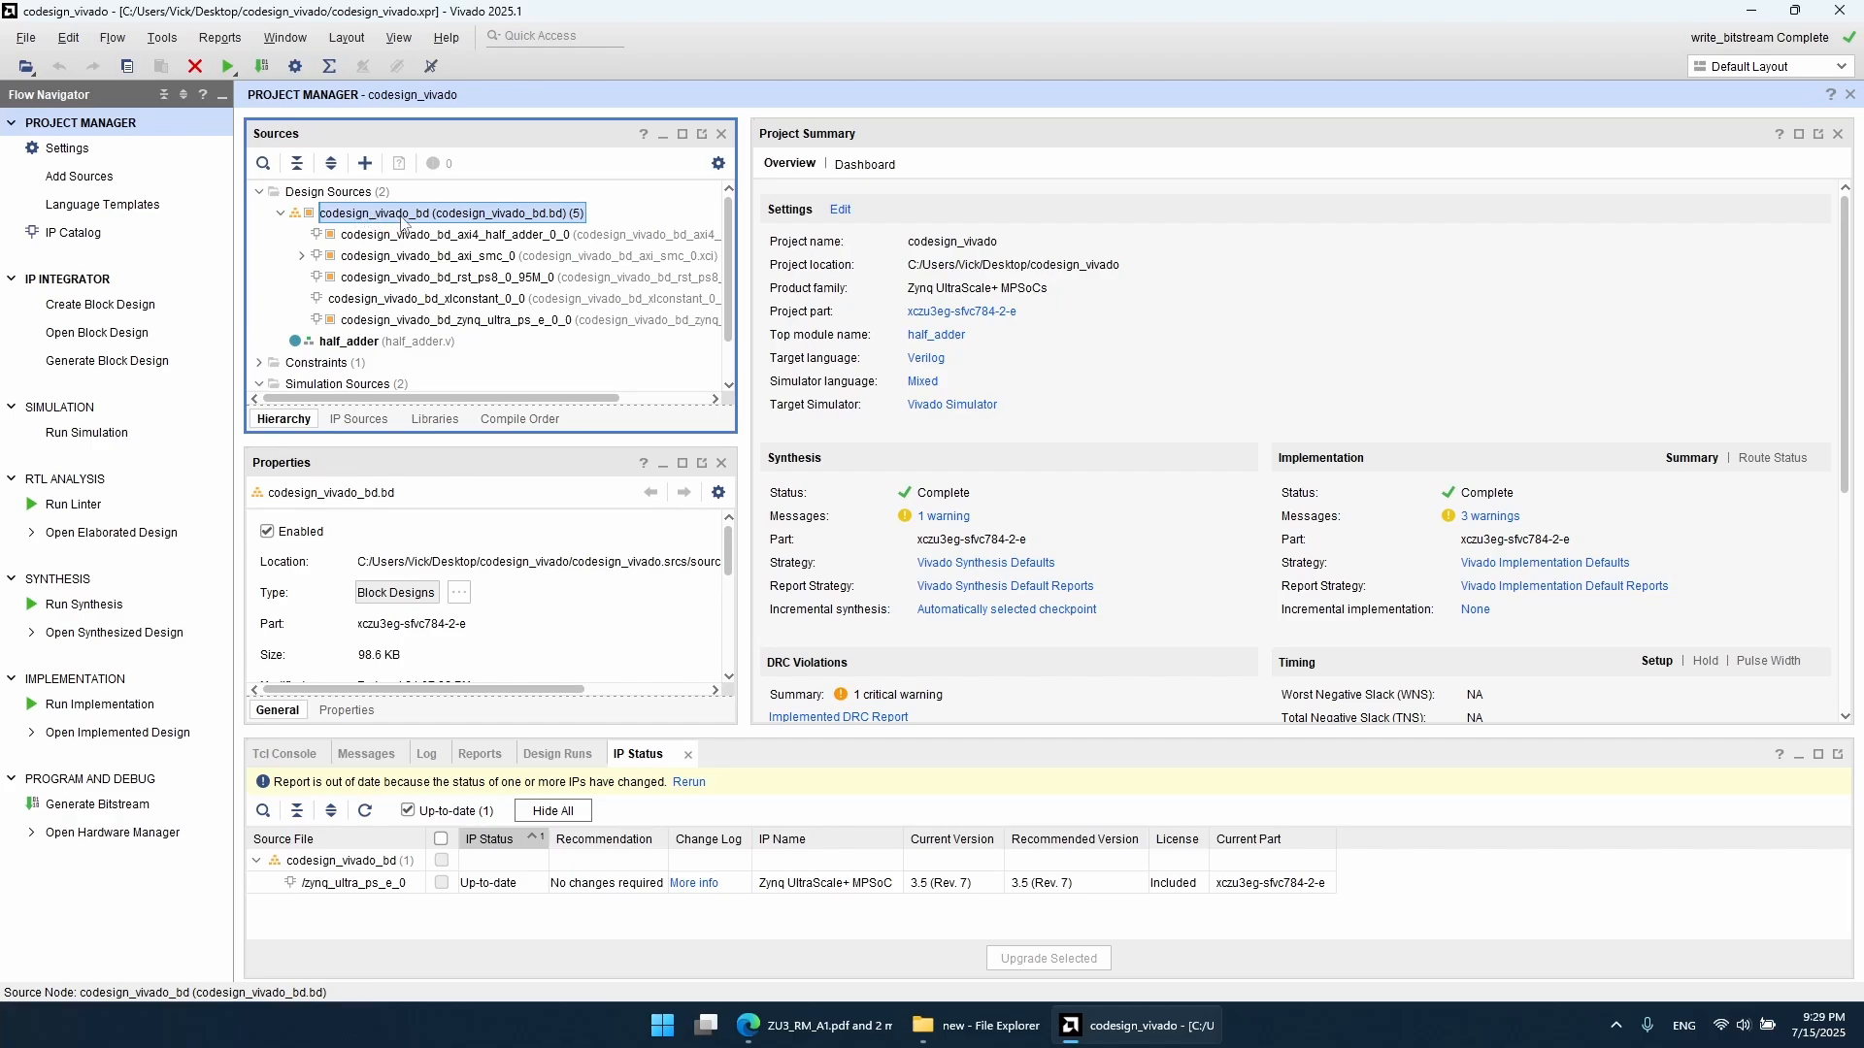
right_click(391, 220)
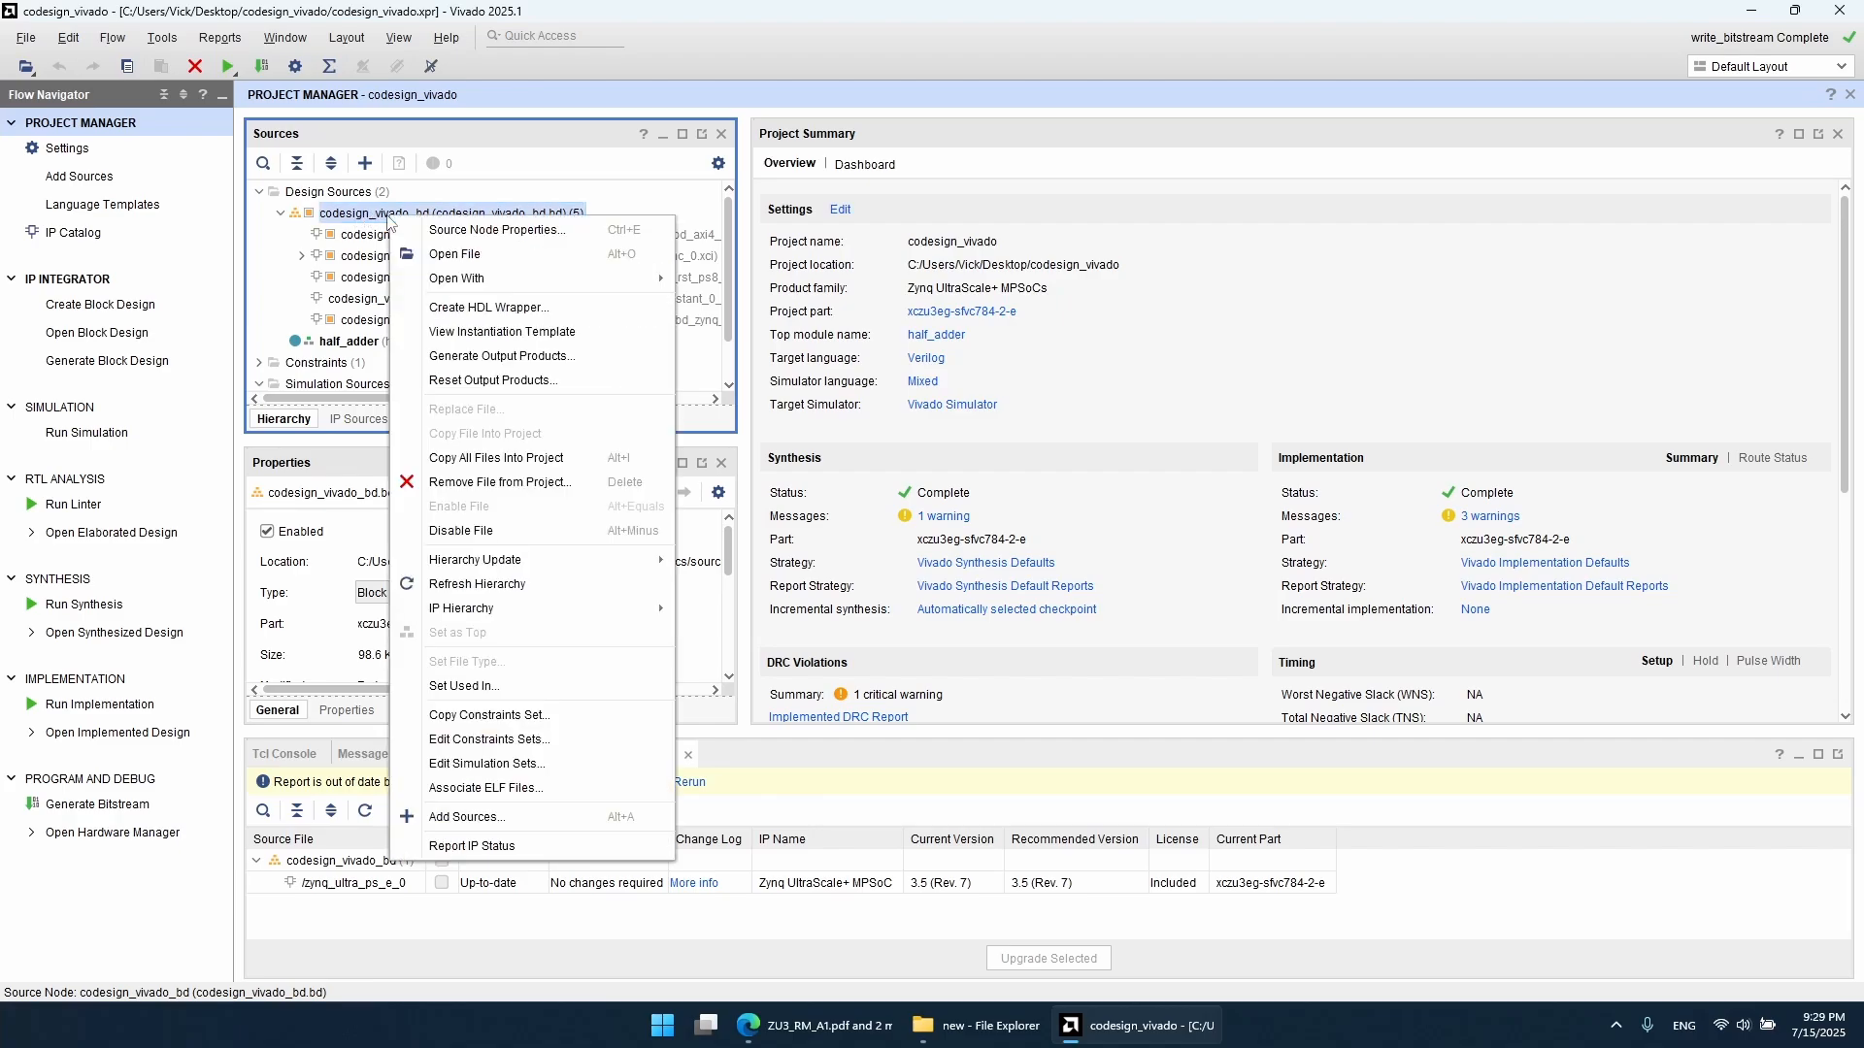
click(522, 309)
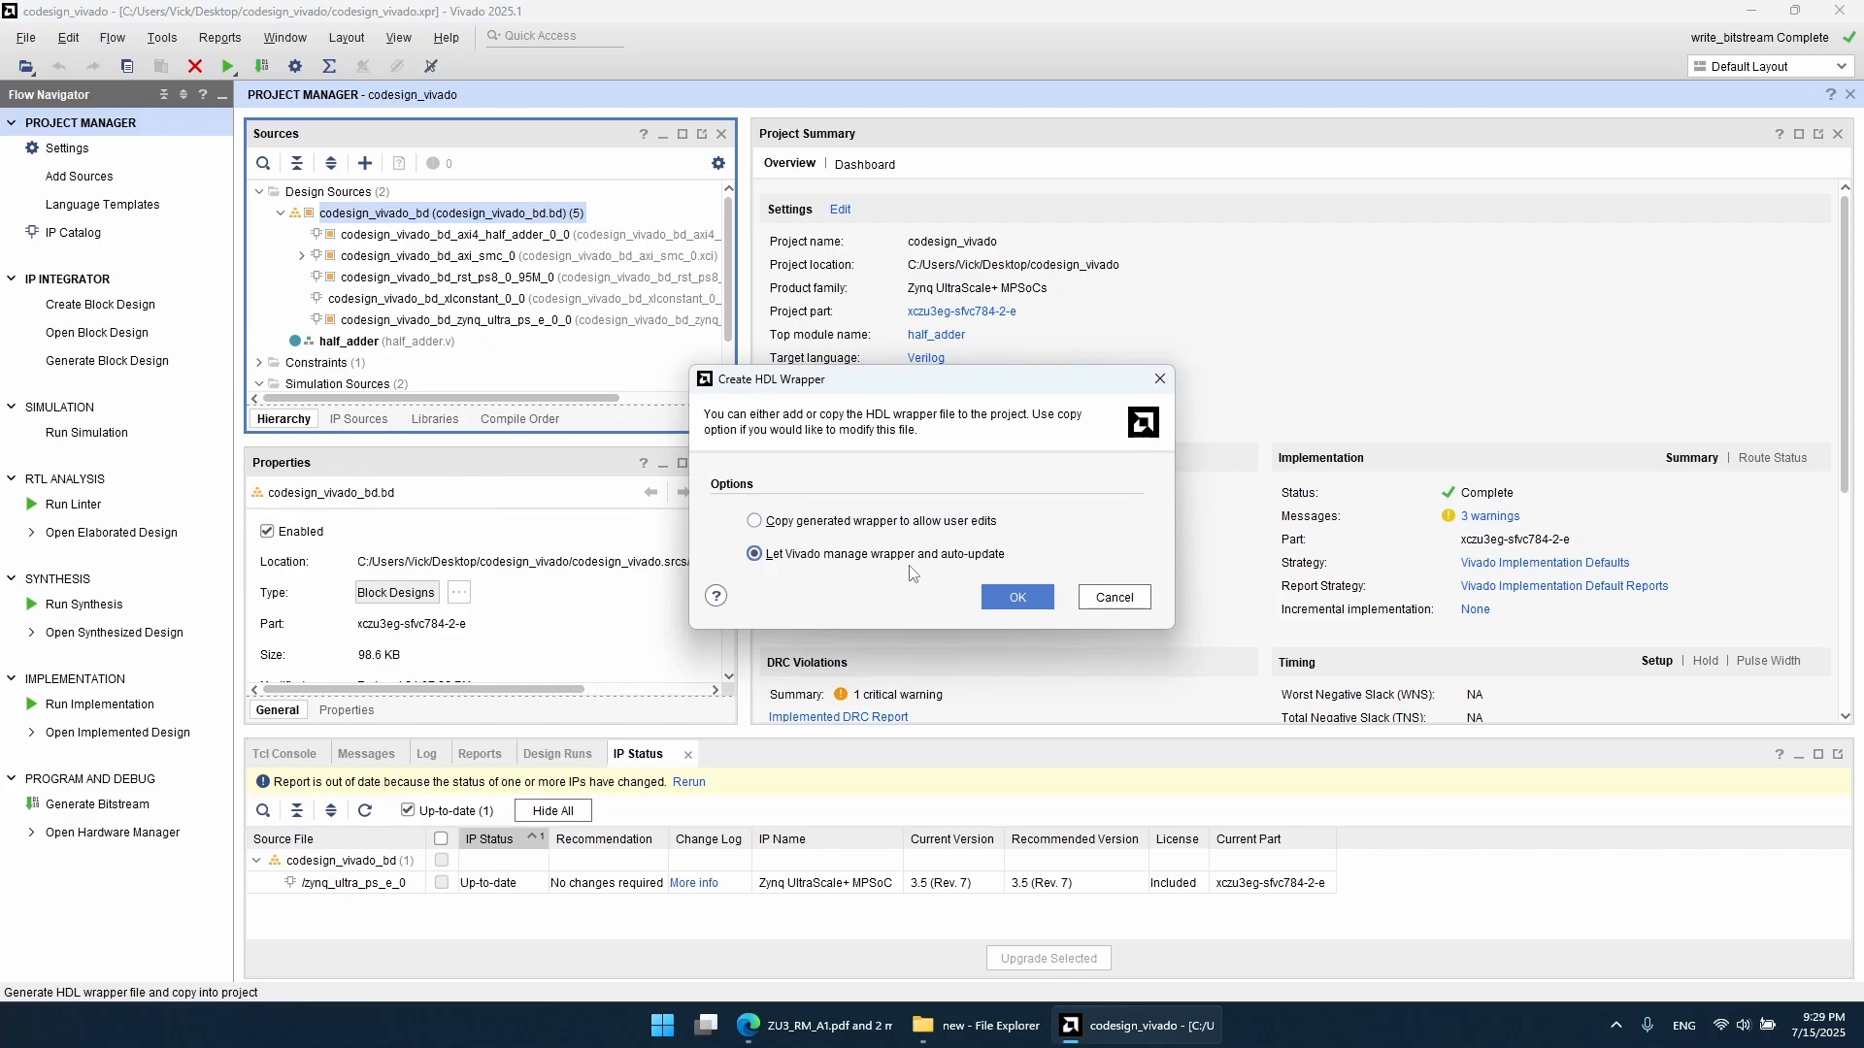
click(1019, 598)
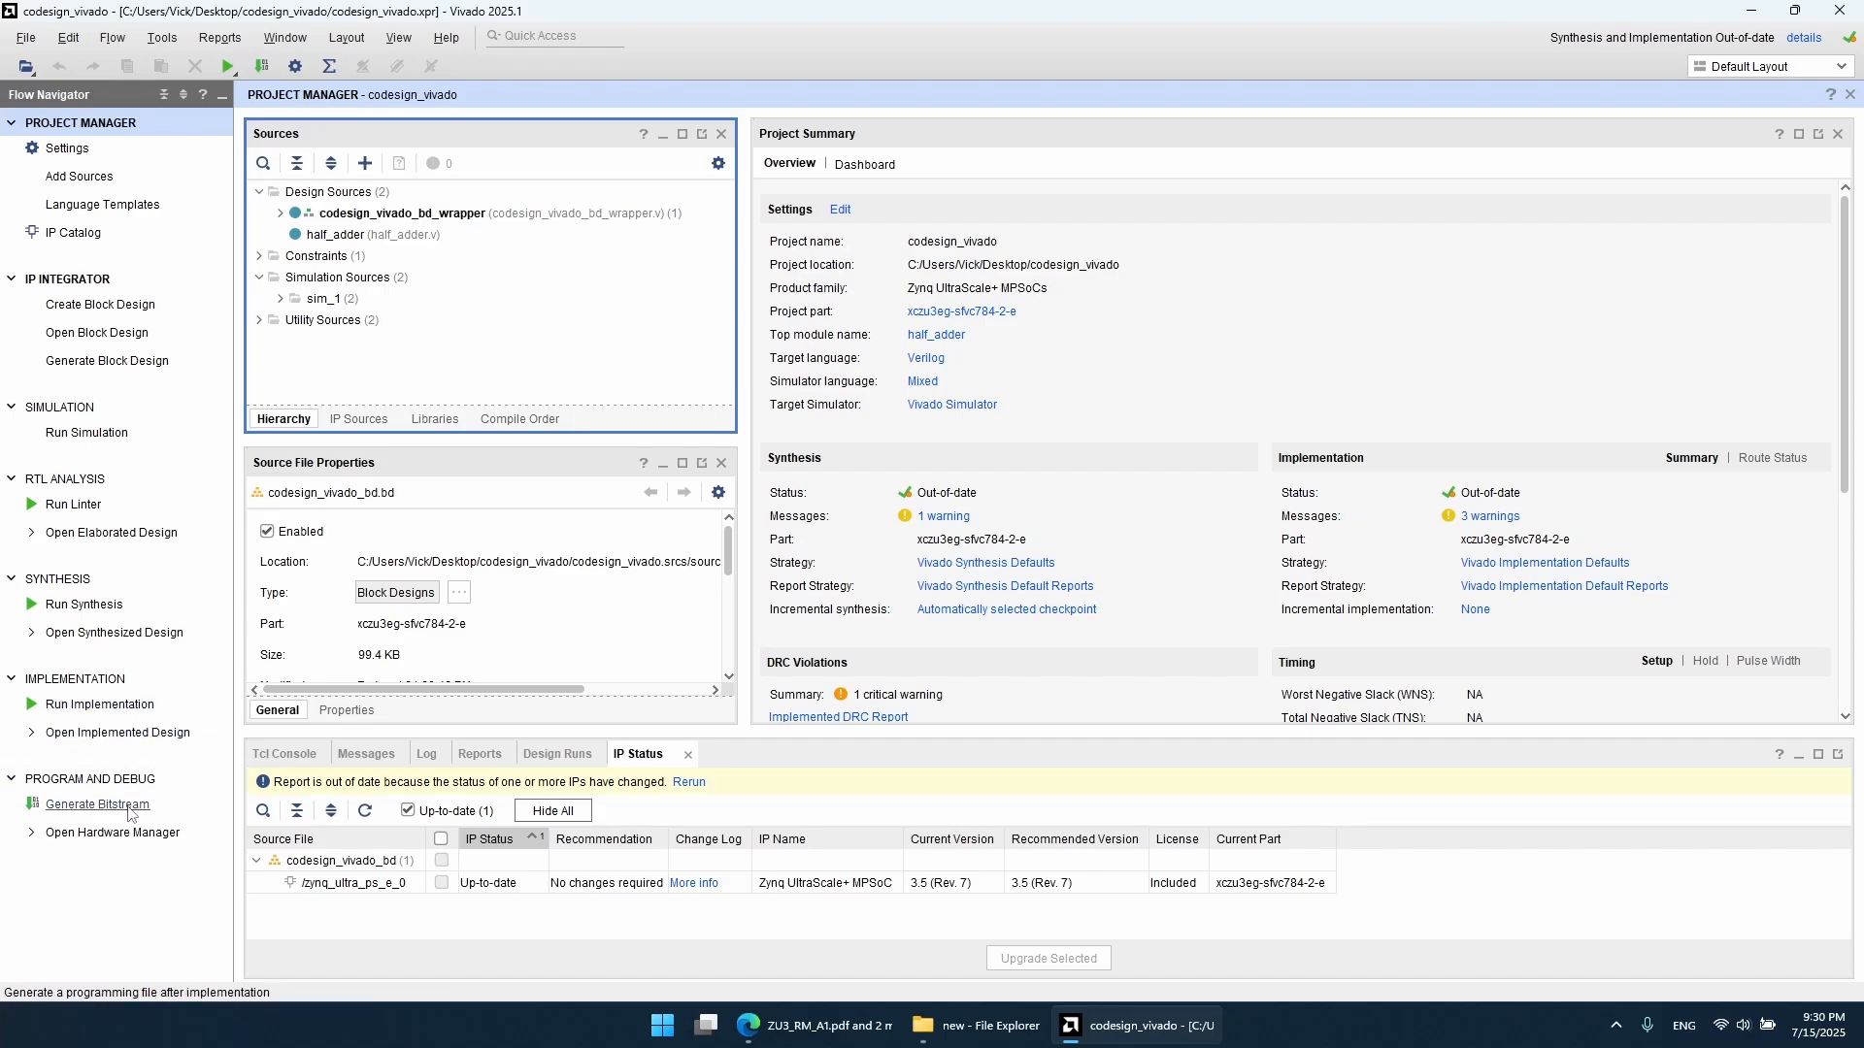
Step: Generate the bitstream for the wrapped design, launching synthesis and implementation first, and dismiss the follow-up options
click(98, 804)
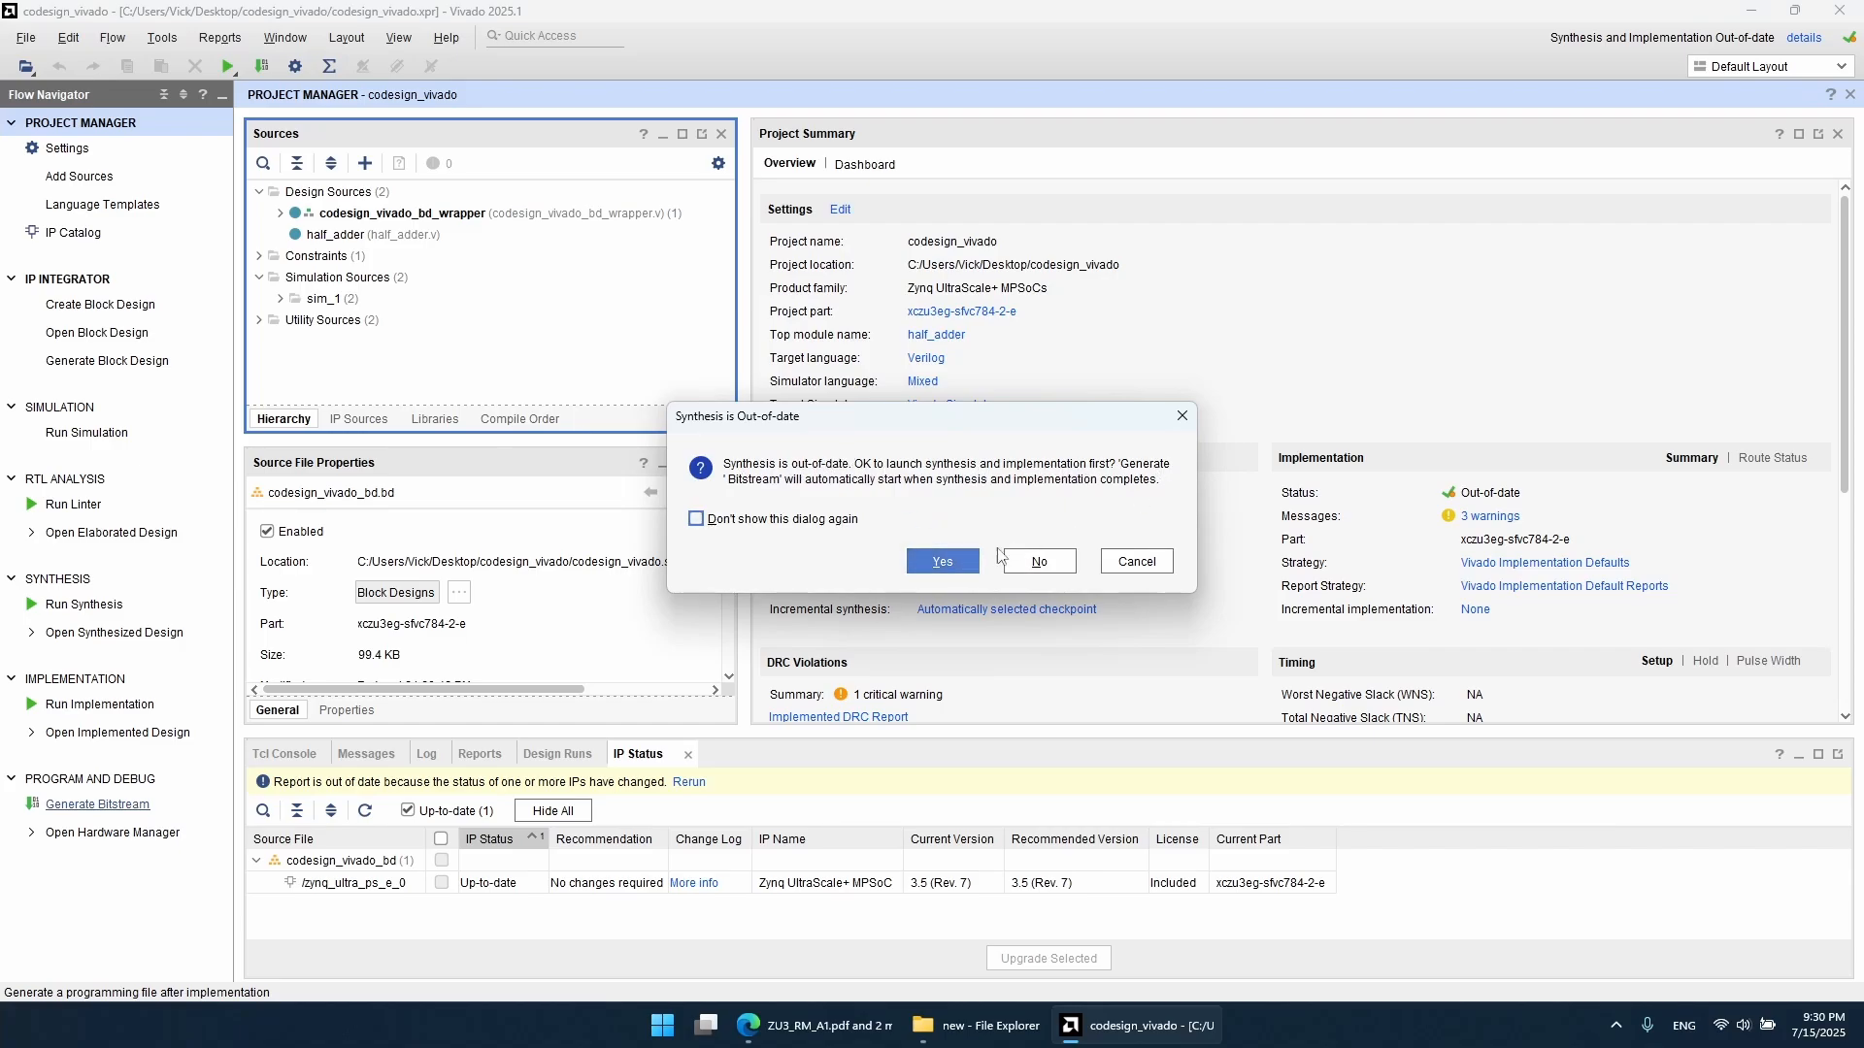
click(958, 564)
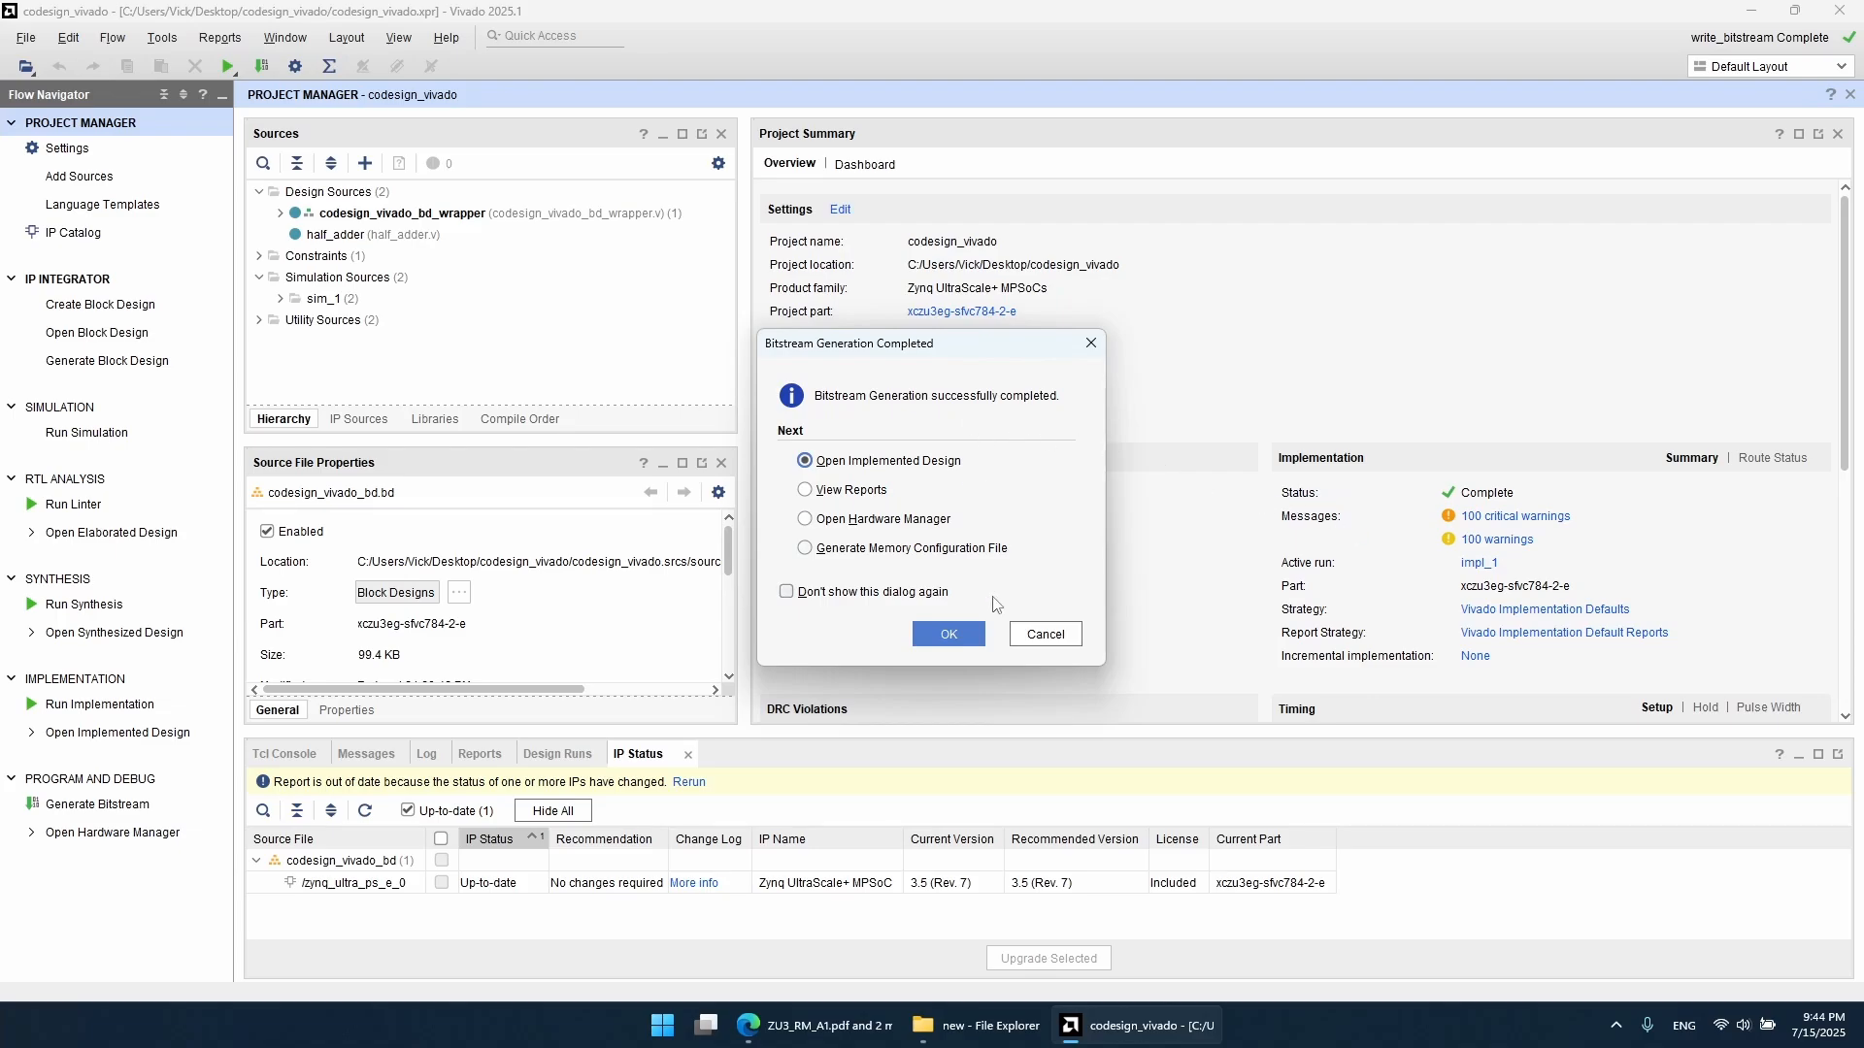
click(1045, 634)
Step: Export the hardware platform with the bitstream included, as codesign_vivado_bd_wrapper in the codesign_vivado project folder
click(21, 43)
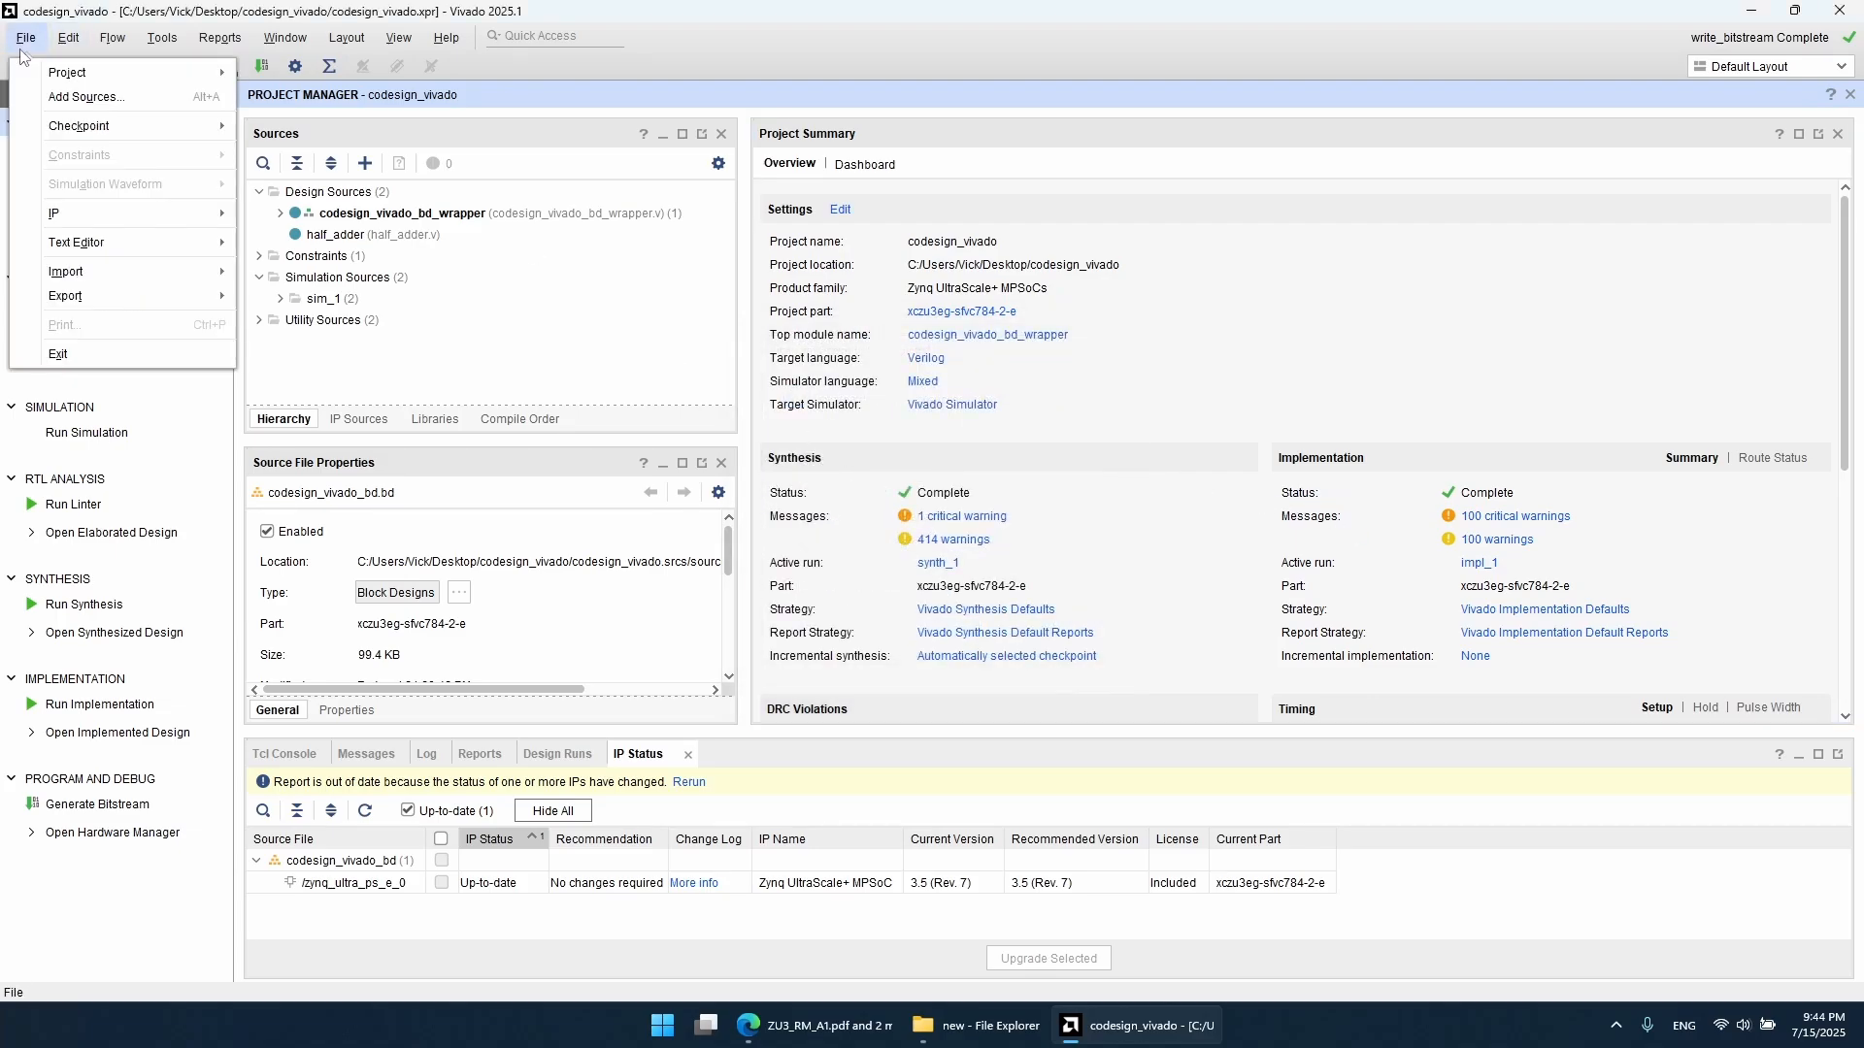
mouse_move(114, 296)
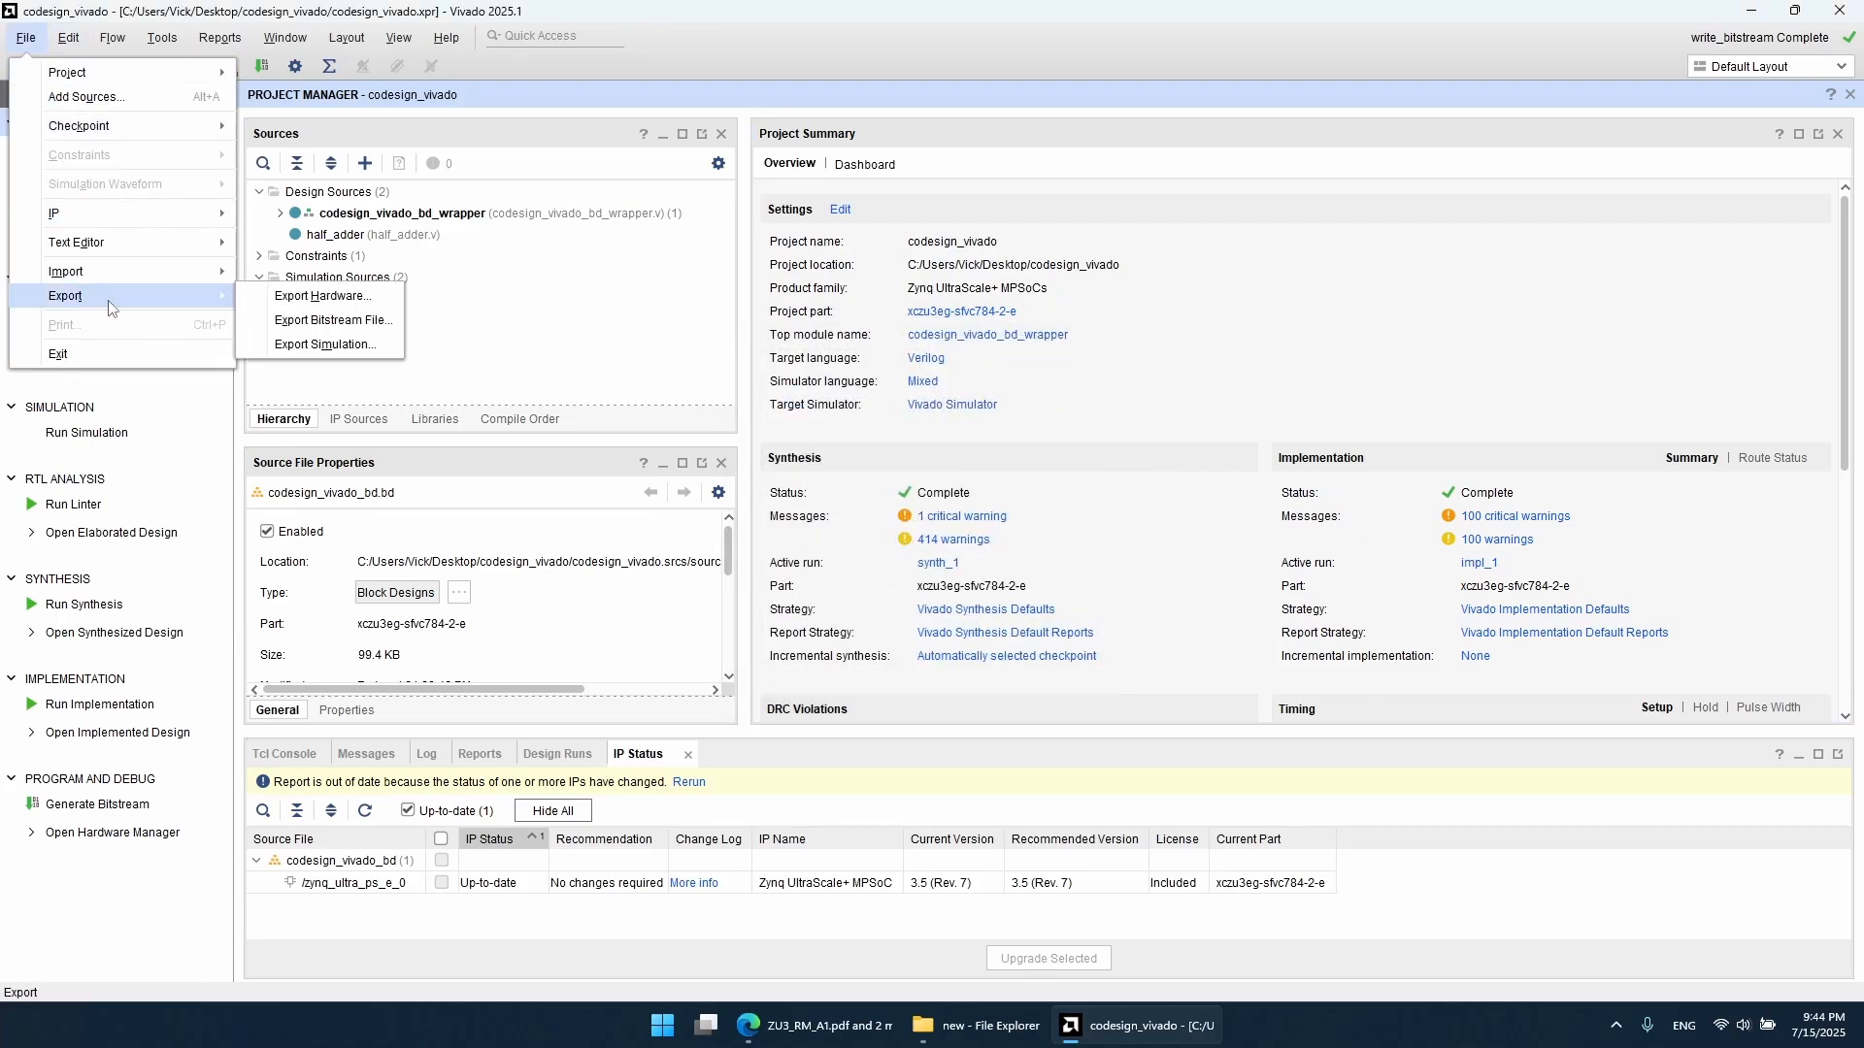
click(273, 301)
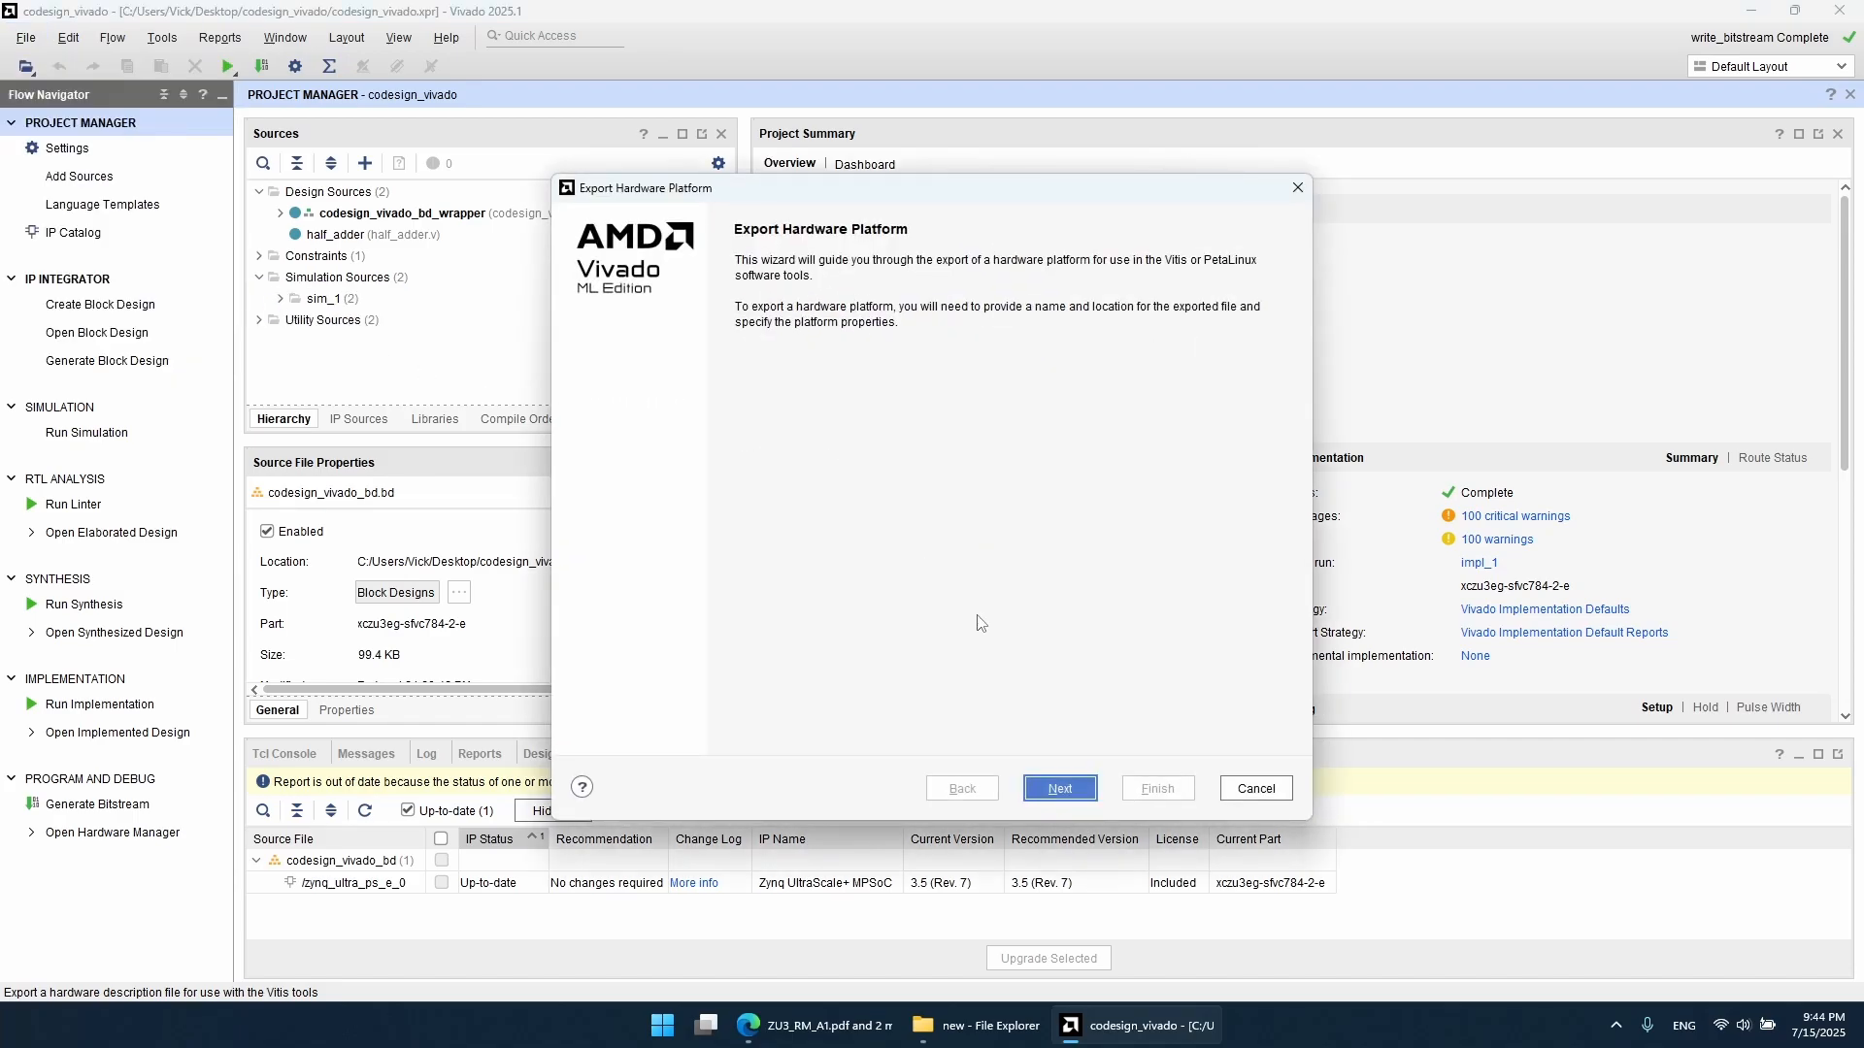
click(1044, 798)
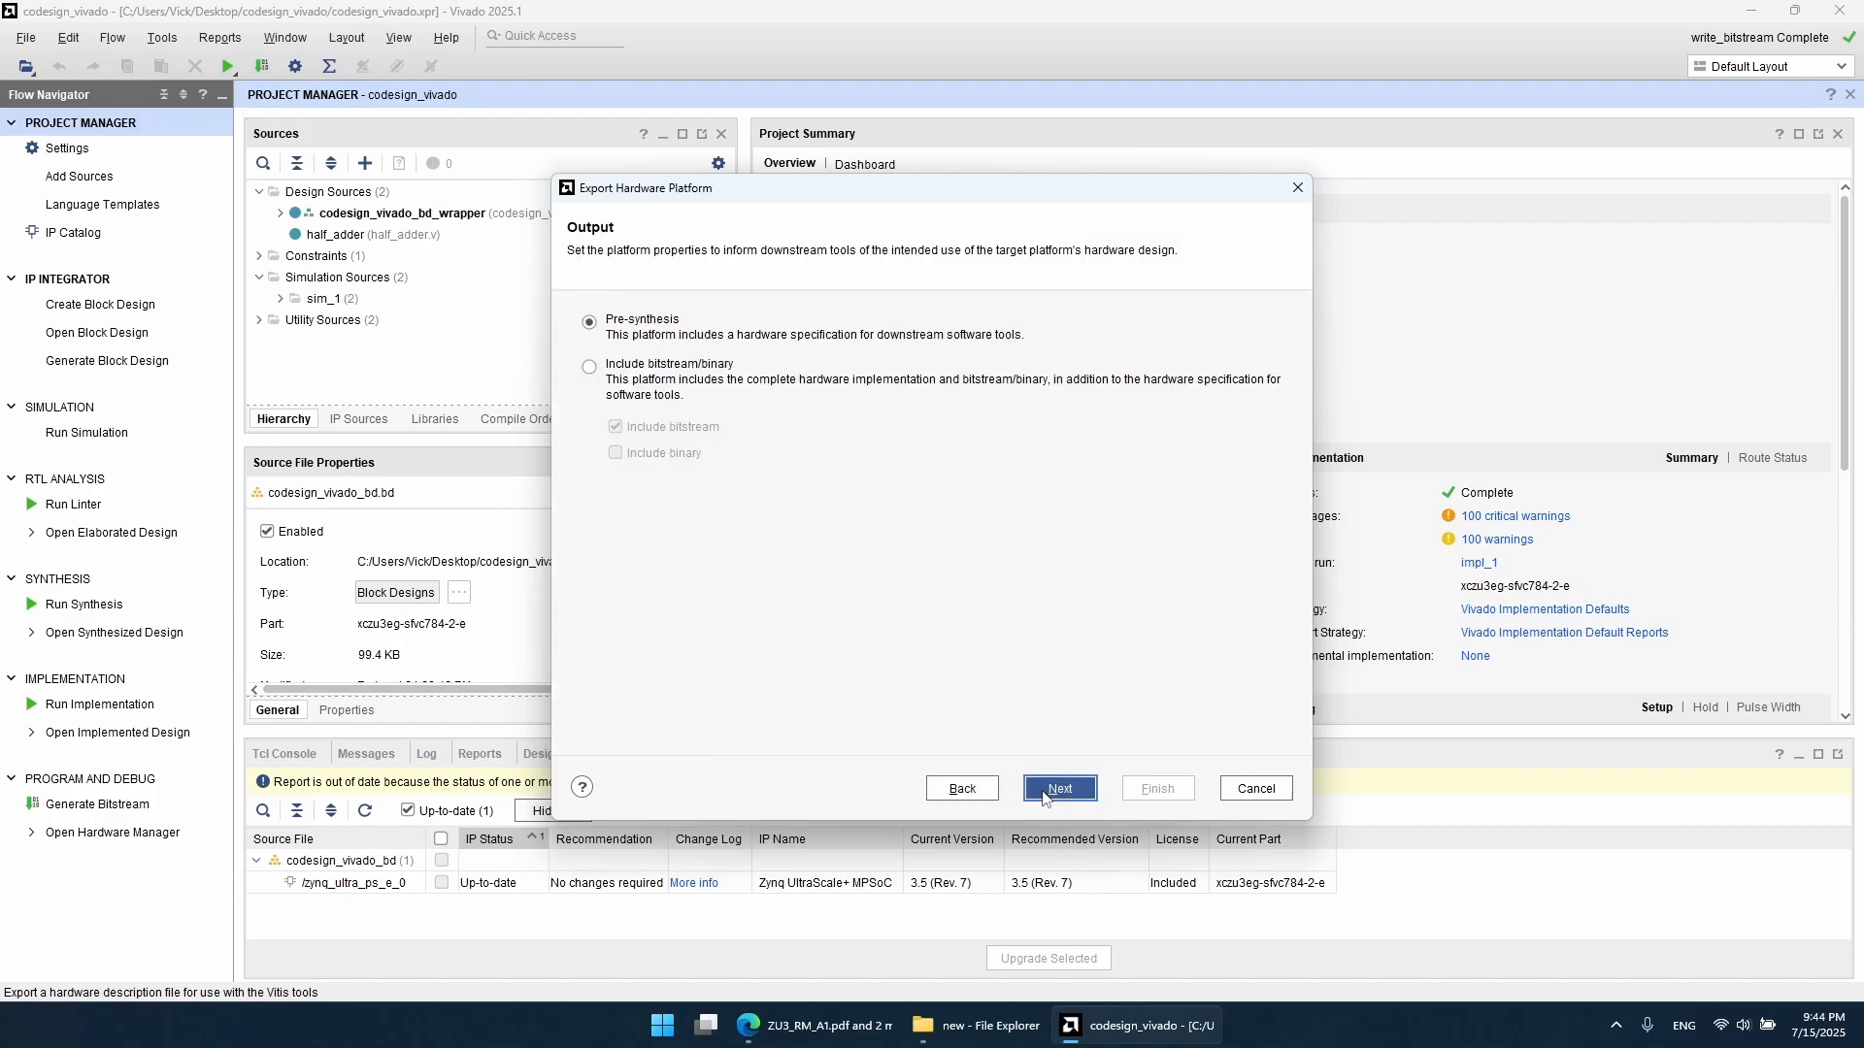
click(703, 376)
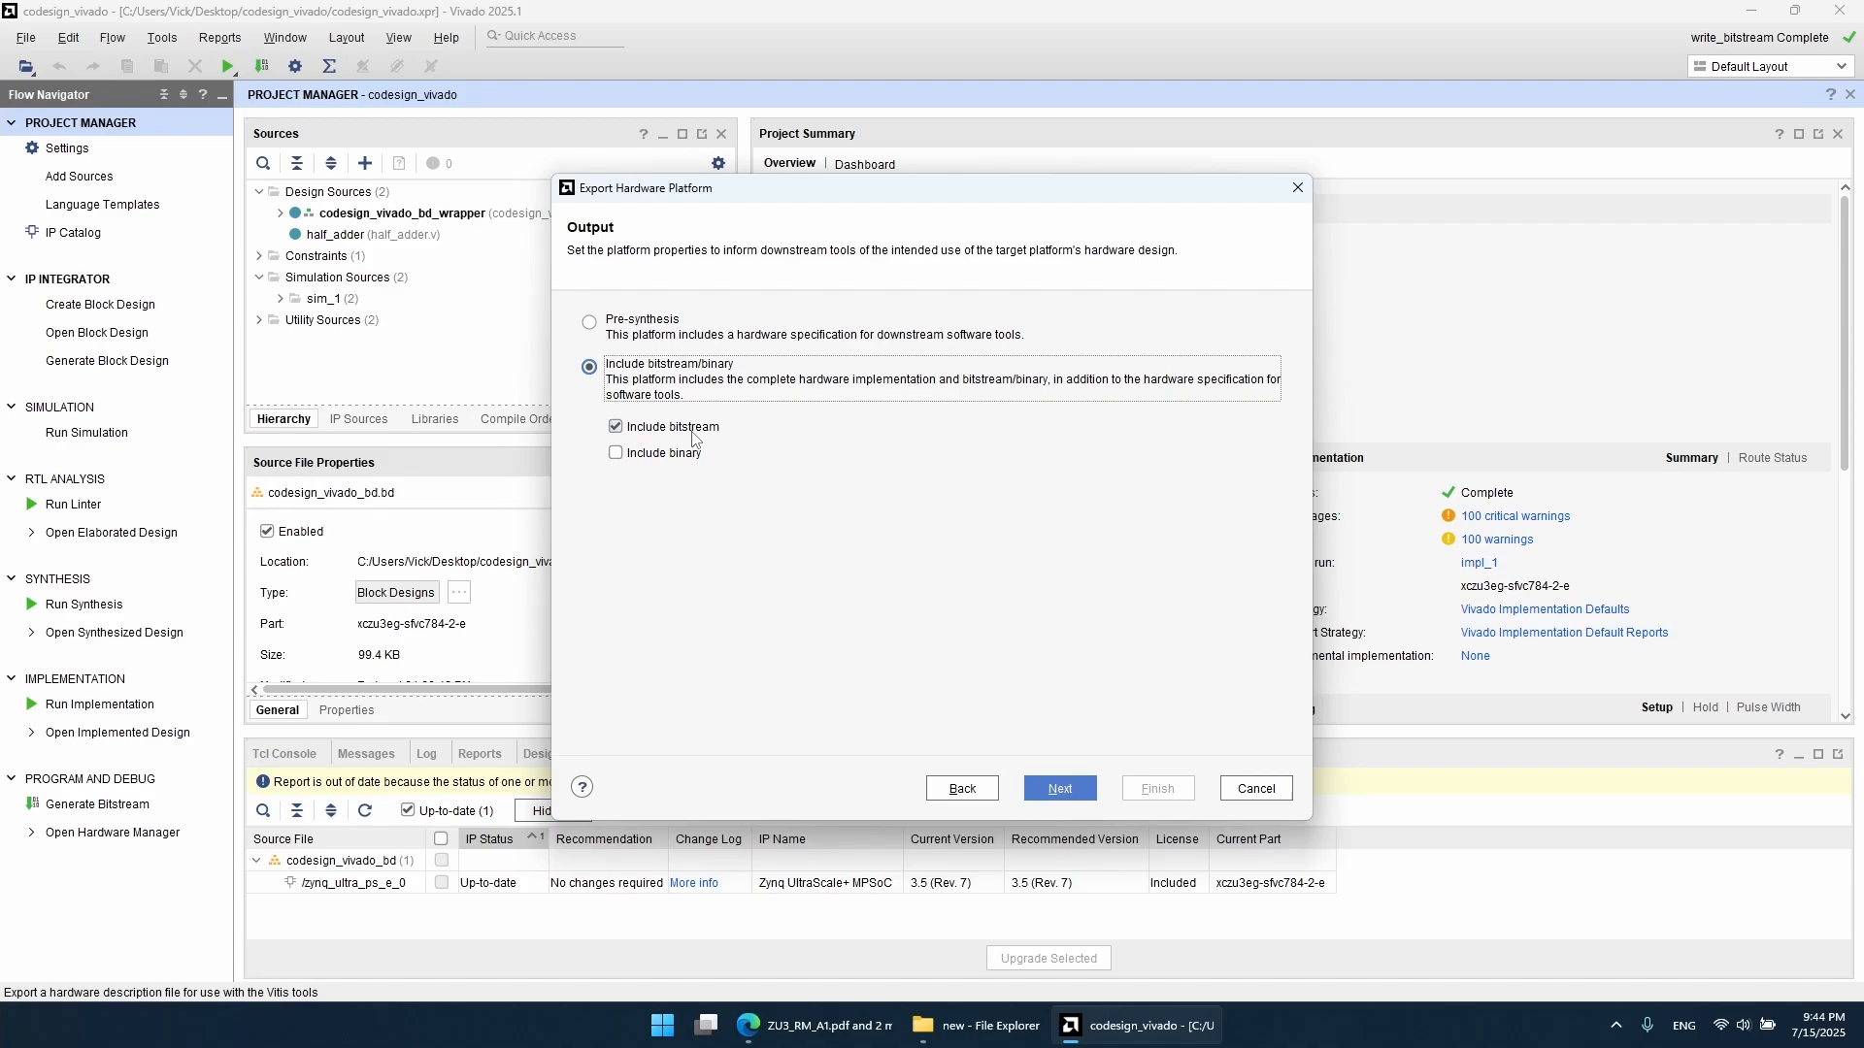
click(1059, 789)
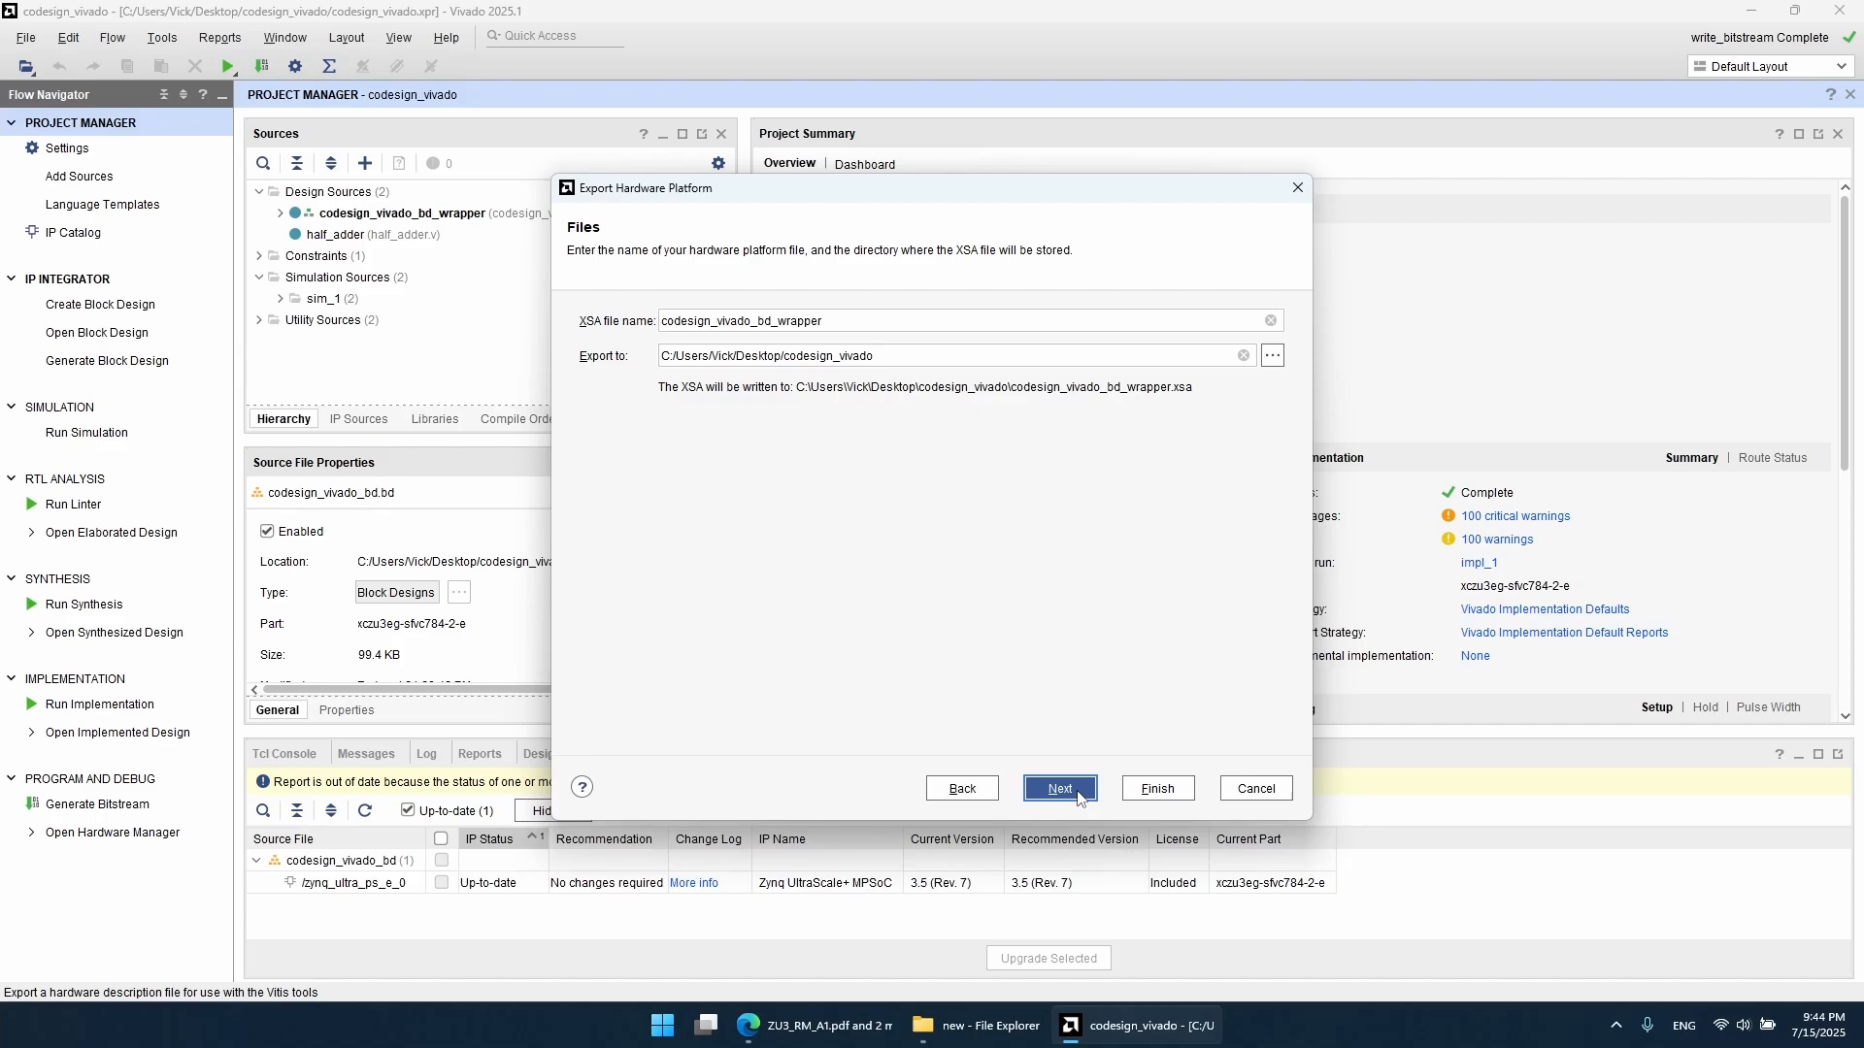
click(1078, 791)
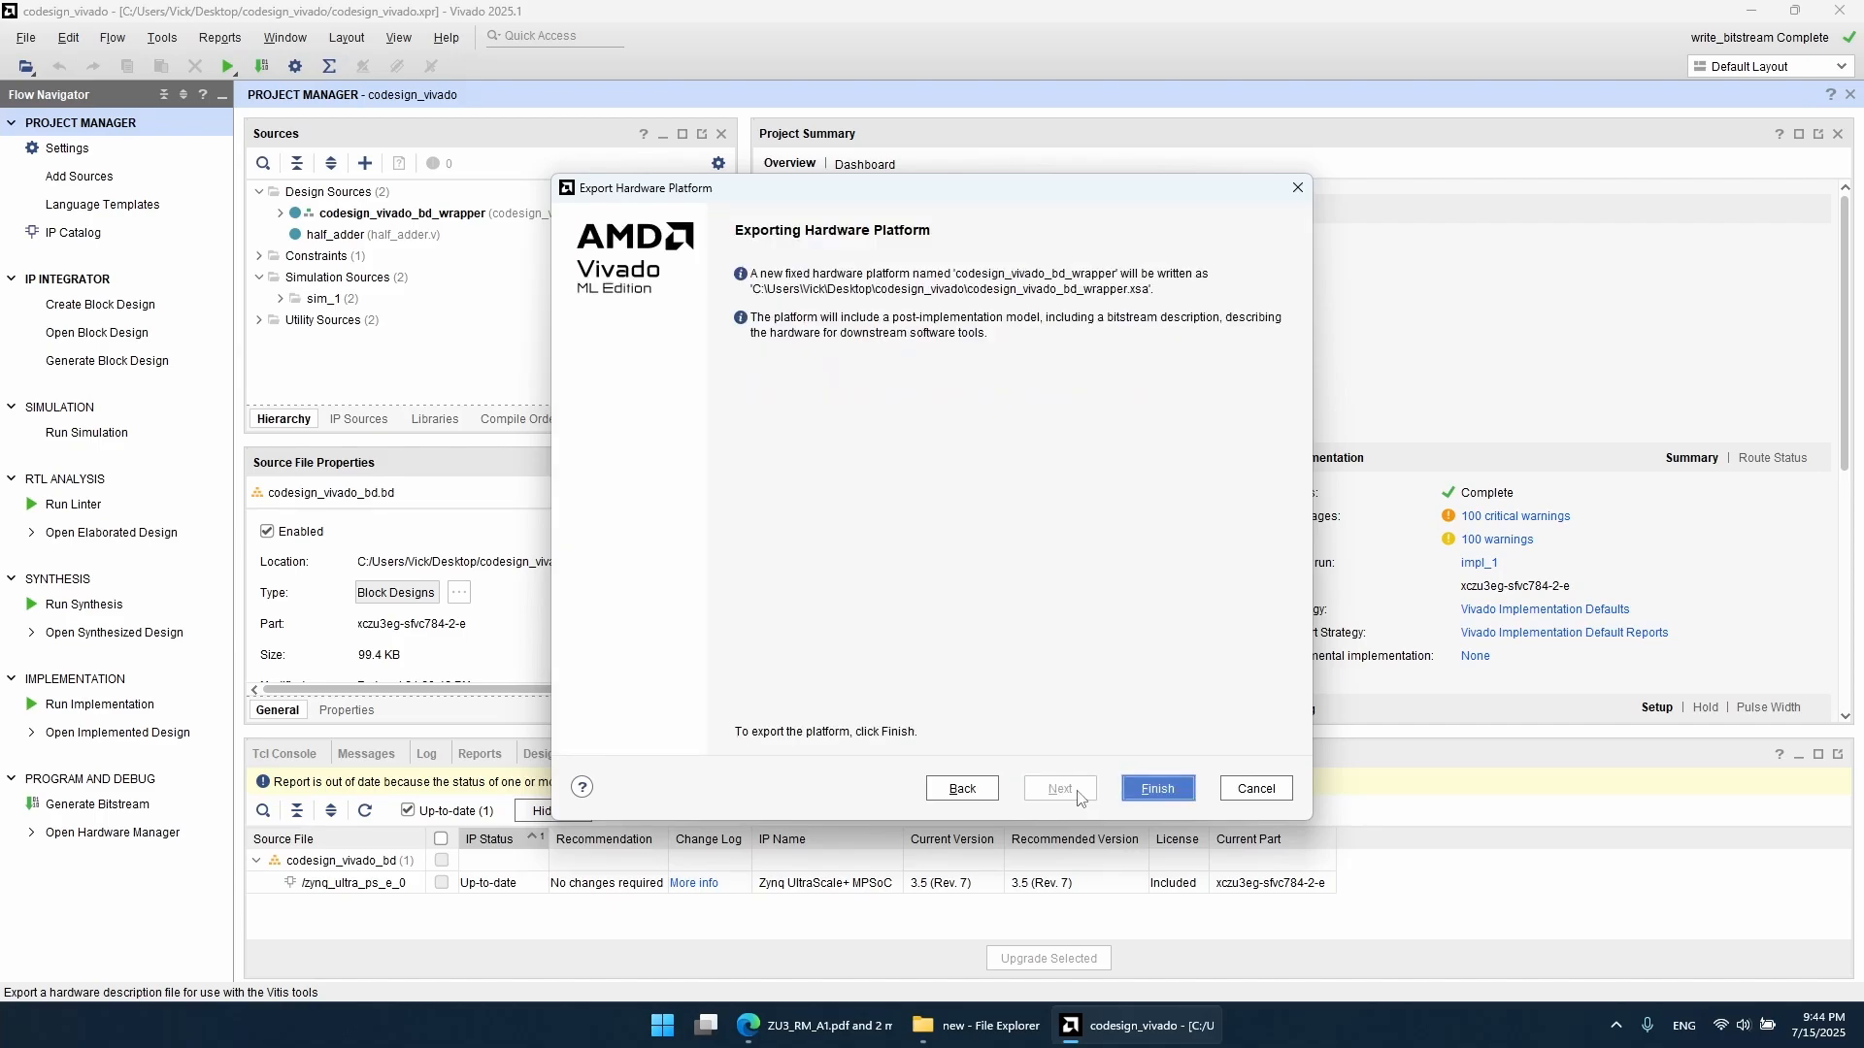
click(1151, 796)
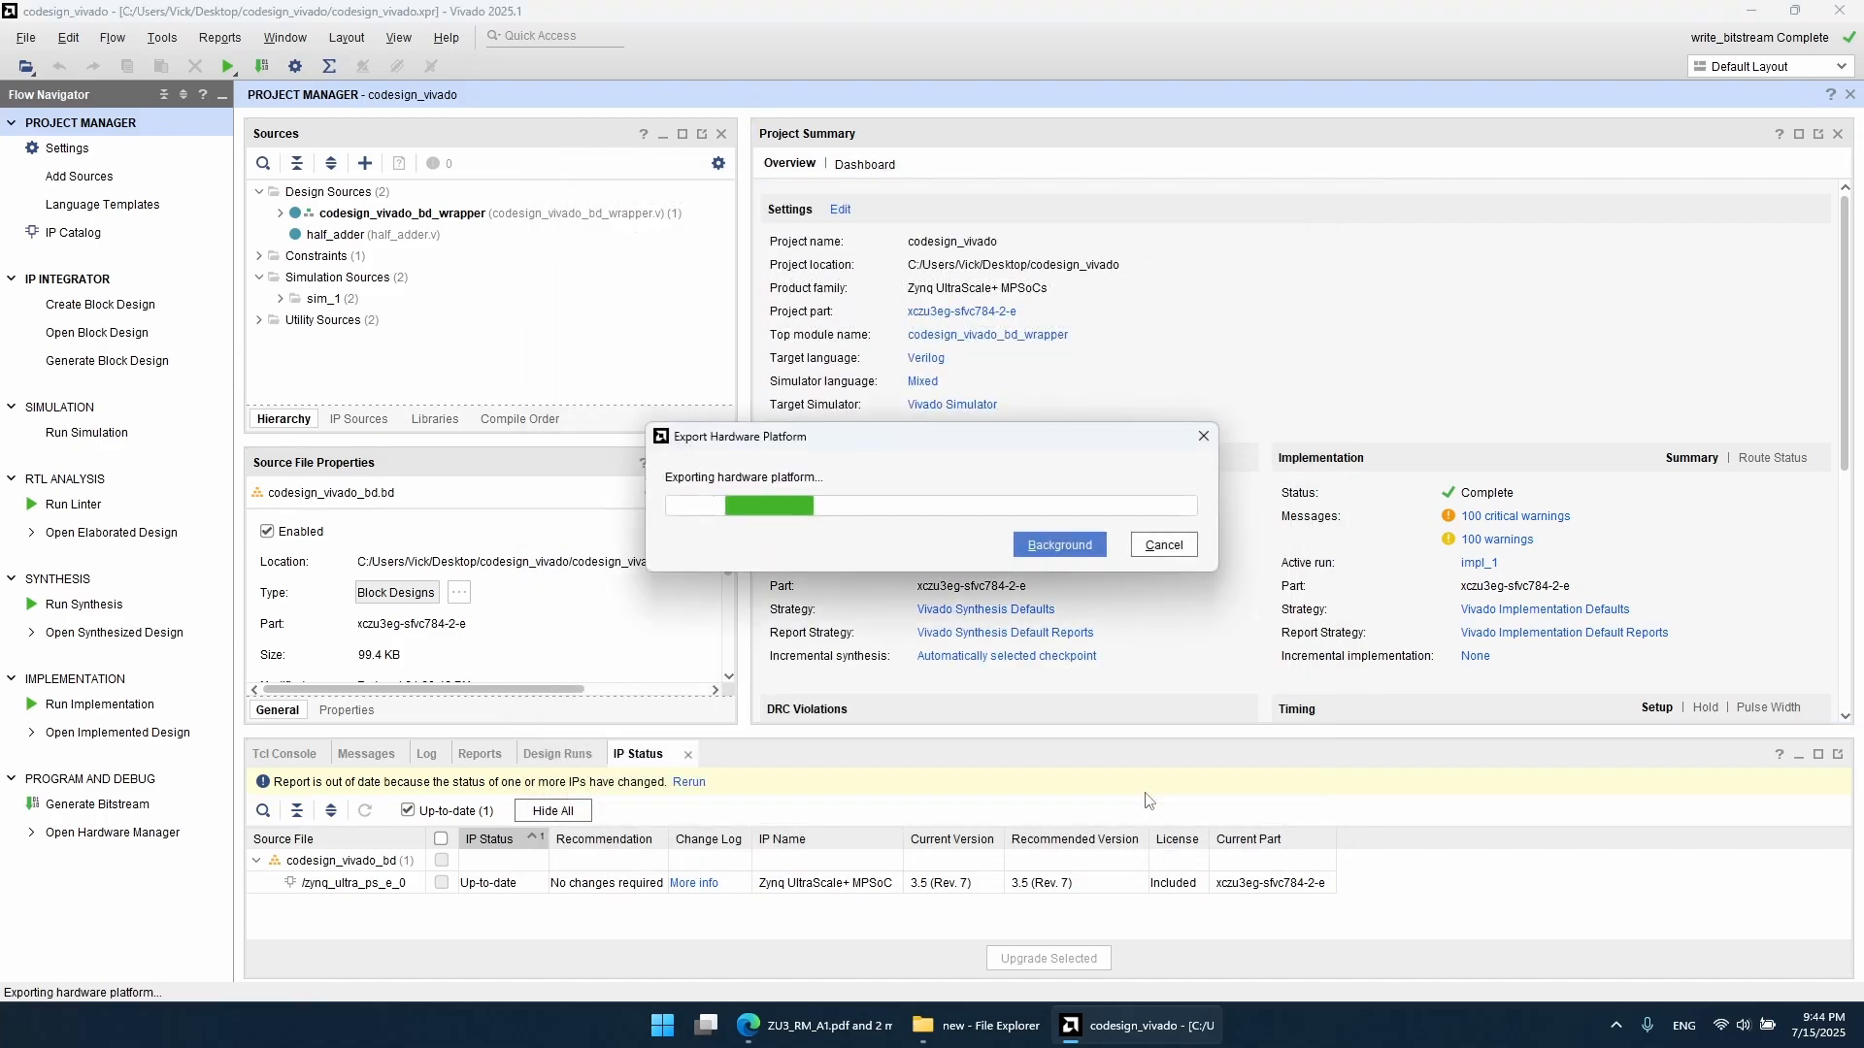
Step: Switch to File Explorer and return to the codesign_vivado project folder to check for the exported XSA file
click(1004, 1023)
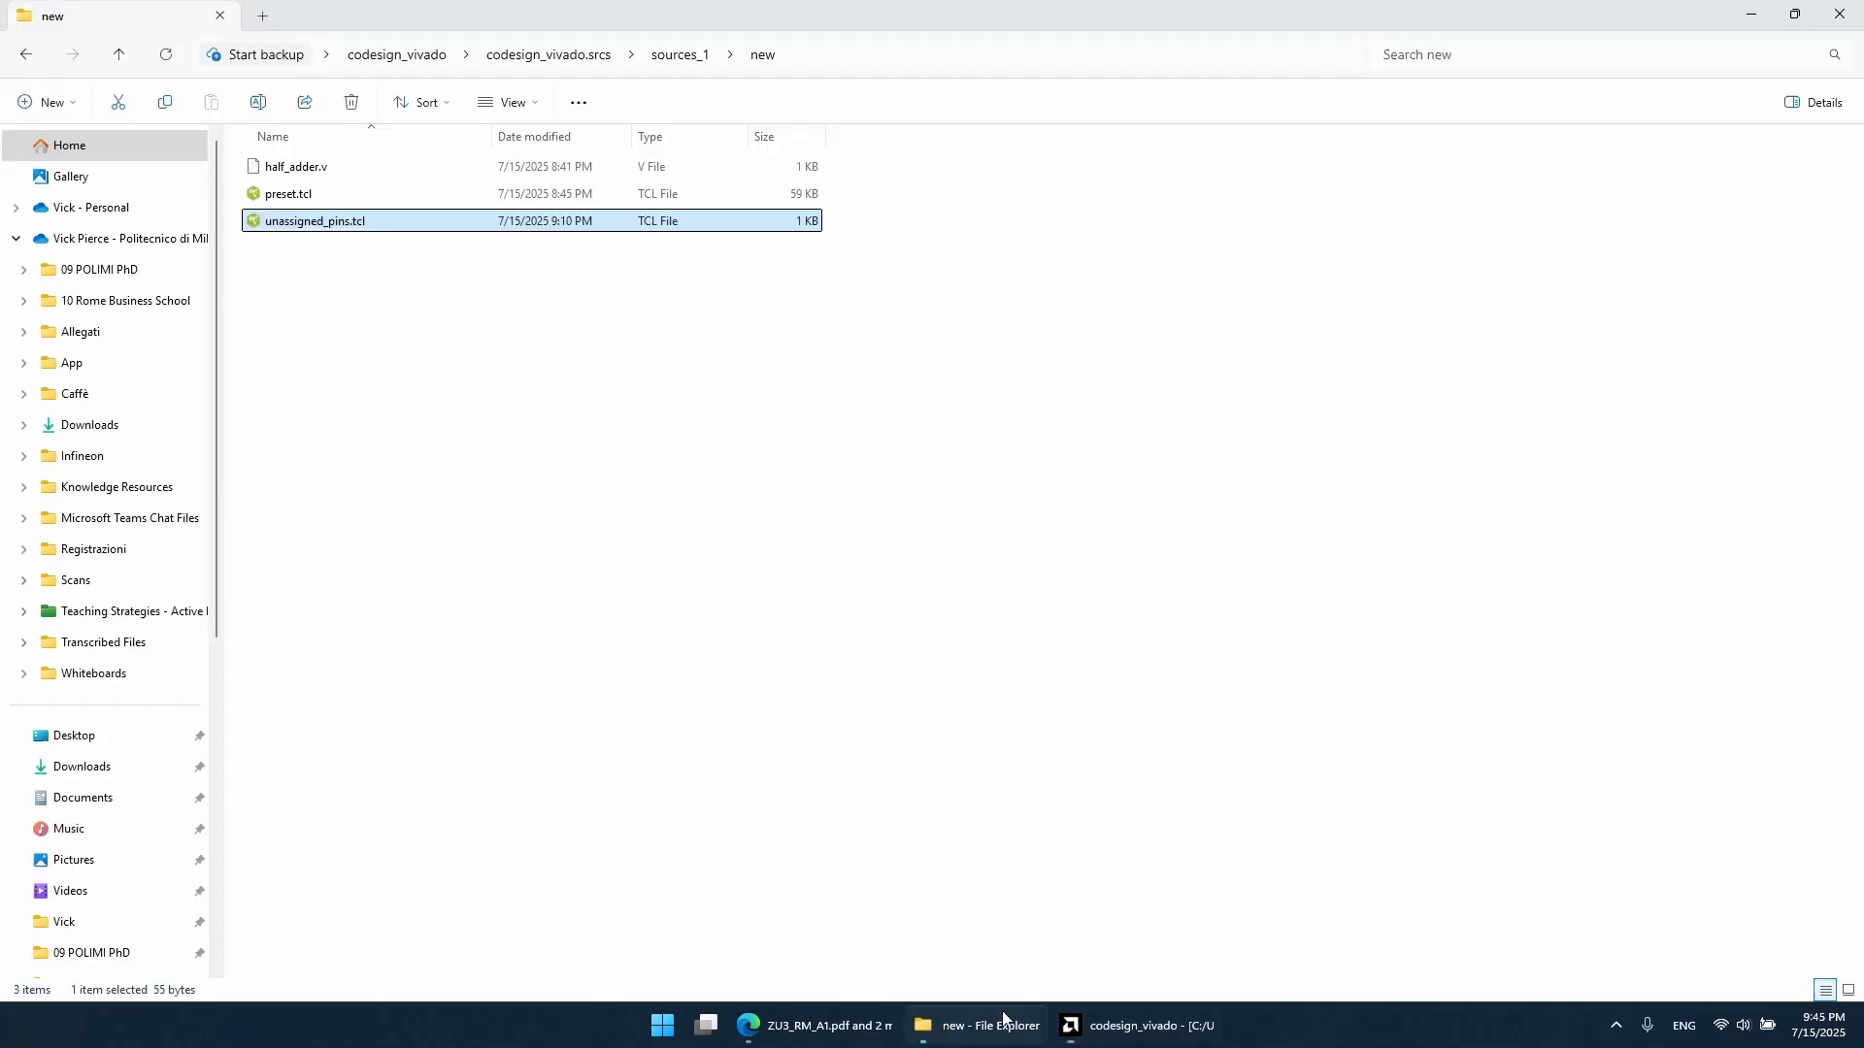
key(alt+Left)
key(alt+Left)
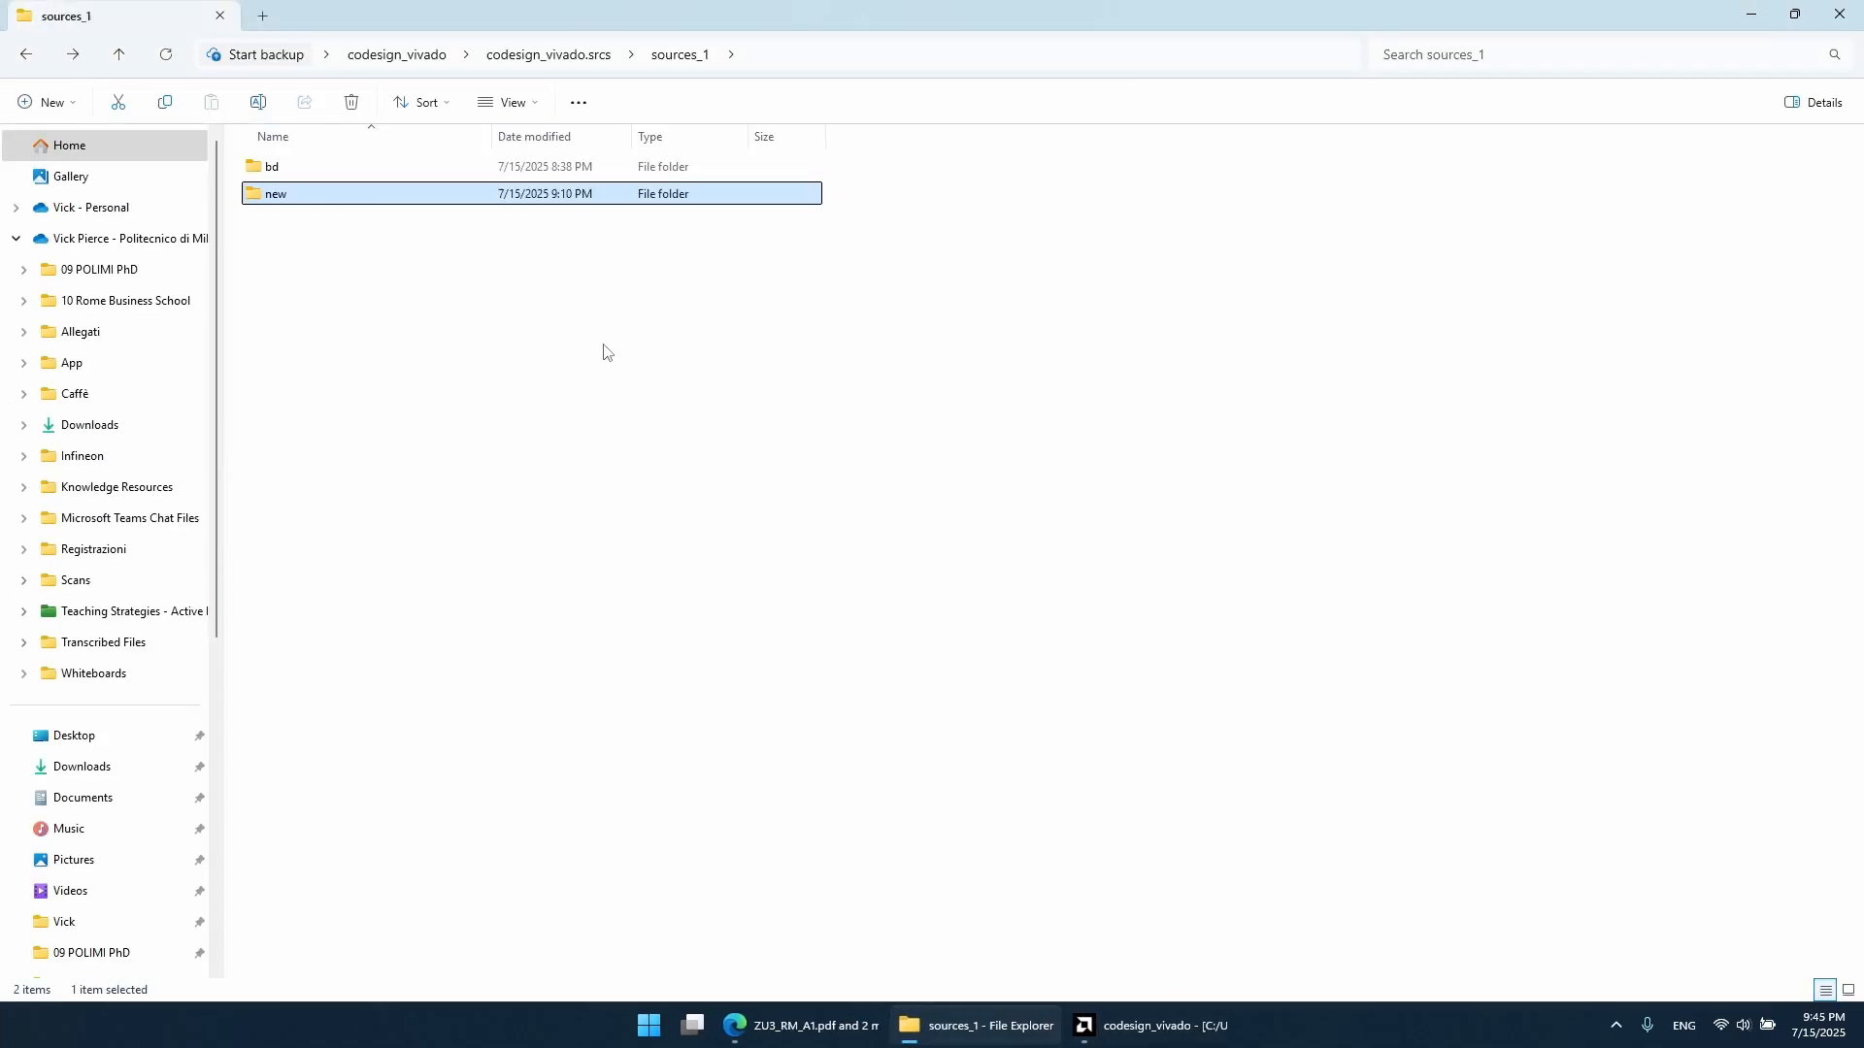
key(alt+Left)
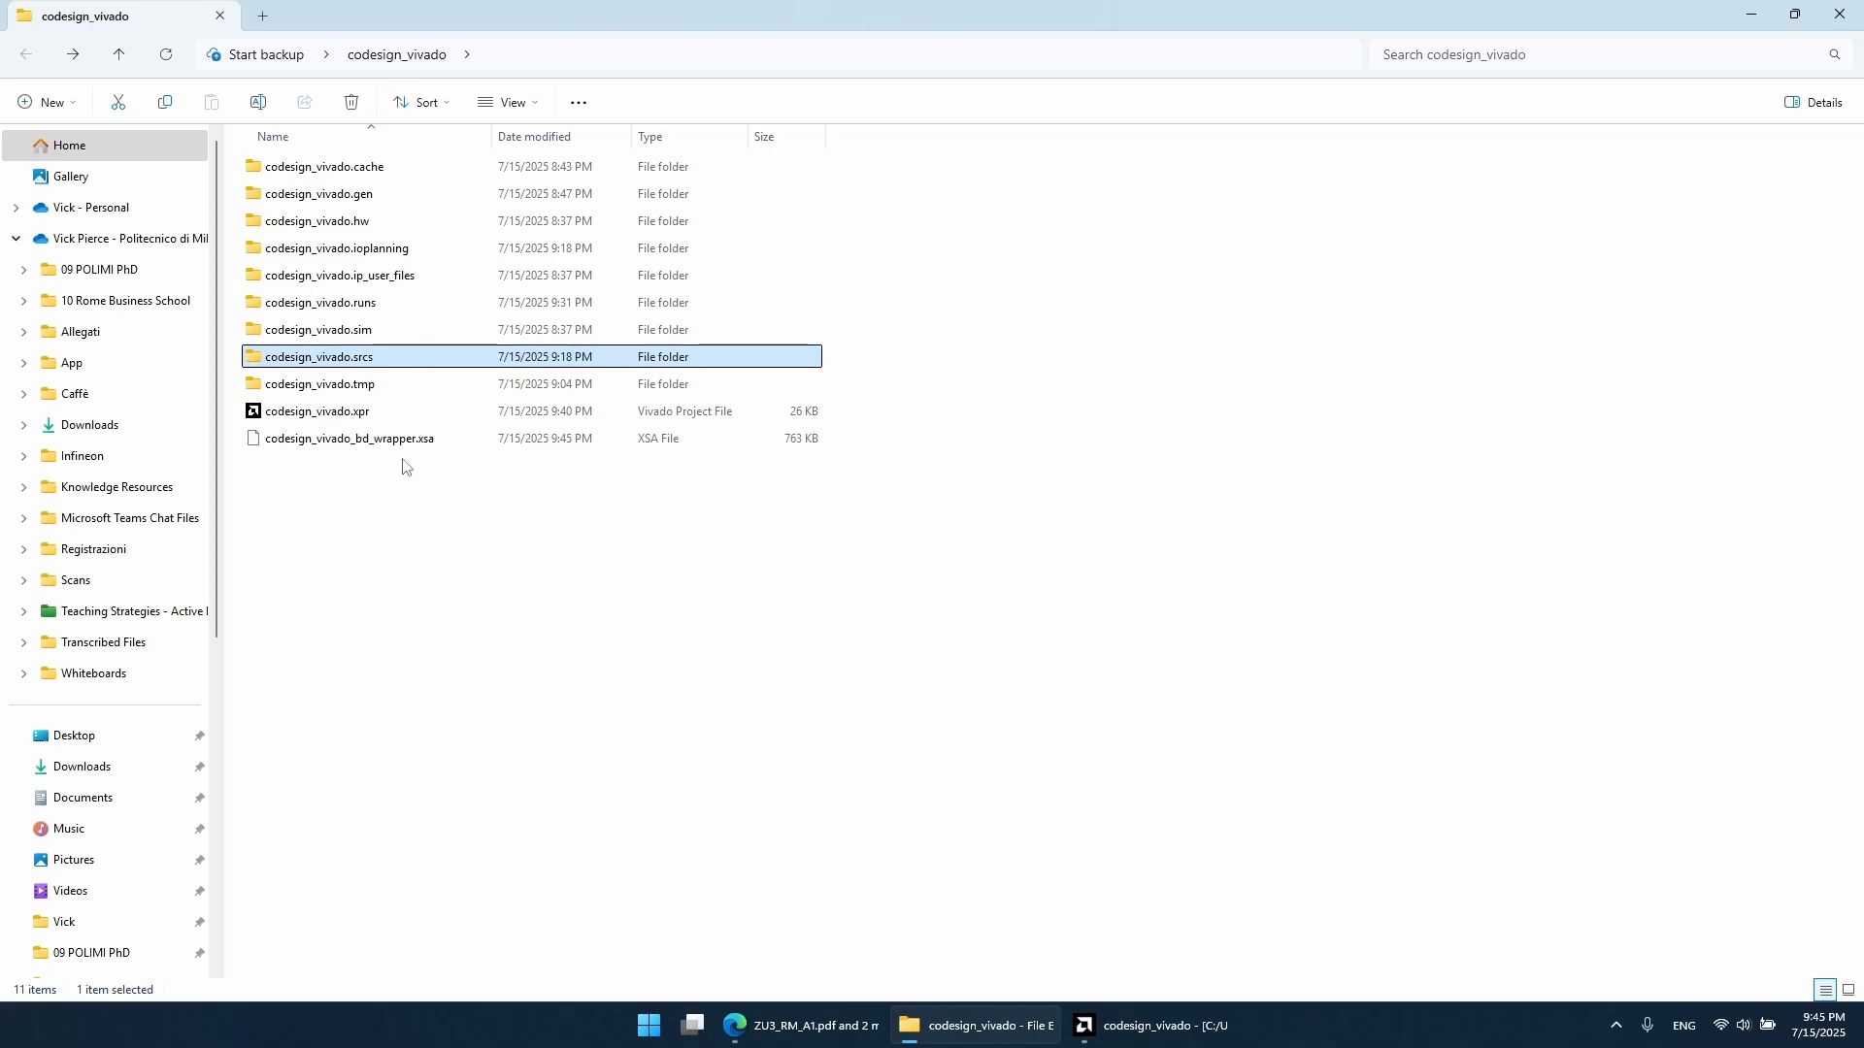
Step: Open the exported codesign_vivado_bd_wrapper.xsa file as an archive in 7-Zip
click(351, 442)
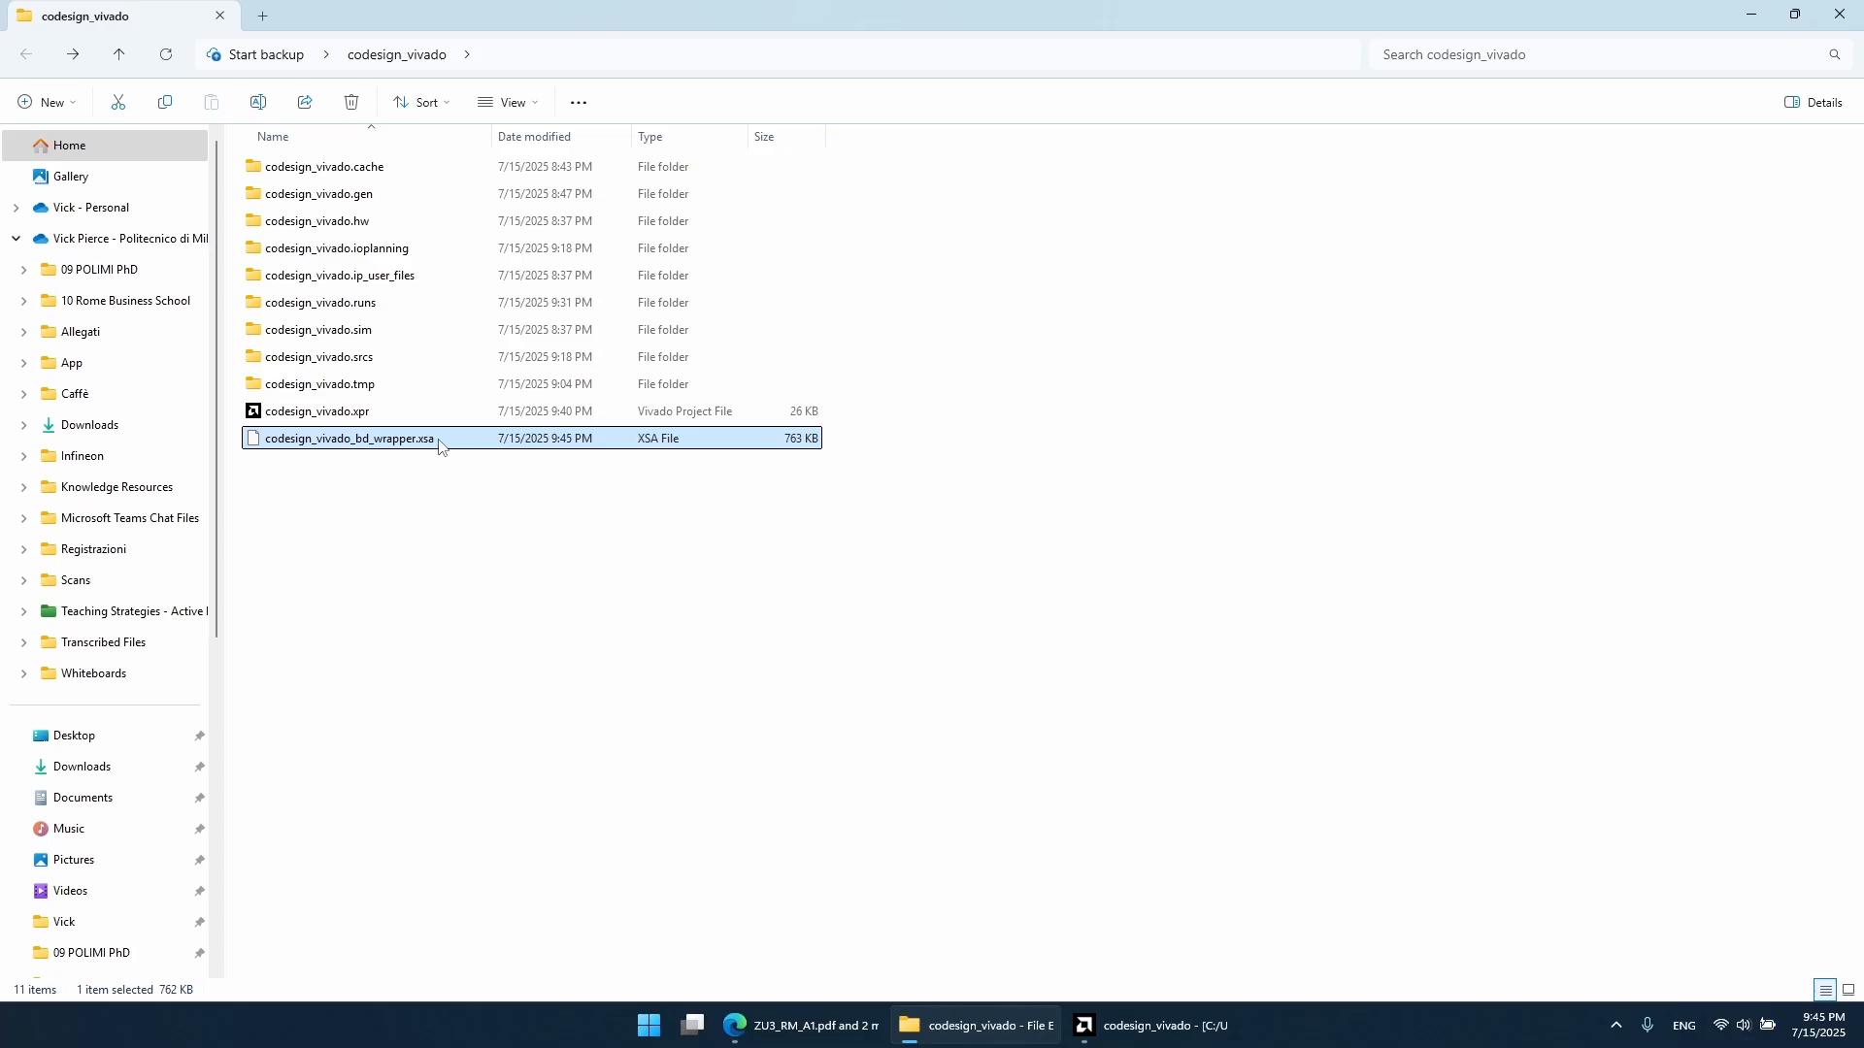
right_click(384, 445)
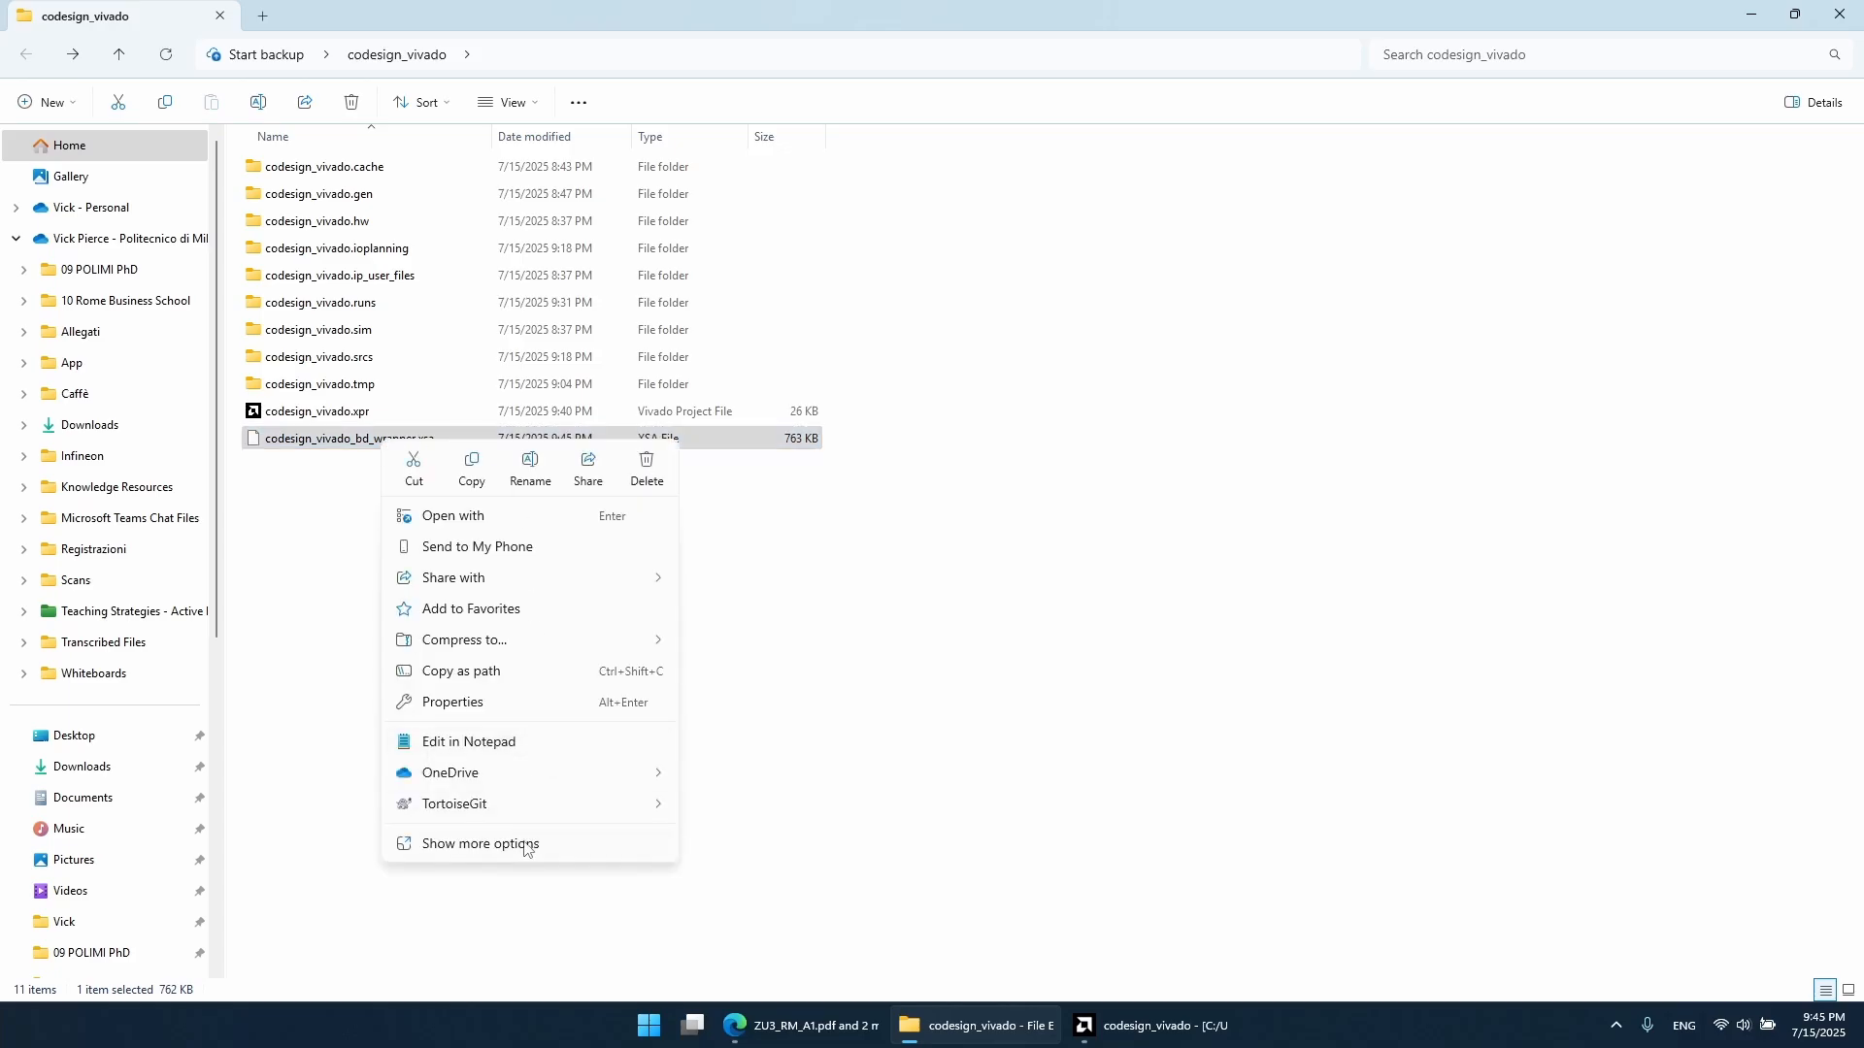
click(524, 846)
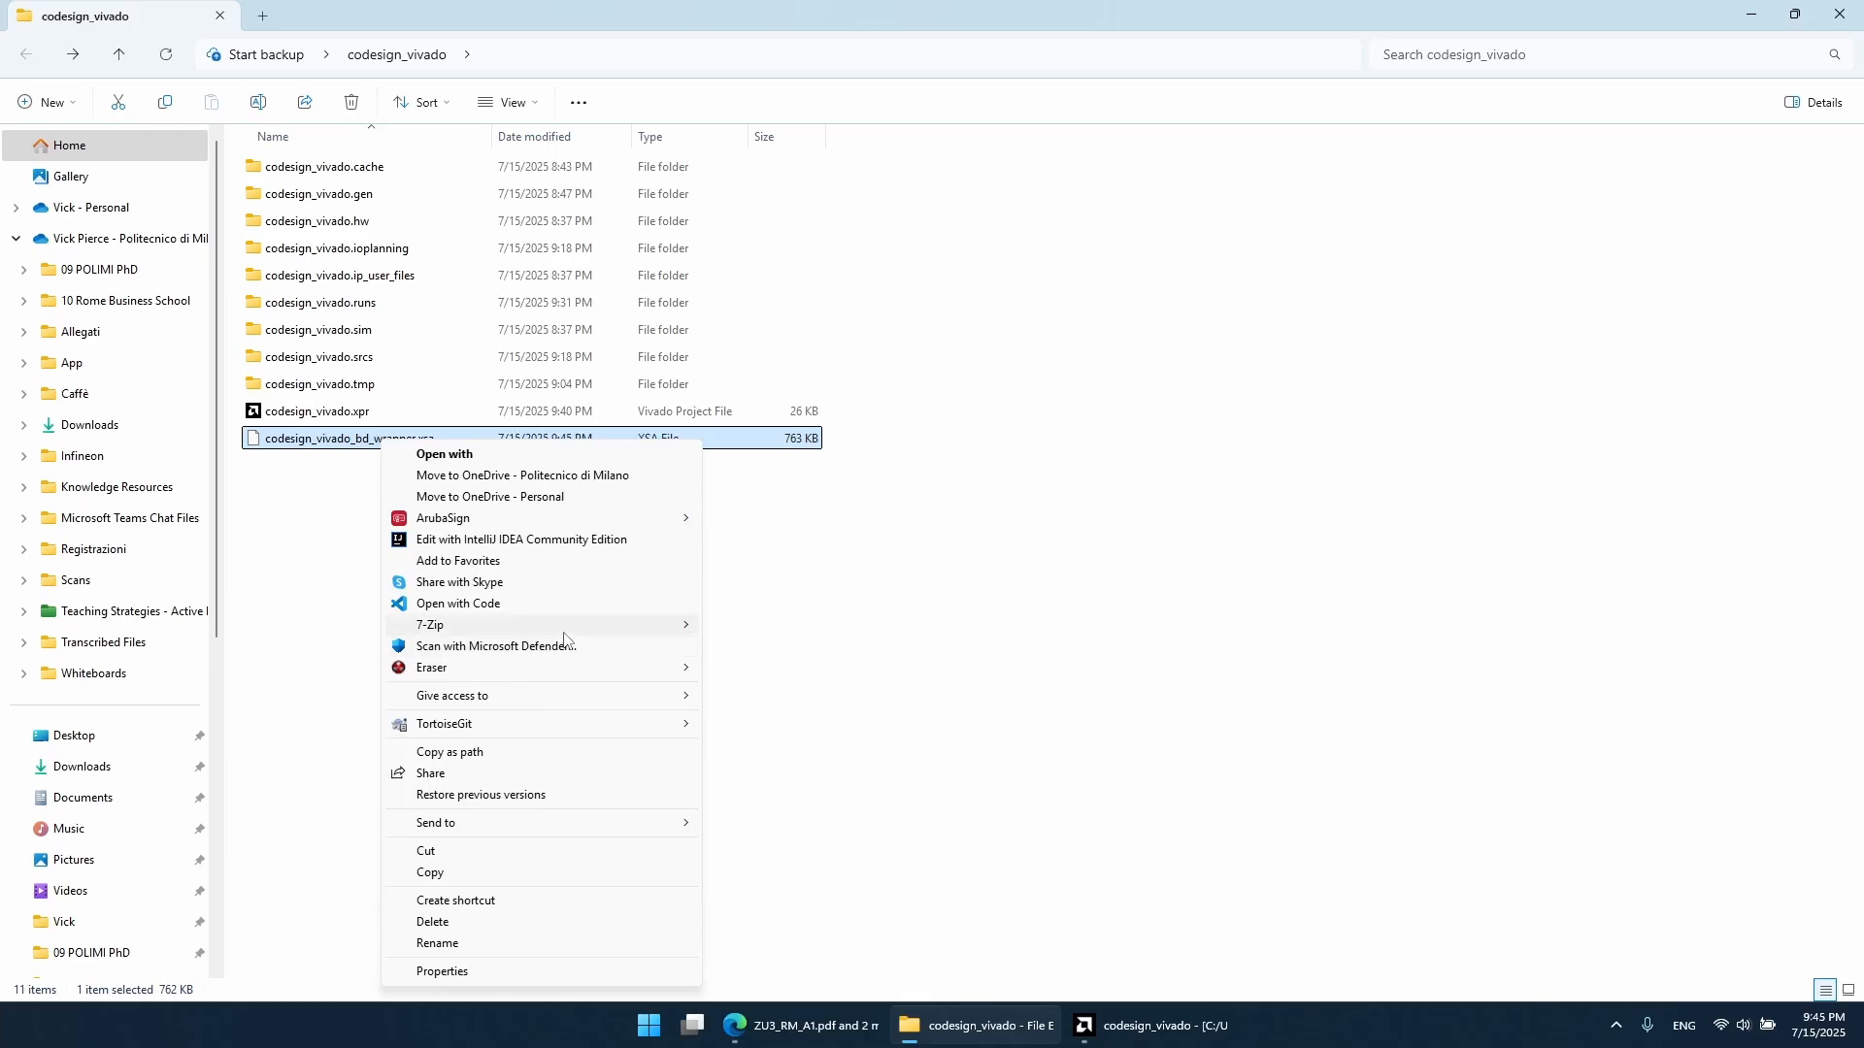
mouse_move(568, 629)
click(757, 633)
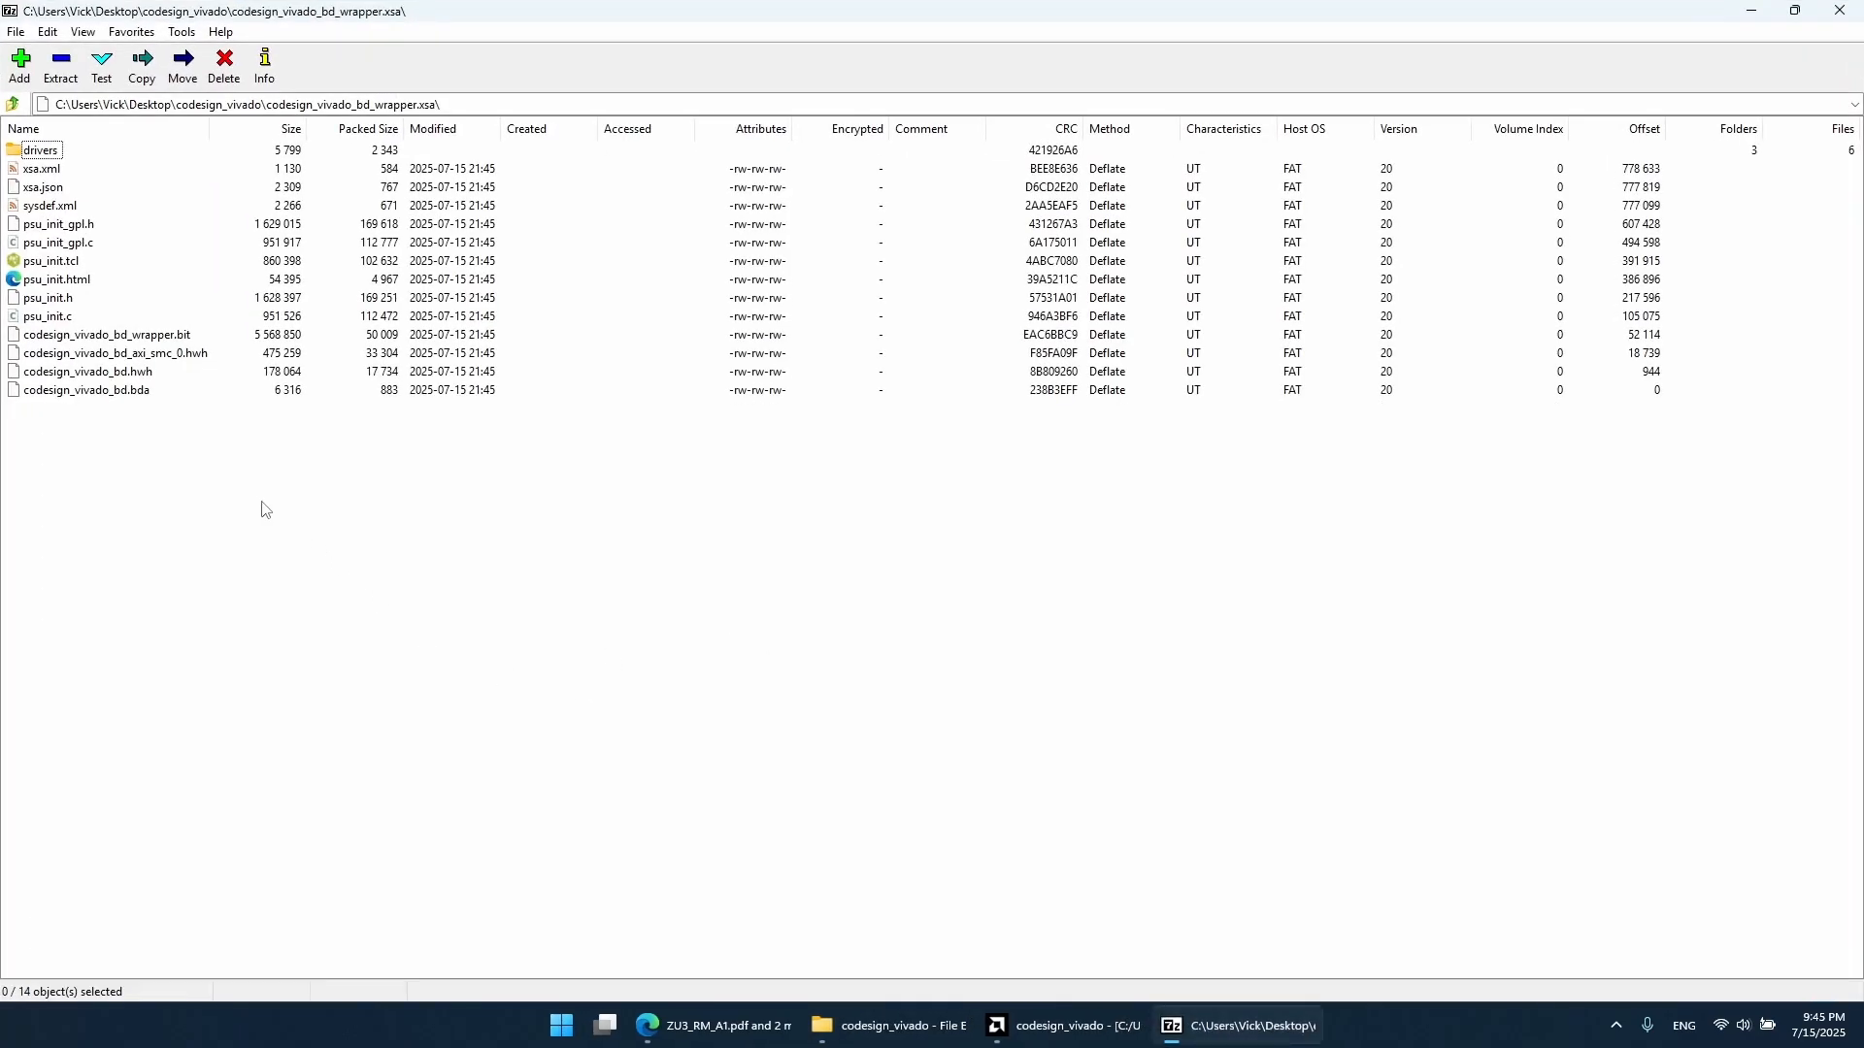
Step: Open the Makefile in the archive's drivers/axi4_half_adder_v1_0/src folder for editing
double_click(36, 155)
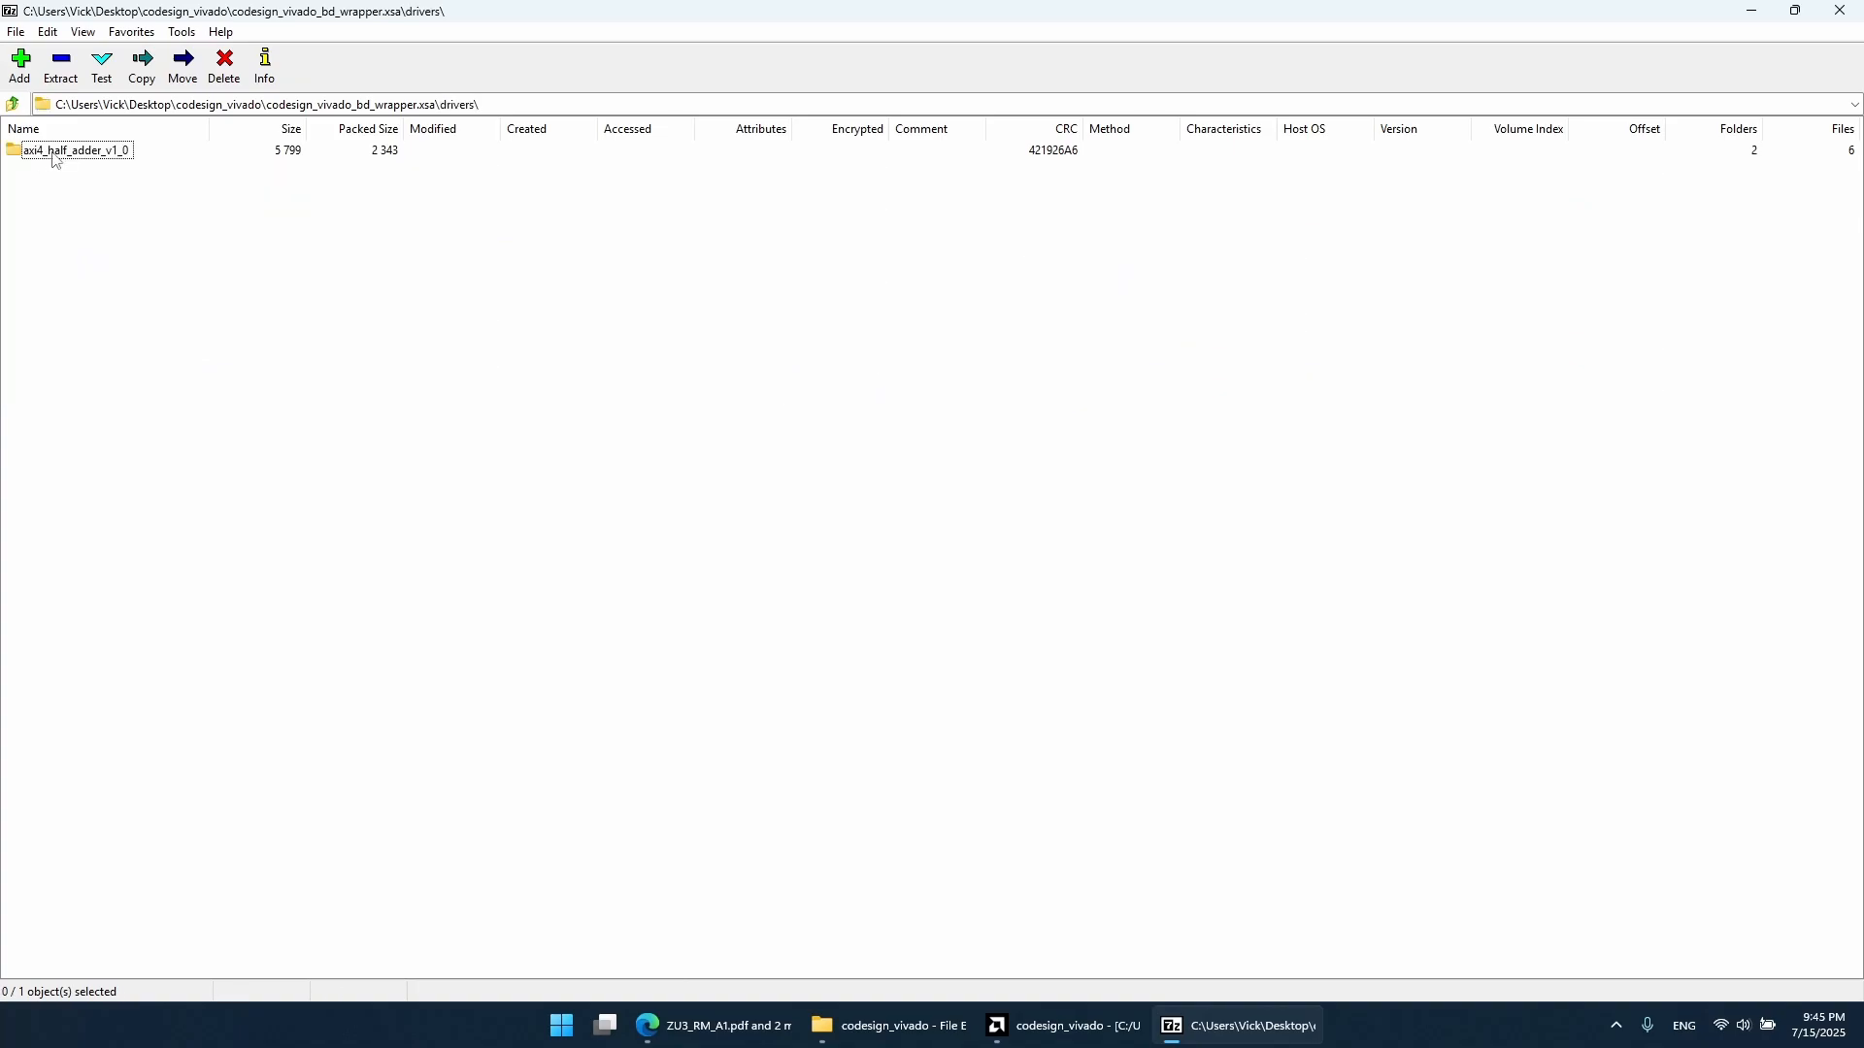
click(61, 155)
double_click(62, 155)
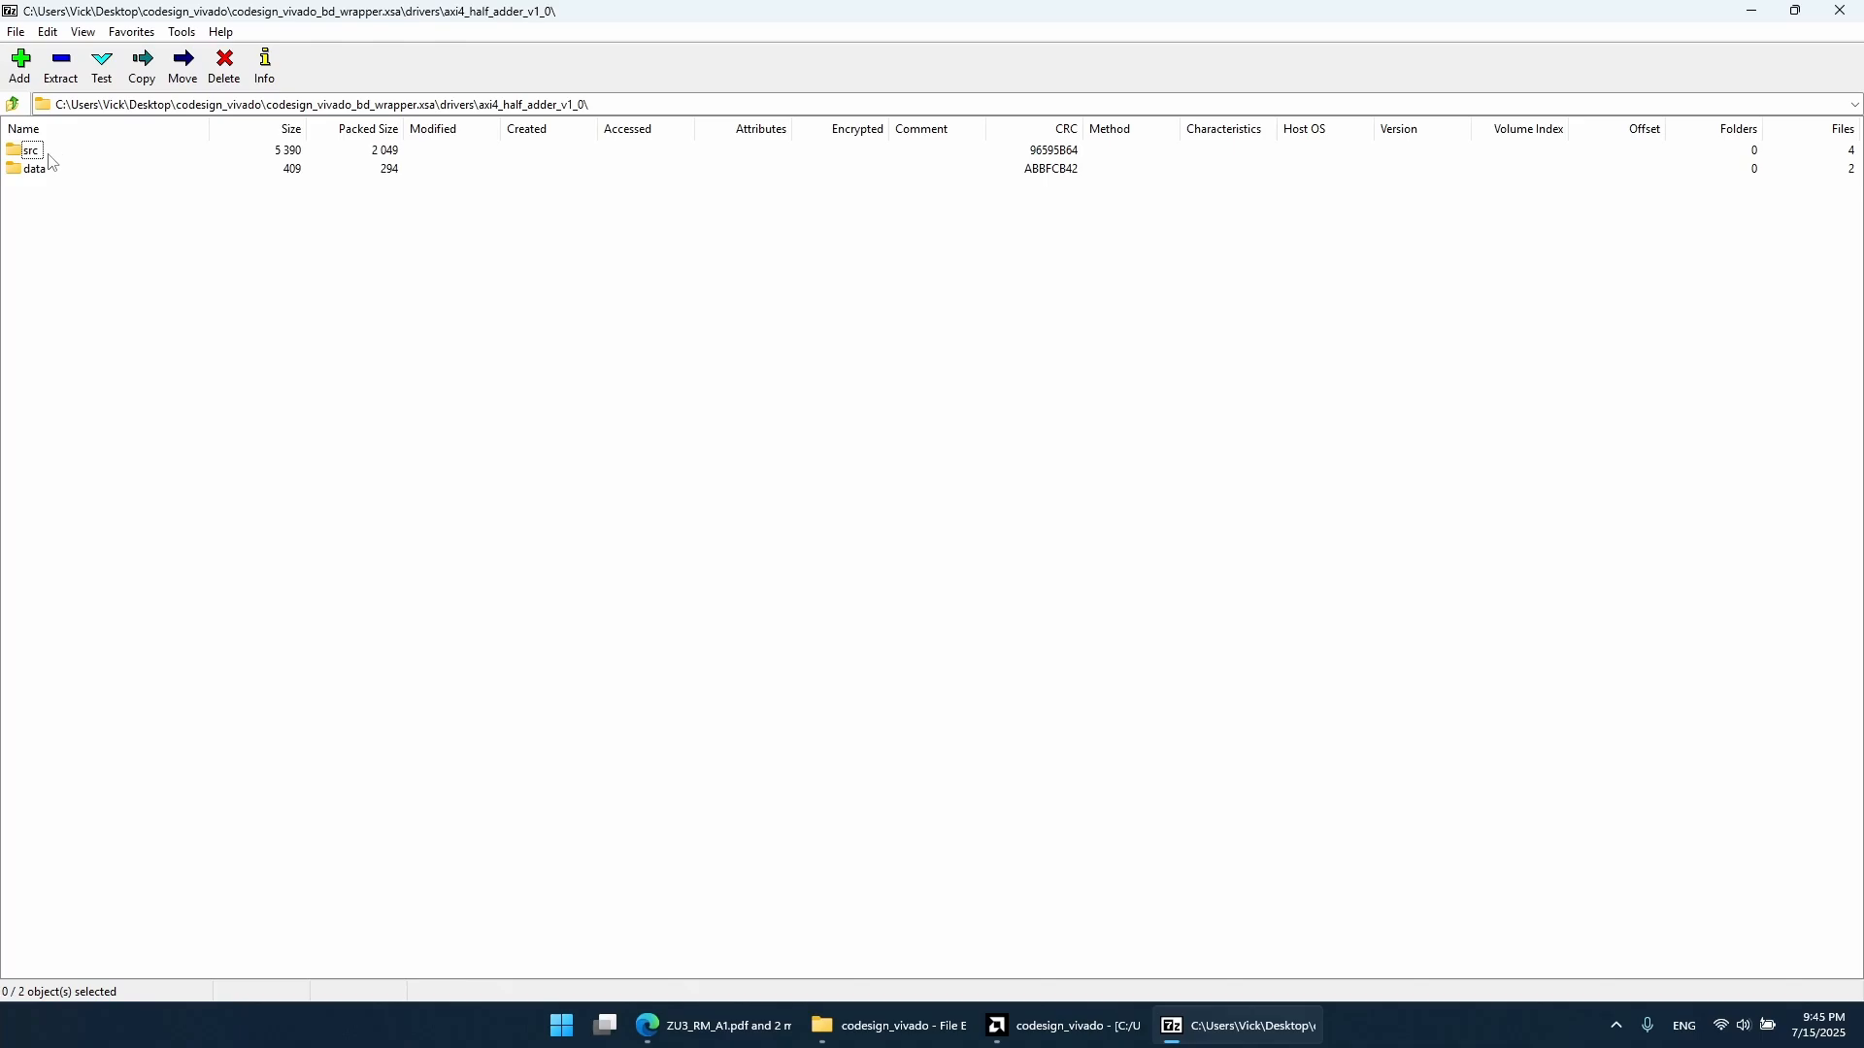
double_click(33, 156)
right_click(43, 158)
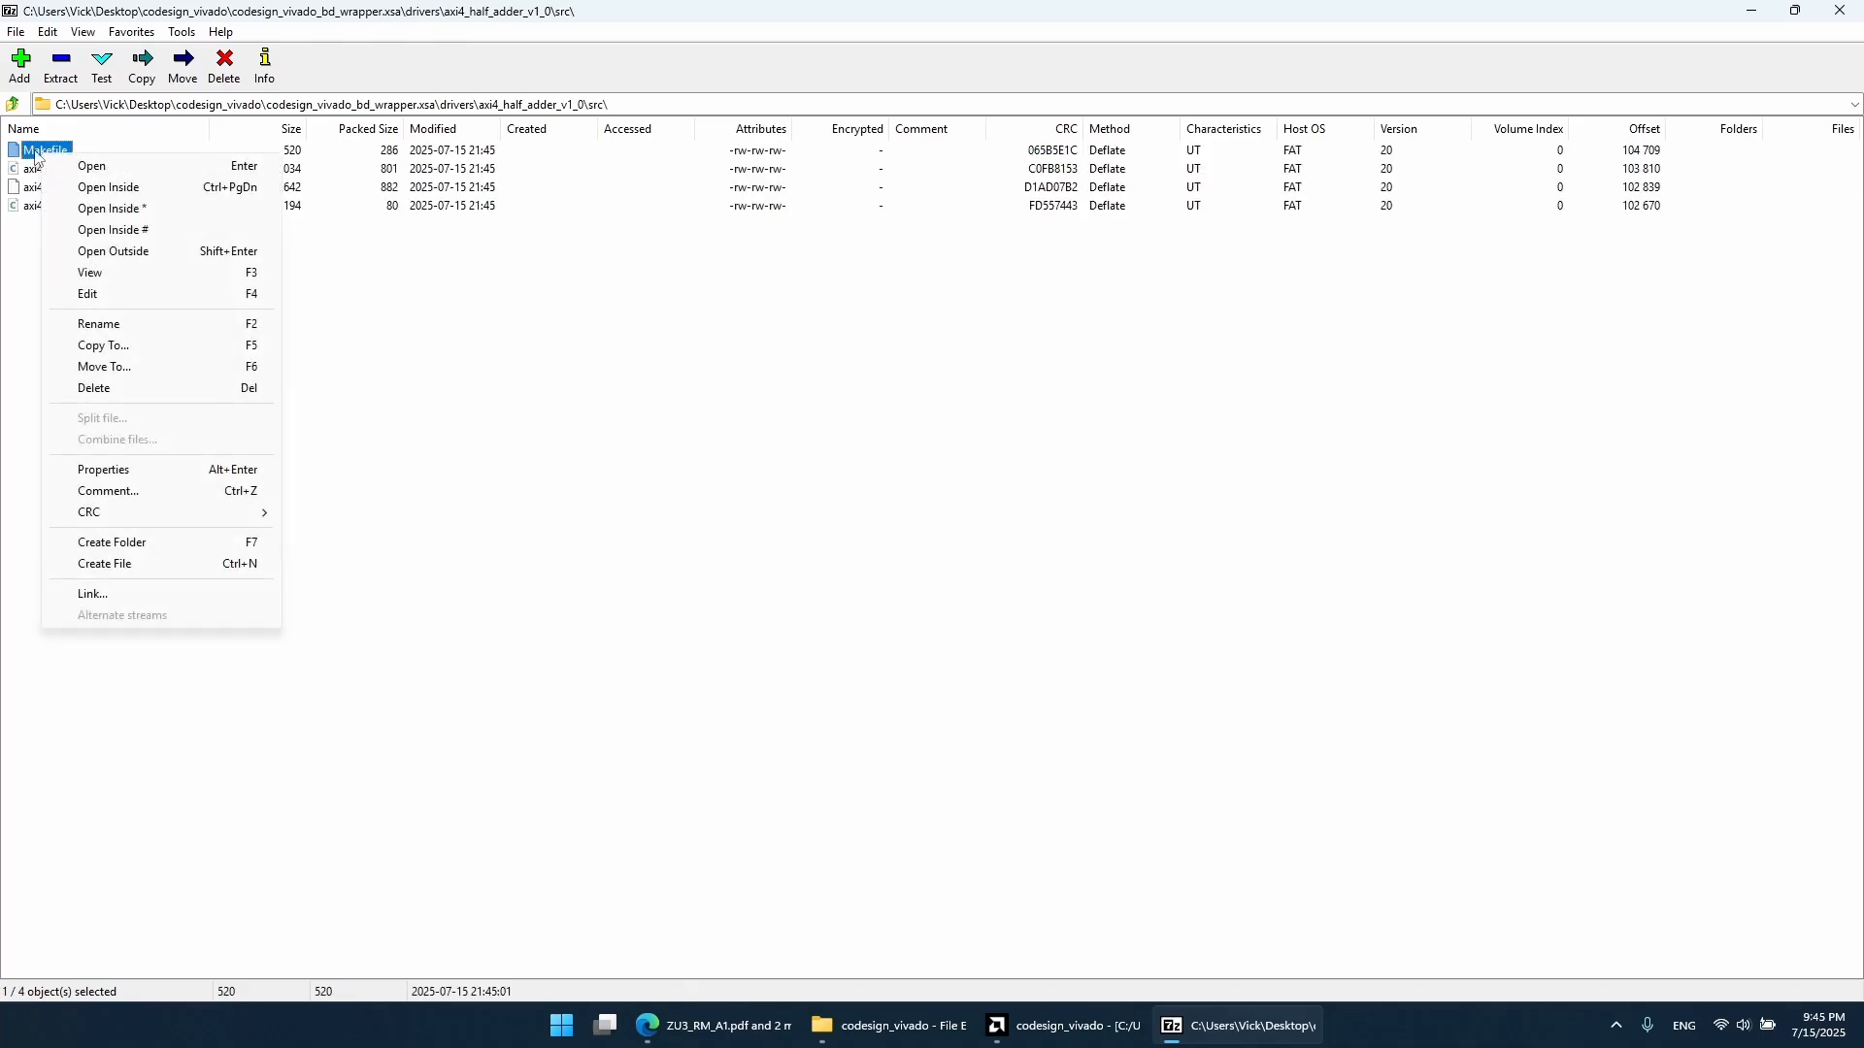
click(110, 296)
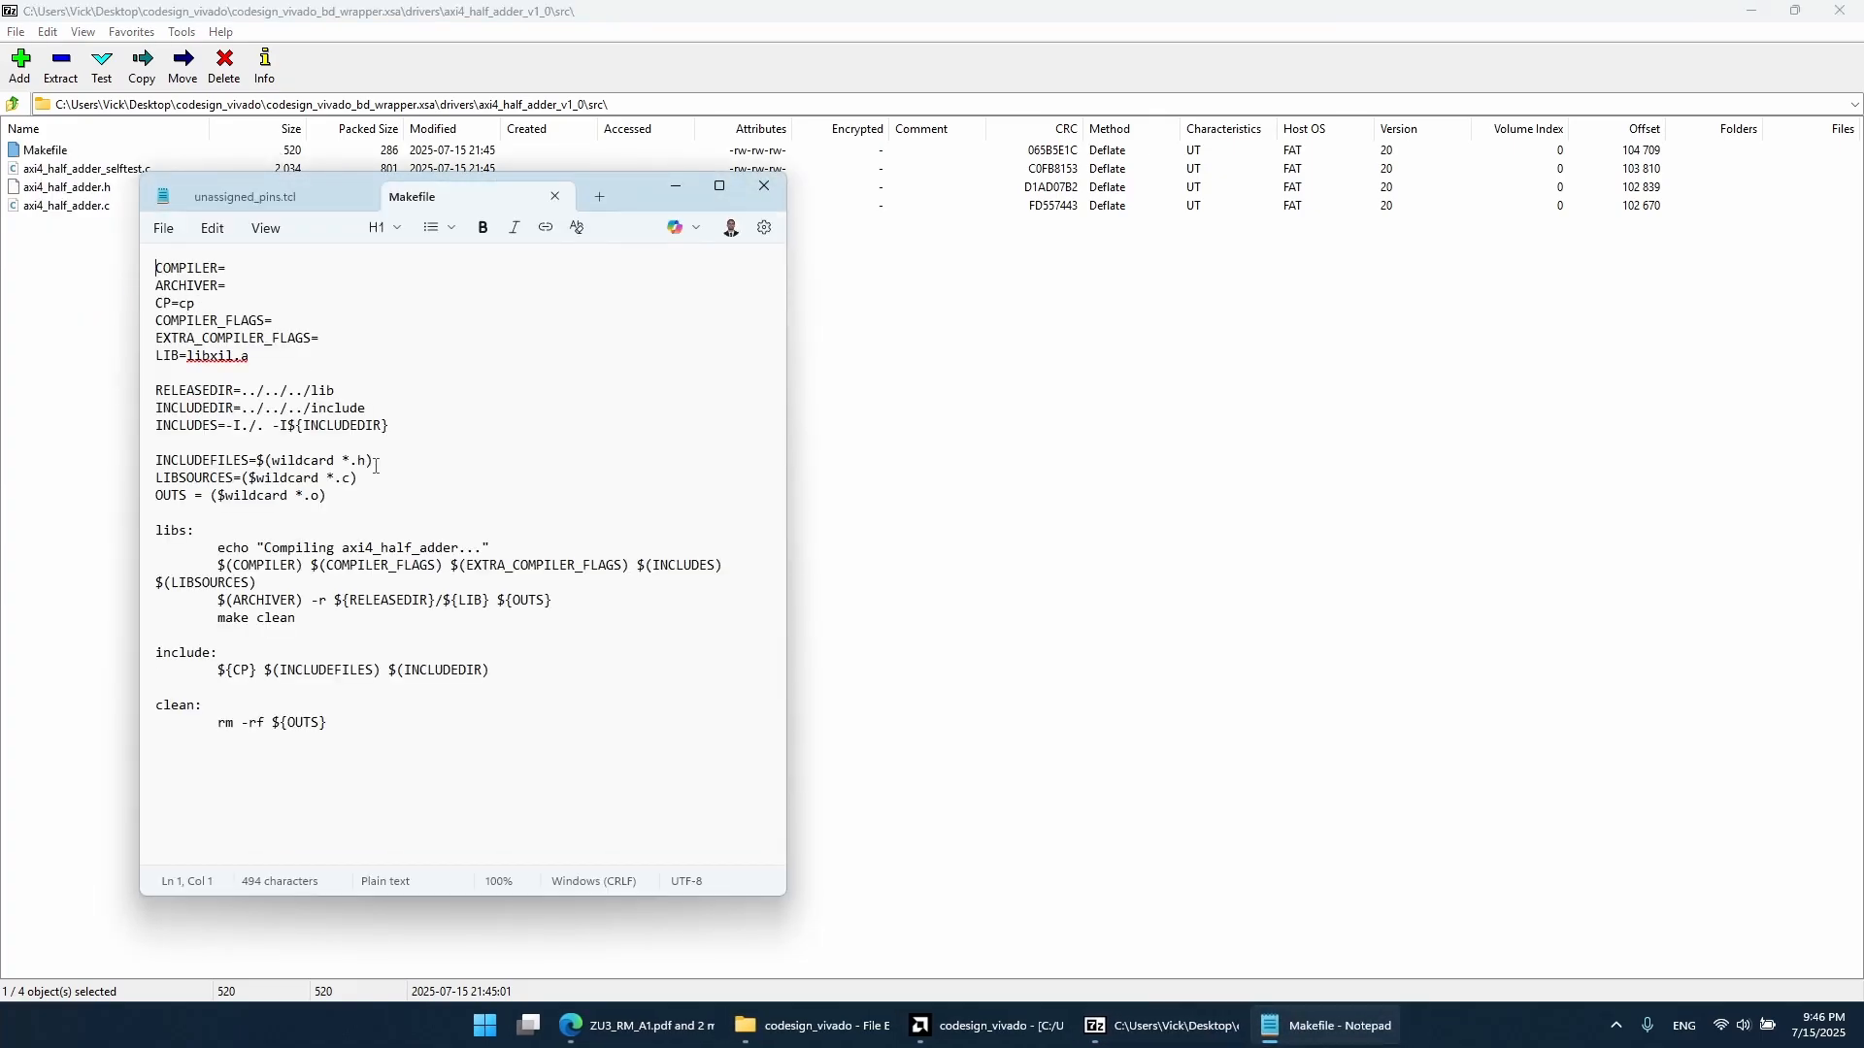
Step: Correct the Makefile's LIBSOURCES to $(wildcard *.c) and OUTS to $(wildcard *.o), and save the file
double_click(254, 477)
double_click(223, 496)
double_click(260, 461)
click(242, 478)
text($)
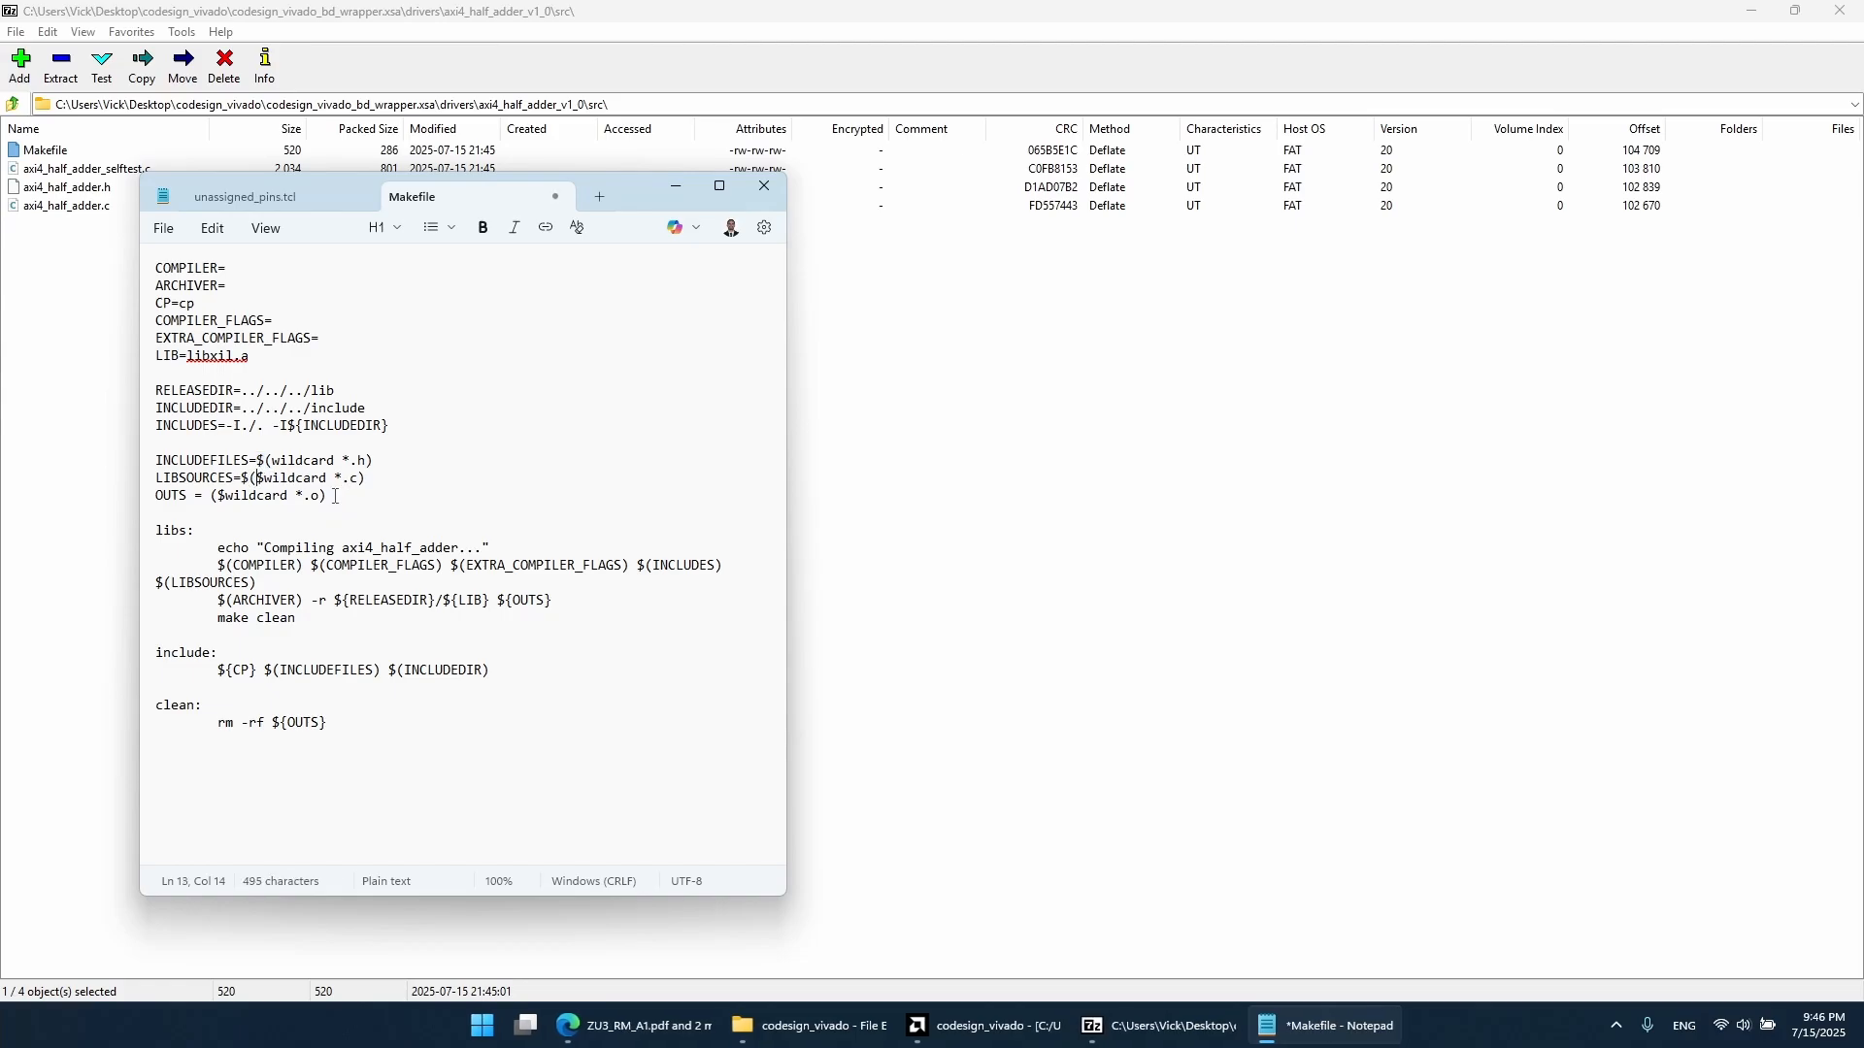
key(Right)
key(Right)
key(BackSpace)
key(BackSpace)
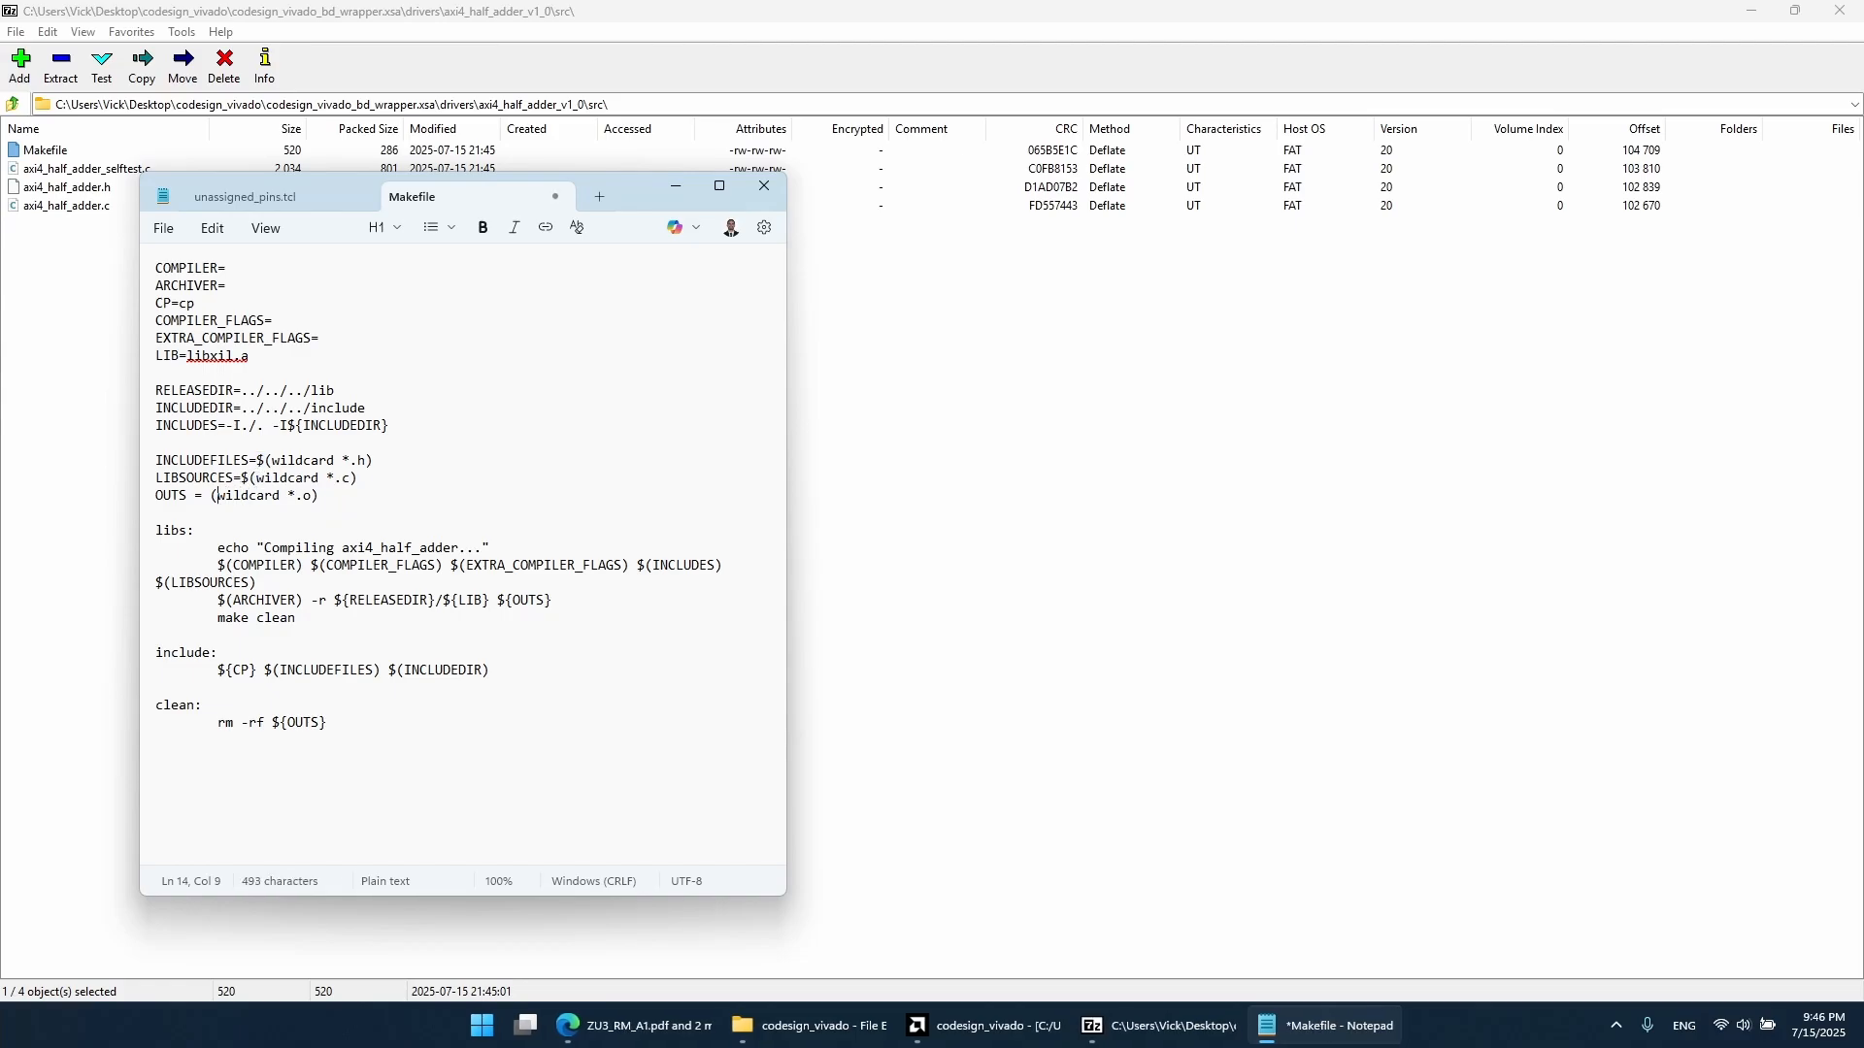
text($)
key(ctrl+s)
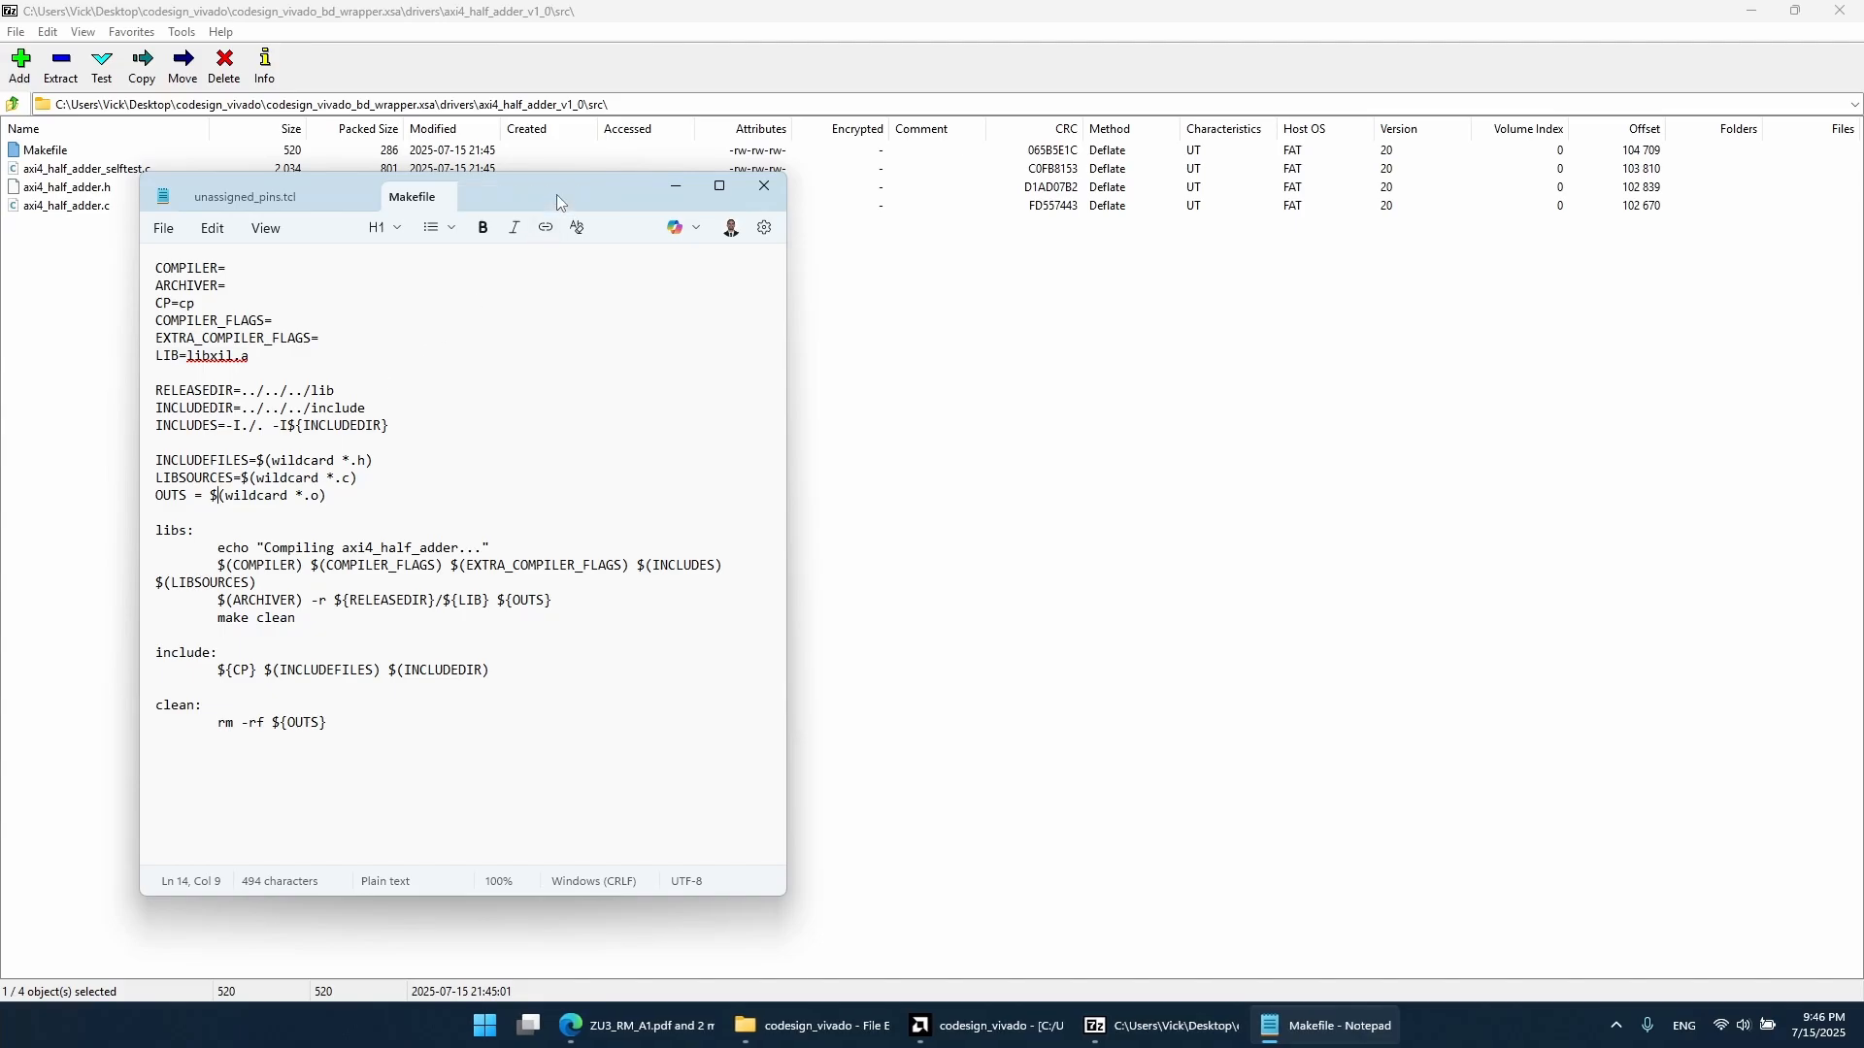
Step: Close the edited Makefile and accept updating it inside the XSA archive
click(557, 195)
click(394, 198)
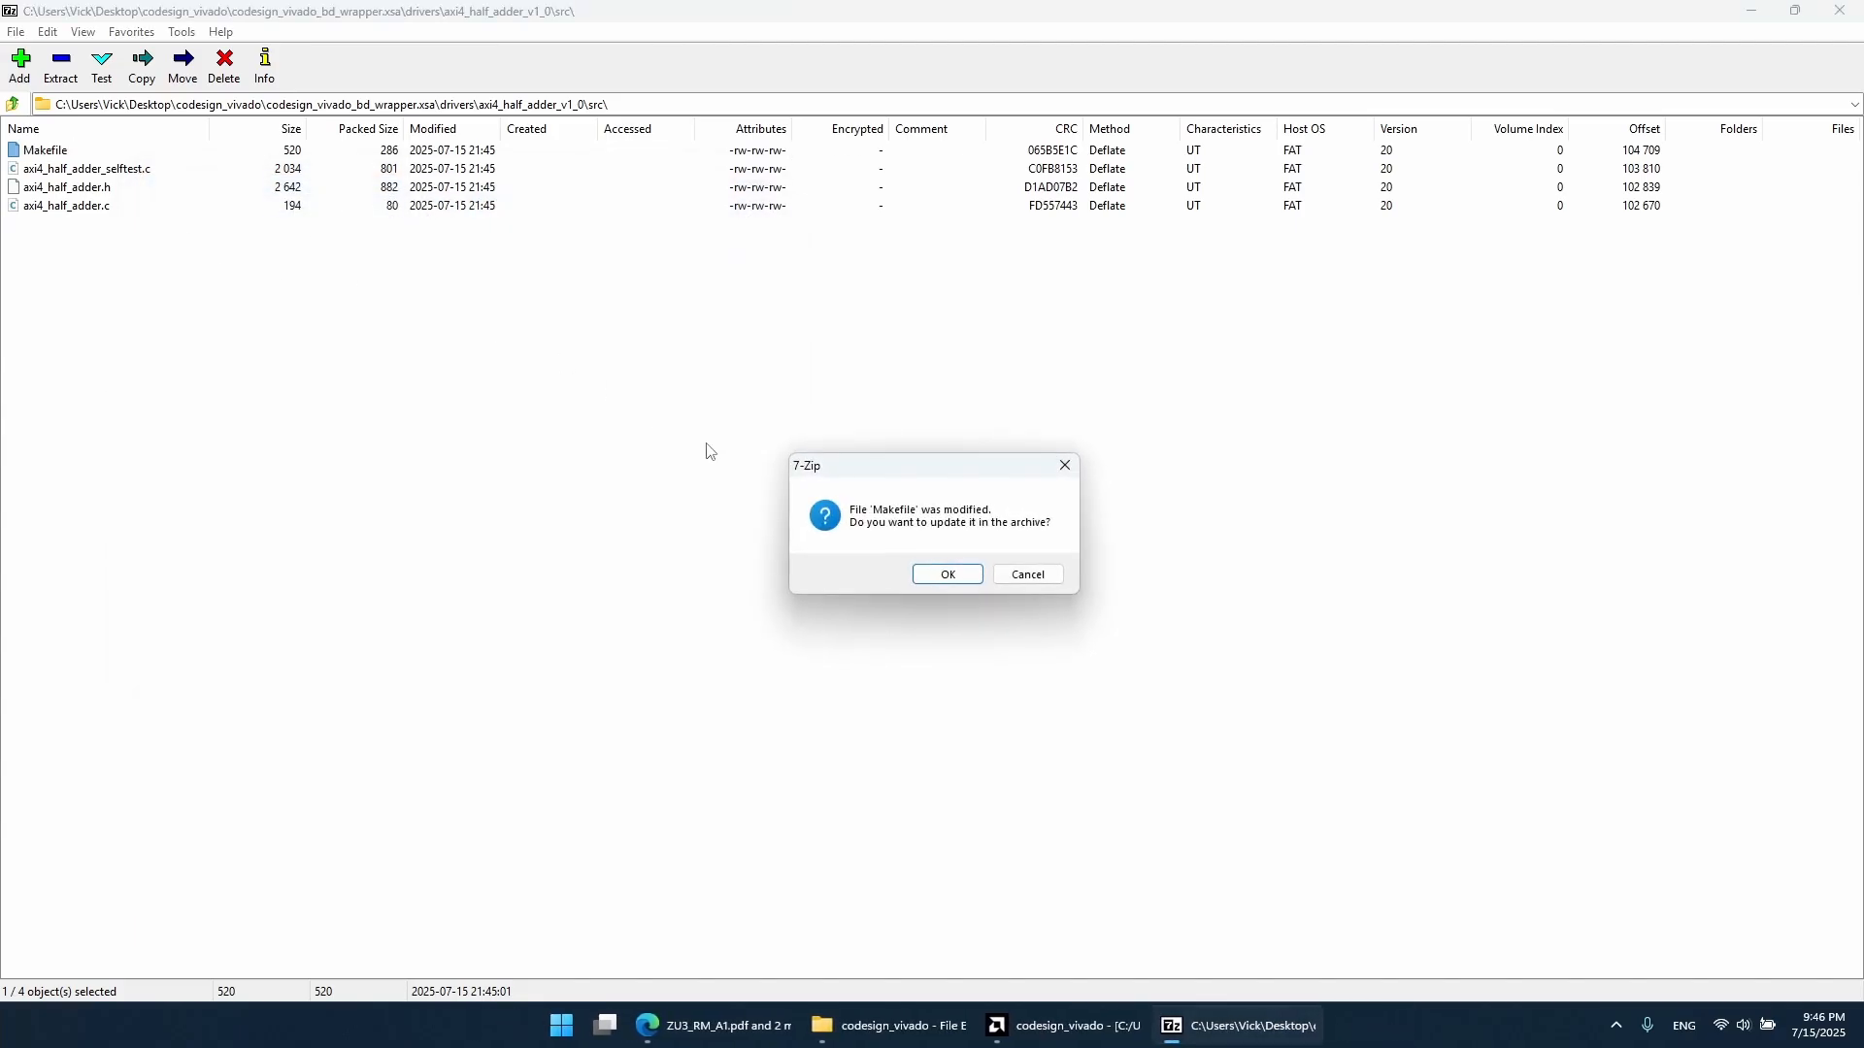
click(964, 576)
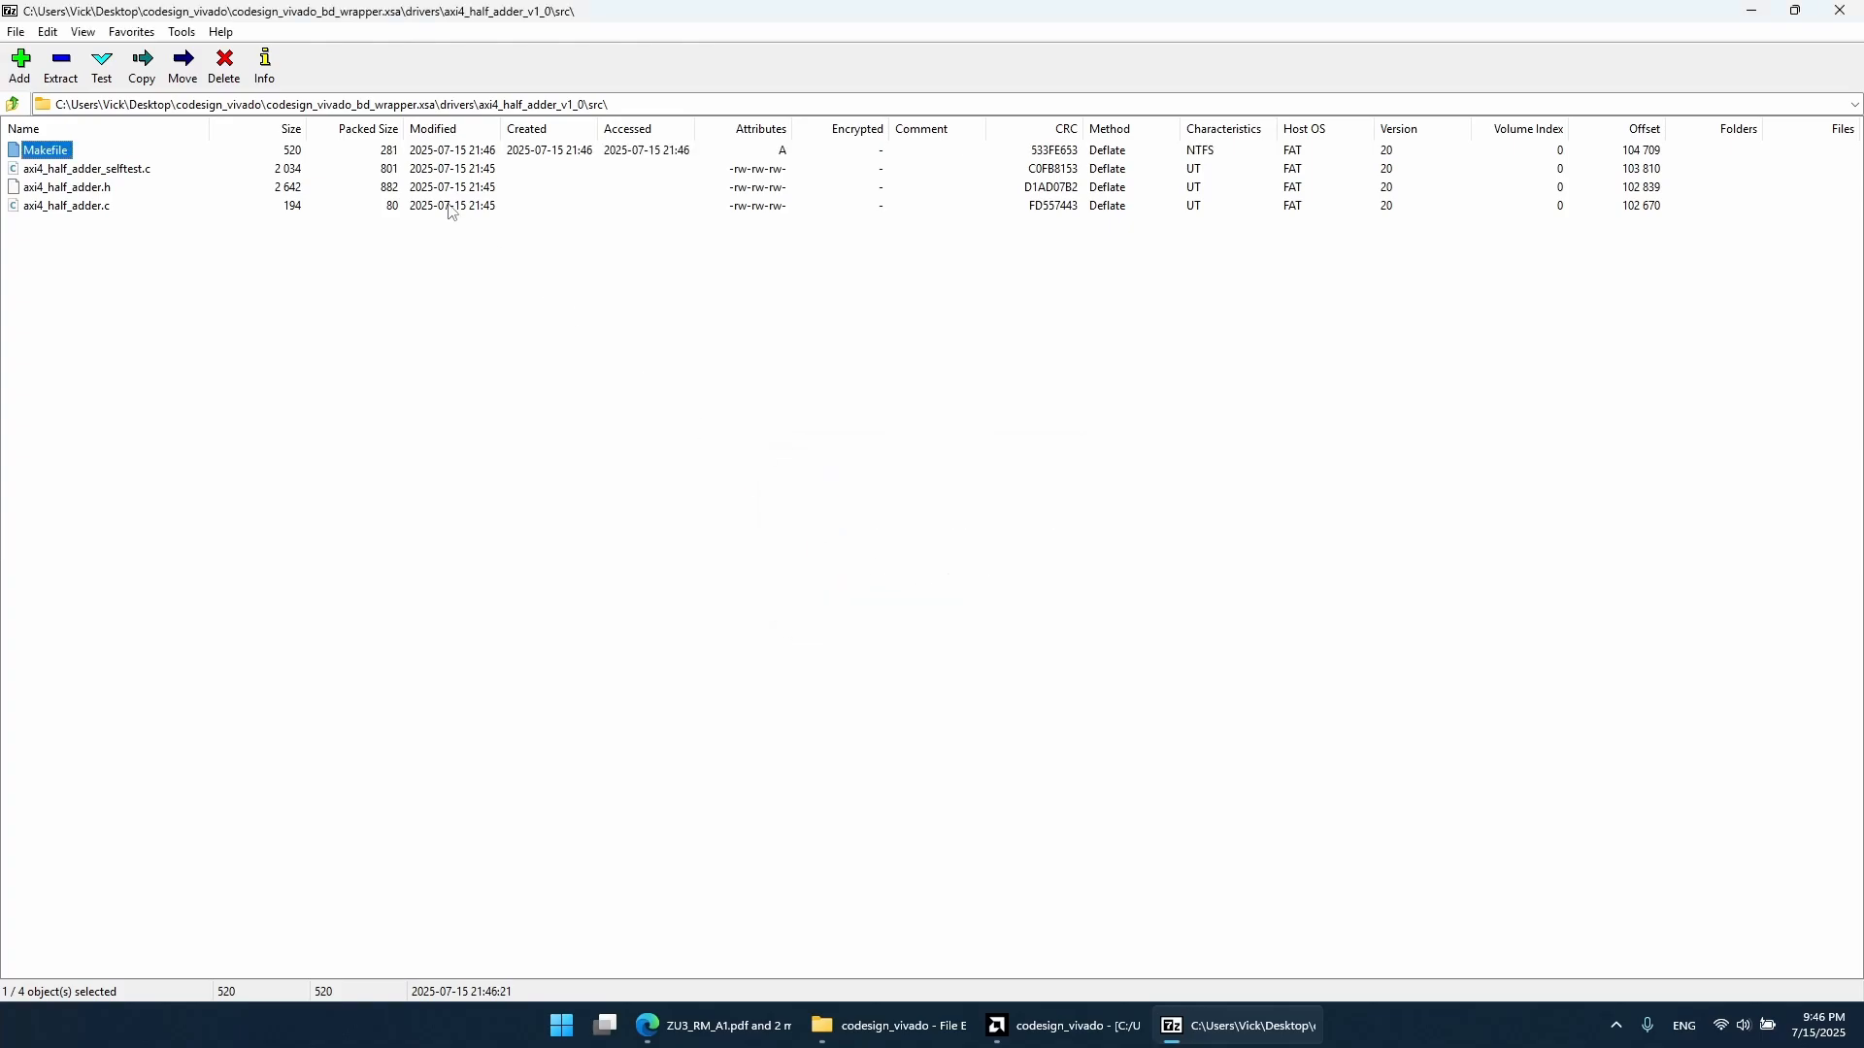
click(487, 170)
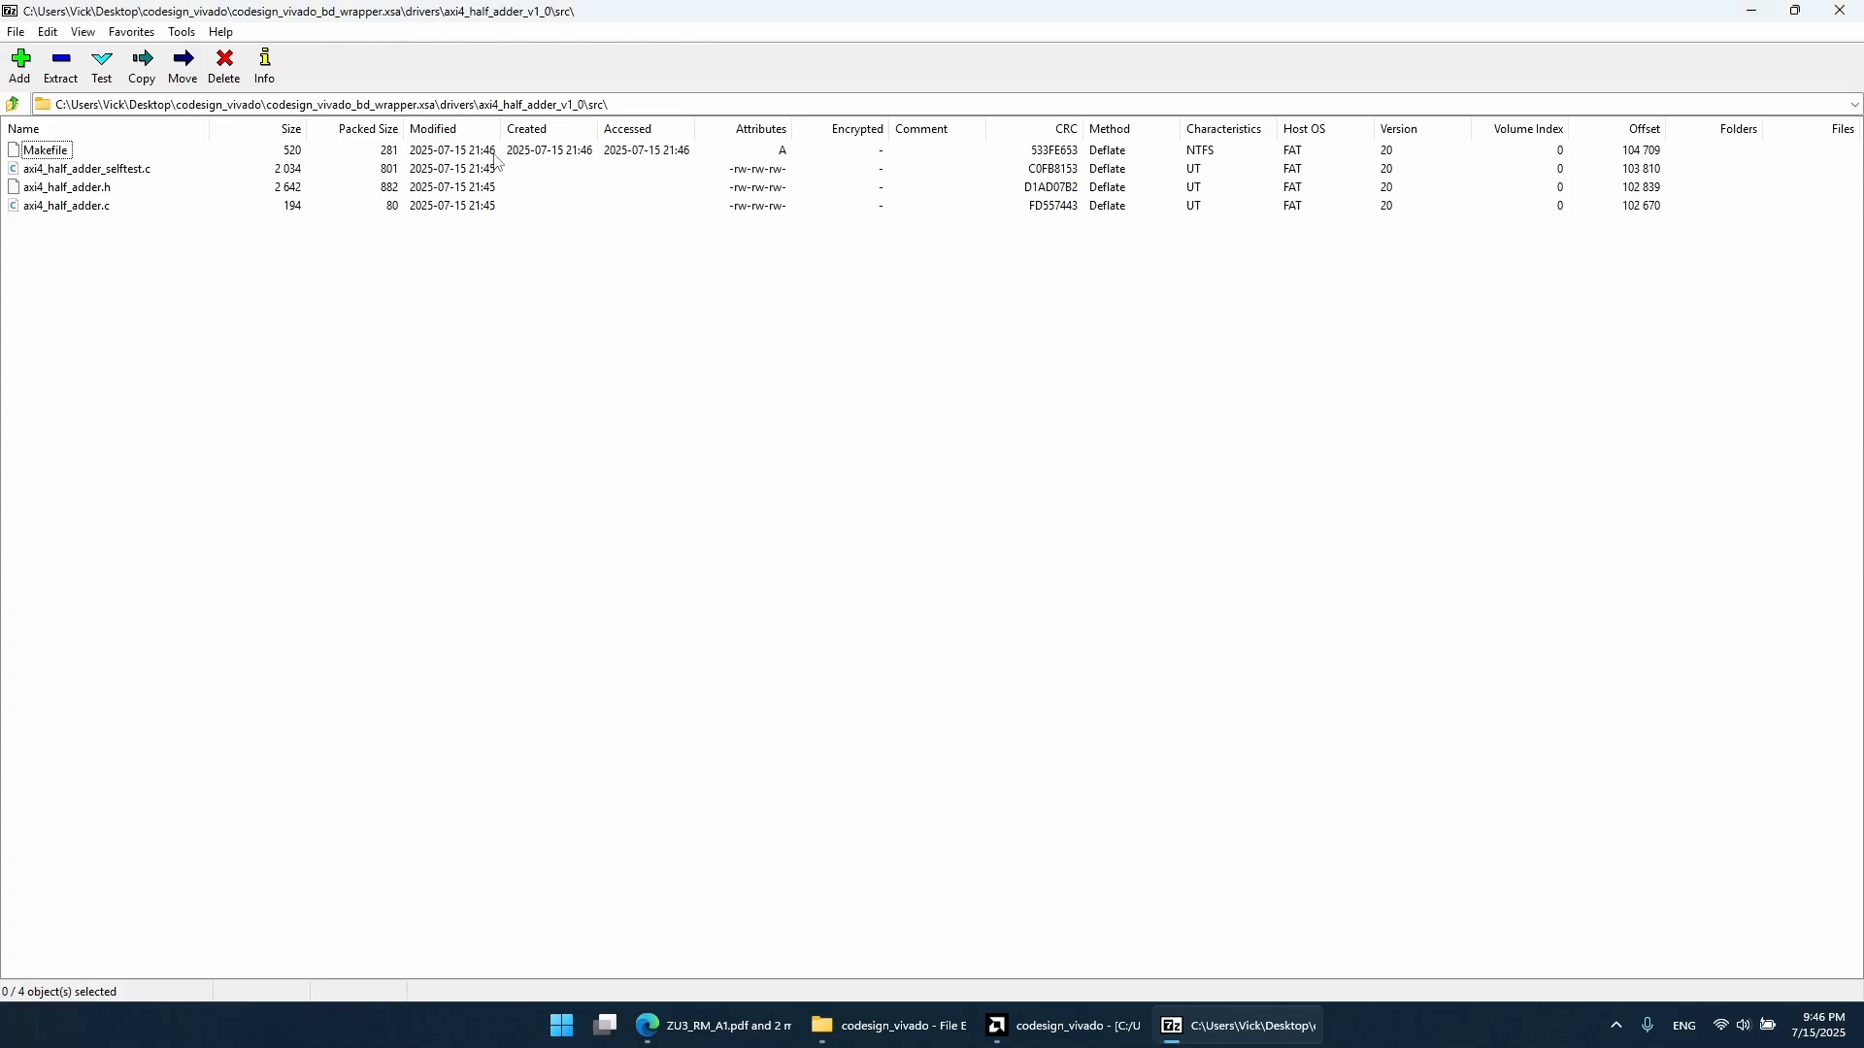